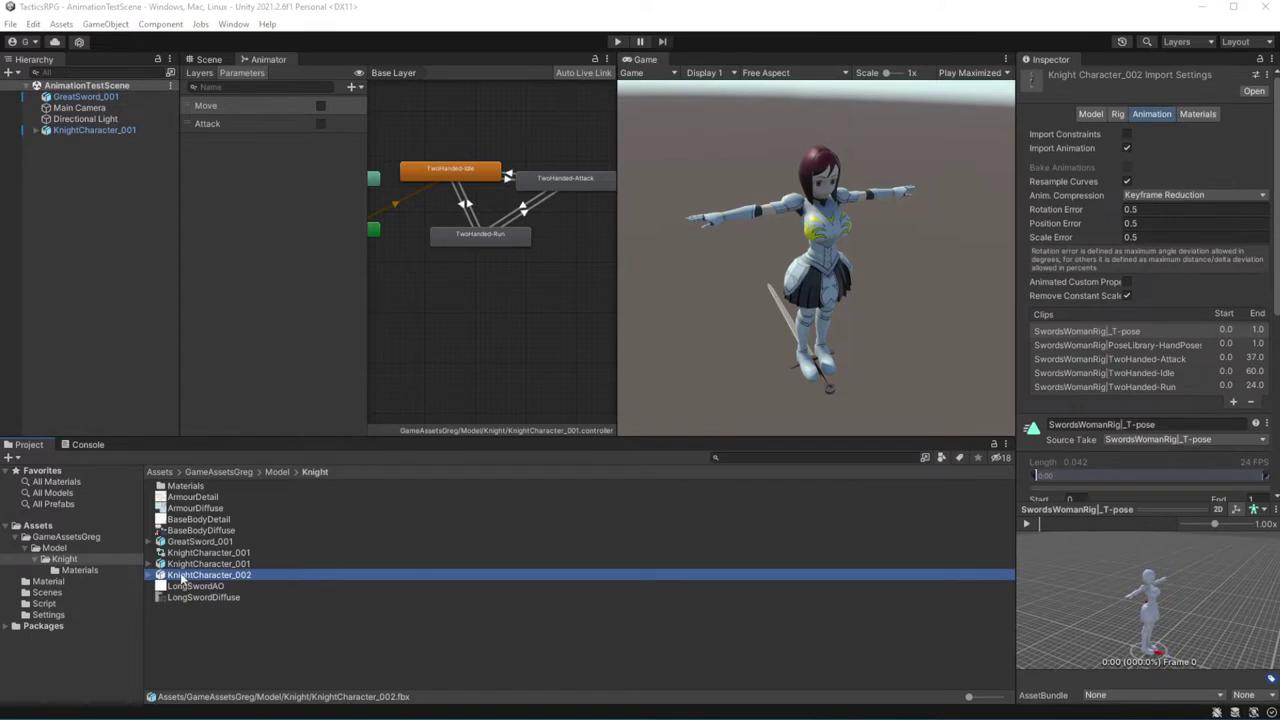
Delete the old KnightCharacter_001 model asset and remove its object from the scene
left_click(141, 571)
left_click(64, 559)
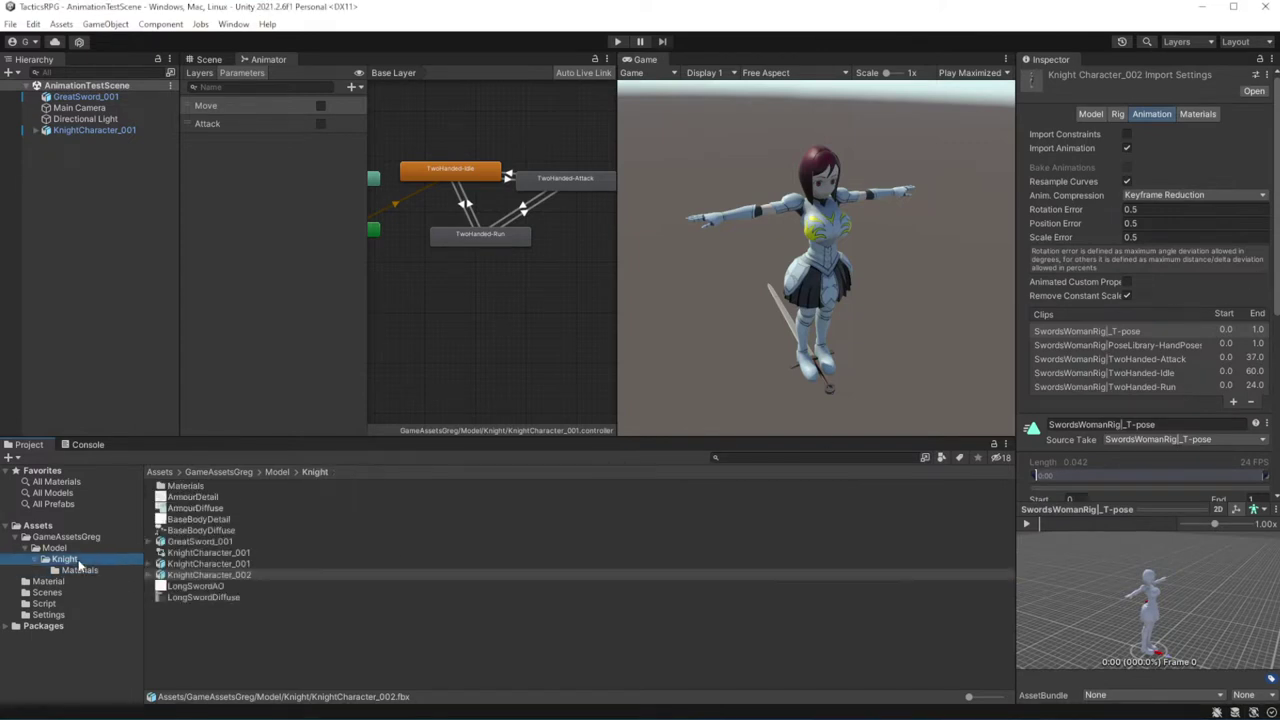
left_click(155, 571)
scroll(255, 610, "down", 2)
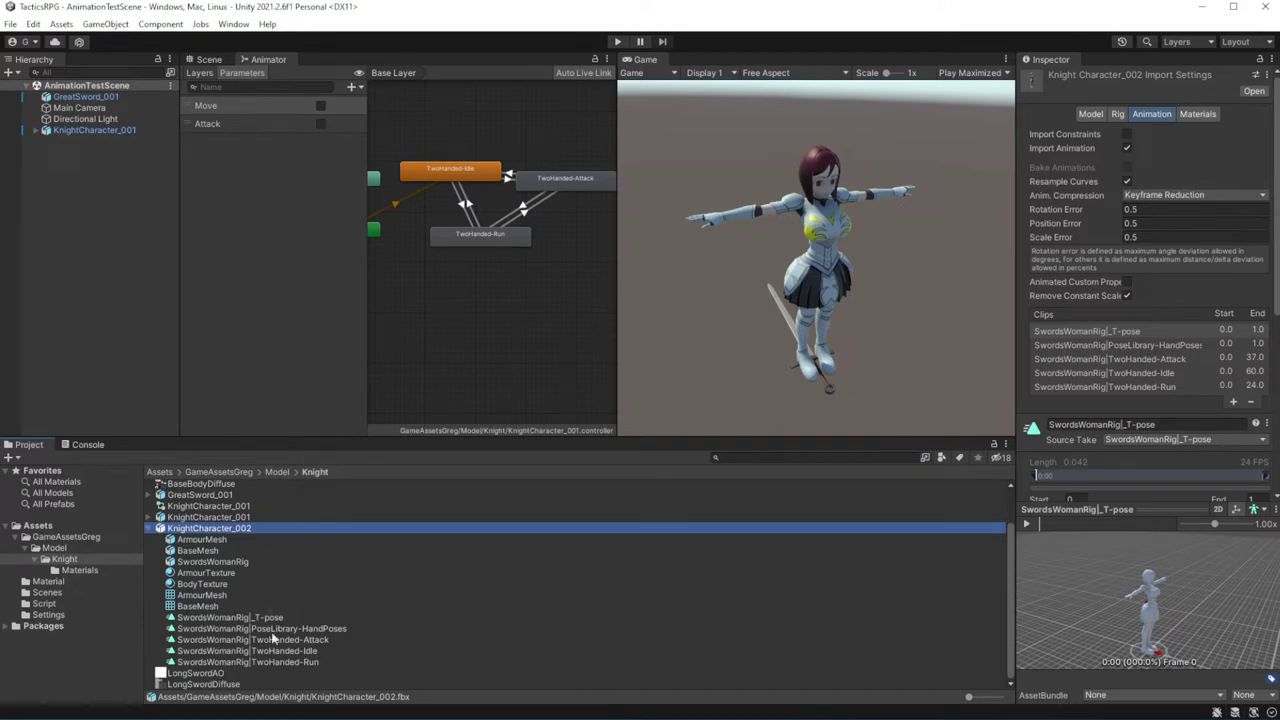
scroll(262, 604, "up", 2)
left_click(165, 560)
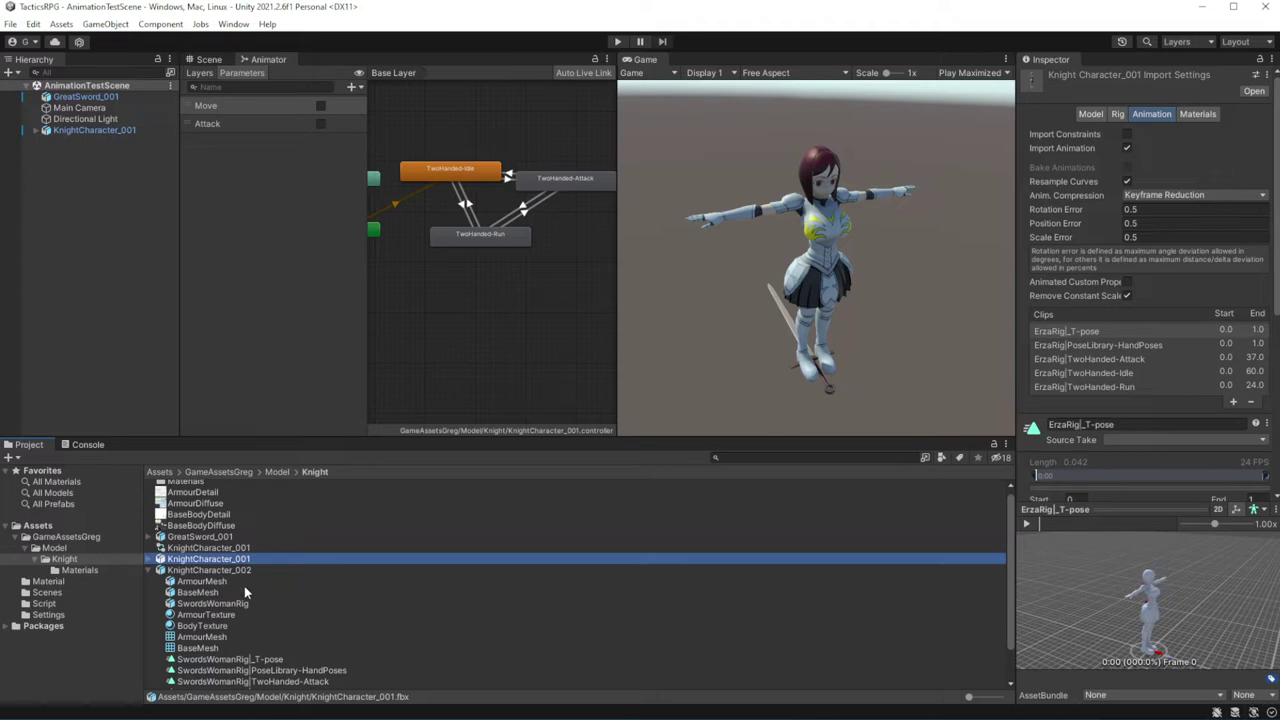
key("Delete")
left_click(702, 397)
left_click(80, 130)
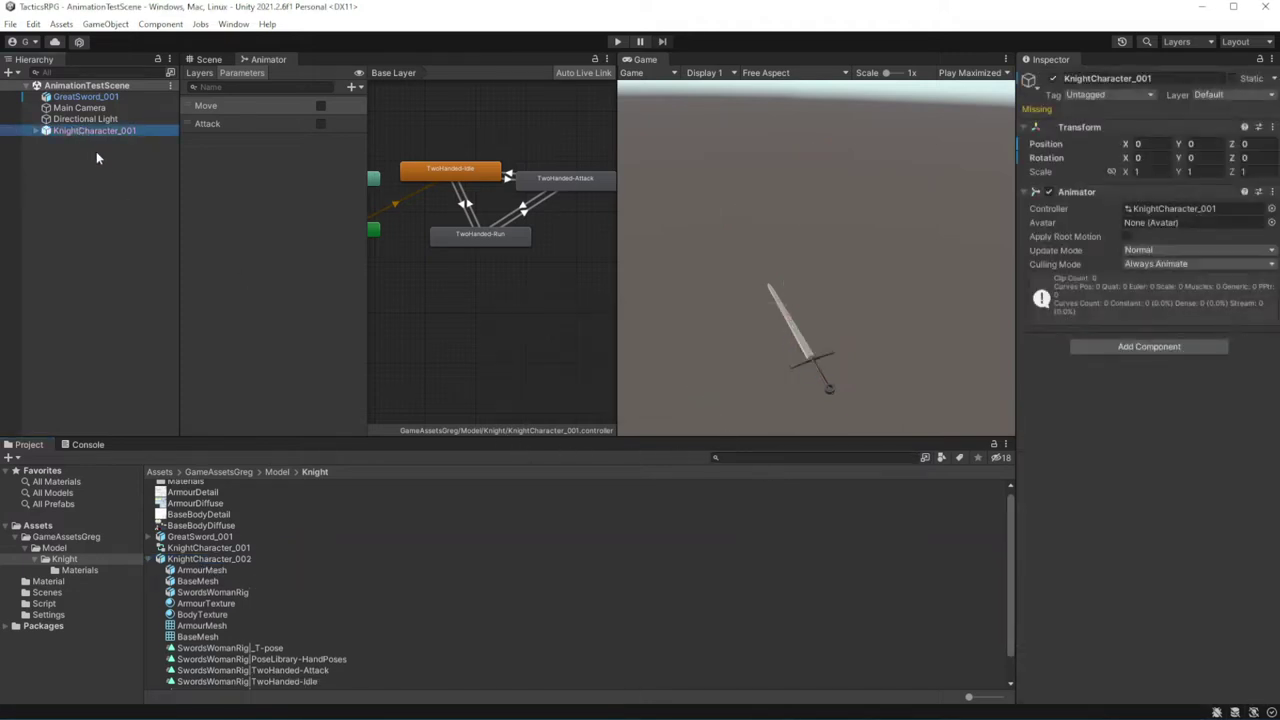
key("Delete")
Place KnightCharacter_002 in the scene and apply ArmourDiffuse and BaseBodyDiffuse to its armour and body meshes
mouse_move(213, 564)
left_mouse_down()
mouse_move(78, 287)
mouse_move(77, 259)
left_mouse_up()
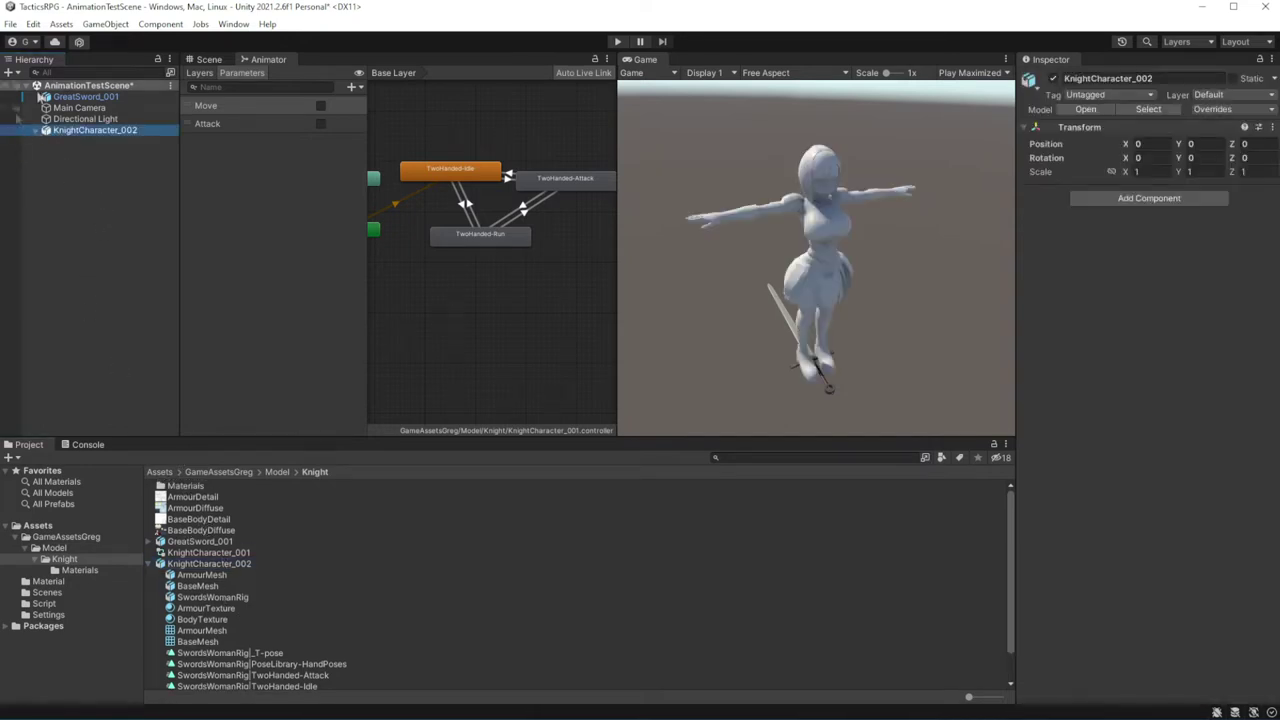
double_click(180, 487)
left_click(213, 487)
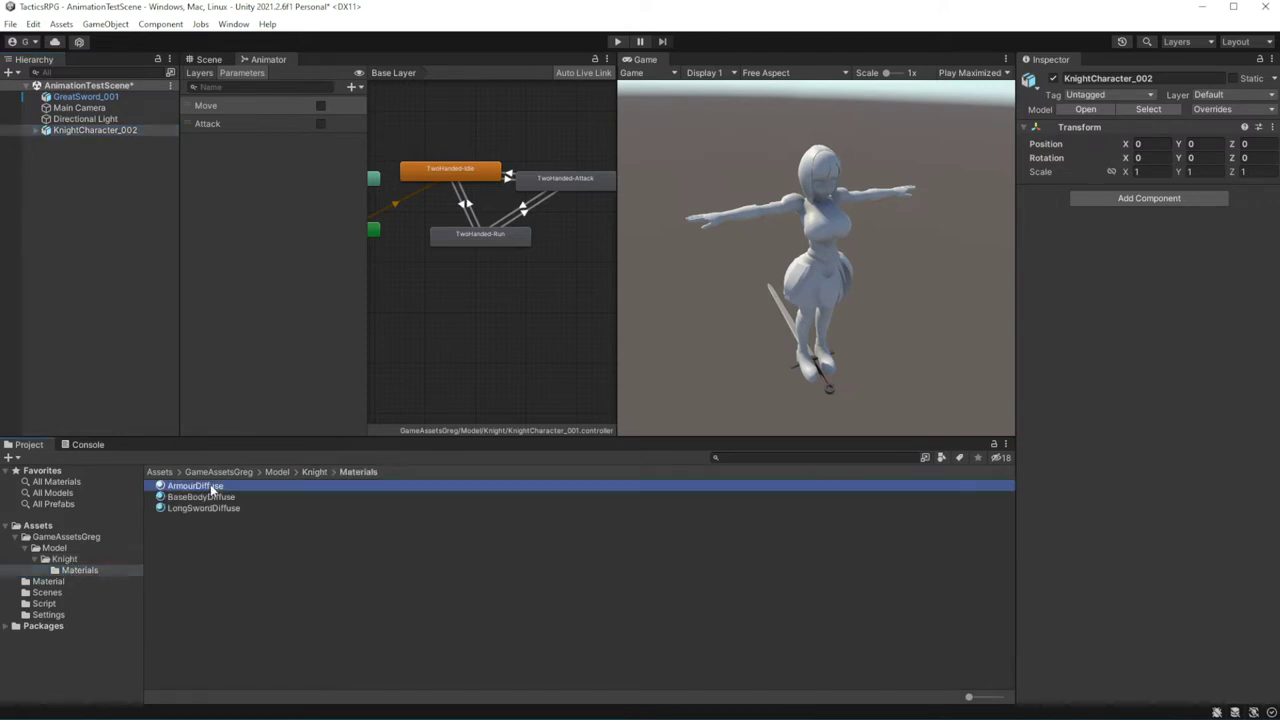
left_click(20, 131)
left_click(45, 131)
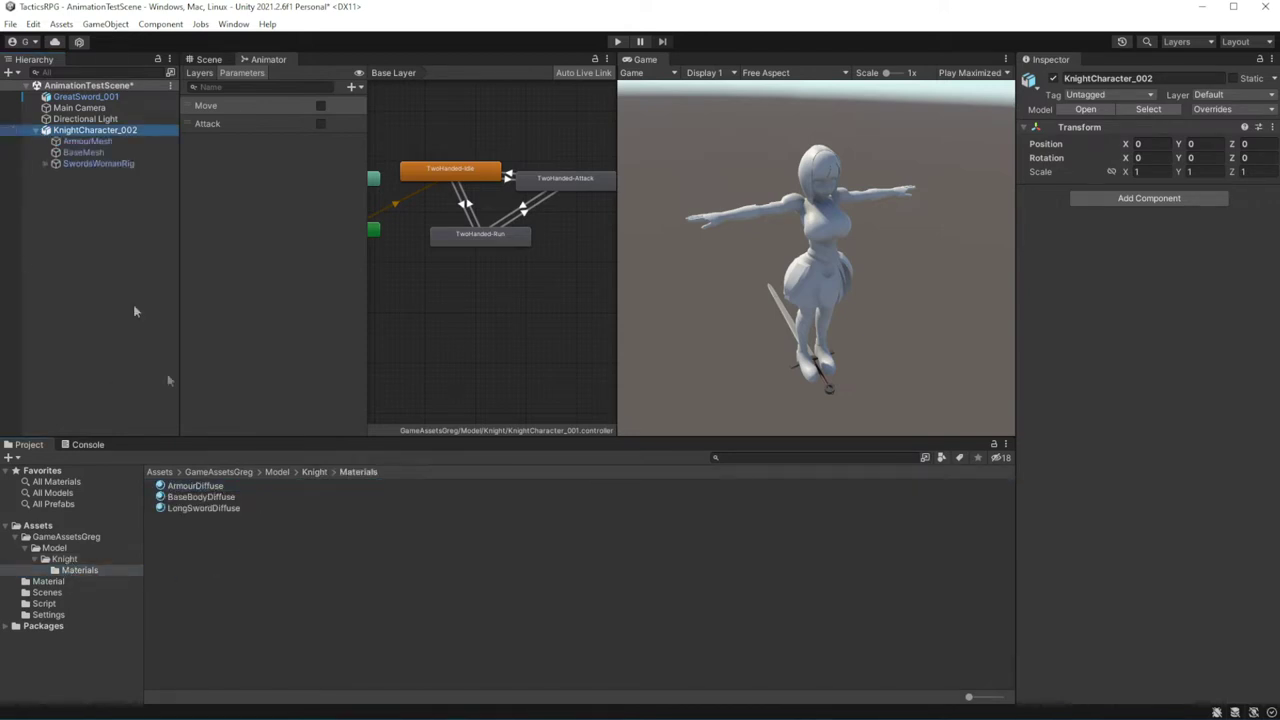
left_click_drag(195, 486, 88, 141)
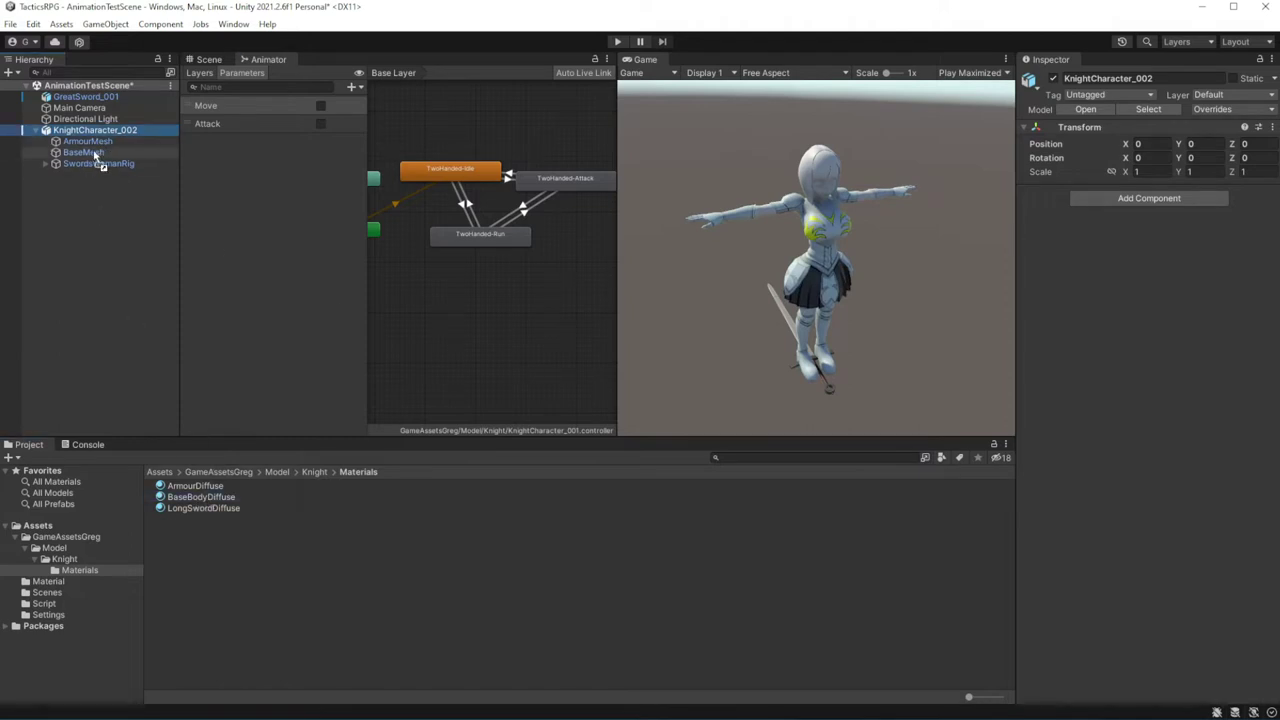
left_click_drag(200, 497, 84, 152)
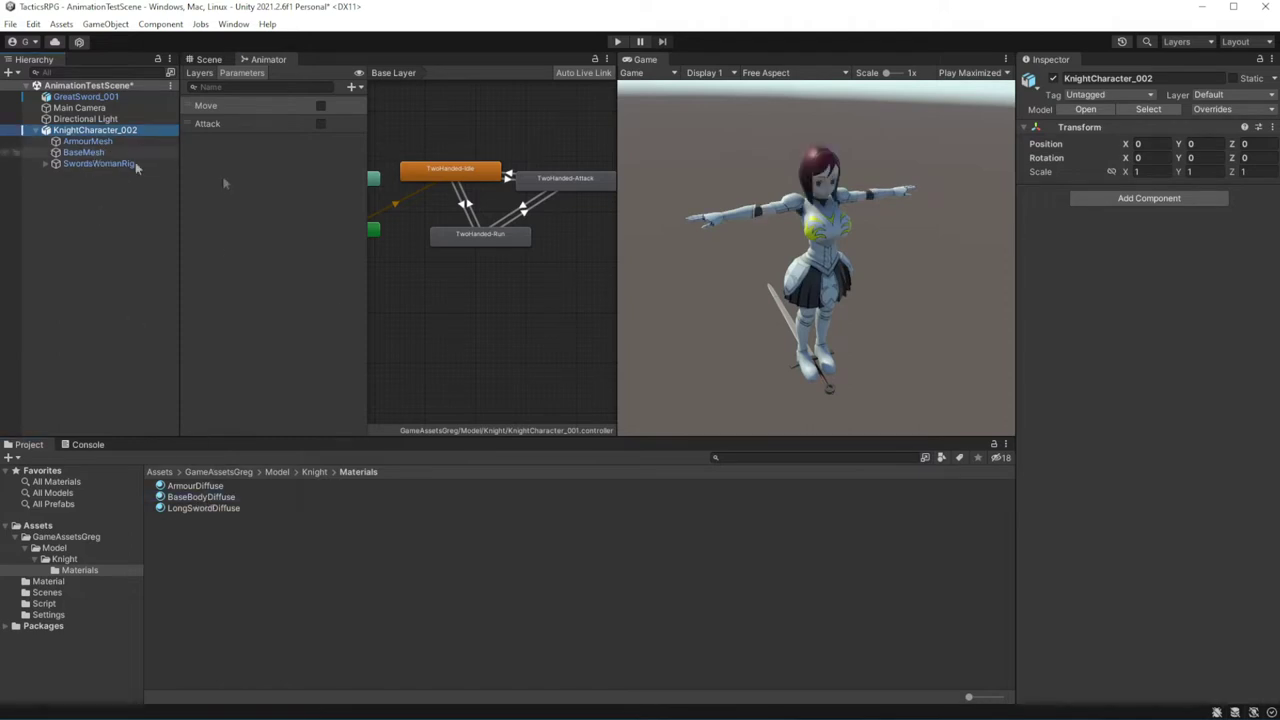
Set GreatSword_001's X rotation to 0
left_click(85, 97)
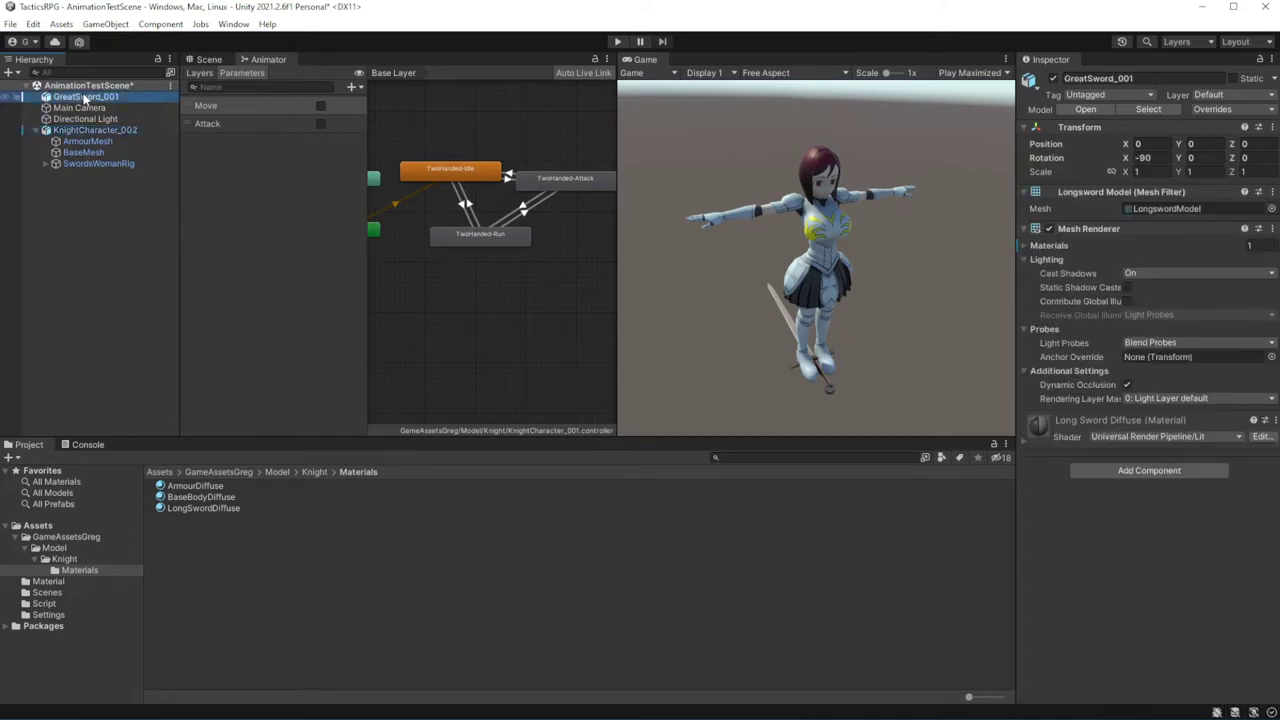
left_click(1145, 157)
type("0")
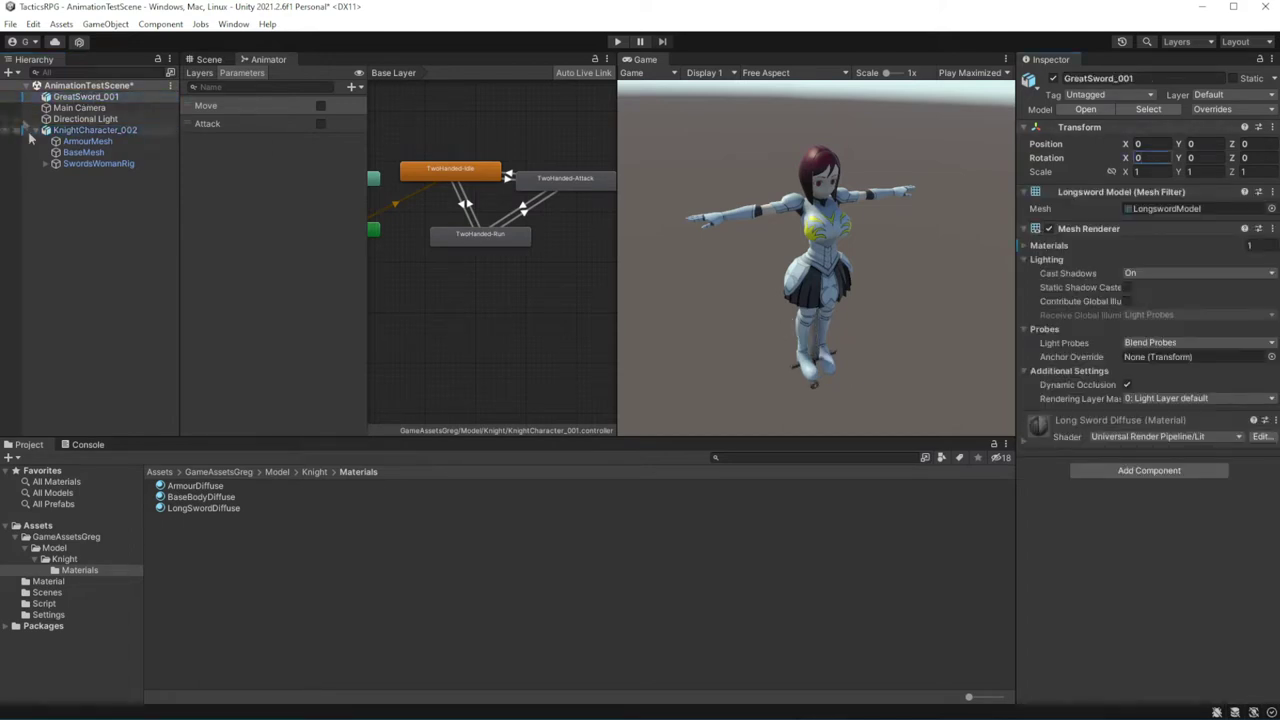
left_click(43, 160)
left_click(45, 164)
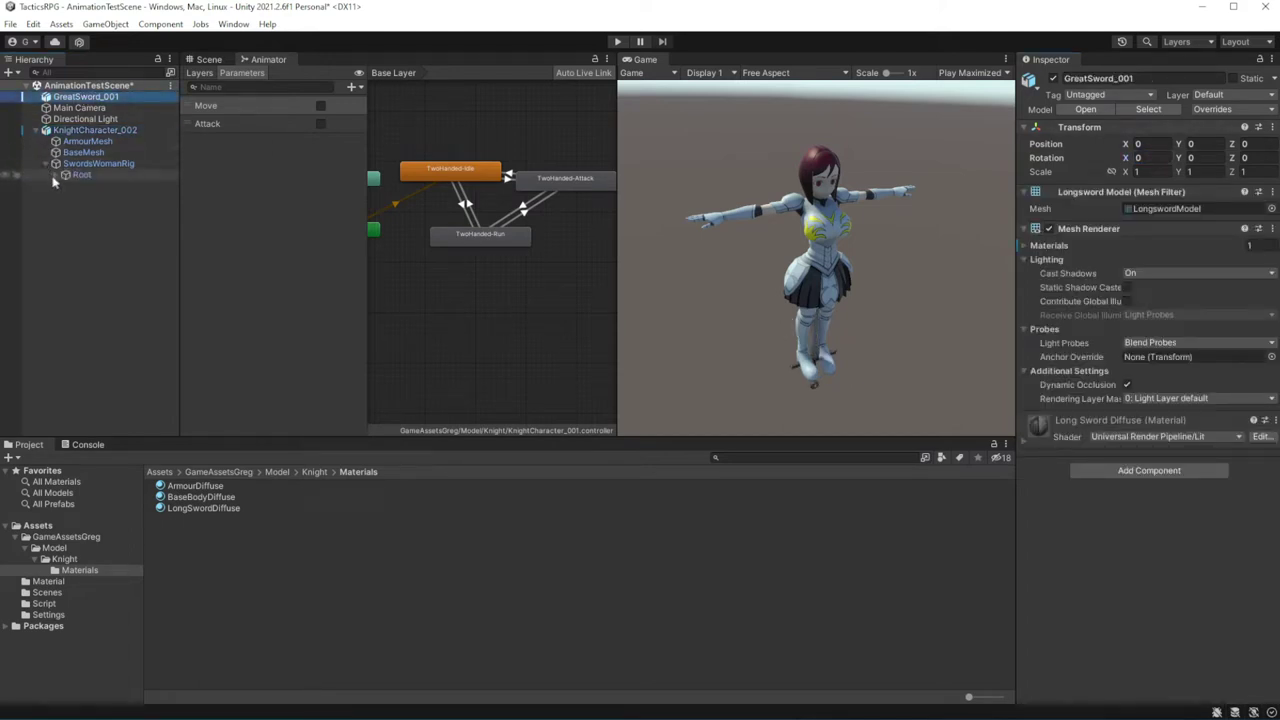
Drag GreatSword_001 under the Sword.DEF.r bone in the SwordsWomanRig Root hierarchy
left_click(54, 176)
scroll(133, 300, "down", 5)
scroll(145, 292, "up", 10)
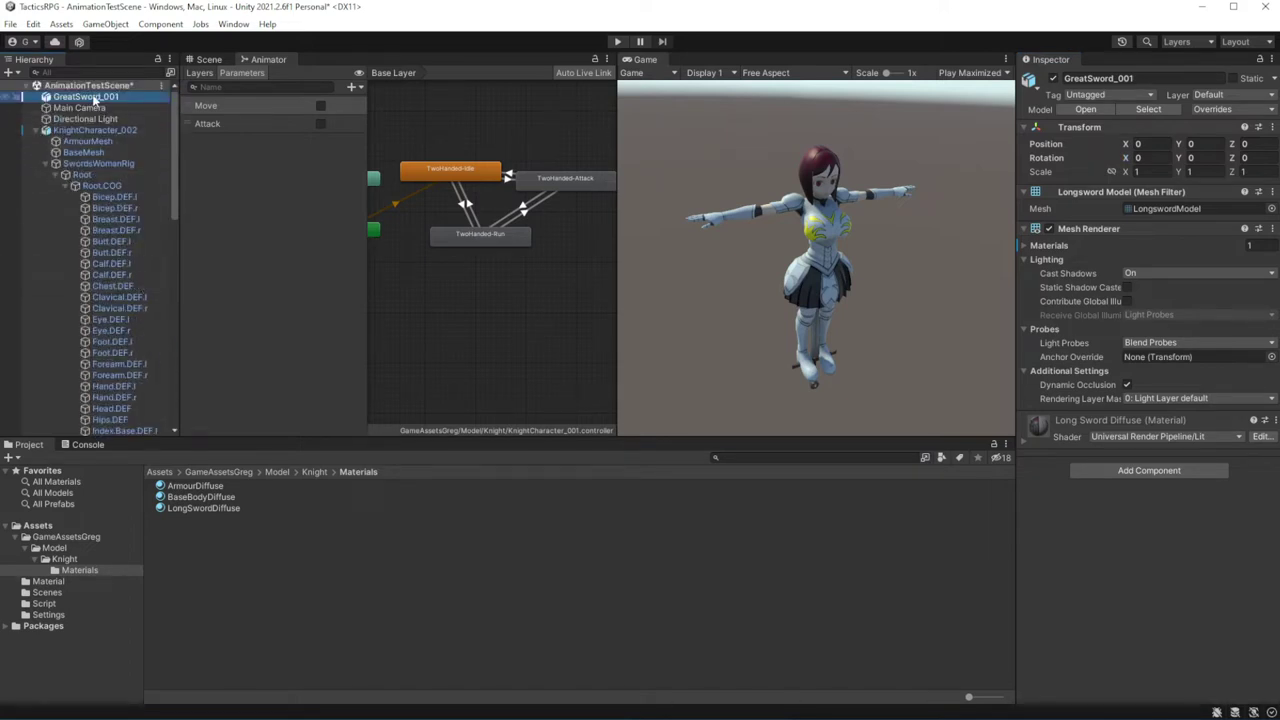
left_click_drag(100, 103, 128, 440)
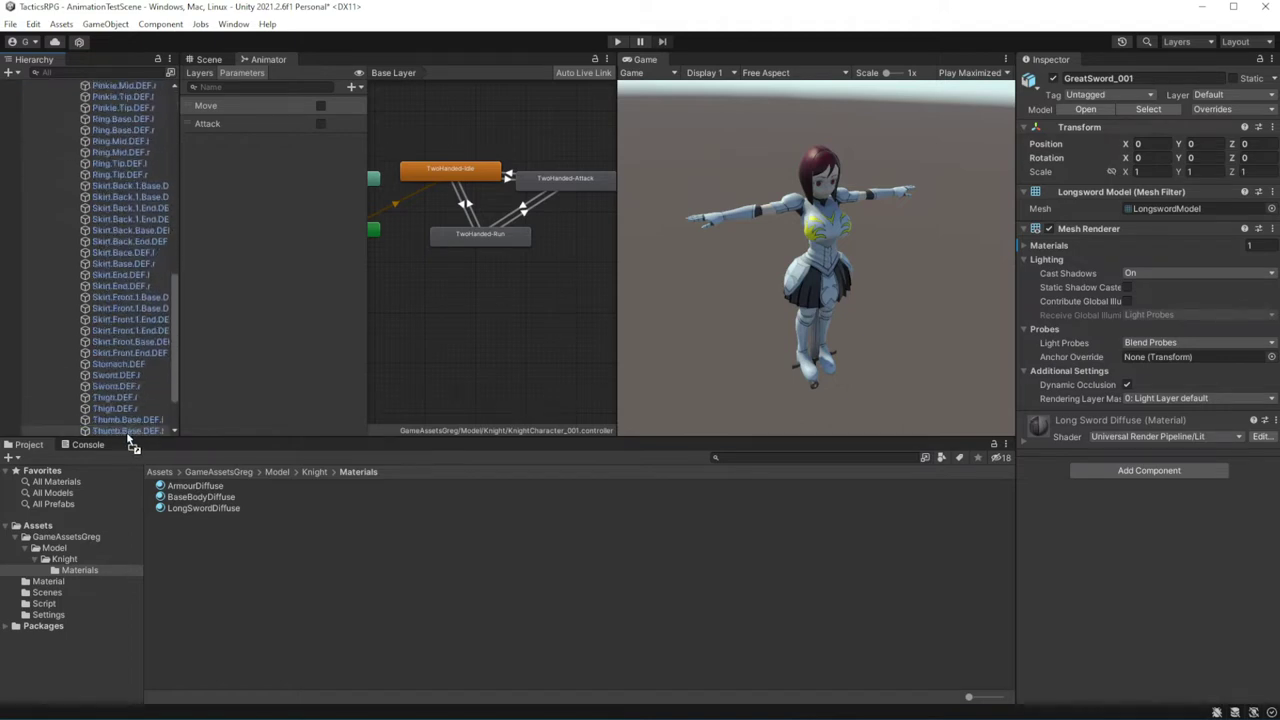
left_click_drag(128, 440, 118, 308)
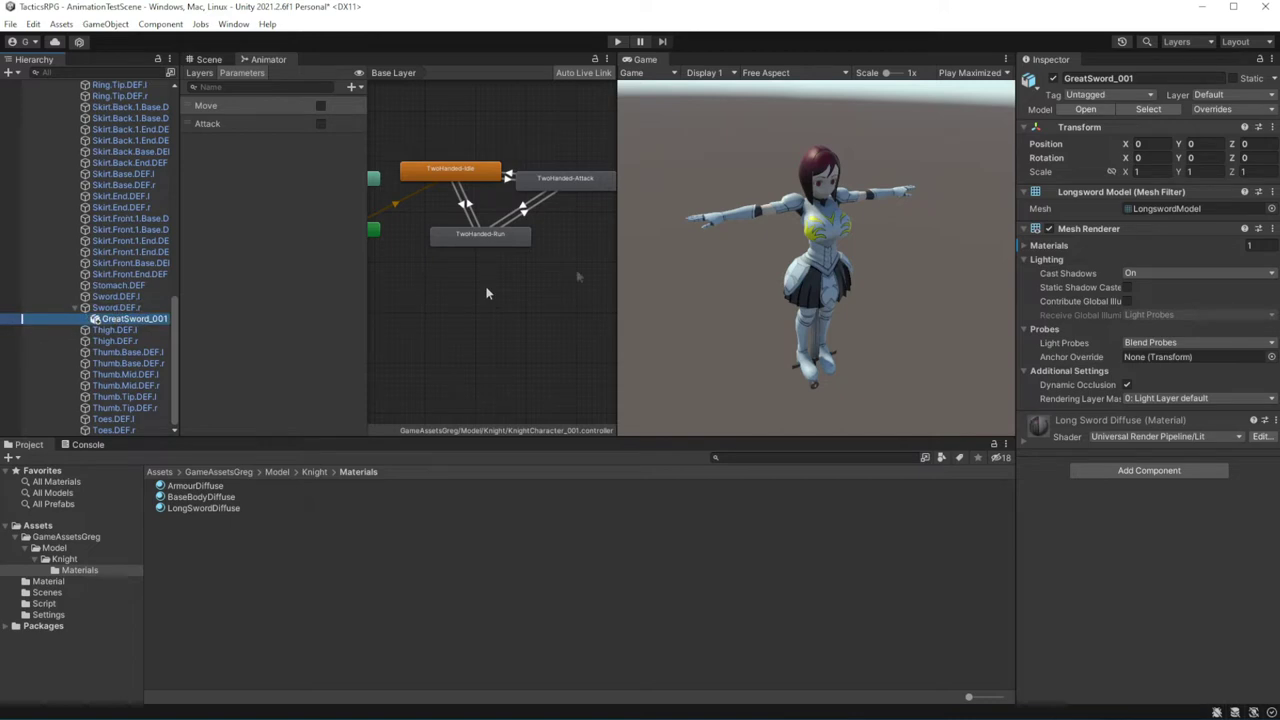
left_click(462, 172)
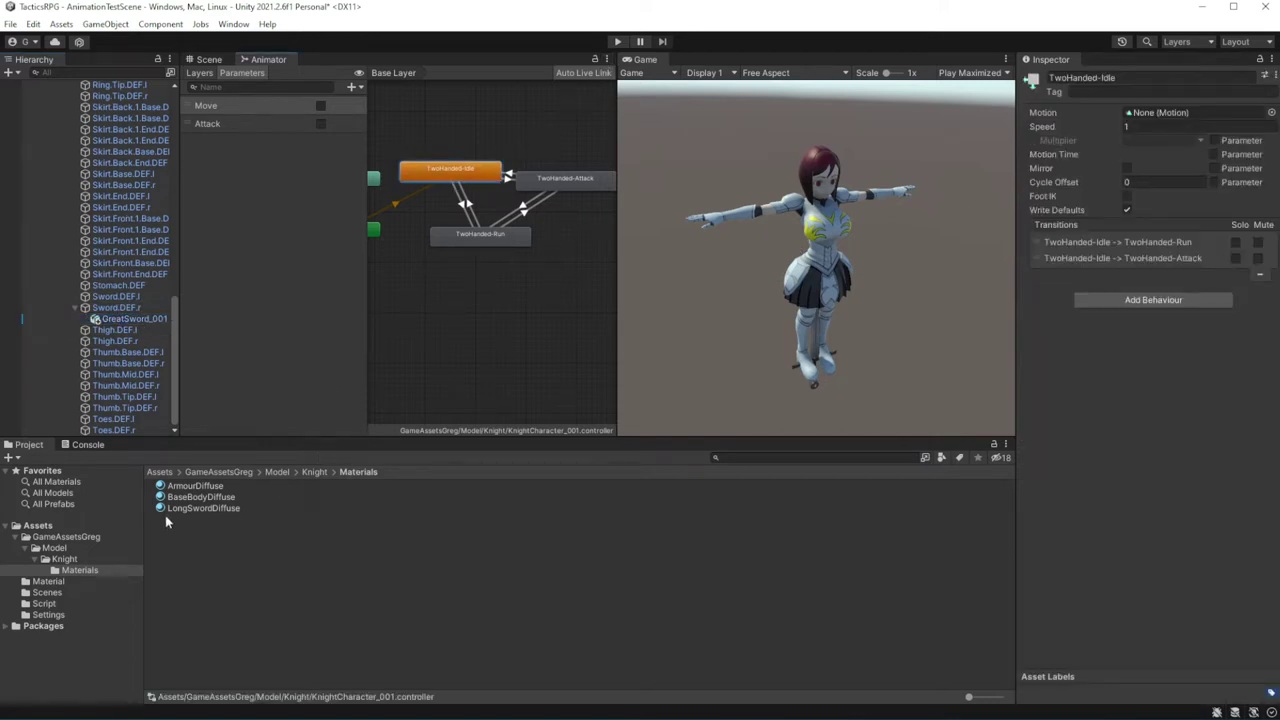
Assign the TwoHanded-Idle, TwoHanded-Run and TwoHanded-Attack clips to their matching animator states
left_click(62, 561)
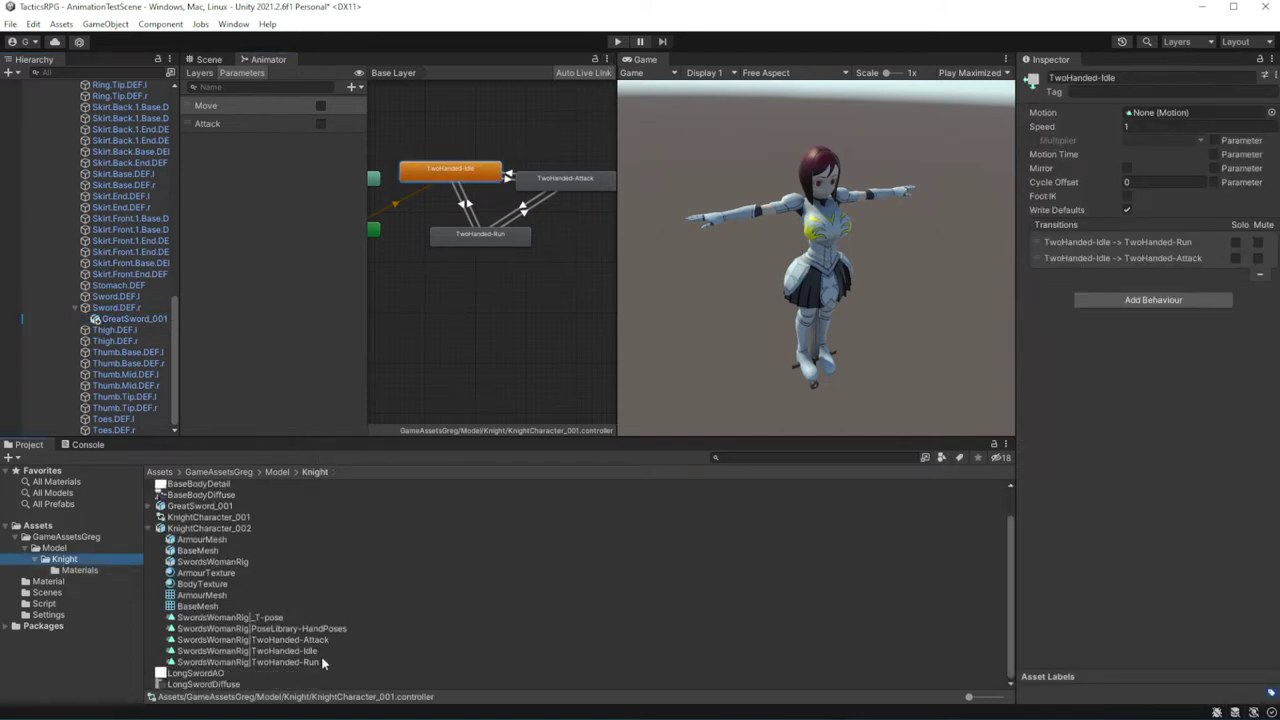
left_click_drag(305, 652, 1190, 112)
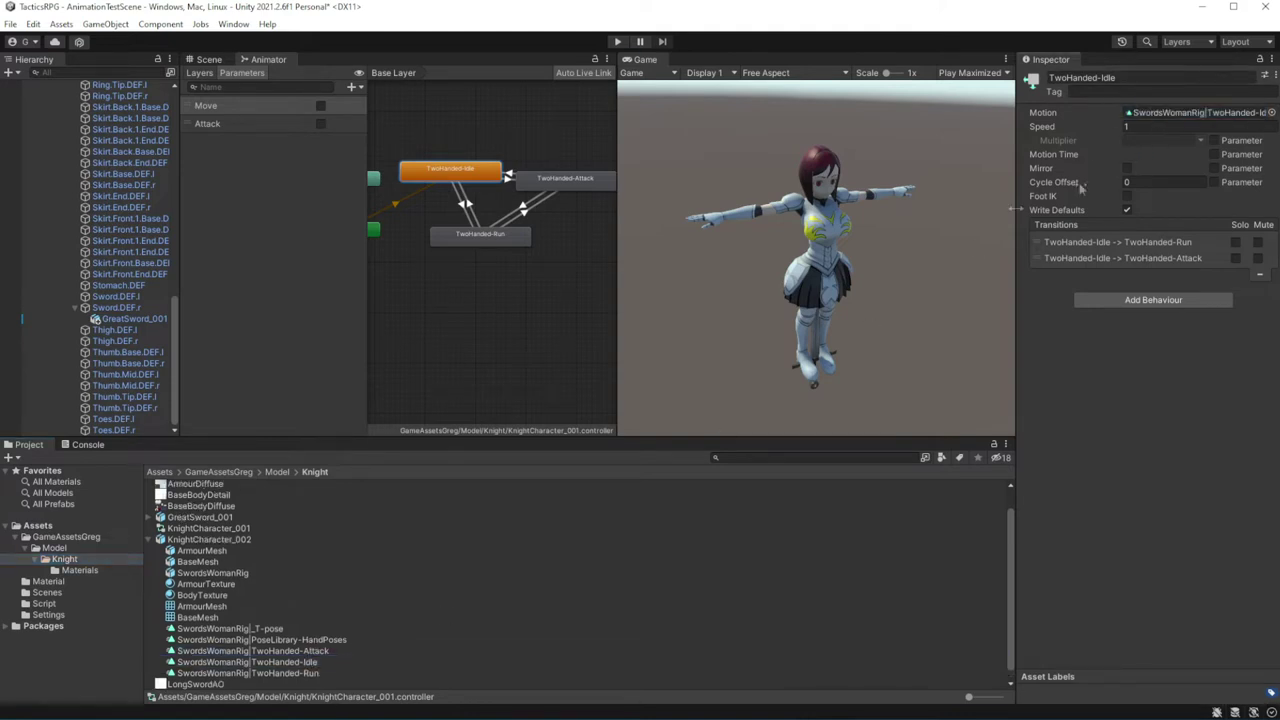
left_click(500, 240)
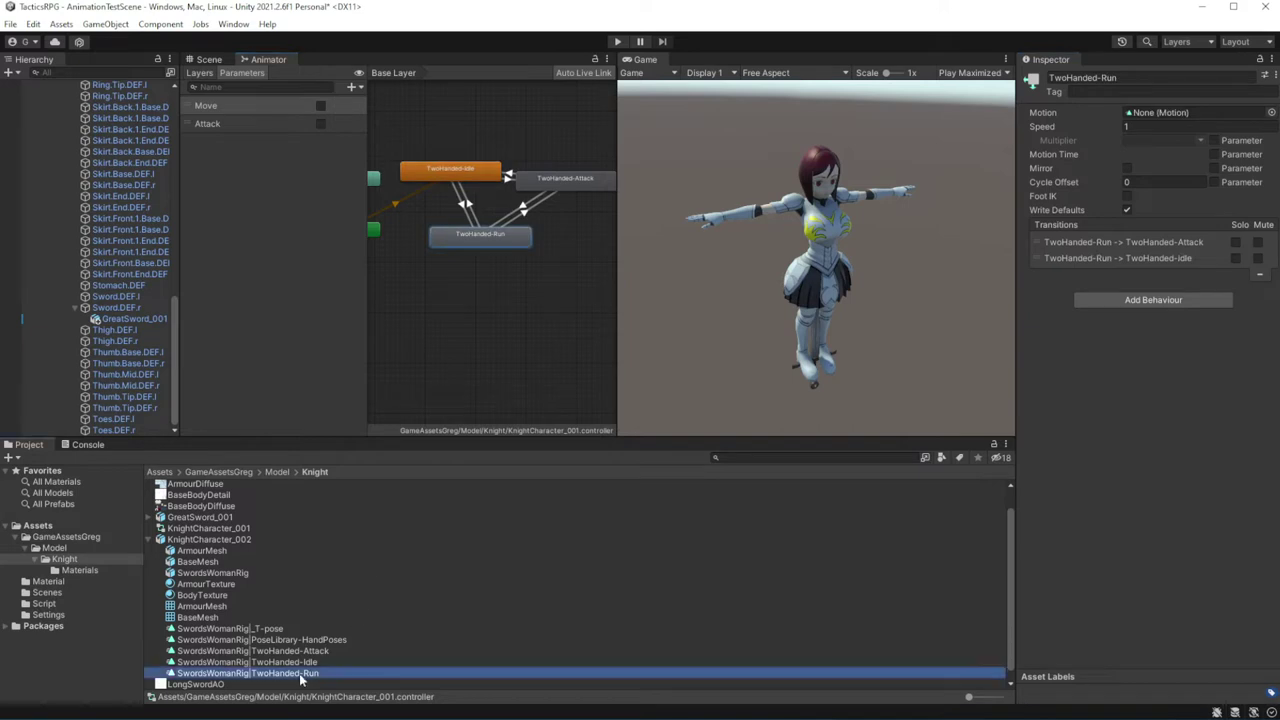
left_click_drag(303, 674, 1190, 112)
left_click(605, 180)
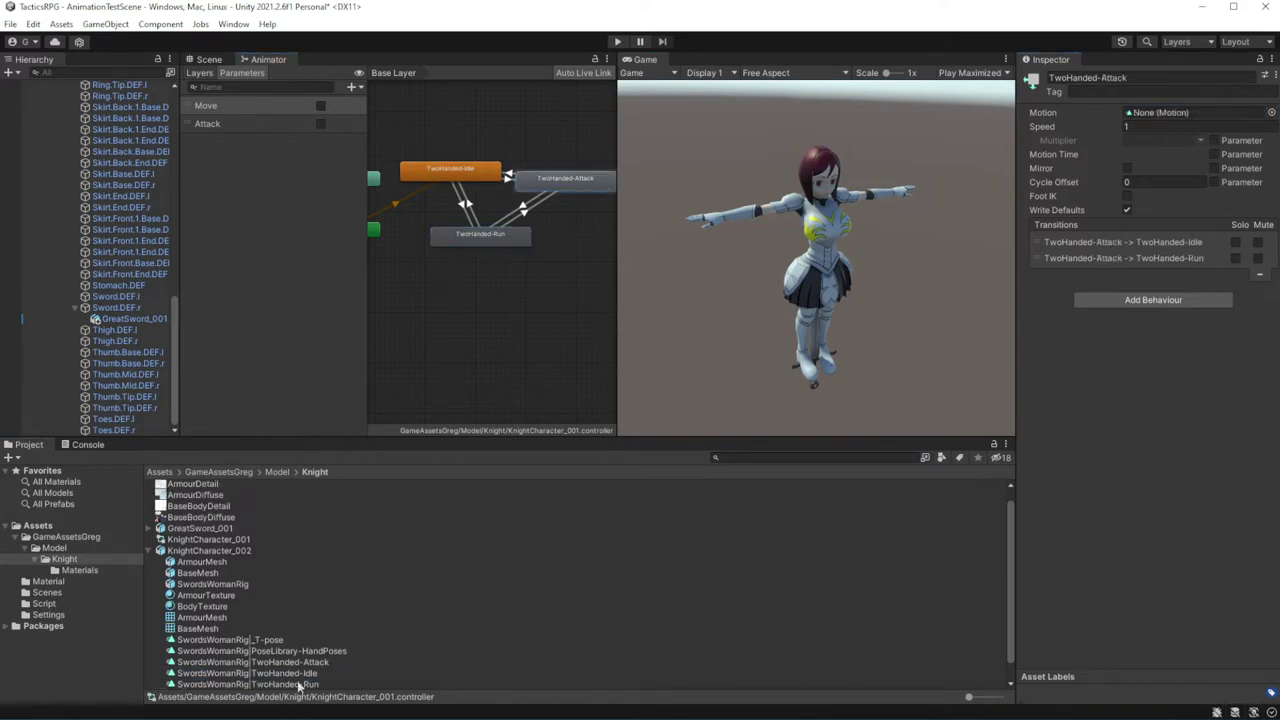
left_click_drag(302, 662, 1190, 112)
Give KnightCharacter_002 the KnightCharacter_001 animator controller
scroll(110, 250, "up", 15)
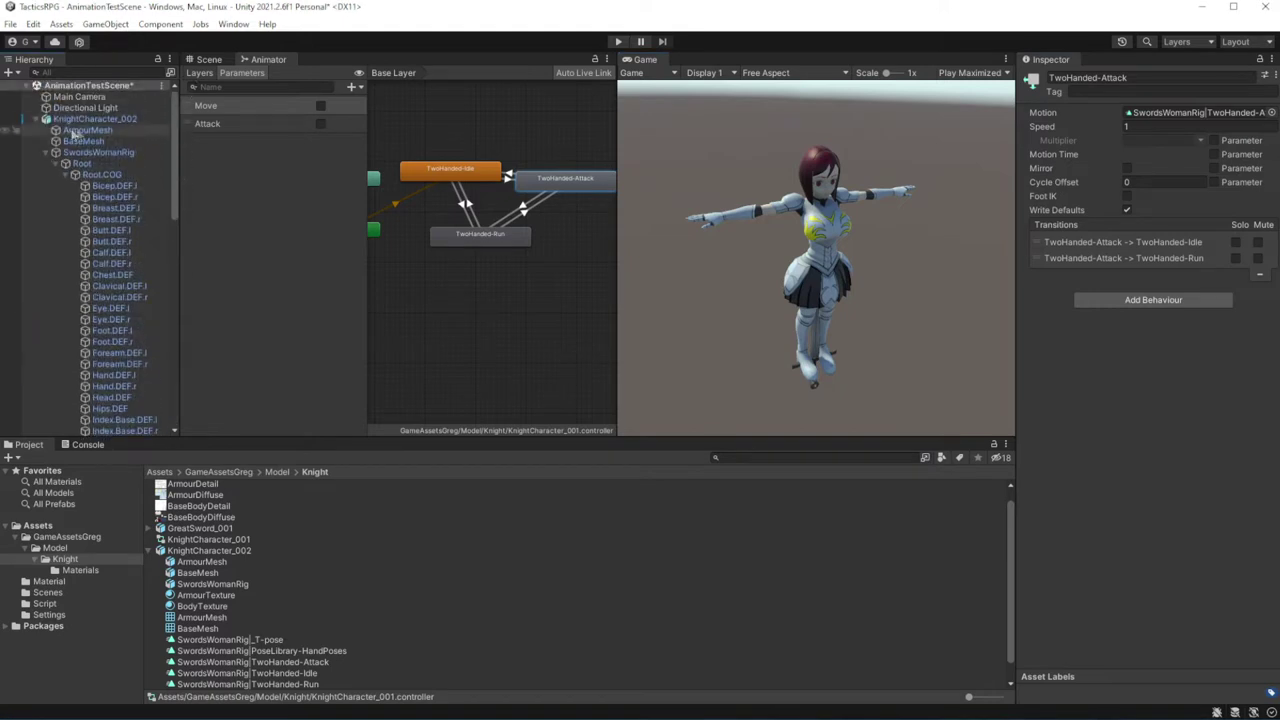
left_click(74, 119)
left_click(45, 152)
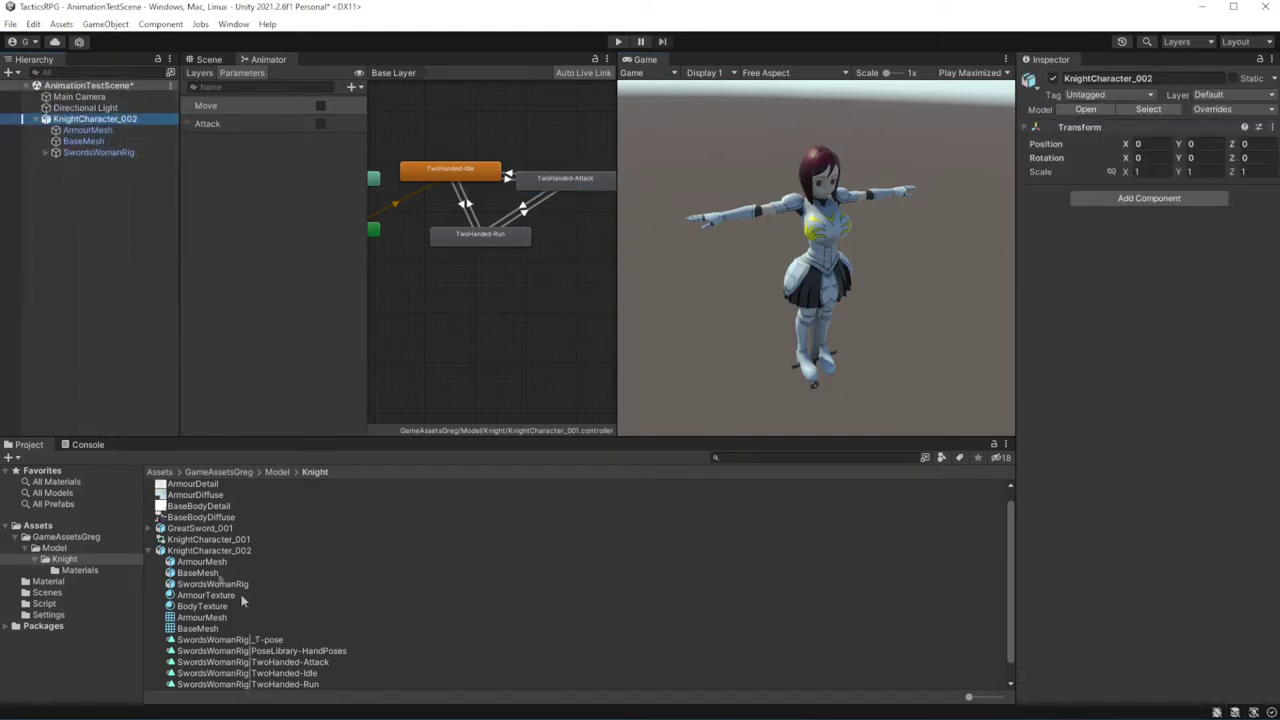
left_click(160, 550)
left_click_drag(206, 552, 1265, 275)
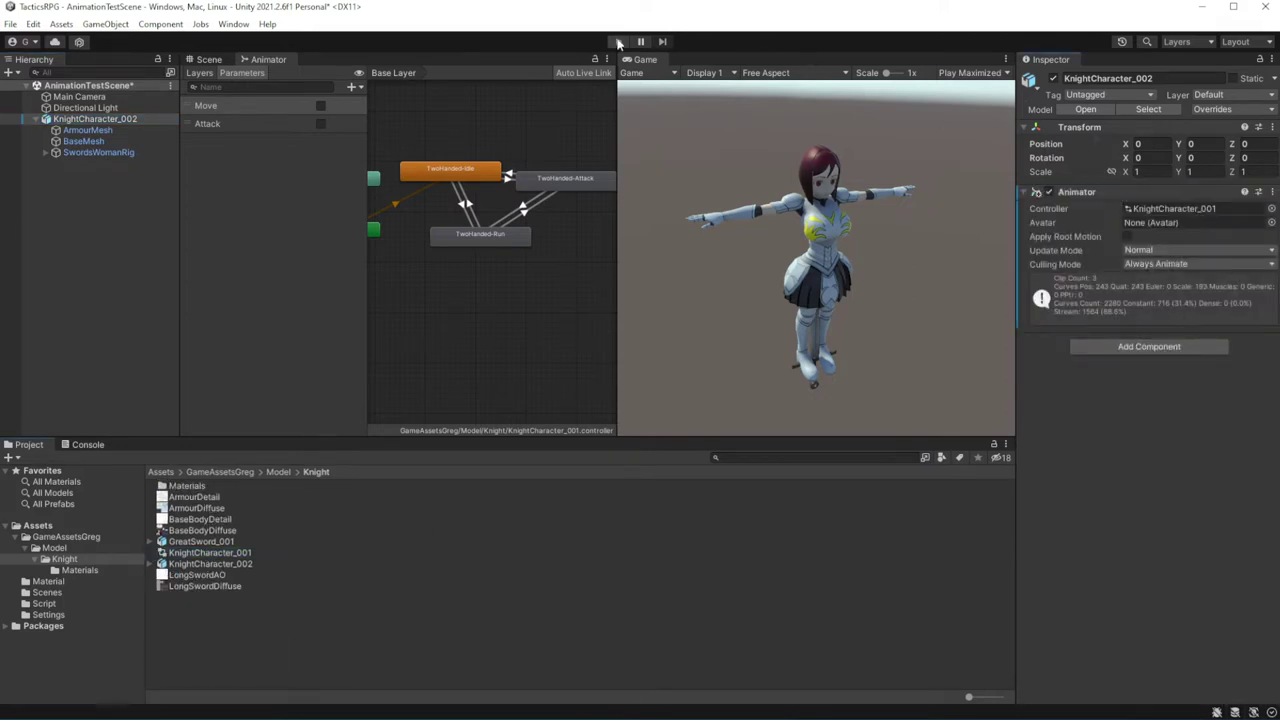
Run a quick play test, then switch the Game view to Play Focused
left_click(618, 41)
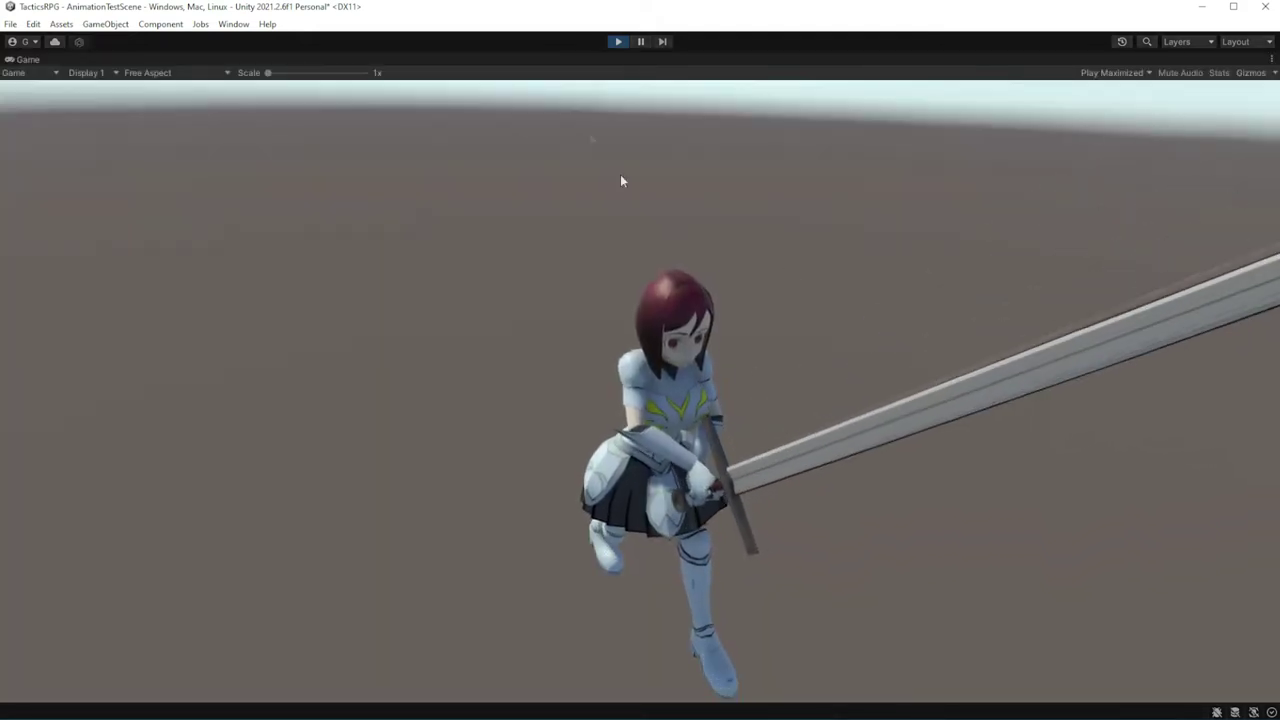
left_click(618, 41)
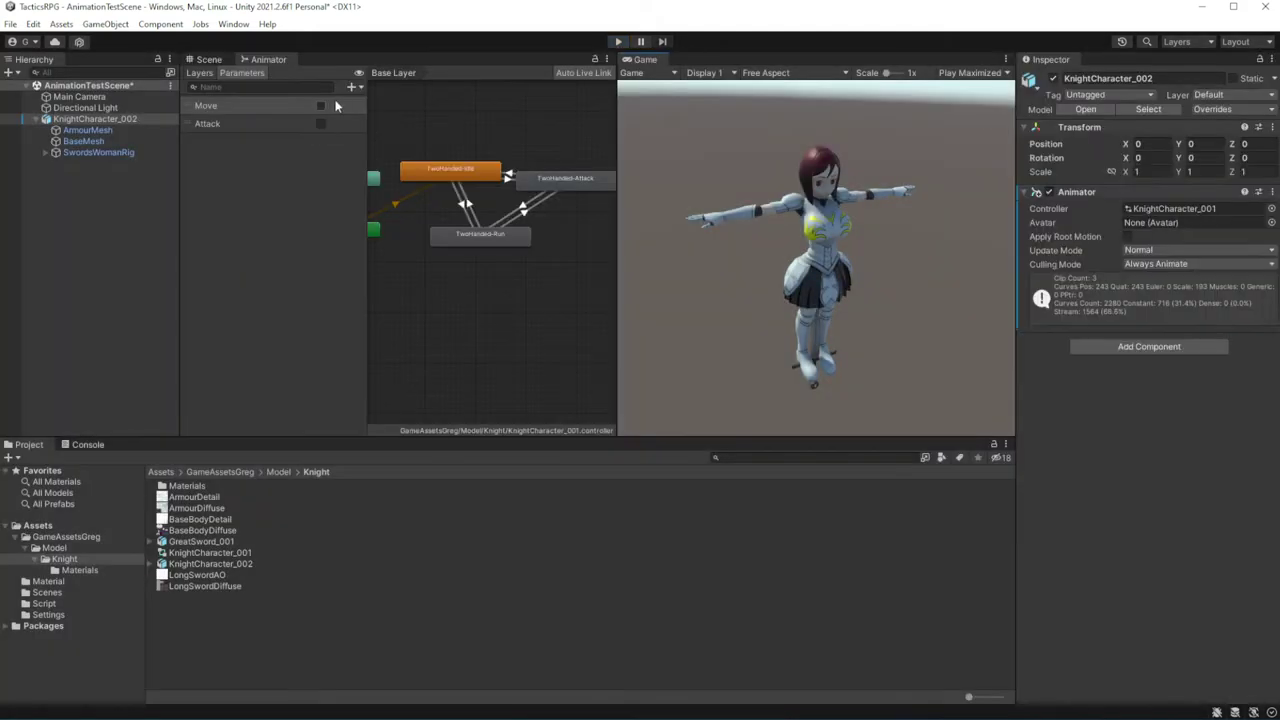
left_click(950, 73)
left_click(975, 87)
Play again and toggle the Move parameter on and off to confirm the knight runs, then stop
left_click(618, 41)
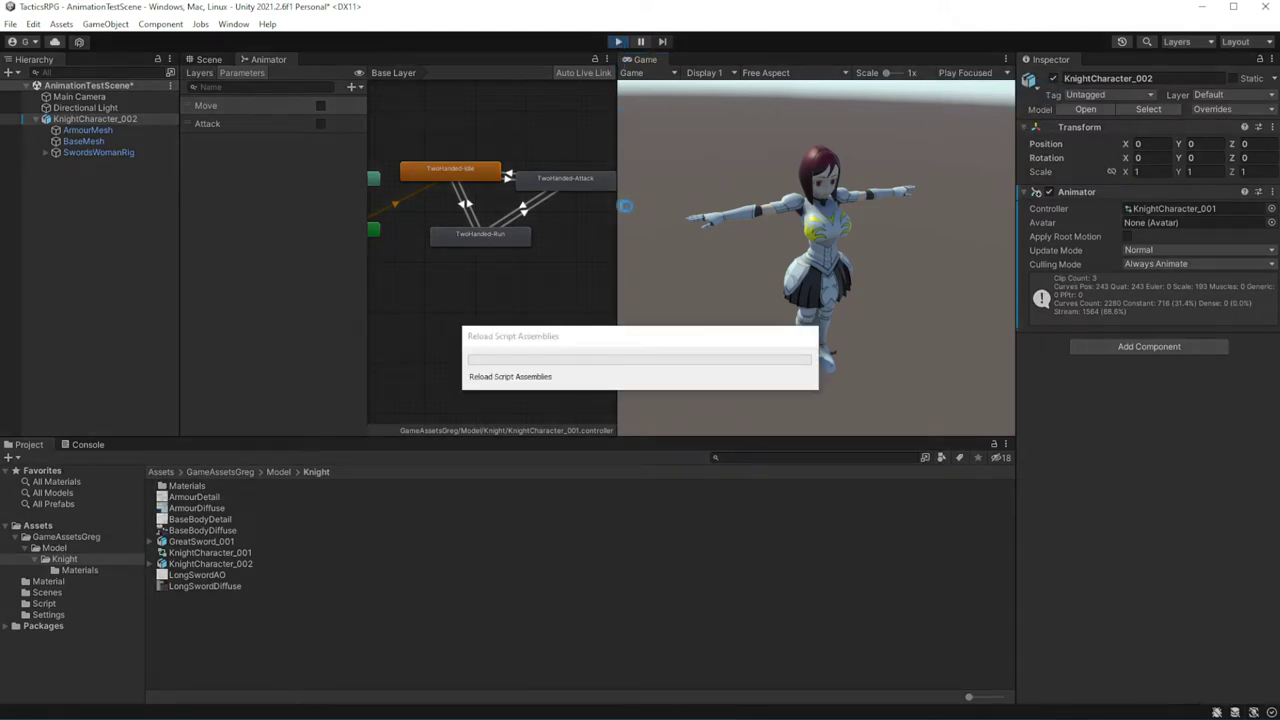
left_click(321, 106)
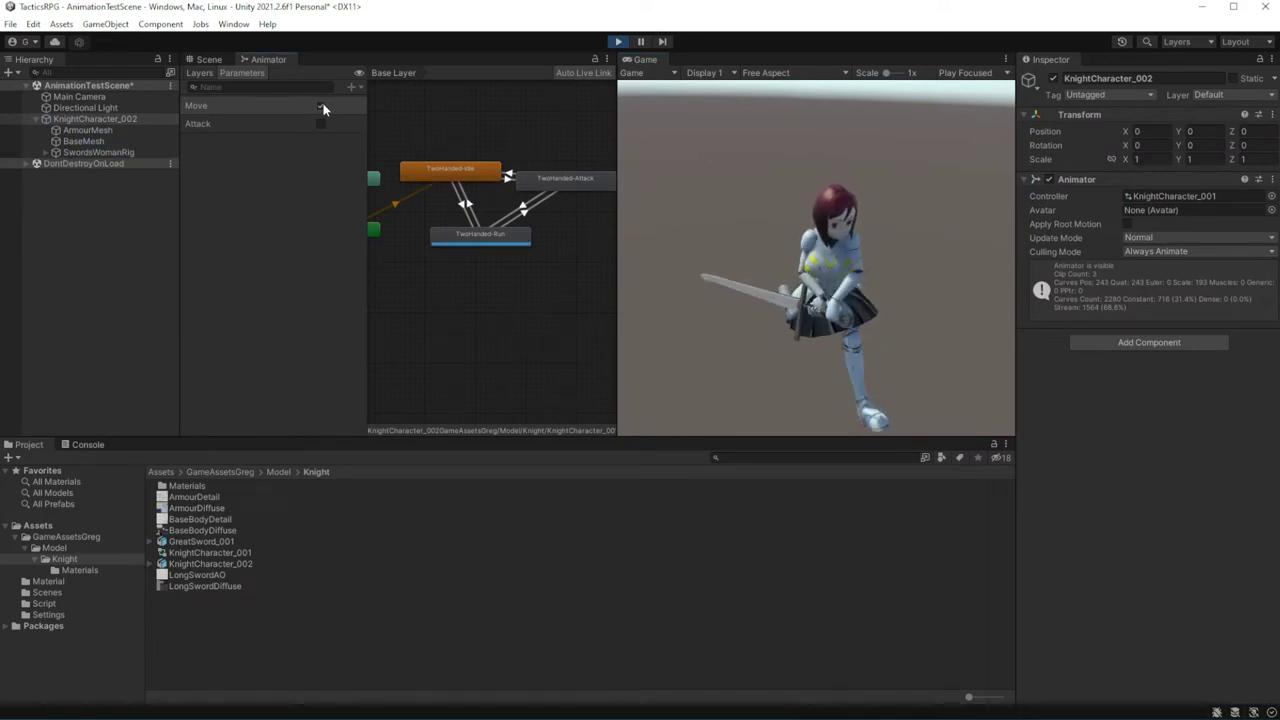
left_click(283, 252)
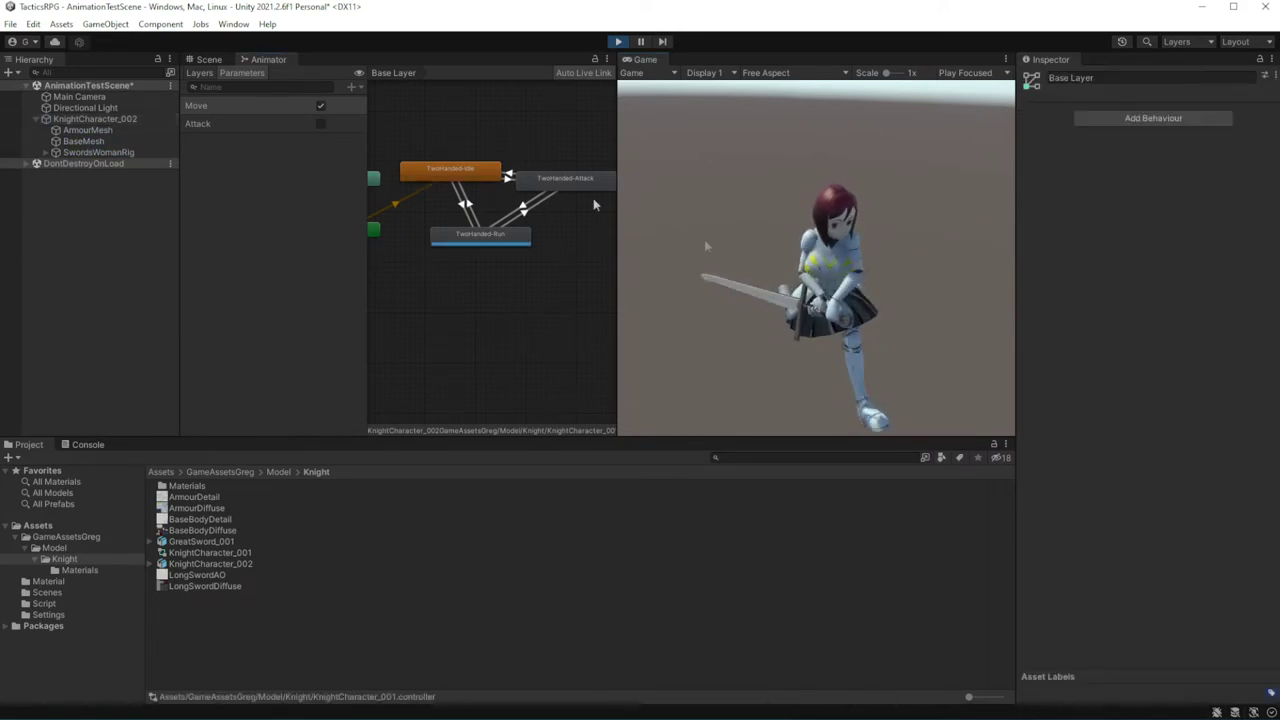
left_click(321, 106)
key("ctrl+p")
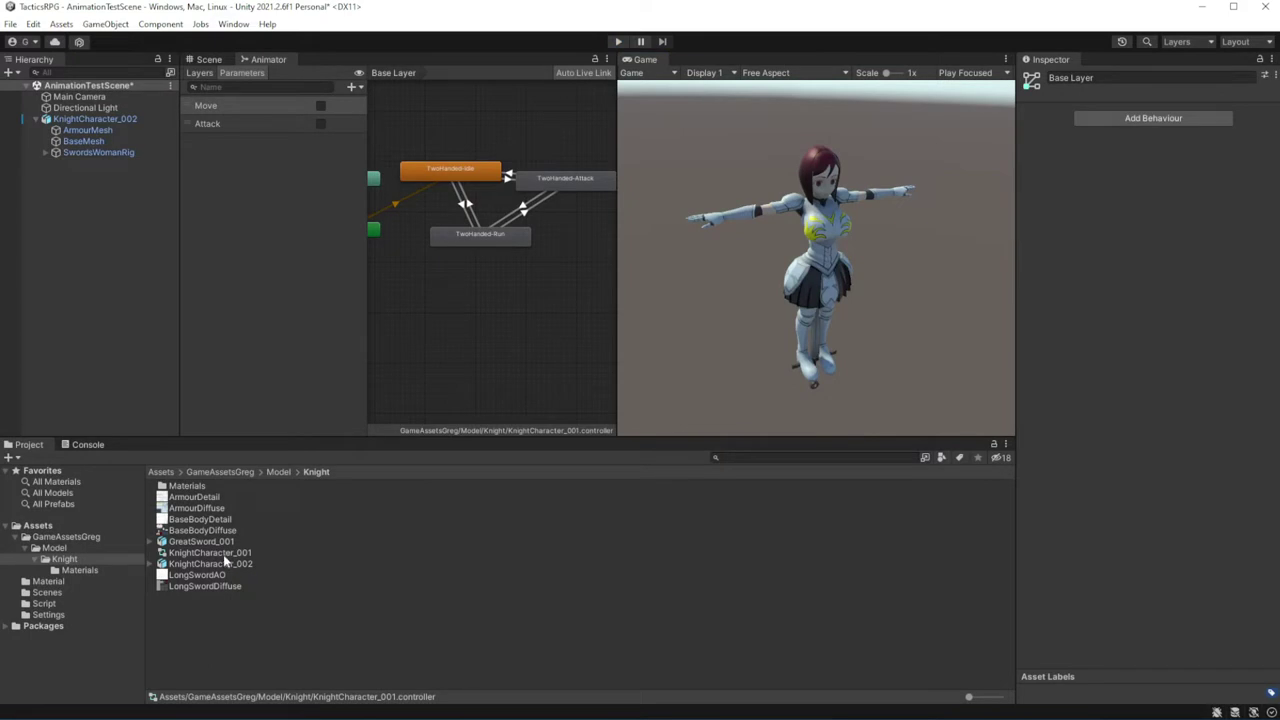
Preview the TwoHanded Idle, Run and Attack clips on the KnightCharacter_002 asset, then select the knight object
left_click(225, 564)
scroll(1188, 348, "down", 2)
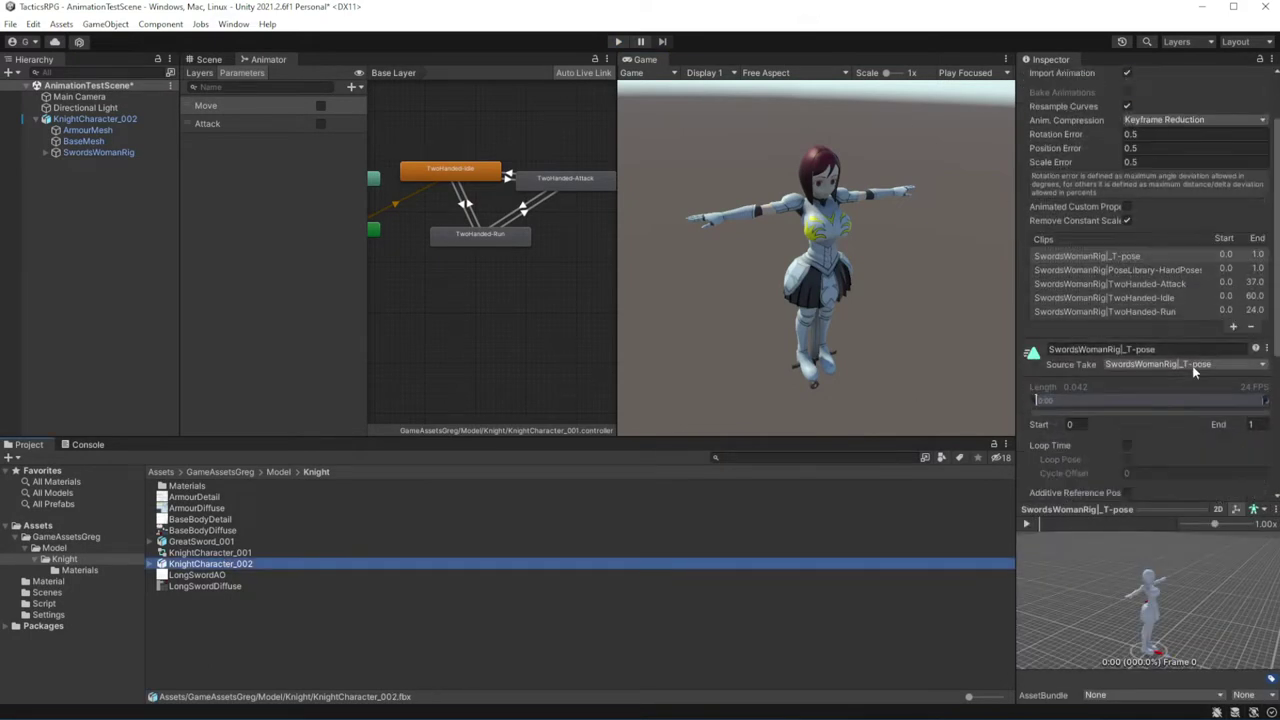
scroll(1188, 348, "down", 3)
scroll(1188, 348, "down", 1)
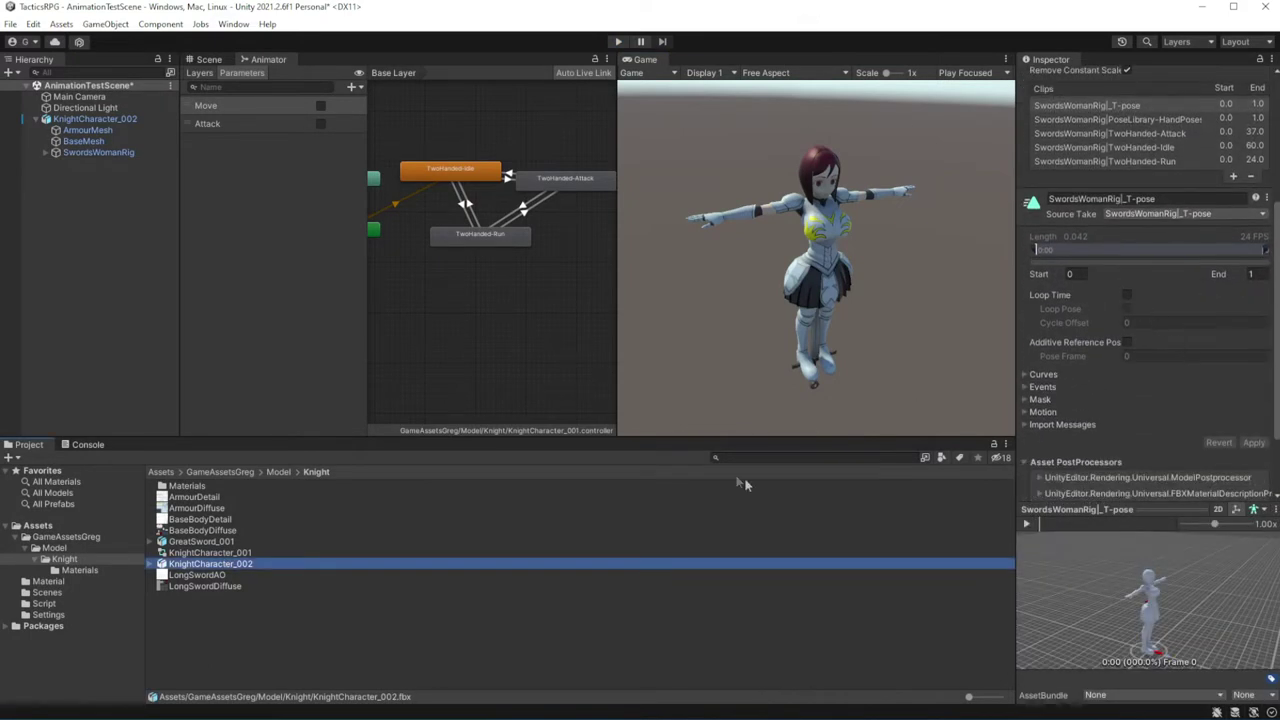
left_click(1169, 146)
key("Down")
key("Up")
key("Up")
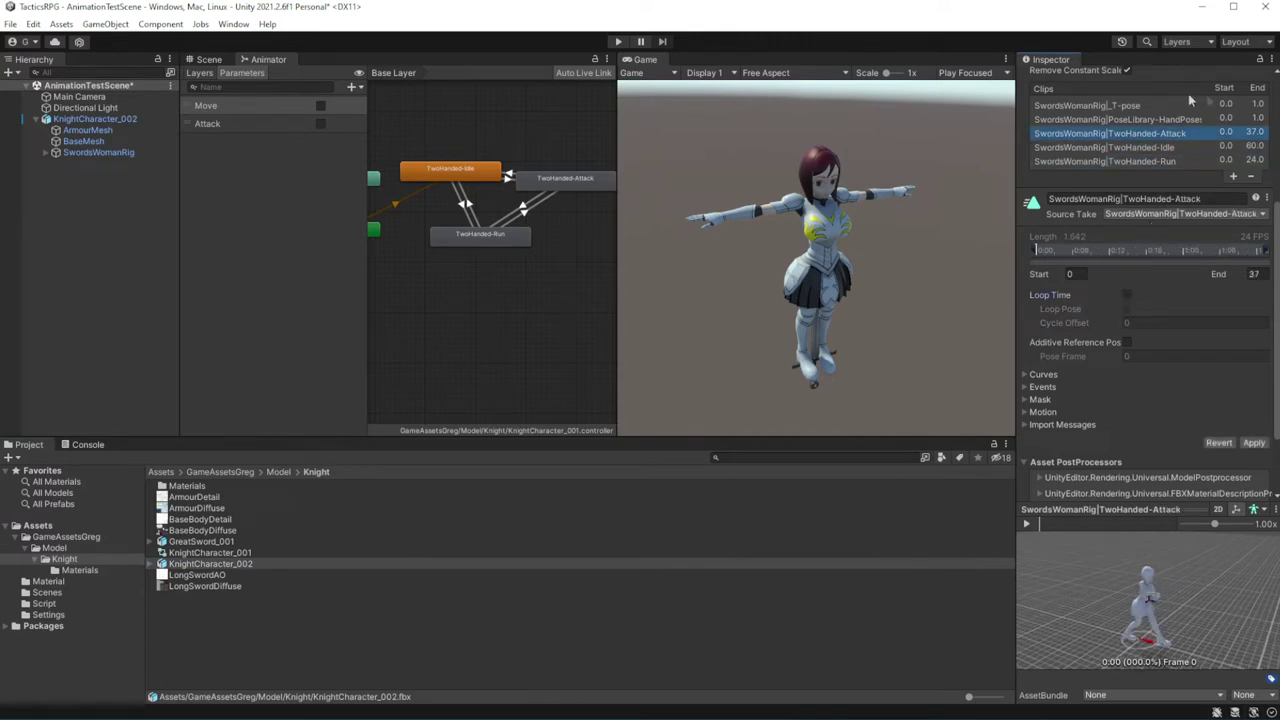
left_click(617, 42)
left_click(95, 119)
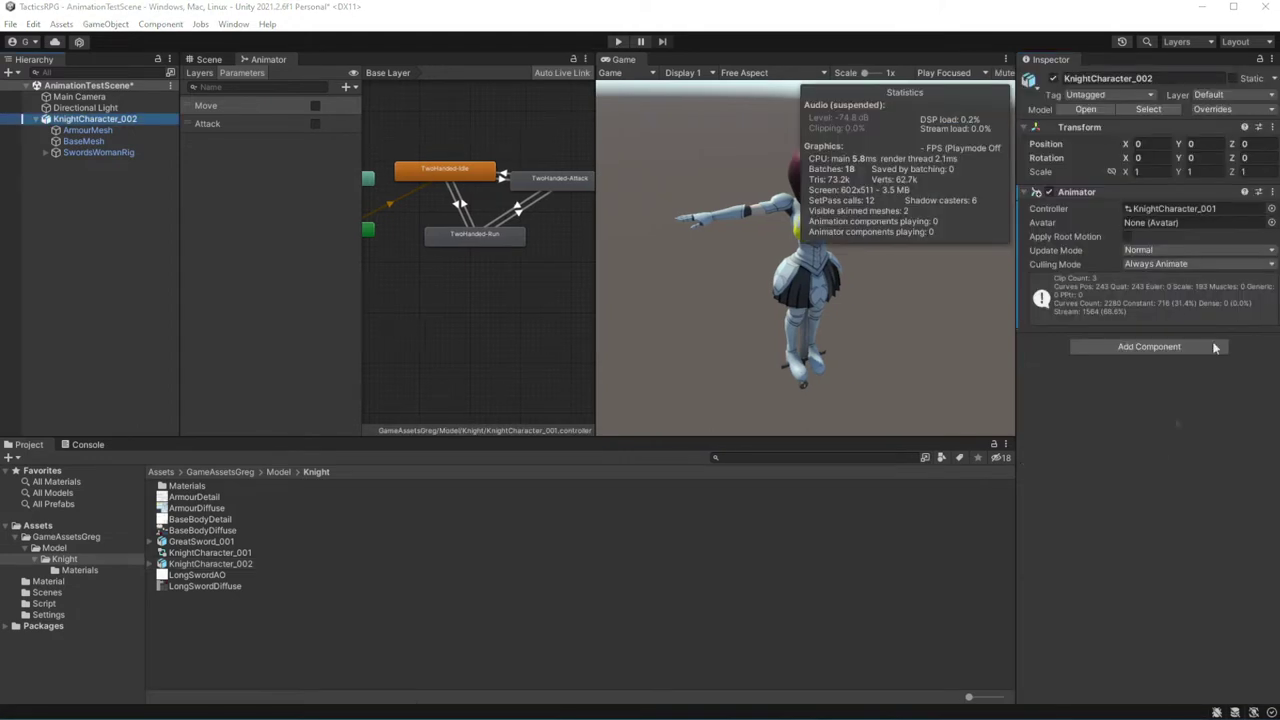
Add a new script component named CharacterAnimator to KnightCharacter_002
left_click(1153, 346)
type("Chara")
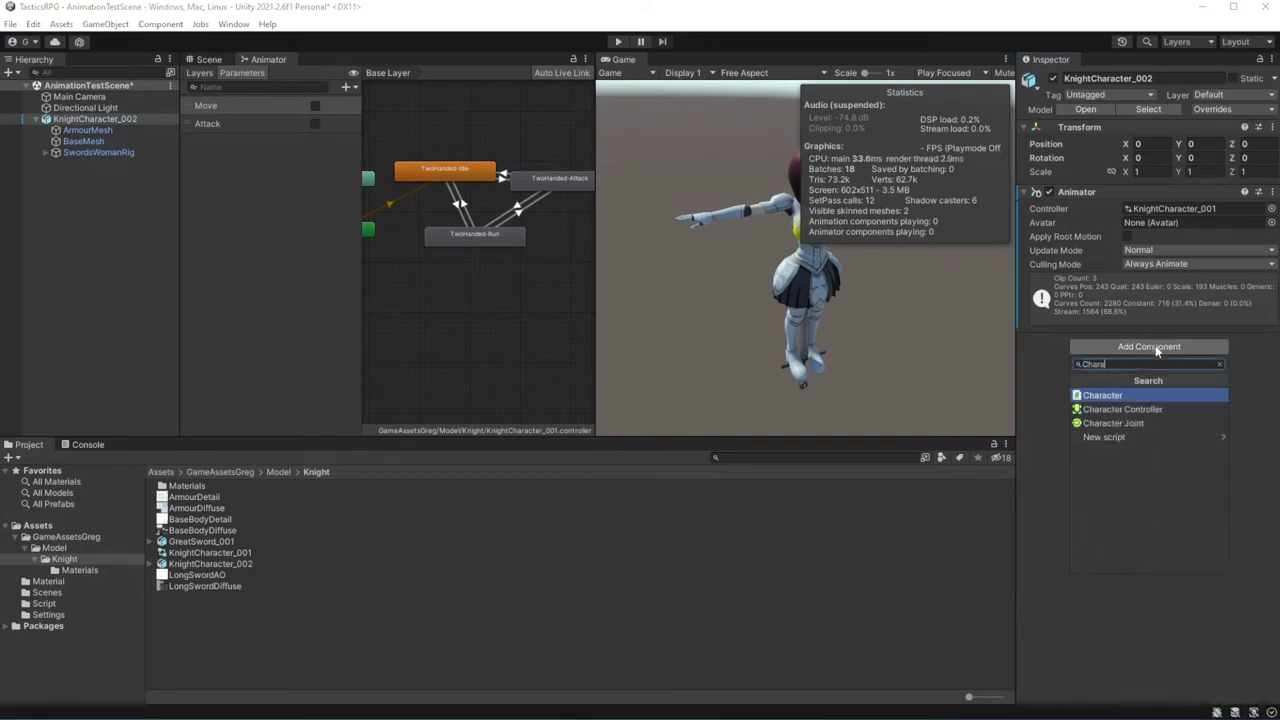
type("cterAnimator")
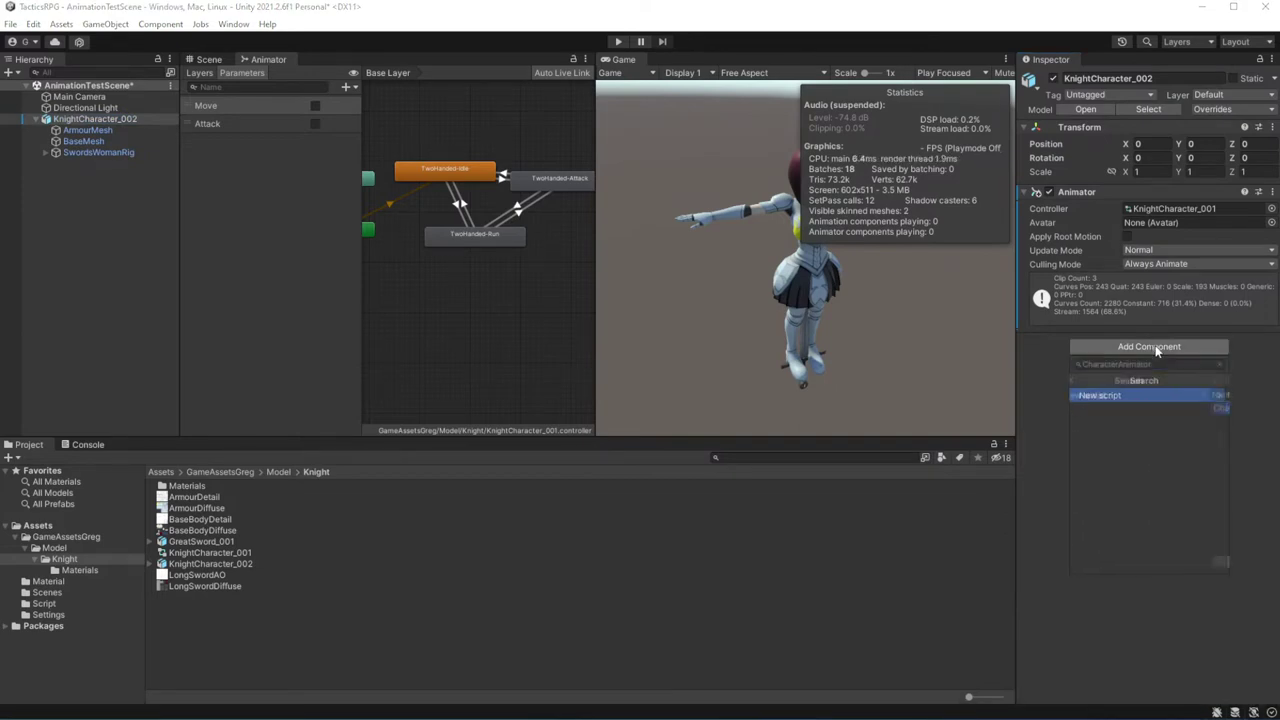
key("Return")
key("Return")
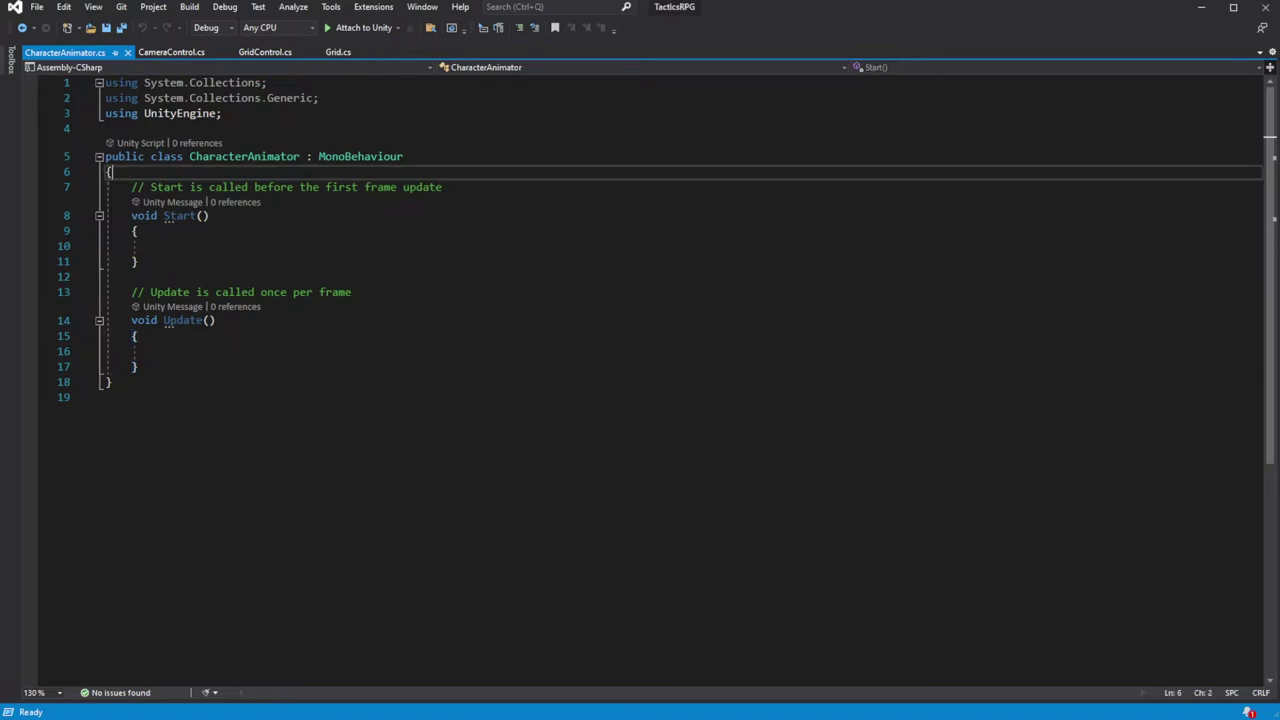
Replace the default Start and Update methods with an Animator animator field
key("Return")
key("shift+Up")
key("shift+Up")
key("shift+Up")
key("shift+Up")
key("shift+Up")
key("shift+Up")
key("Delete")
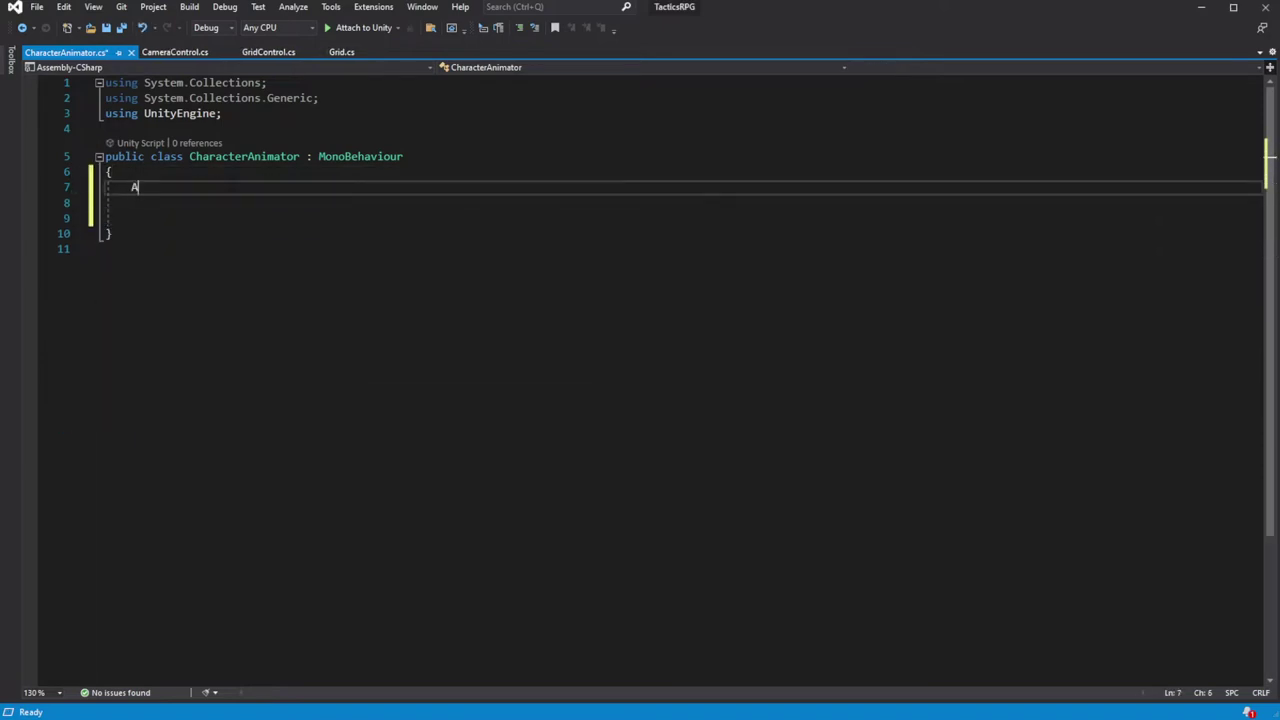
type("nimator ")
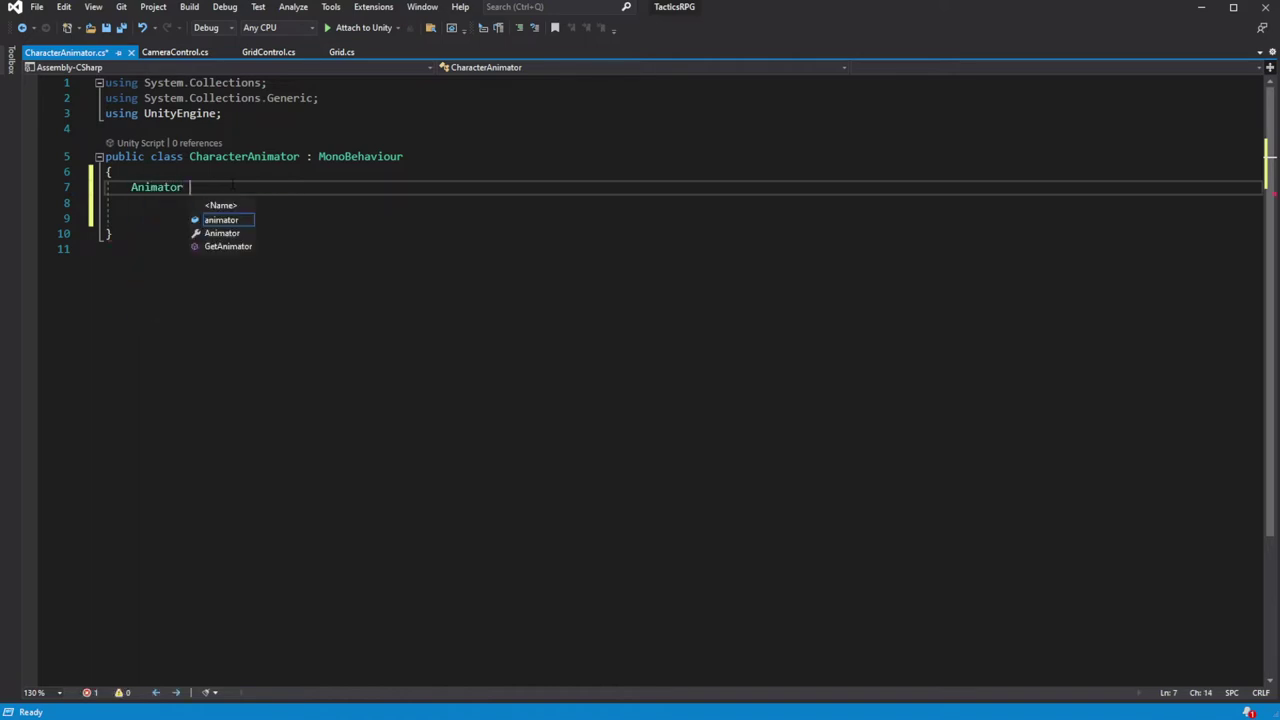
type("animator;")
key("ctrl+s")
key("Return")
key("Return")
Add an Awake method setting animator = GetComponent<Animator>()
type("void Aw")
key("Tab")
type("ani")
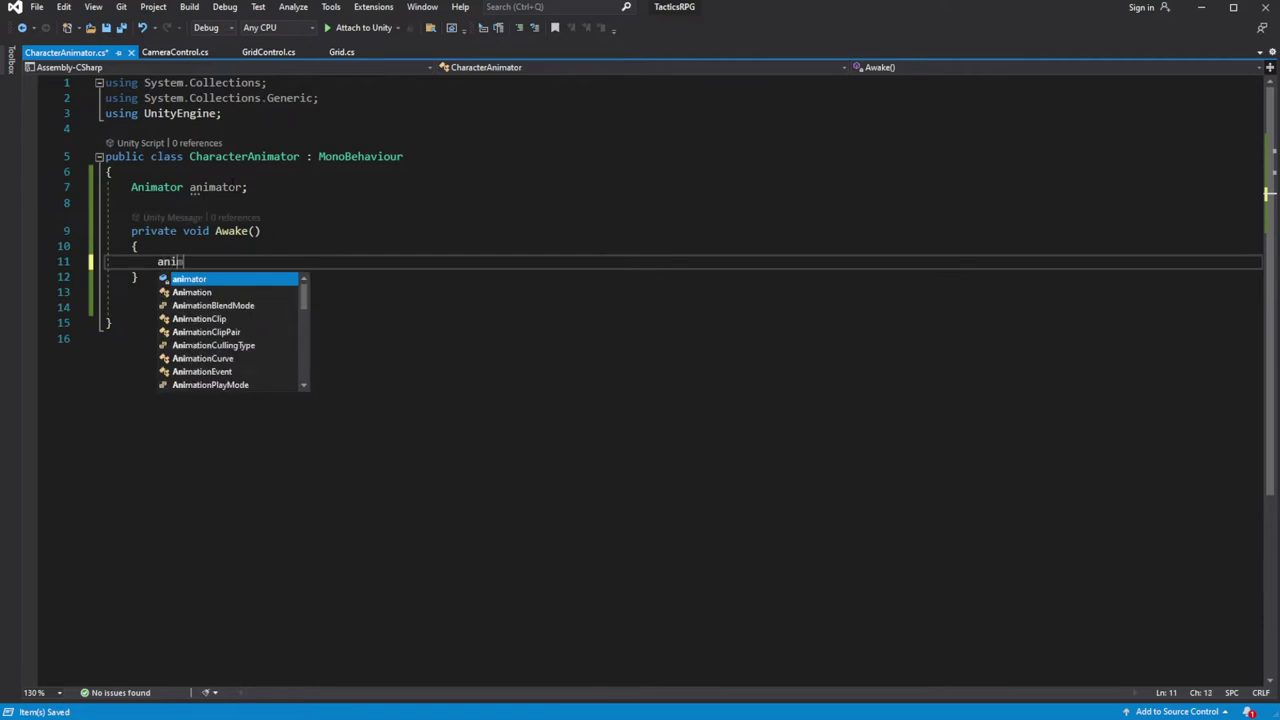
type("mator = GetC")
key("Tab")
type("<A")
type("nima")
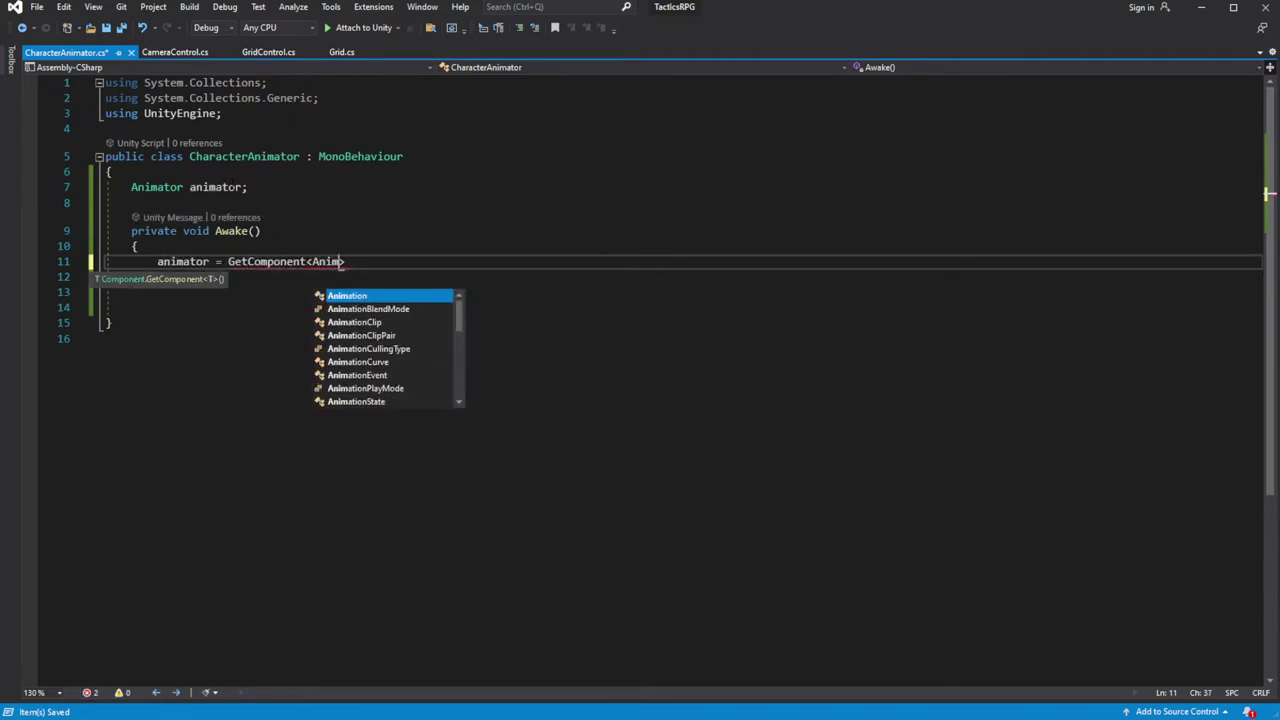
type("tor>")
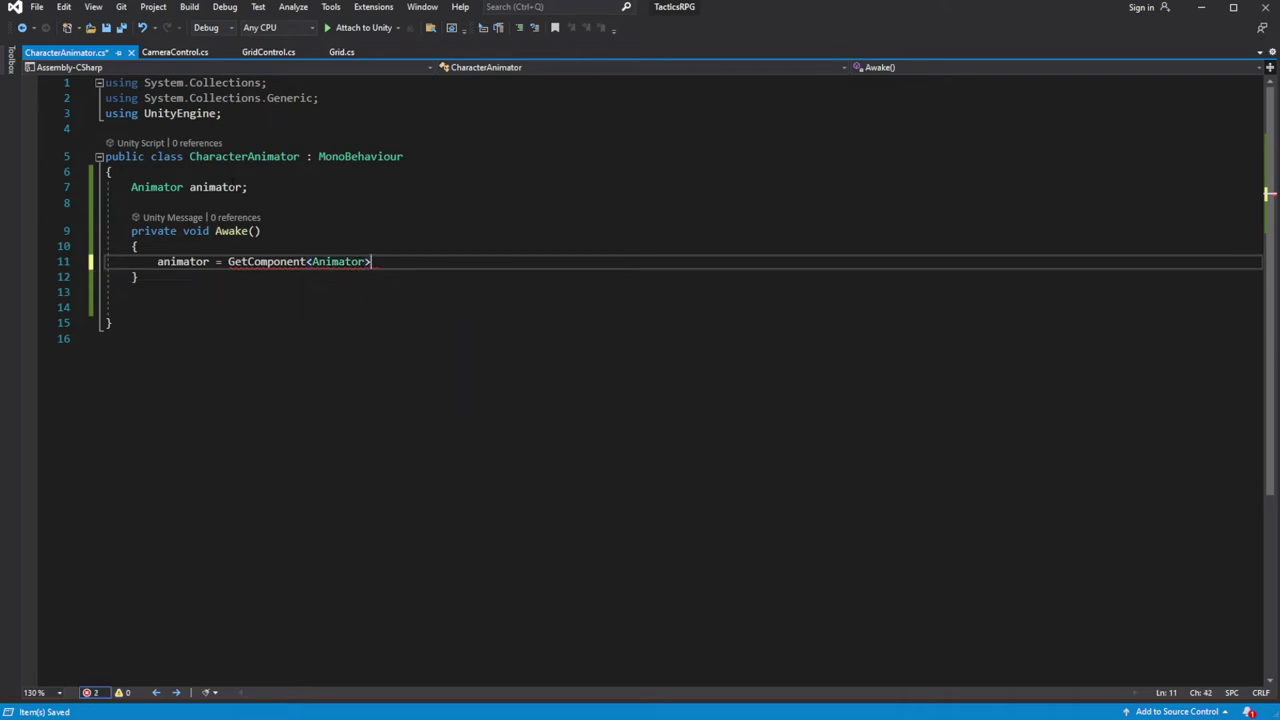
type("();")
Declare bool move and bool attack fields and save the script
left_click(131, 307)
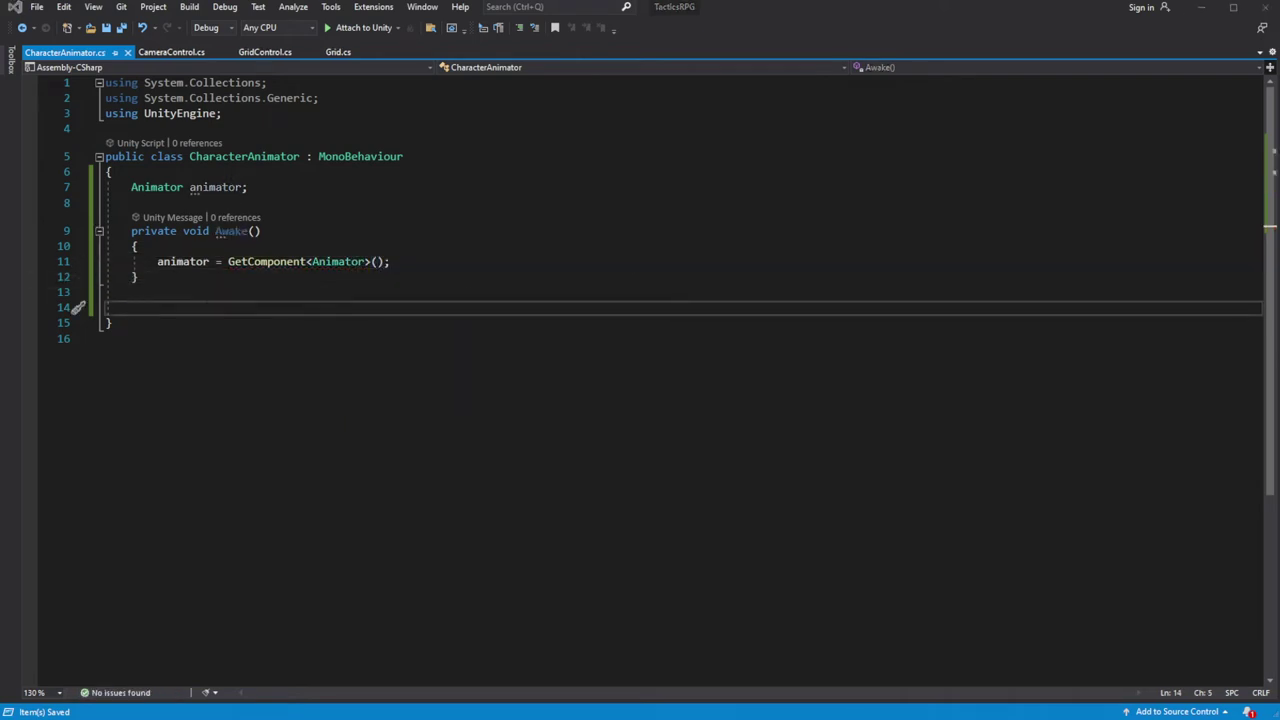
left_click(248, 187)
key("Return")
key("Return")
type("bool move;")
key("Return")
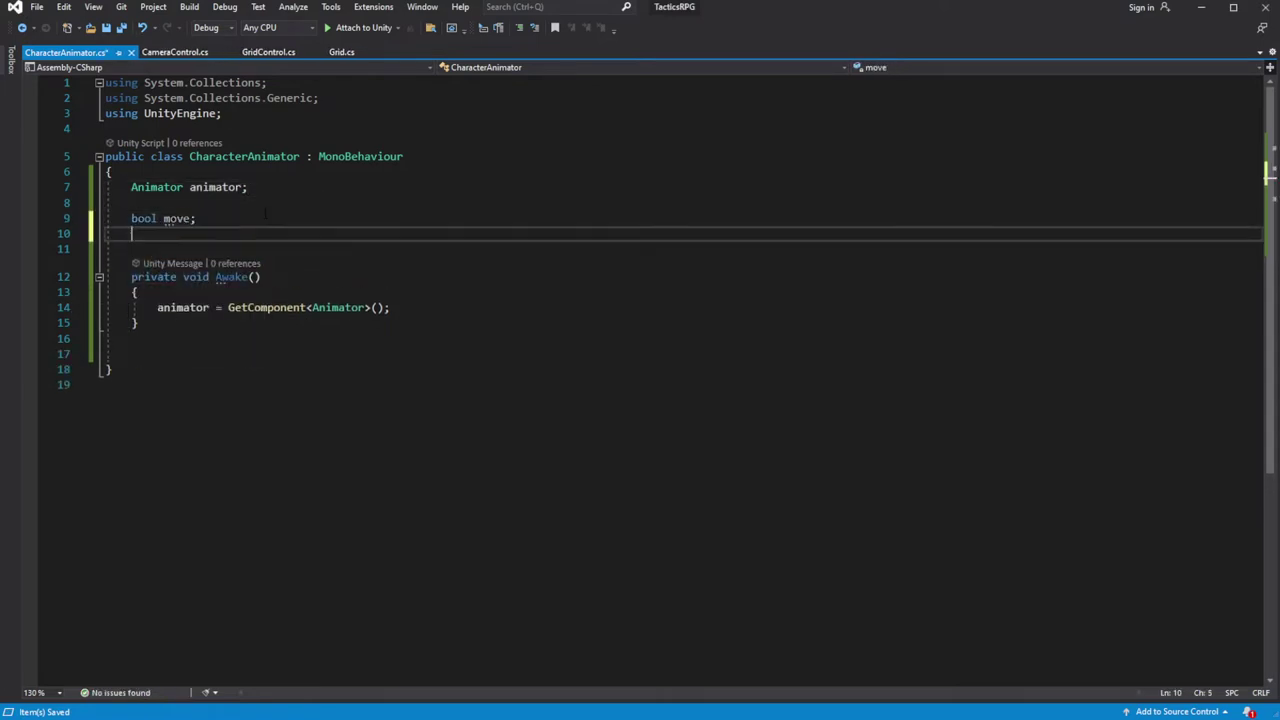
type("bool atta")
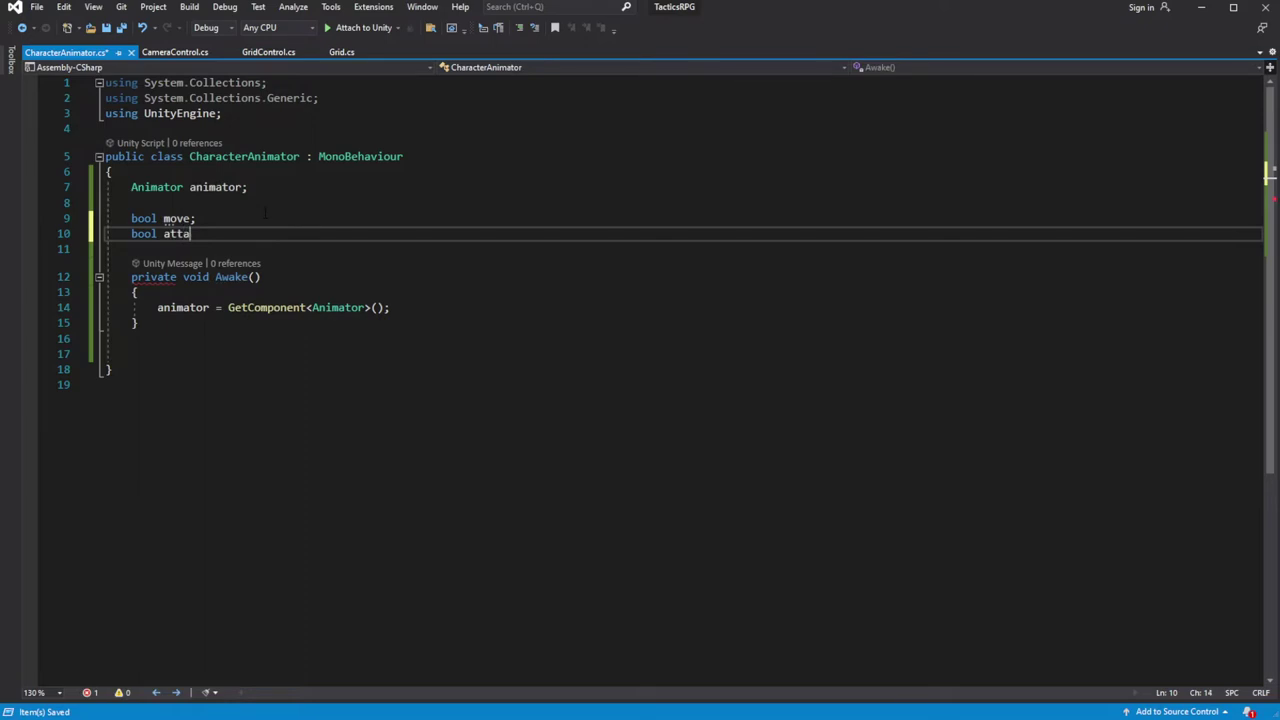
key("ctrl+s")
Add a StartMoving method that sets move = true
key("Down")
key("Down")
key("Down")
key("Down")
key("Down")
key("Down")
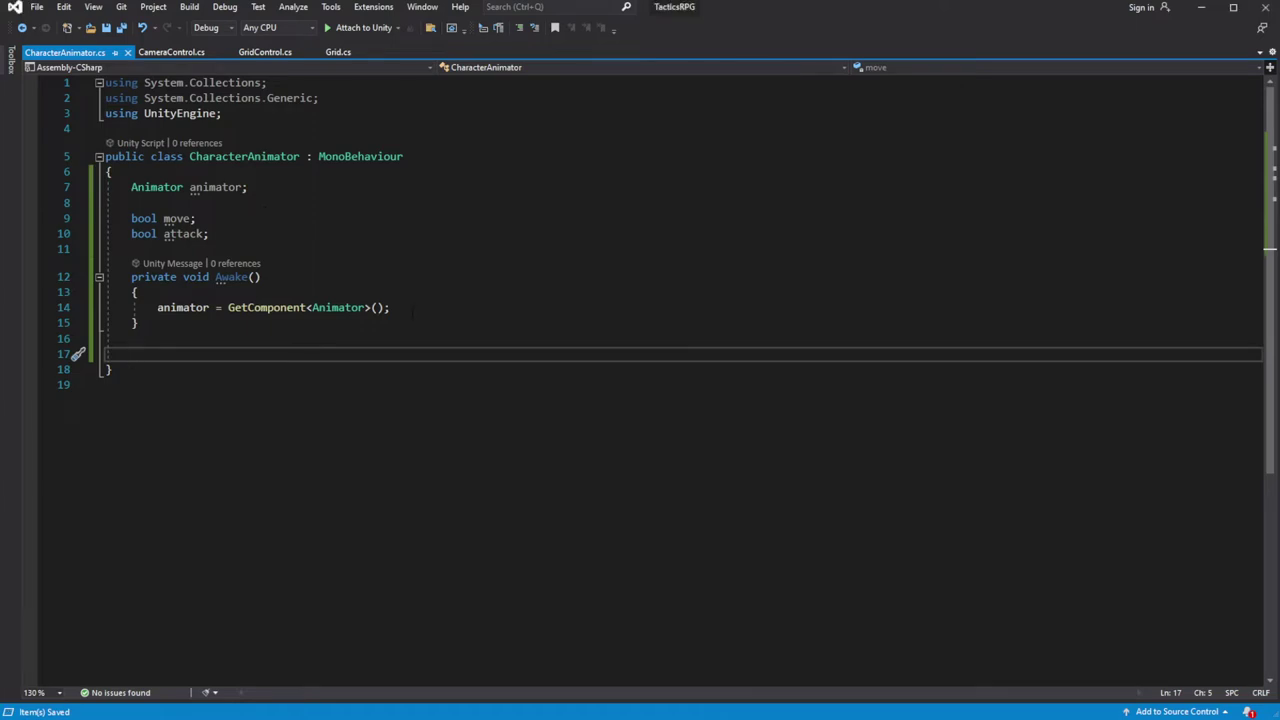
type("void StartMoving()")
type("{")
key("Return")
key("Return")
type("move = true;")
key("Down")
key("Return")
key("Return")
Add a StopMoving method that sets move = false
type("void StopMoving")
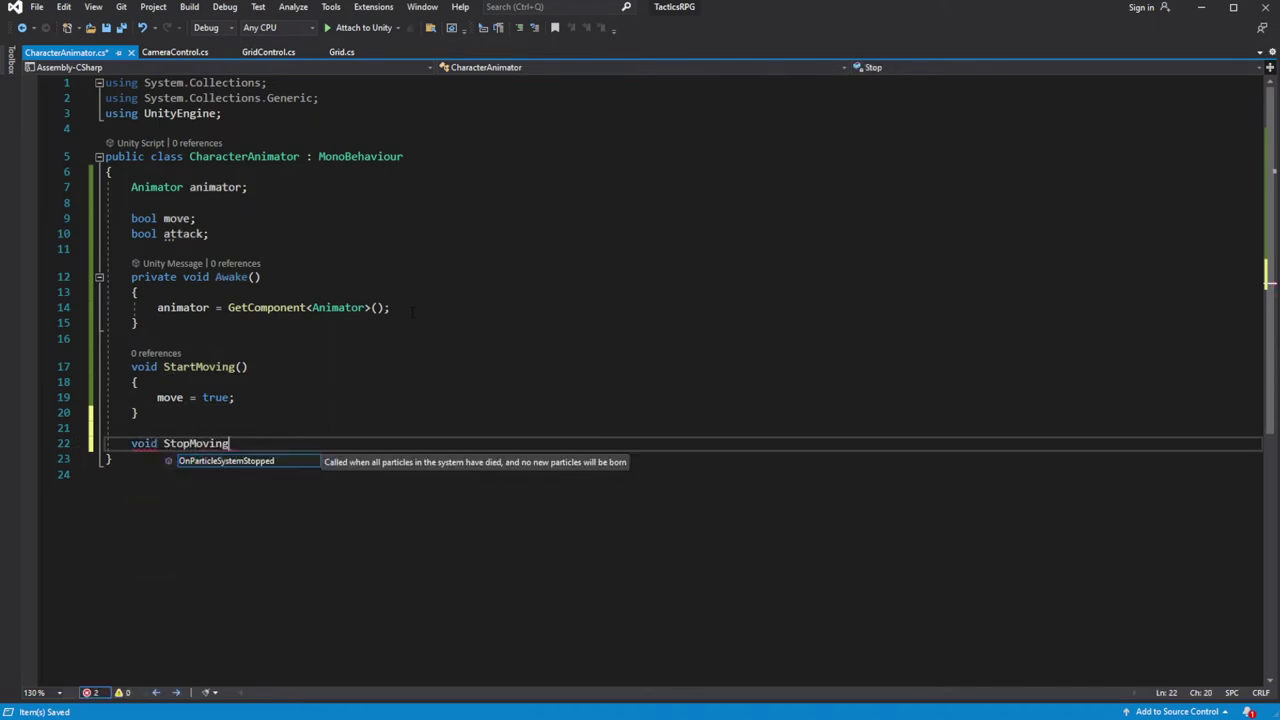
type("() {")
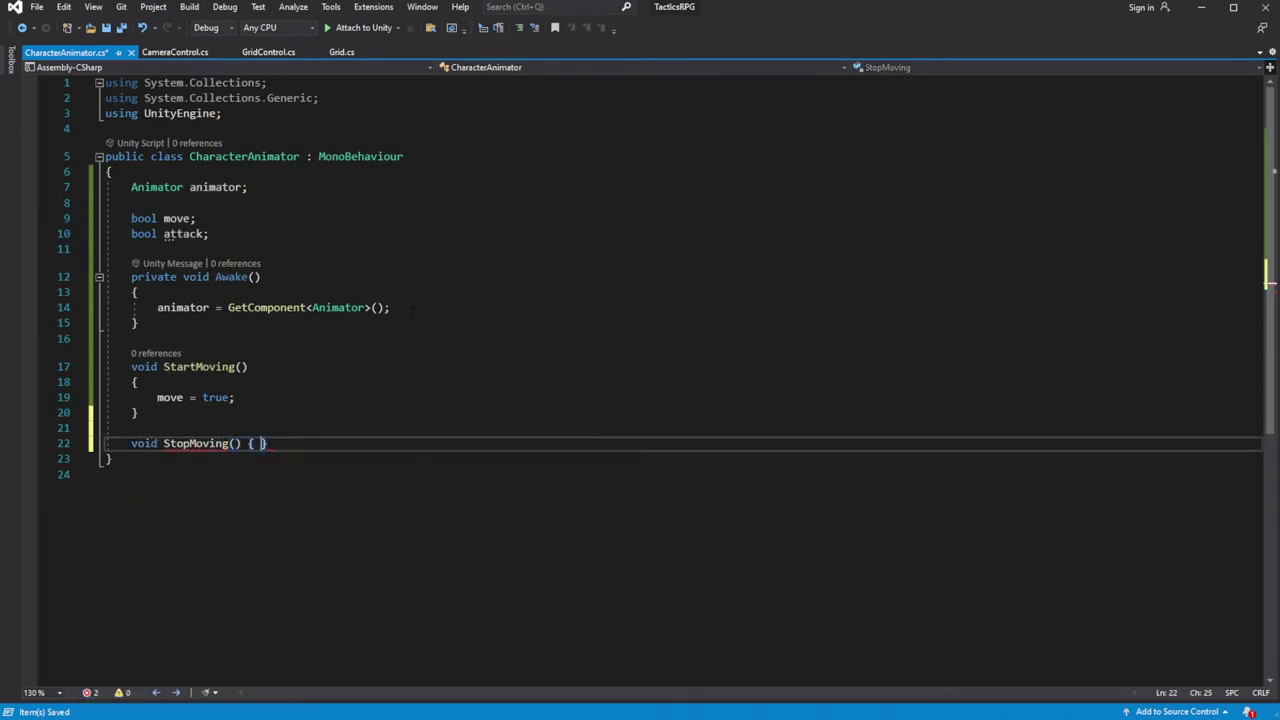
key("Return")
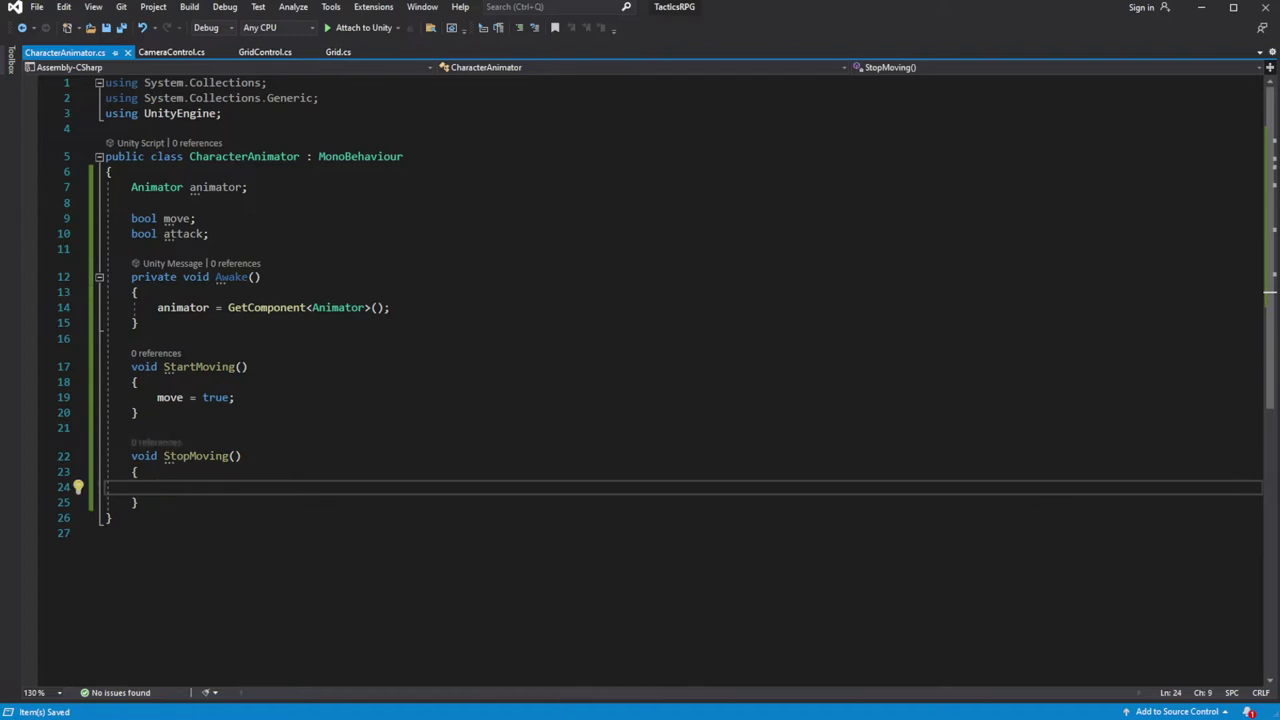
scroll(640, 300, "down", 1)
type("ove = false;")
key("ctrl+s")
Add an Attack method that sets attack = true
key("Down")
key("Return")
key("Return")
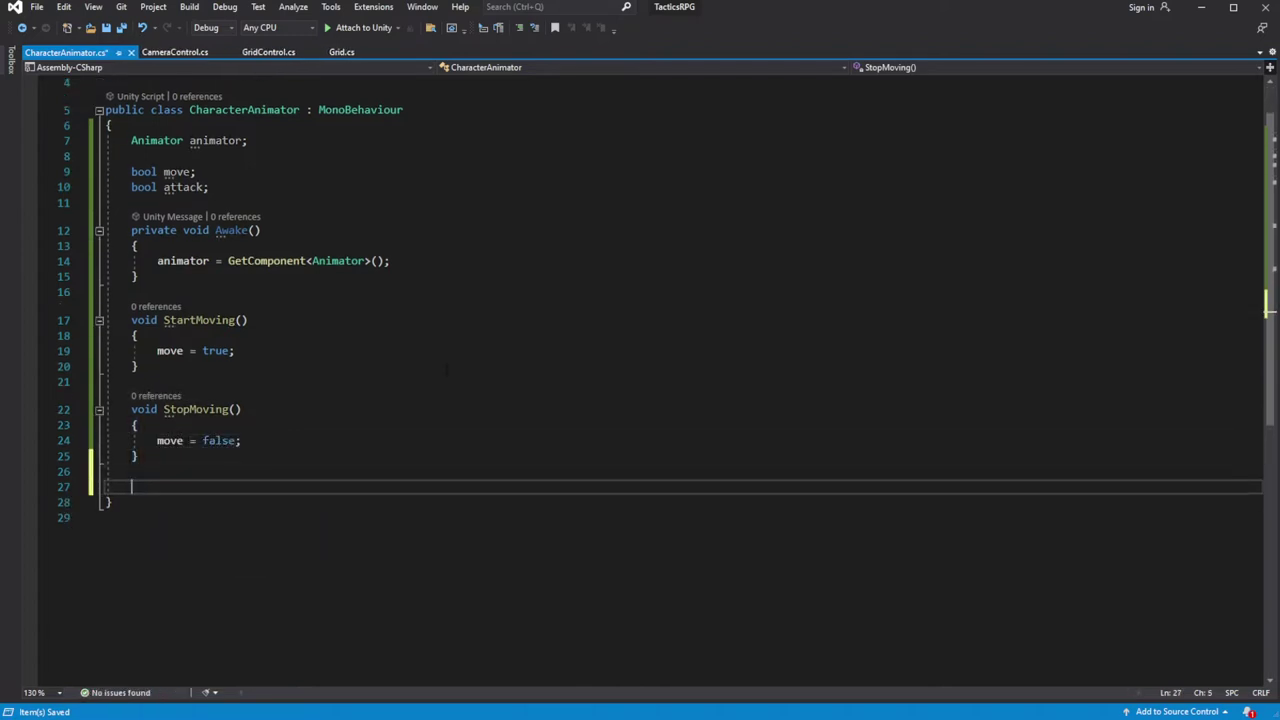
type("void Attac")
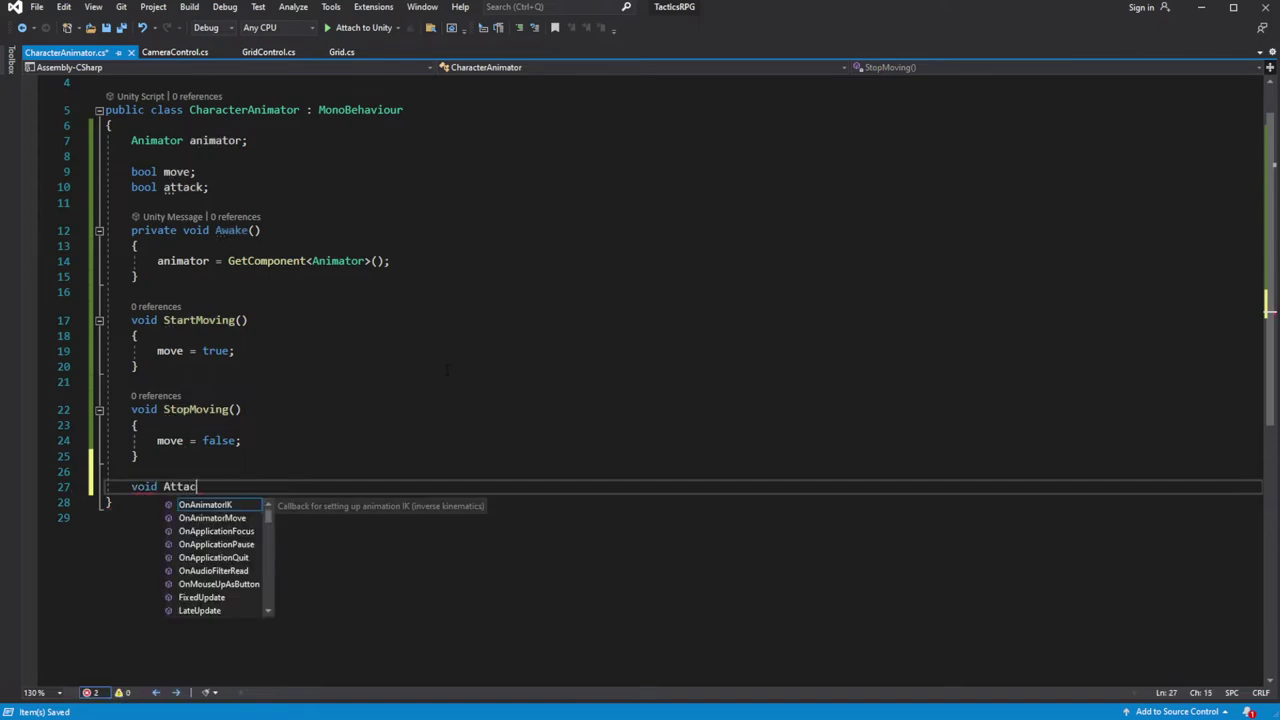
type("k(")
type(" {")
key("Return")
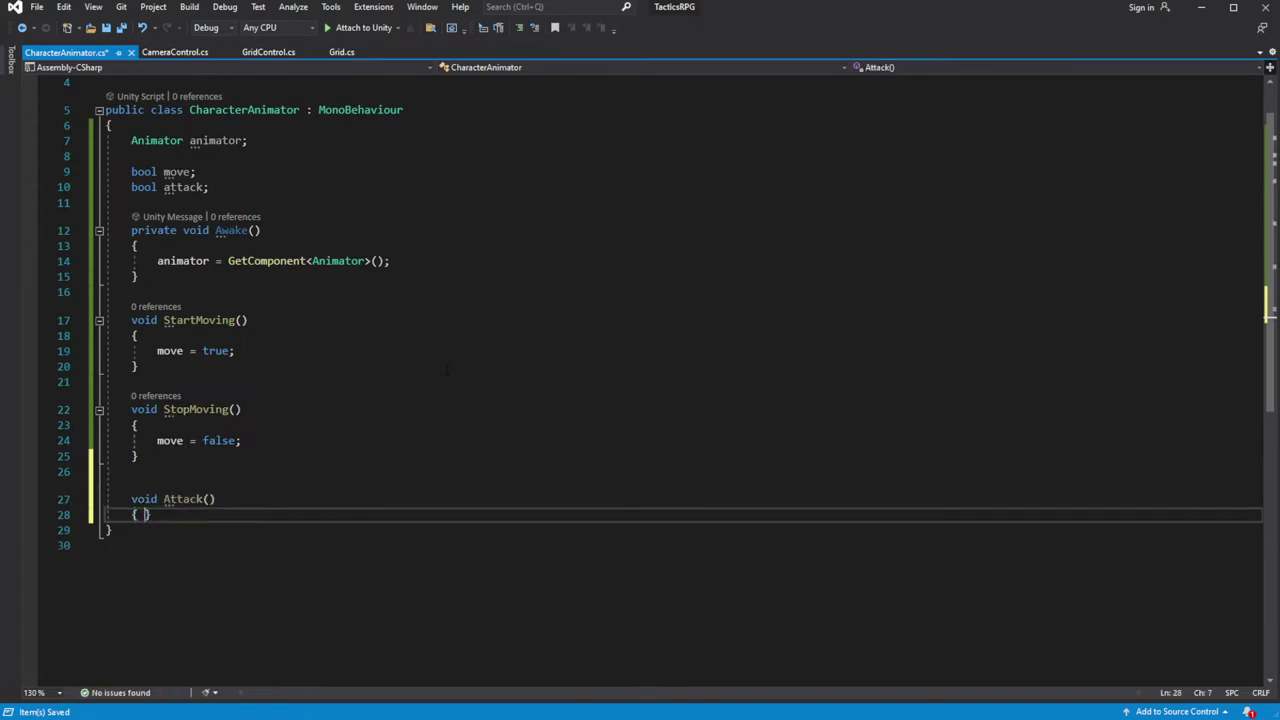
type("ttack = ")
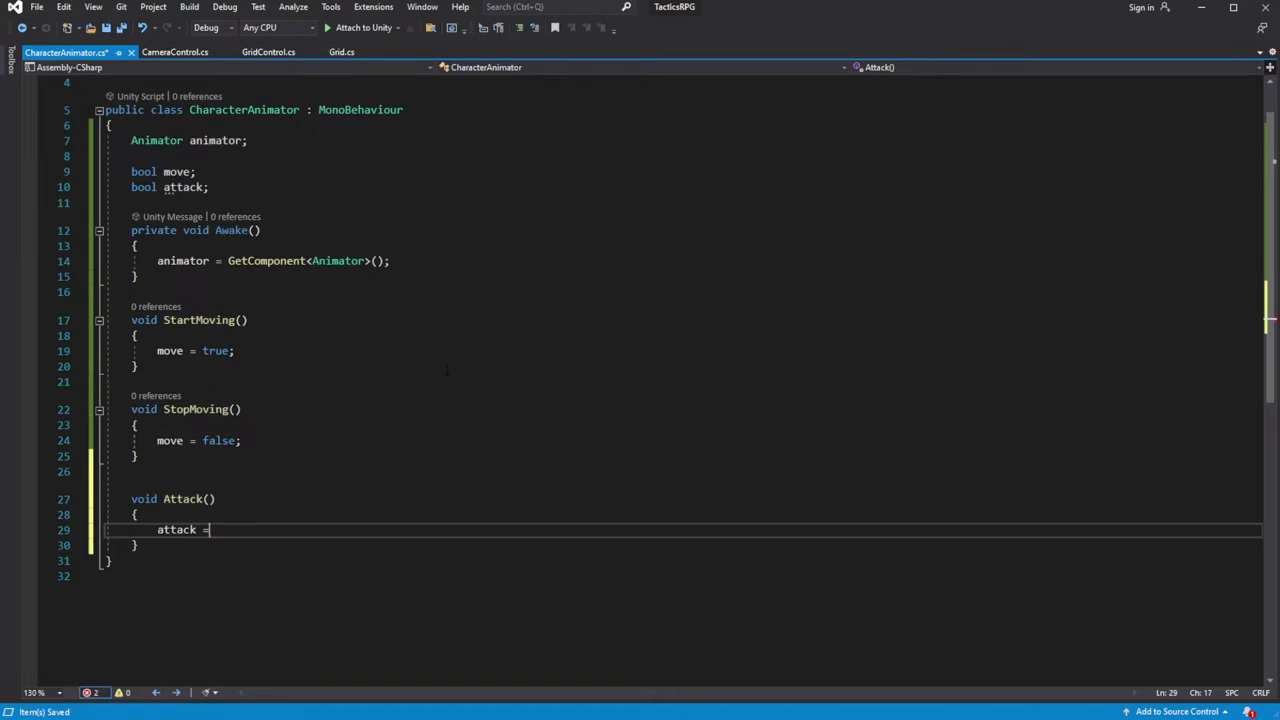
type("true;")
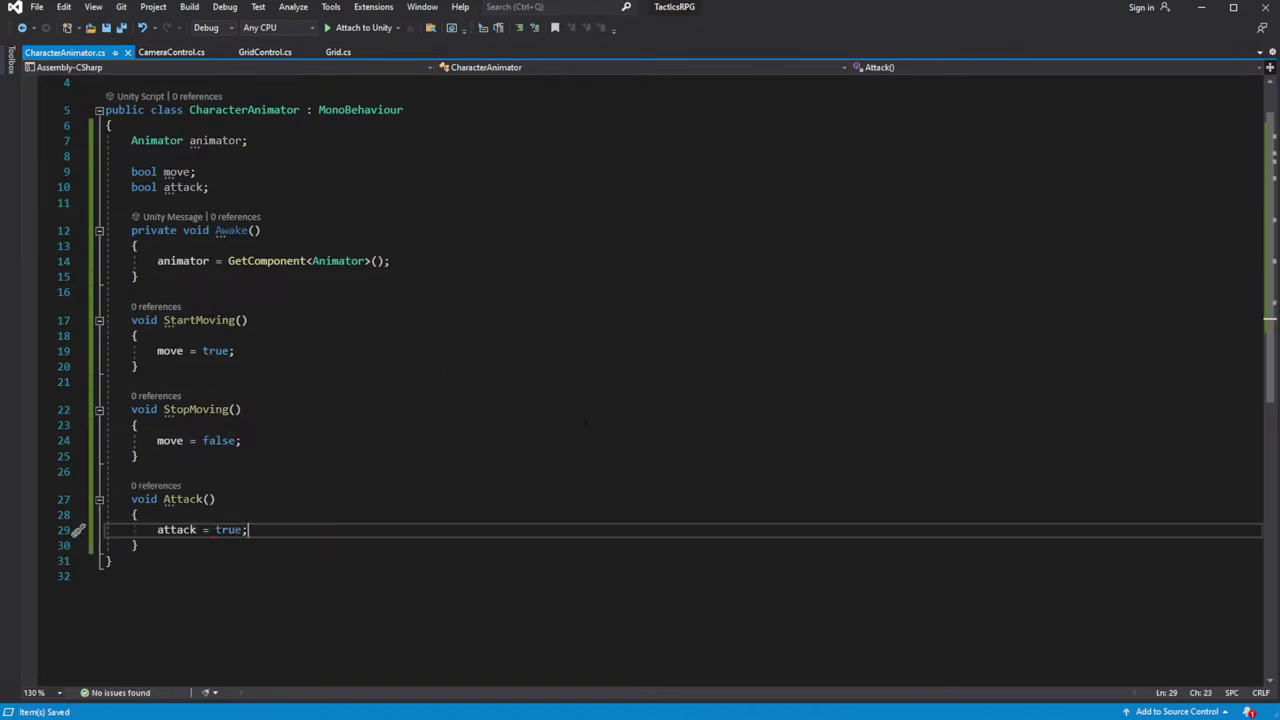
Add animator.SetBool("Move", move) to both StartMoving and StopMoving
left_click(136, 335)
left_click(234, 350)
key("Return")
type("animator.SetBool")
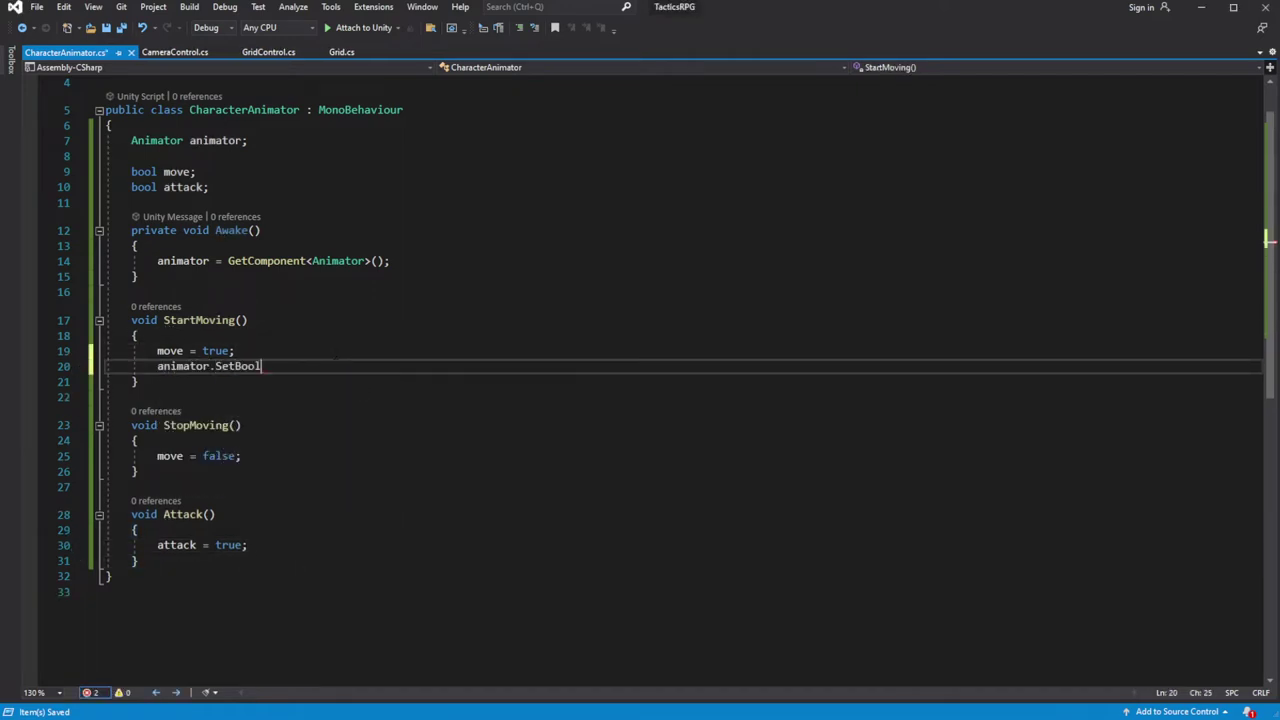
type("(\"Move\"")
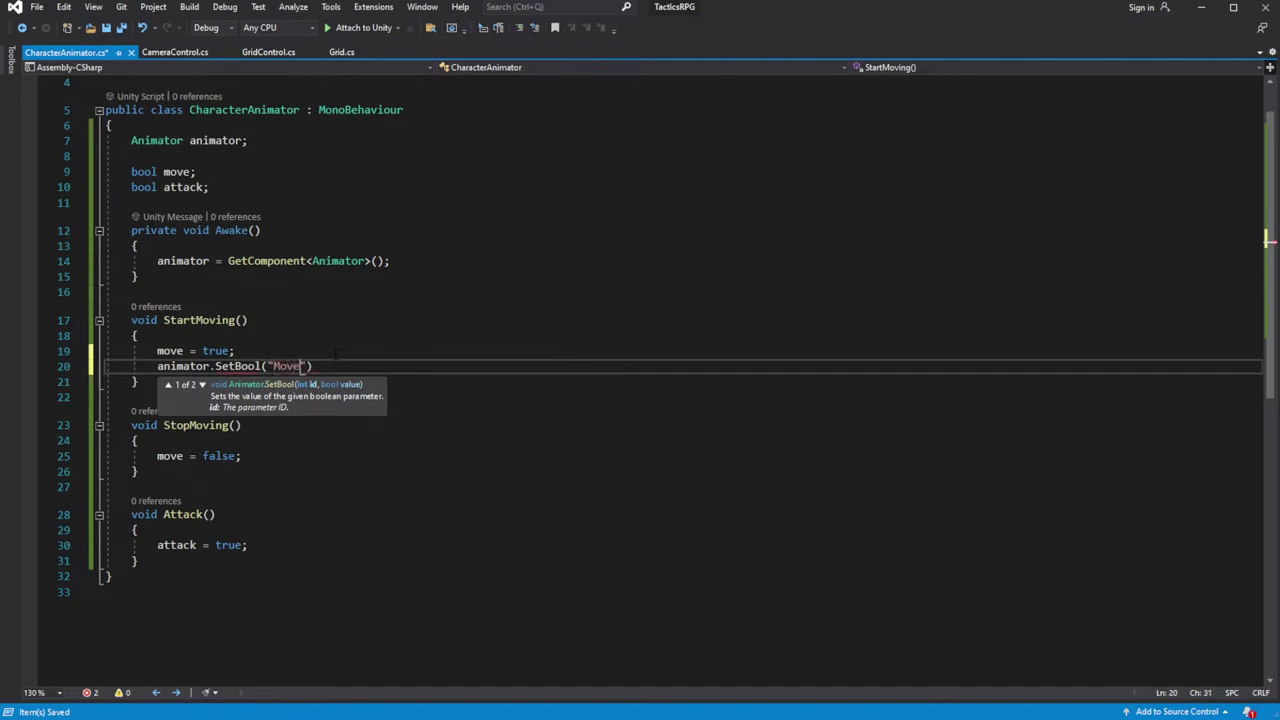
type(", move);")
key("ctrl+s")
scroll(640, 380, "down", 1)
left_click(242, 410)
key("Return")
type("animator.SetBool(")
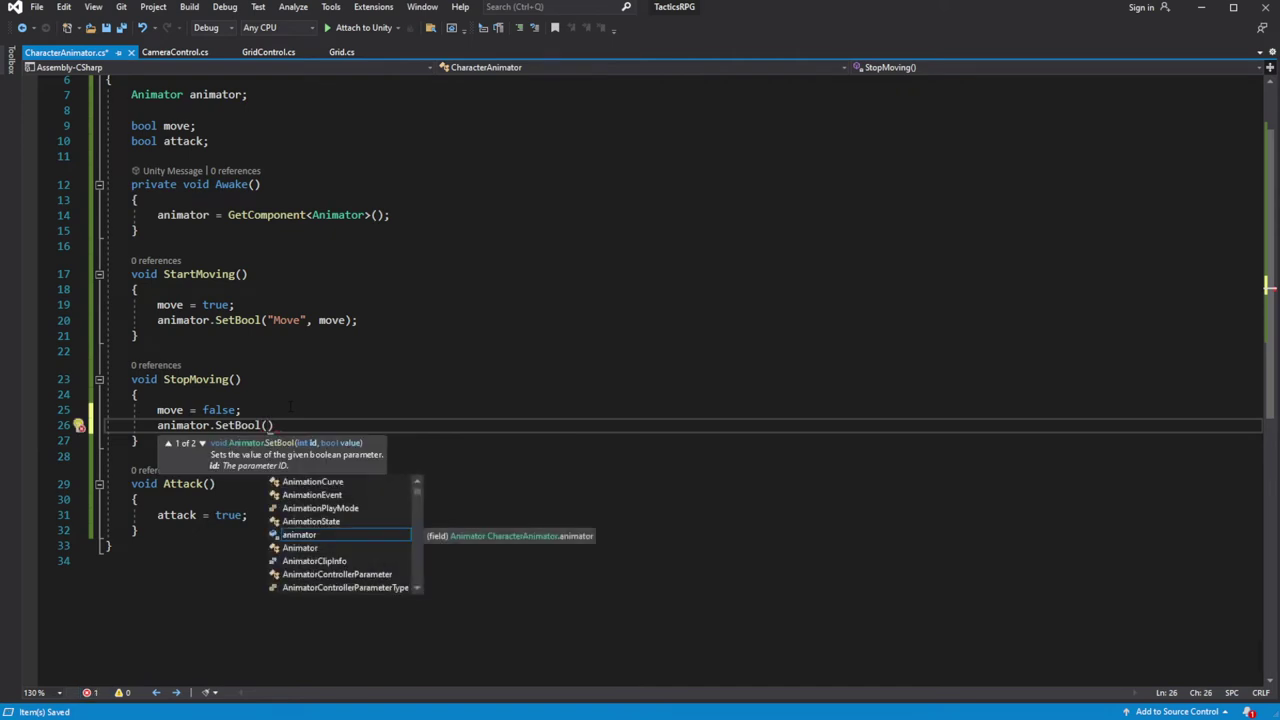
type("\"Move\", ")
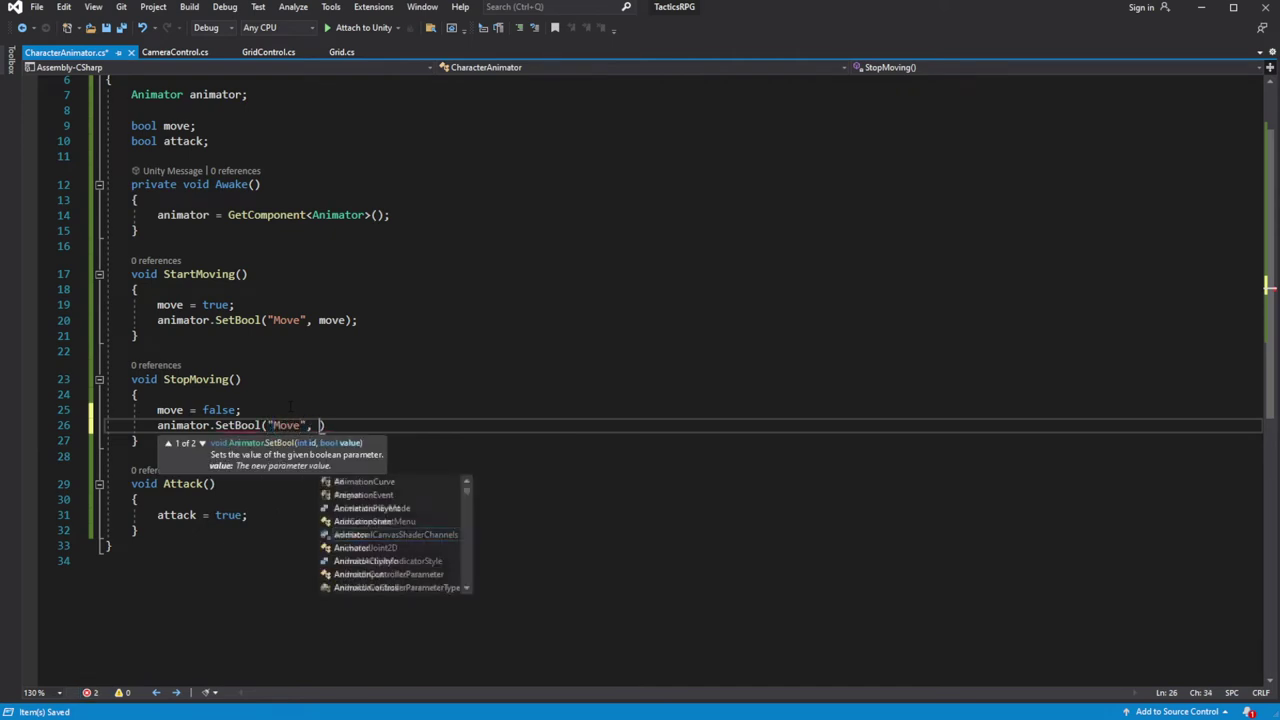
type("move")
key("Escape")
type(");")
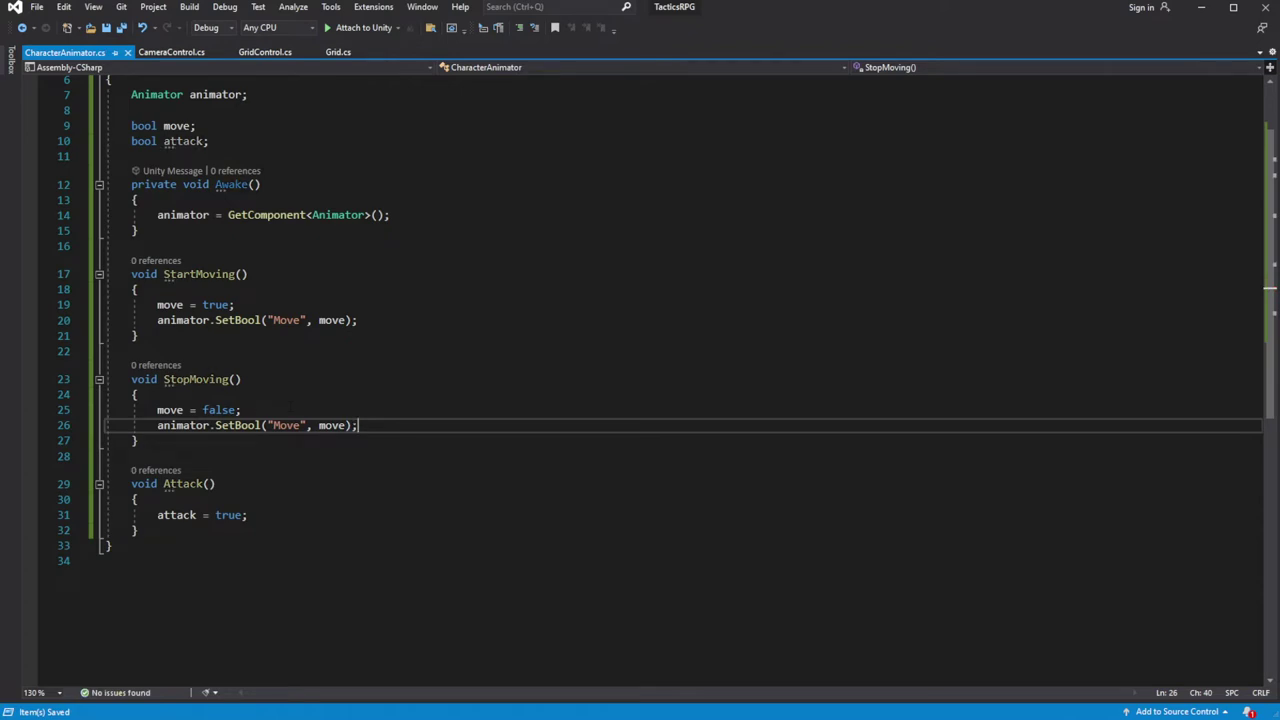
Add animator.SetBool("Attack", attack) to the Attack method and save
scroll(640, 320, "down", 3)
left_click(250, 453)
scroll(640, 320, "down", 3)
key("Down")
key("Return")
type("animator.SetBool(\"Attack\"")
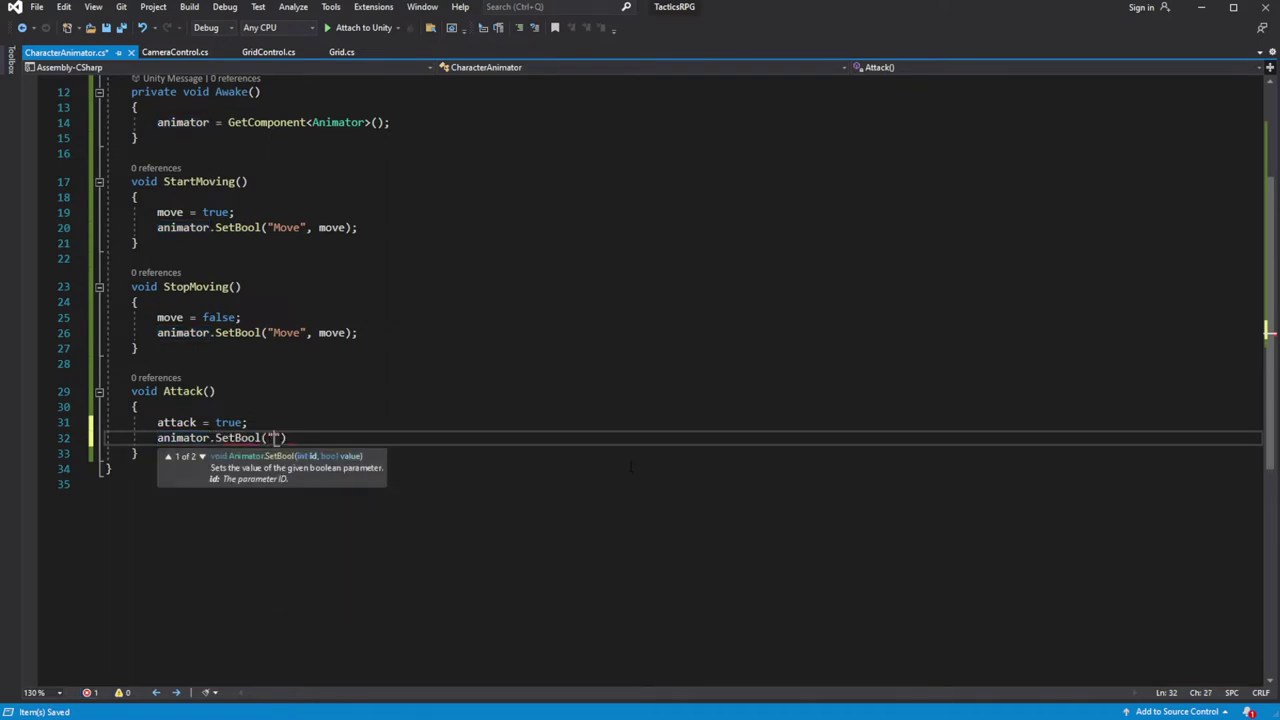
type(", atta")
key("Tab")
type(";")
key("ctrl+s")
Start a LateUpdate method below Attack
key("Down")
key("Return")
key("Return")
type("void La")
key("Tab")
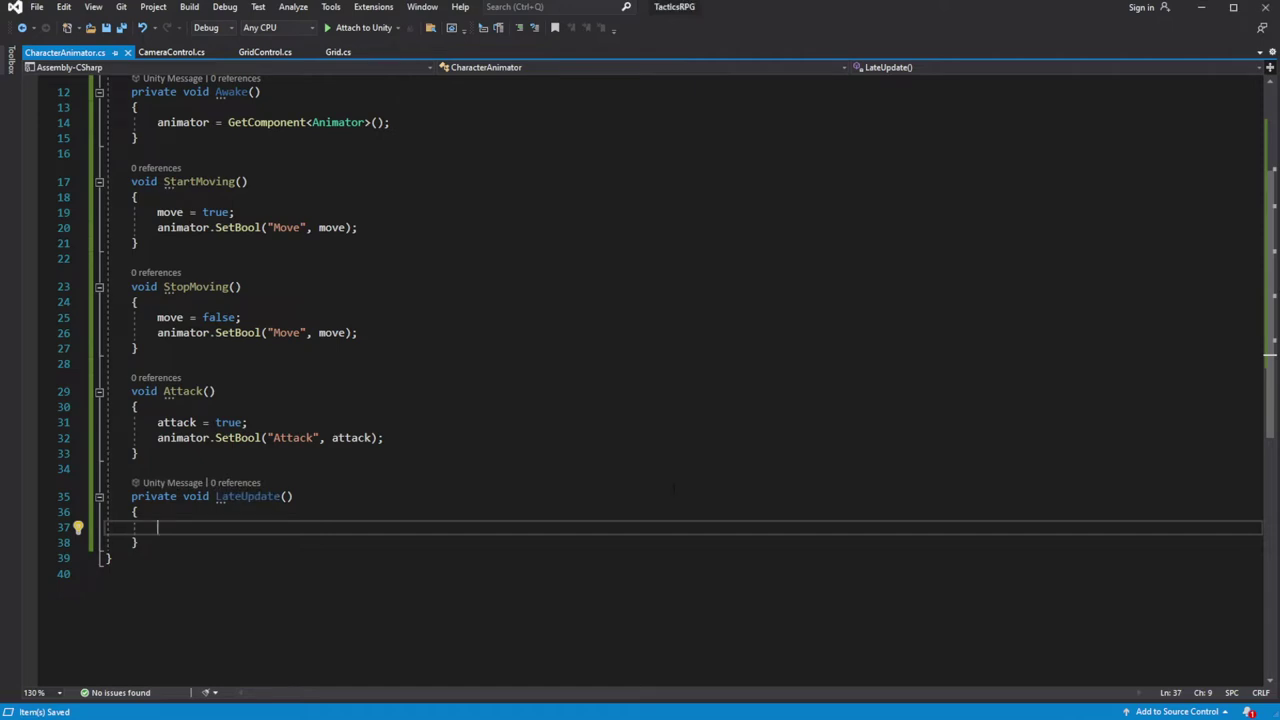
In LateUpdate, reset attack to false when true and paste the SetBool("Attack") update after it
type("if(attack ")
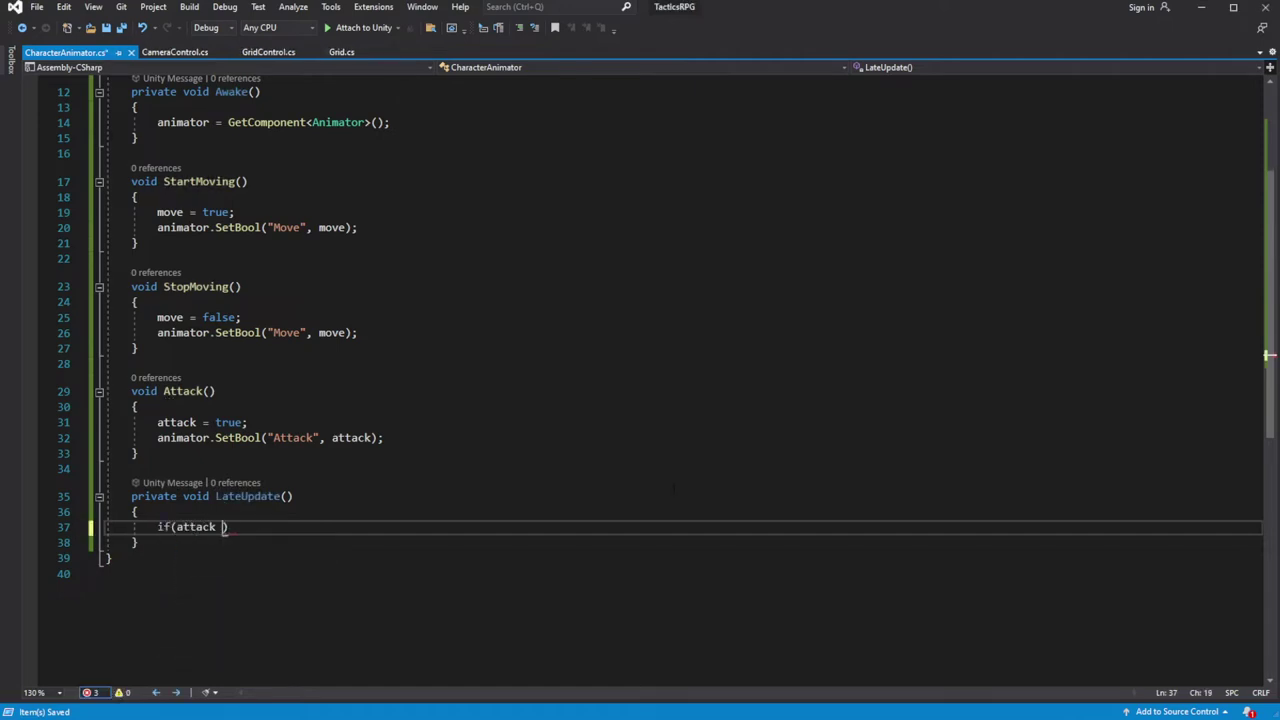
type(" true) {")
key("Return")
key("Return")
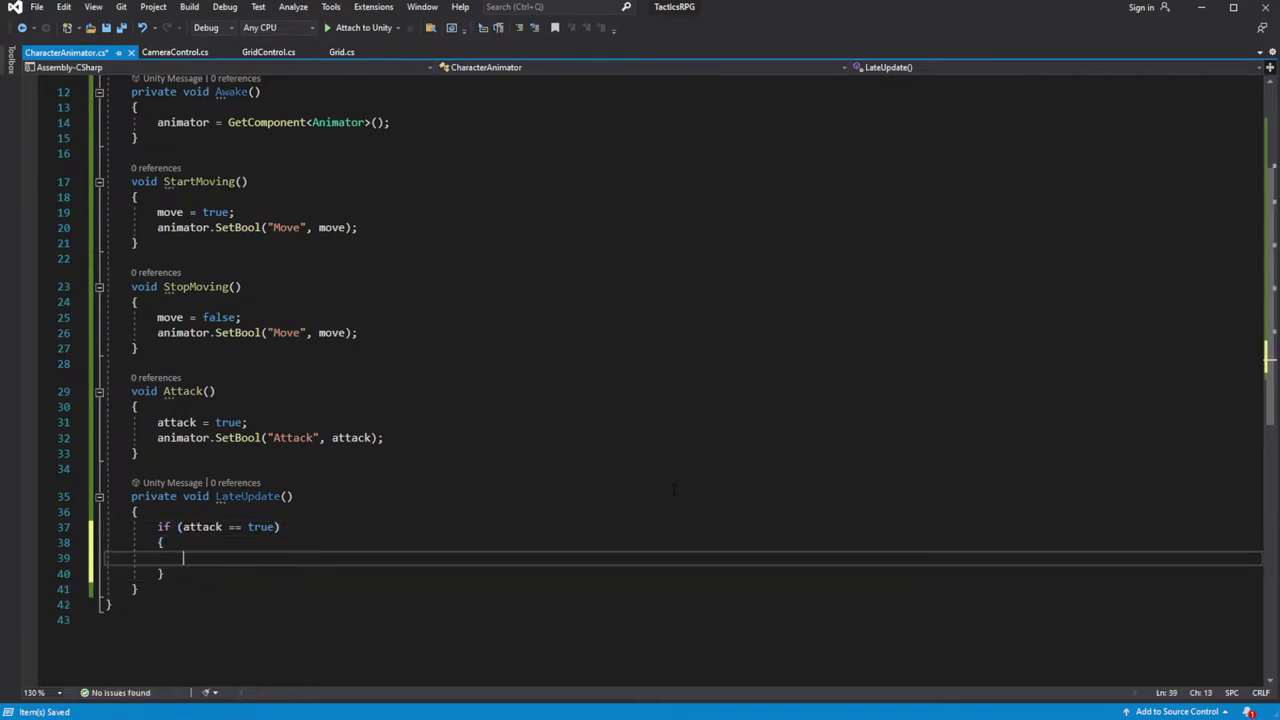
type("attack = false;")
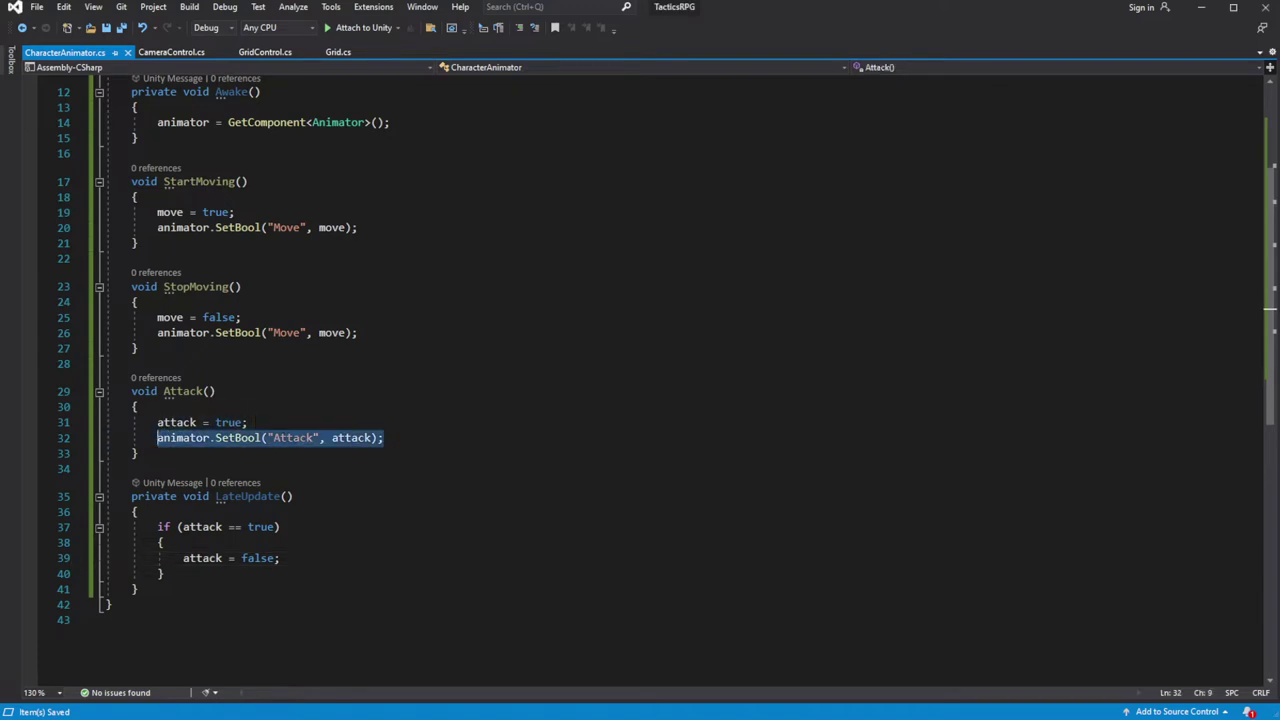
key("Return")
type("animator.SetBool(\"Attack\", attack);")
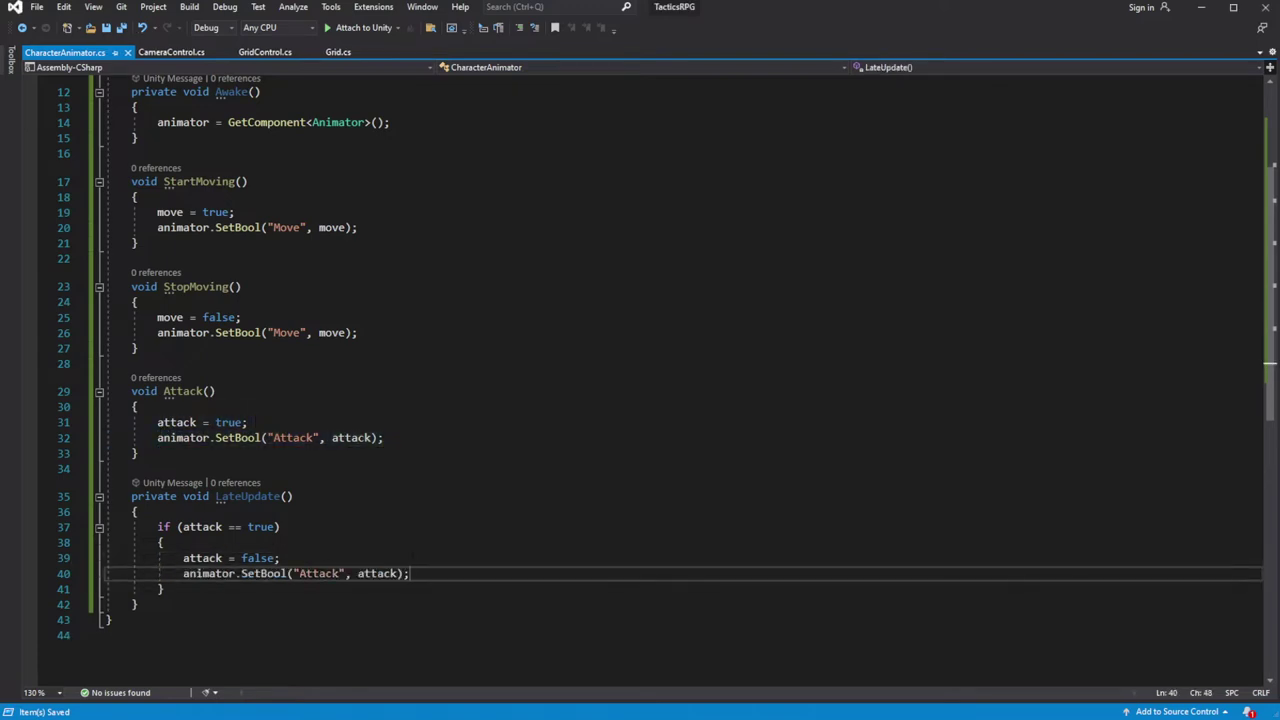
Begin a new Update method after the Attack method
left_click(428, 453)
key("Return")
key("Return")
type("void upd")
key("Return")
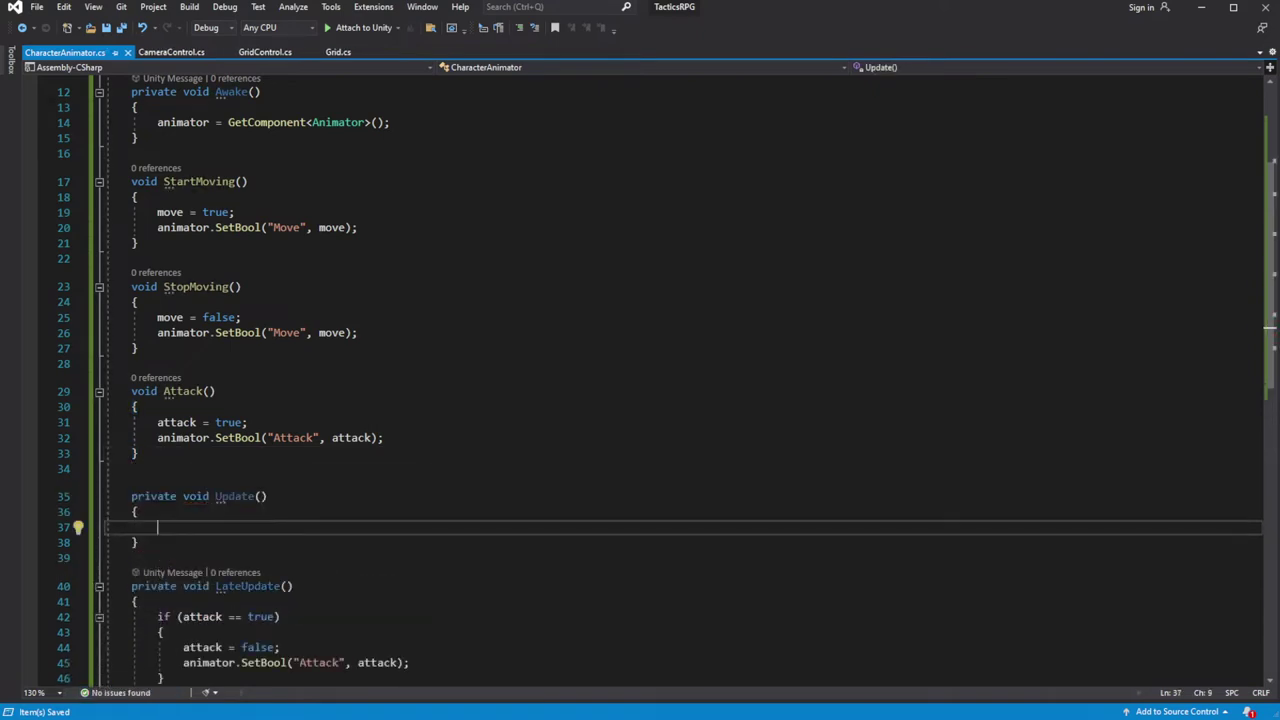
Move the Attack animator SetBool call into Update, deleting the duplicate from Attack()
scroll(640, 380, "down", 1)
left_click_drag(183, 617, 409, 617)
key("ctrl+x")
left_click(157, 481)
key("ctrl+v")
left_click(384, 391)
key("shift+Home")
key("shift+Home")
key("BackSpace")
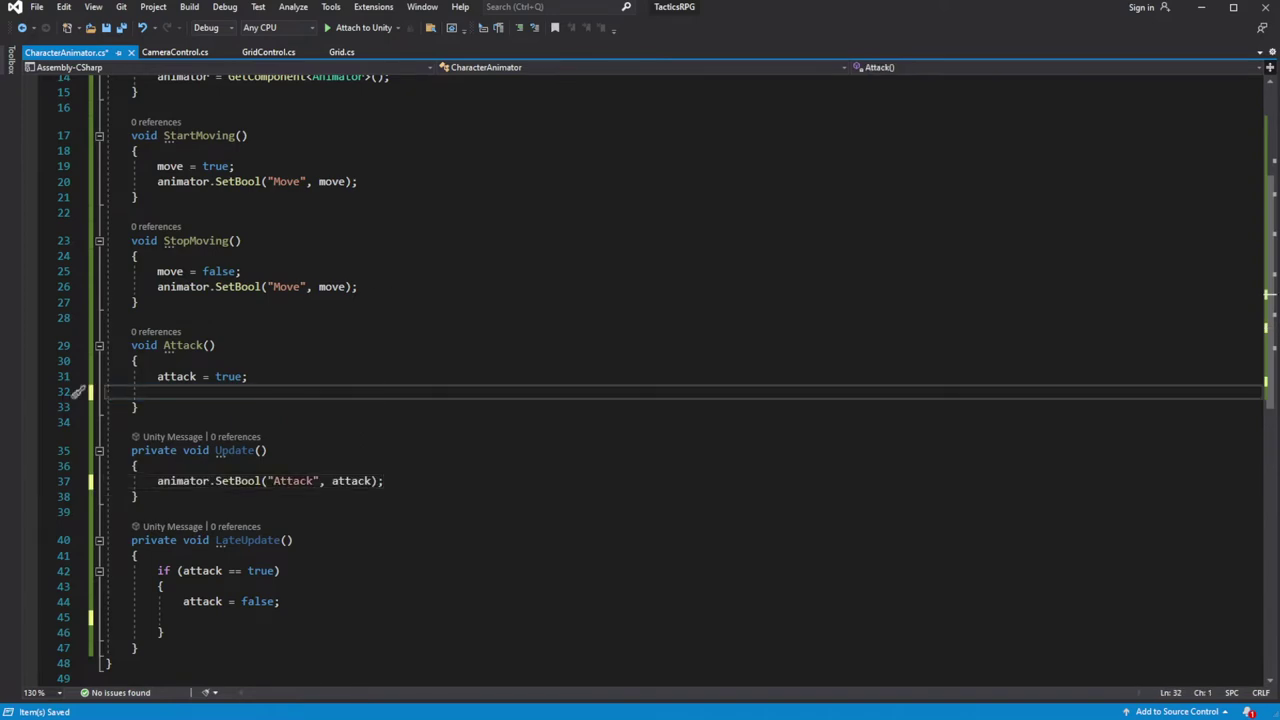
key("BackSpace")
Move the Move animator SetBool call into Update, removing it from StopMoving and StartMoving
left_click_drag(357, 286, 157, 286)
key("ctrl+x")
left_click(138, 450)
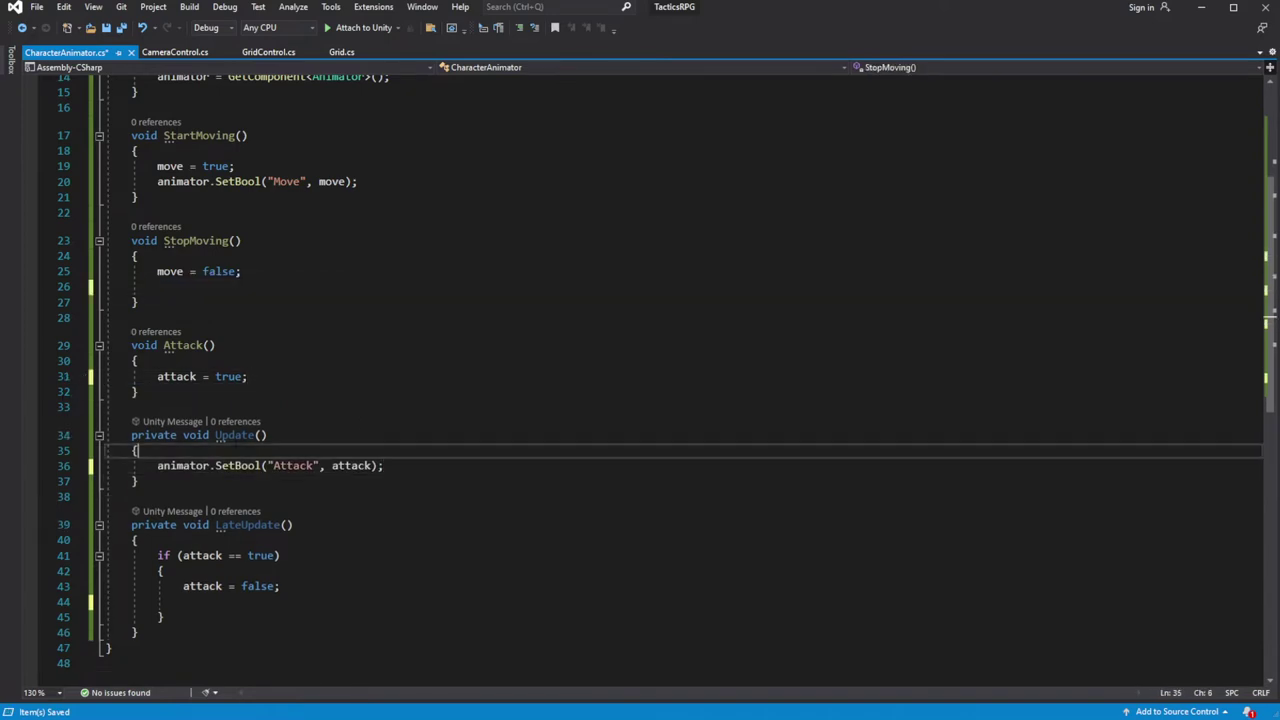
key("Return")
key("ctrl+v")
left_click_drag(157, 286, 104, 286)
key("BackSpace")
key("BackSpace")
left_click_drag(357, 181, 104, 181)
key("BackSpace")
key("BackSpace")
key("ctrl+s")
Delete the leftover empty line in the if block and save the script
left_click(137, 466)
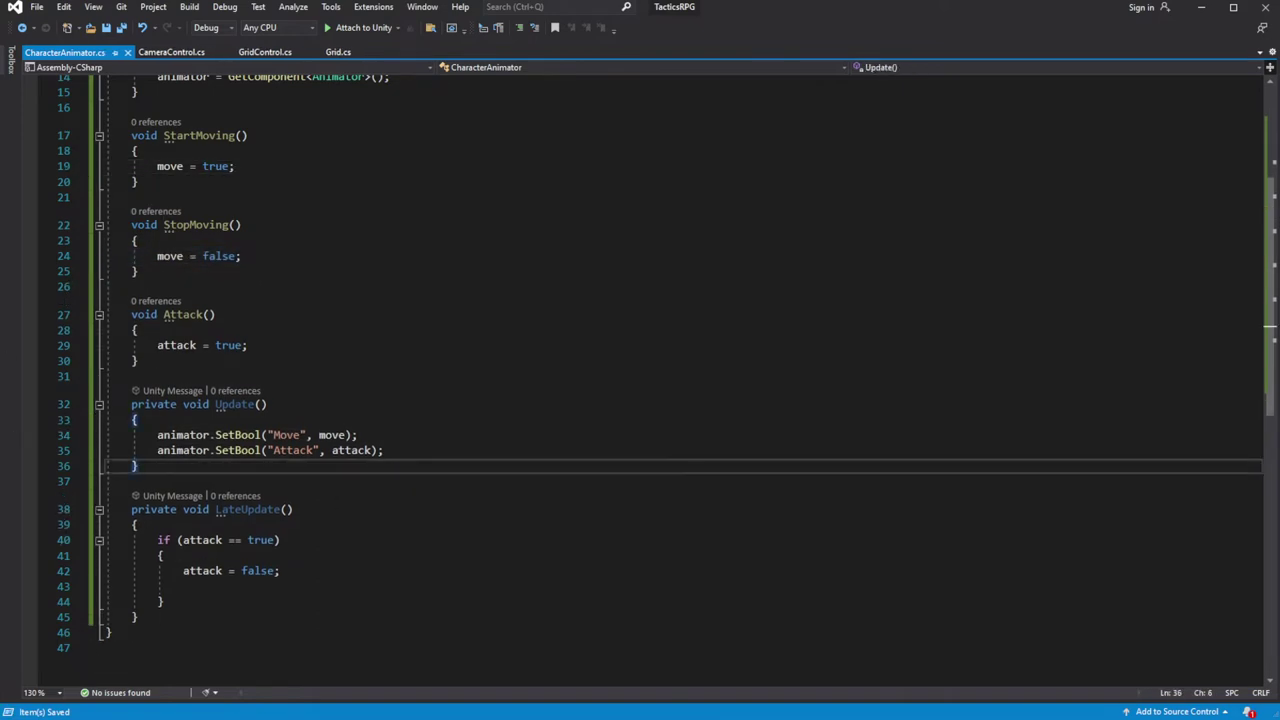
left_click_drag(184, 586, 50, 588)
key("BackSpace")
key("BackSpace")
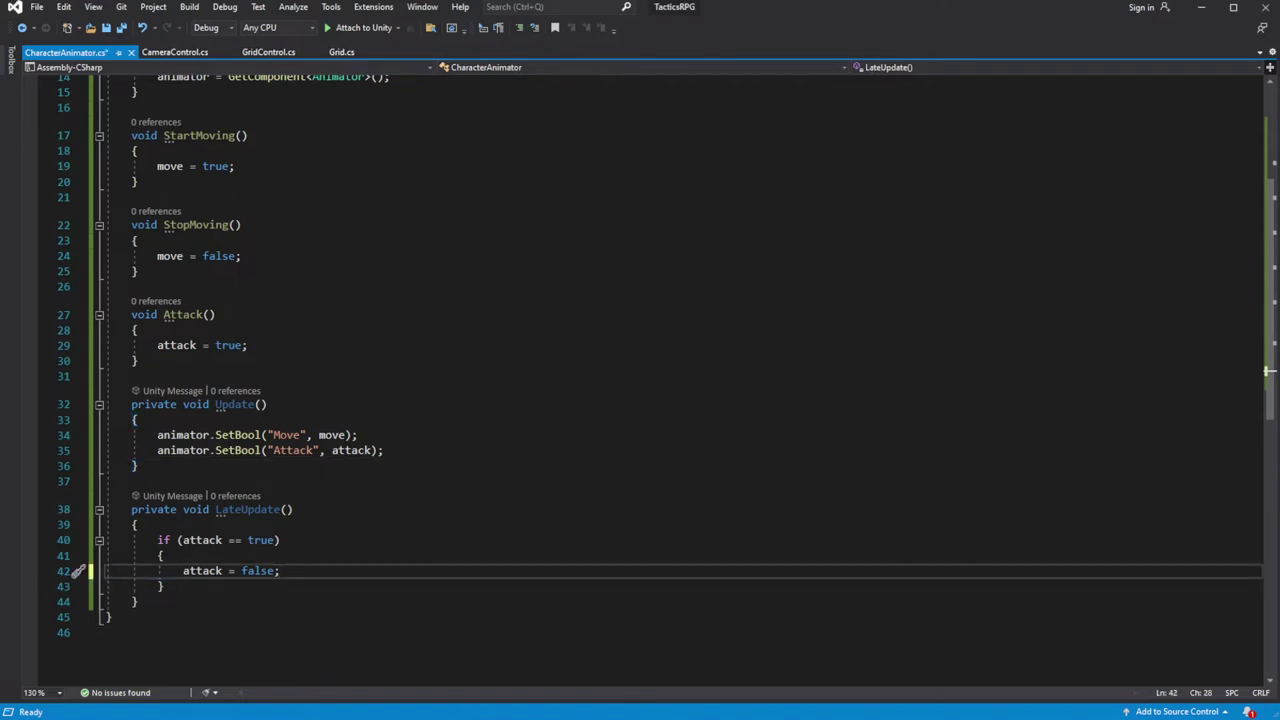
scroll(486, 465, "up", 1)
key("ctrl+s")
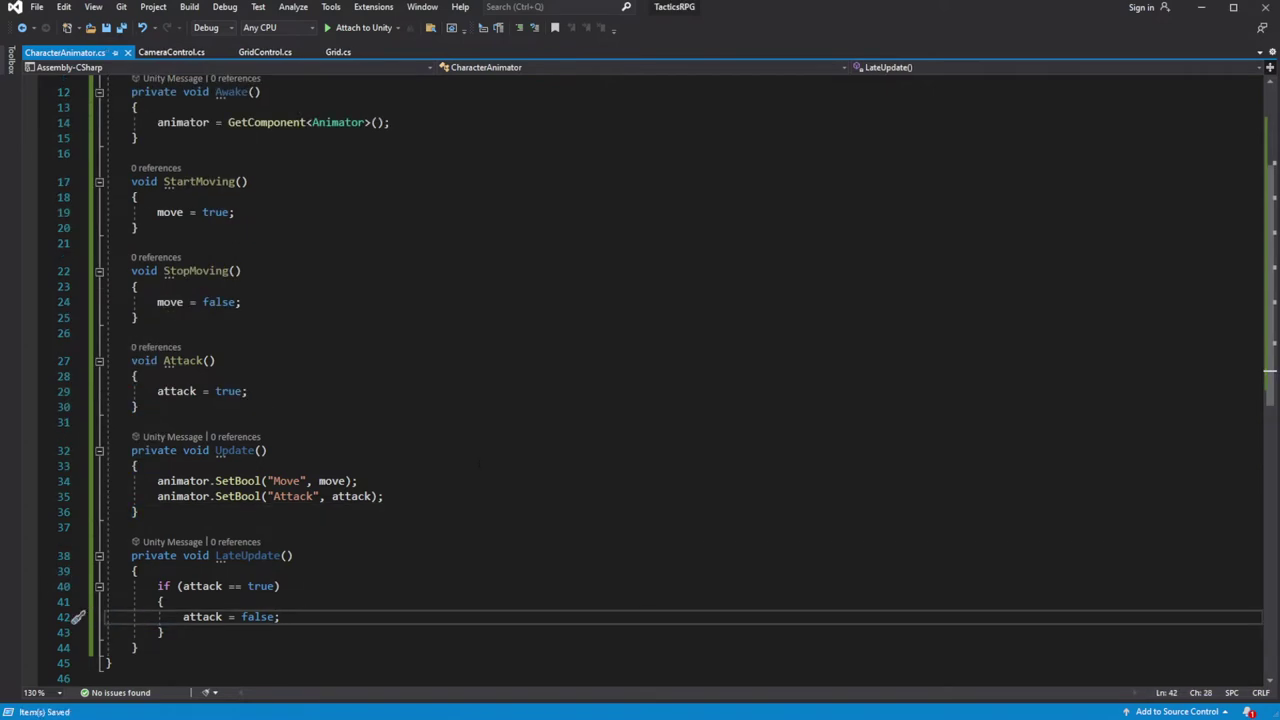
scroll(665, 381, "up", 4)
scroll(665, 381, "down", 4)
scroll(665, 381, "down", 1)
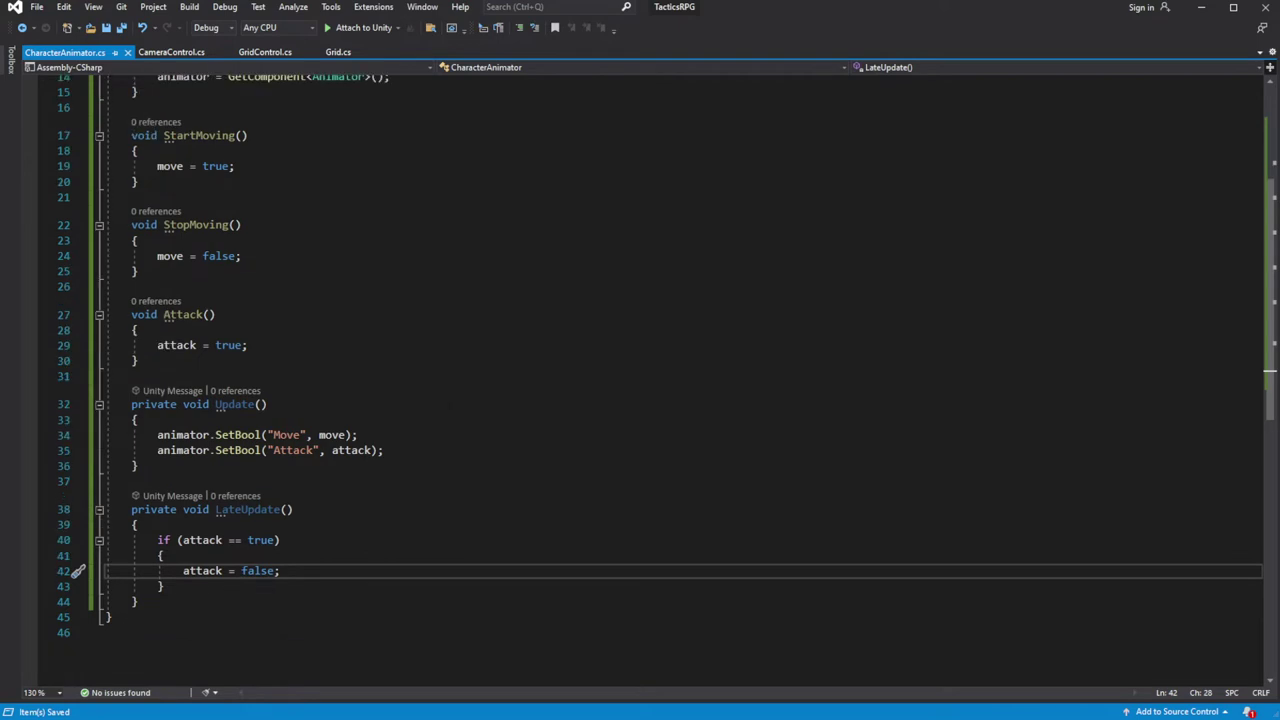
scroll(150, 391, "up", 1)
Make the Attack, StopMoving and StartMoving methods public
left_click(131, 360)
type("public")
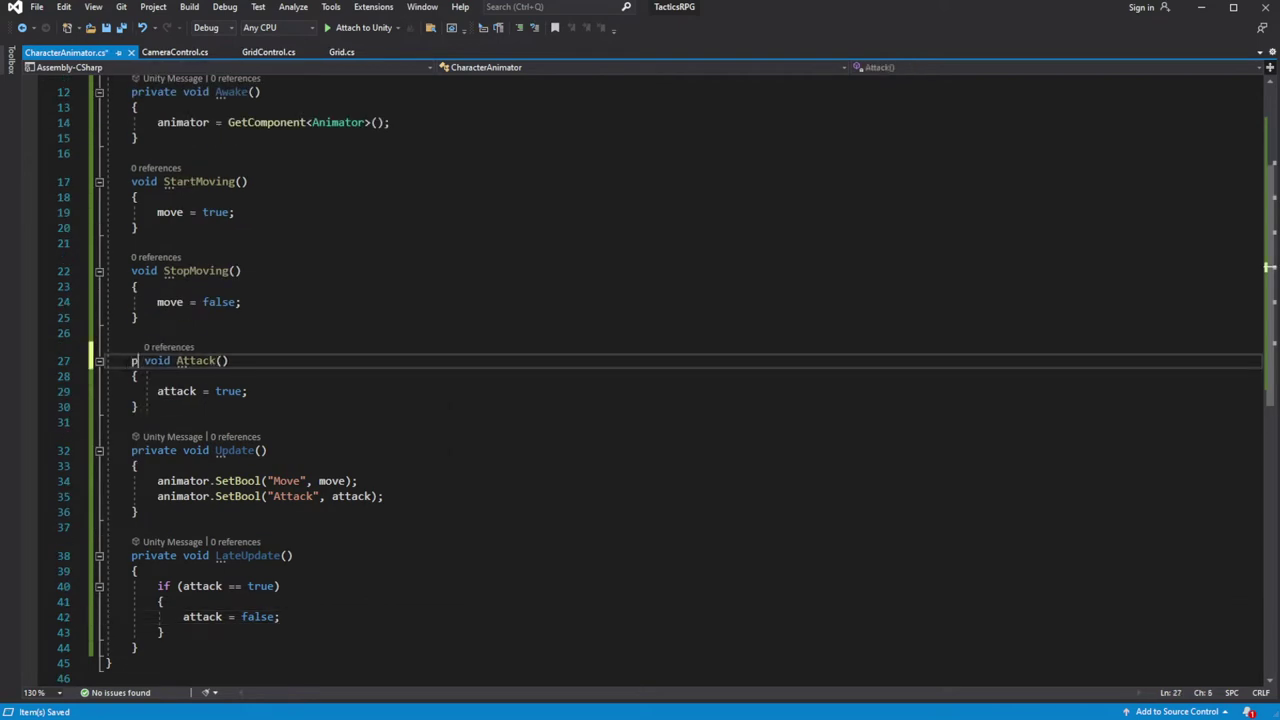
left_click(131, 271)
type("public")
left_click(131, 181)
type("public")
Add [SerializeField] to the move and attack bool fields, then return to Unity
scroll(313, 417, "up", 4)
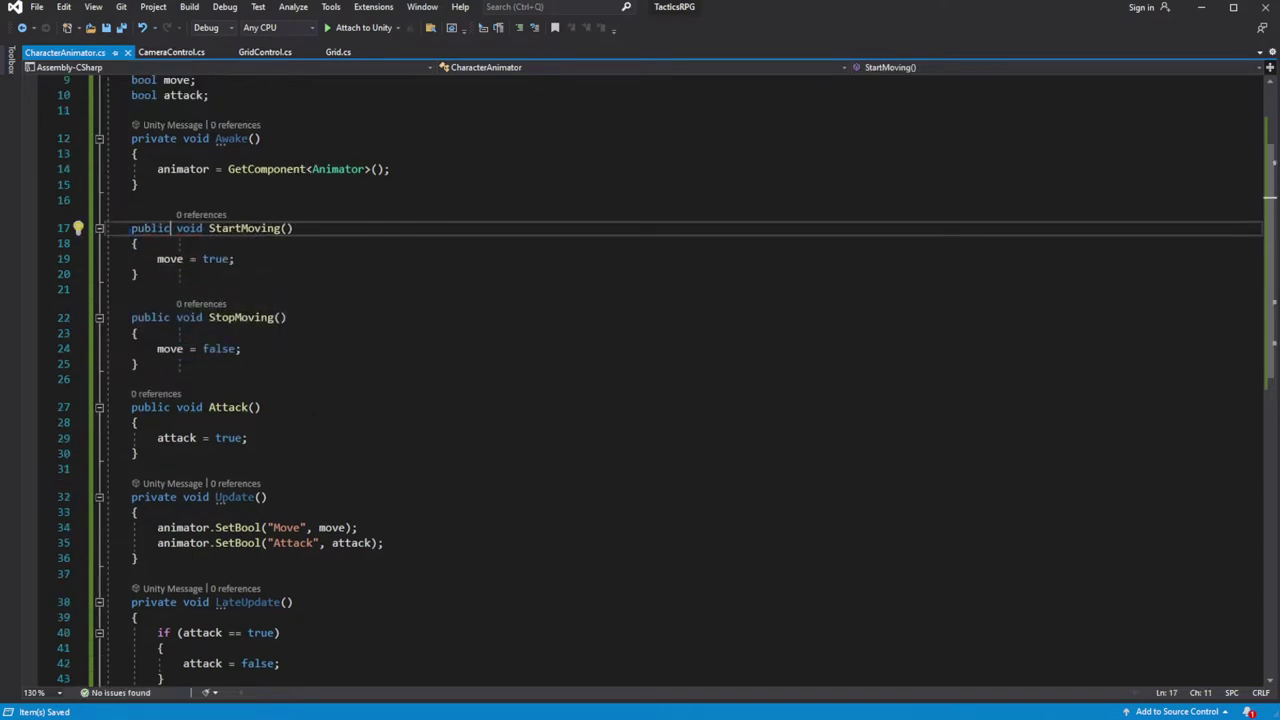
left_click(131, 217)
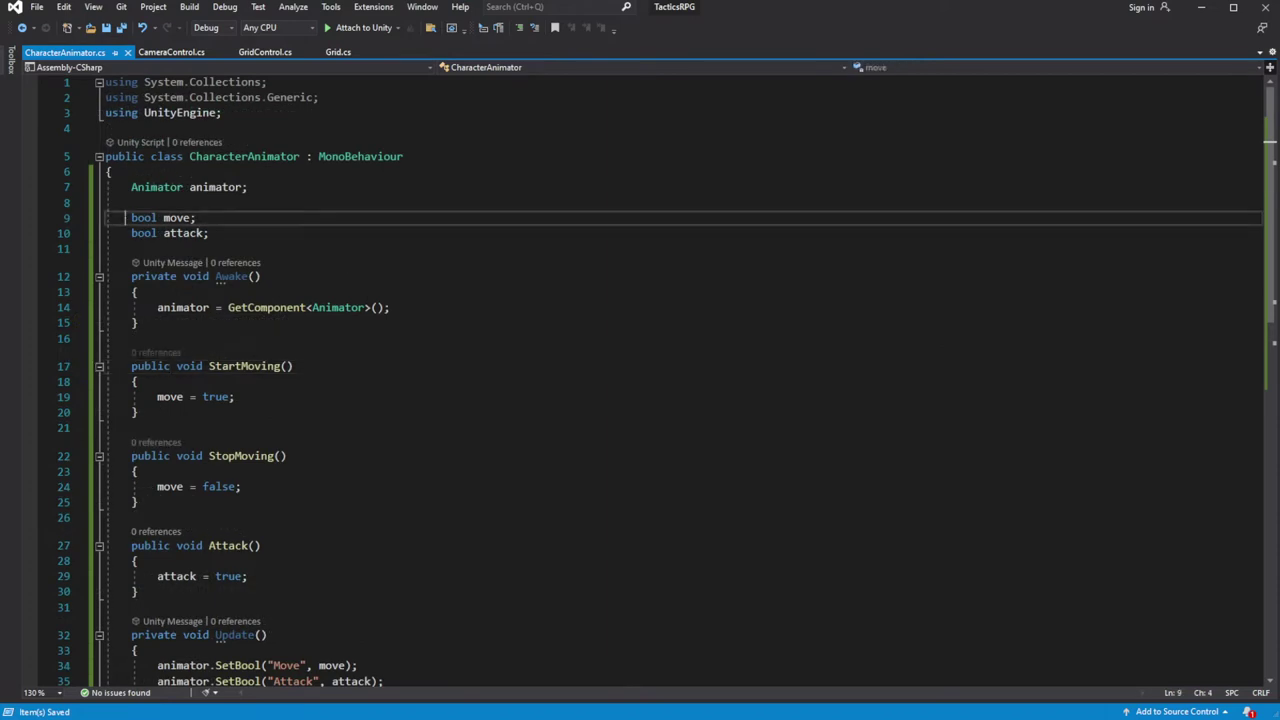
type("[Seri")
key("Tab")
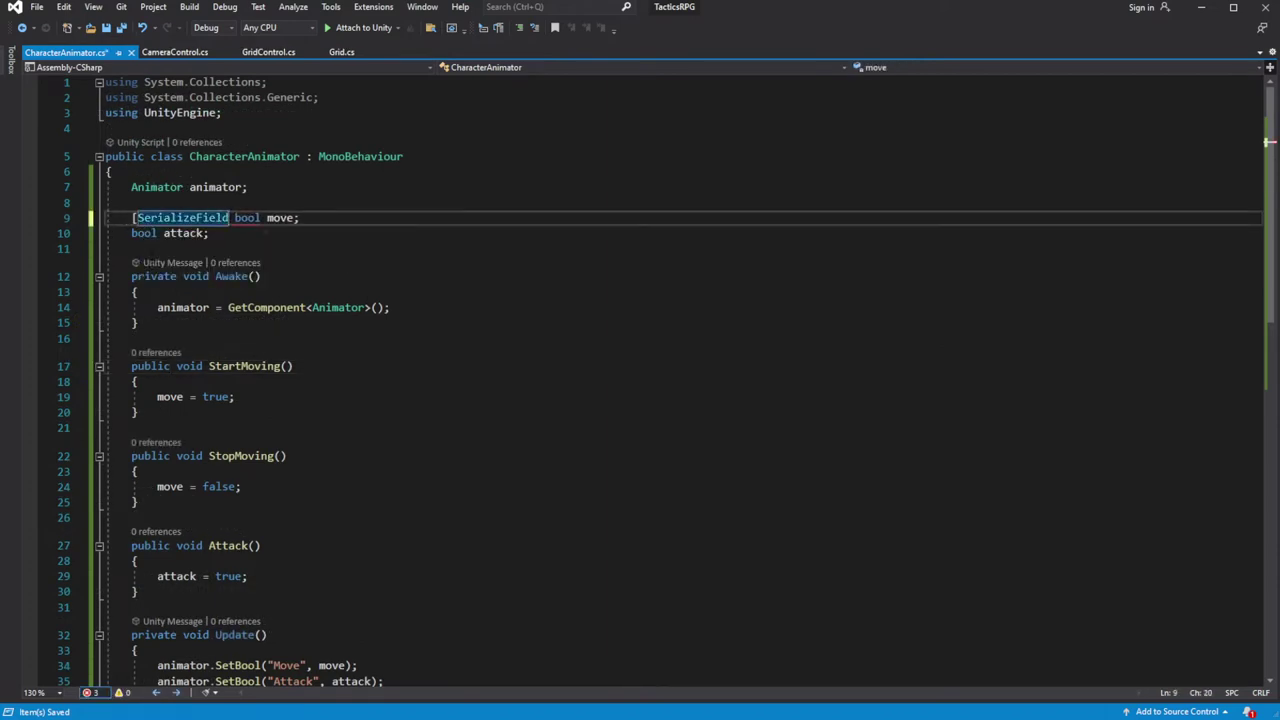
type("]")
key("shift+Home")
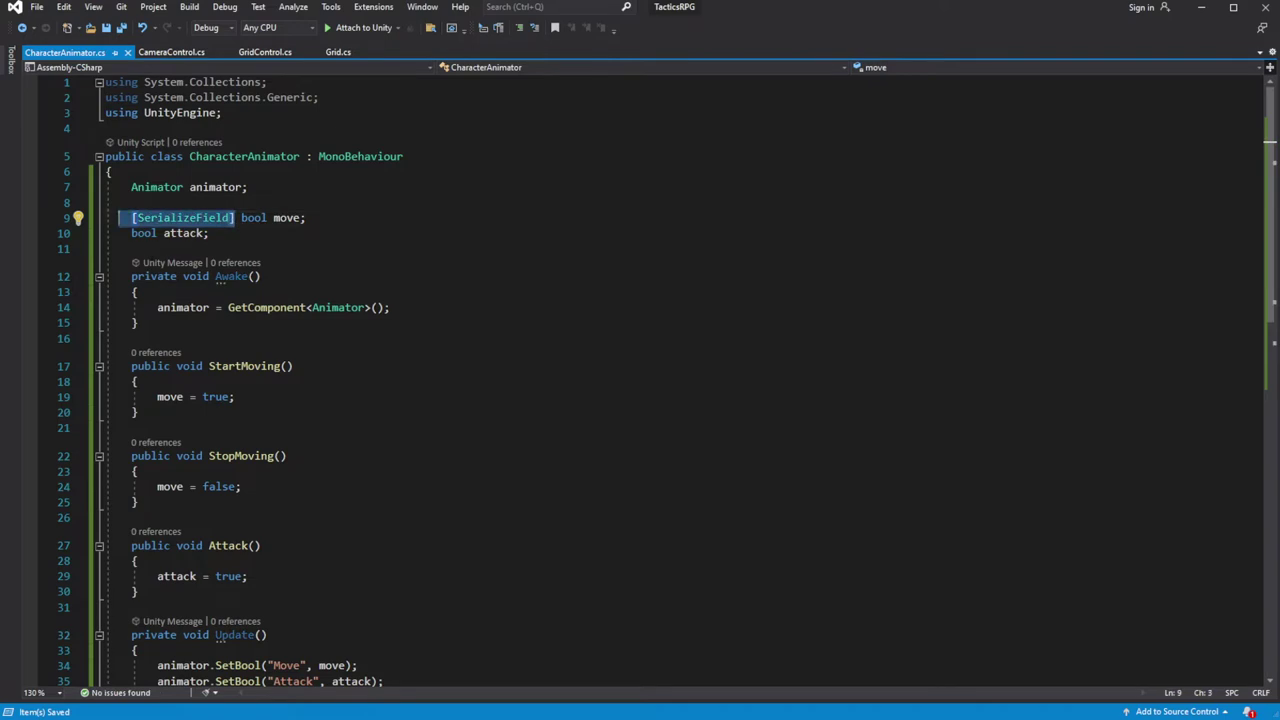
key("ctrl+c")
key("Down")
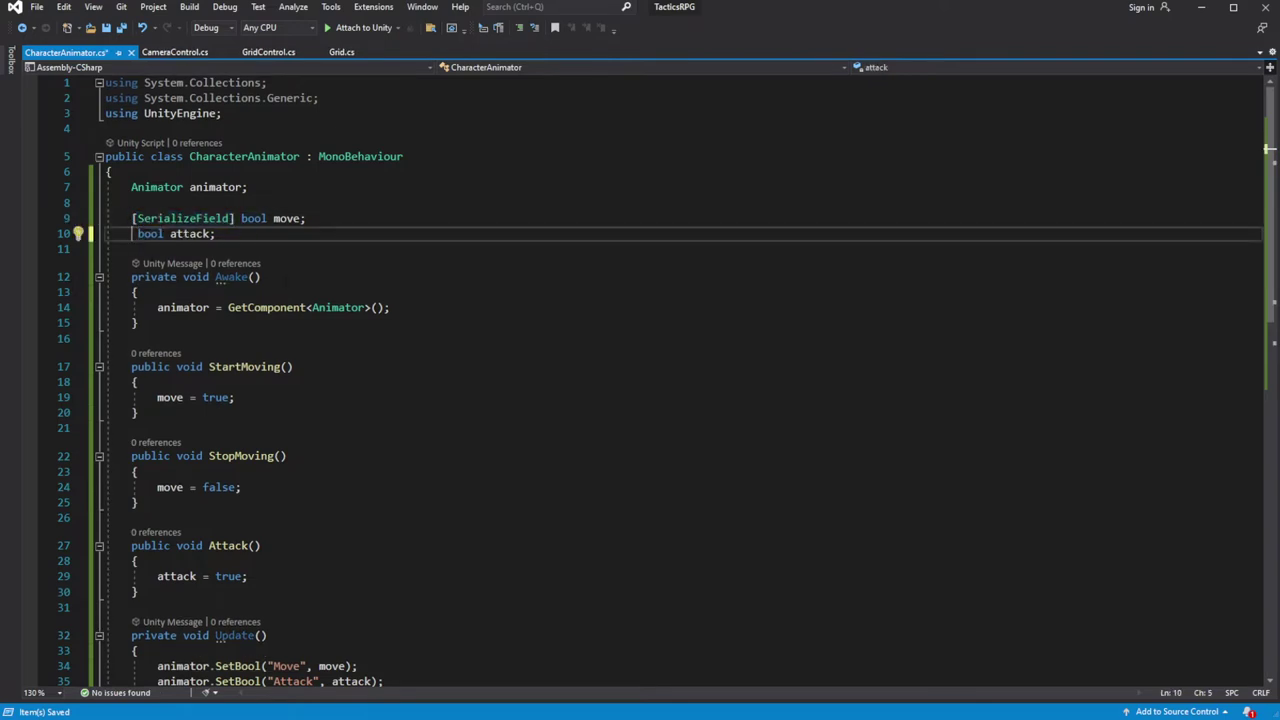
key("ctrl+v")
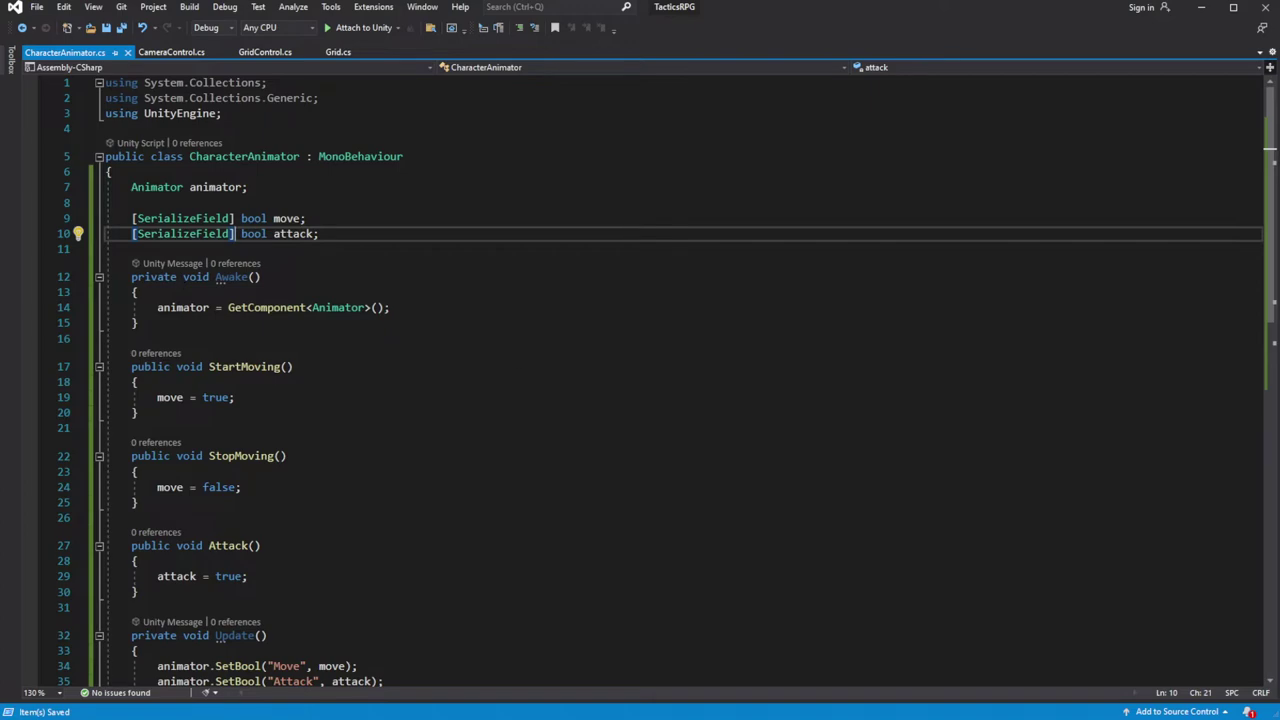
left_click(1201, 7)
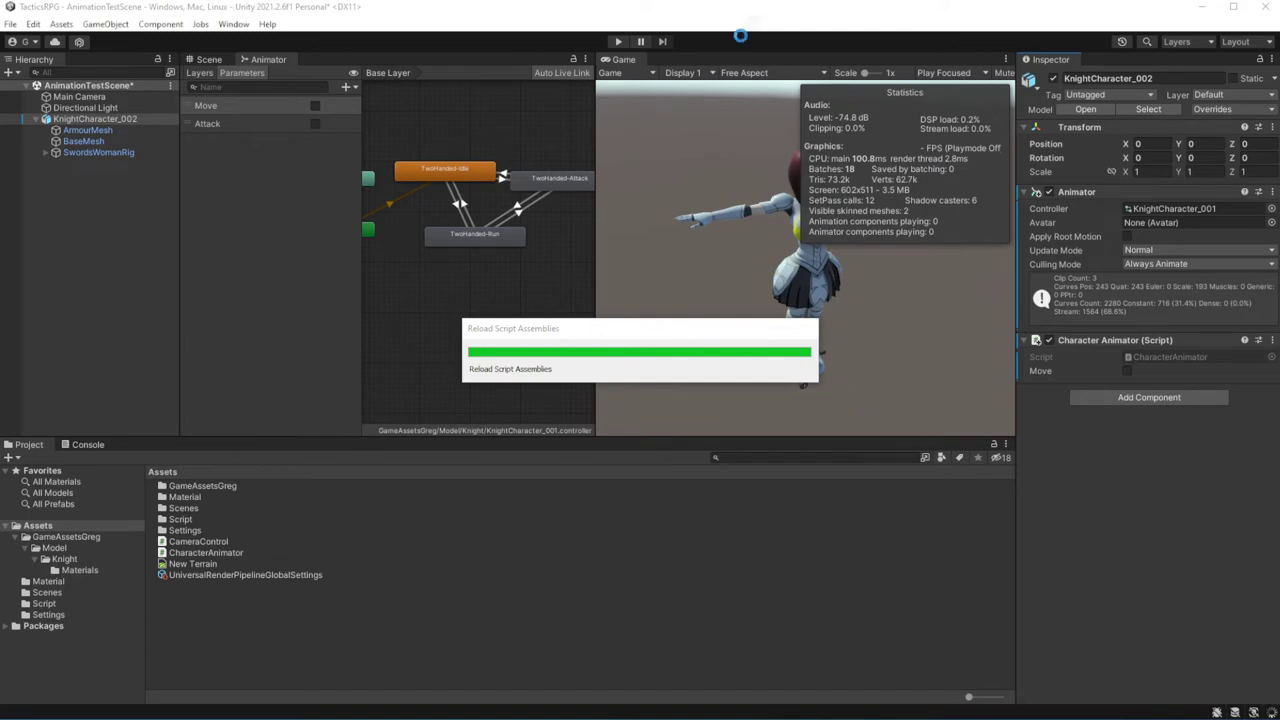
Enter Play mode and toggle Move and Attack on Character Animator to test the knight's animations
left_click(619, 42)
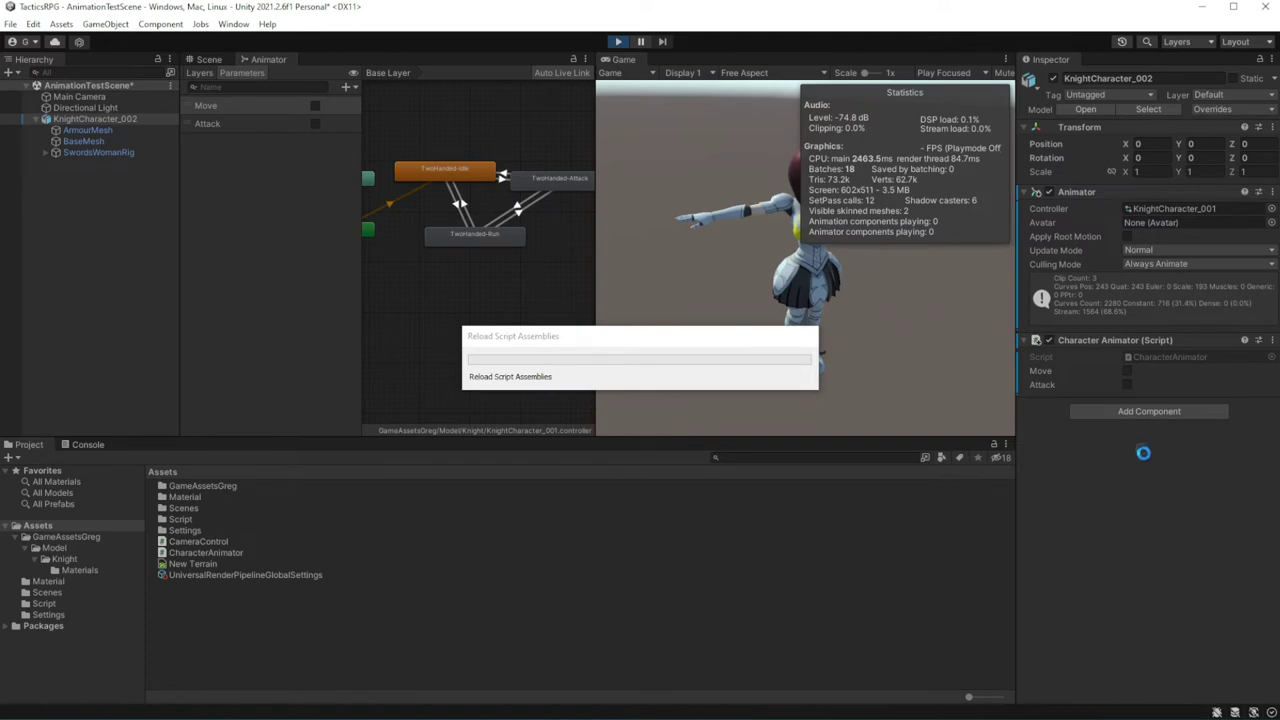
left_click(1128, 367)
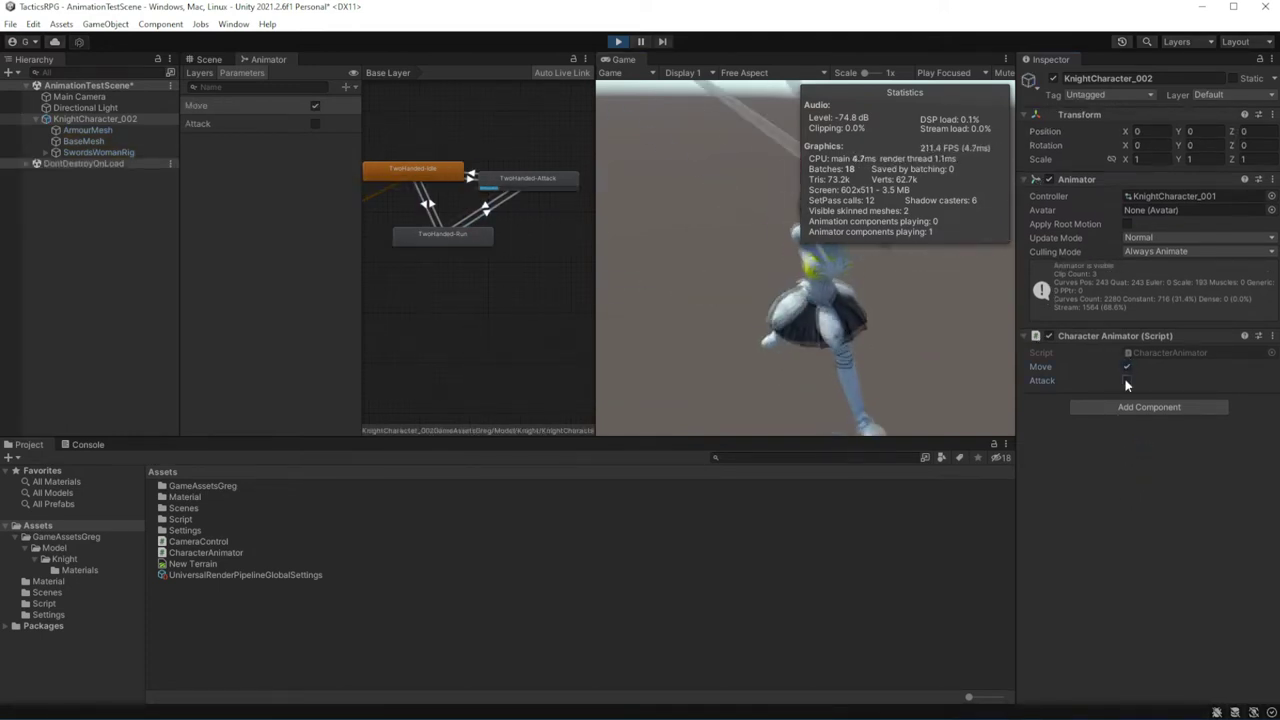
left_click(1128, 381)
left_click(1128, 367)
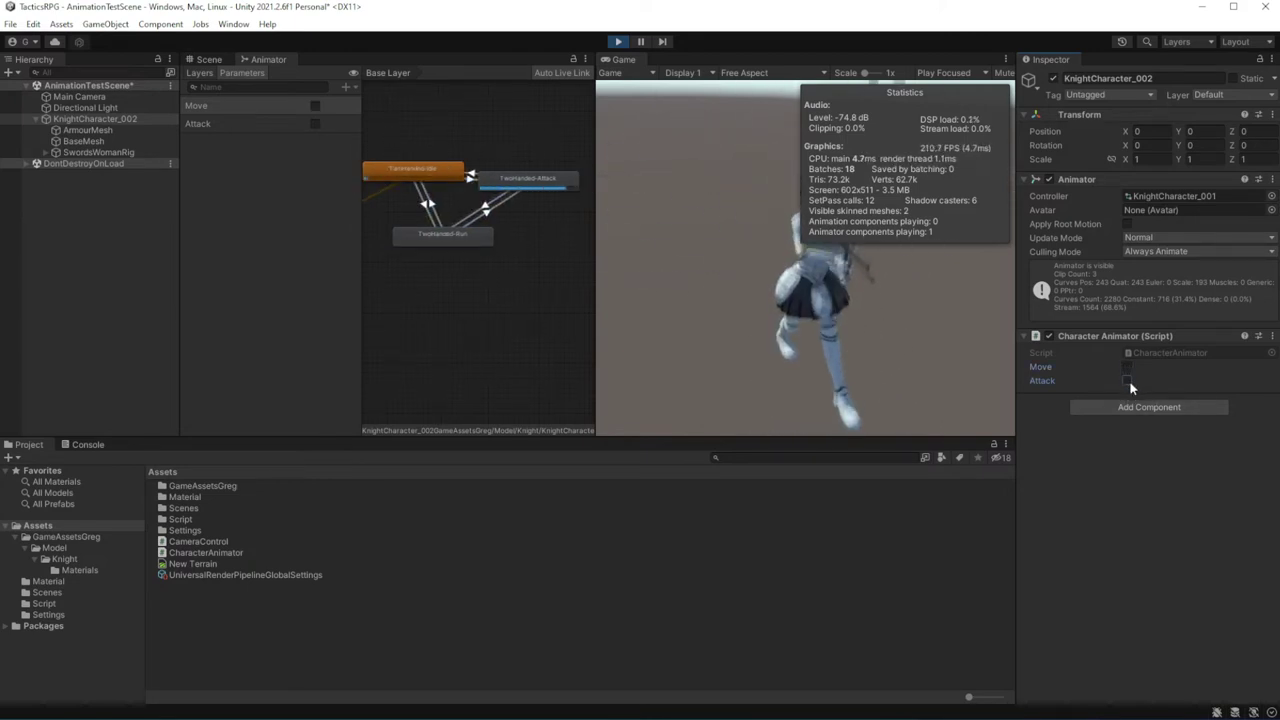
left_click(1129, 380)
left_click(1126, 366)
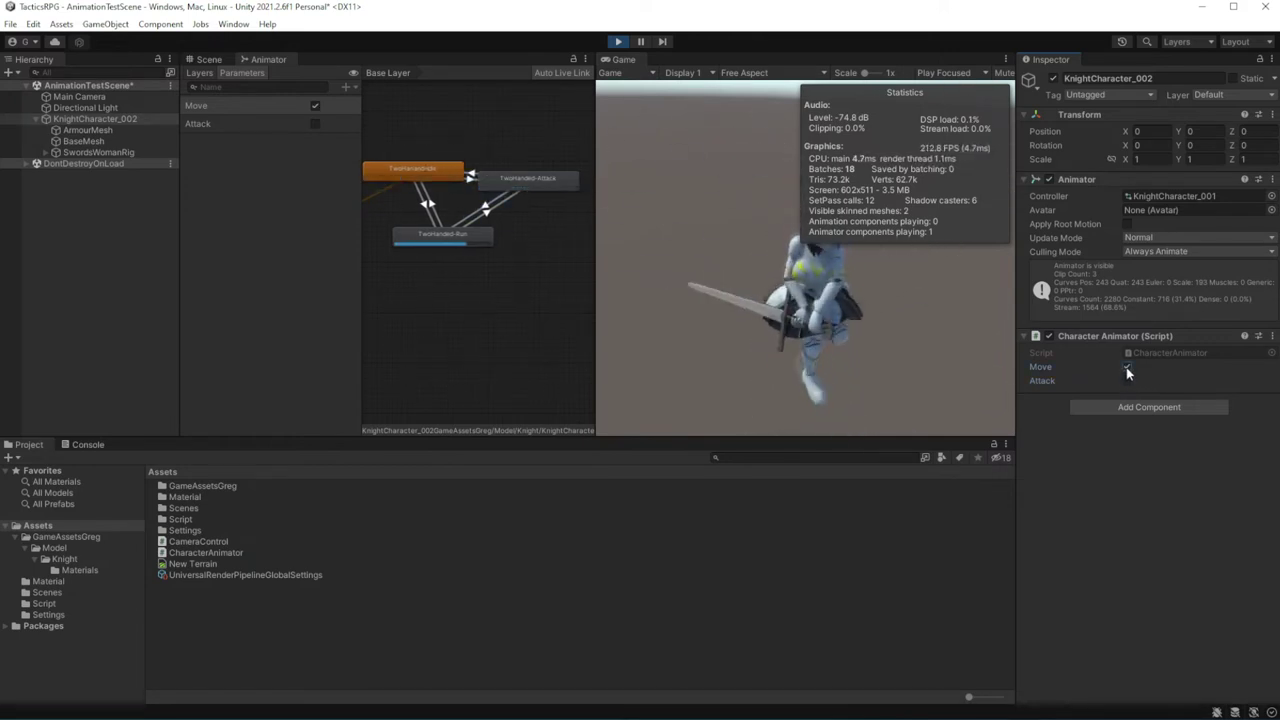
Resize the Game view, retest running and attacking while moving, then stop Play mode
left_click_drag(596, 333, 474, 328)
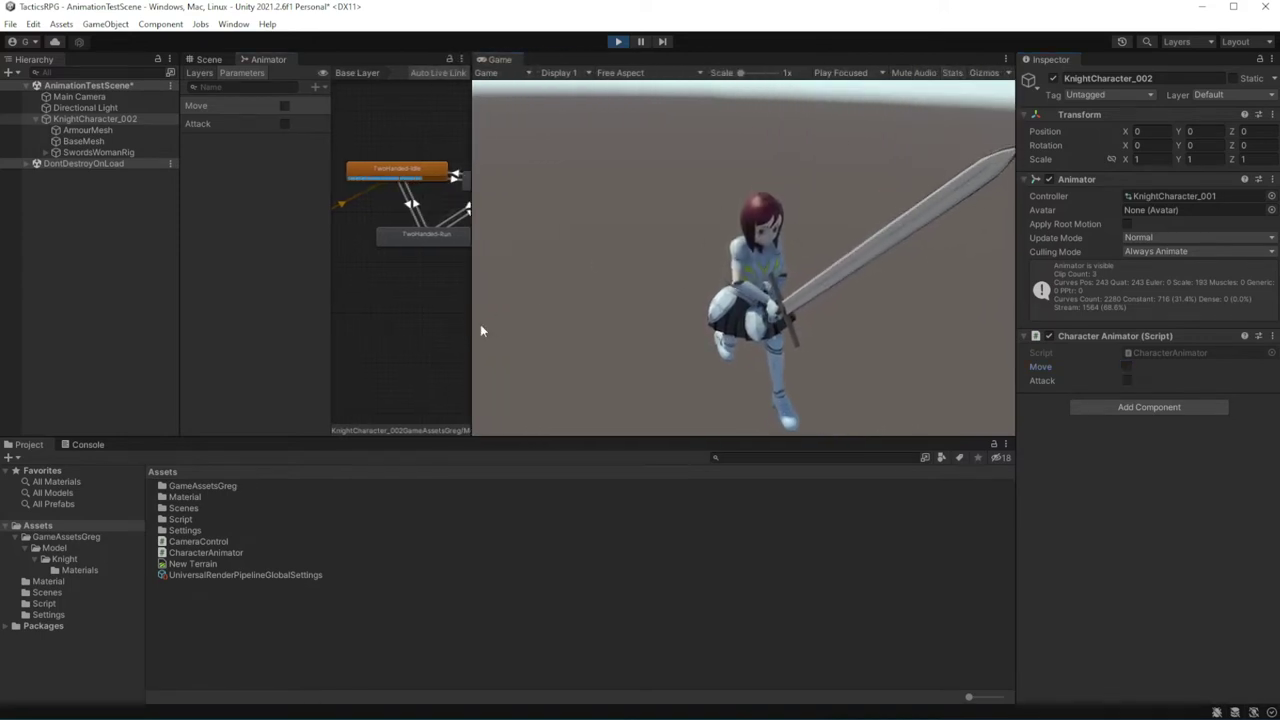
left_click_drag(474, 329, 640, 310)
left_click(1127, 366)
left_click(1127, 366)
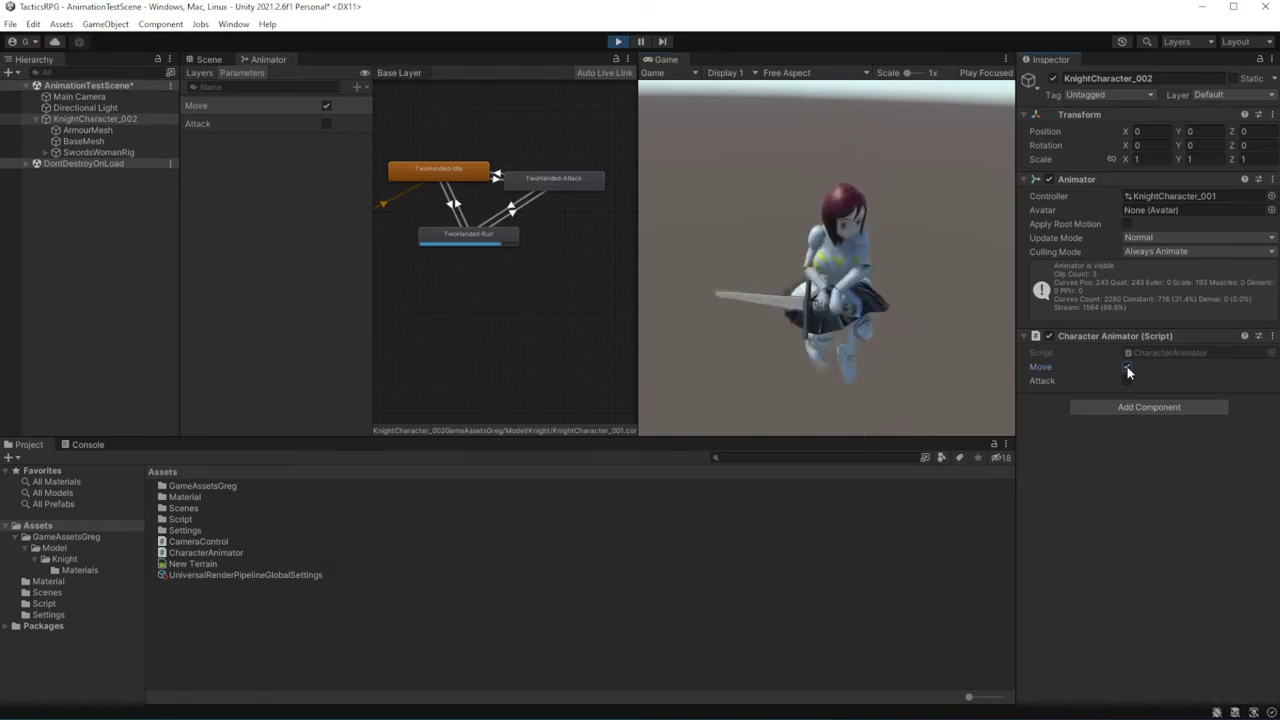
left_click(1127, 367)
left_click(1129, 382)
left_click(1128, 385)
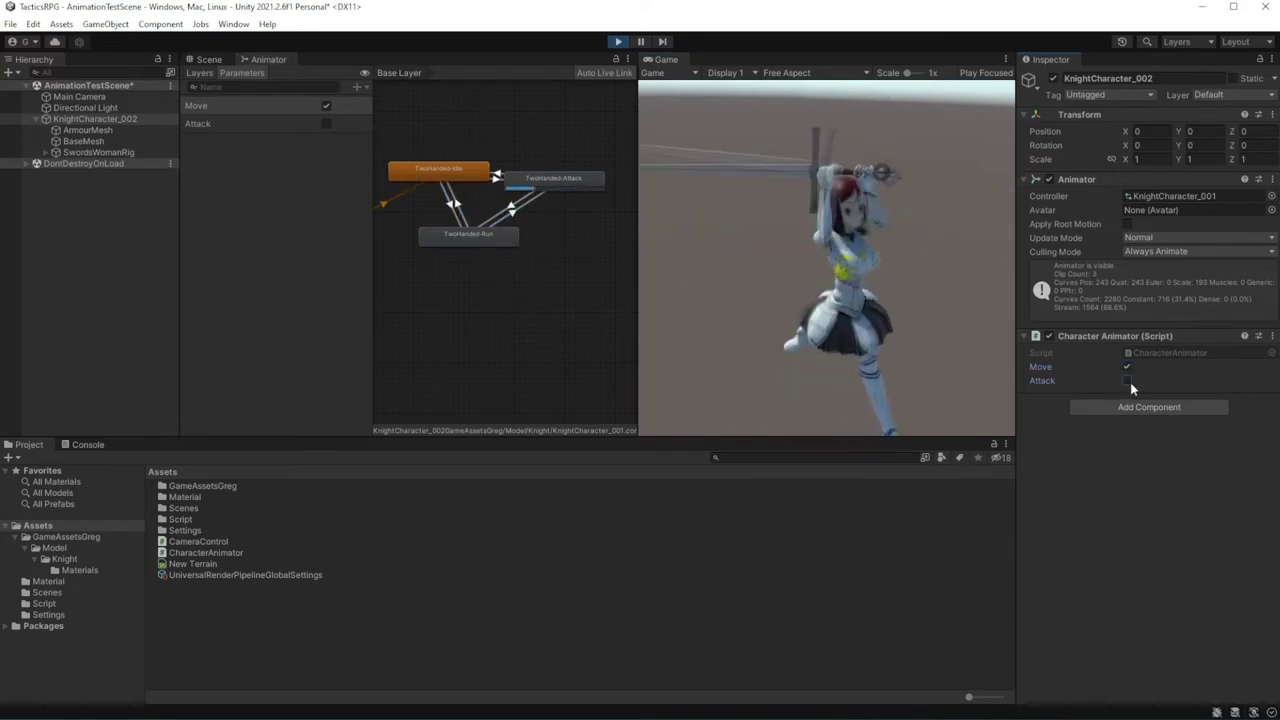
left_click(1127, 367)
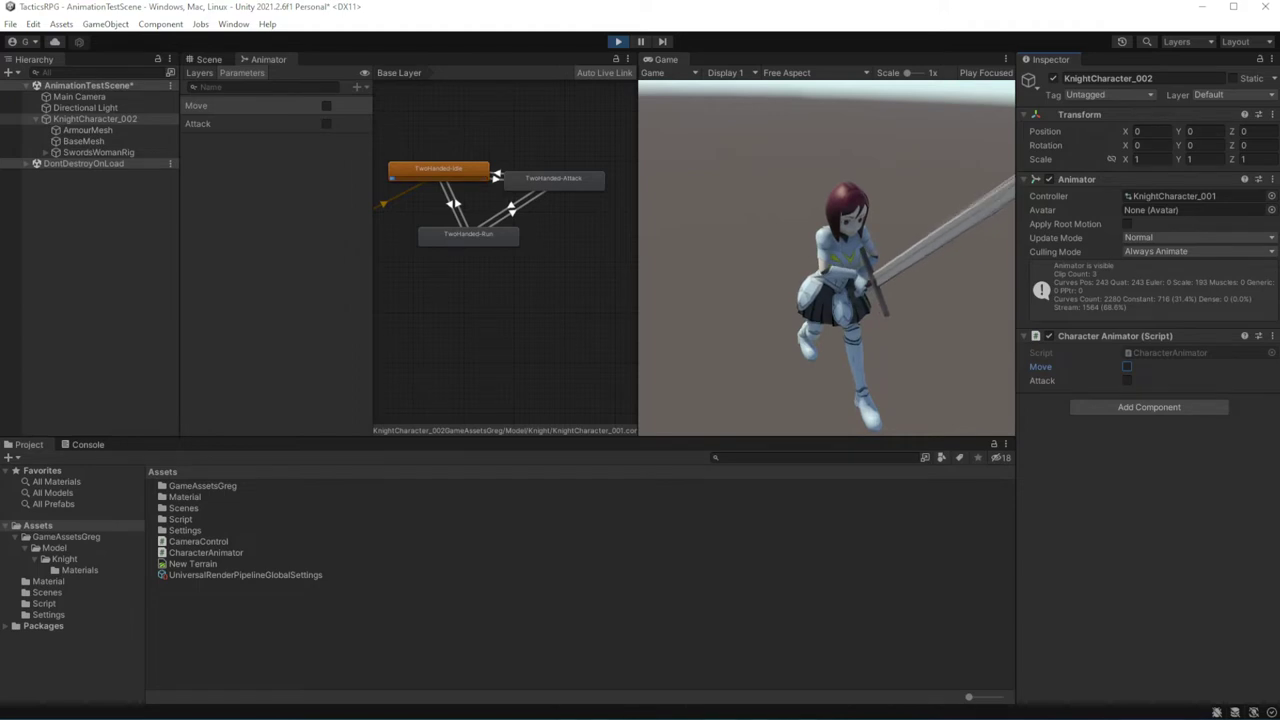
left_click(618, 41)
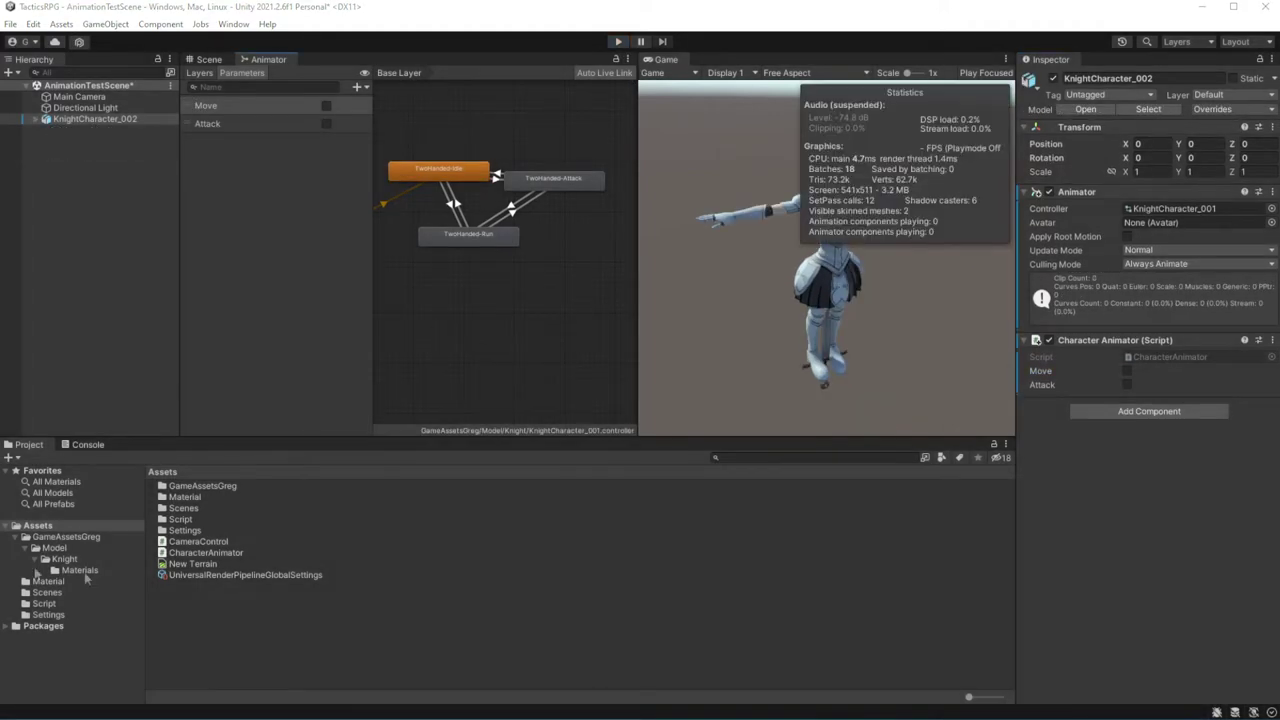
Save KnightCharacter_002 into the Knight folder as an Original Prefab
left_click(39, 526)
left_click_drag(96, 120, 316, 677)
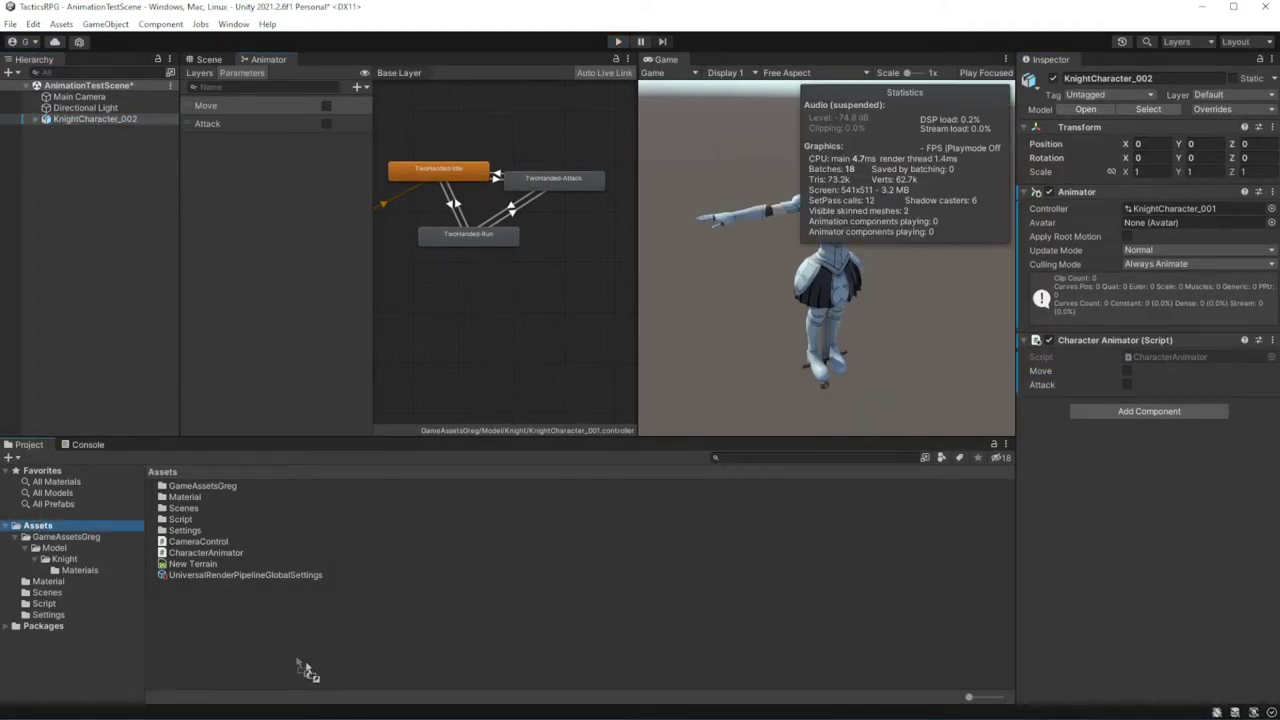
left_click_drag(257, 648, 66, 560)
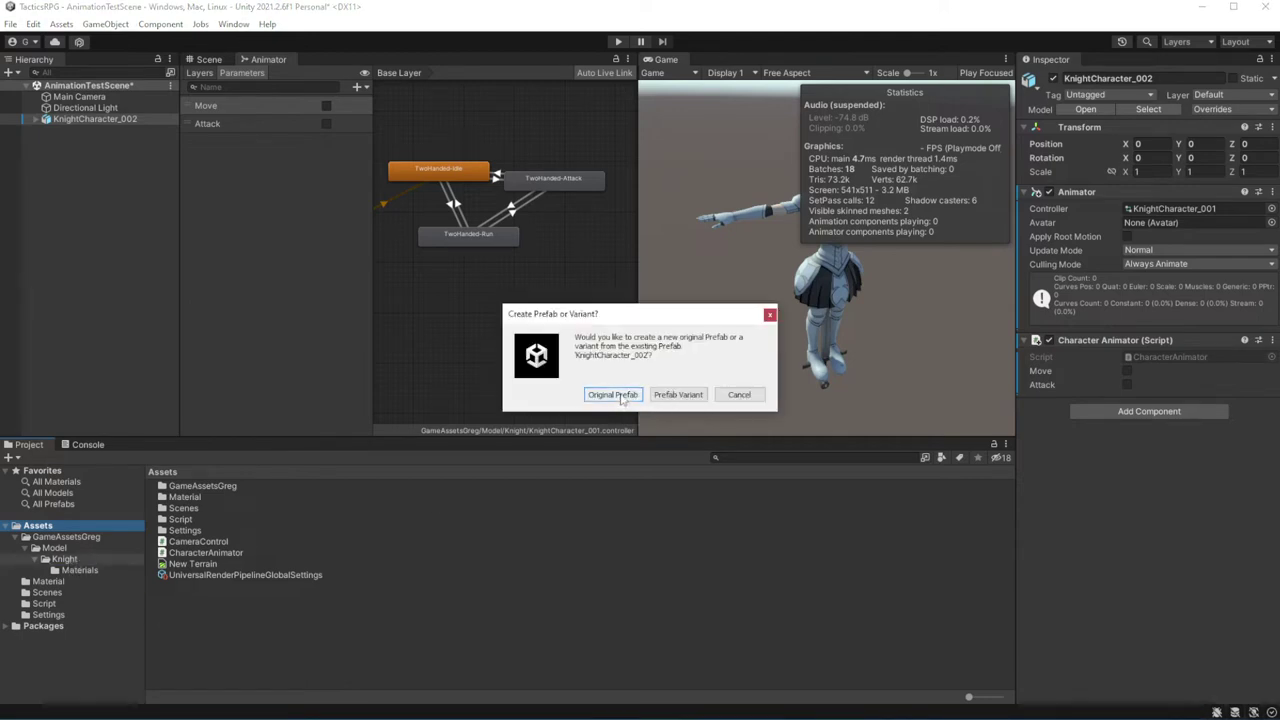
left_click(622, 396)
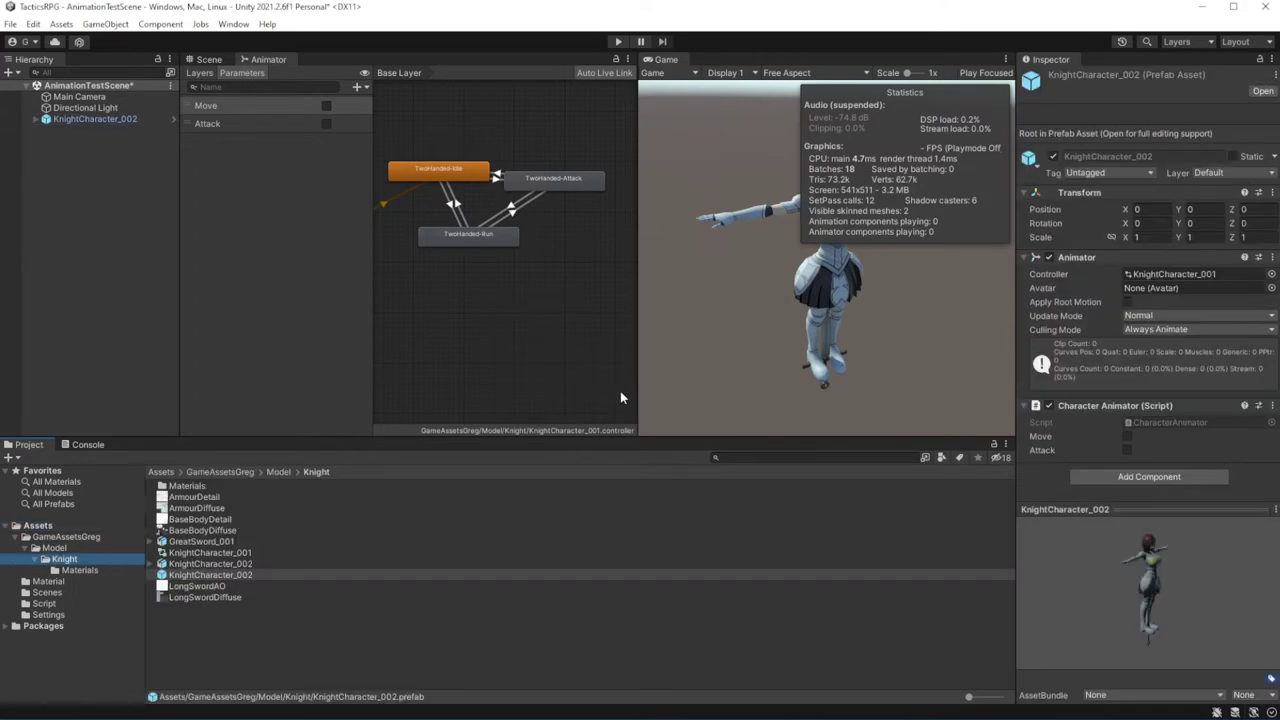
Rename the new prefab to HeroKnight and return to the scene
left_click(221, 576)
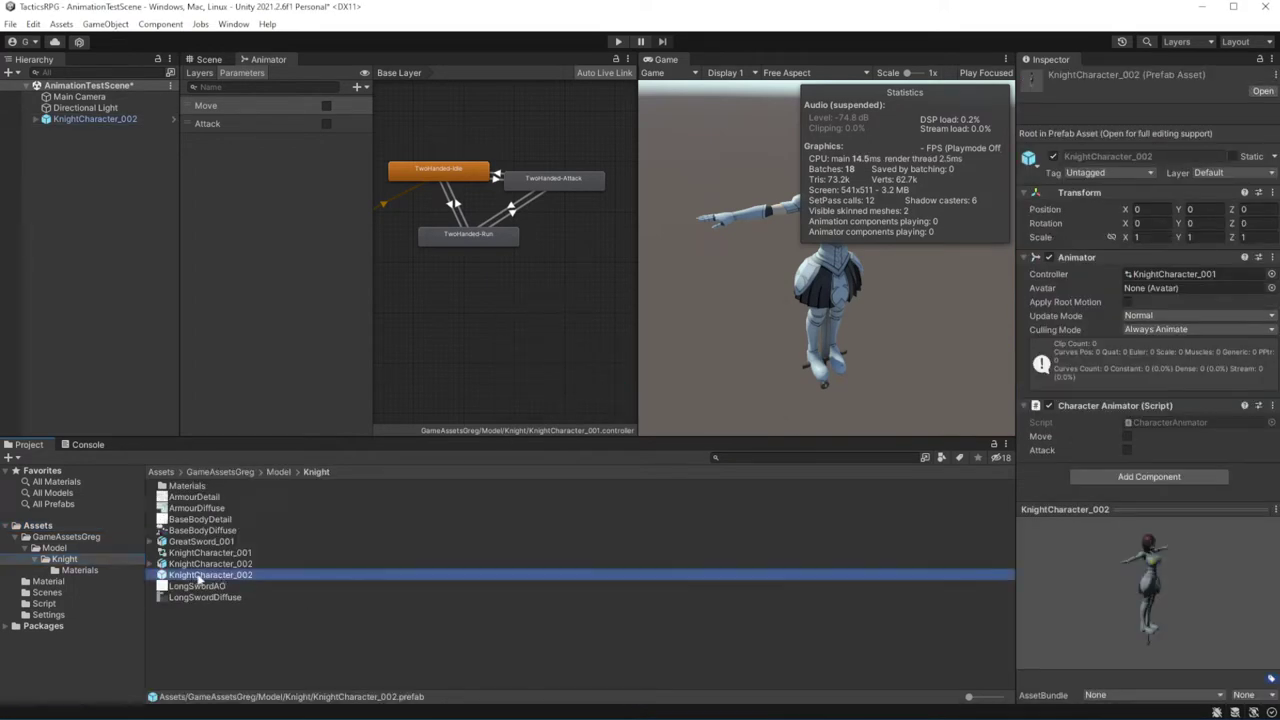
double_click(213, 577)
left_click(242, 578)
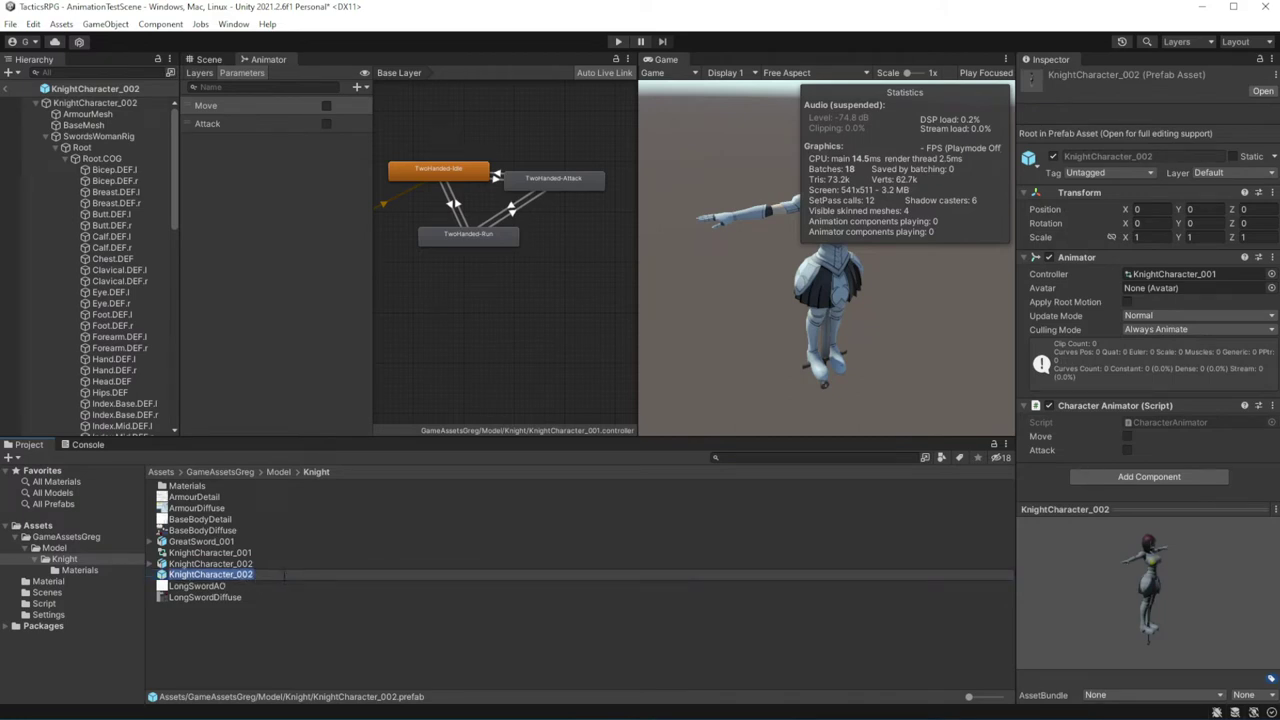
key("Return")
left_click(229, 578)
type("HeroKnight")
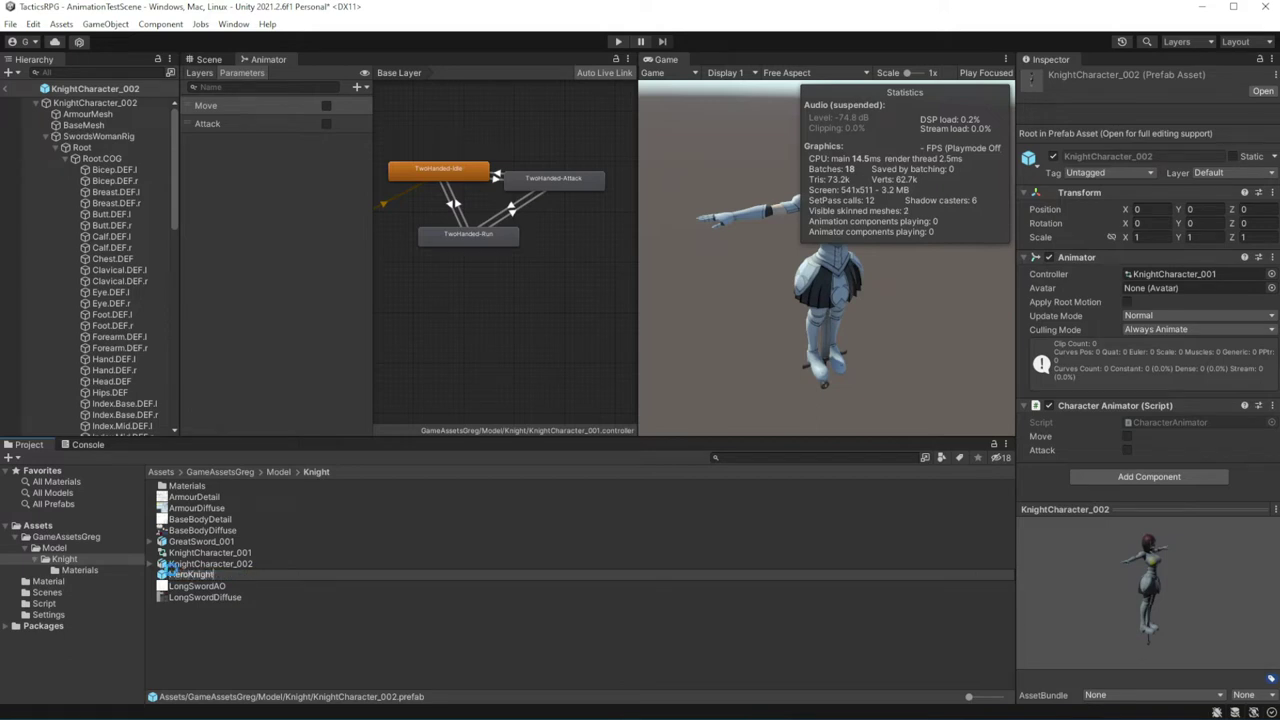
key("Return")
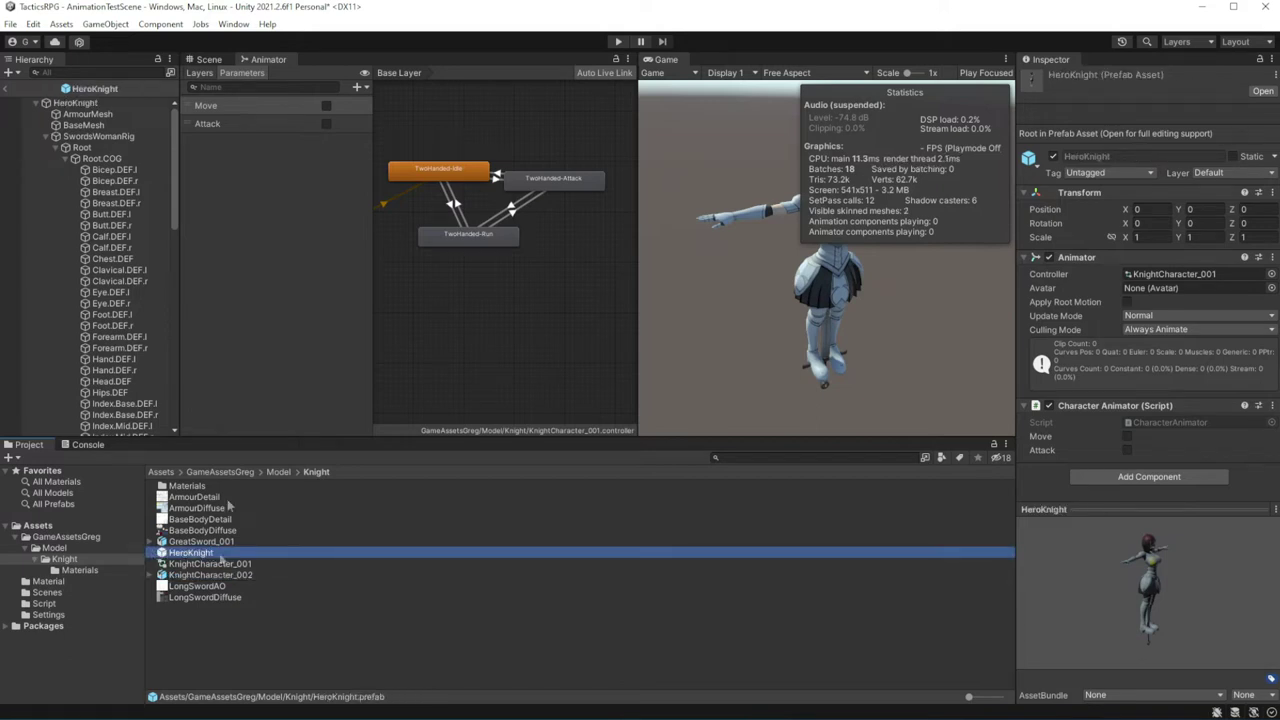
left_click(5, 88)
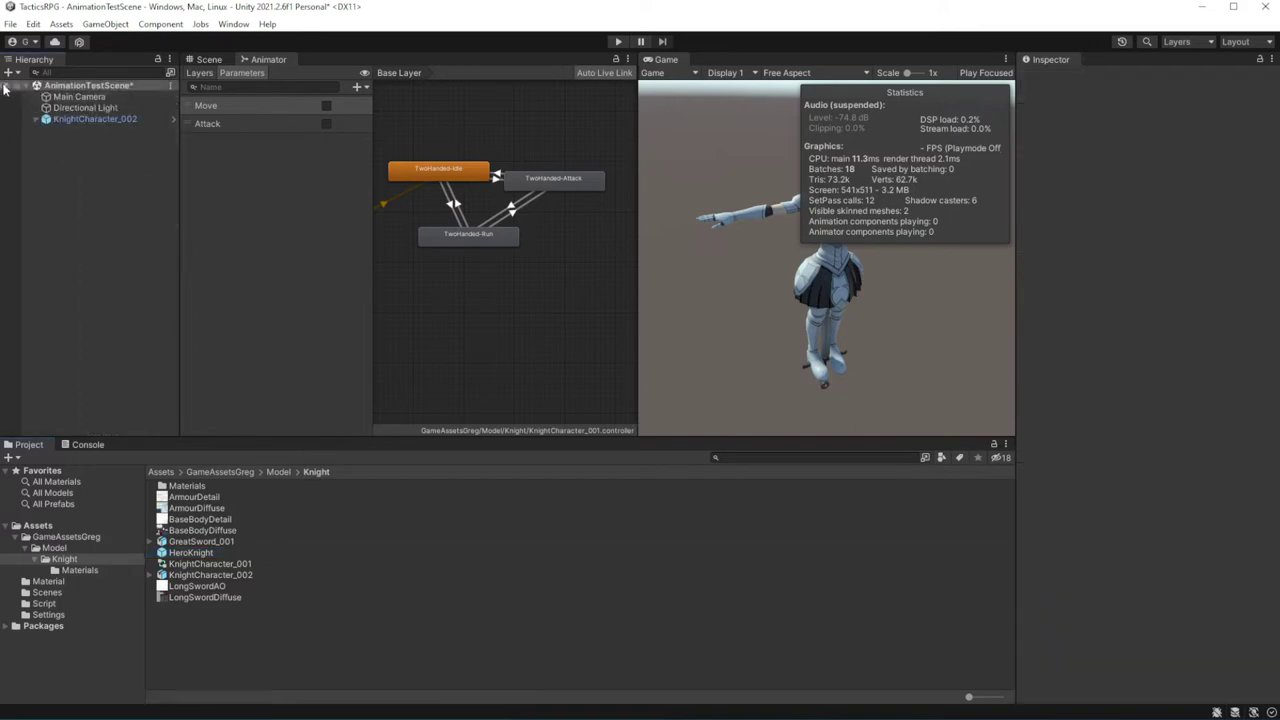
left_click(198, 552)
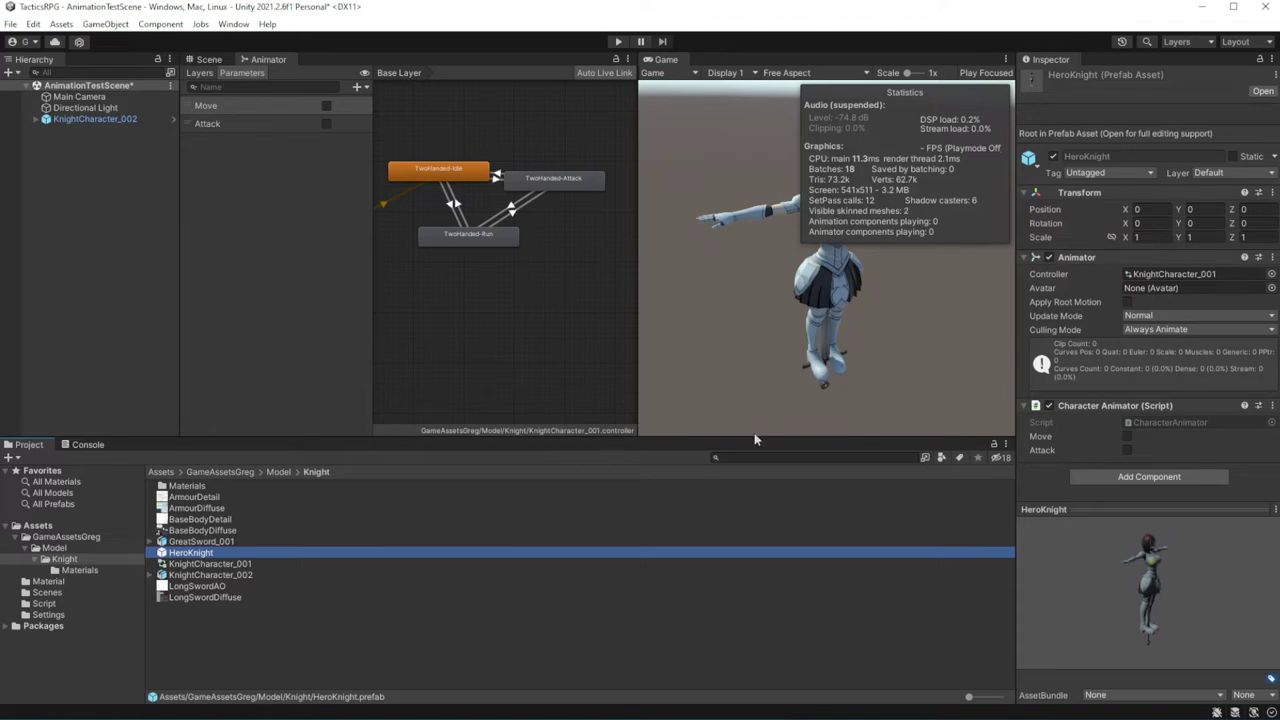
left_click(730, 110)
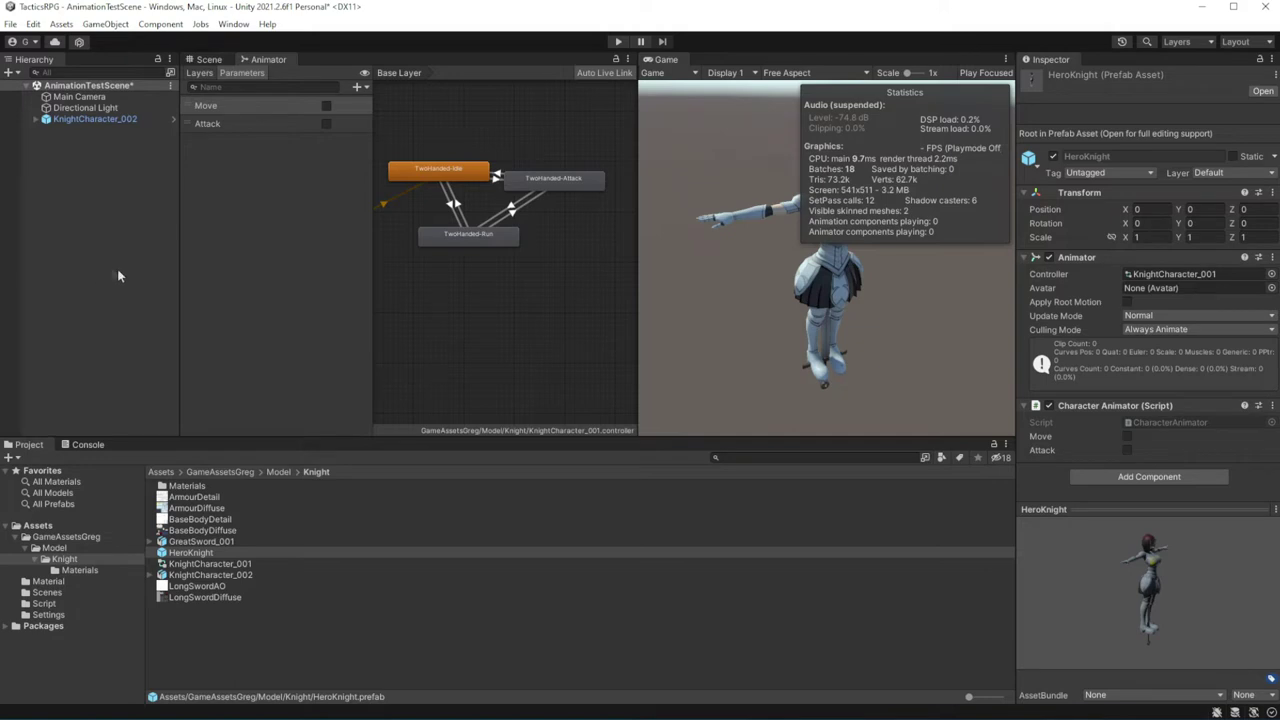
left_click(45, 526)
Create a Prefabs folder in Assets with a Characters subfolder inside it
right_click(336, 643)
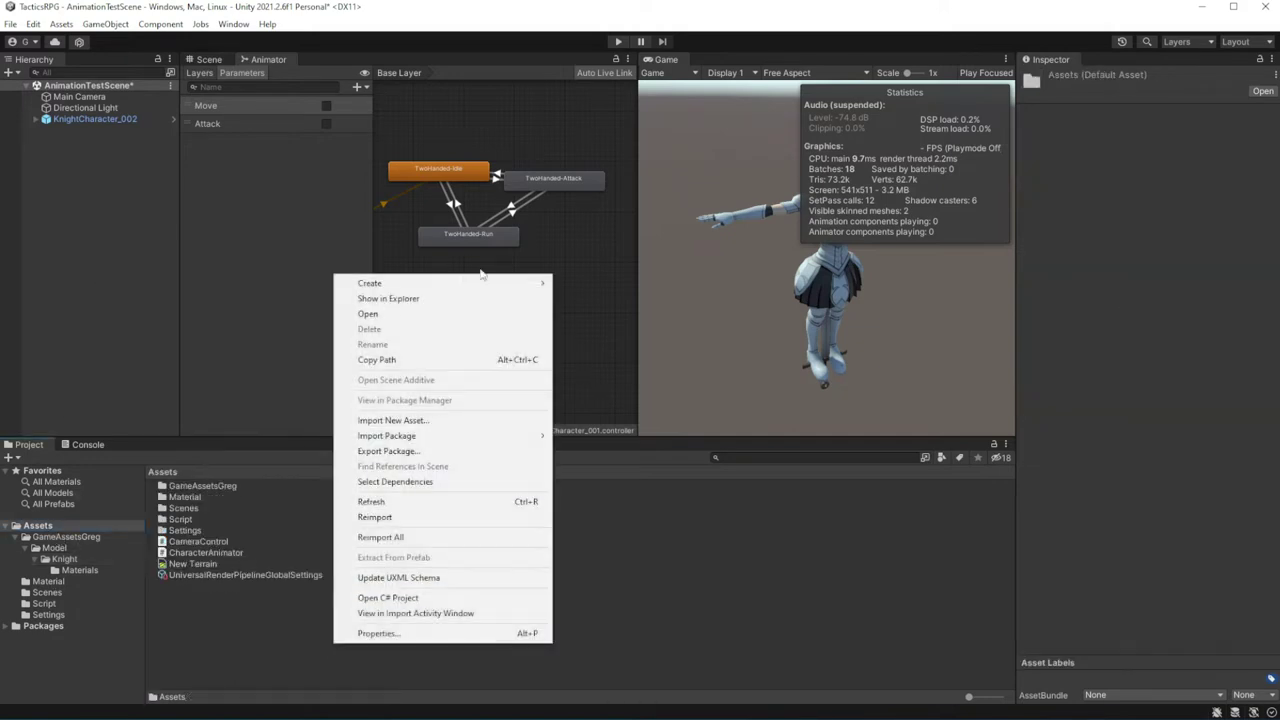
mouse_move(484, 283)
left_click(660, 13)
type("P")
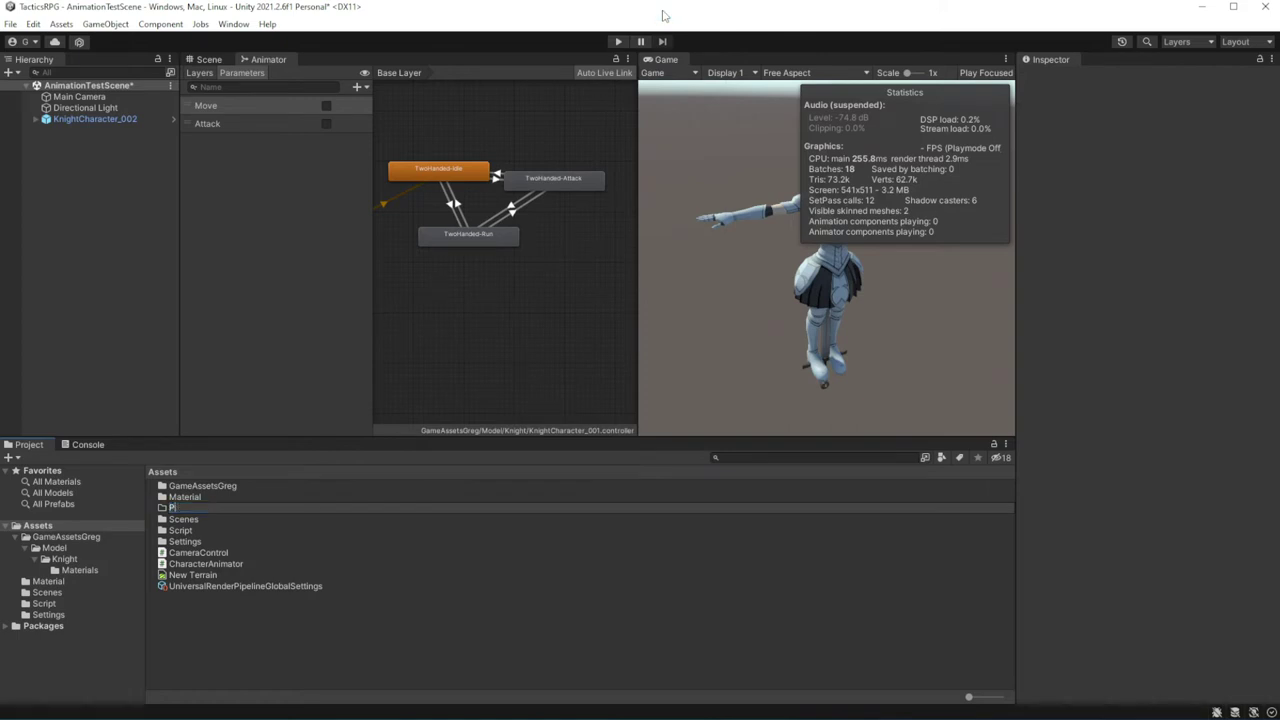
type("refabs")
key("Return")
key("Return")
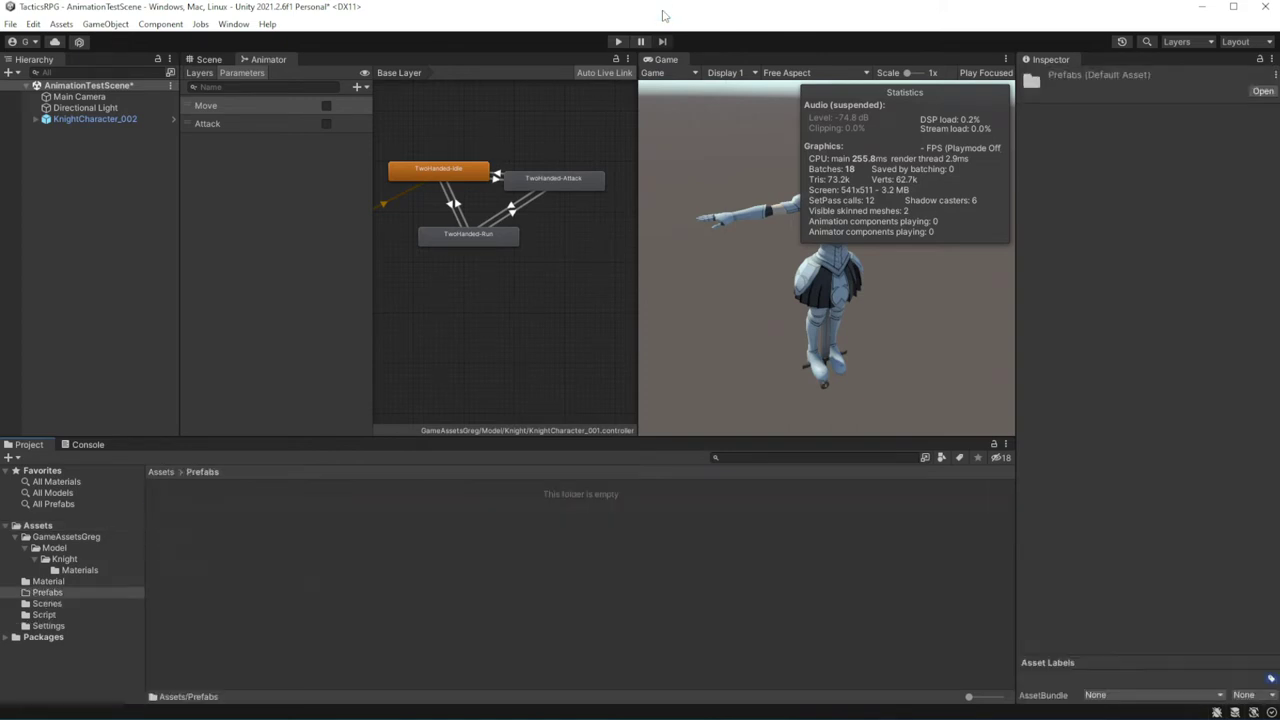
right_click(268, 540)
mouse_move(380, 212)
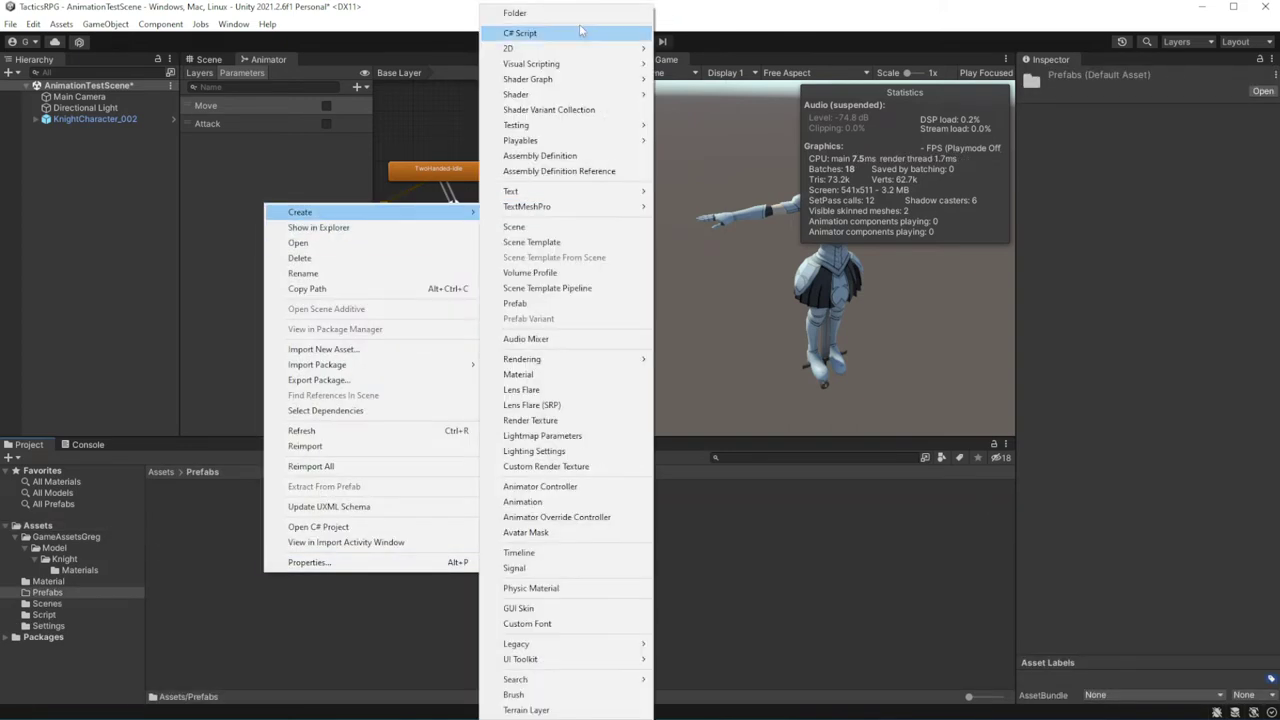
left_click(578, 13)
type("cter")
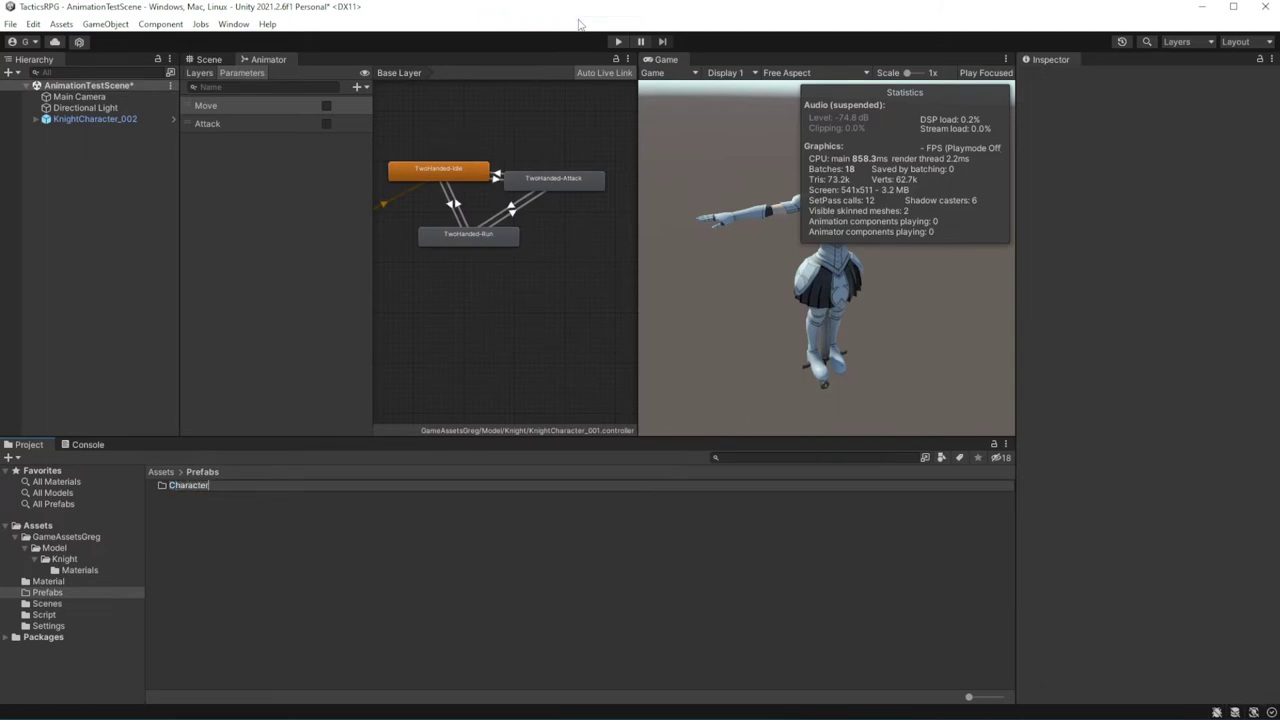
type("s")
key("Return")
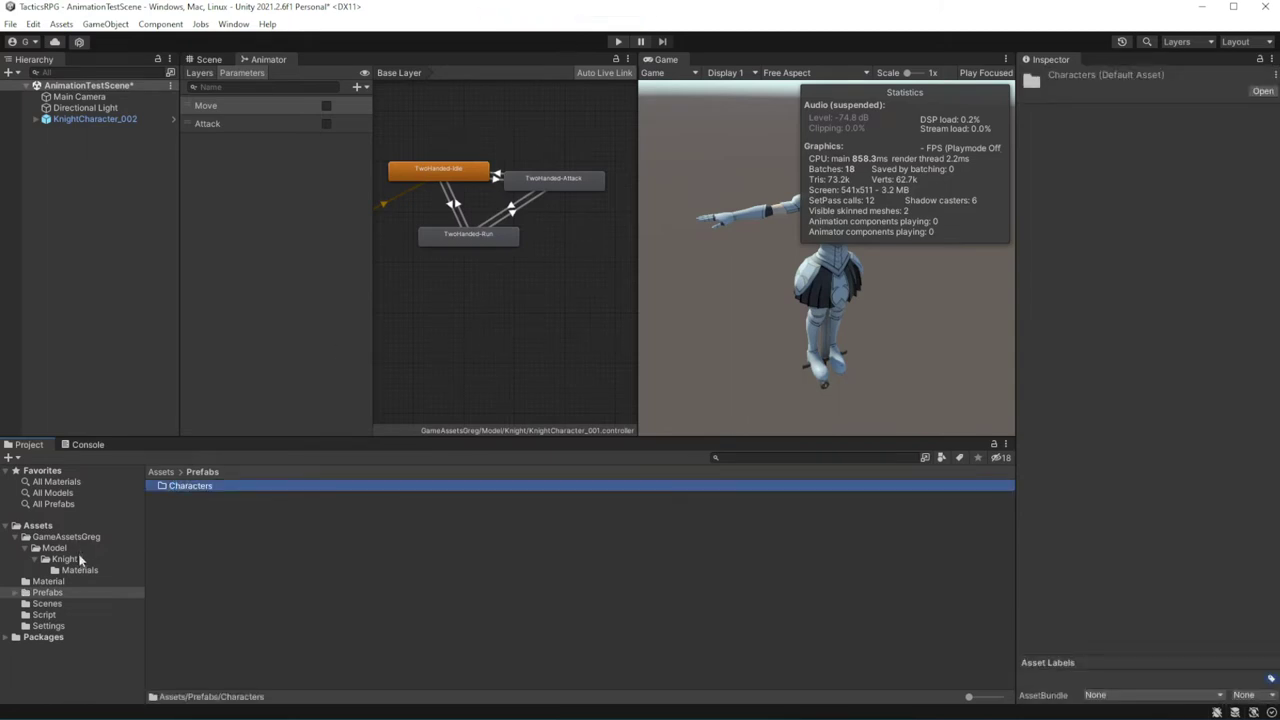
Move the HeroKnight prefab from the Knight folder into Prefabs/Characters
left_click(66, 559)
mouse_move(195, 553)
left_mouse_down()
mouse_move(75, 610)
mouse_move(50, 592)
left_mouse_up()
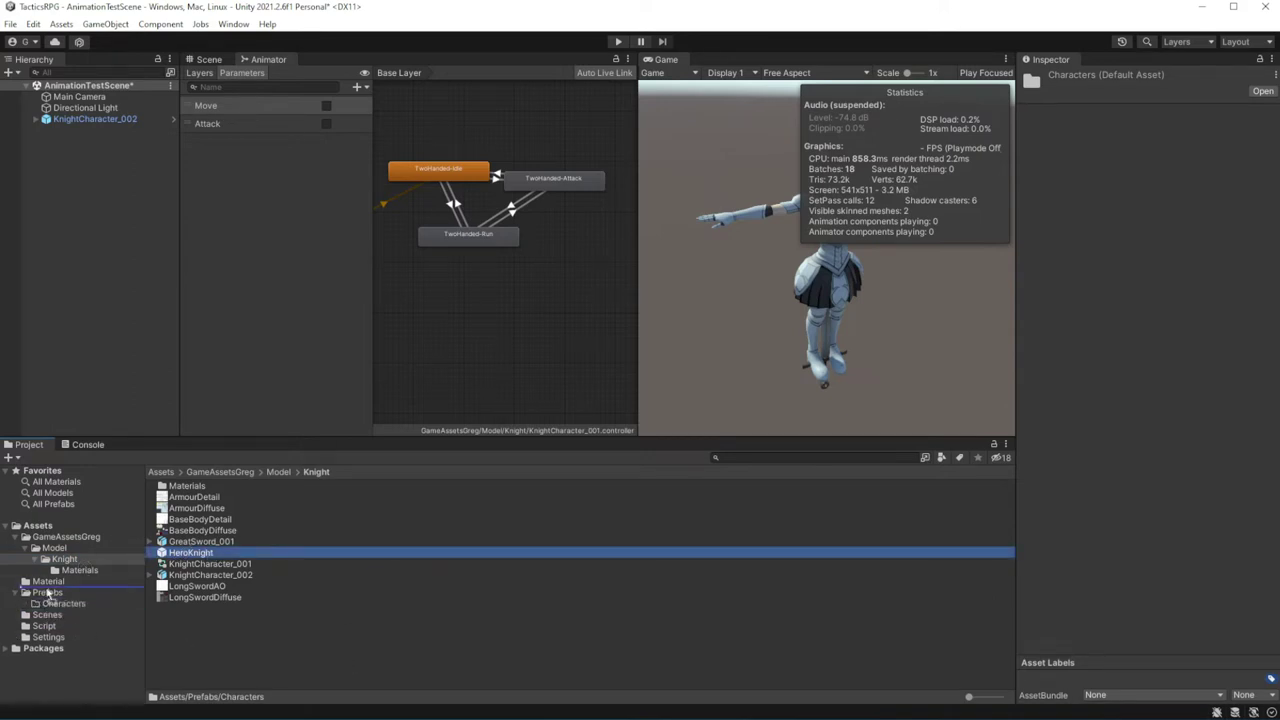
left_click_drag(50, 592, 62, 604)
left_click(62, 604)
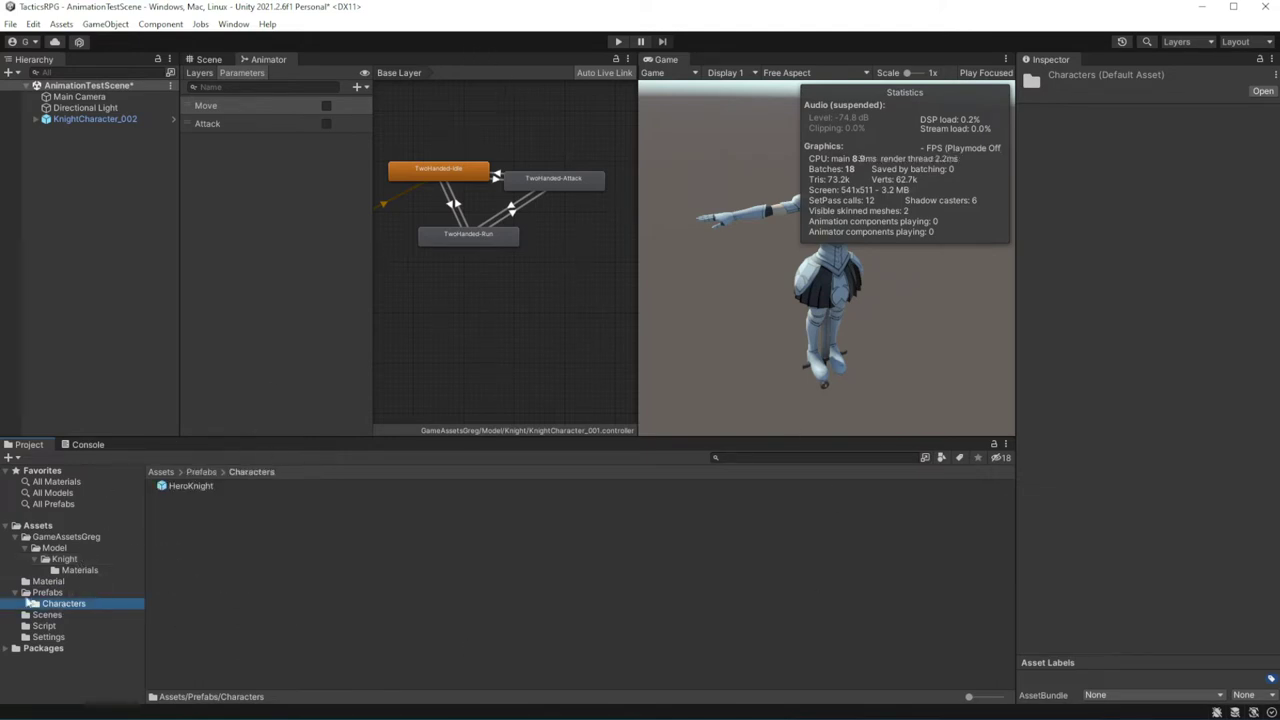
left_click(15, 592)
Open SampleScene from Assets/Scenes, saving the modified animation test scene first
left_click(47, 603)
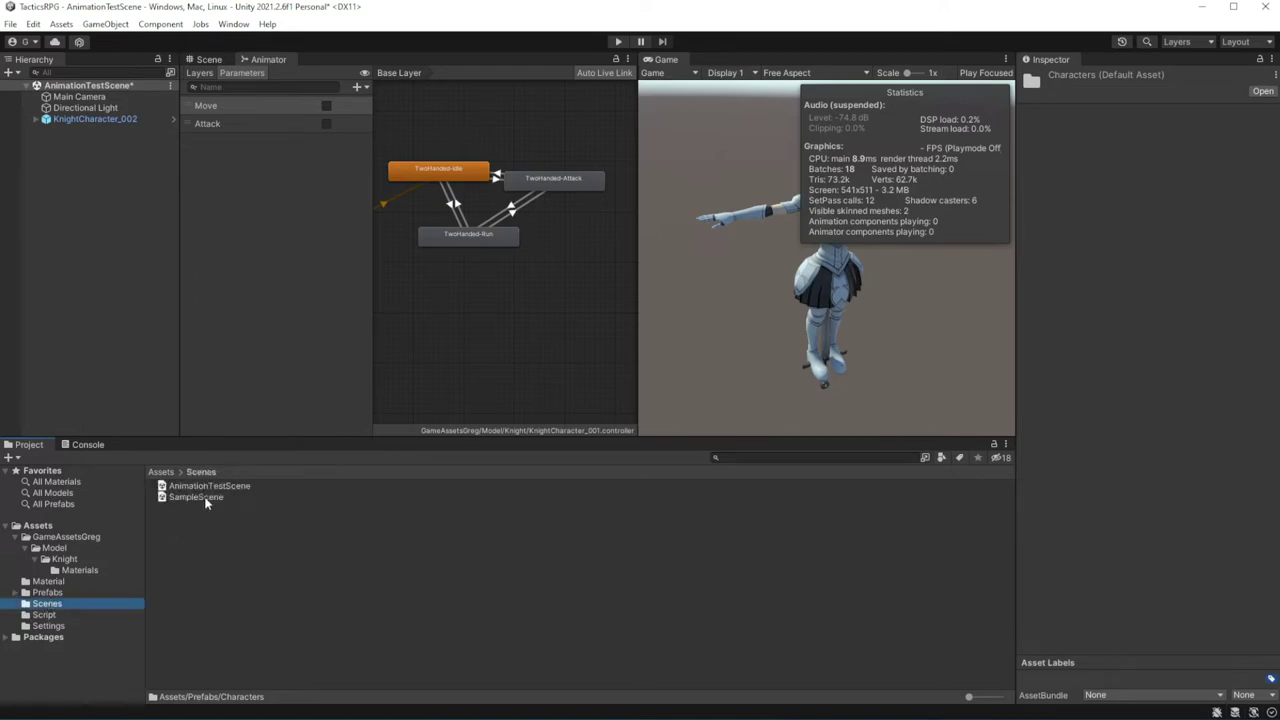
double_click(206, 499)
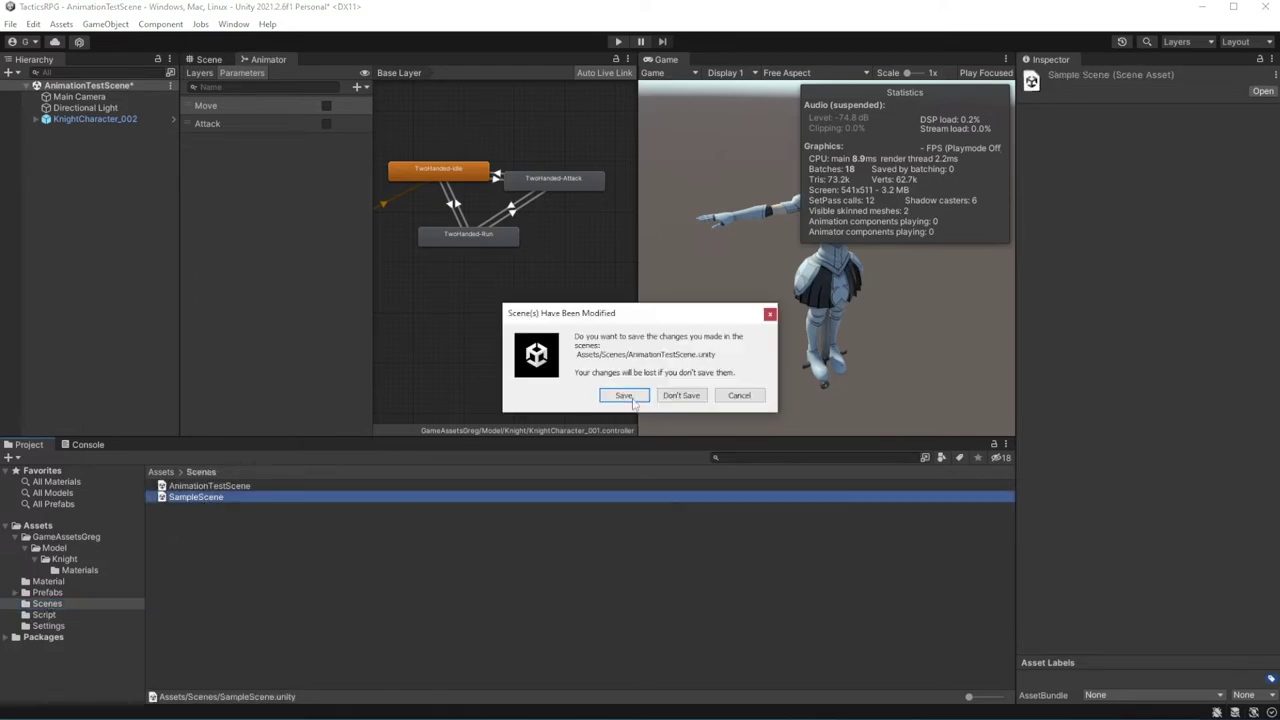
left_click(630, 397)
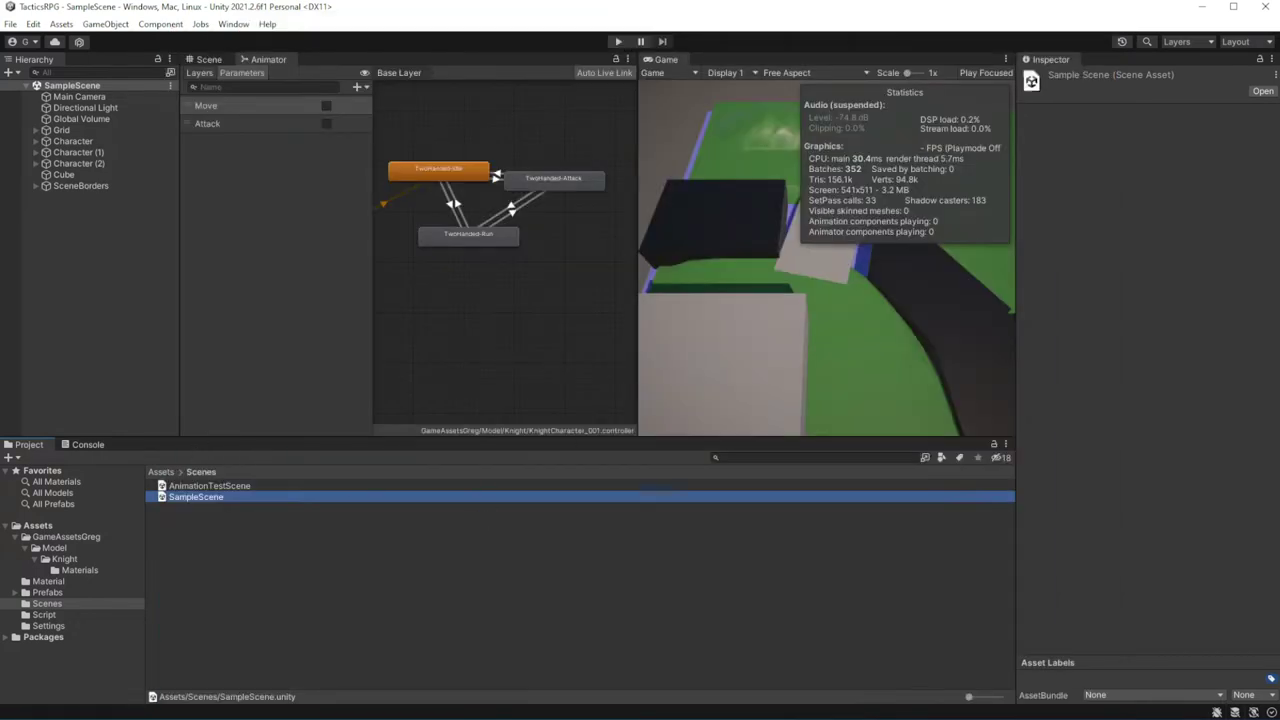
left_click(72, 143)
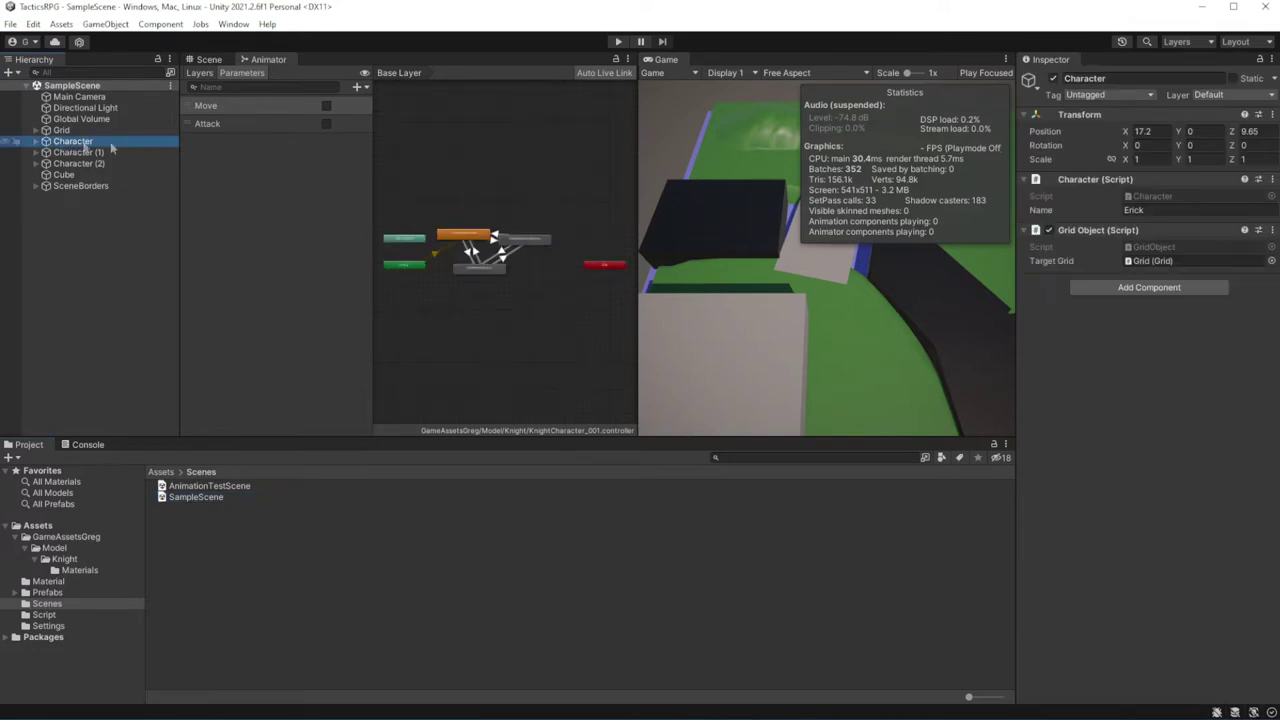
Frame the Character in the Scene view and raise it to Y 8.93
left_click(217, 62)
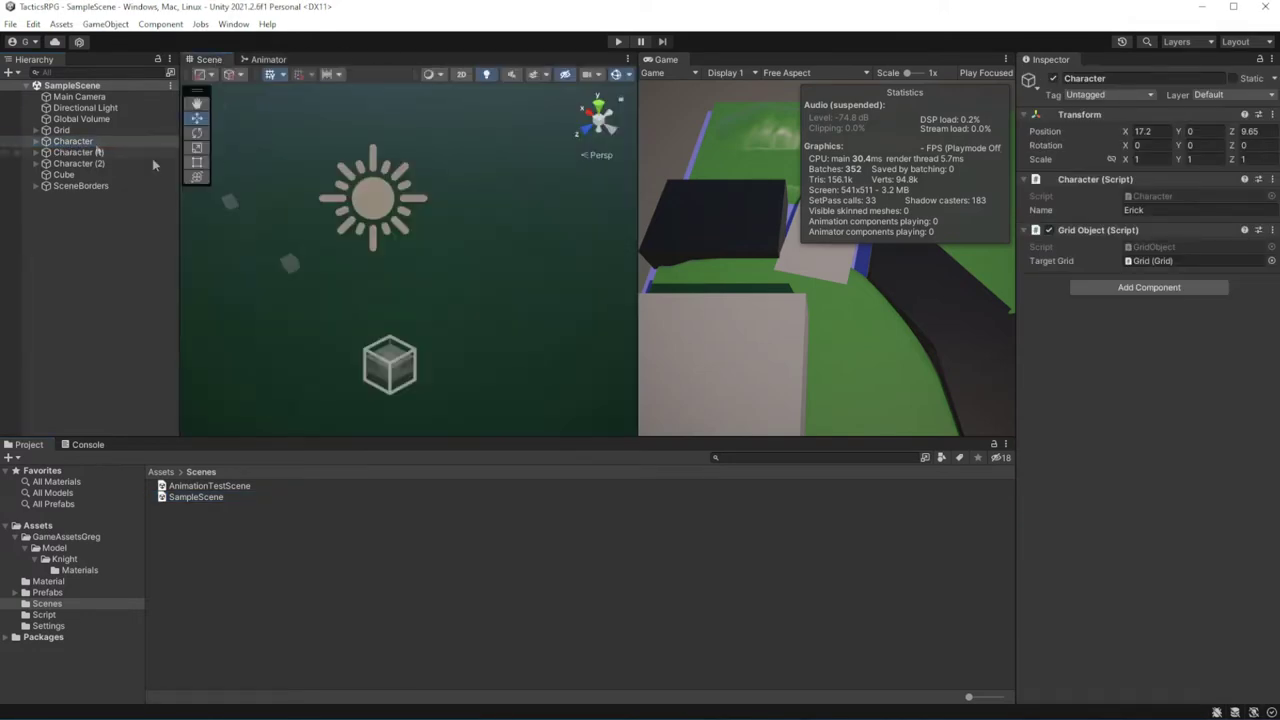
double_click(150, 141)
left_click_drag(255, 181, 497, 250, "alt")
left_click_drag(408, 215, 412, 143)
mouse_move(397, 99)
left_mouse_down("alt")
mouse_move(271, 205)
mouse_move(339, 270)
mouse_move(415, 248)
mouse_move(376, 263)
left_mouse_up("alt")
mouse_move(363, 326)
left_mouse_down("alt")
mouse_move(548, 297)
mouse_move(239, 240)
left_mouse_up("alt")
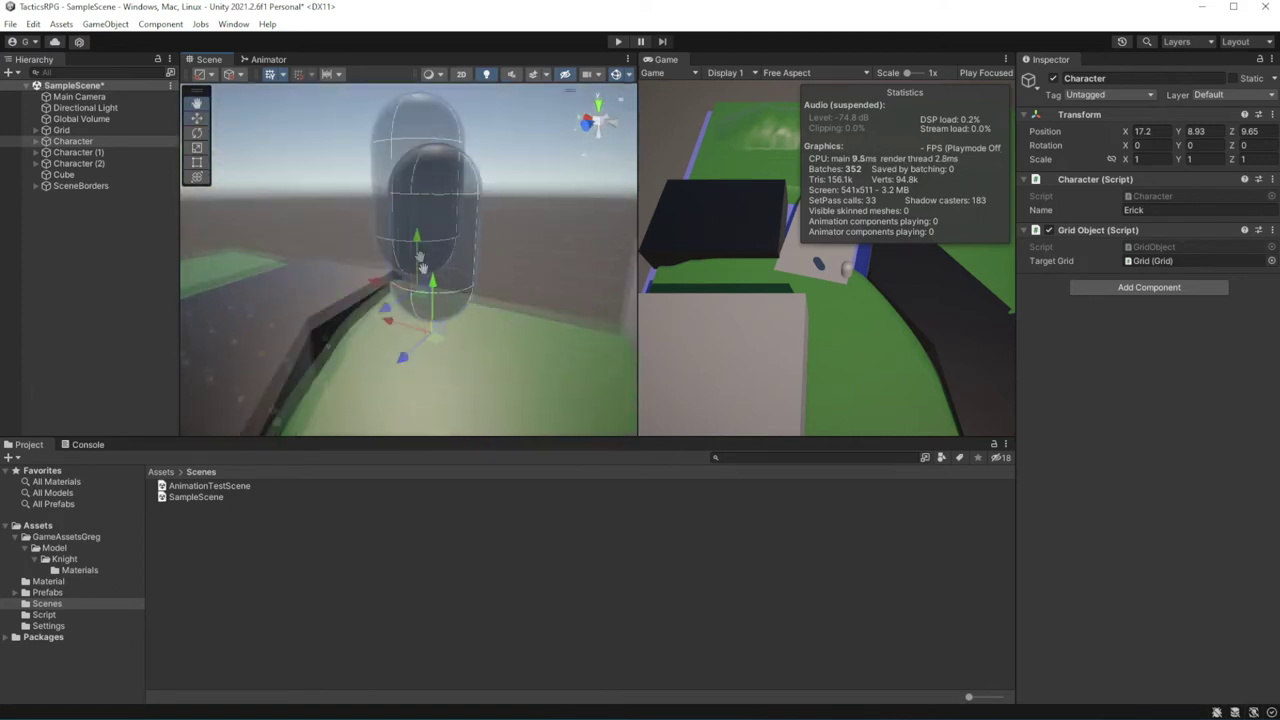
Delete the Character's Capsule child object
left_click(36, 141)
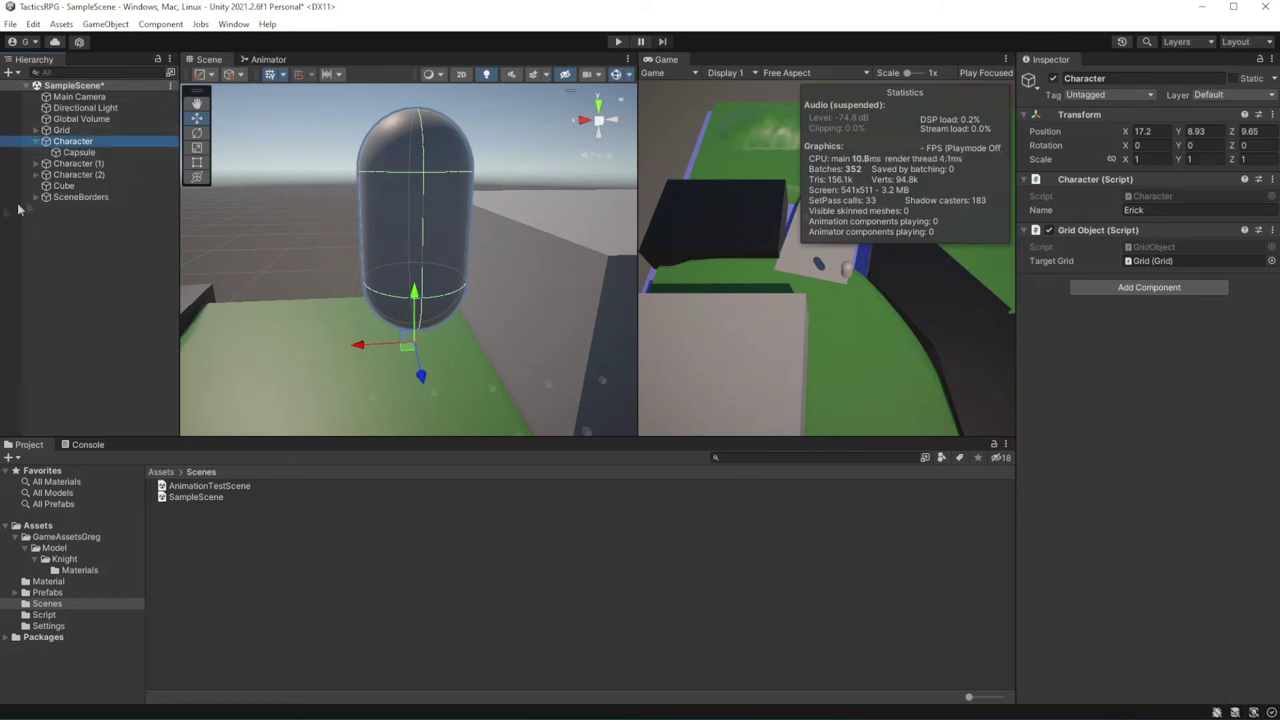
left_click(79, 153)
left_click(80, 141)
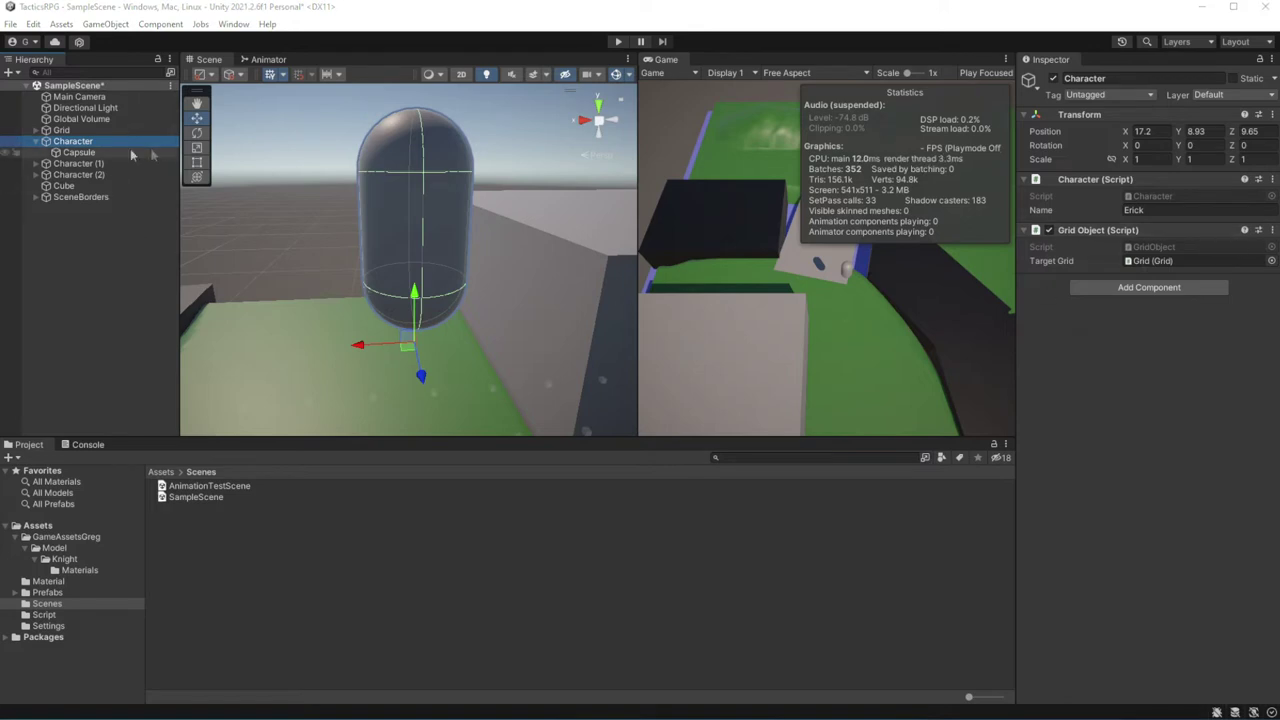
left_click(79, 153)
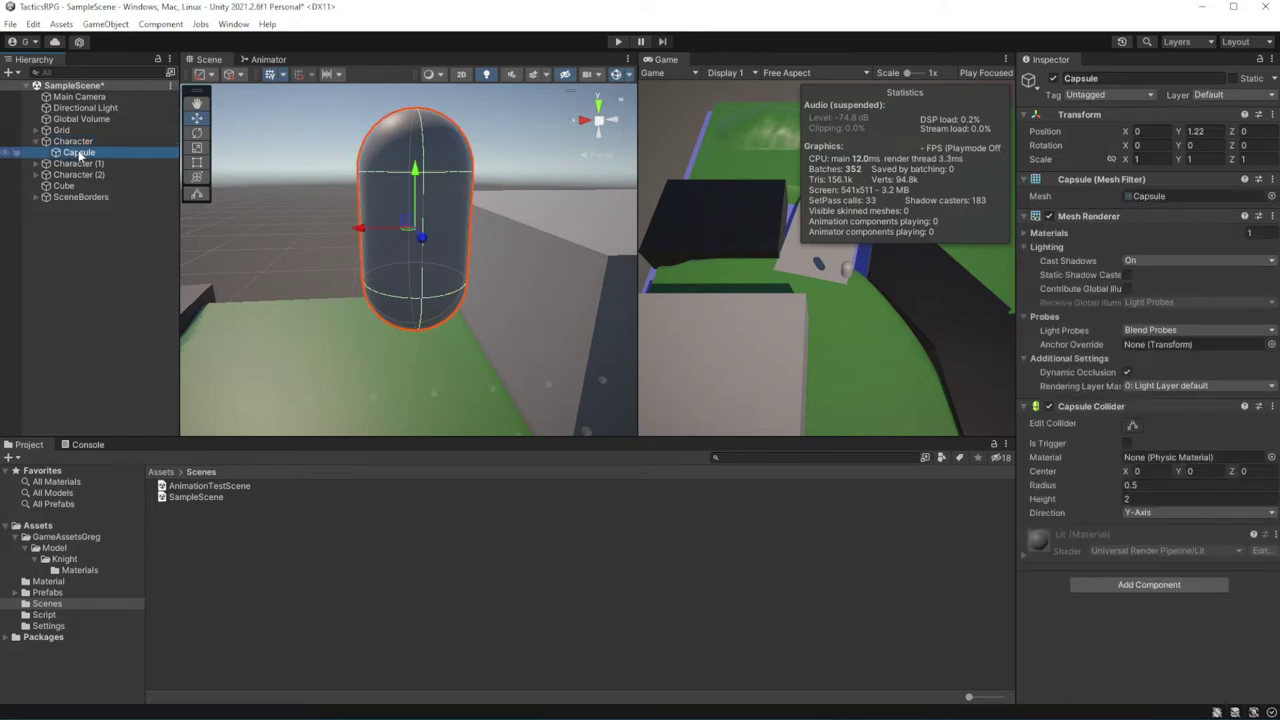
key("Delete")
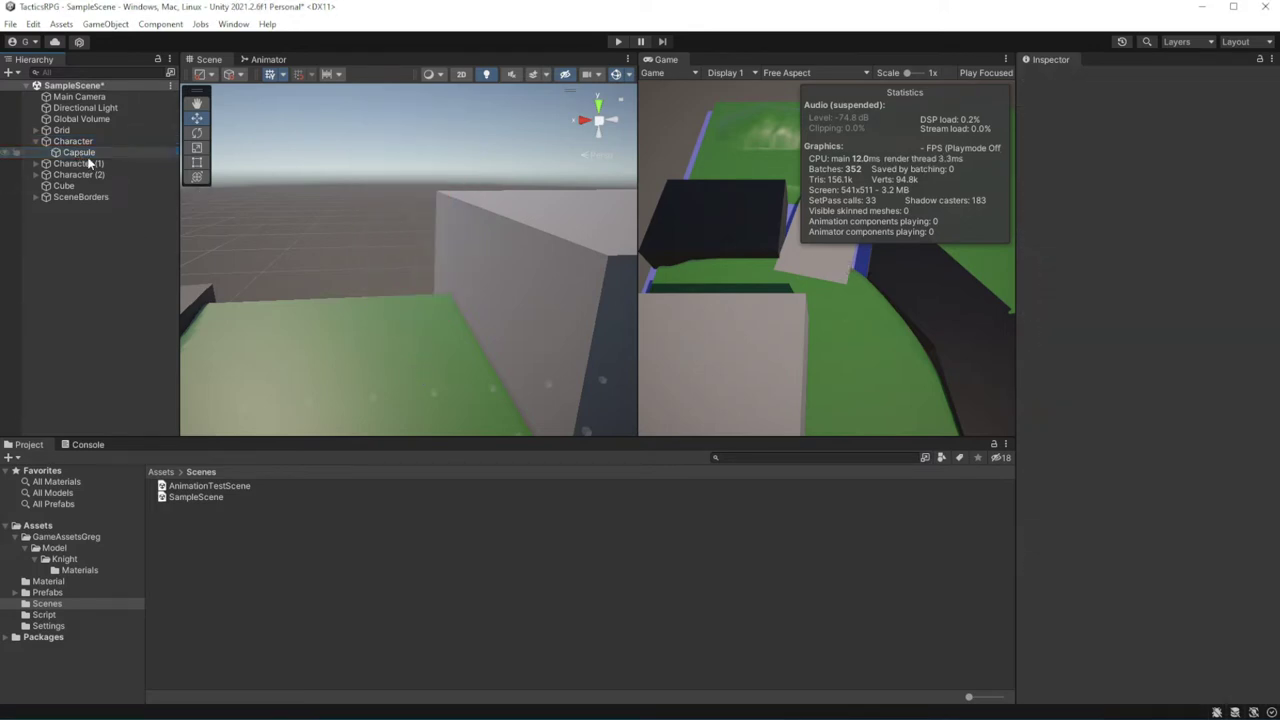
left_click(47, 592)
double_click(193, 486)
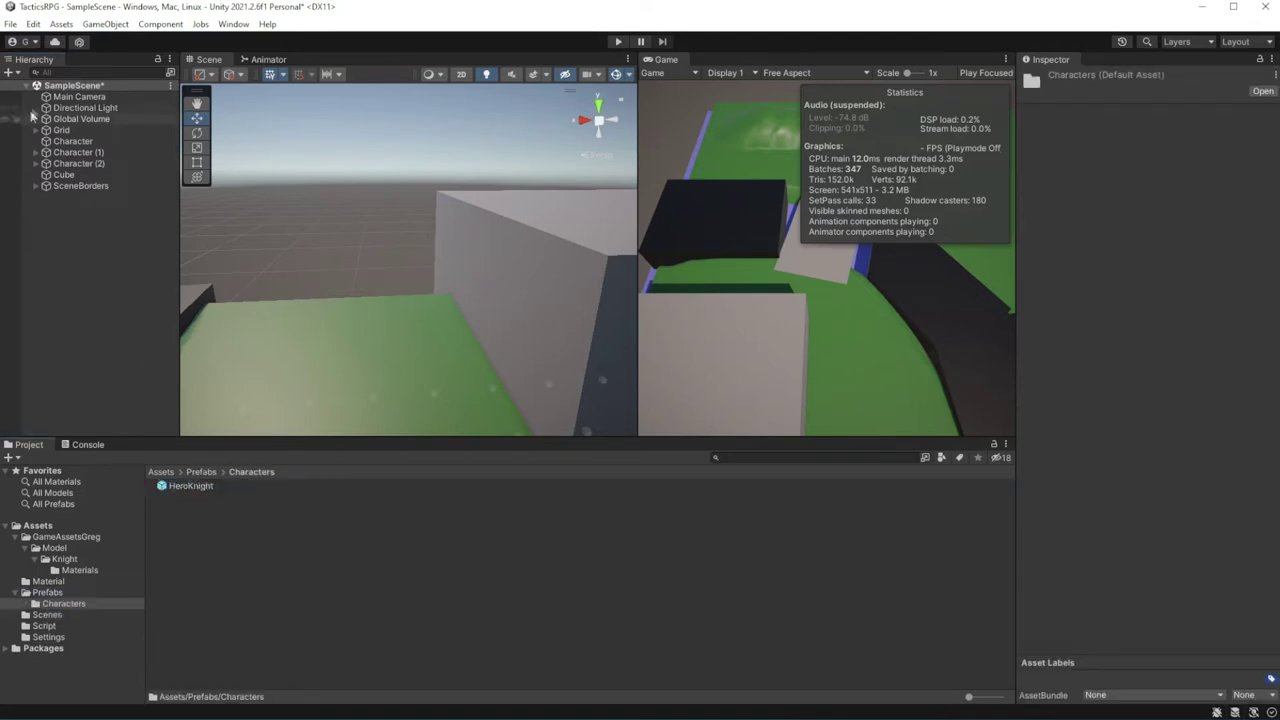
left_click(78, 141)
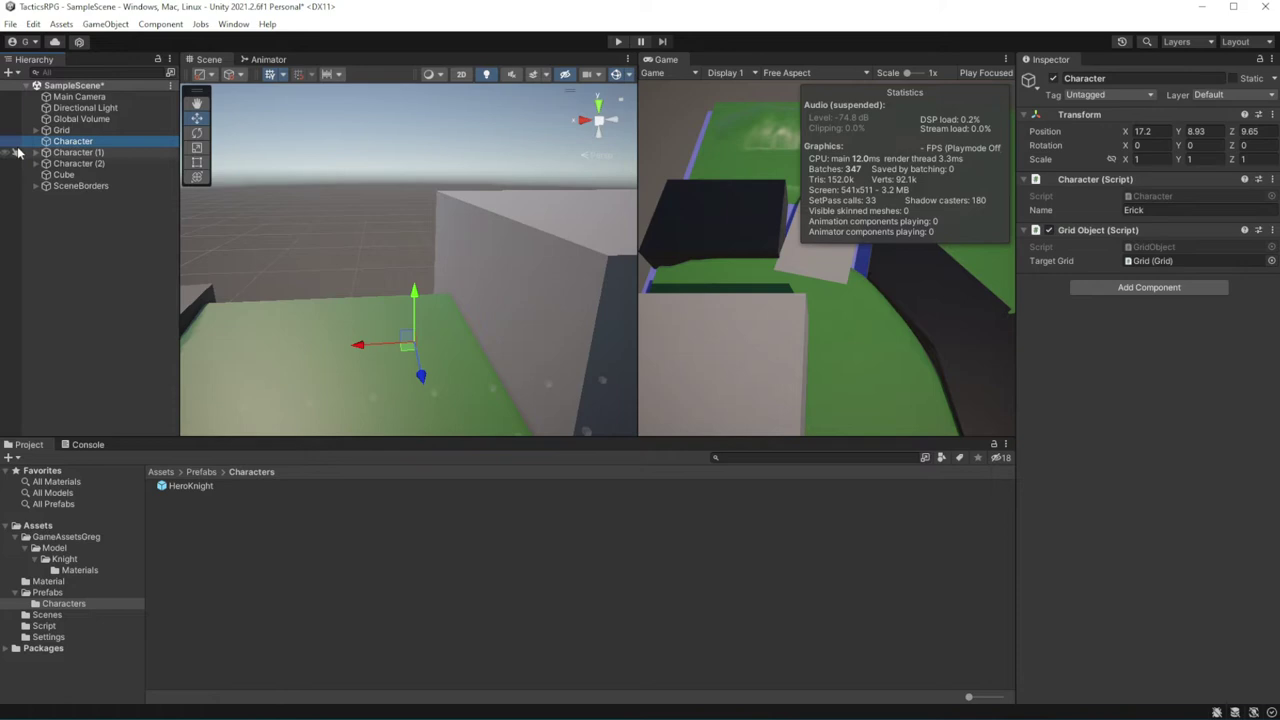
Create a GameObject folder in Prefabs and save Character as a prefab there
left_click(48, 592)
right_click(240, 566)
mouse_move(372, 201)
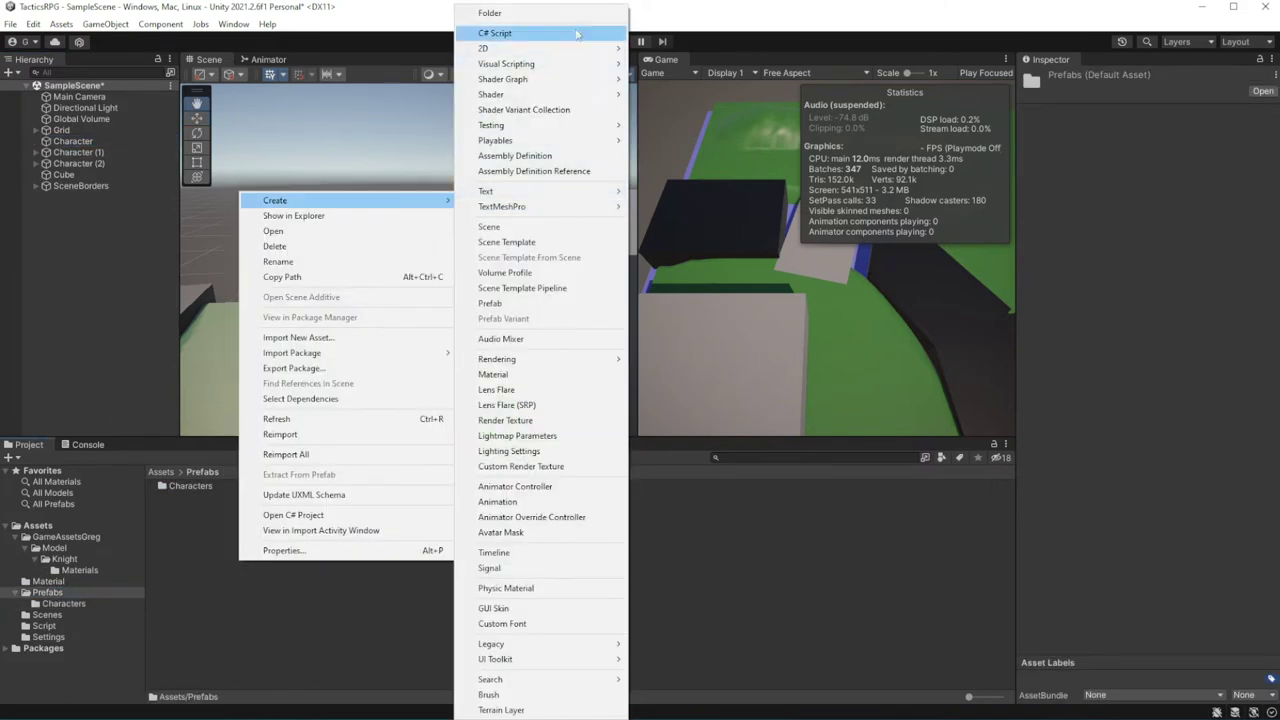
left_click(545, 13)
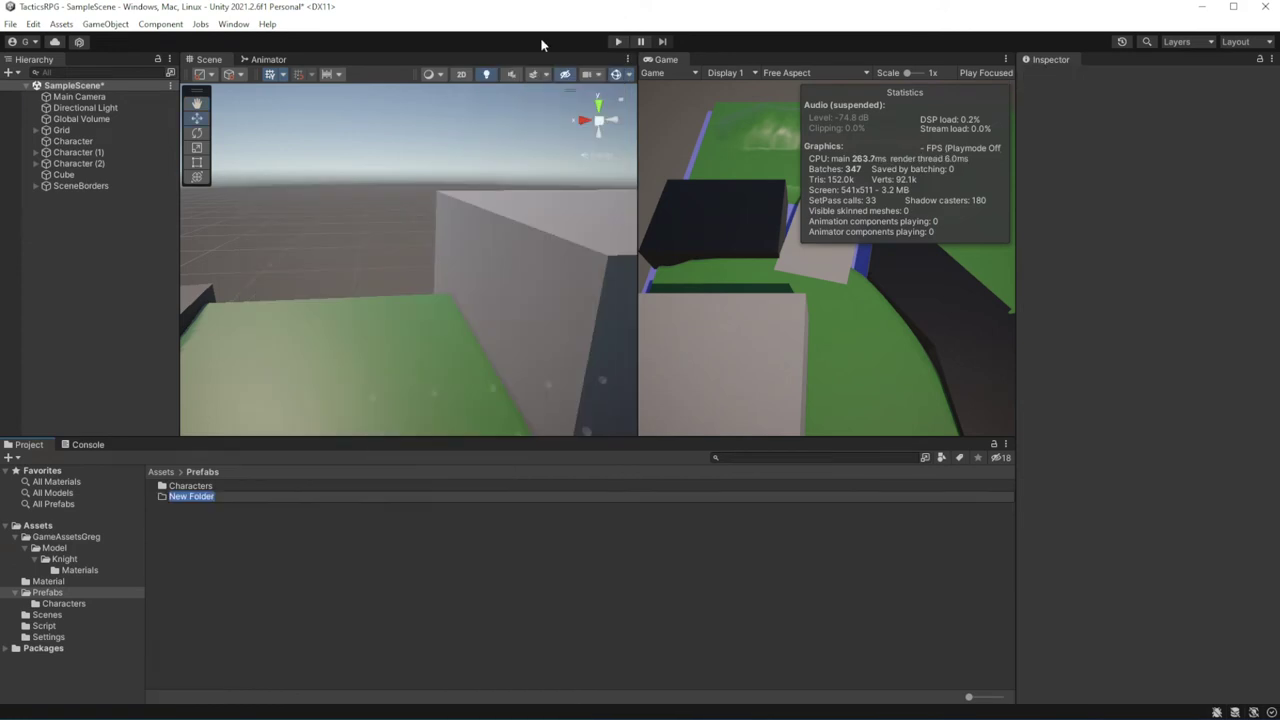
type("t")
key("Return")
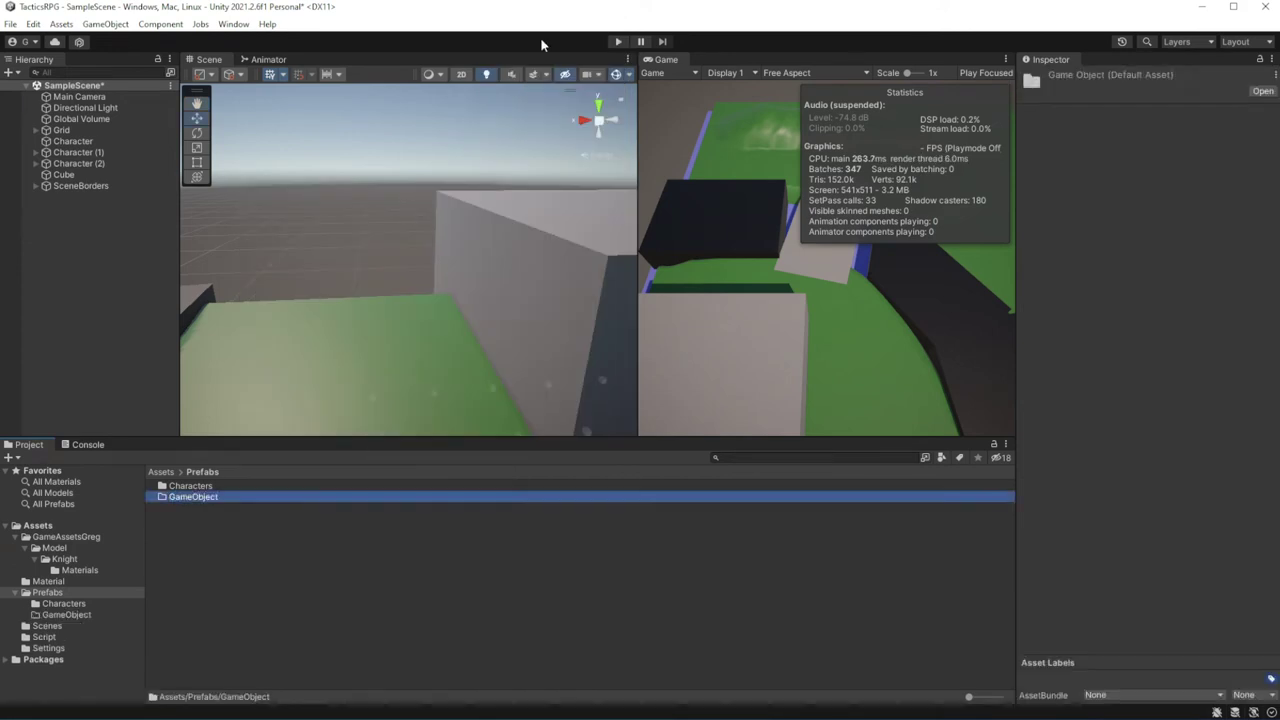
key("Return")
left_click_drag(74, 145, 249, 465)
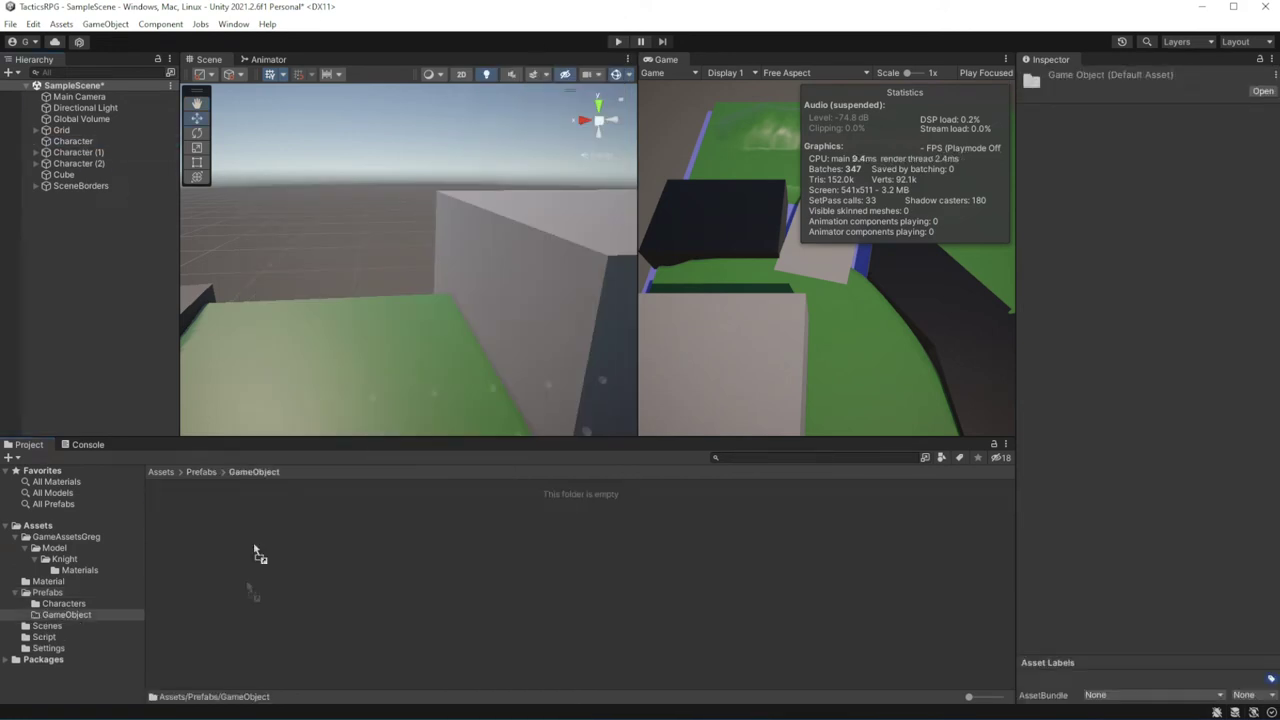
left_click_drag(228, 562, 228, 562)
Delete Character (1) and Character (2), then place the HeroKnight model under Character
left_click(85, 152)
left_click(90, 164, "shift")
key("Delete")
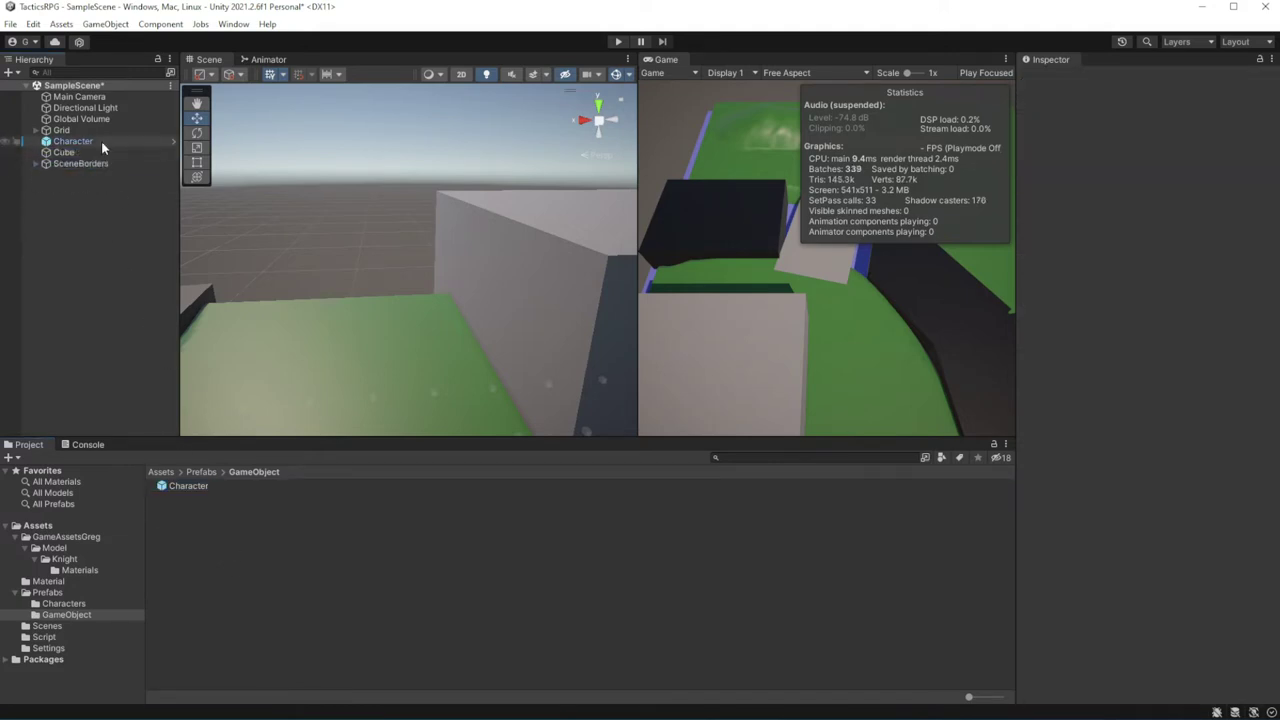
left_click(80, 141)
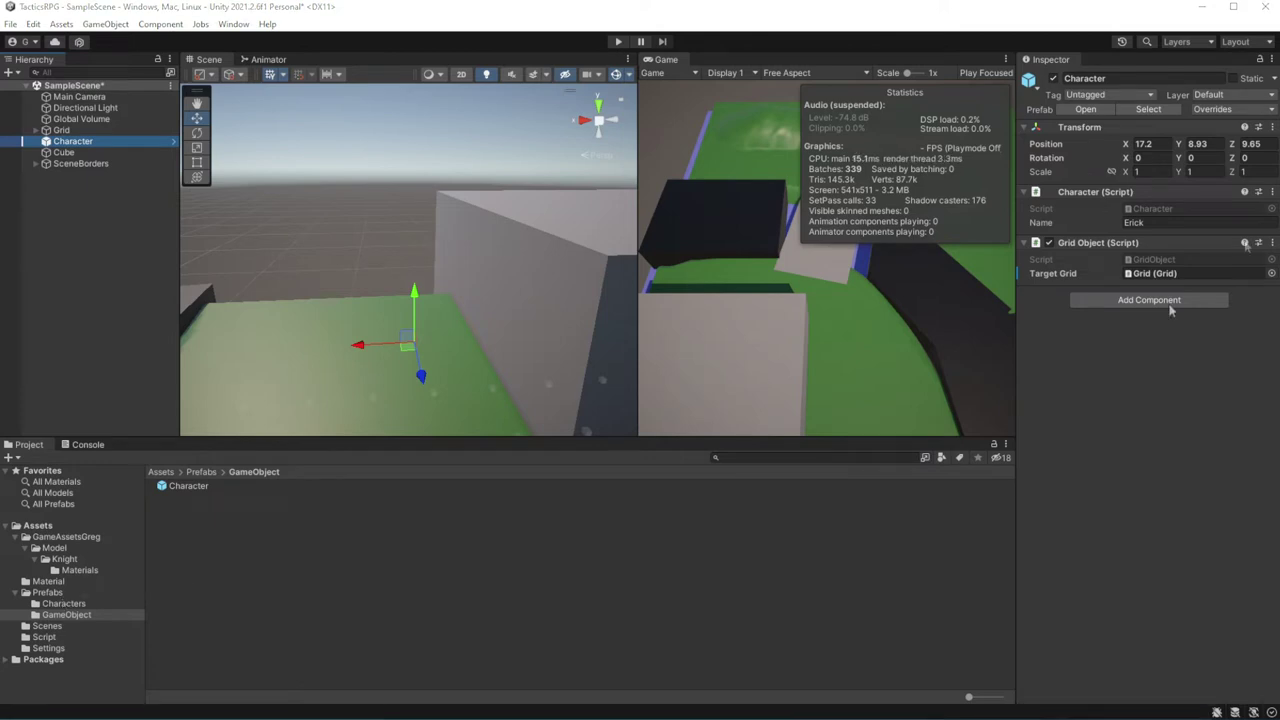
left_click(64, 603)
left_click_drag(190, 485, 80, 143)
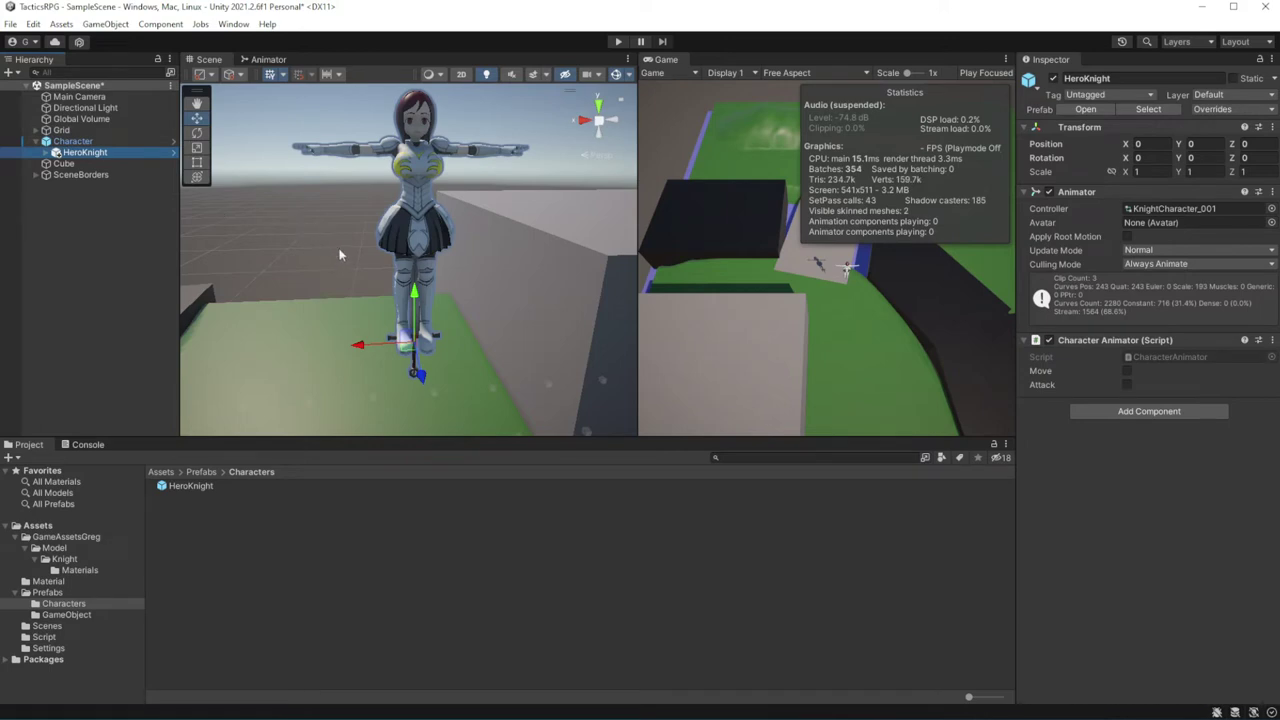
Lower Character onto the ground at X 18.18, Y 3.95, Z 10.69
left_click(72, 141)
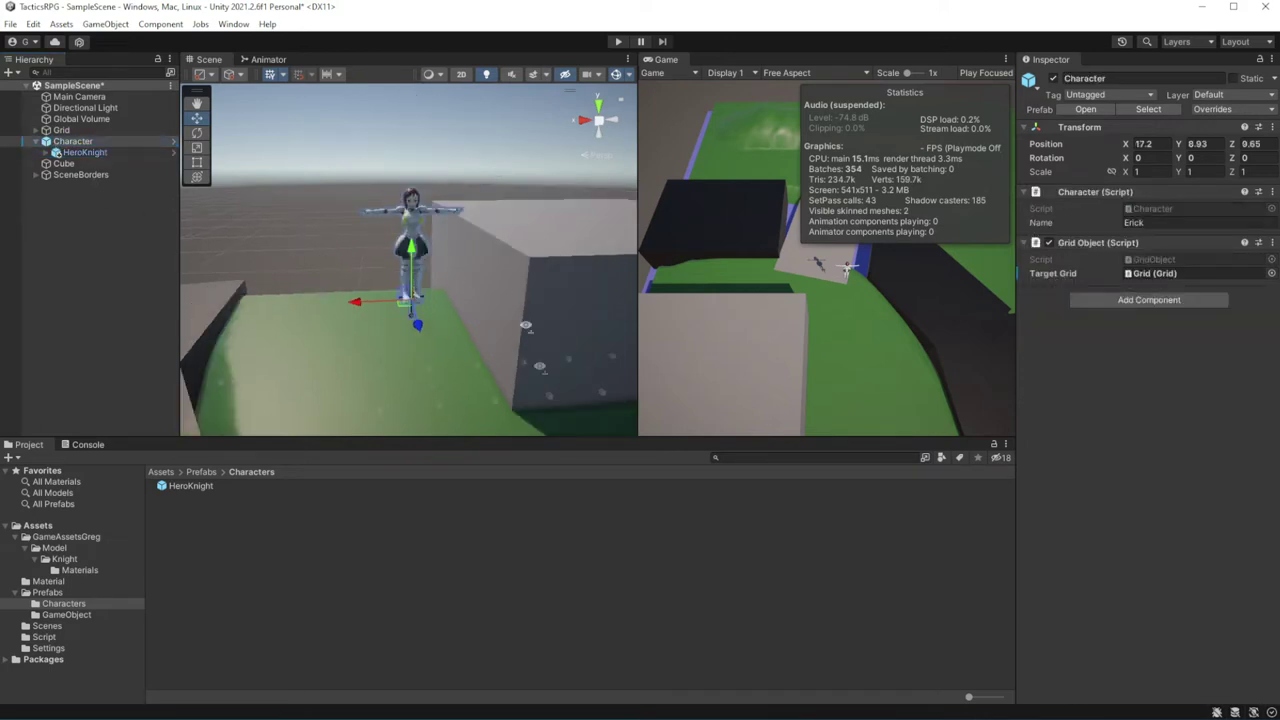
middle_click_drag(325, 283, 417, 341)
key("w")
mouse_move(383, 135)
left_mouse_down()
mouse_move(383, 360)
mouse_move(430, 305)
left_mouse_up()
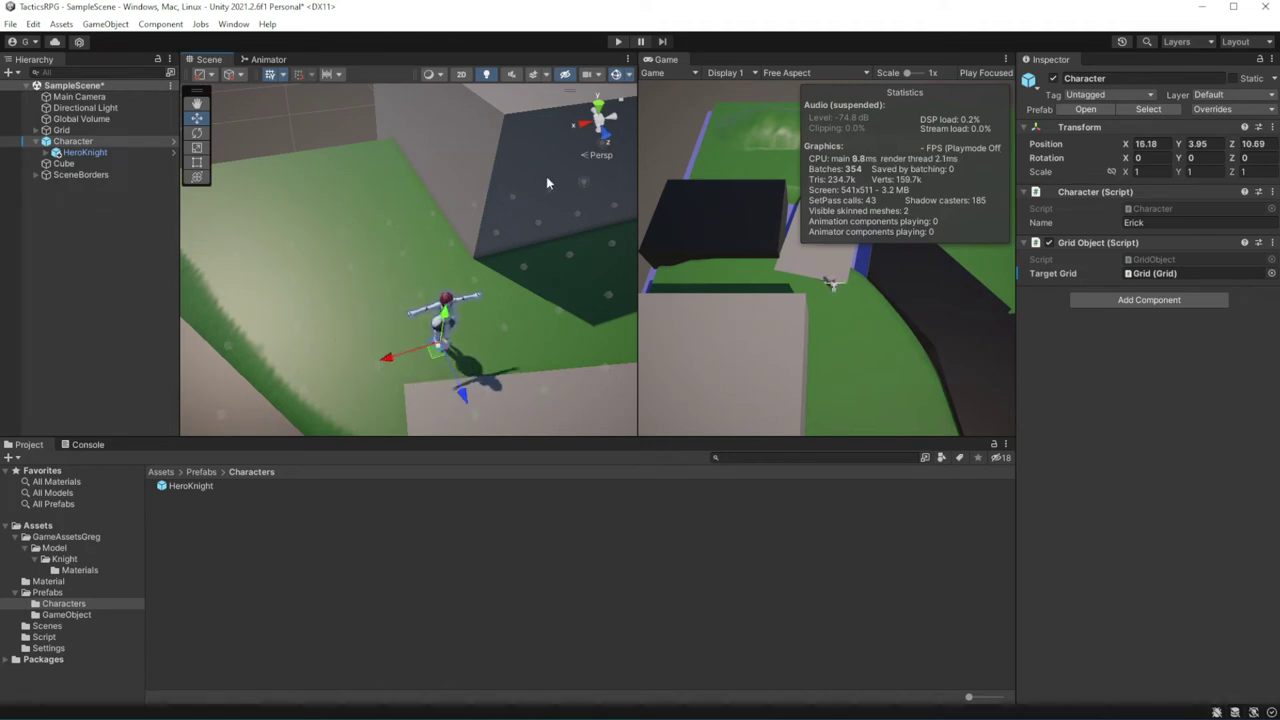
Play-test the scene, shifting the Character along Z and moving the Main Camera lower and forward between runs
left_click(618, 42)
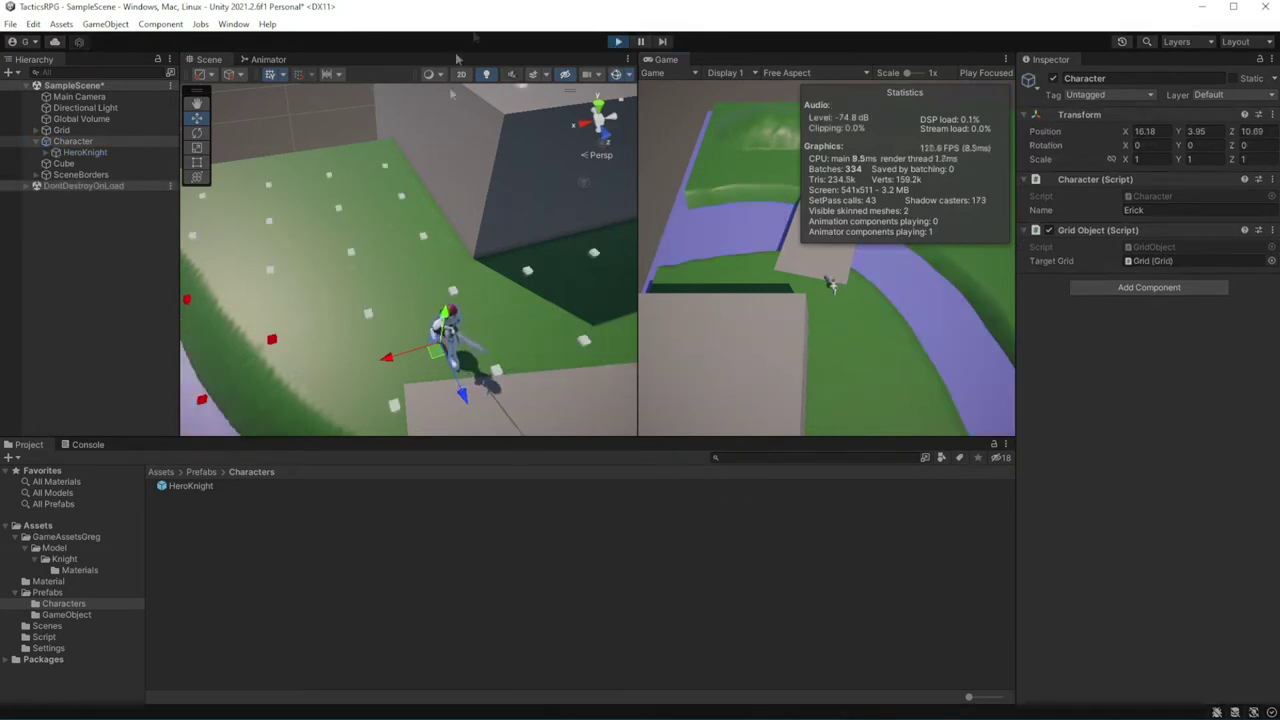
key("ctrl+p")
mouse_move(462, 395)
left_mouse_down()
mouse_move(481, 430)
mouse_move(429, 371)
left_mouse_up()
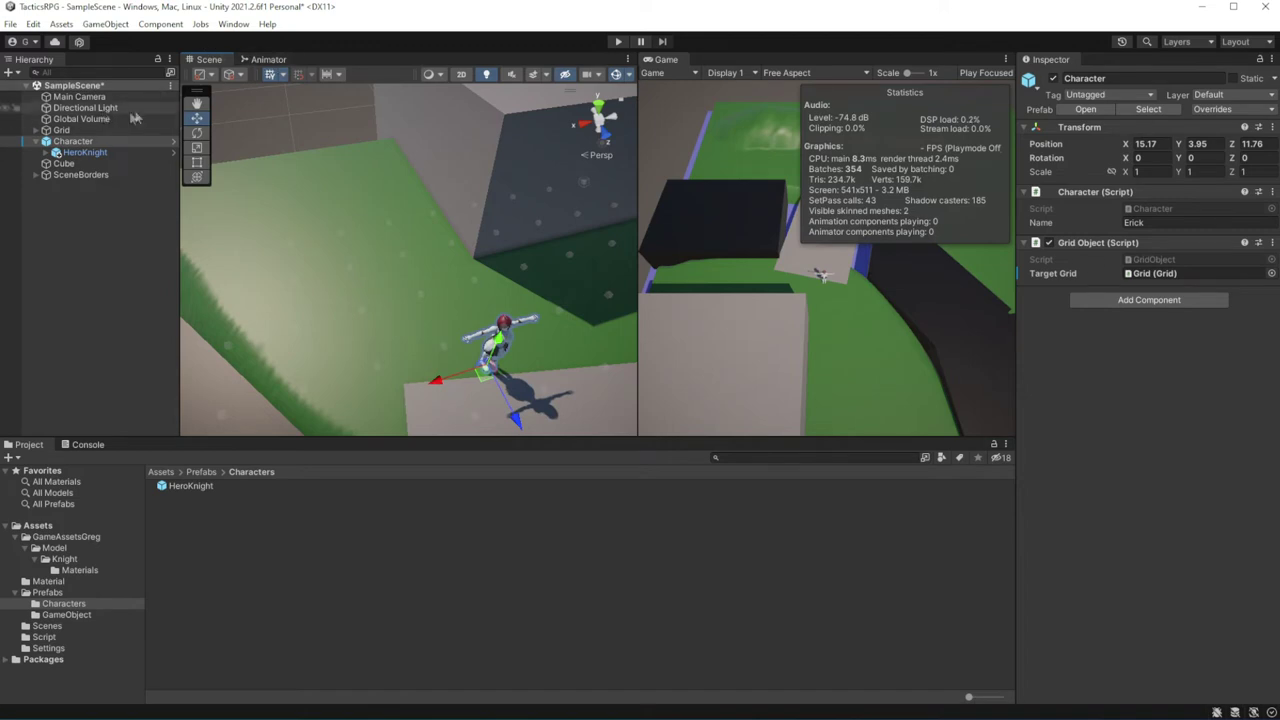
double_click(79, 96)
left_click_drag(295, 212, 392, 364, "alt")
key("ctrl+p")
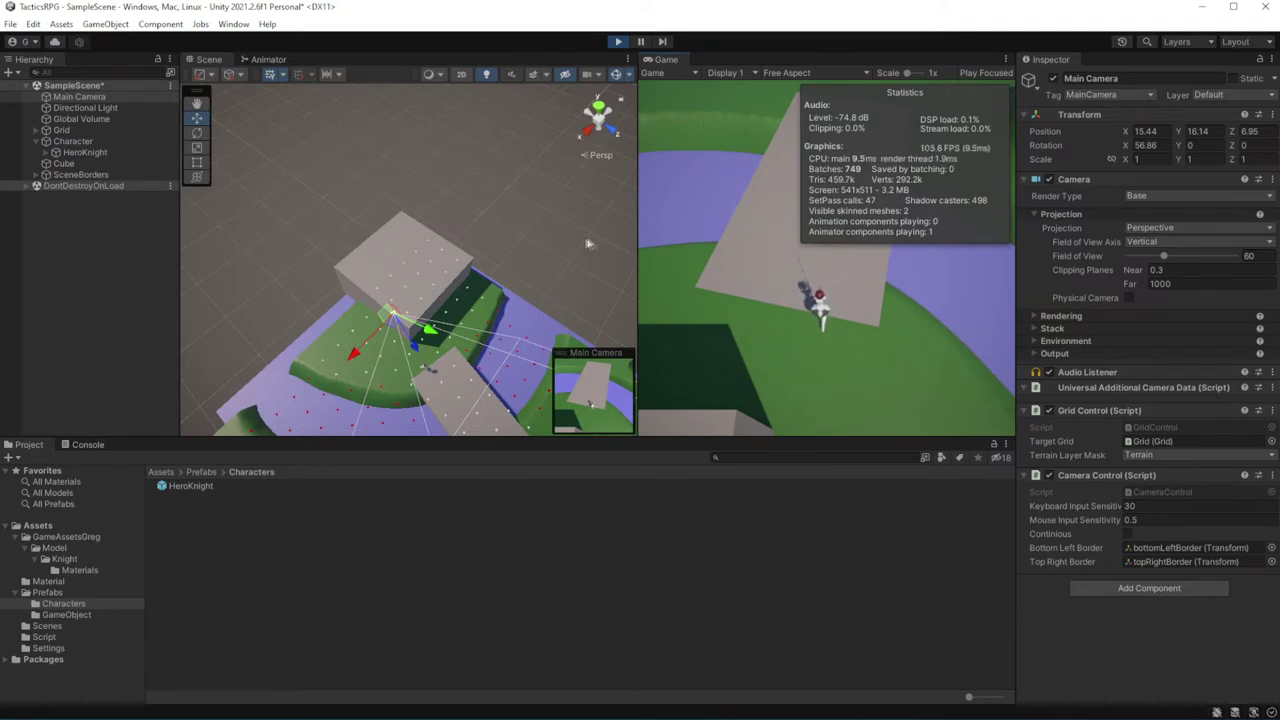
left_click_drag(637, 233, 586, 290)
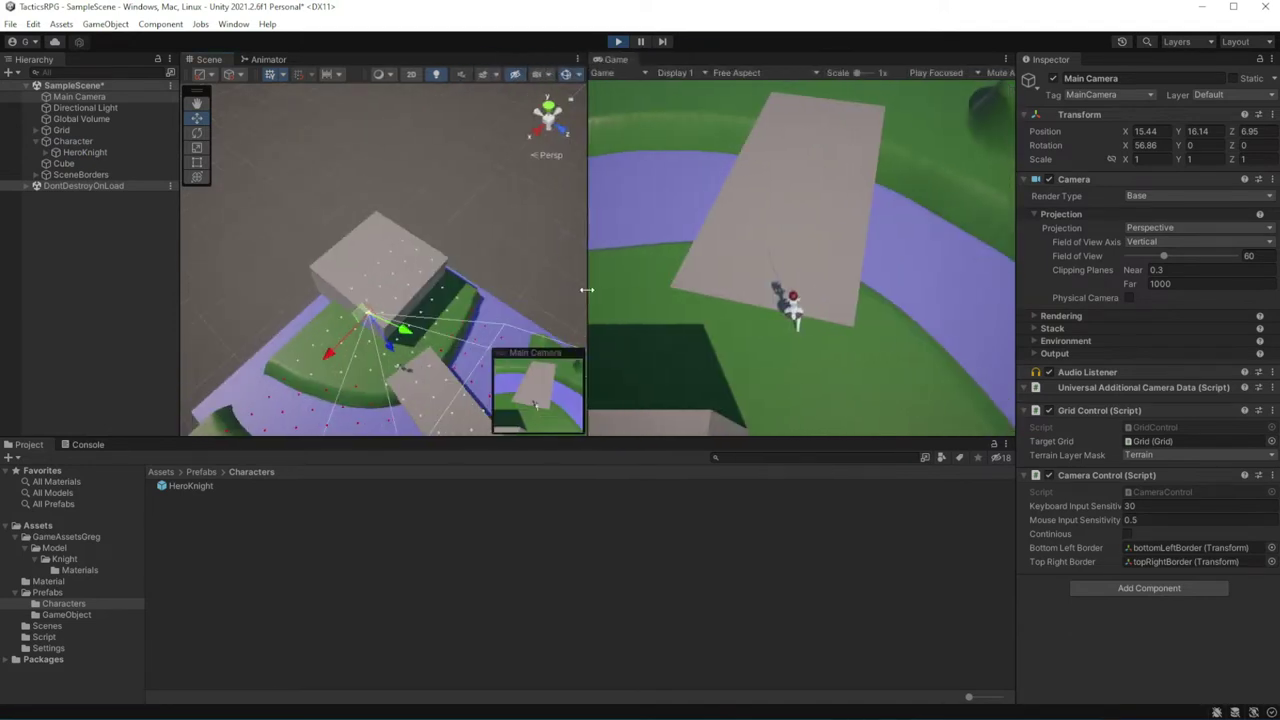
left_click(619, 42)
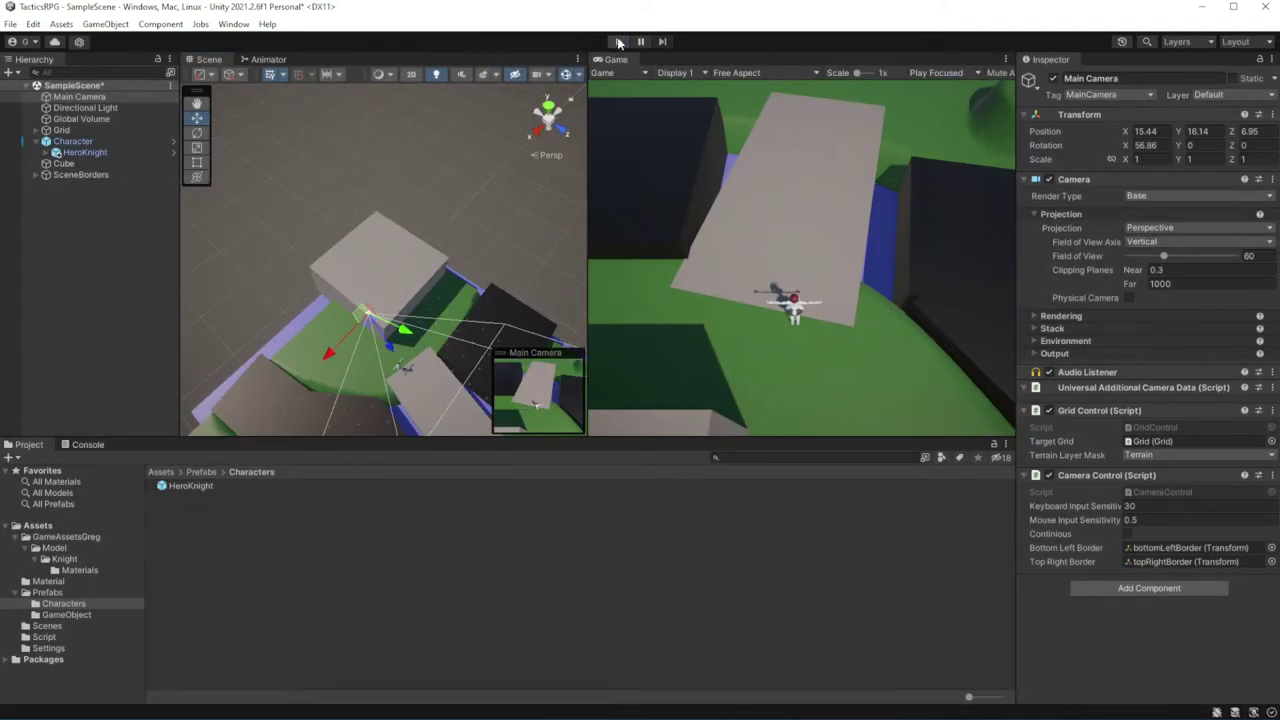
mouse_move(420, 300)
left_mouse_down("alt")
mouse_move(370, 260)
mouse_move(385, 263)
mouse_move(380, 235)
left_mouse_up("alt")
key("ctrl+p")
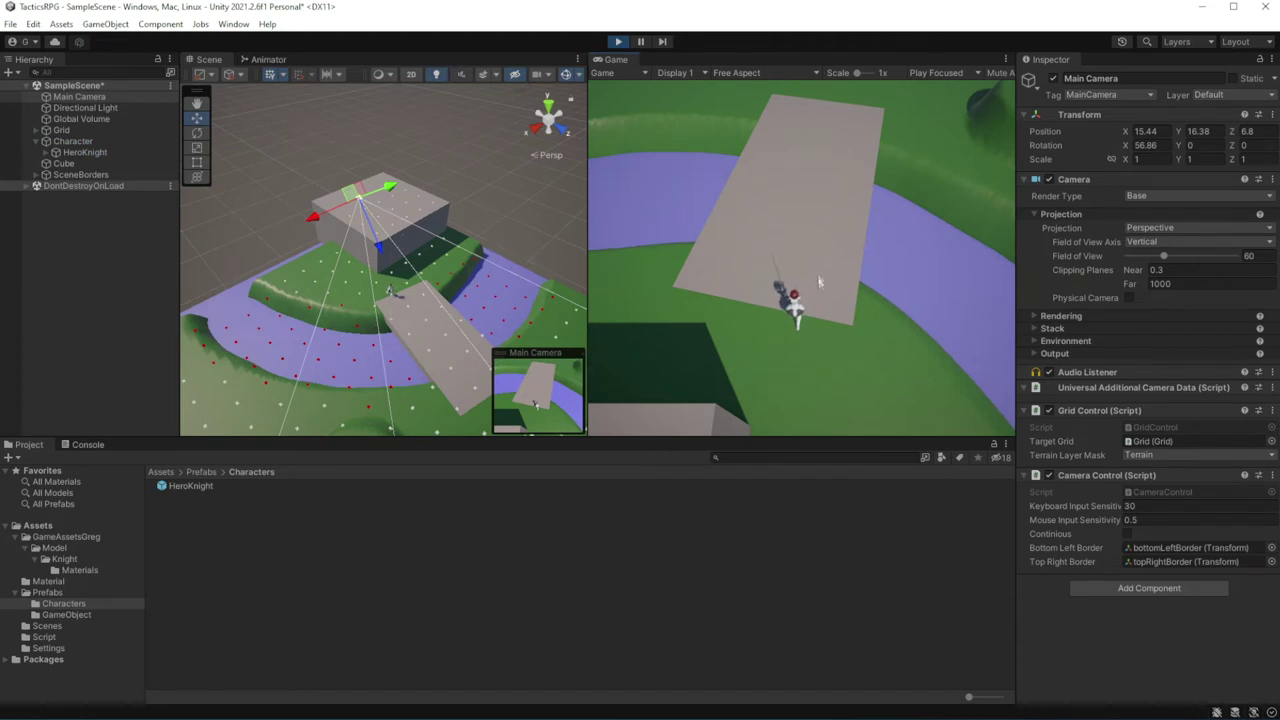
left_click(619, 42)
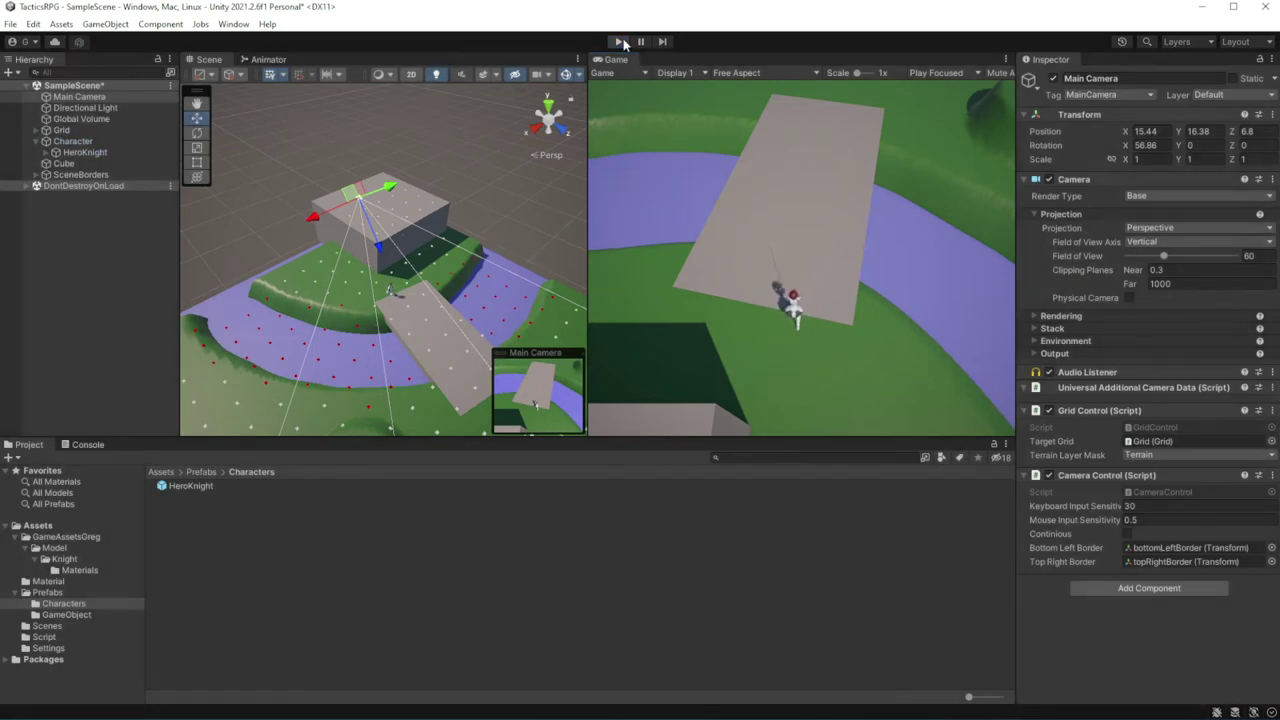
Set the Game view to Play Maximized, test it, then select and frame the knight
left_click(940, 72)
left_click(950, 100)
key("ctrl+p")
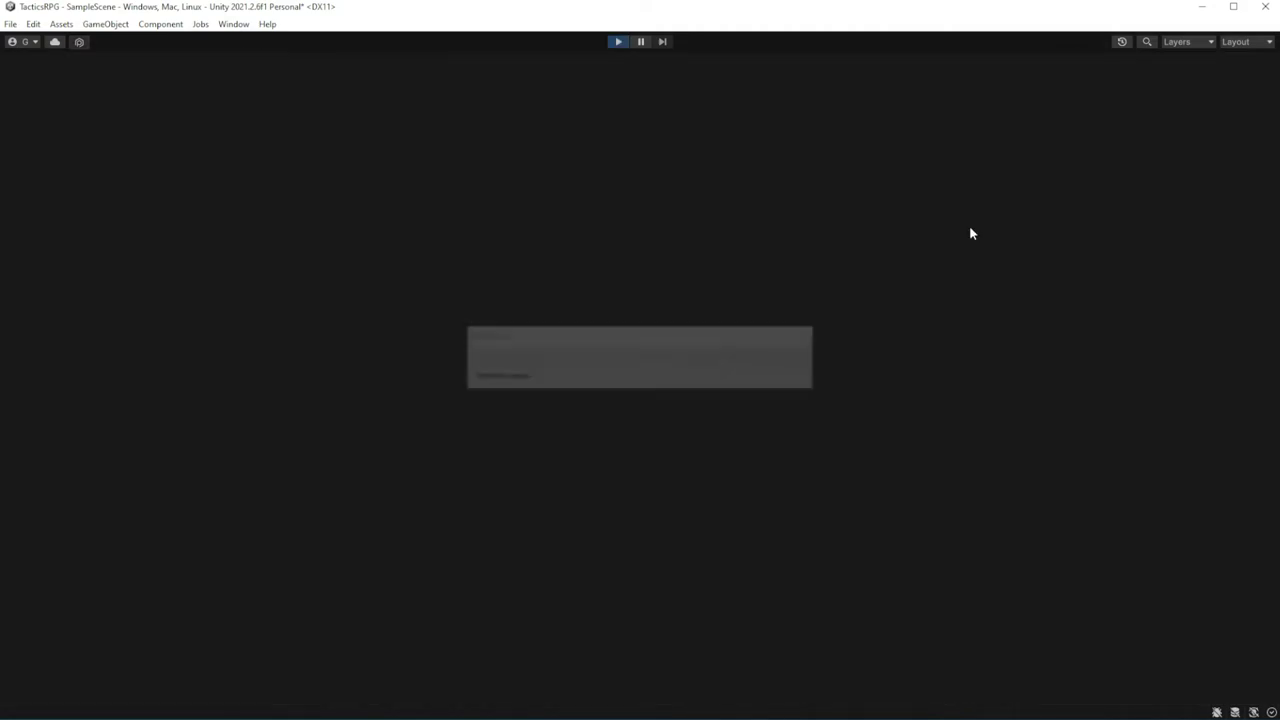
key("ctrl+p")
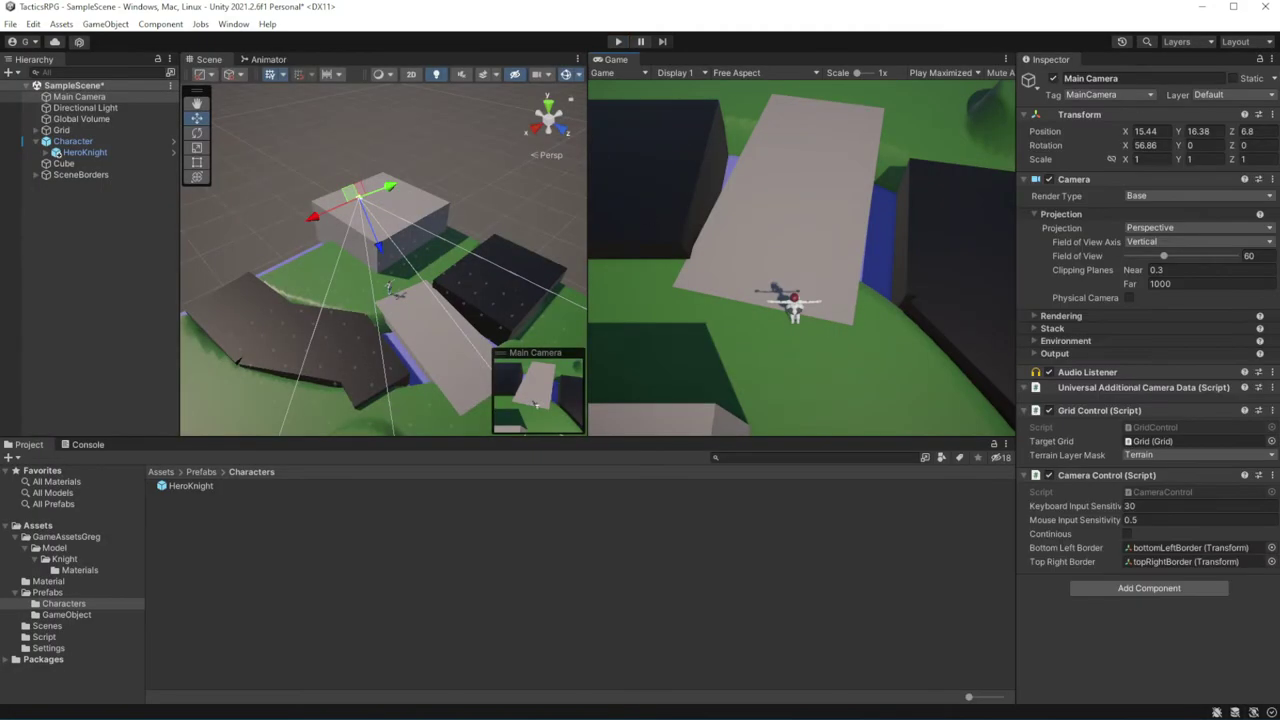
left_click(389, 288)
key("f")
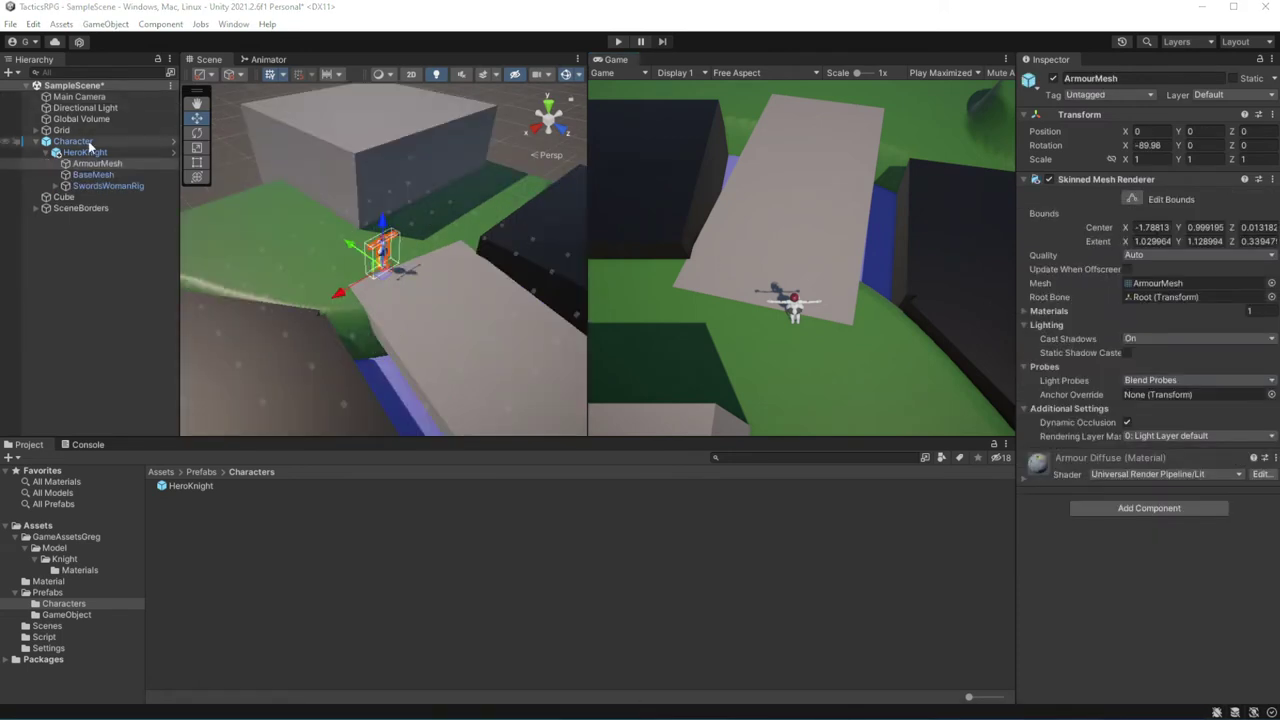
Select the Character object and open its GridObject script in the code editor
left_click(89, 142)
left_click(47, 152)
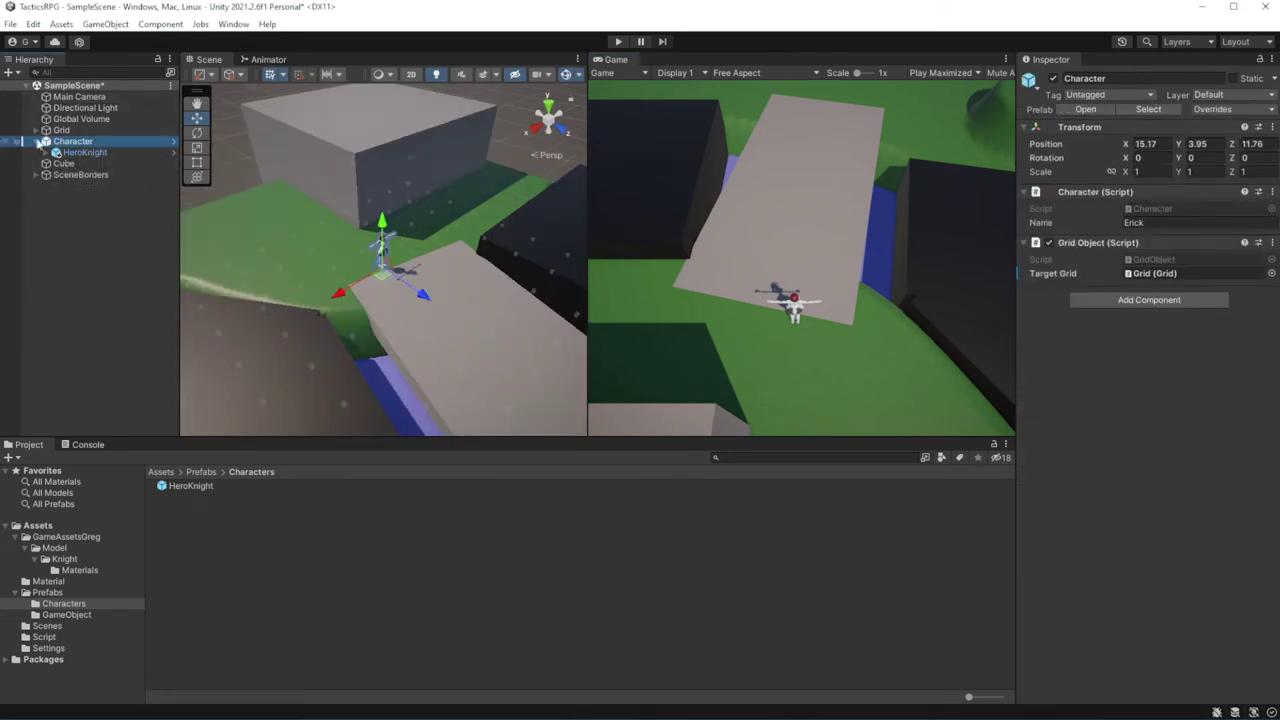
double_click(1163, 261)
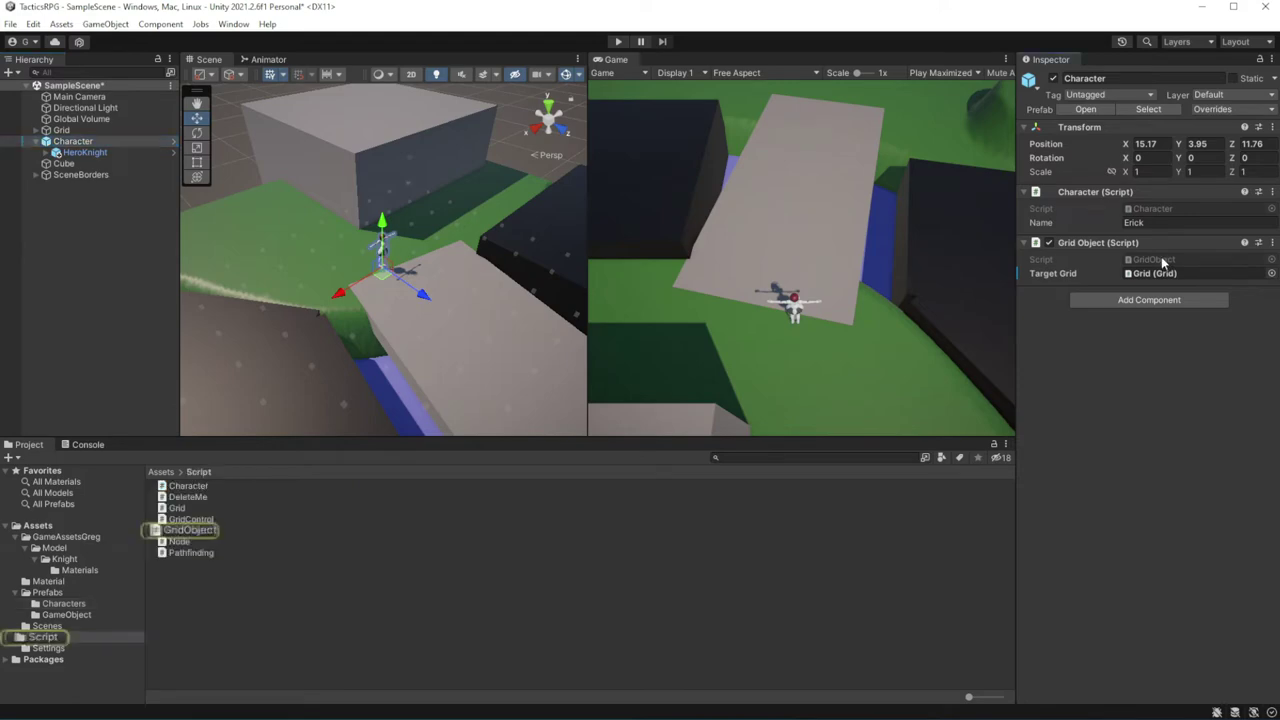
key("alt+Tab")
Set the Character's Name field to 'Emily' and reopen the GridObject script
left_click(1111, 222)
type("Emil")
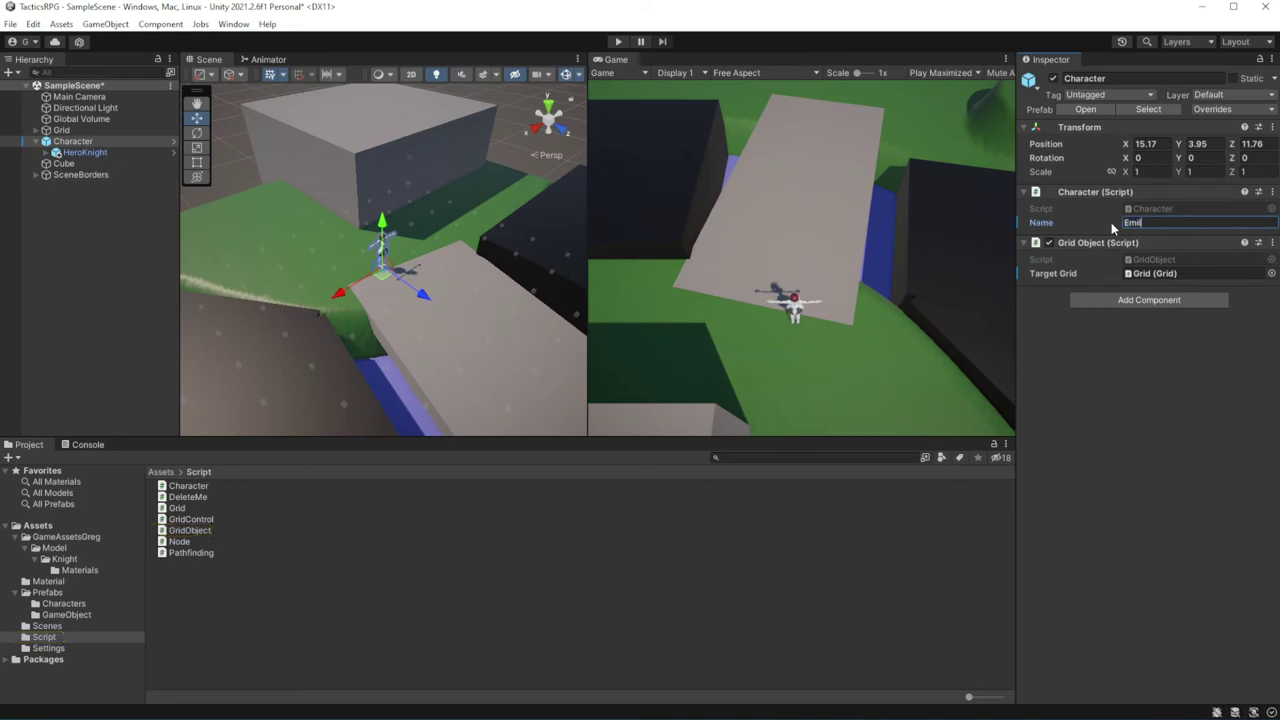
type("y")
left_click(1142, 434)
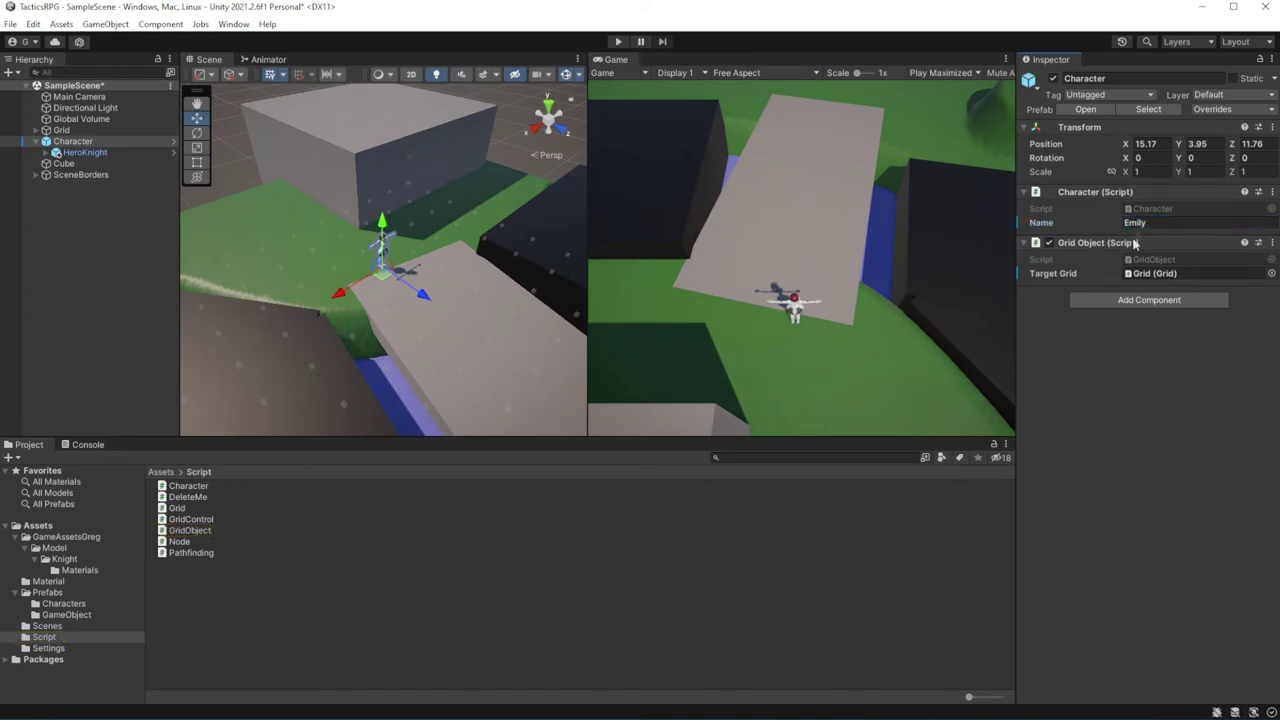
double_click(189, 530)
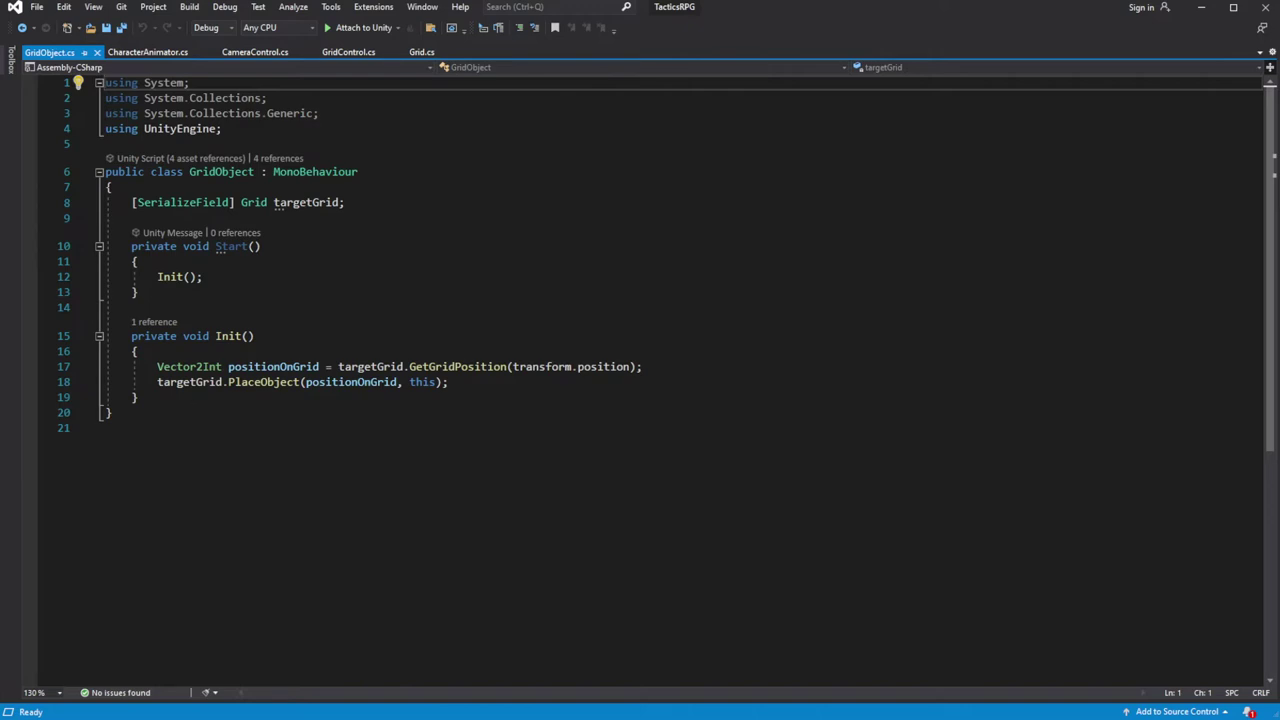
After PlaceObject in Init, store targetGrid.GetWorldPosition(positionOnGrid…, true) in Vector3 pos and add 'transform.position = pos;'
left_click(449, 382)
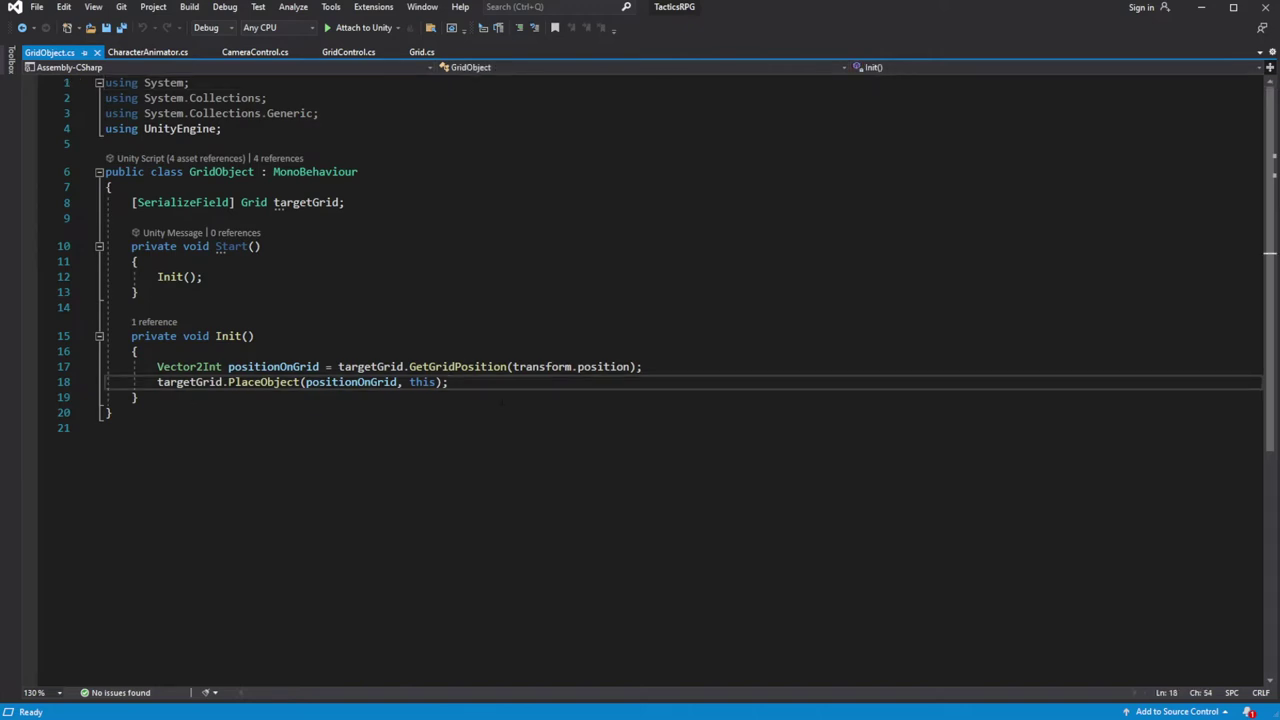
key("Return")
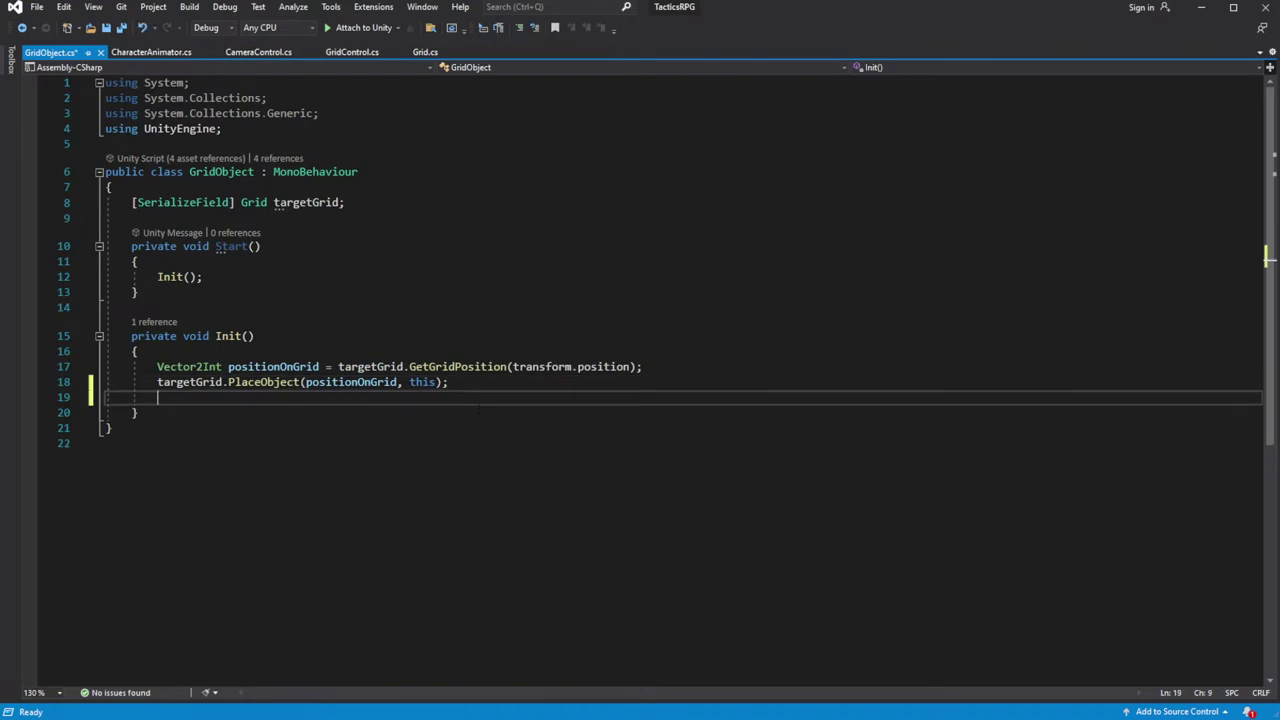
type("targetGrid.GetWpo")
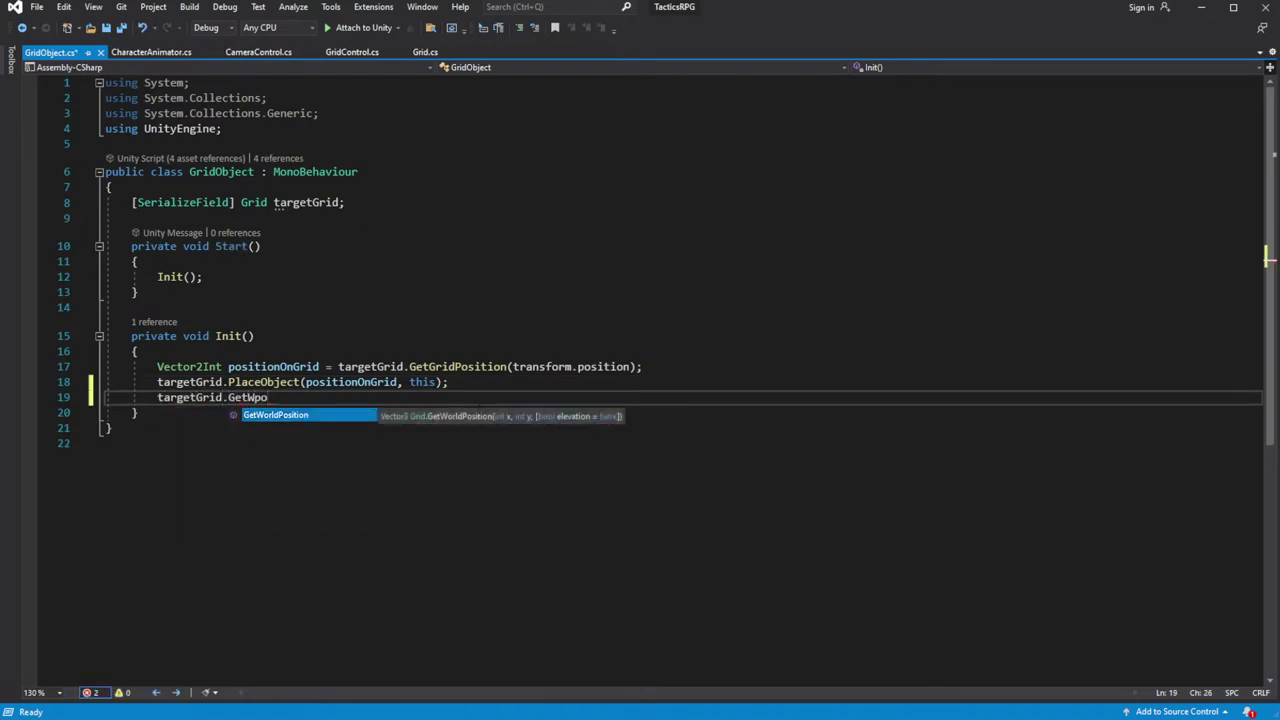
type("(")
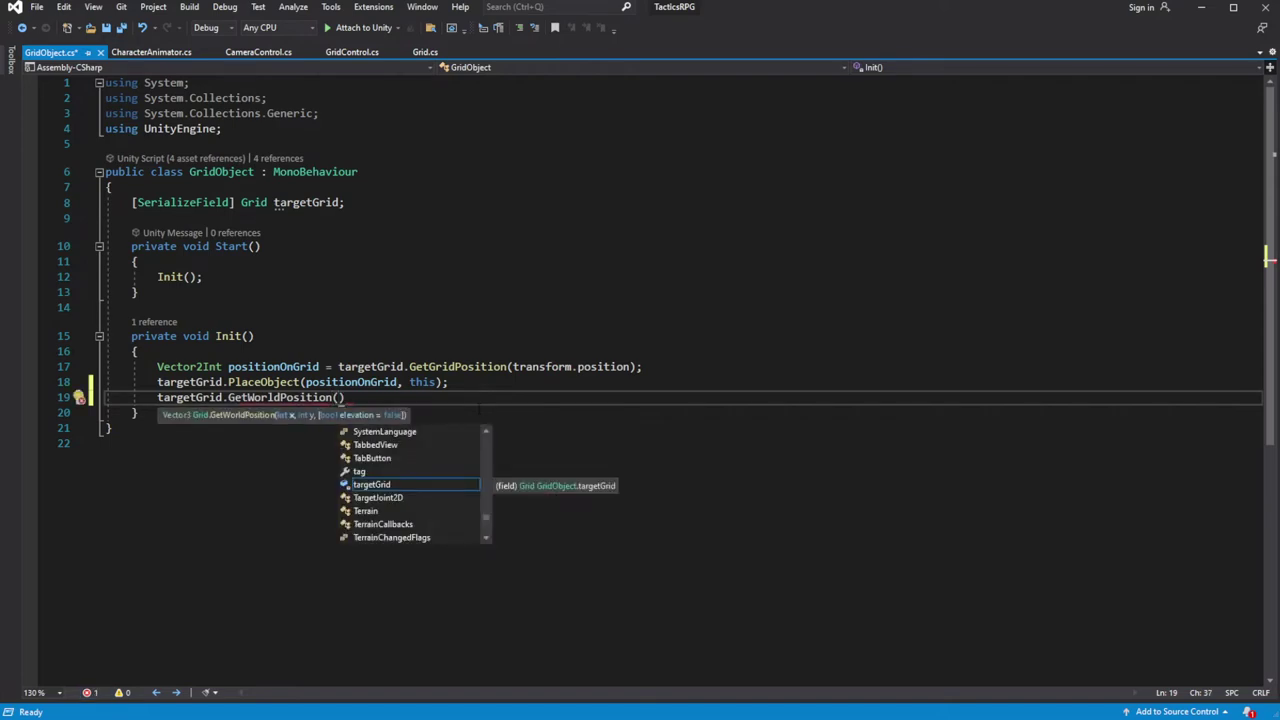
type("positionOnGrid")
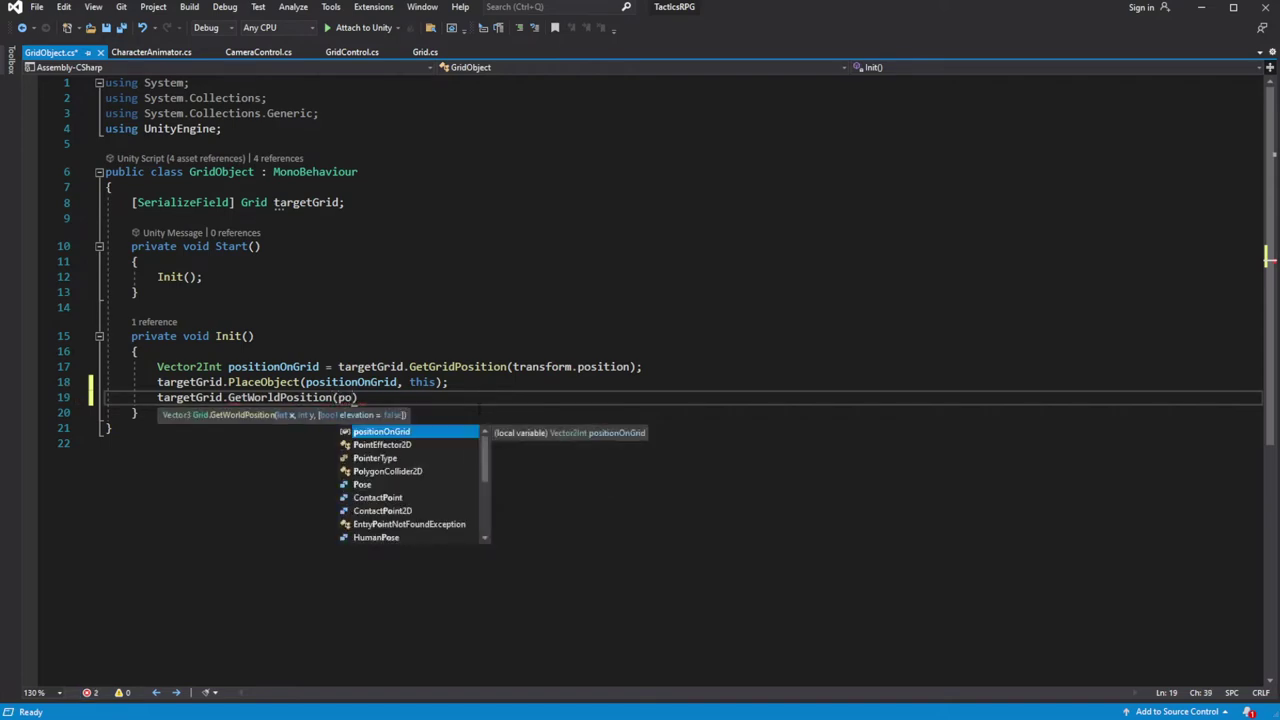
type(".xm")
type(", positionOnGrid.y")
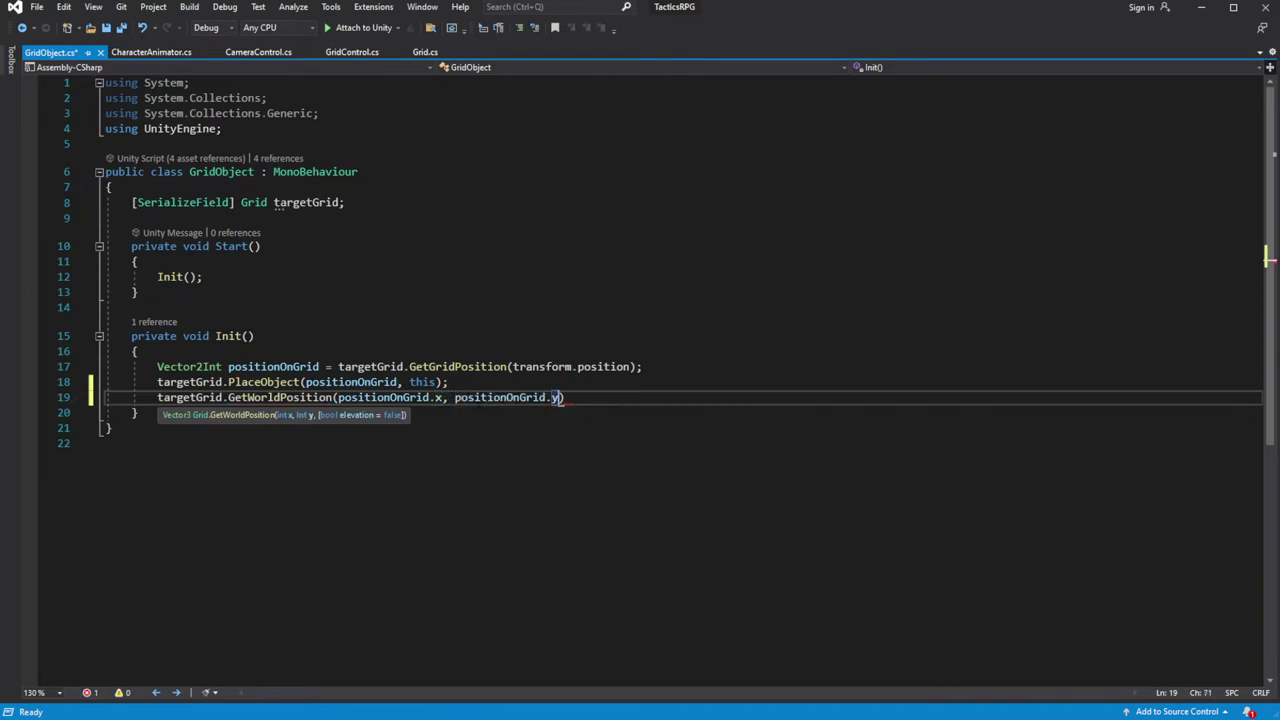
type(", true);")
key("ctrl+s")
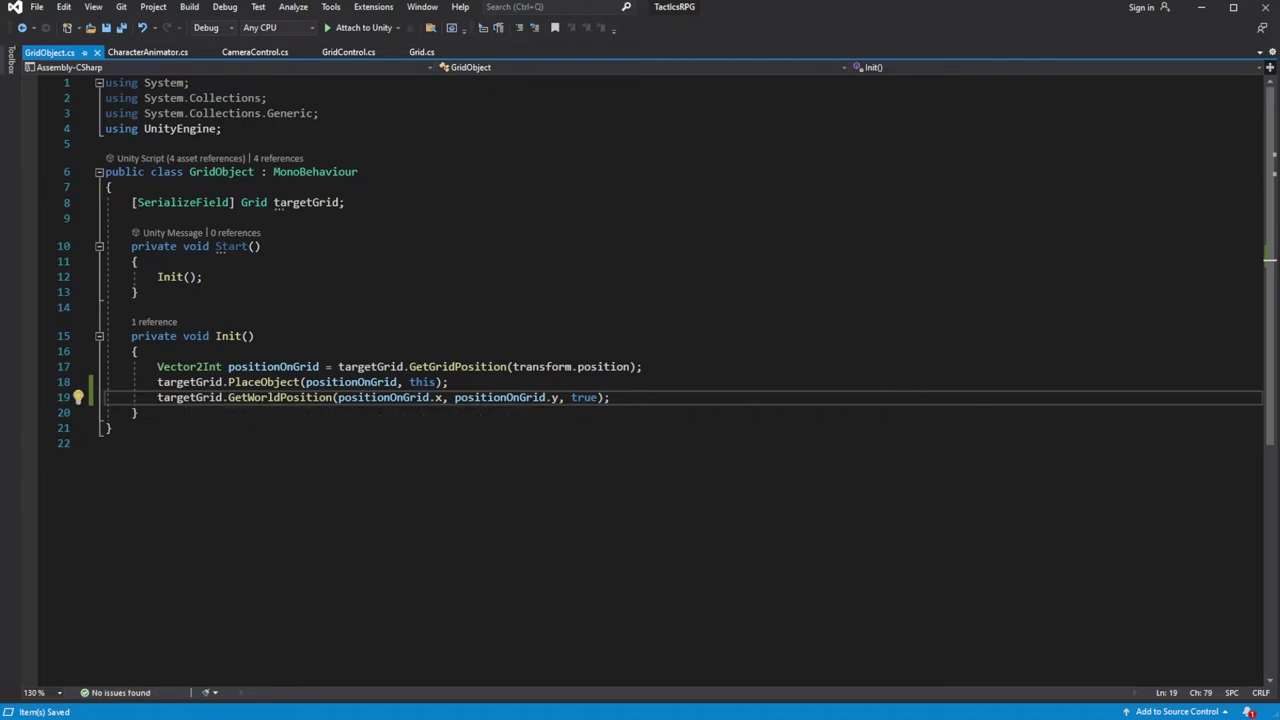
type("Vector3 po")
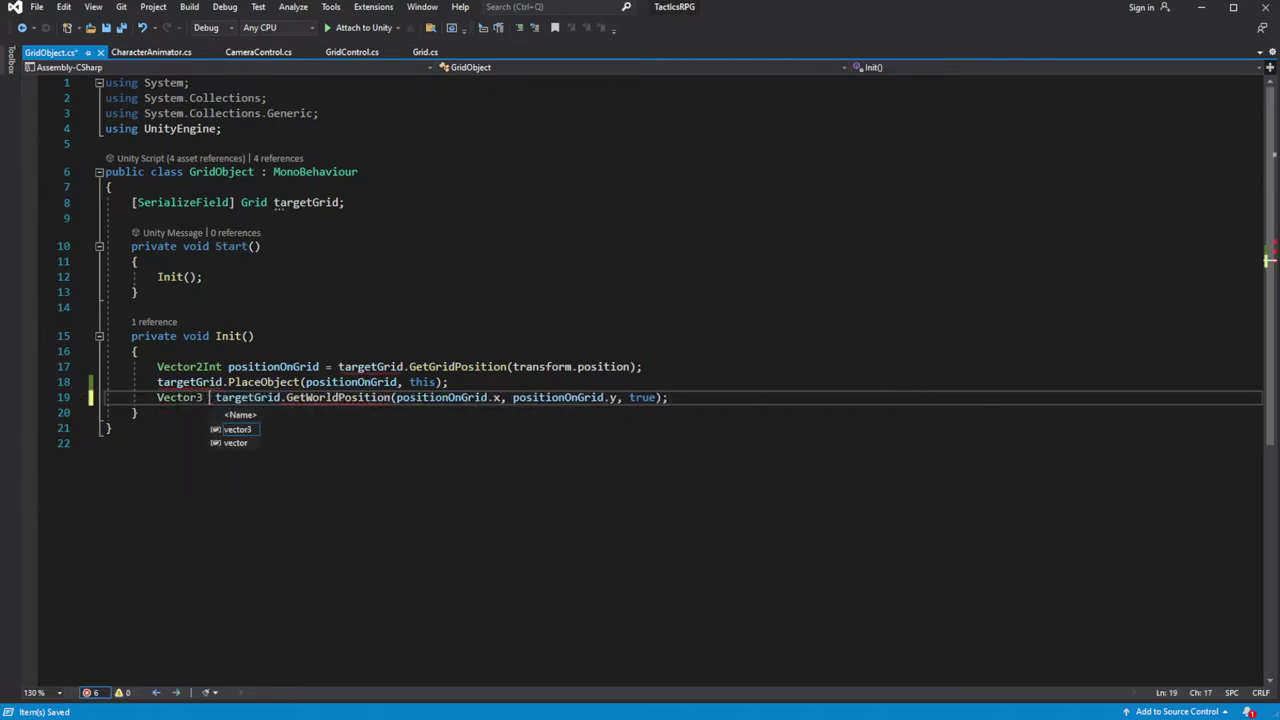
type("s =")
key("End")
key("Return")
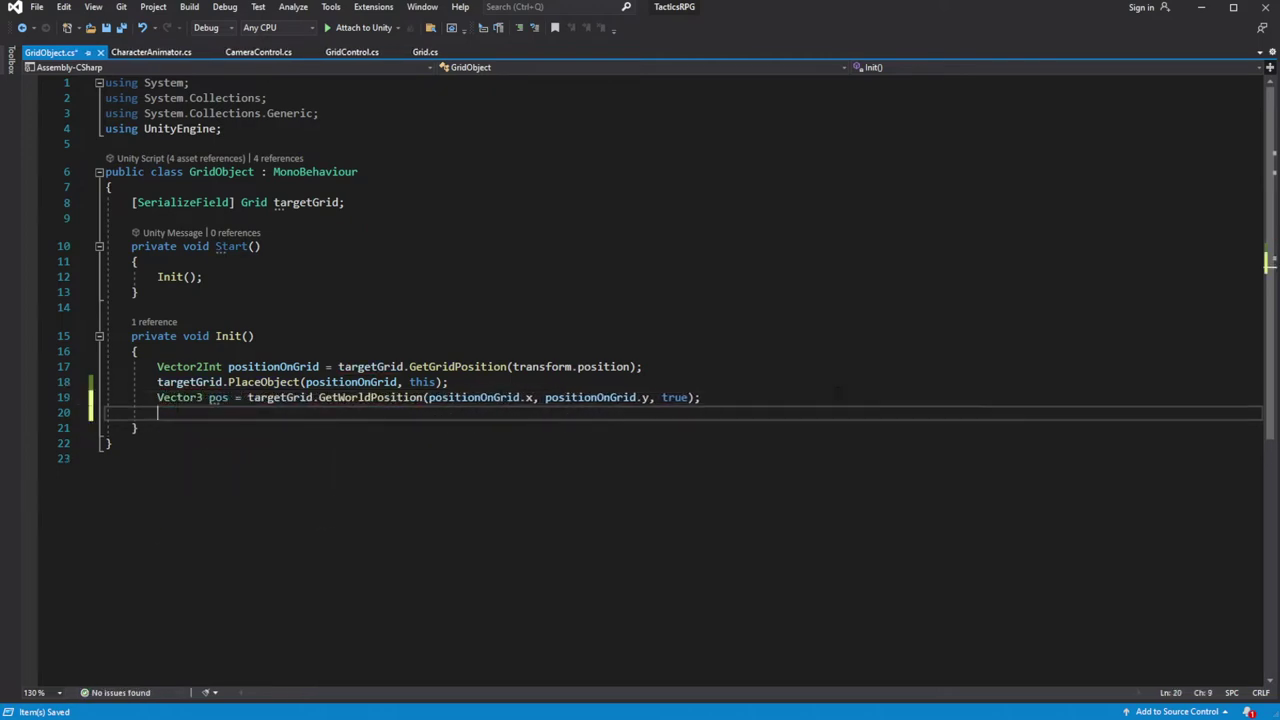
type("transform.position = pos;")
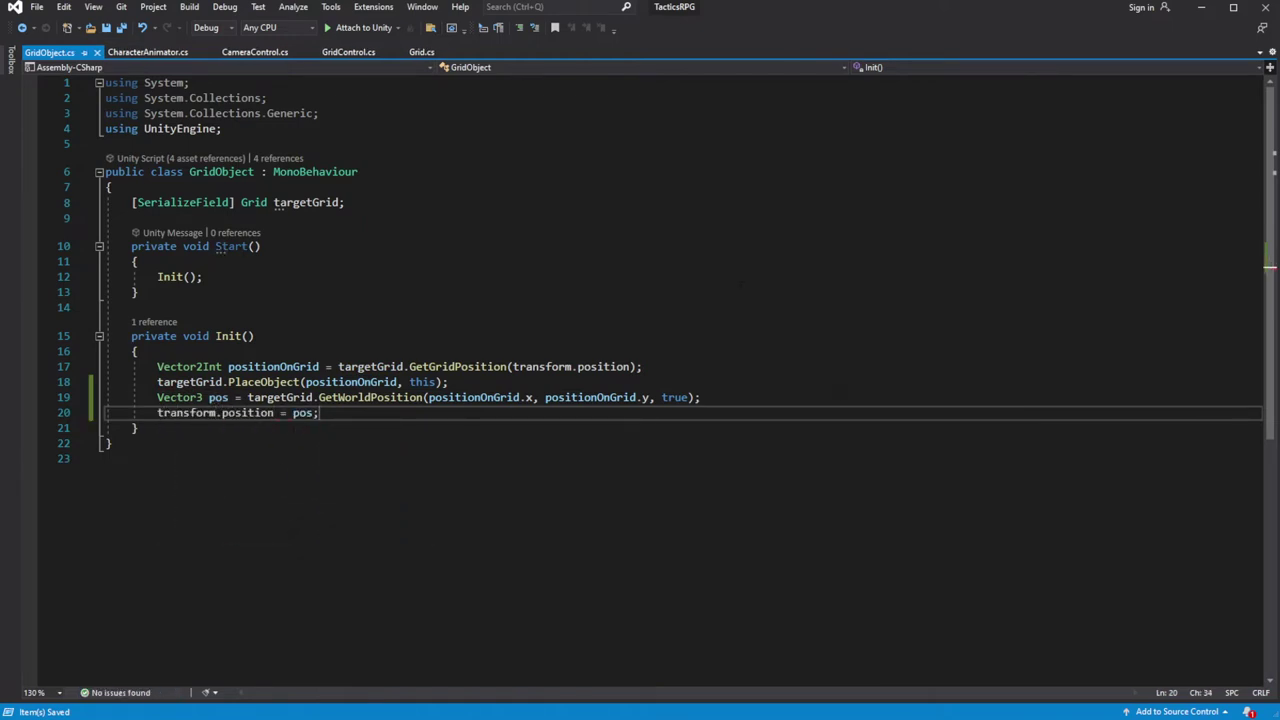
left_click(1202, 9)
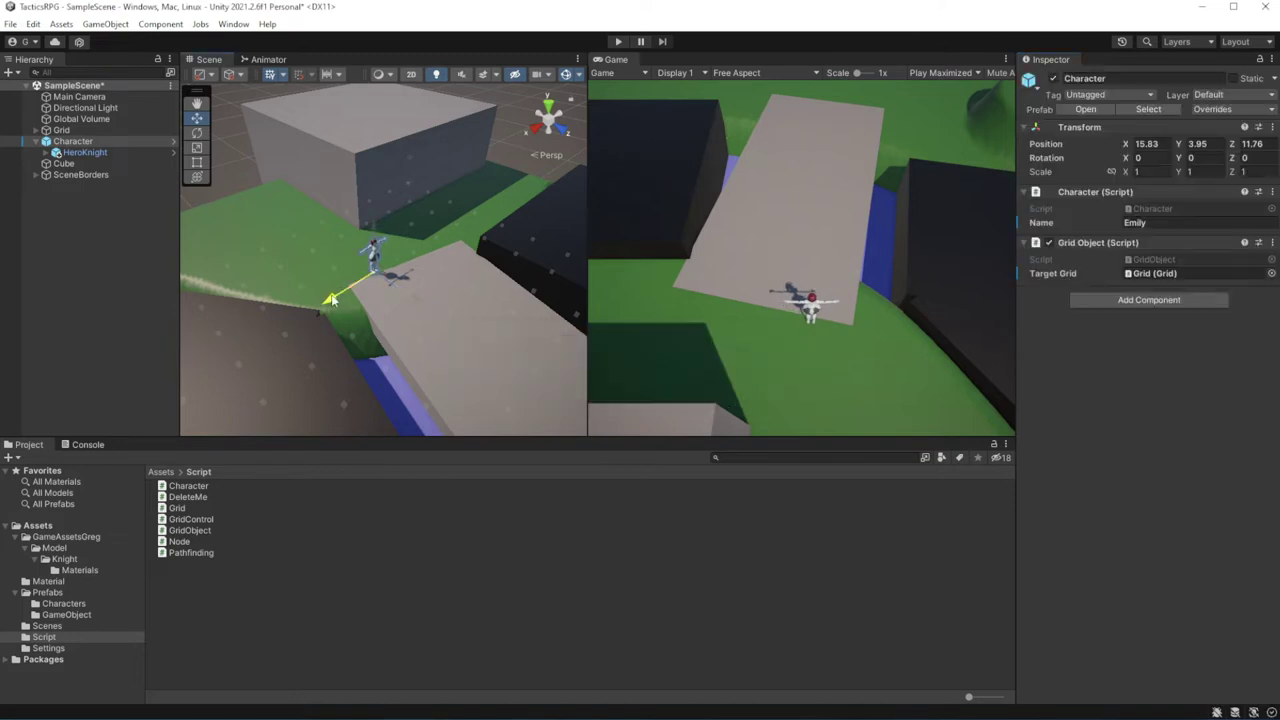
Play-test the snapping twice, then switch the Game view from Play Maximized to Play Focused
left_click(621, 41)
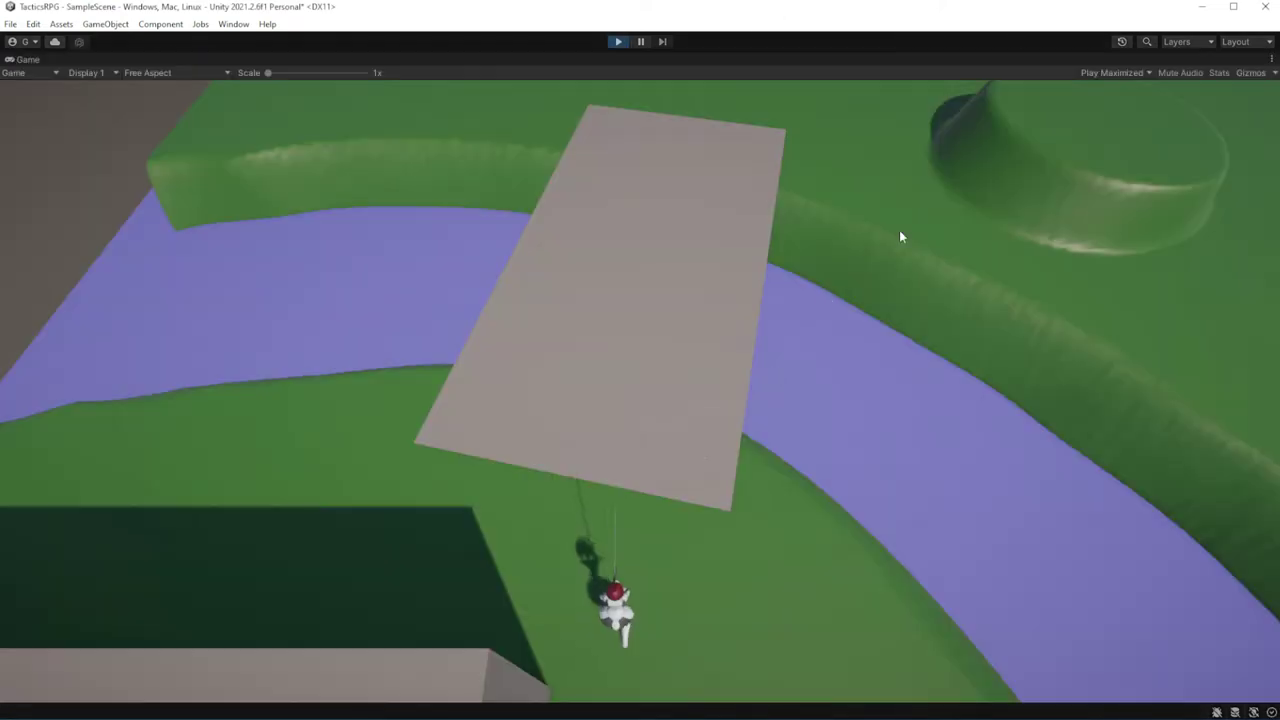
left_click(618, 41)
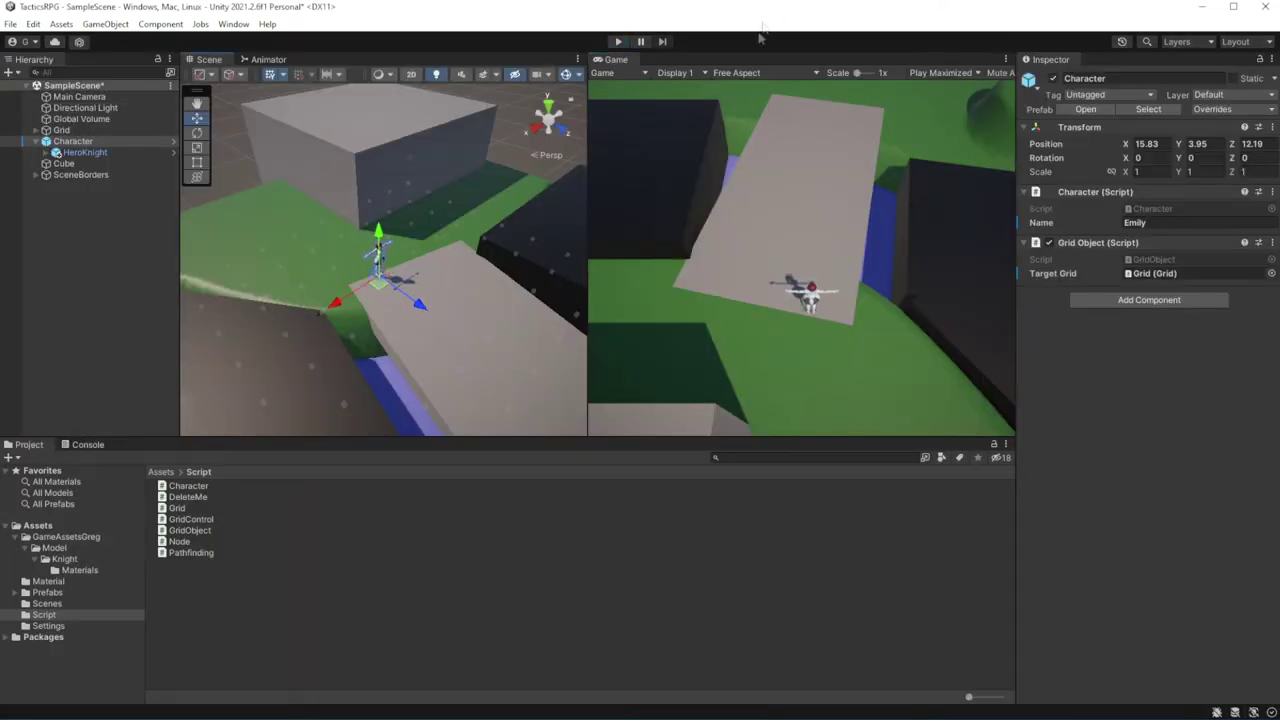
left_click(619, 41)
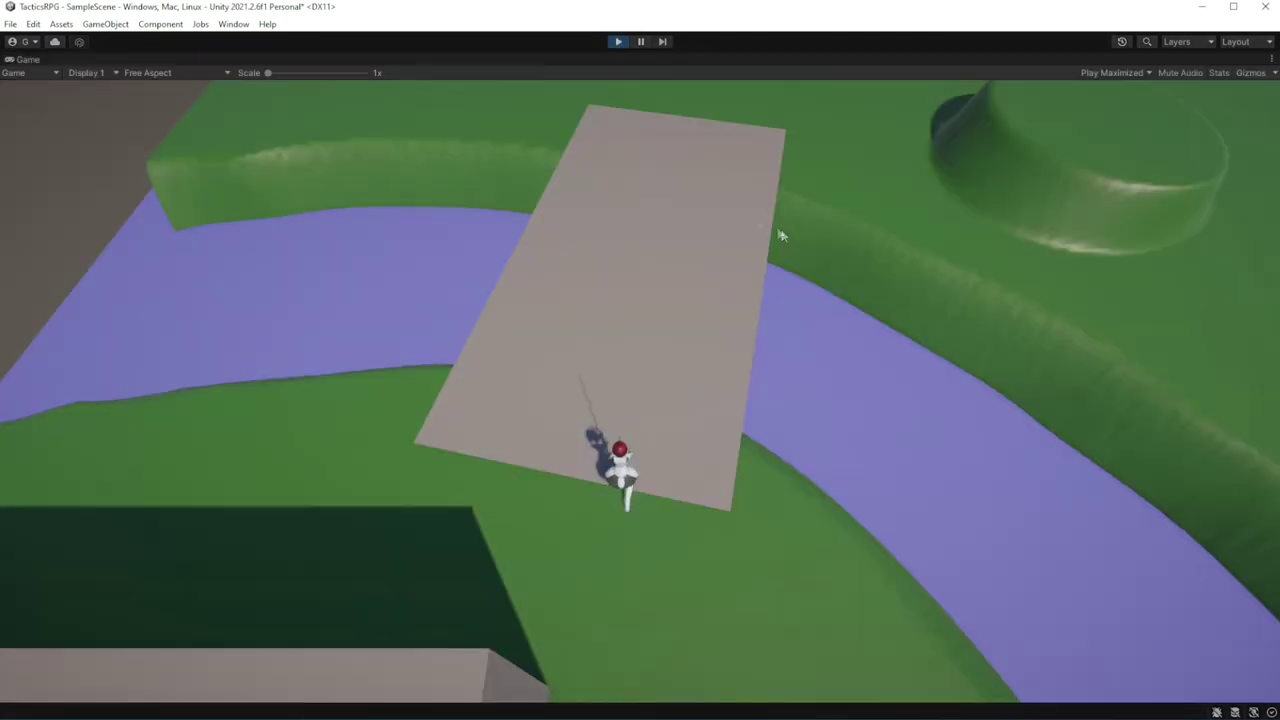
left_click(618, 41)
left_click(940, 73)
left_click(952, 87)
left_click(616, 41)
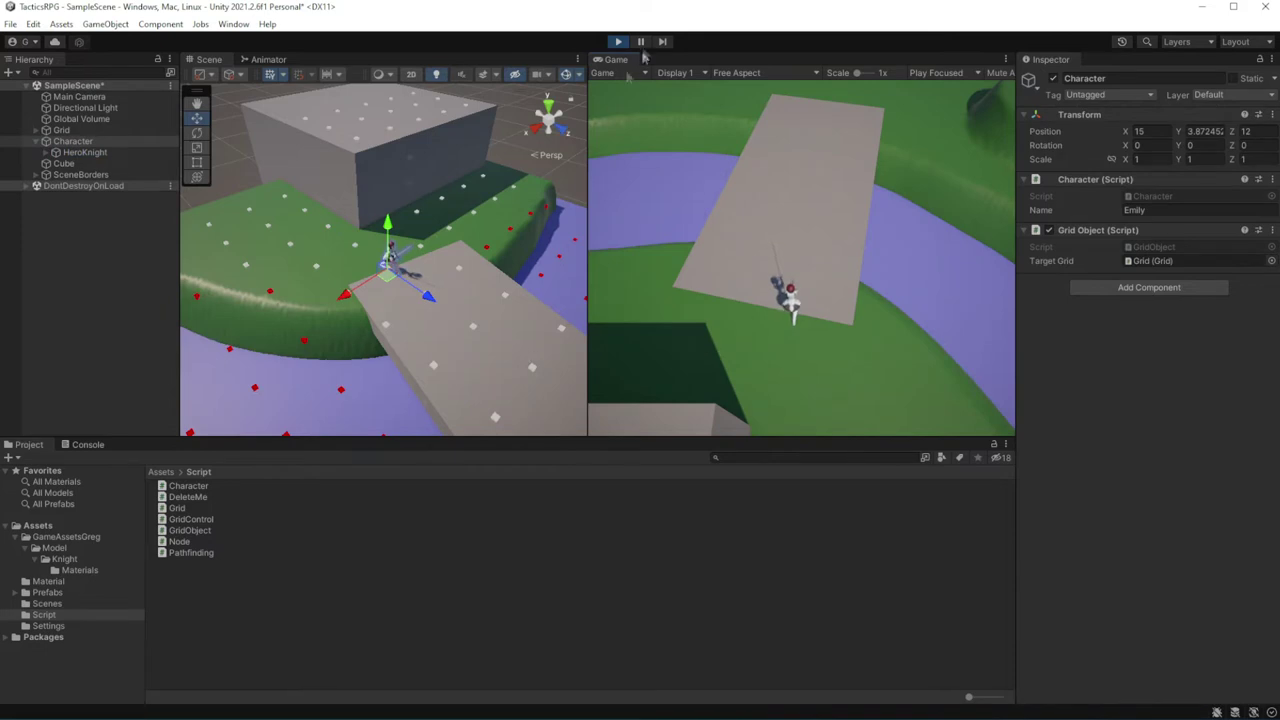
left_click(618, 41)
Nudge the Character along Z and replay to confirm it snaps to X 15, Z 15
left_click(618, 41)
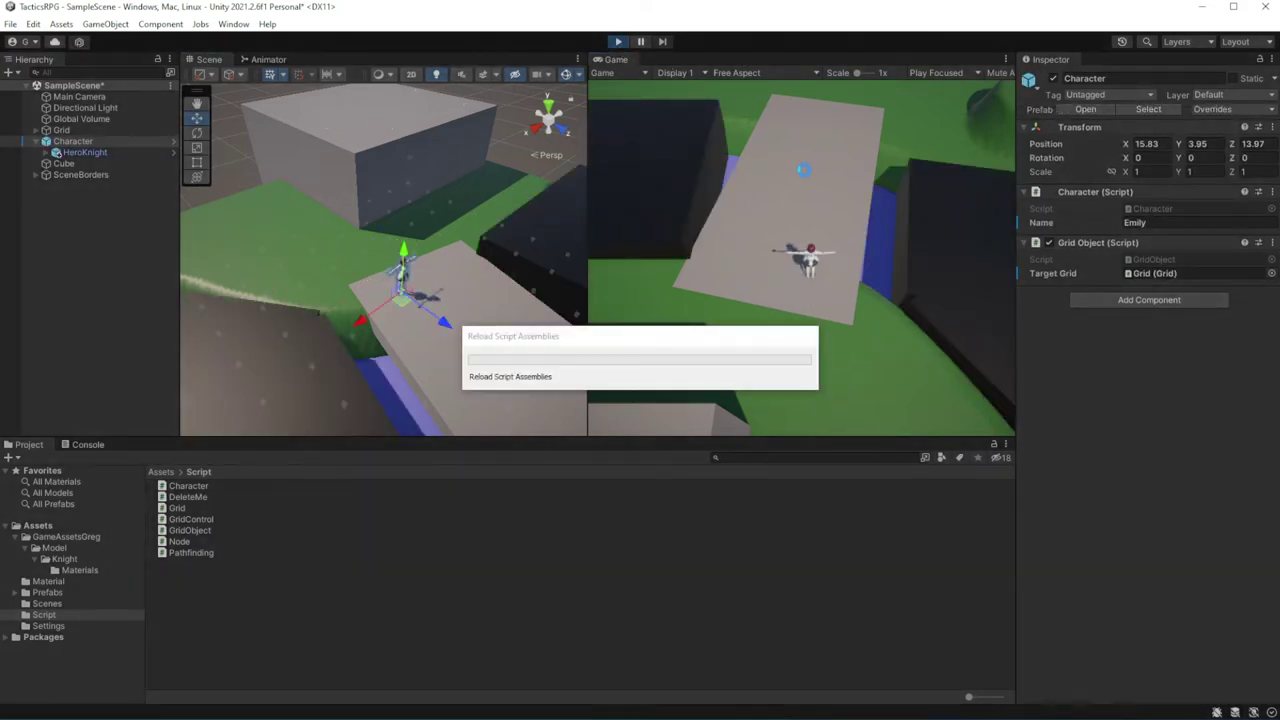
key("ctrl+p")
left_click_drag(445, 322, 453, 331)
key("ctrl+p")
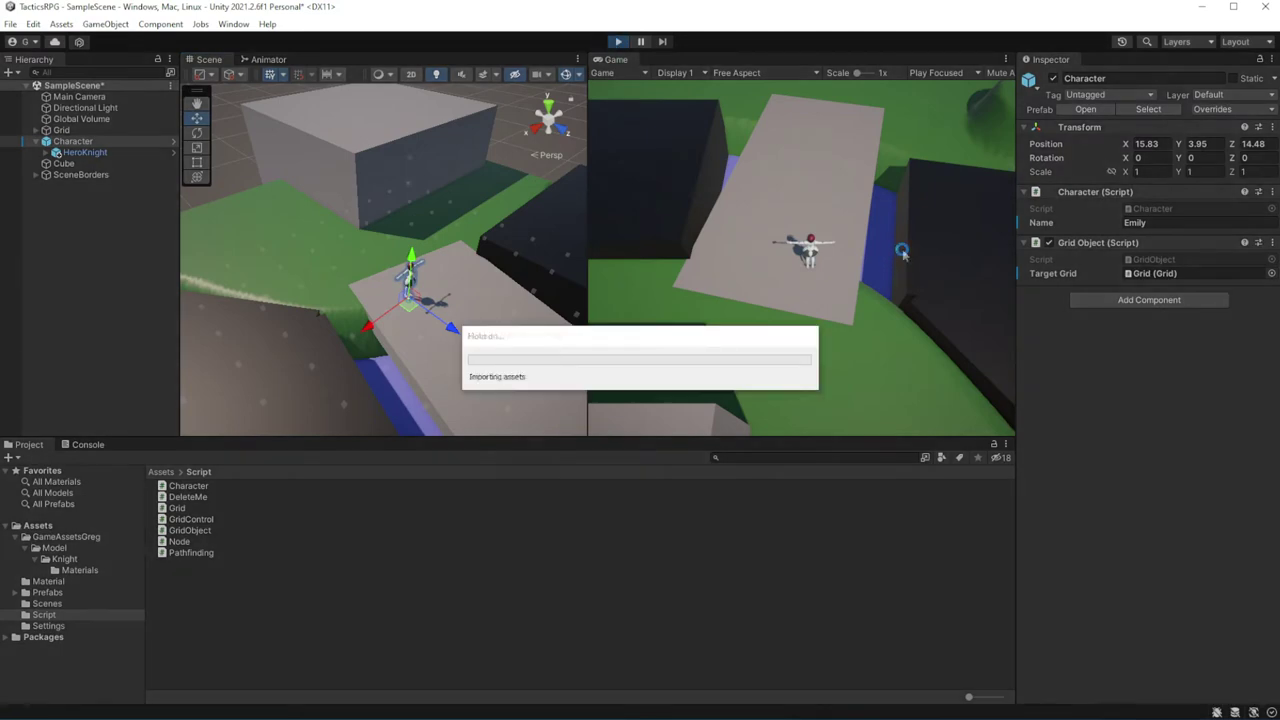
left_click(618, 41)
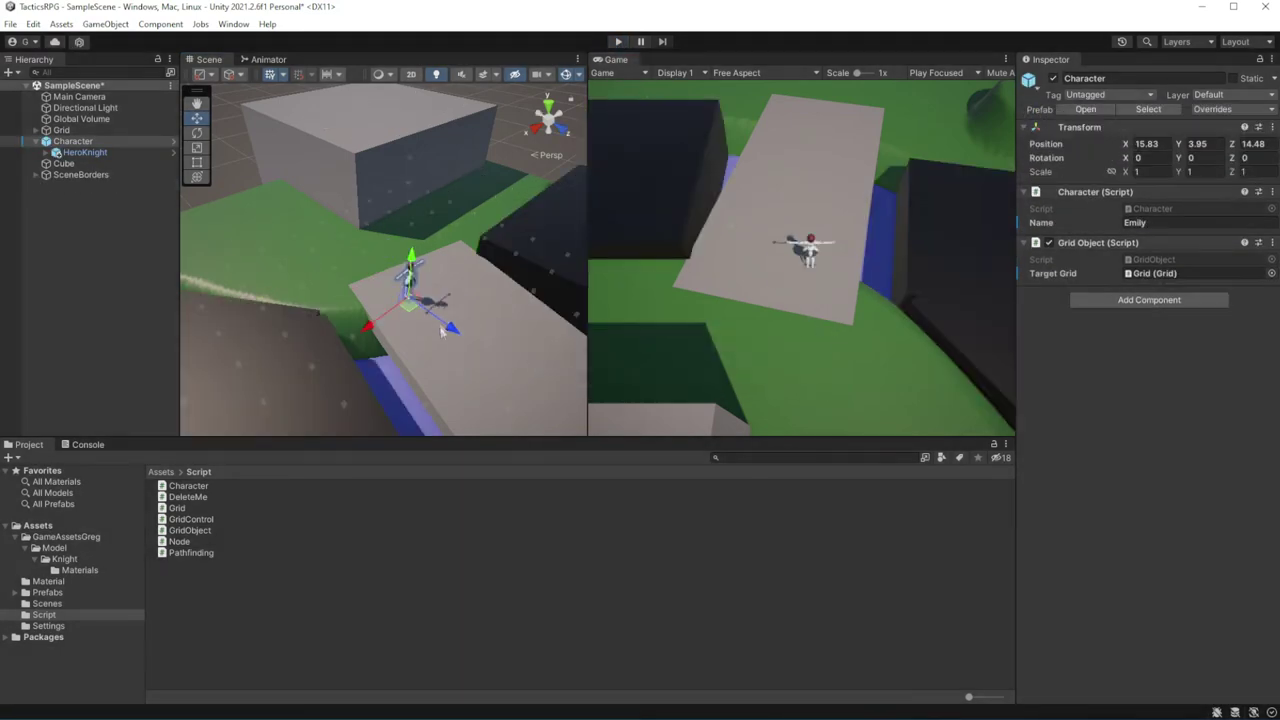
key("ctrl+p")
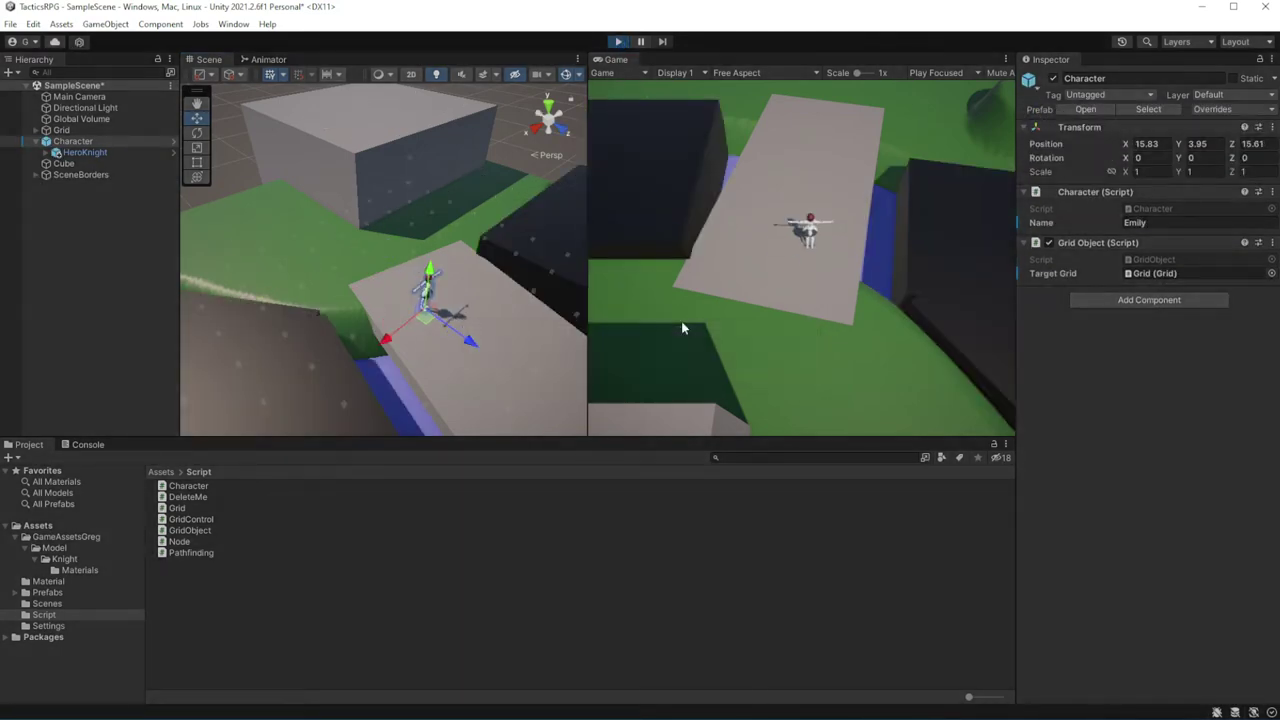
left_click_drag(516, 239, 470, 250, "alt")
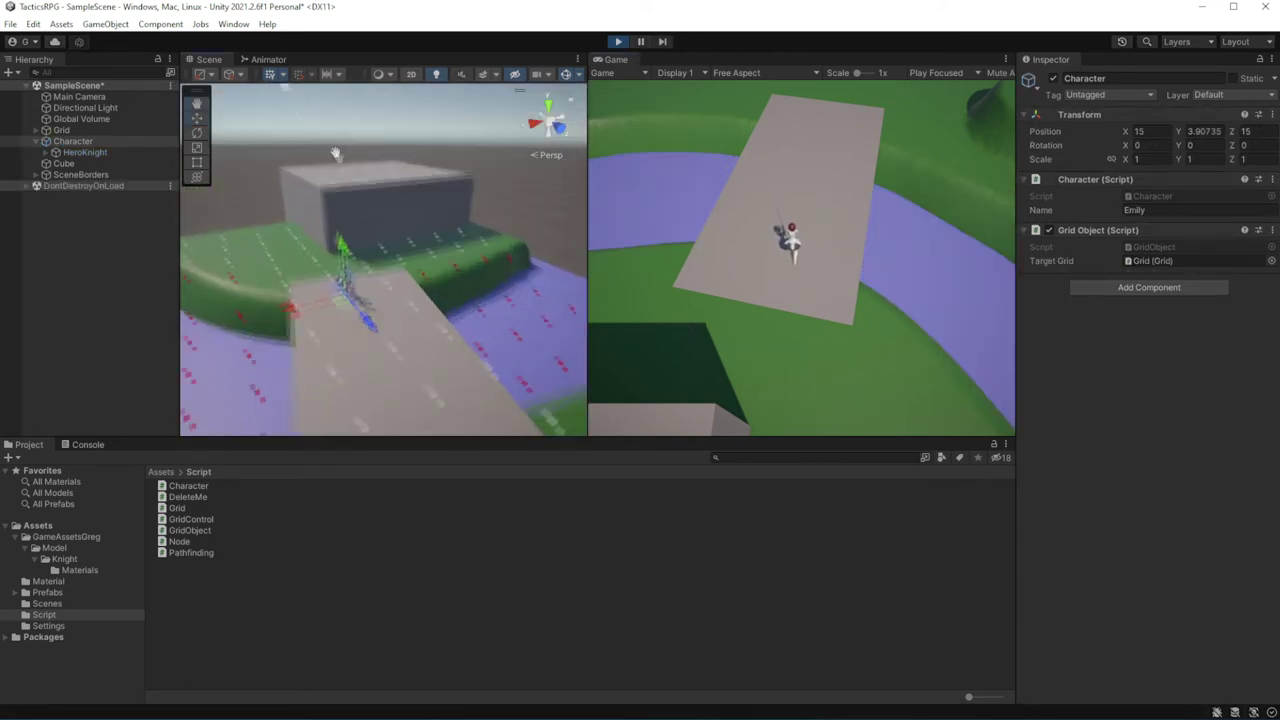
left_click(618, 41)
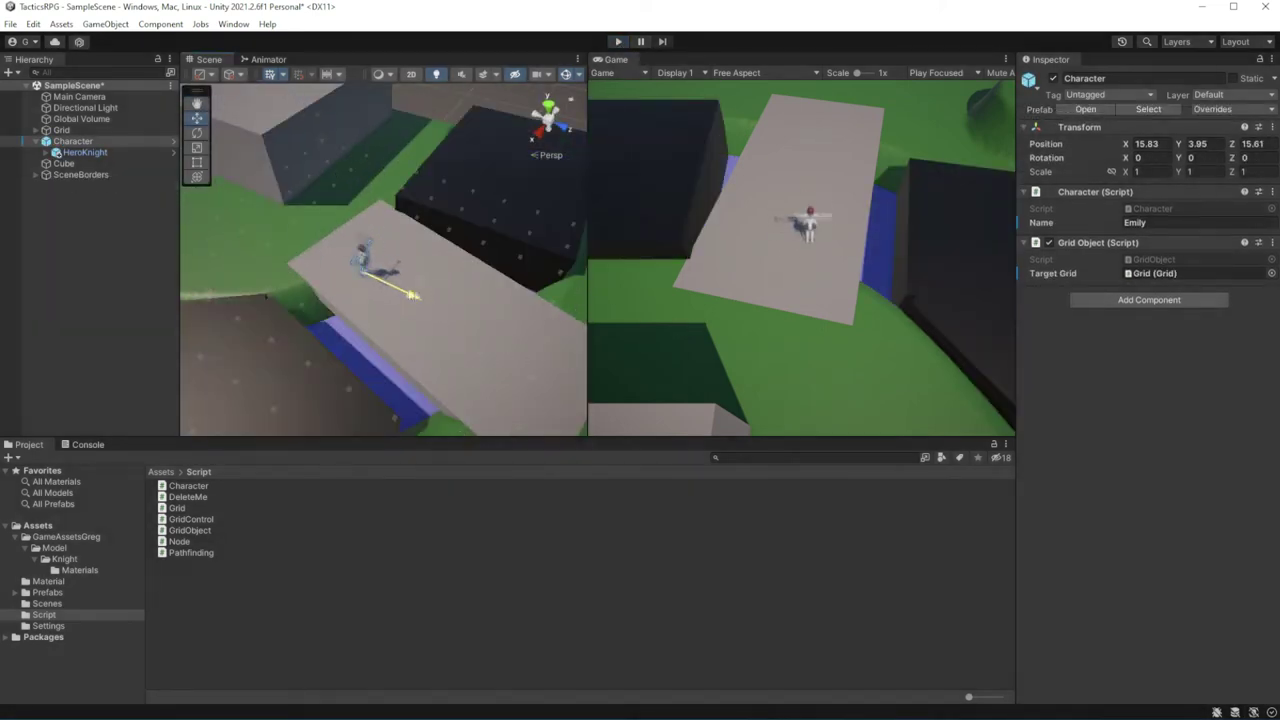
key("alt+Tab")
key("Return")
Add lines subtracting cellSize / 2 from worldPosition.x and worldPosition.z at the top of GetGridPosition
type("worl")
key("Tab")
type("e")
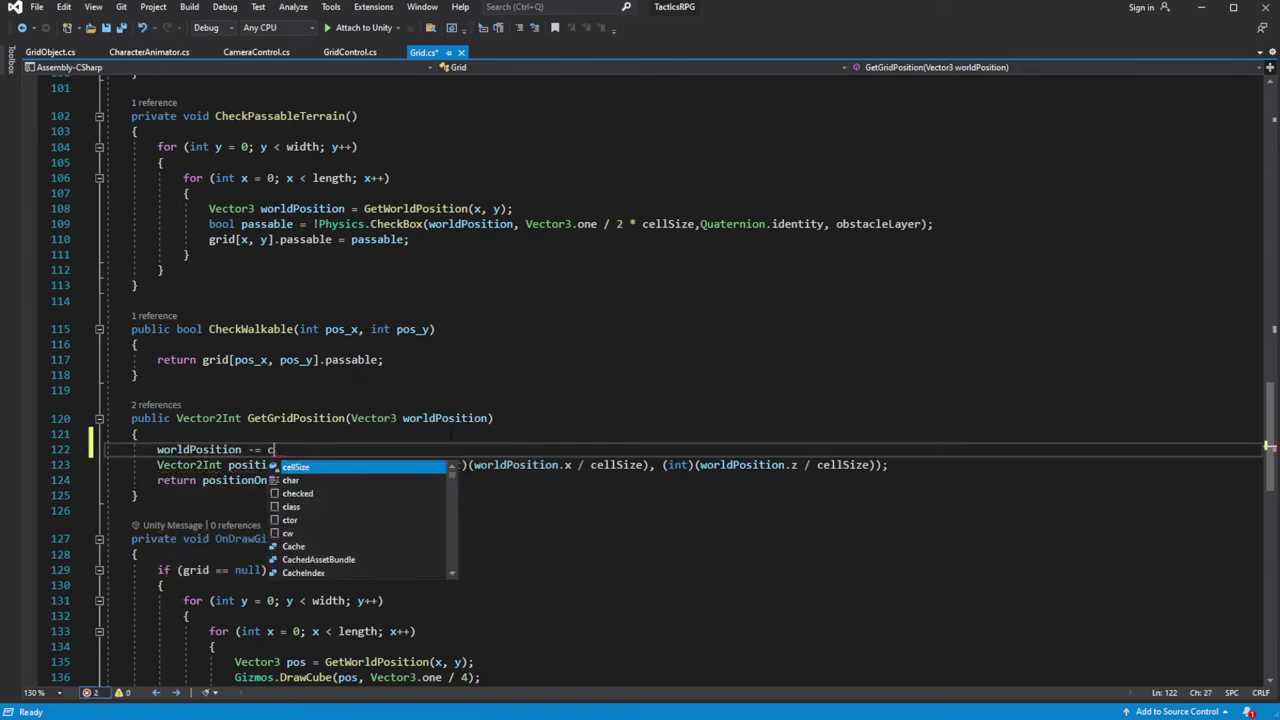
key("Tab")
type("/ 2;")
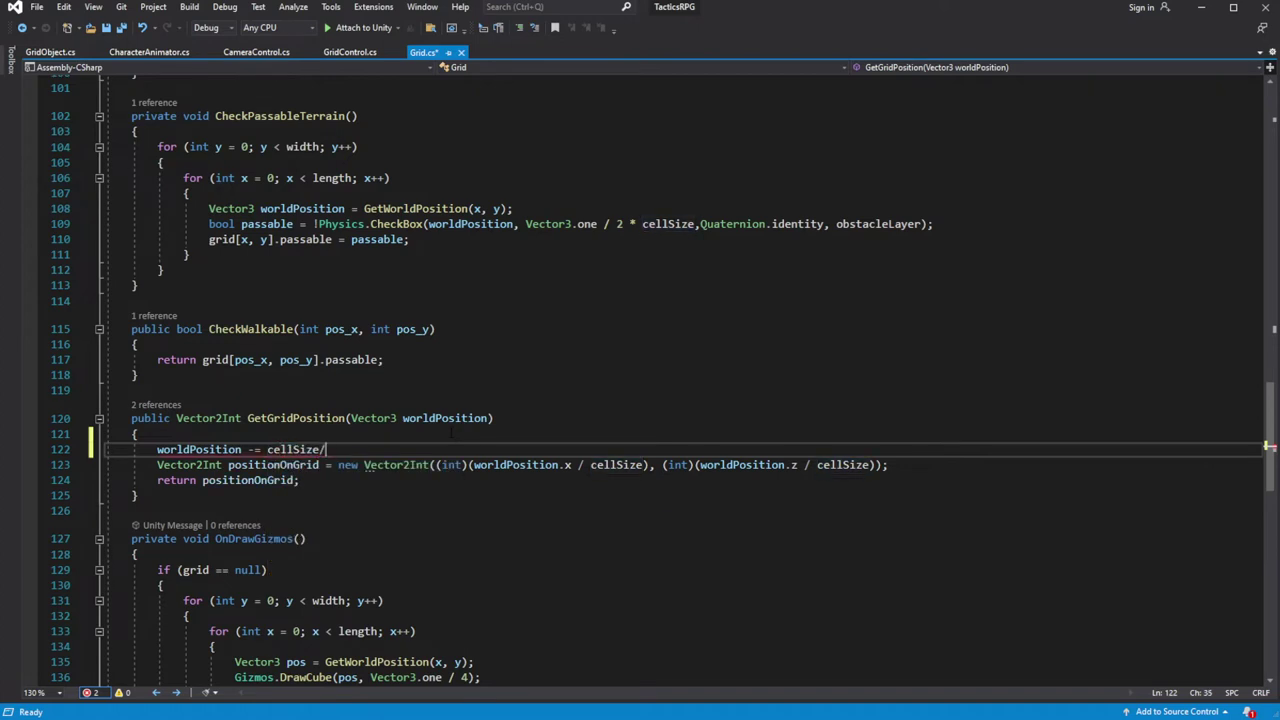
key("ctrl+s")
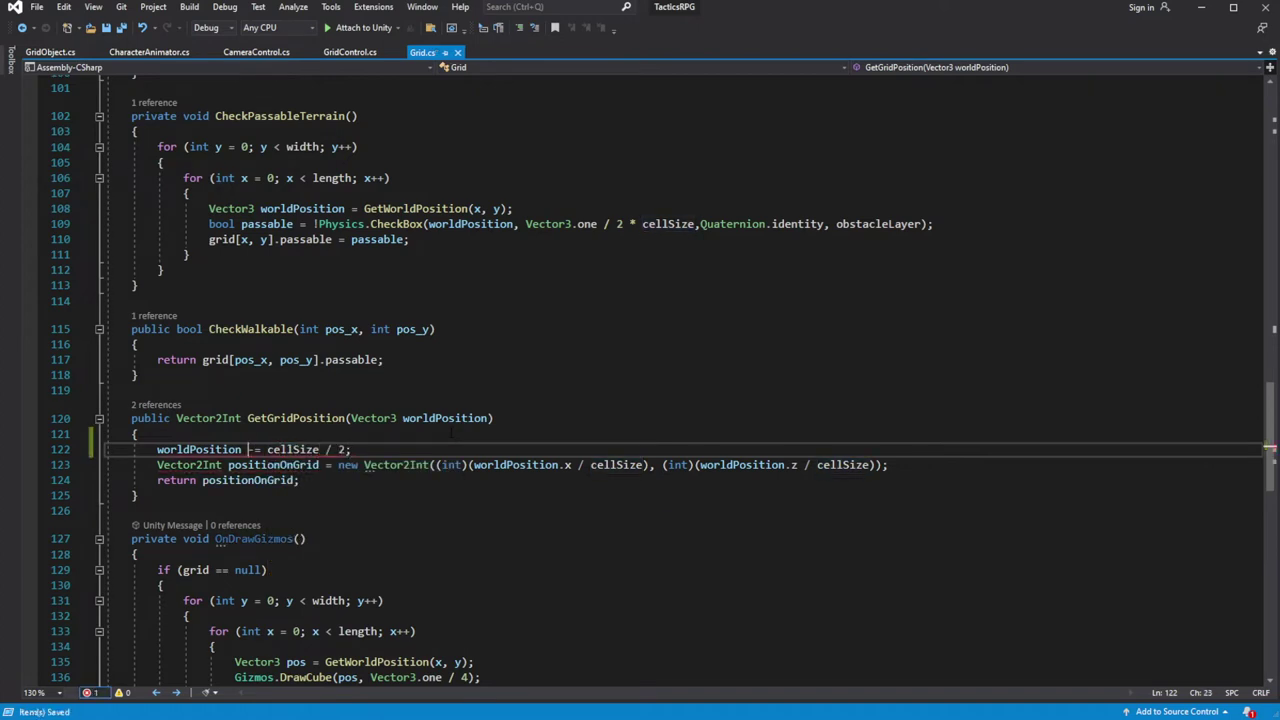
type(".x")
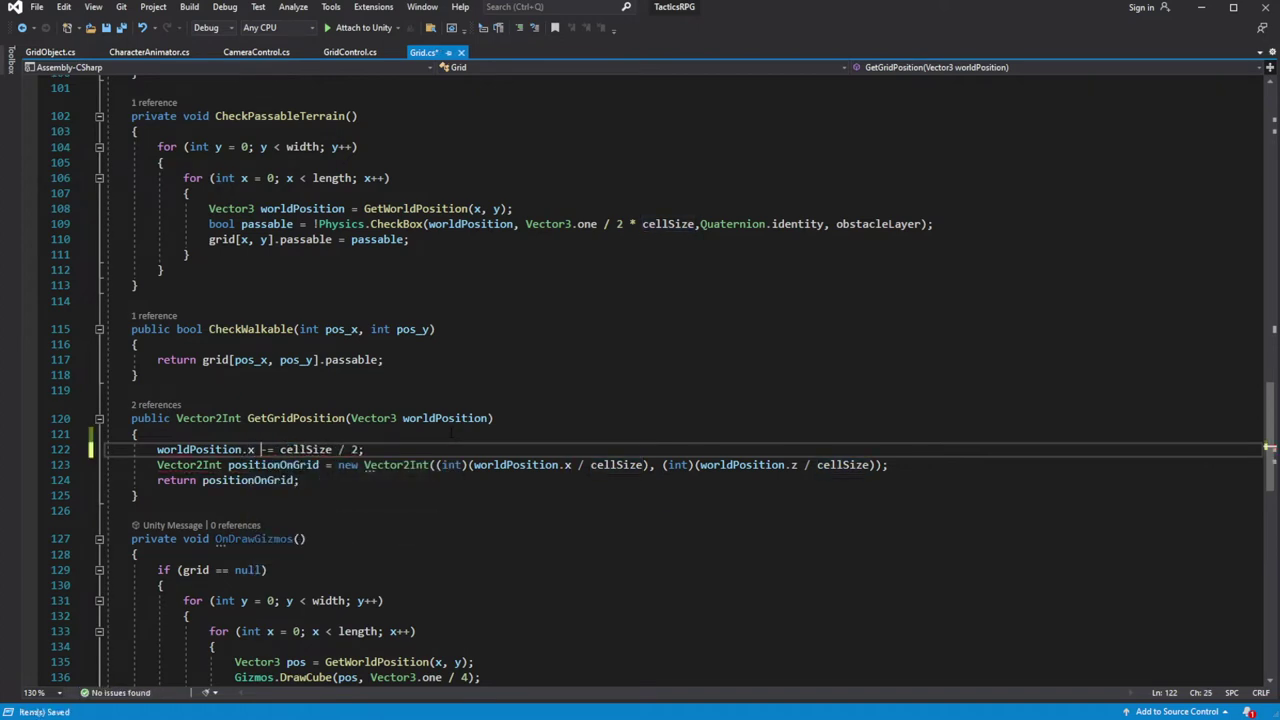
key("Return")
type("wo")
key("Tab")
type(".z -")
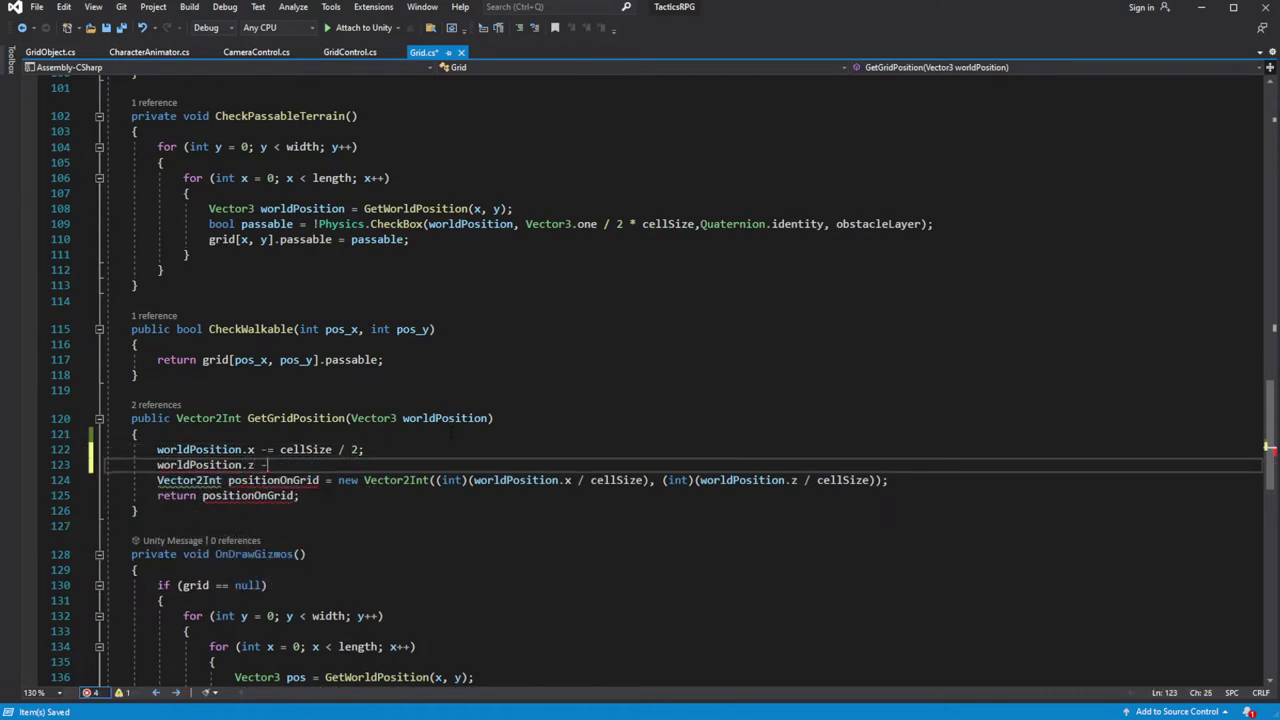
type("= cellSize / 2;")
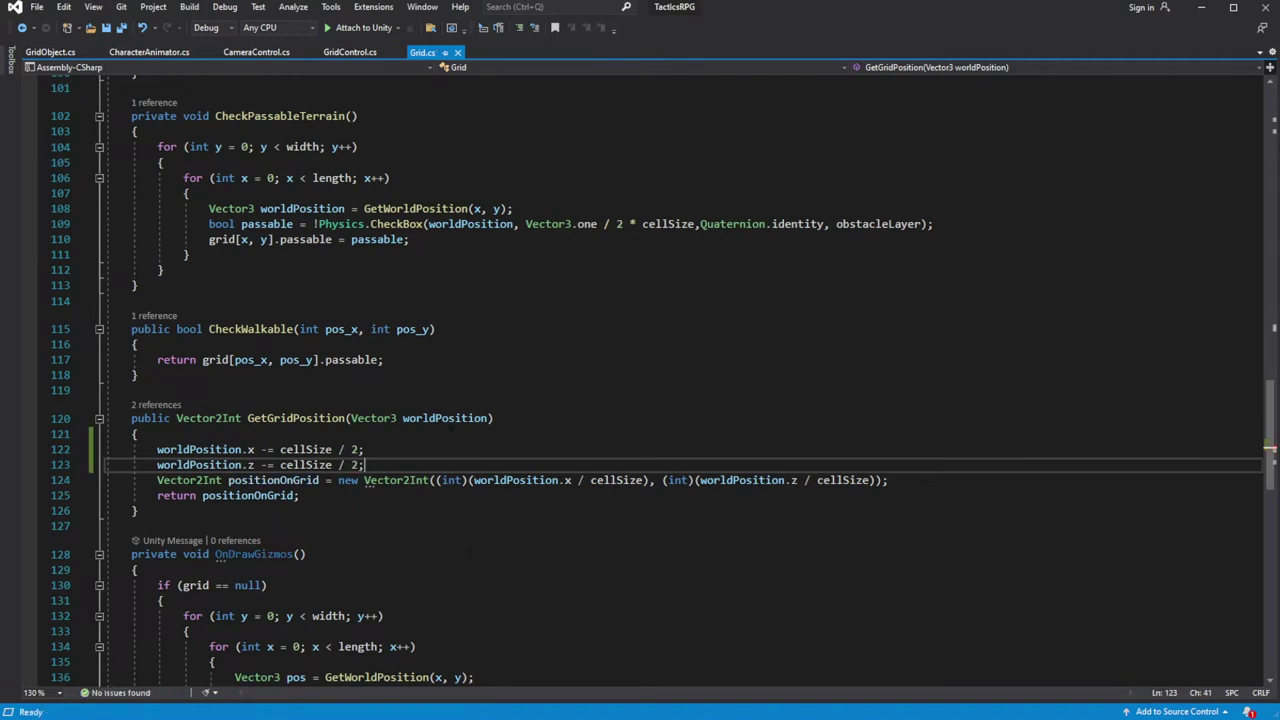
Change both operators to += so cellSize / 2 is added to x and z
key("Up")
key("ctrl+Left")
key("ctrl+Left")
key("ctrl+Left")
key("Delete")
type("+")
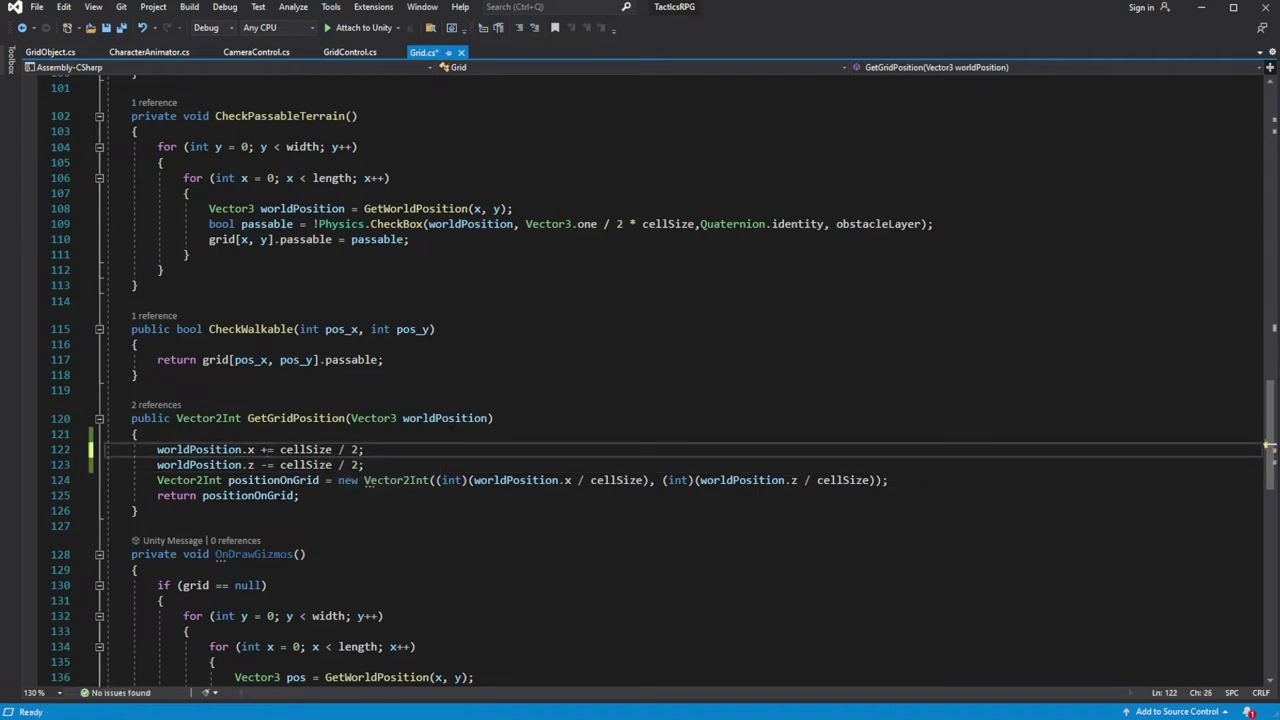
key("Down")
key("Left")
key("Delete")
type("+")
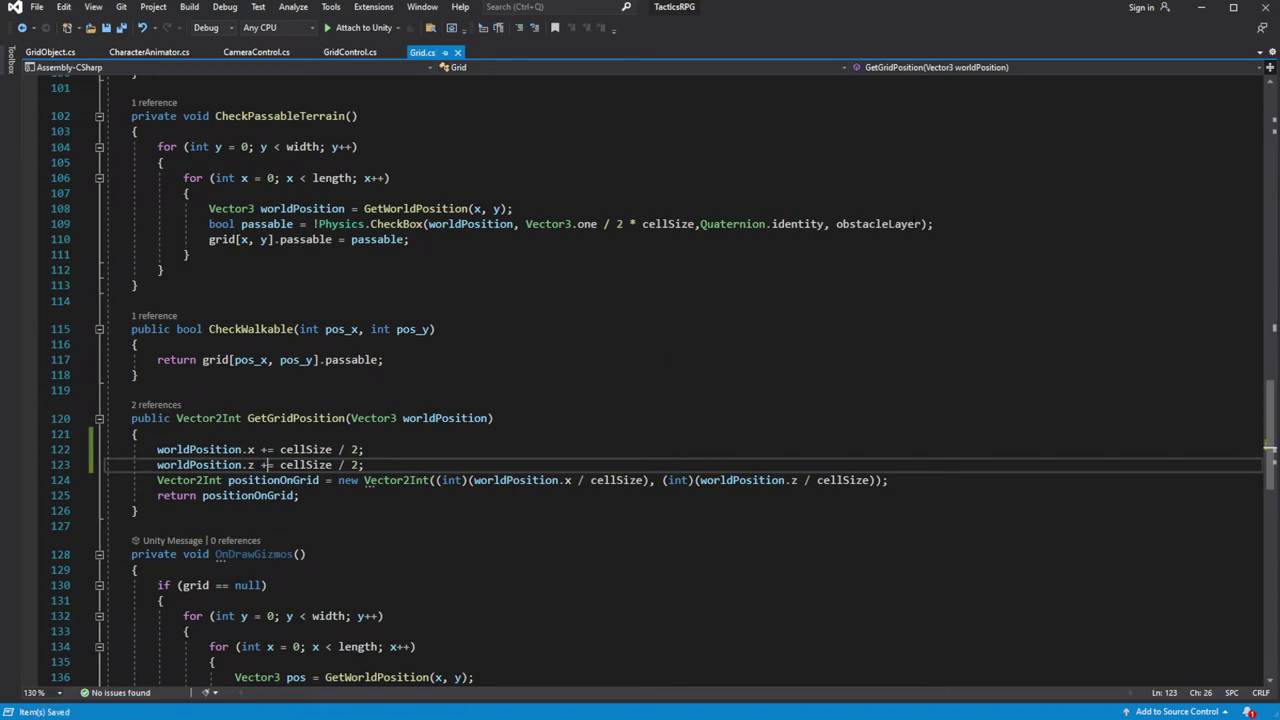
left_click(1204, 12)
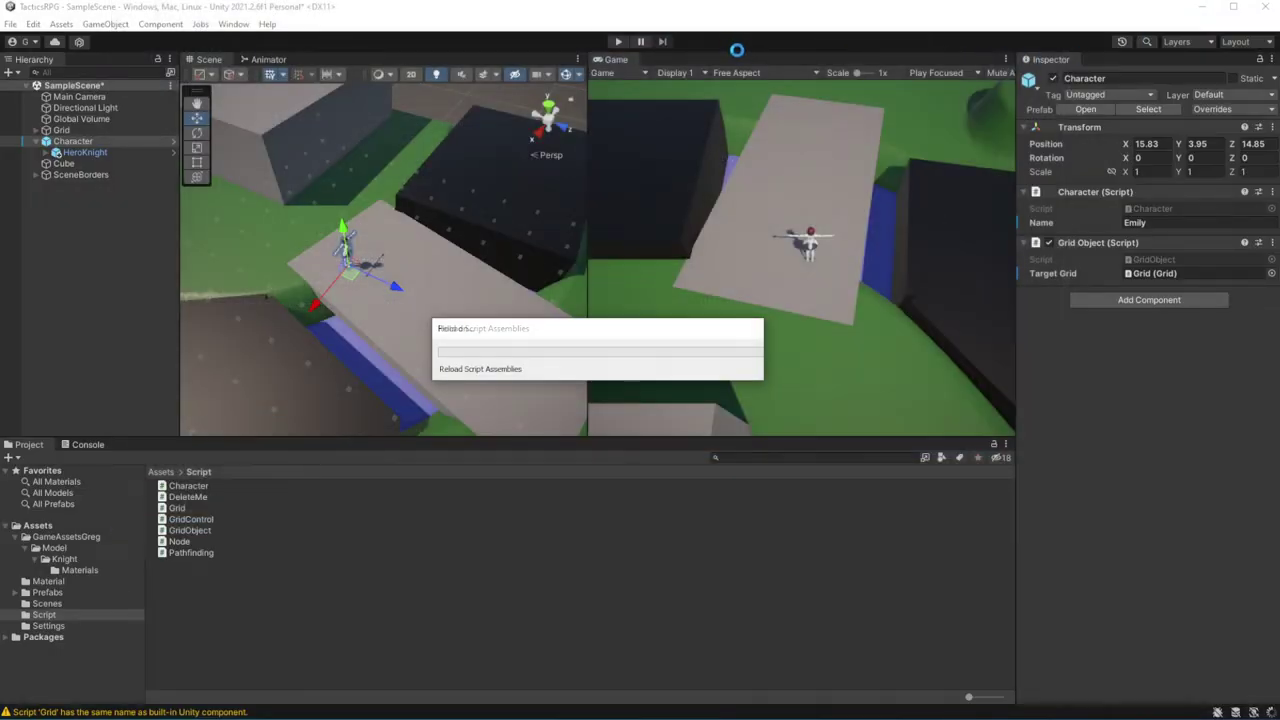
Move the Character along Z and back, play-testing each position for grid snapping
left_click(618, 41)
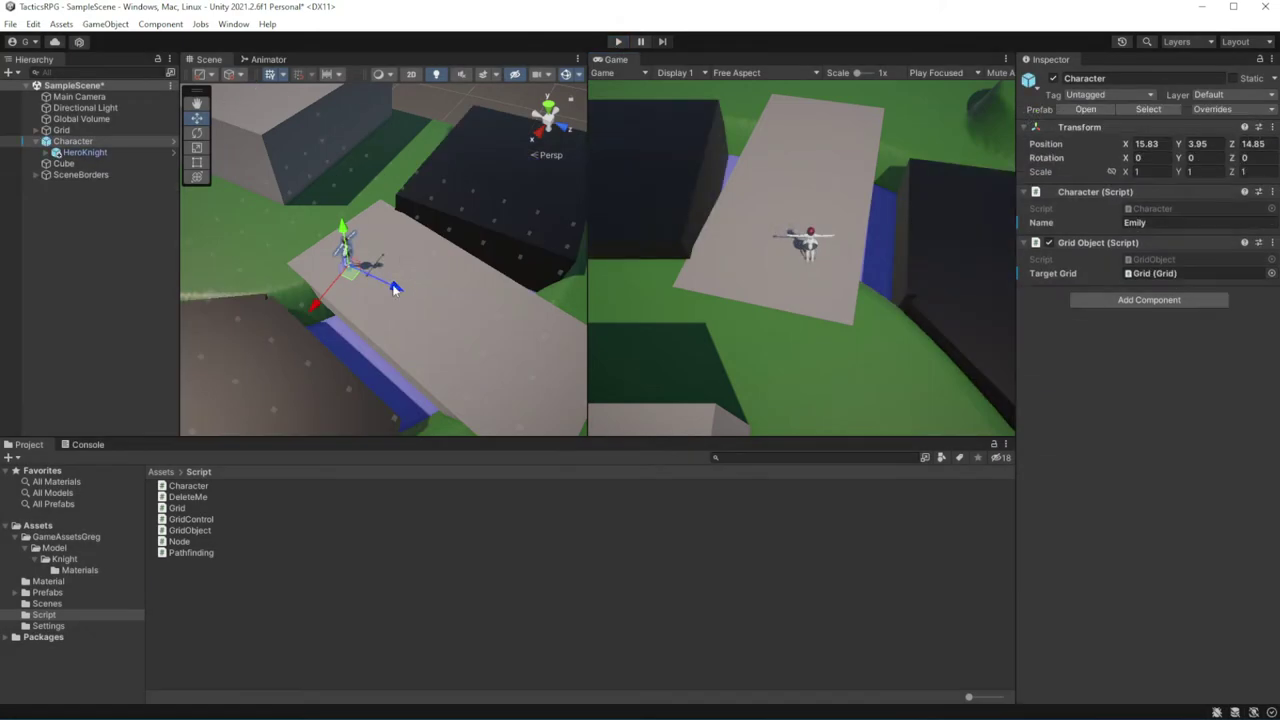
left_click_drag(395, 289, 423, 298)
left_click(618, 41)
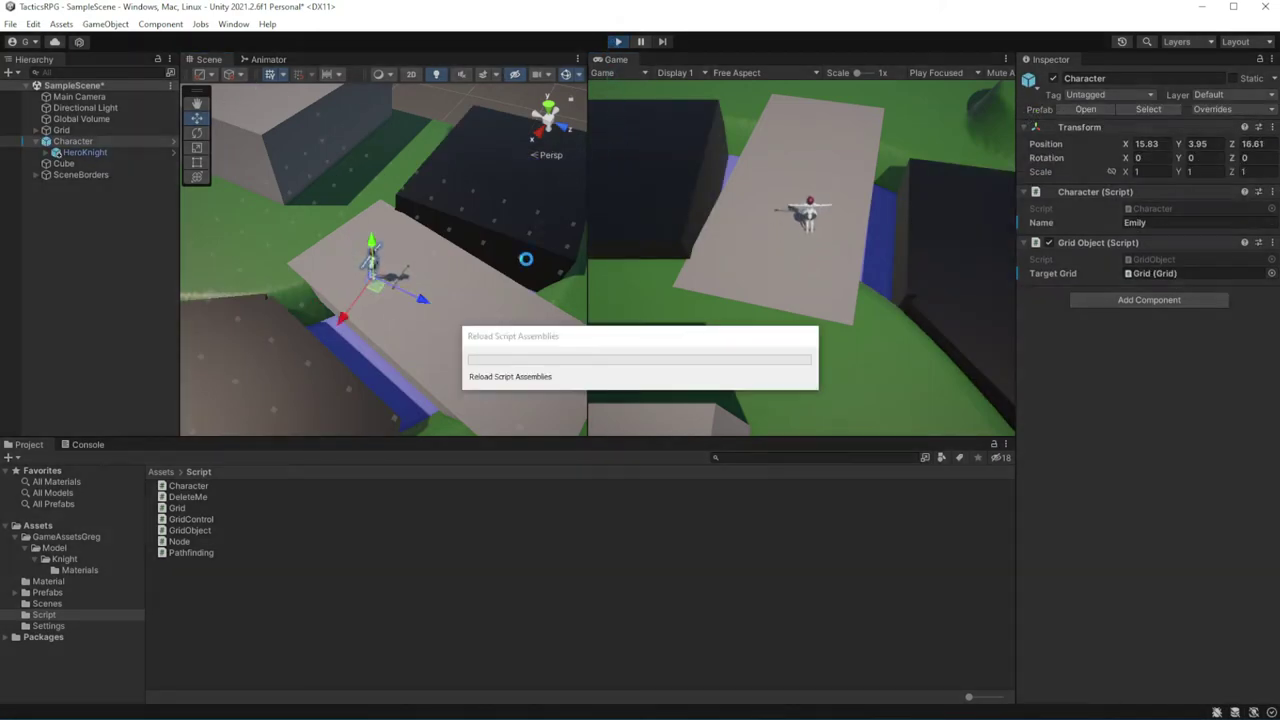
left_click(620, 42)
left_click(618, 42)
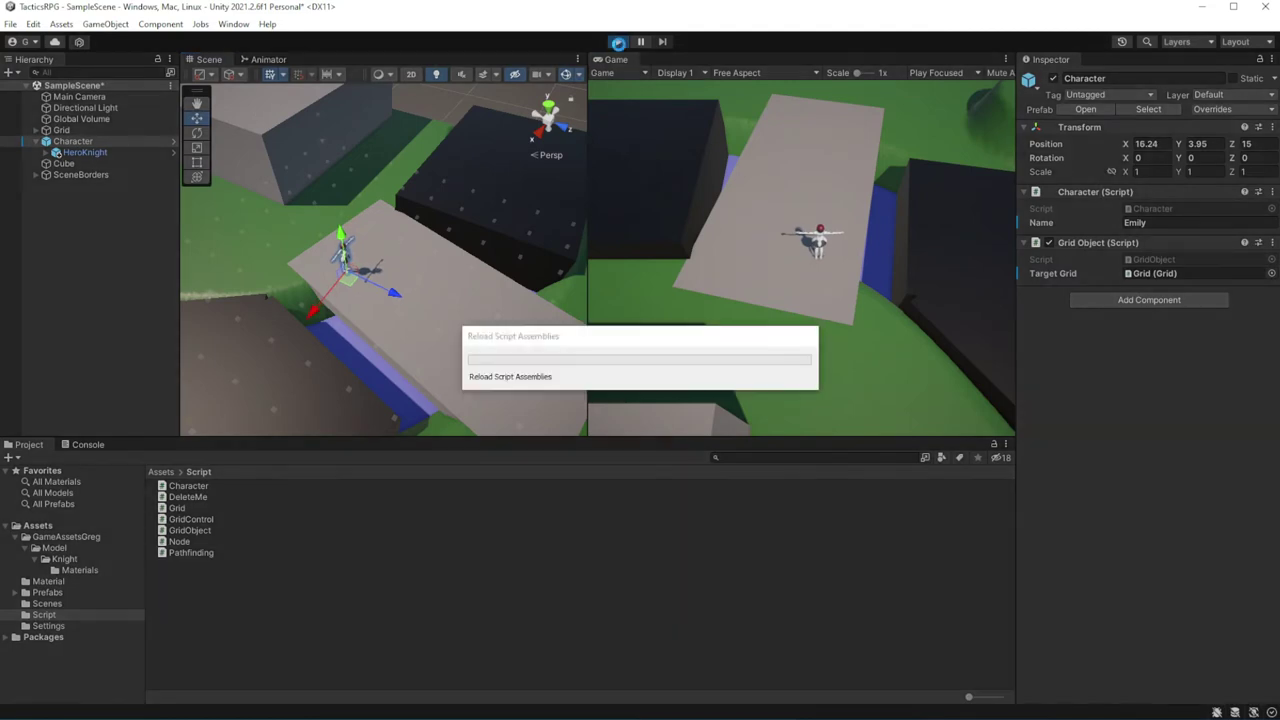
left_click(618, 42)
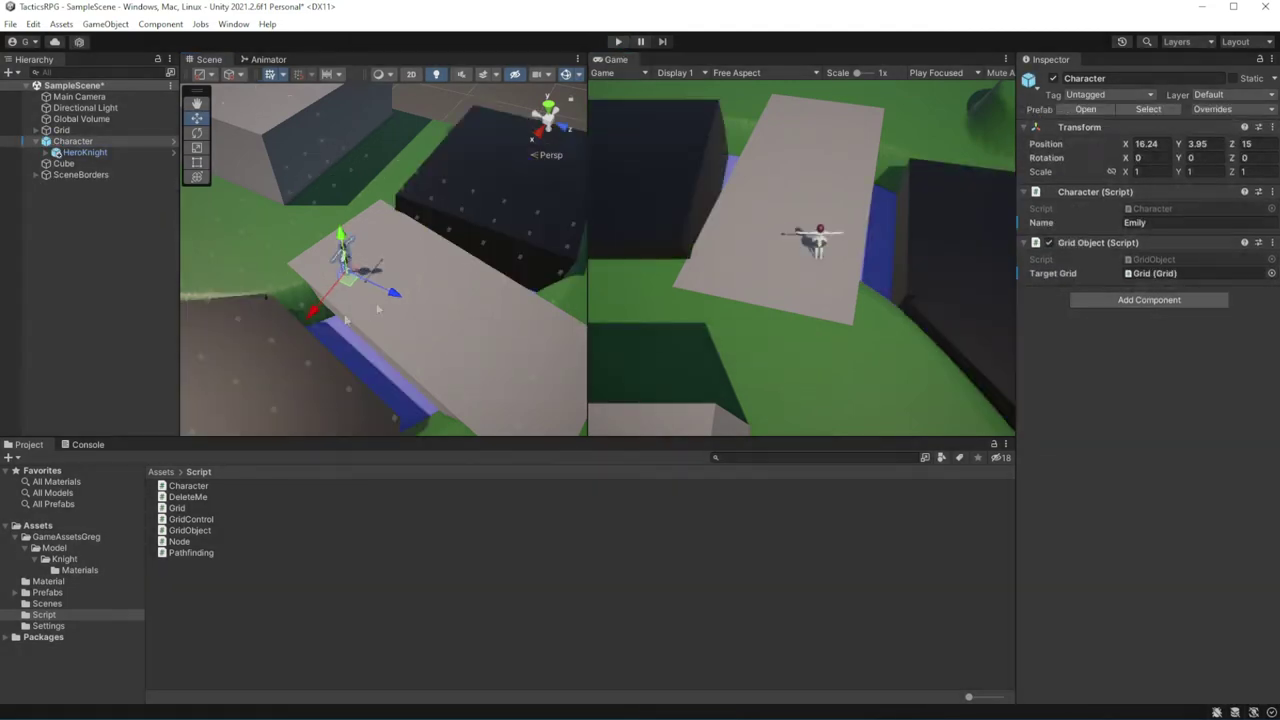
left_click(617, 42)
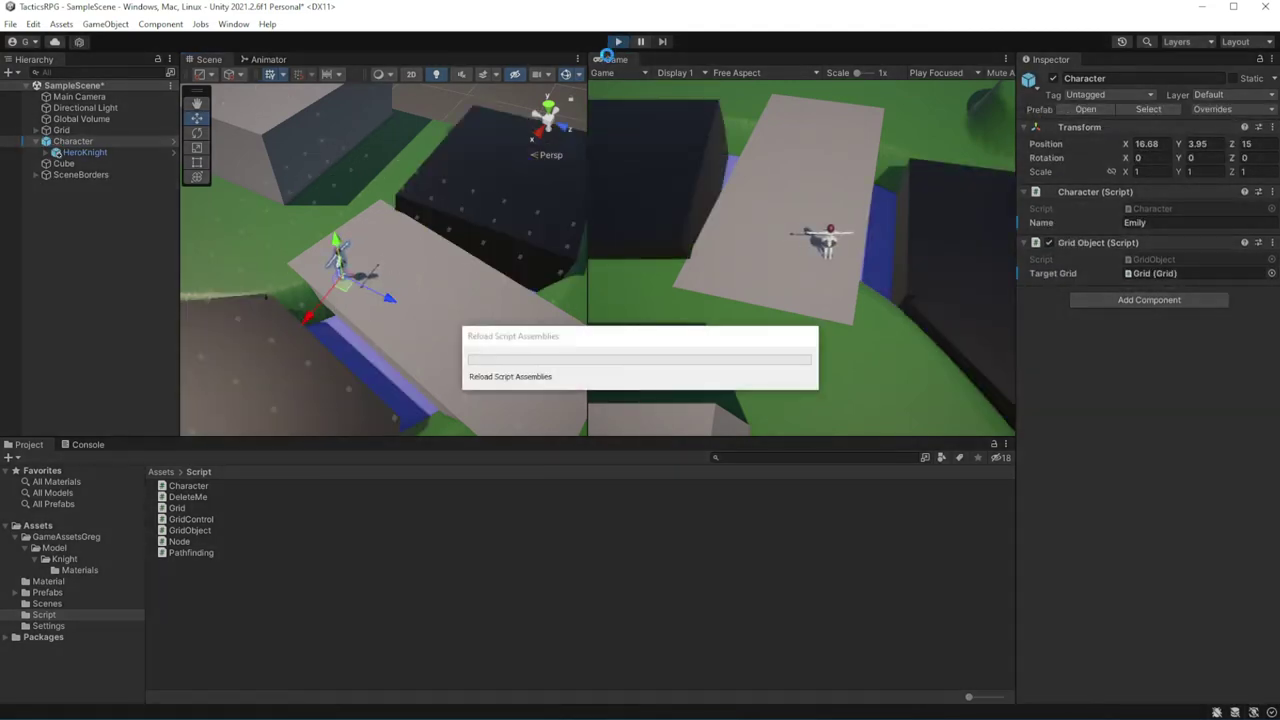
left_click(618, 42)
left_click_drag(390, 297, 298, 265)
key("ctrl+p")
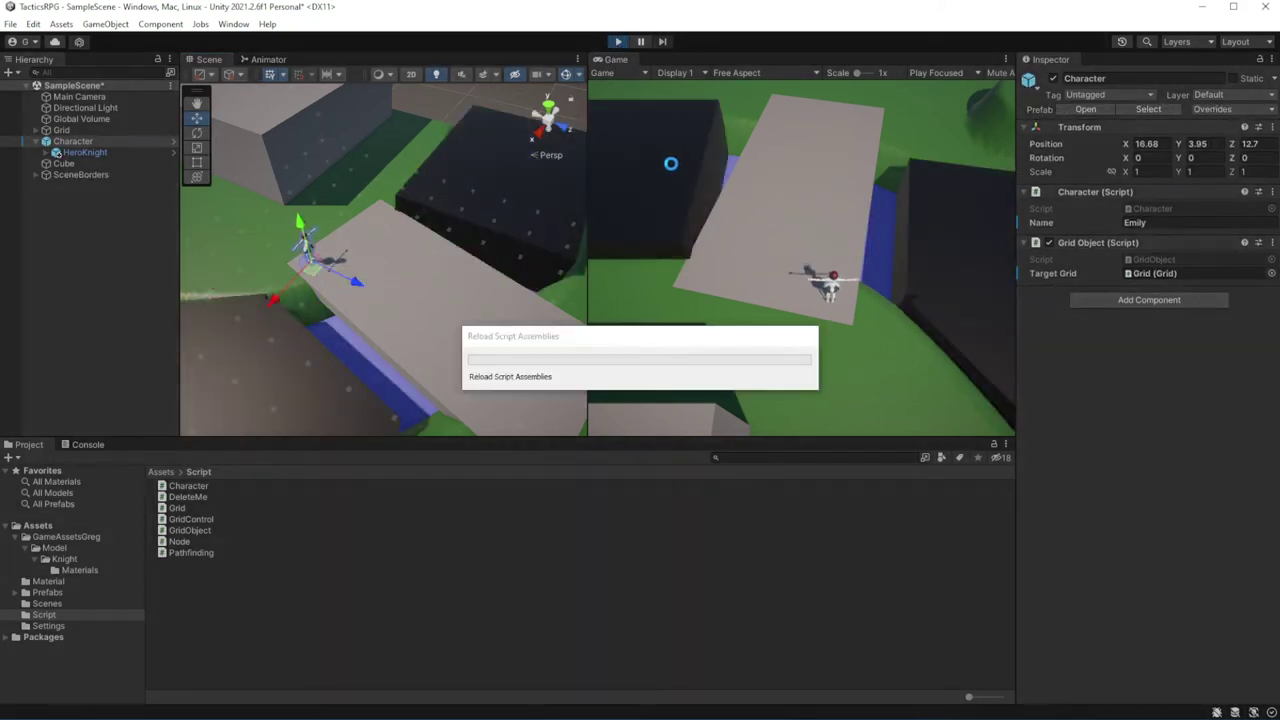
key("f")
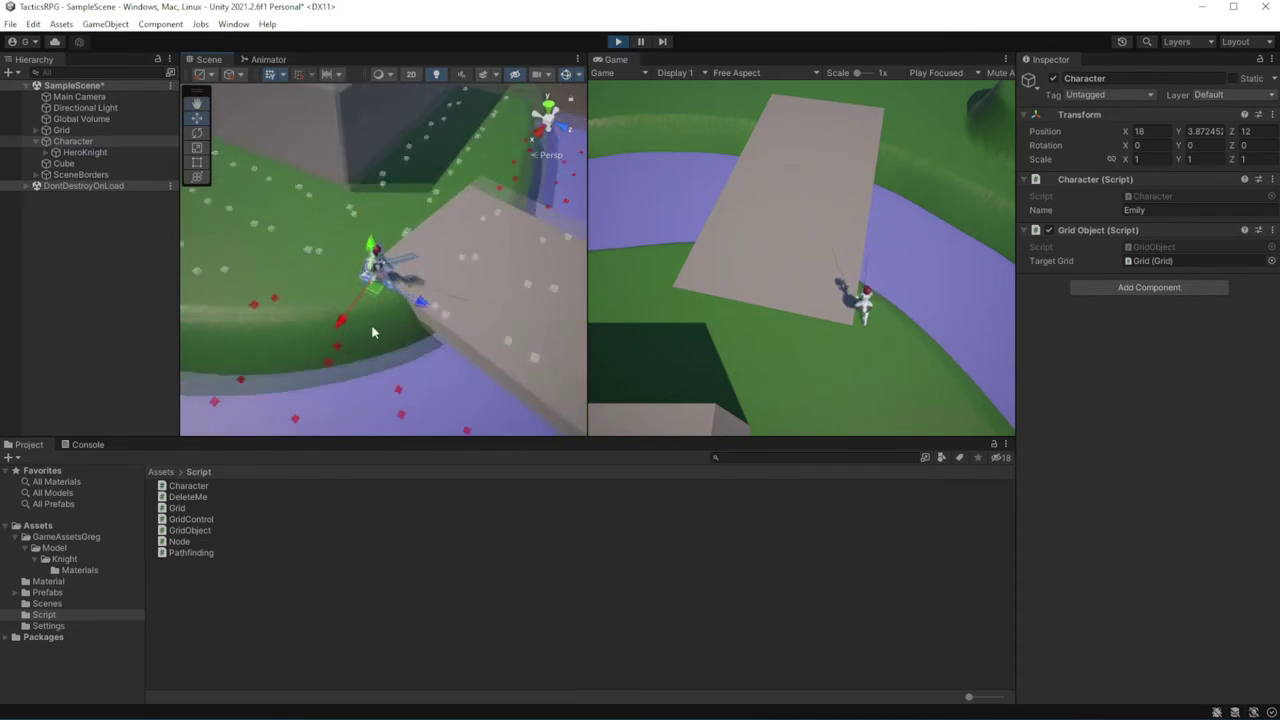
key("ctrl+p")
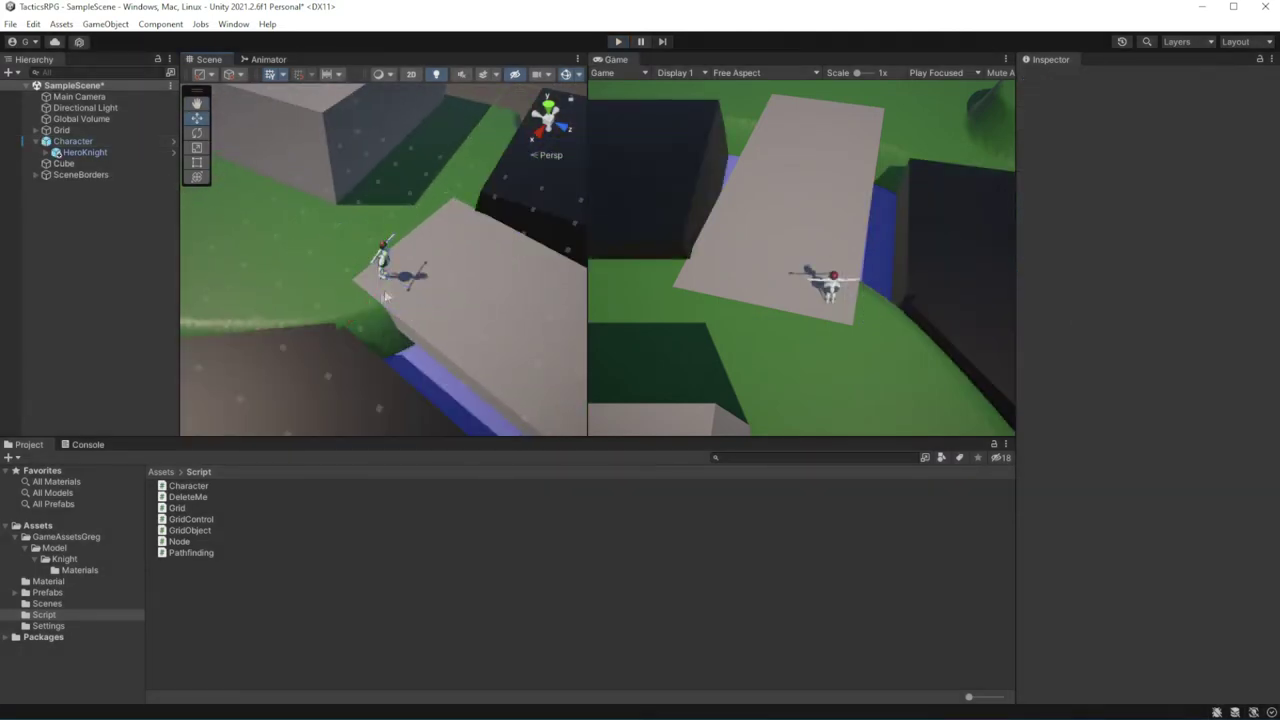
Nudge the Character along X to about 13.16 and replay to check it snaps to X 12, Z 12
left_click(612, 42)
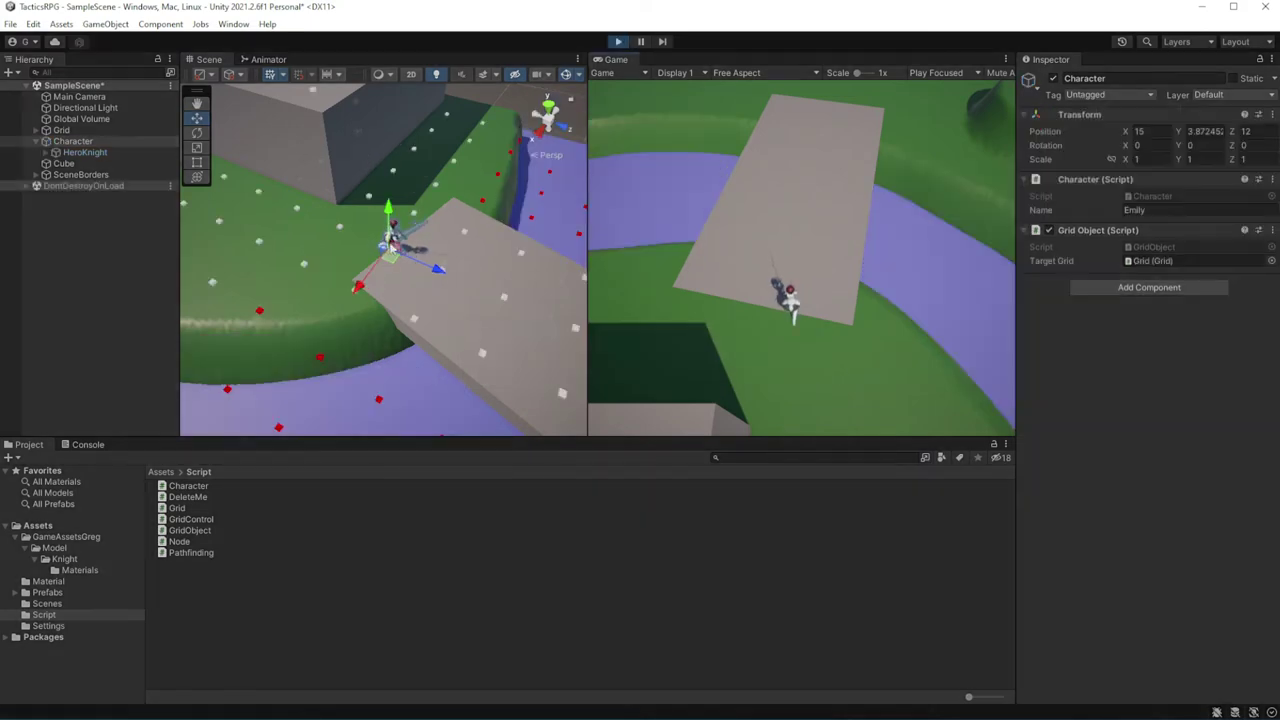
key("ctrl+p")
left_click_drag(396, 280, 392, 280)
key("ctrl+p")
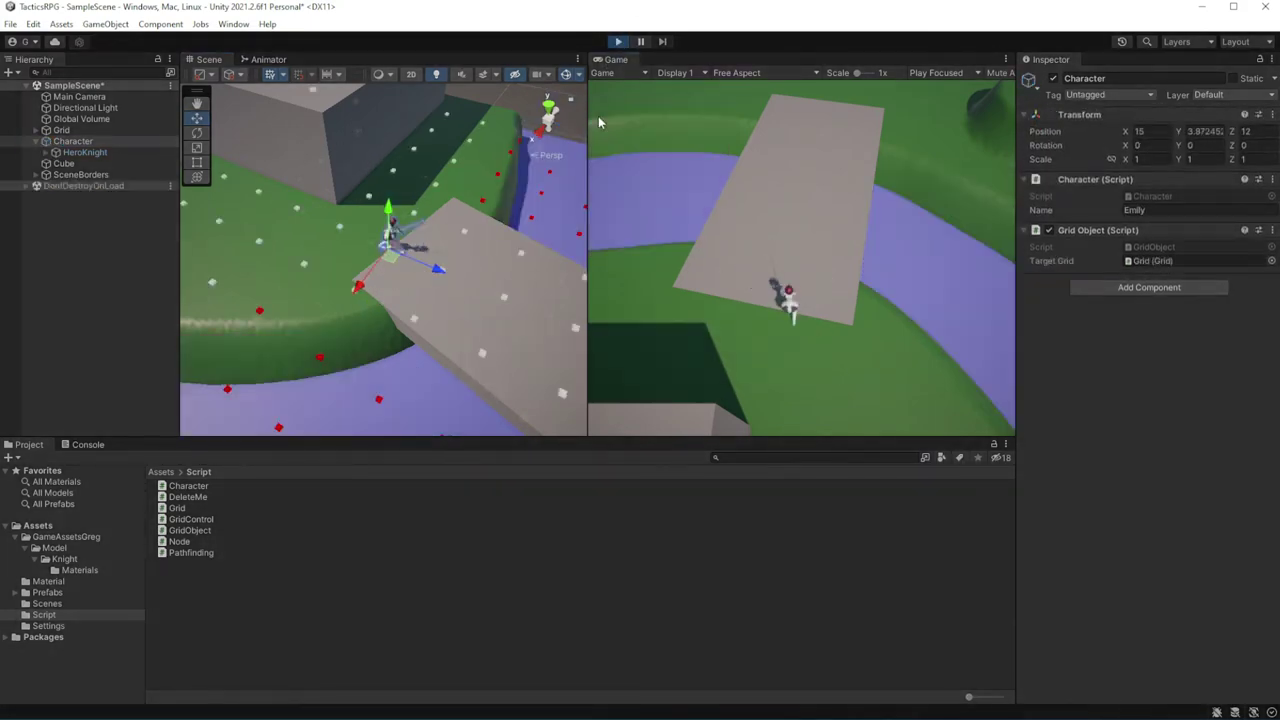
key("ctrl+p")
left_click_drag(393, 286, 399, 282)
key("ctrl+p")
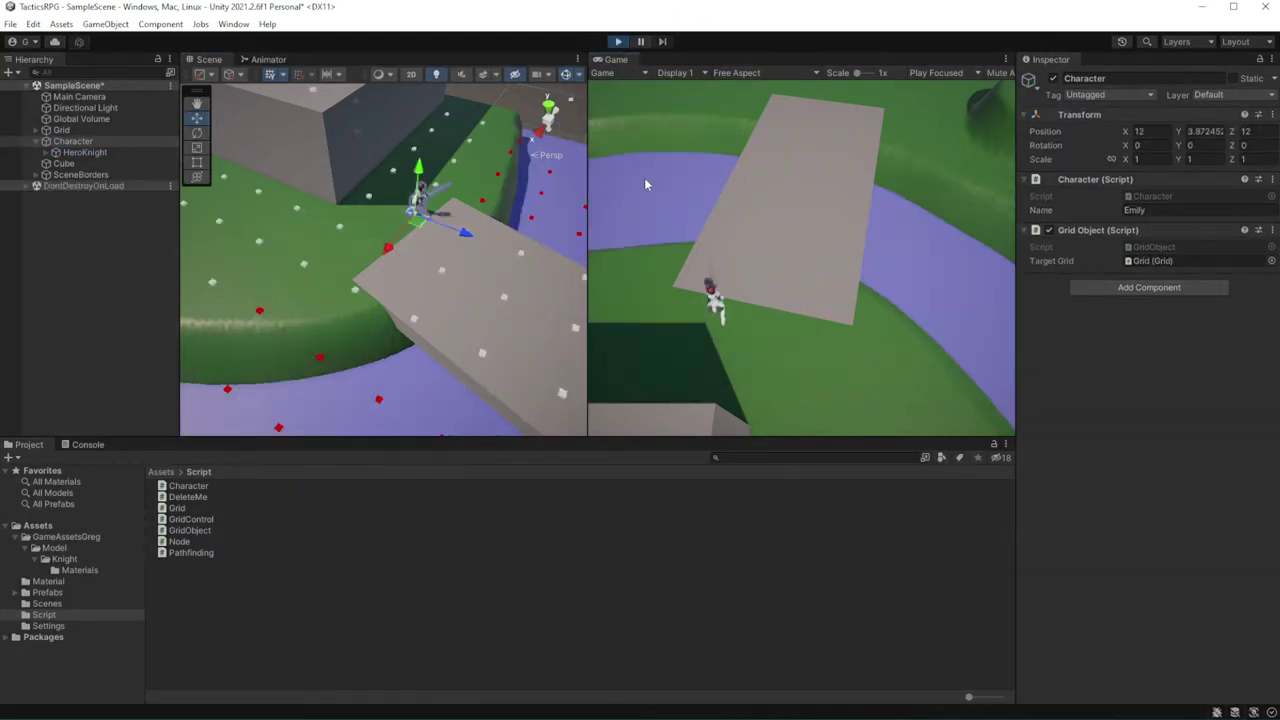
left_click(615, 45)
mouse_move(450, 260)
middle_mouse_down()
mouse_move(469, 293)
mouse_move(632, 236)
middle_mouse_up()
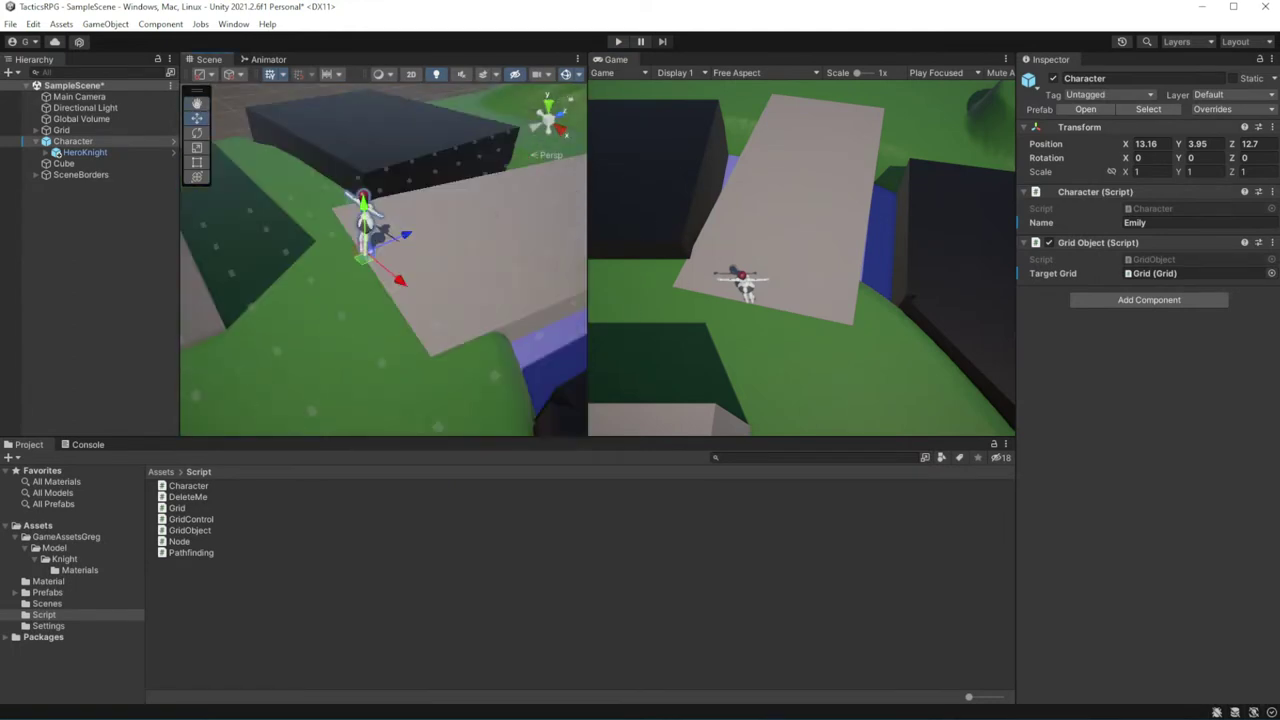
left_click(421, 259)
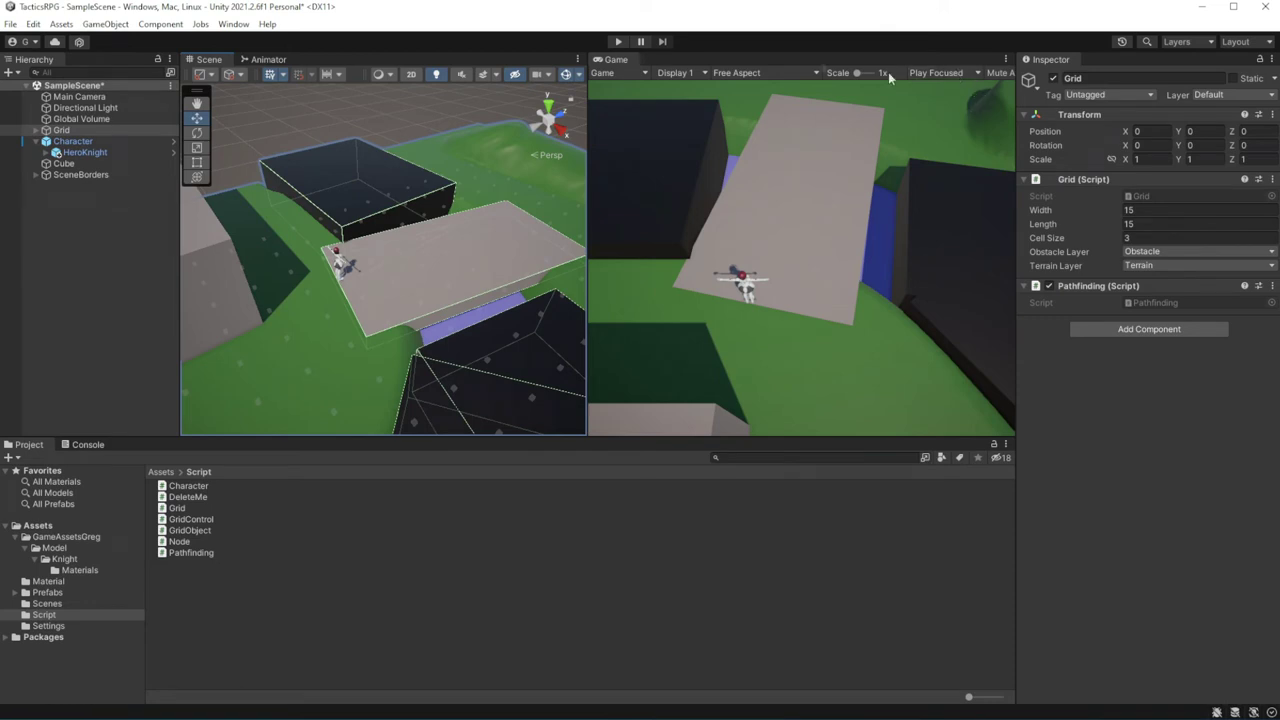
left_click(617, 42)
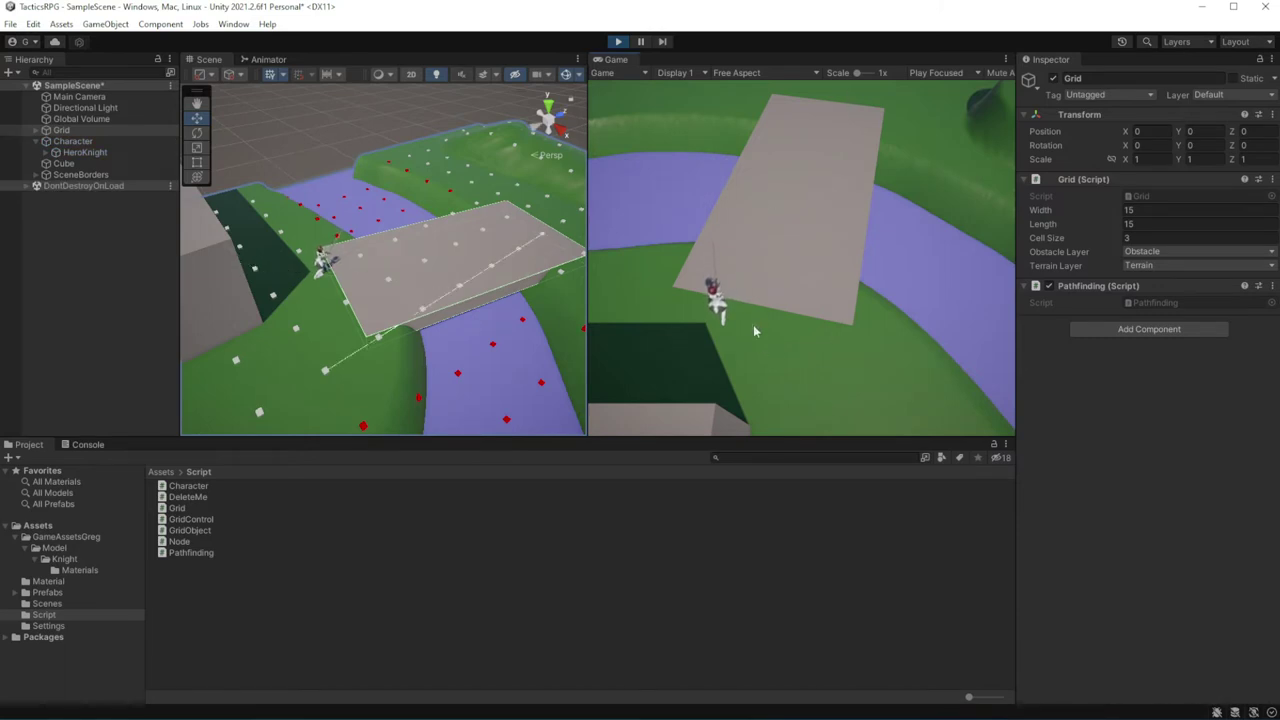
left_click(845, 103)
left_click(651, 342)
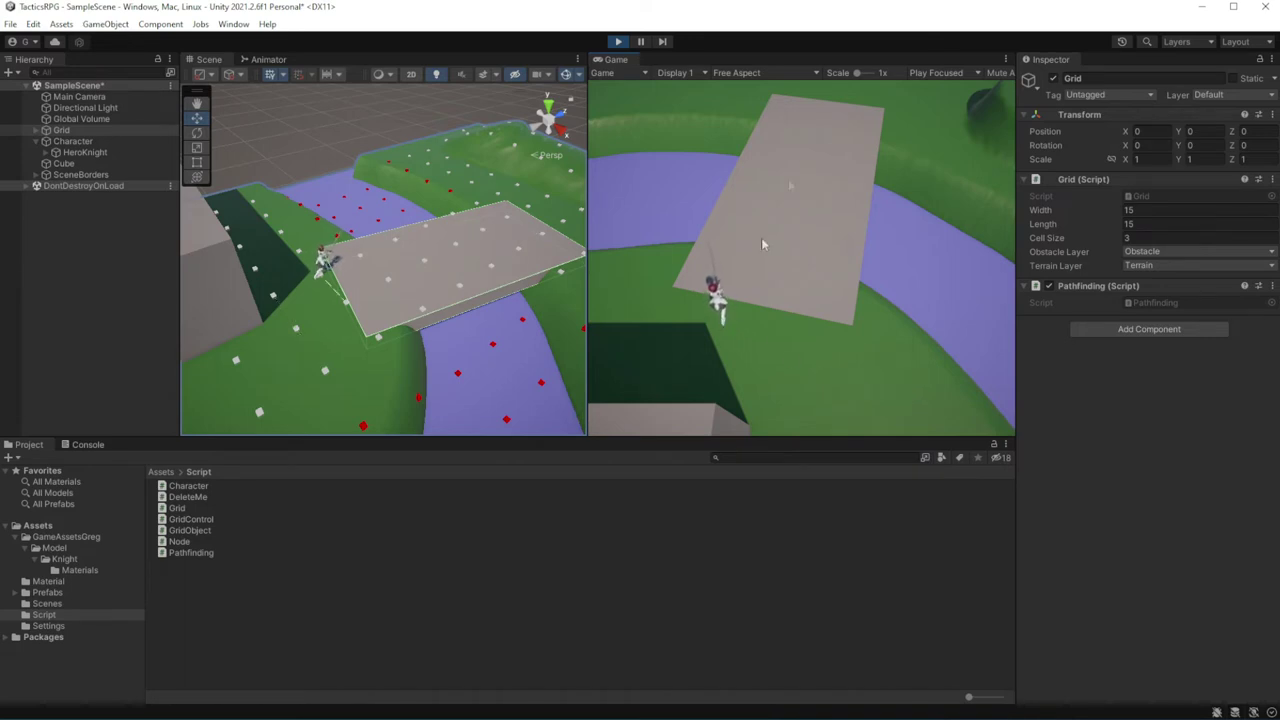
key("ctrl+p")
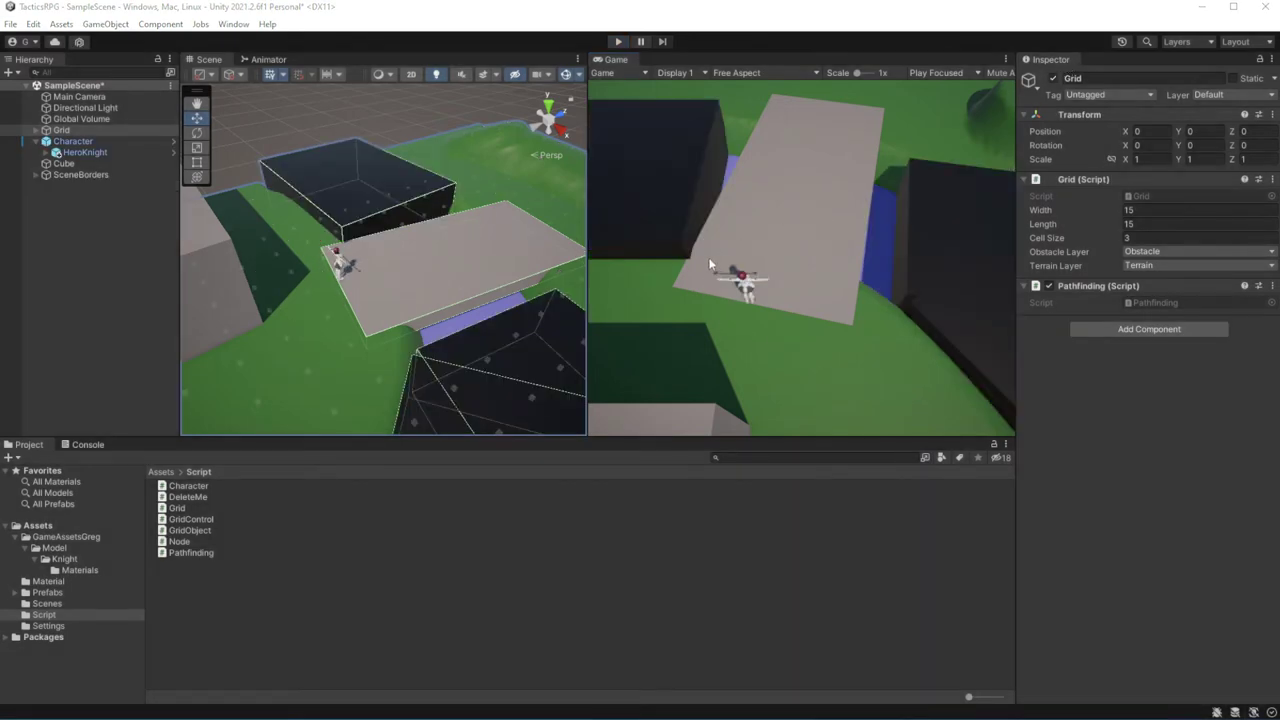
left_click(96, 144)
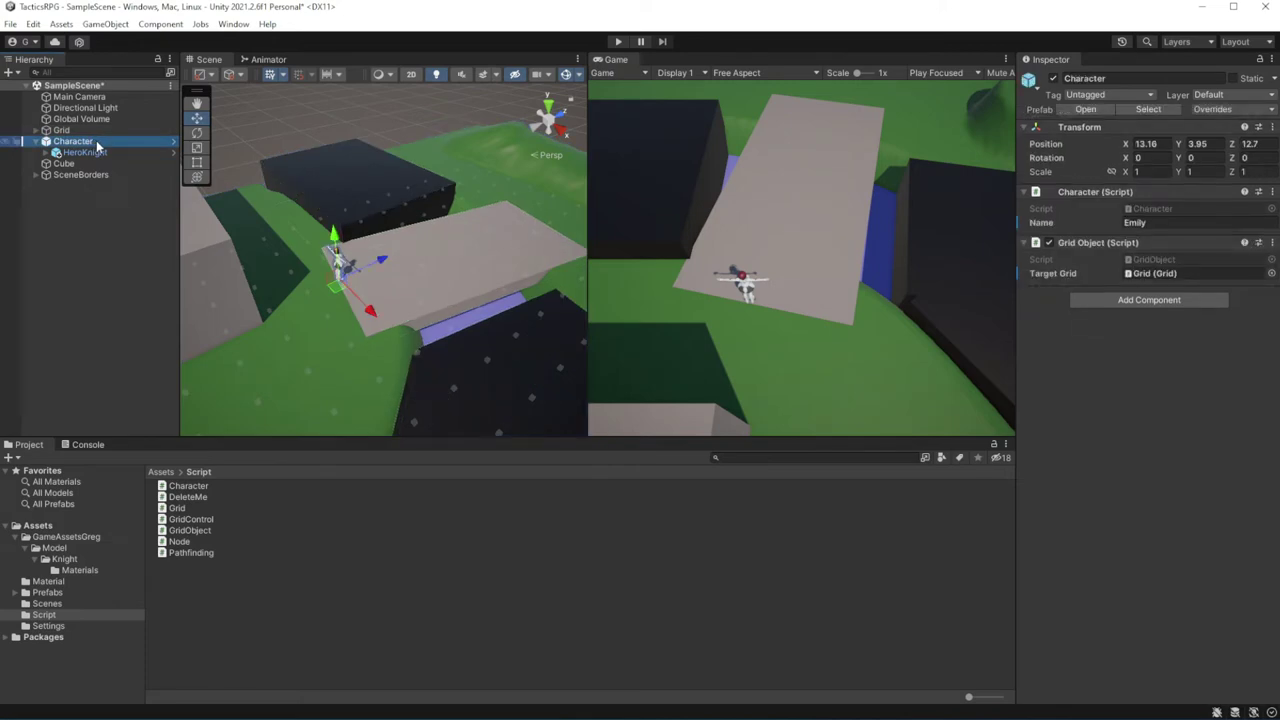
Create a new script named 'Movement' through the Character's Add Component list and open it
left_click(1103, 301)
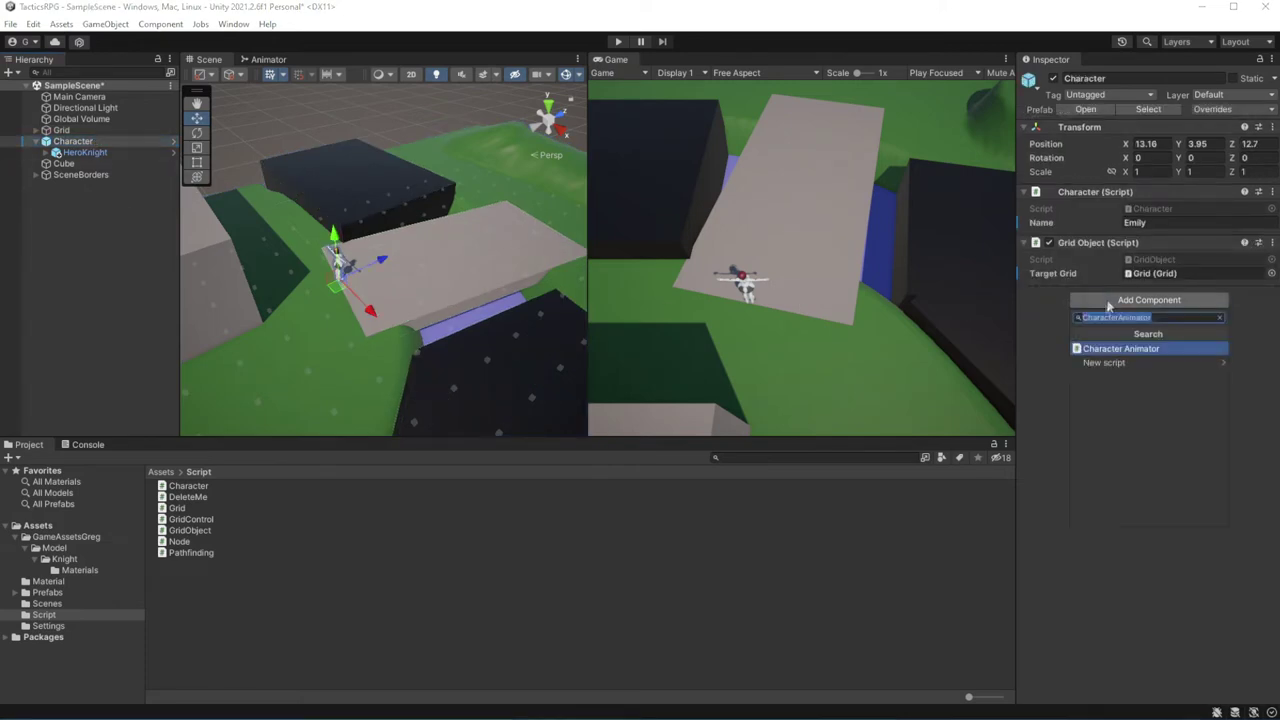
type("Move")
key("Return")
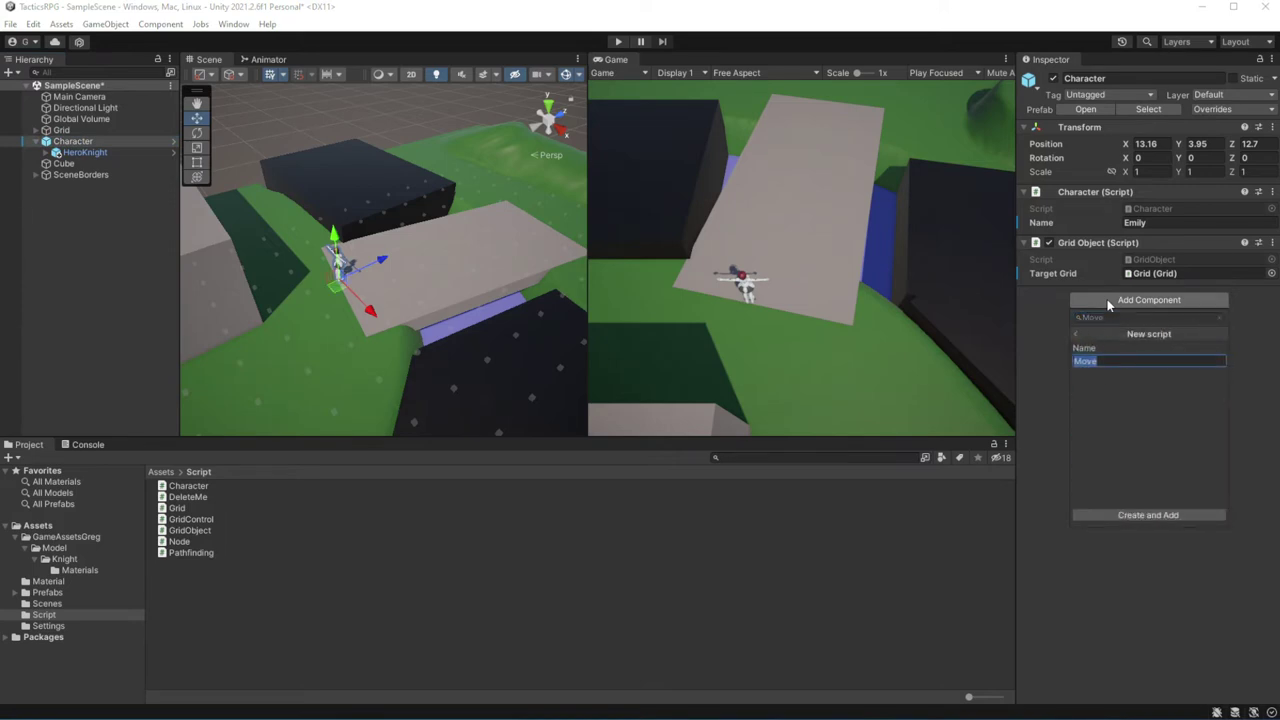
key("Right")
type("ment")
key("Return")
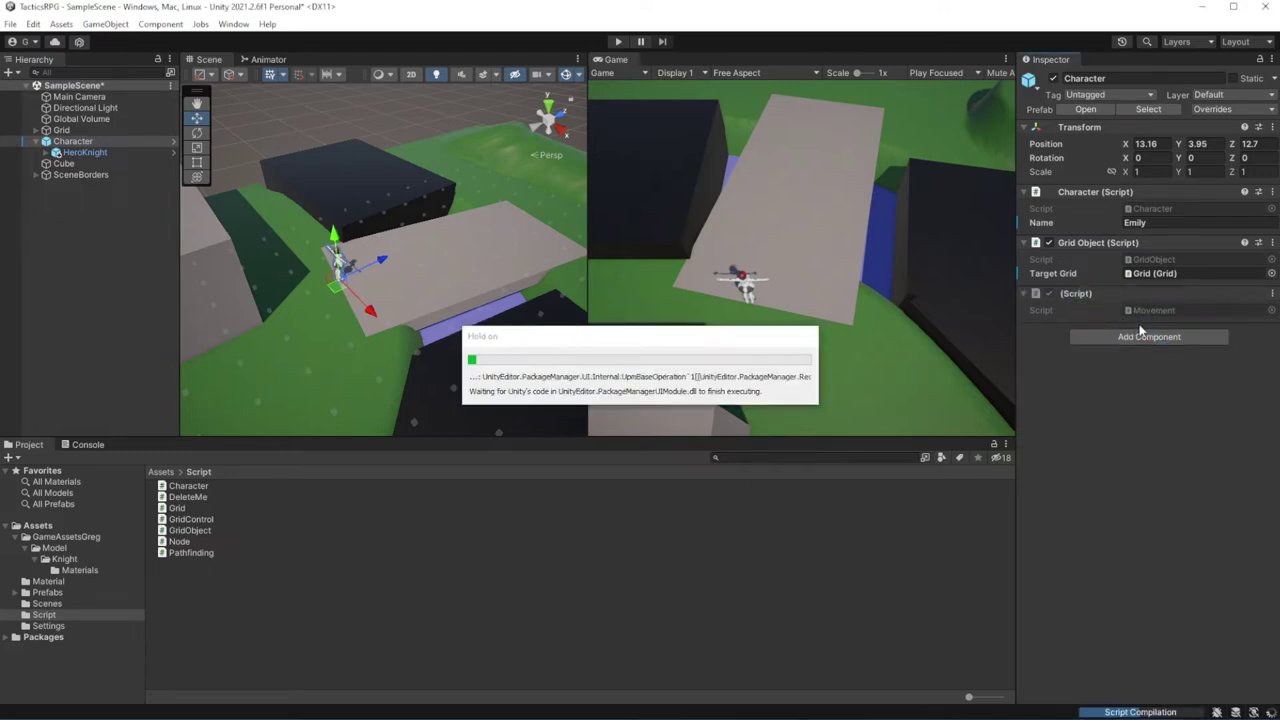
double_click(1147, 314)
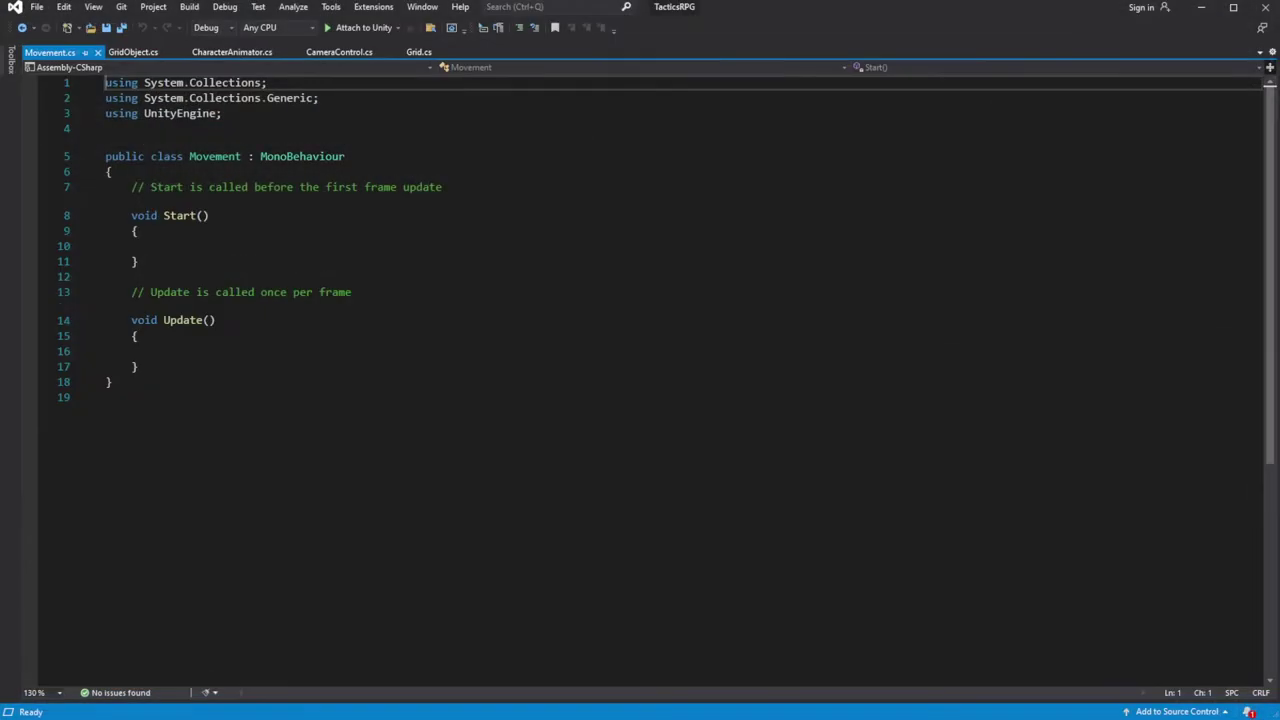
Delete lines 7–17, the default Start and Update methods, from Movement.cs and save
left_click(137, 351)
left_click_drag(137, 366, 131, 187)
left_click(131, 276)
left_click_drag(137, 366, 131, 187)
key("Delete")
key("ctrl+s")
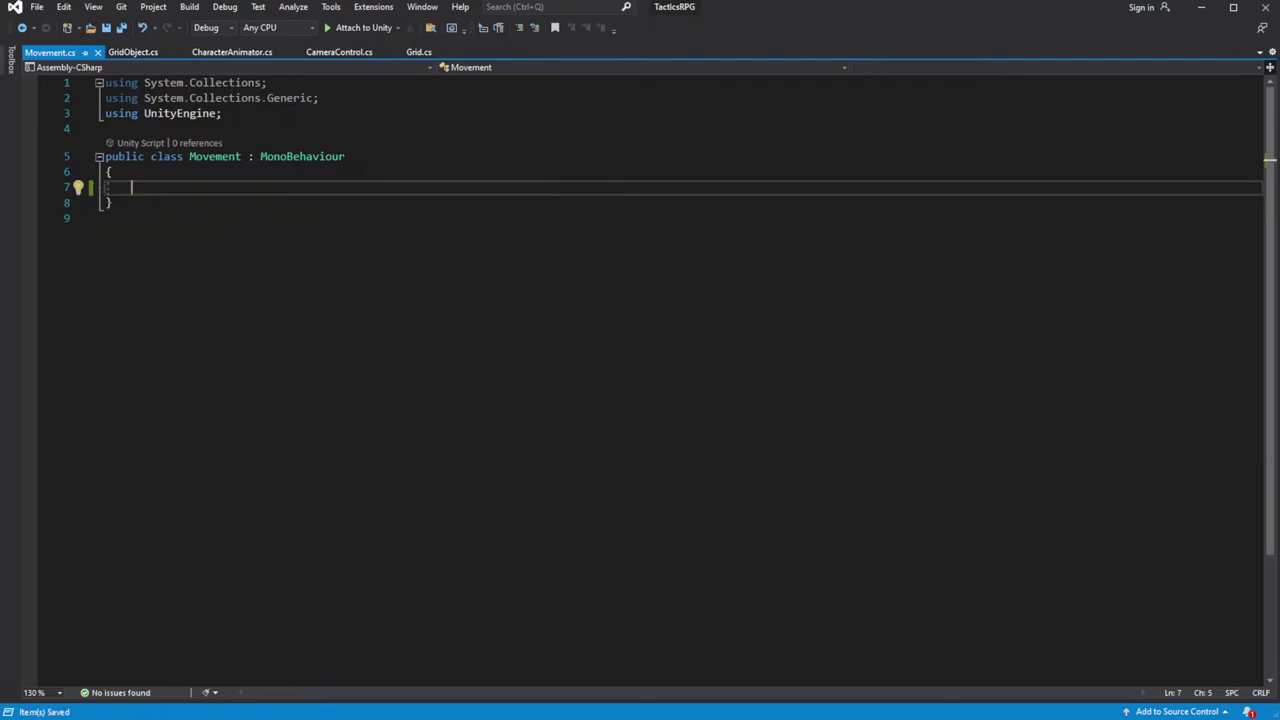
left_click(1201, 8)
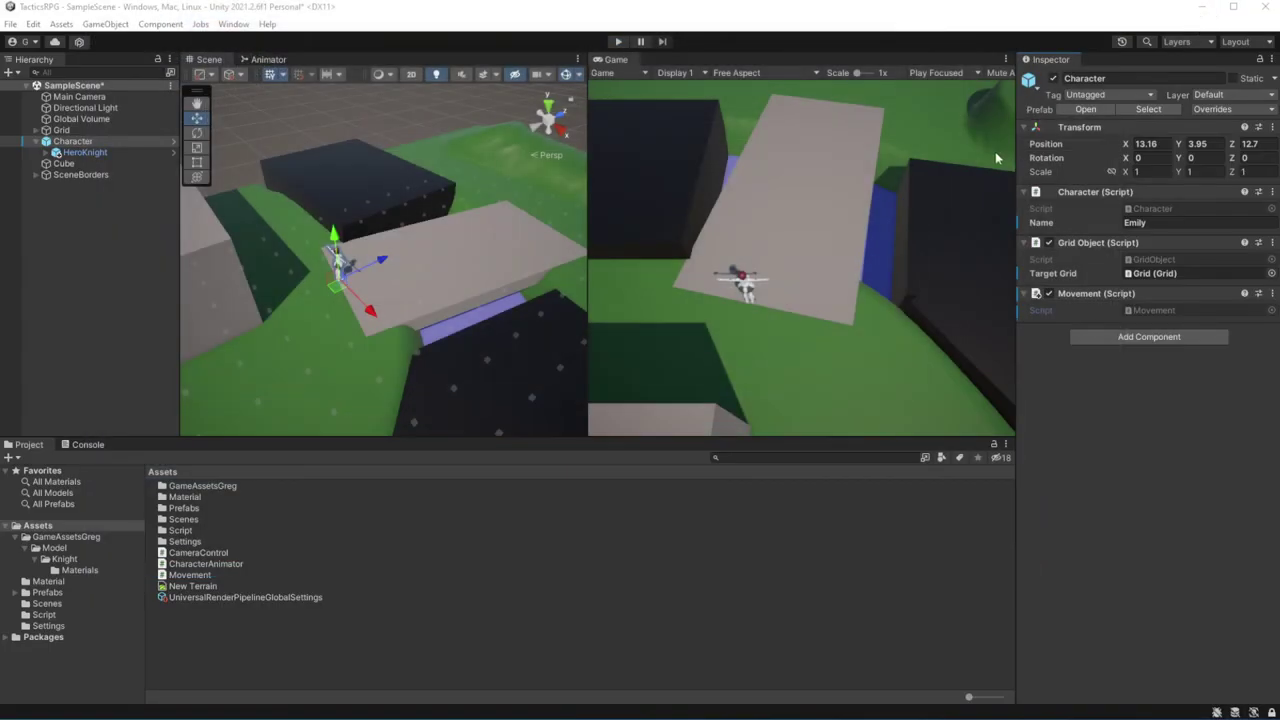
On Main Camera, create and add a 'MoveCharacter' script via Add Component, then open MoveCharacter.cs
left_click(115, 98)
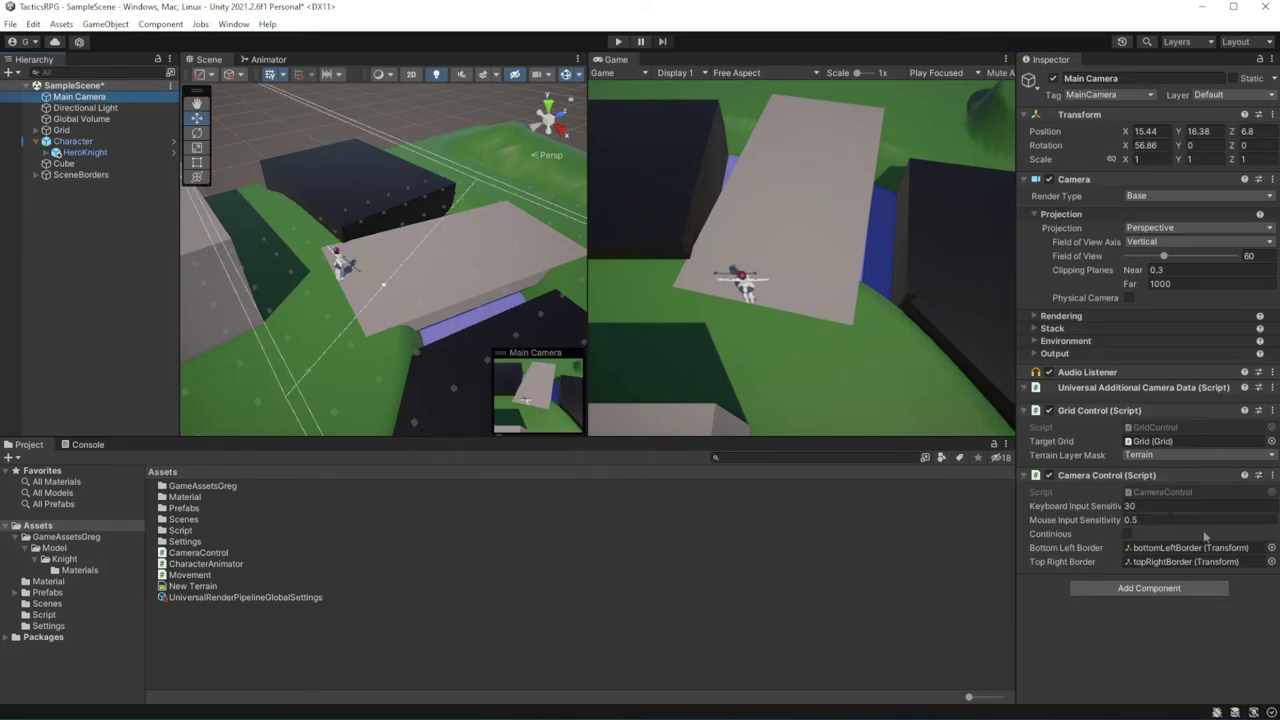
left_click(1129, 590)
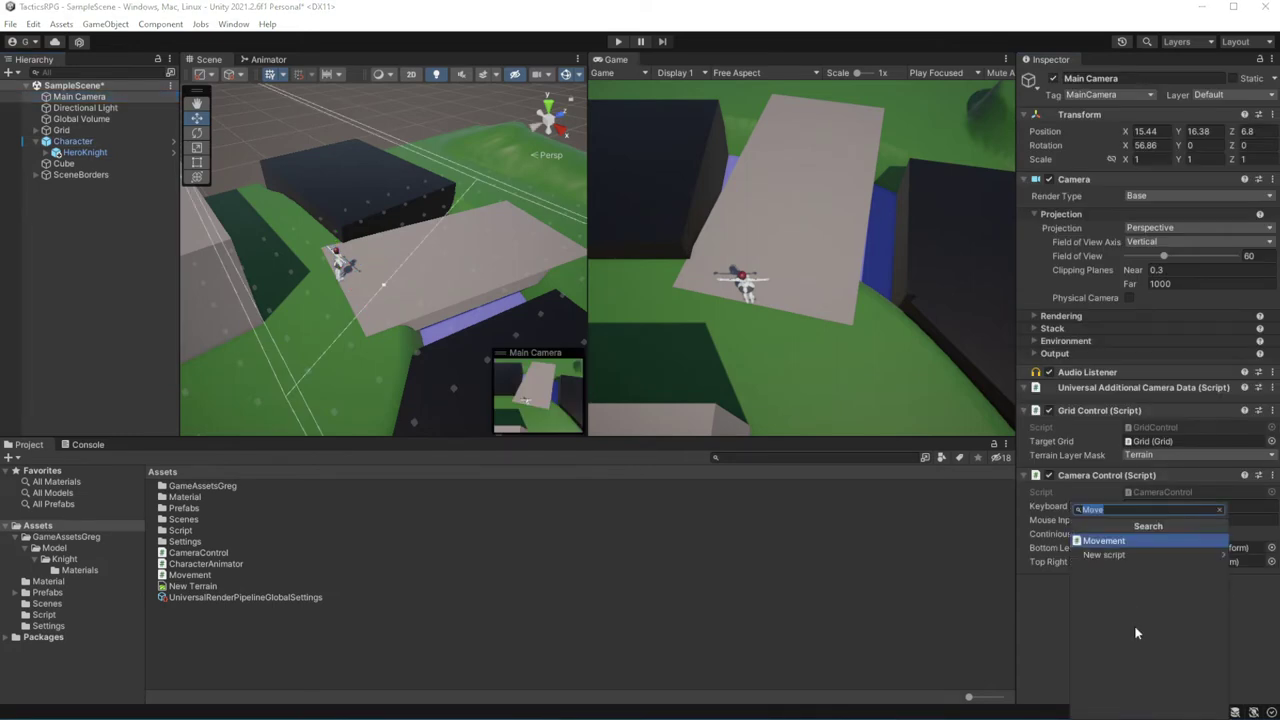
type("MoveCharacter")
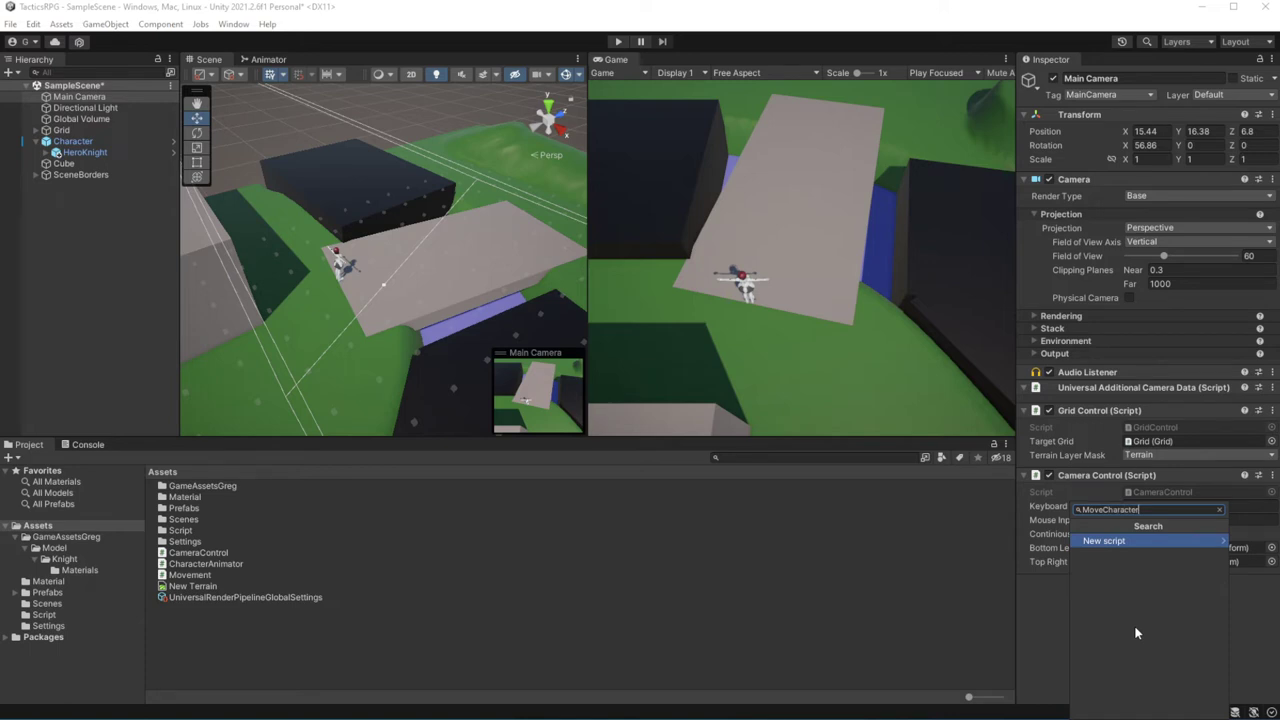
key("Return")
key("Return")
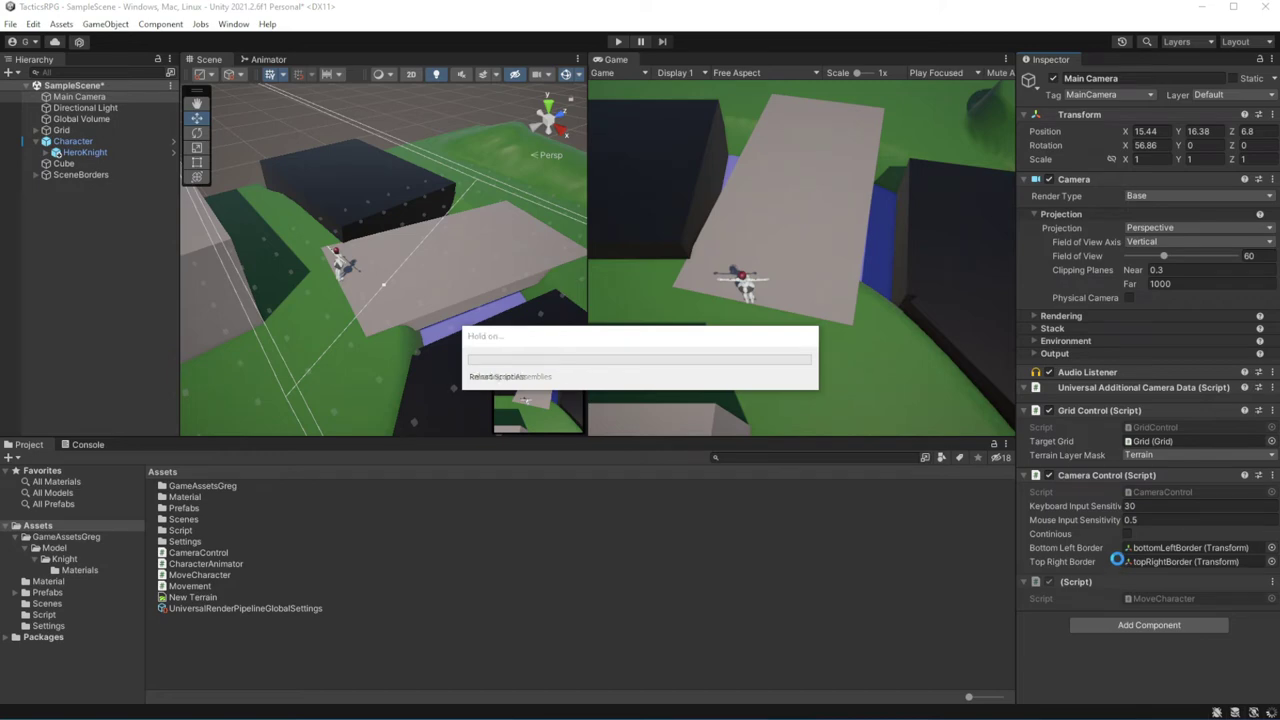
double_click(1150, 598)
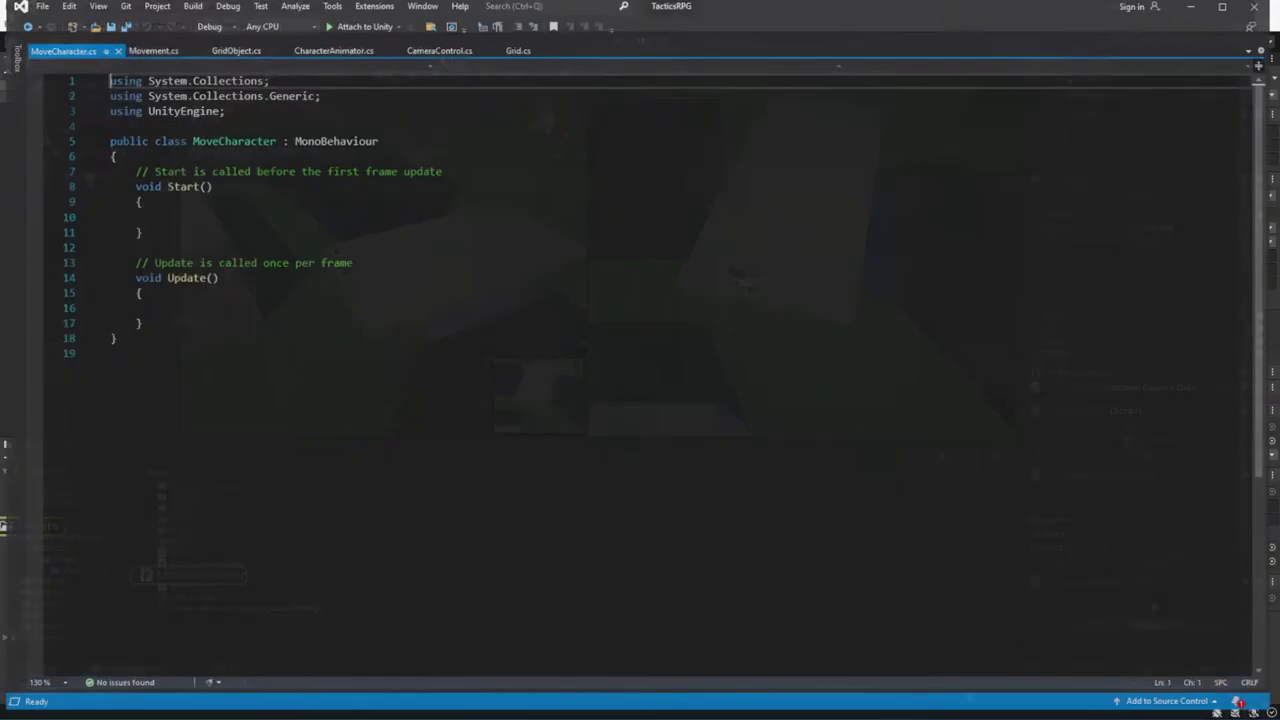
Replace MoveCharacter's default methods with GridControl's fields and Start method, pasted in
left_click_drag(138, 366, 131, 187)
key("Delete")
key("ctrl+s")
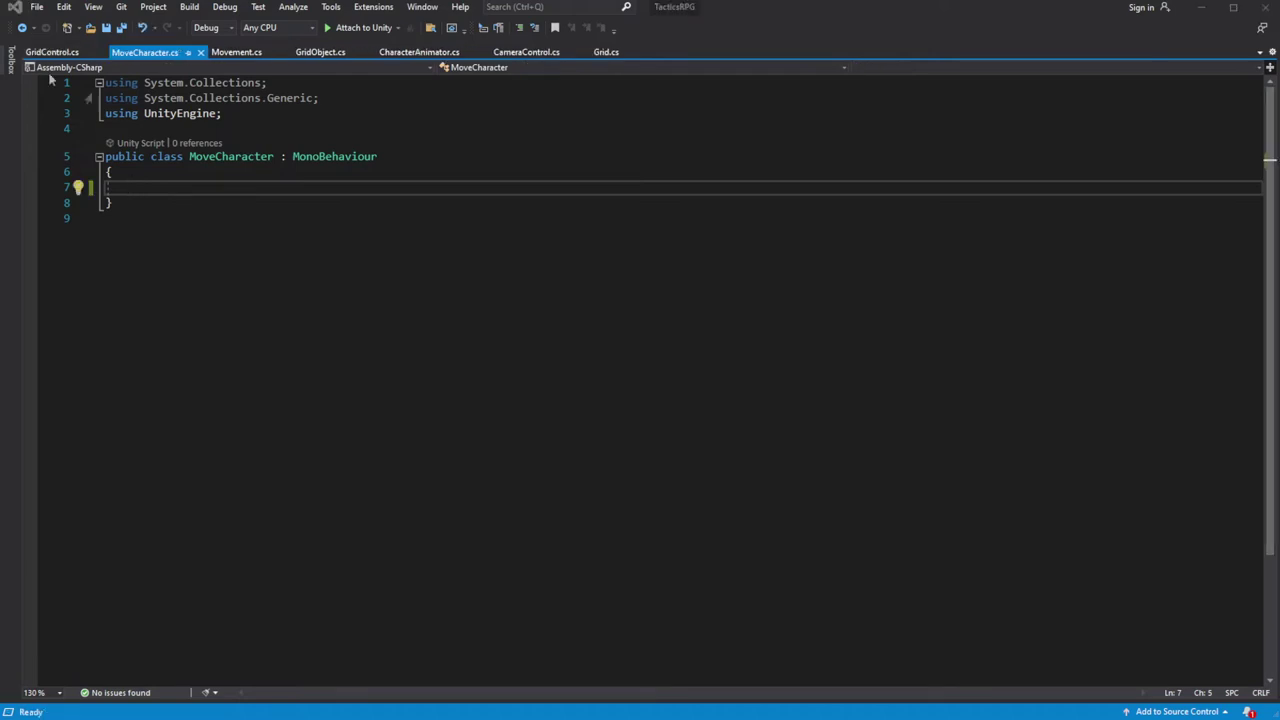
mouse_move(131, 187)
left_mouse_down()
mouse_move(415, 202)
mouse_move(500, 338)
mouse_move(138, 354)
left_mouse_up()
key("ctrl+c")
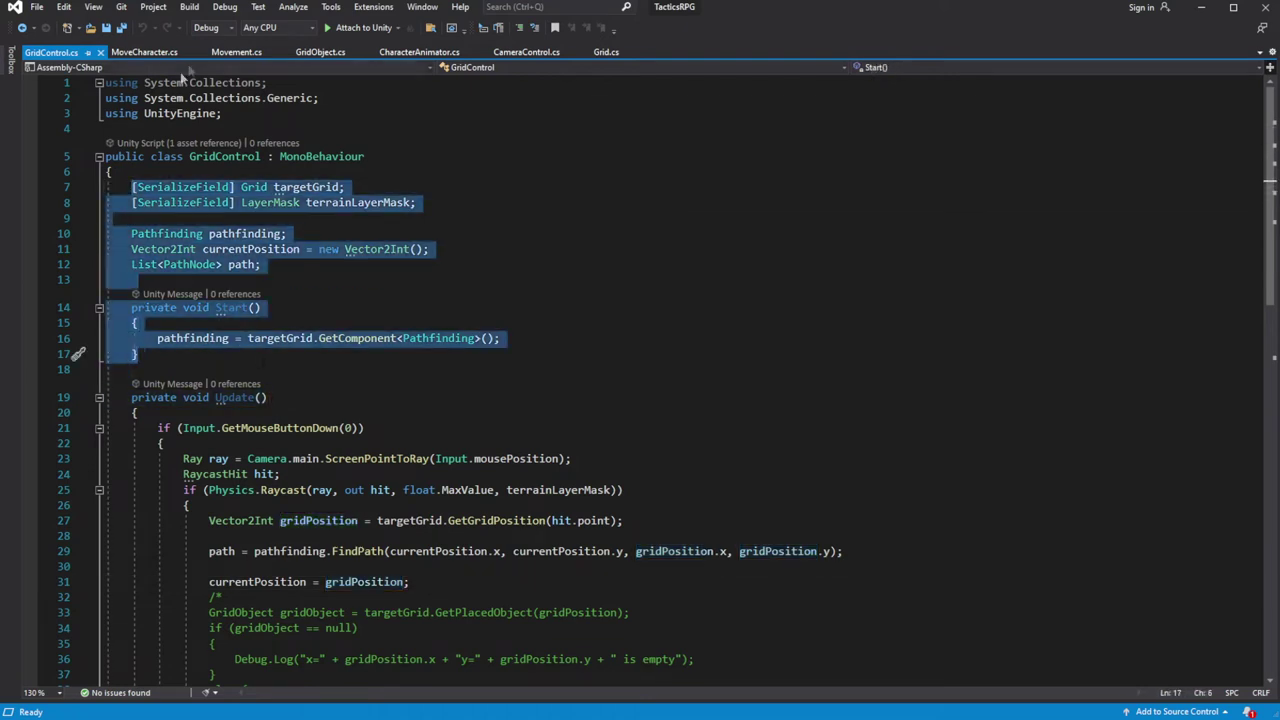
left_click(145, 52)
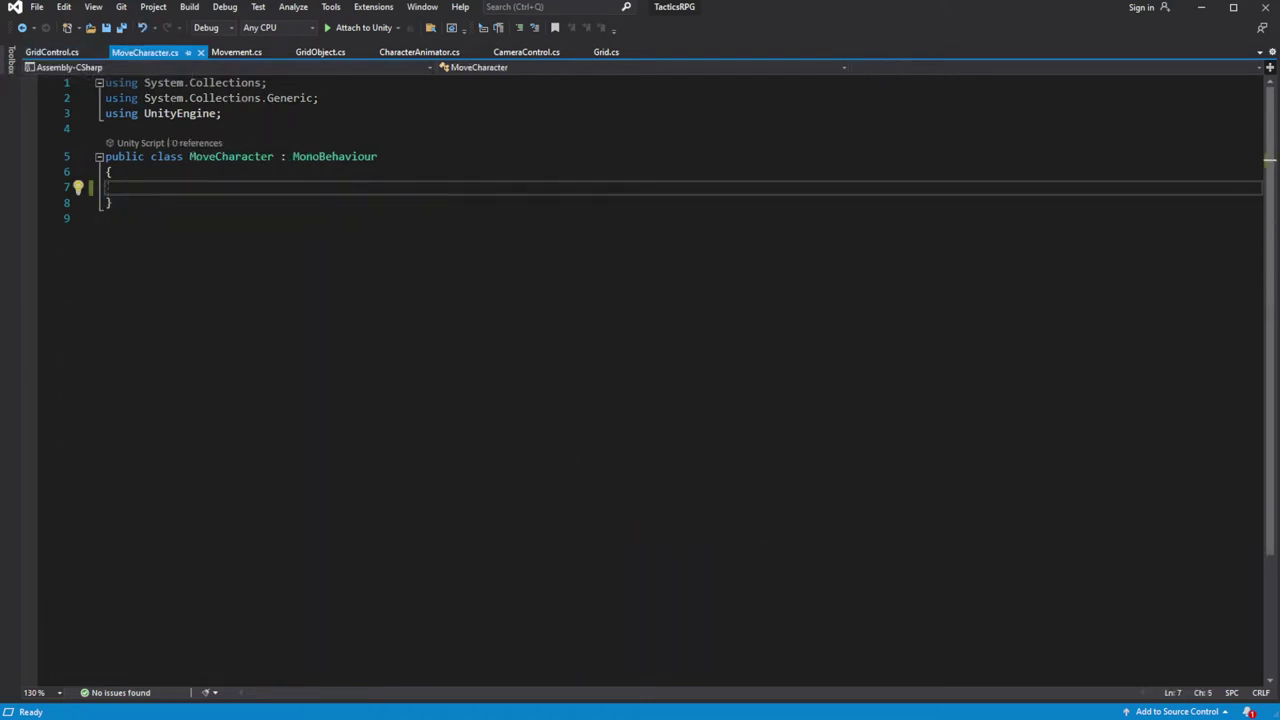
key("ctrl+v")
Remove the currentPosition declaration and its blank line, and save MoveCharacter.cs
left_click(131, 249)
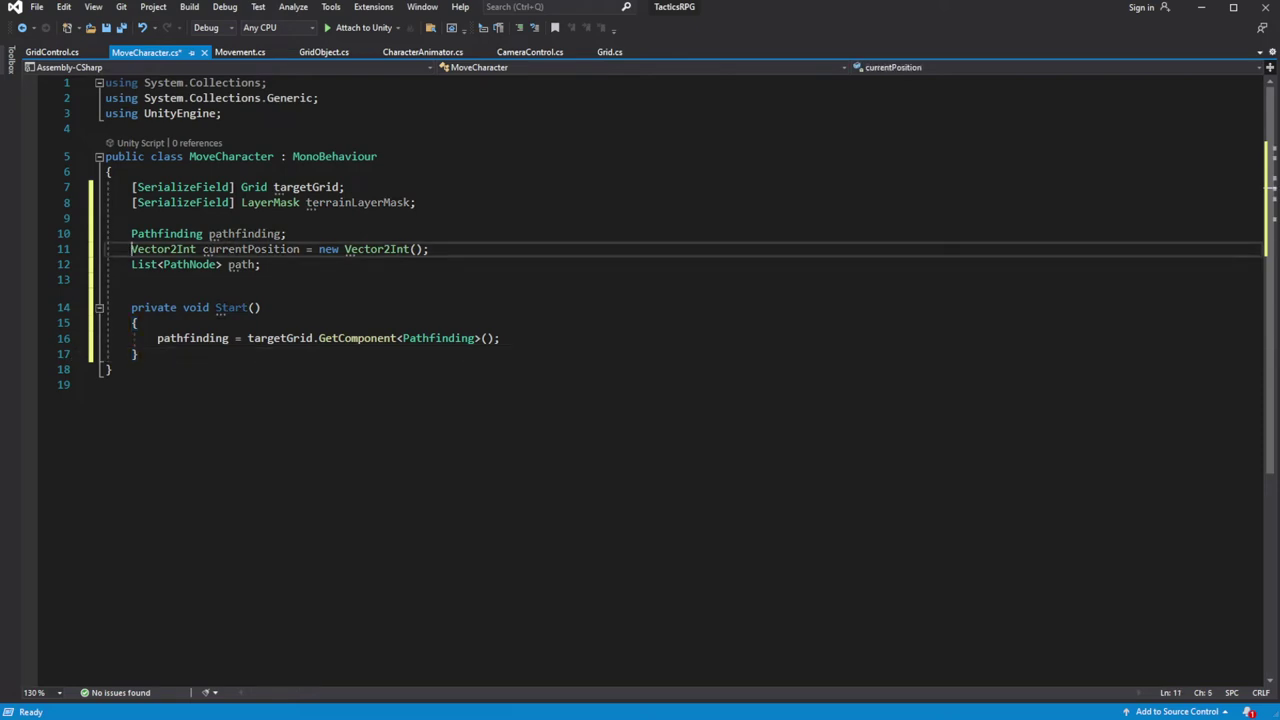
key("shift+End")
key("Delete")
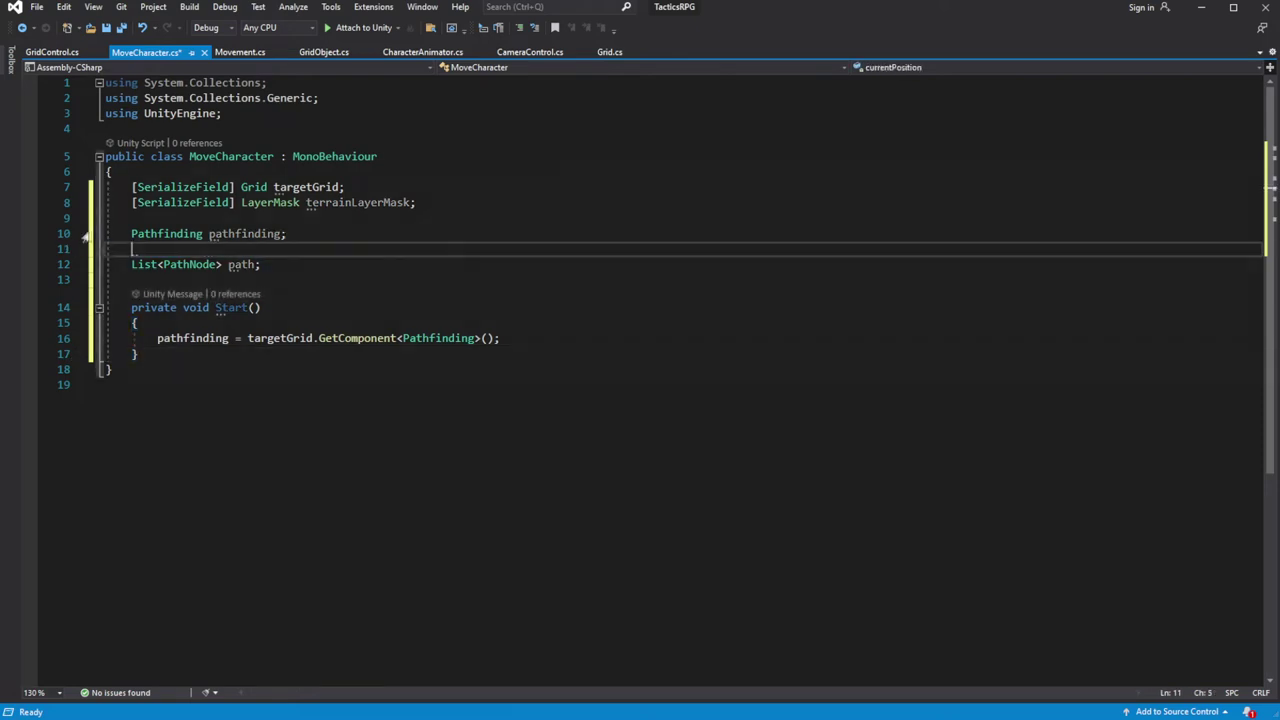
key("BackSpace")
key("BackSpace")
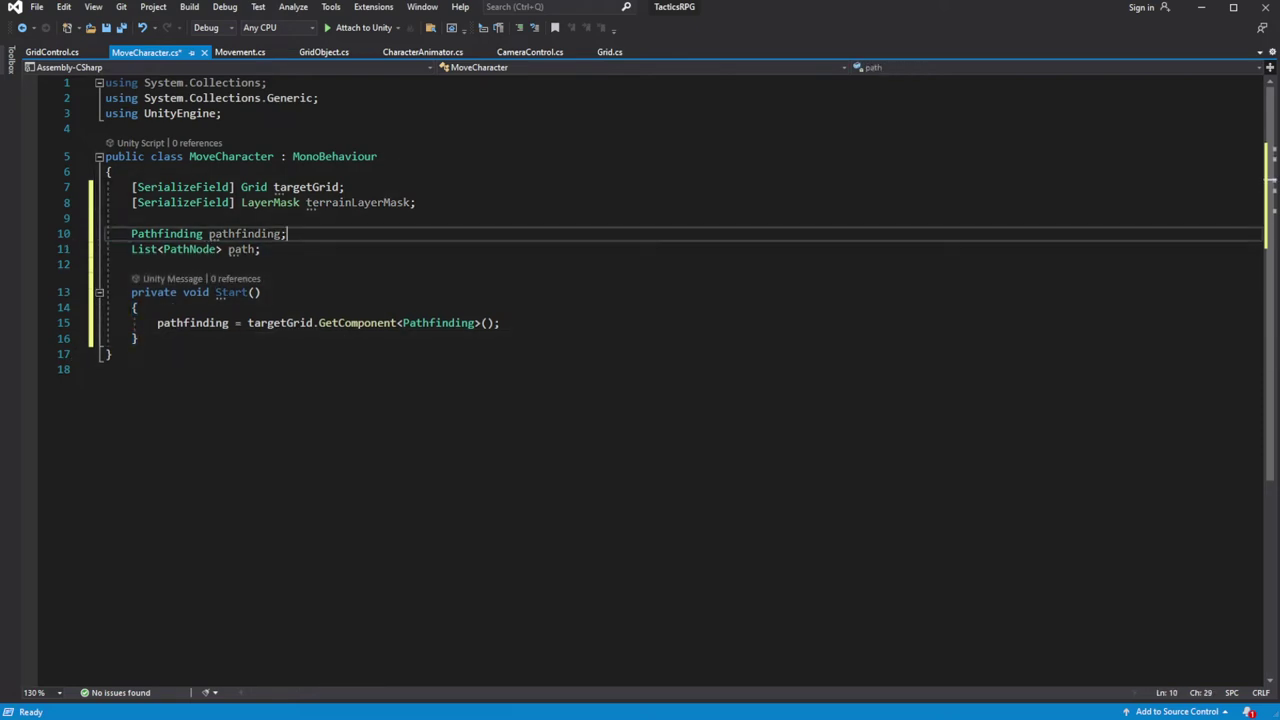
key("ctrl+s")
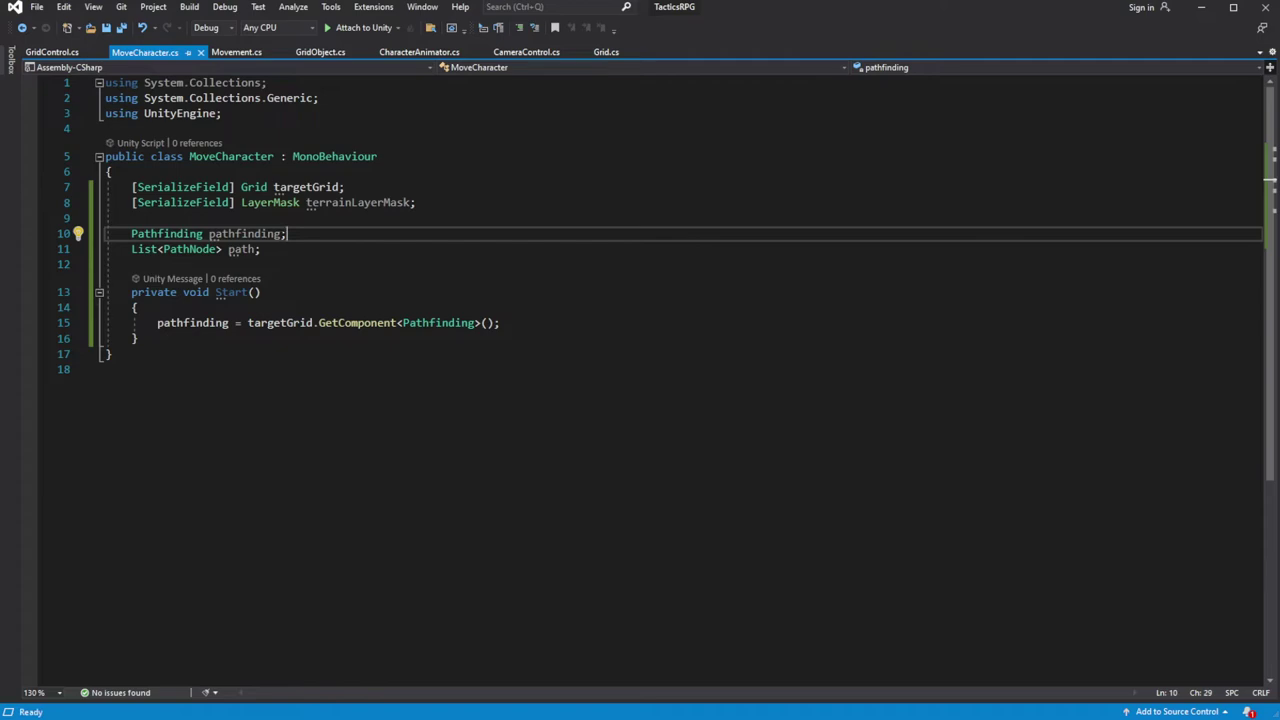
left_click(50, 52)
Copy the whole Update method into MoveCharacter.cs after Start and save
scroll(267, 308, "down", 6)
scroll(665, 381, "up", 1)
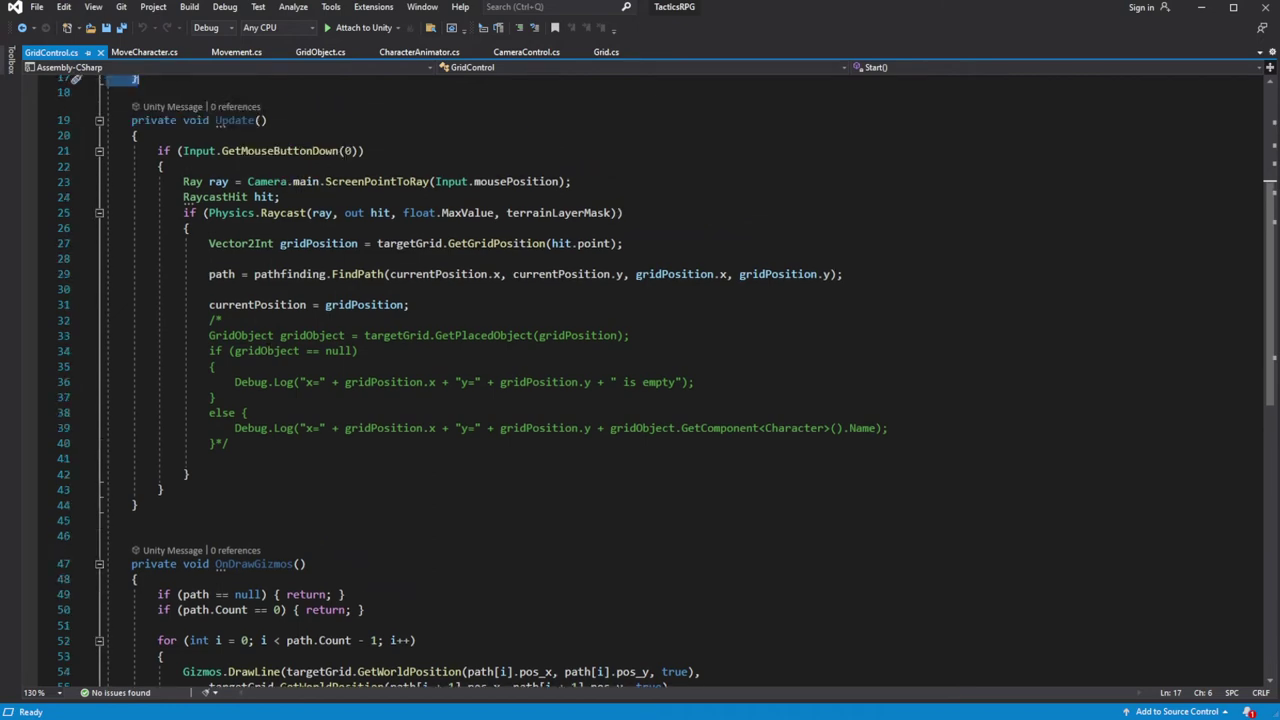
left_click_drag(157, 150, 77, 490)
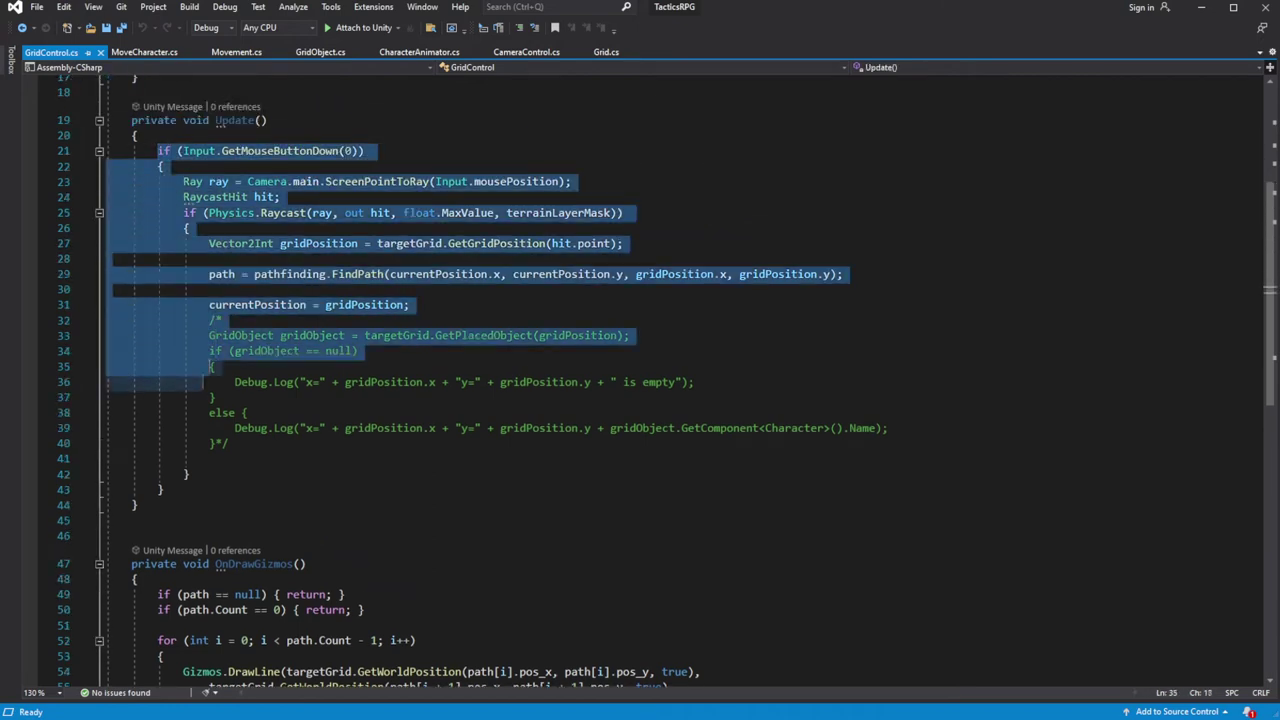
left_click_drag(137, 505, 130, 116)
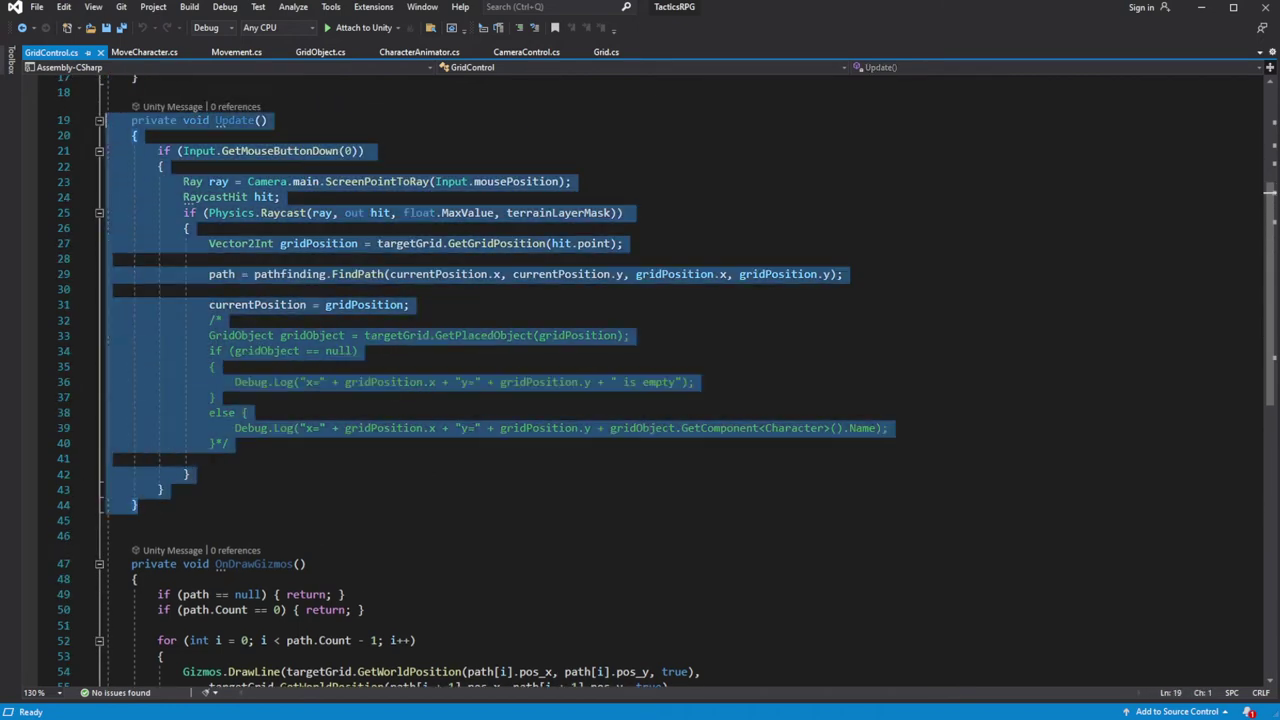
left_click(145, 52)
left_click(203, 340)
key("Return")
key("Return")
type("private void Update()     {         if (Input.GetMouseButtonDown(0))         {             Ray ray = Camera.main.ScreenPointToRay(Input.mousePosition);             RaycastHit hit;             if (Physics.Raycast(ray, out hit, float.MaxValue, terrainLayerMask))             {                 Vector2Int gridPosition = targetGrid.GetGridPosition(hit.point);                  path = pathfinding.FindPath(currentPosition.x, currentPosition.y, gridPosition.x, gridPosition.y);                  currentPosition = gridPosition;                 /*                 GridObject gridObject = targetGrid.GetPlacedObject(gridPosition);                 if (gridObject == null)                 {                     Debug.Log(\"x=\" + gridPosition.x + \"y=\" + gridPosition.y + \" is empty\");                 }                 else {                     Debug.Log(\"x=\" + gridPosition.x + \"y=\" + gridPosition.y + gridObject.GetComponent<Character>().Name);                 }*/              }         }     }")
key("ctrl+s")
Delete the commented-out debug logging block and its leftover blank lines
scroll(665, 354, "down", 1)
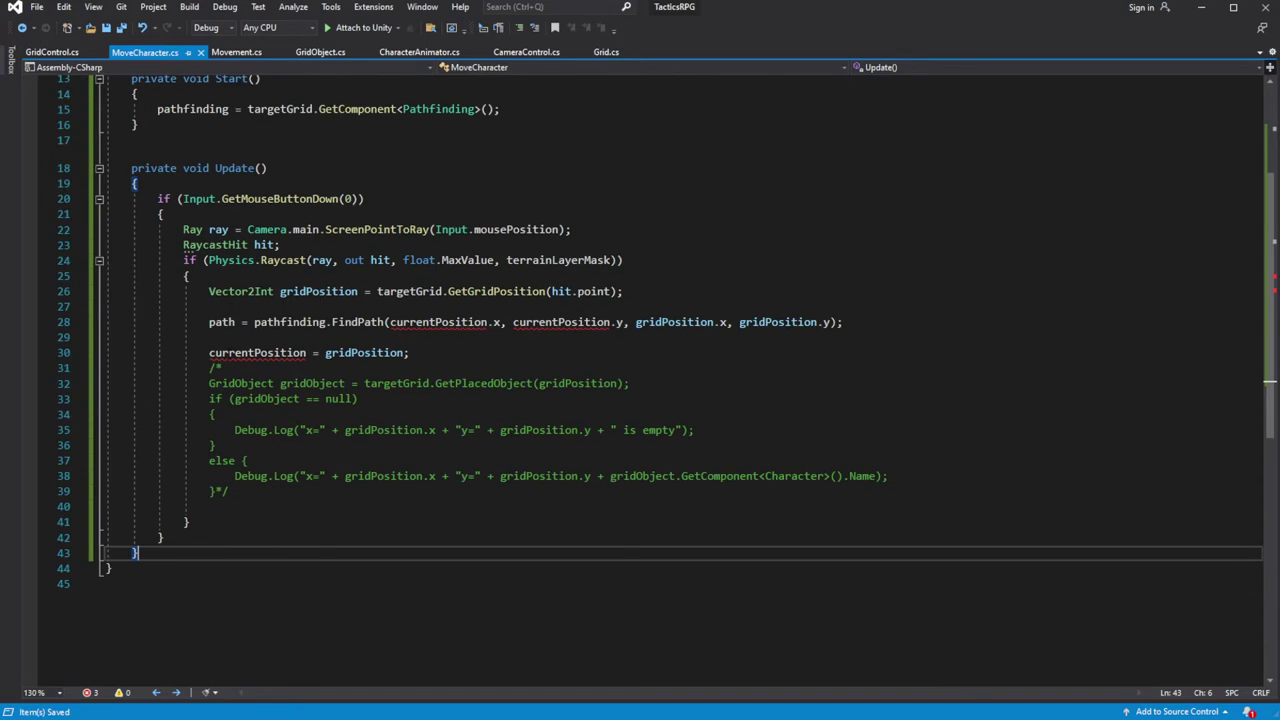
scroll(665, 354, "up", 2)
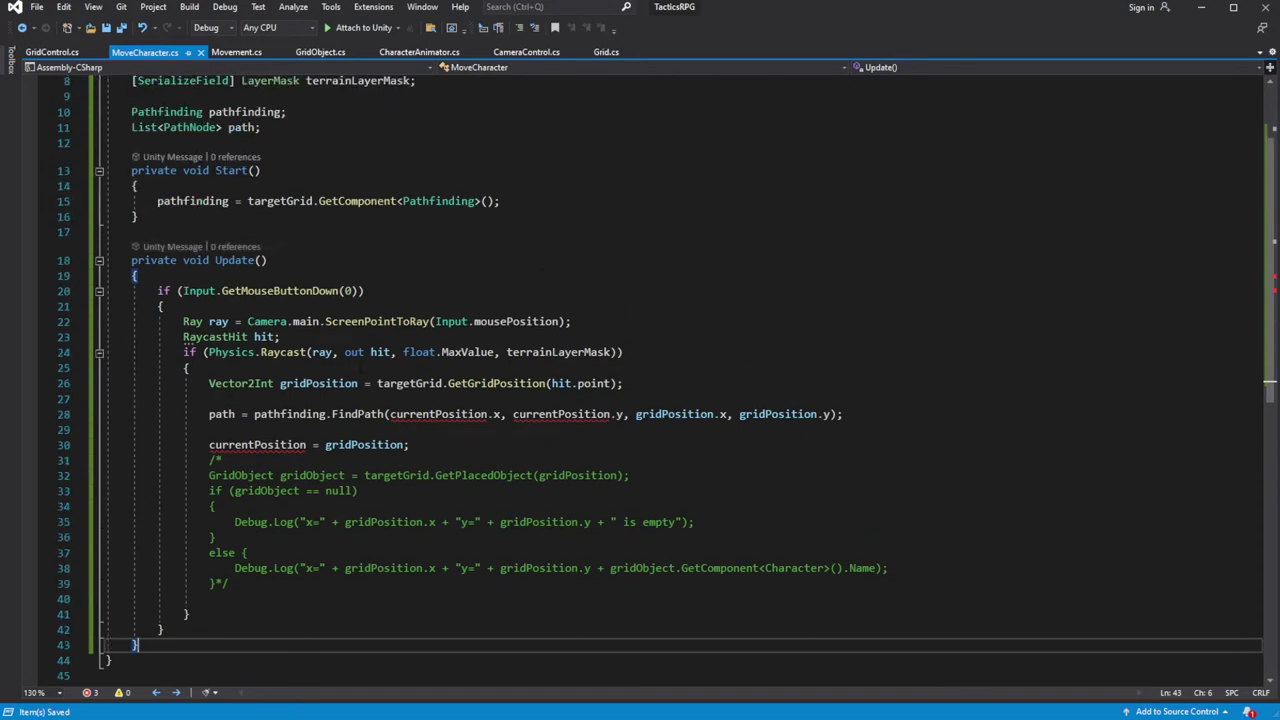
left_click_drag(230, 584, 106, 460)
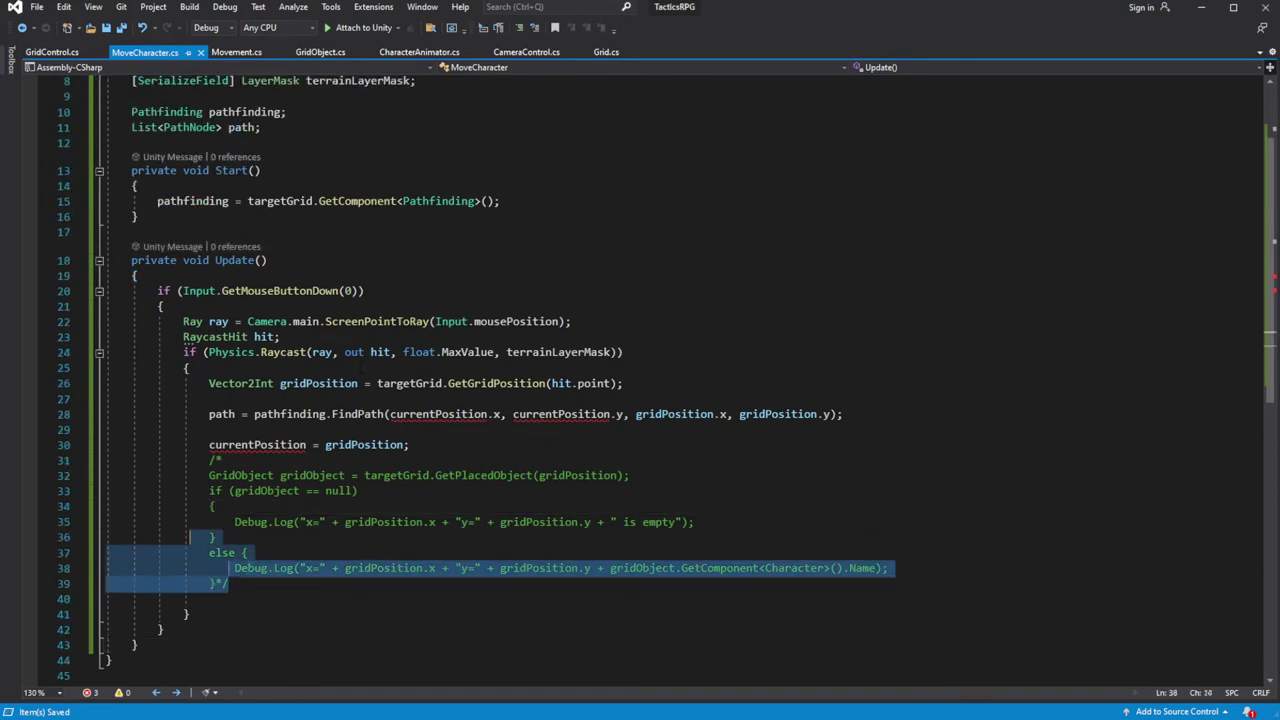
key("Delete")
key("BackSpace")
key("Down")
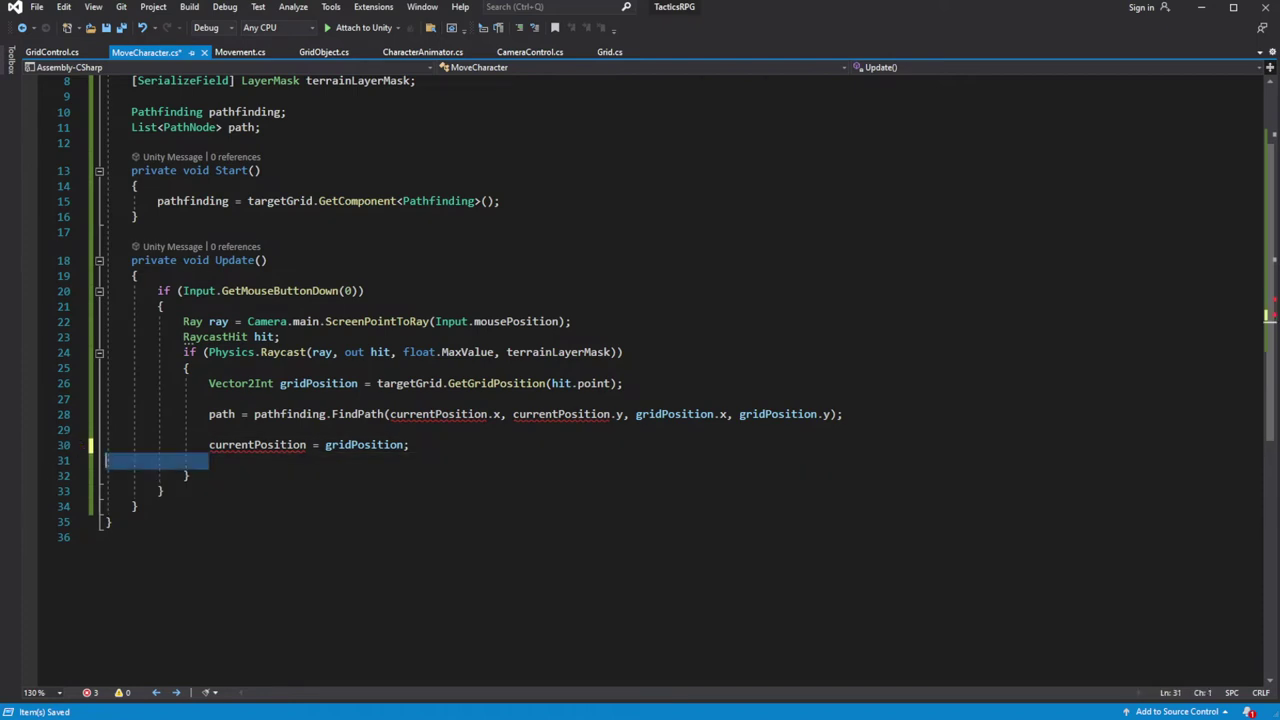
key("BackSpace")
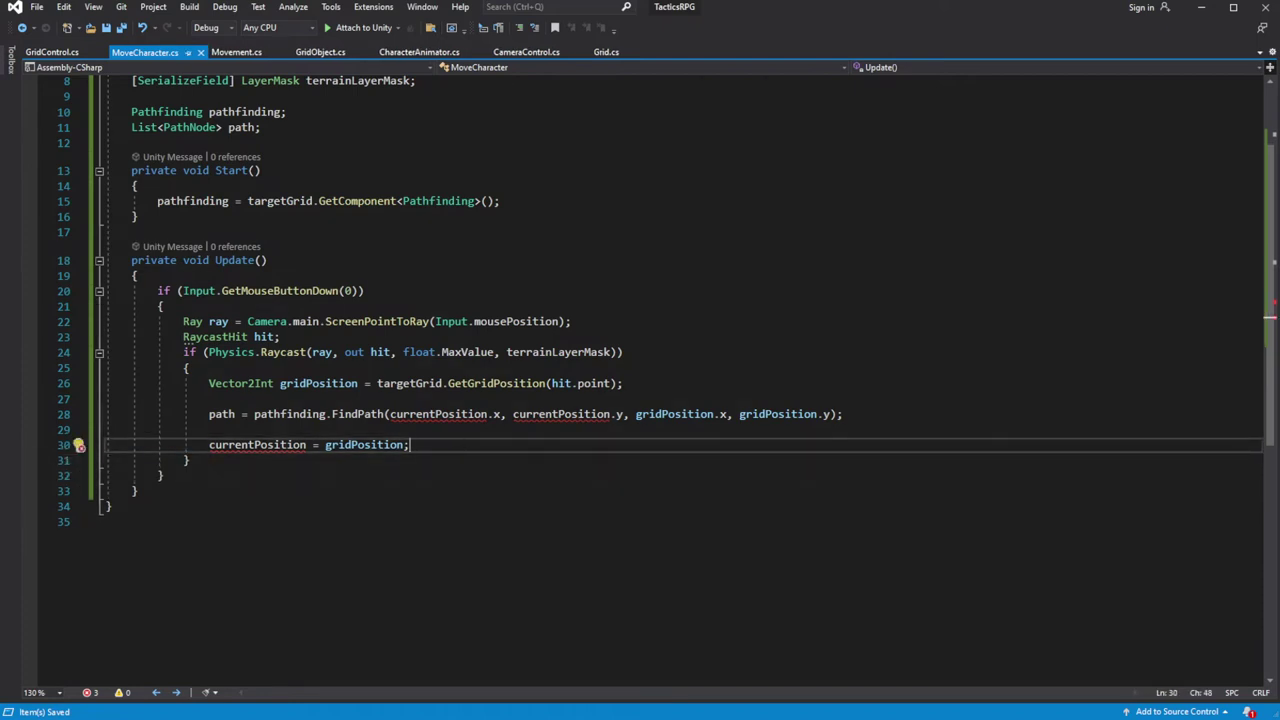
Delete the currentPosition = gridPosition line, leaving FindPath's currentPosition arguments in place
left_click(77, 444)
key("Delete")
key("BackSpace")
key("BackSpace")
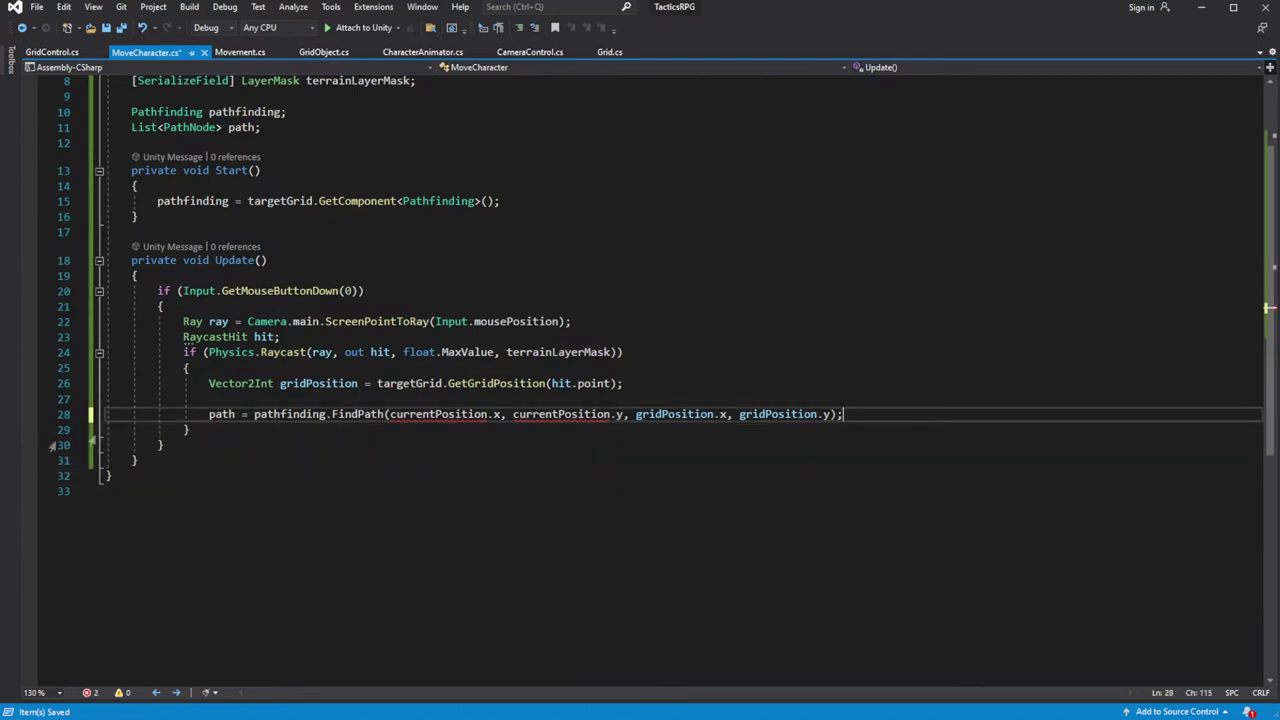
left_click_drag(390, 414, 622, 414)
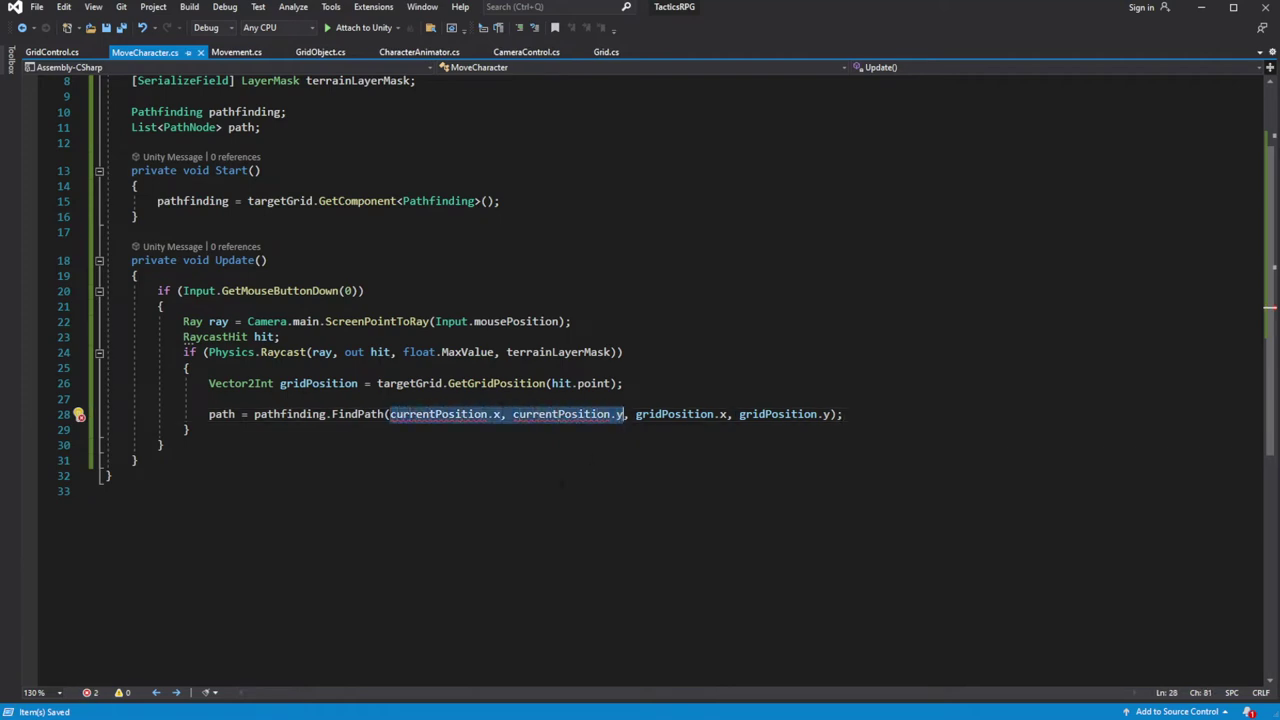
scroll(565, 483, "up", 2)
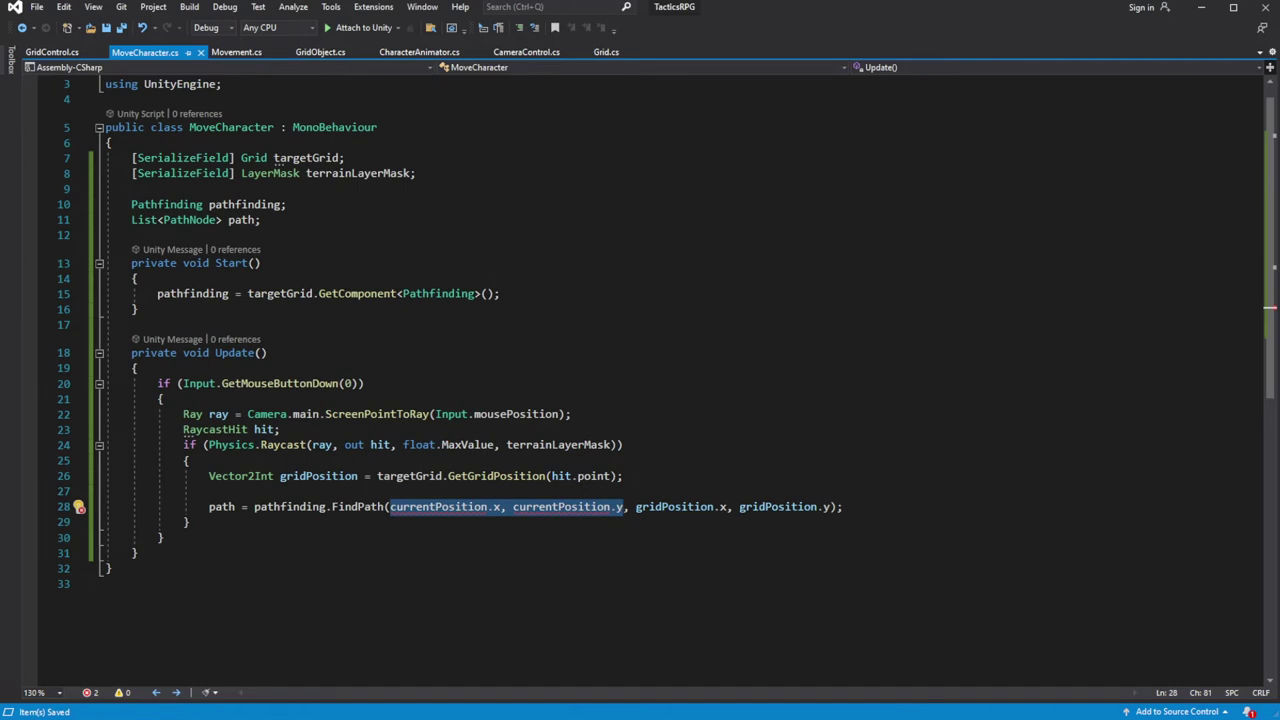
Add '[SerializeField] GridObject targetCharacter;' below terrainLayerMask and save MoveCharacter.cs
left_click(471, 176)
key("Return")
key("Return")
type("[Ser")
key("Tab")
type("] G")
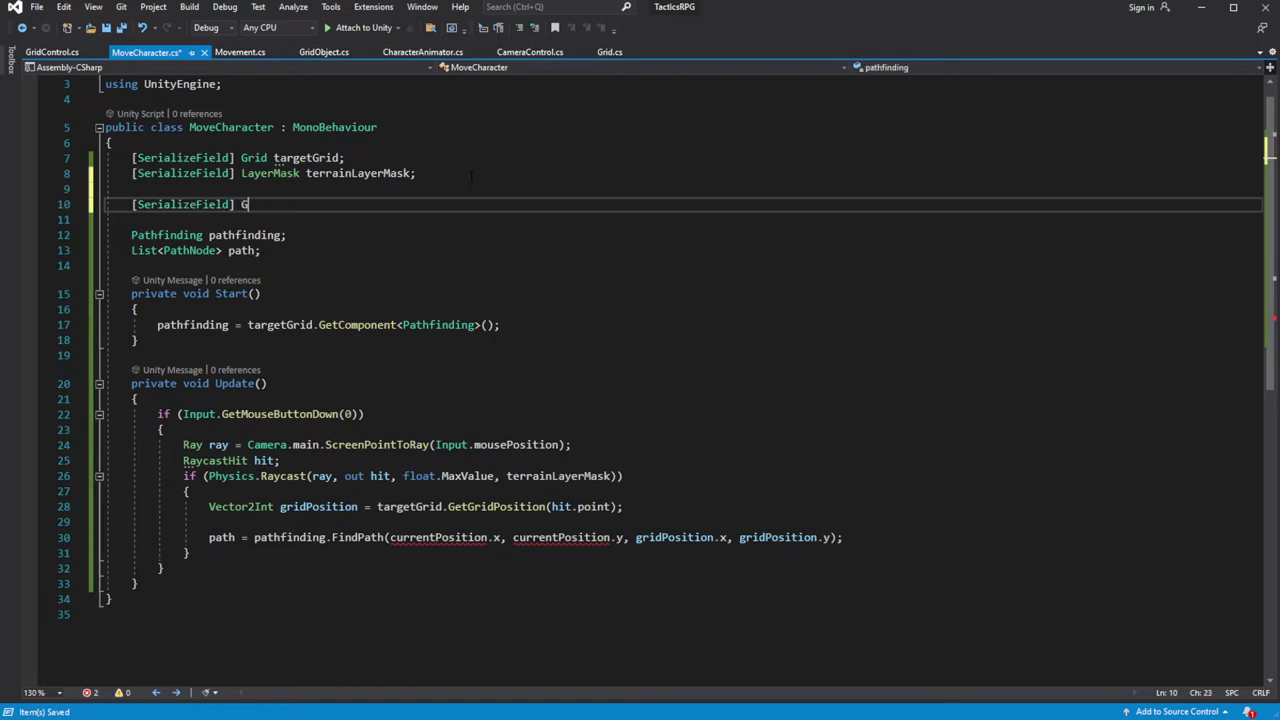
type("rid")
key("Down")
key("Tab")
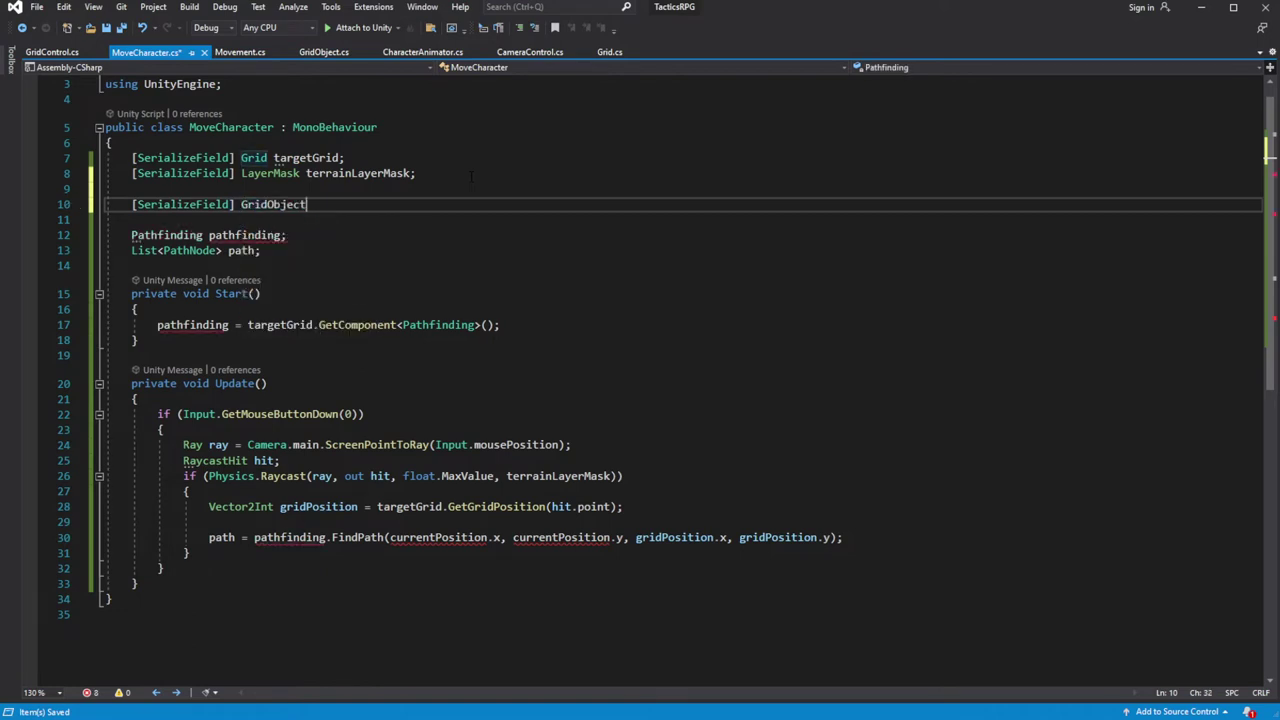
type("targetCharacter;")
key("ctrl+s")
key("shift+Home")
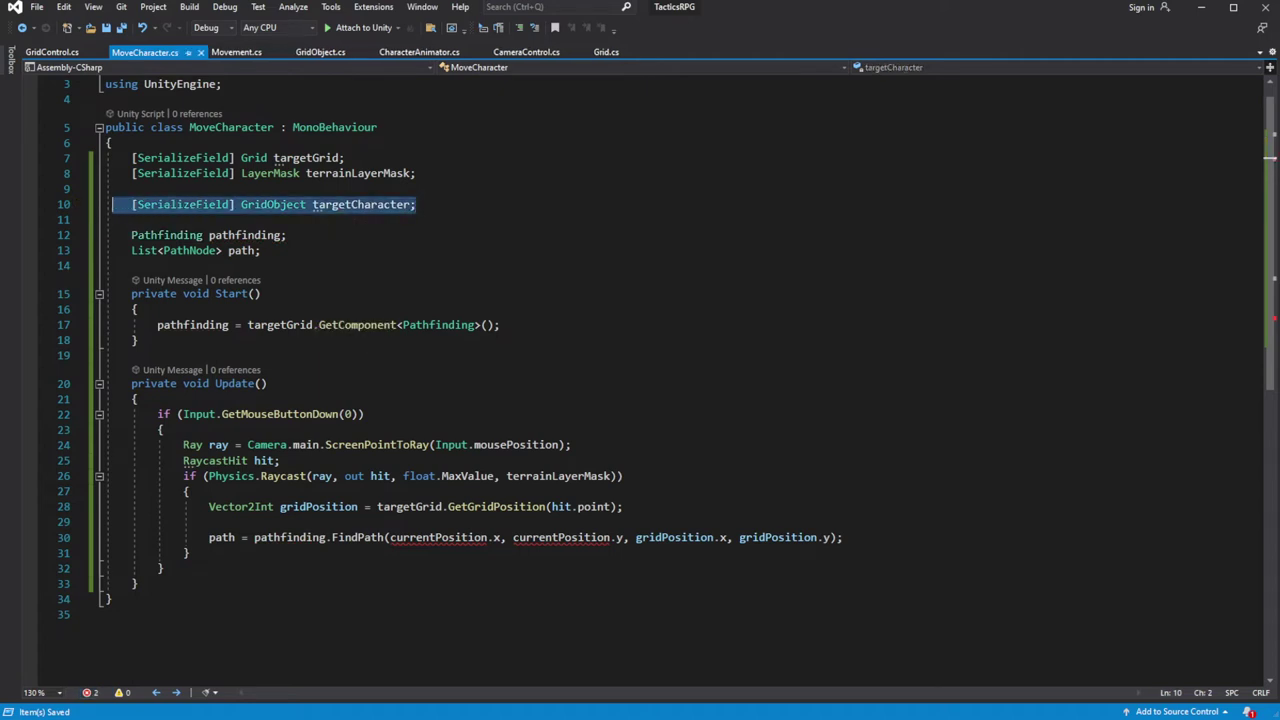
key("Down")
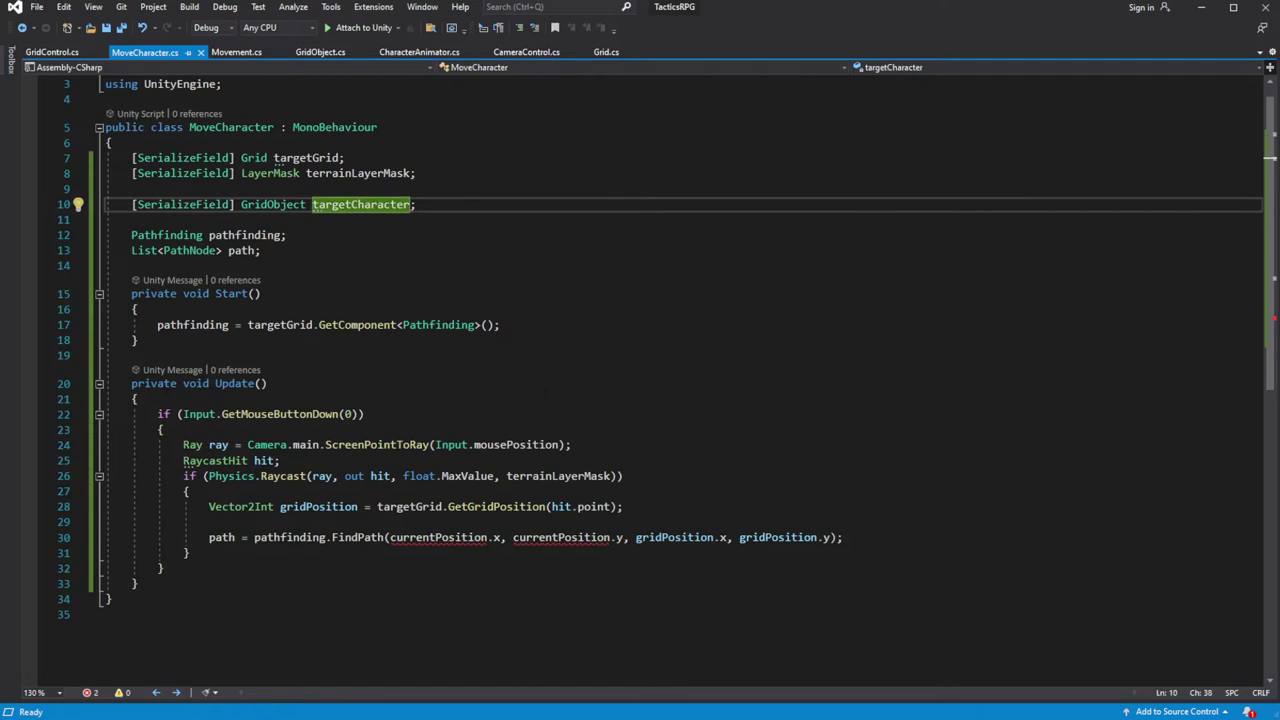
Review the FindPath call's currentPosition arguments, then bring up the context menu on the GridObject type
left_click(371, 553)
left_click_drag(390, 537, 623, 537)
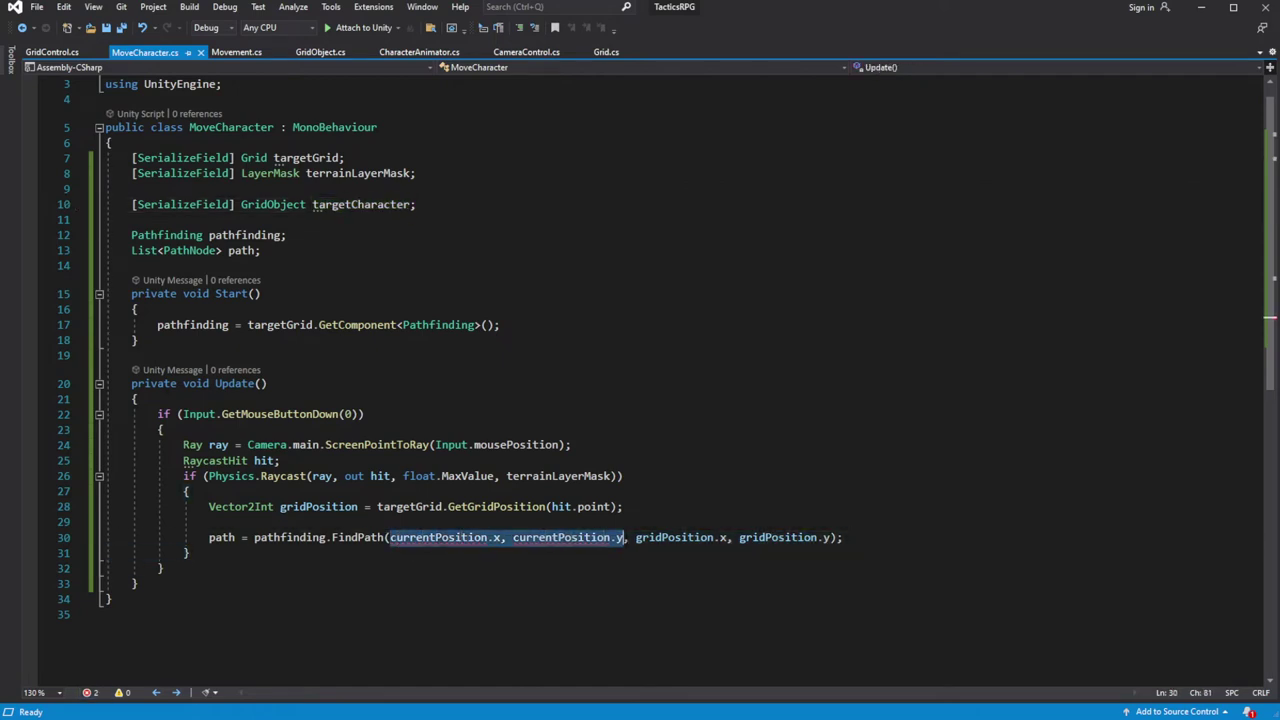
scroll(623, 537, "down", 3)
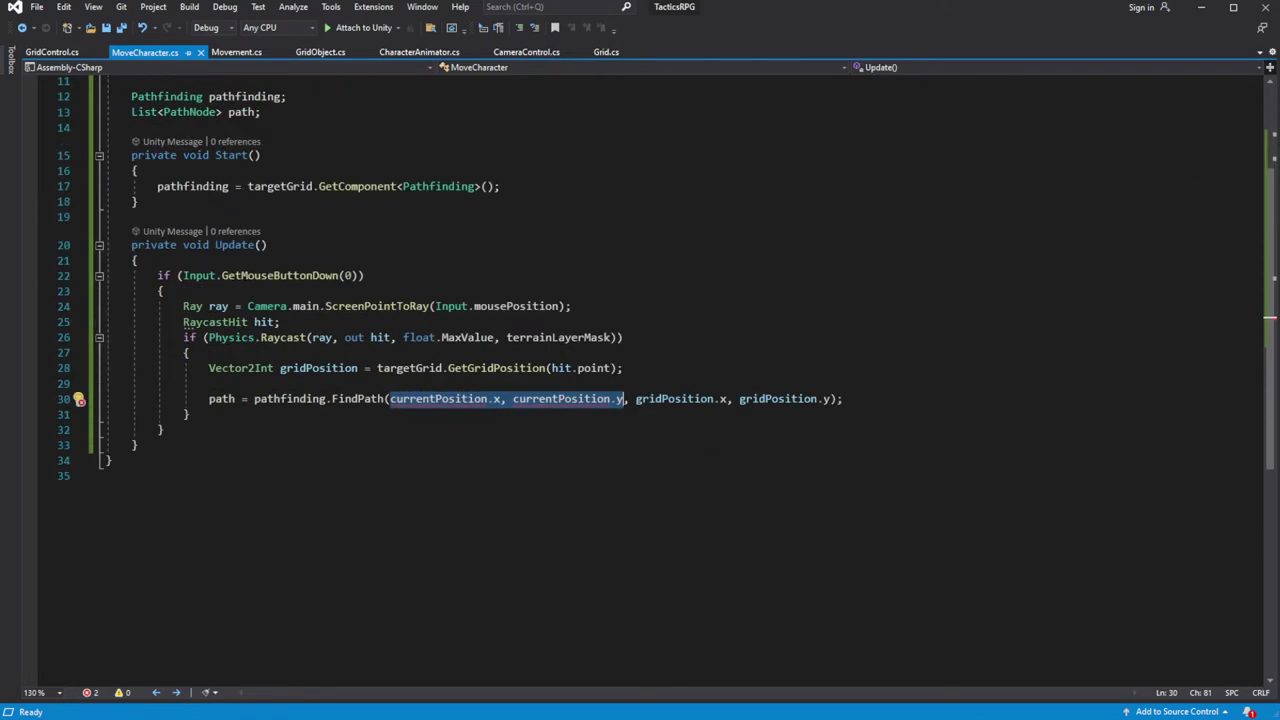
key("alt+Tab")
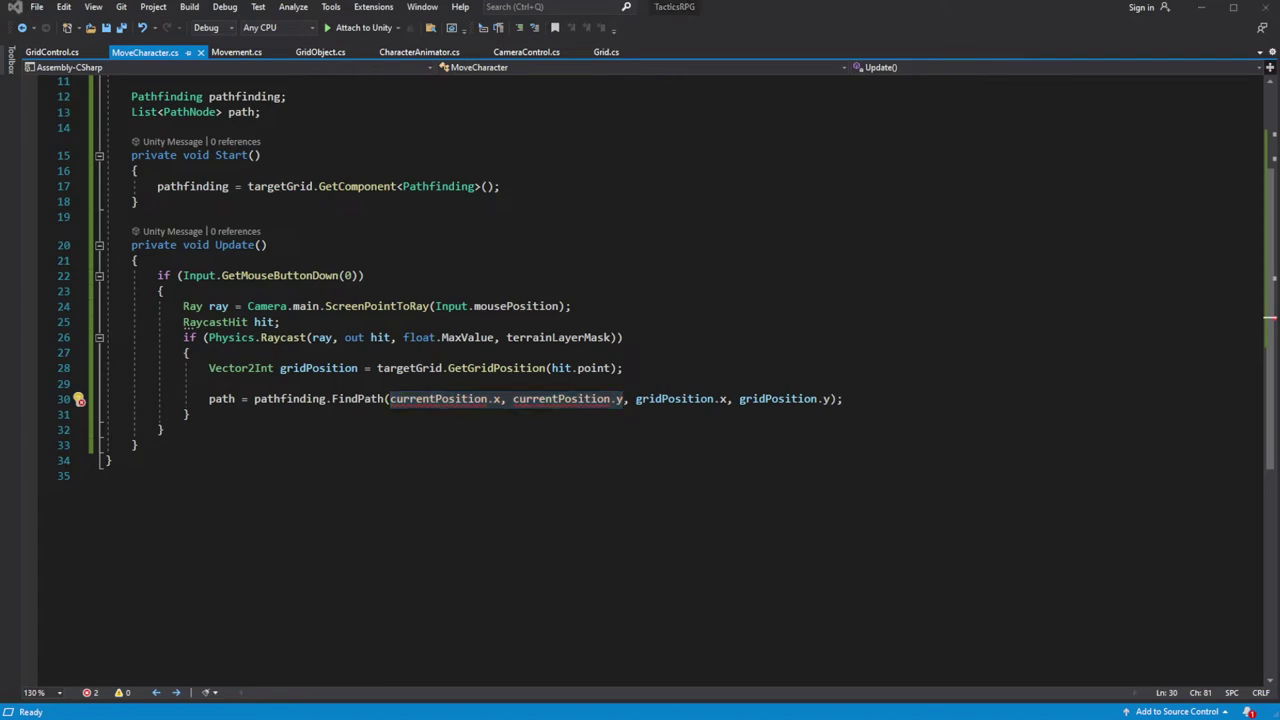
scroll(640, 300, "up", 3)
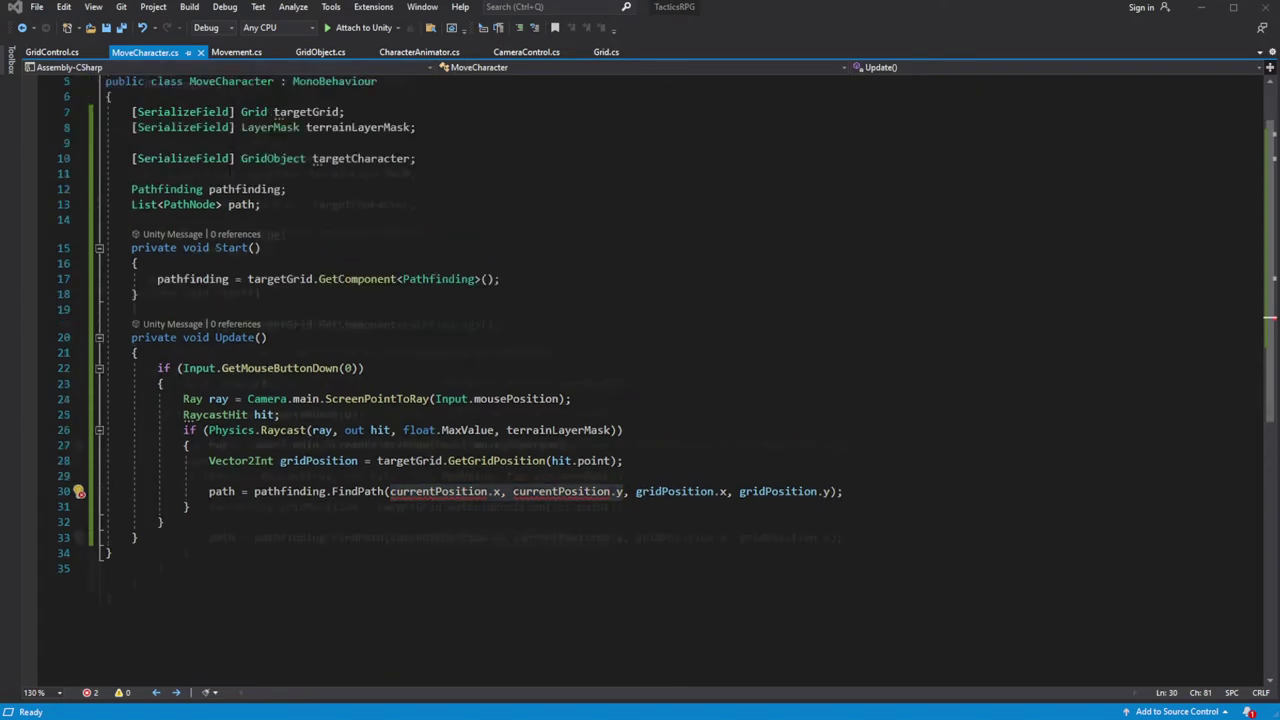
right_click(253, 204)
Go to the GridObject definition and insert a new line below the targetGrid field
left_click(110, 300)
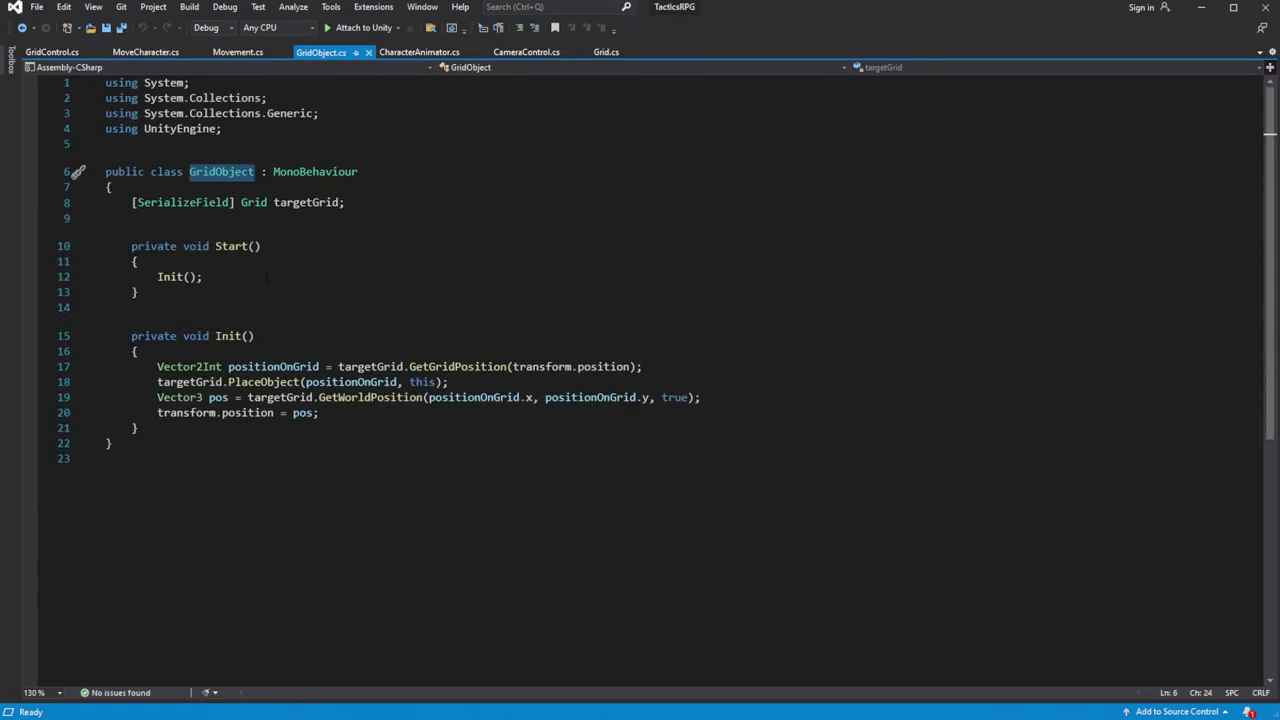
left_click(138, 292)
left_click_drag(131, 246, 105, 458)
key("ctrl+v")
left_click(160, 217)
key("Return")
key("Return")
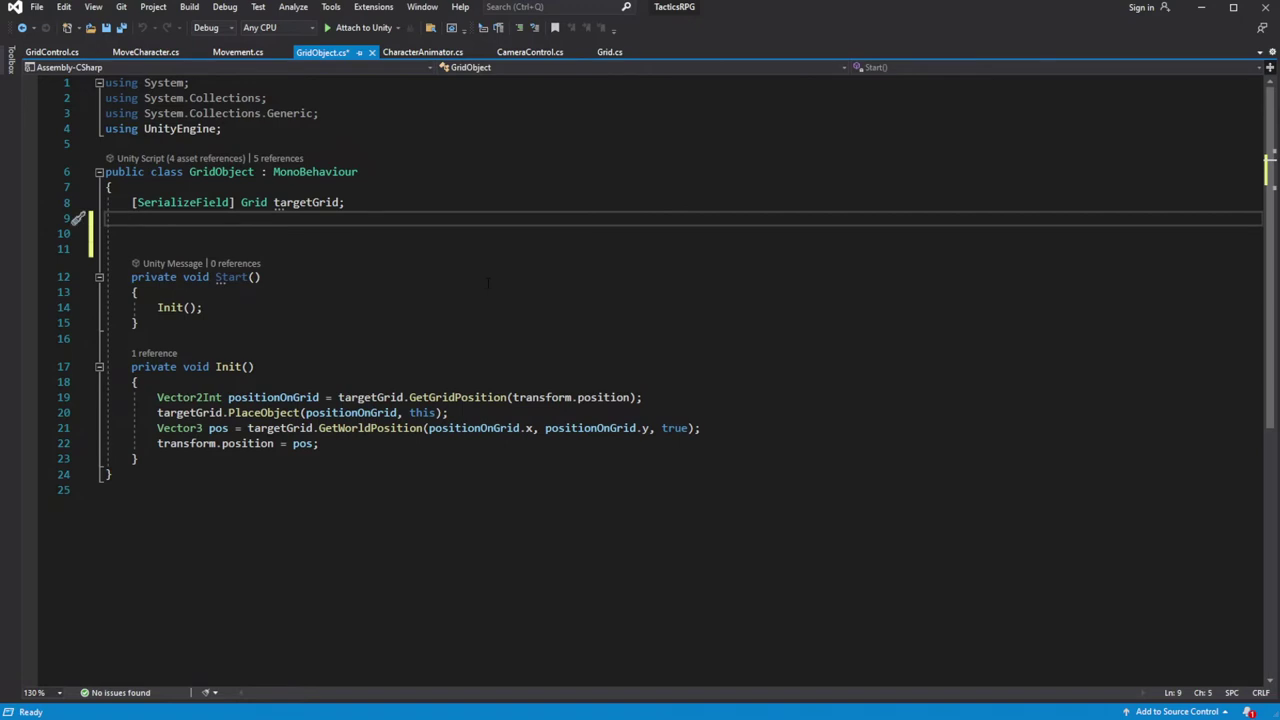
Declare 'public Vector2Int positionOnGrid;' in GridObject and save
key("ctrl+space")
type("public Vec")
key("Down")
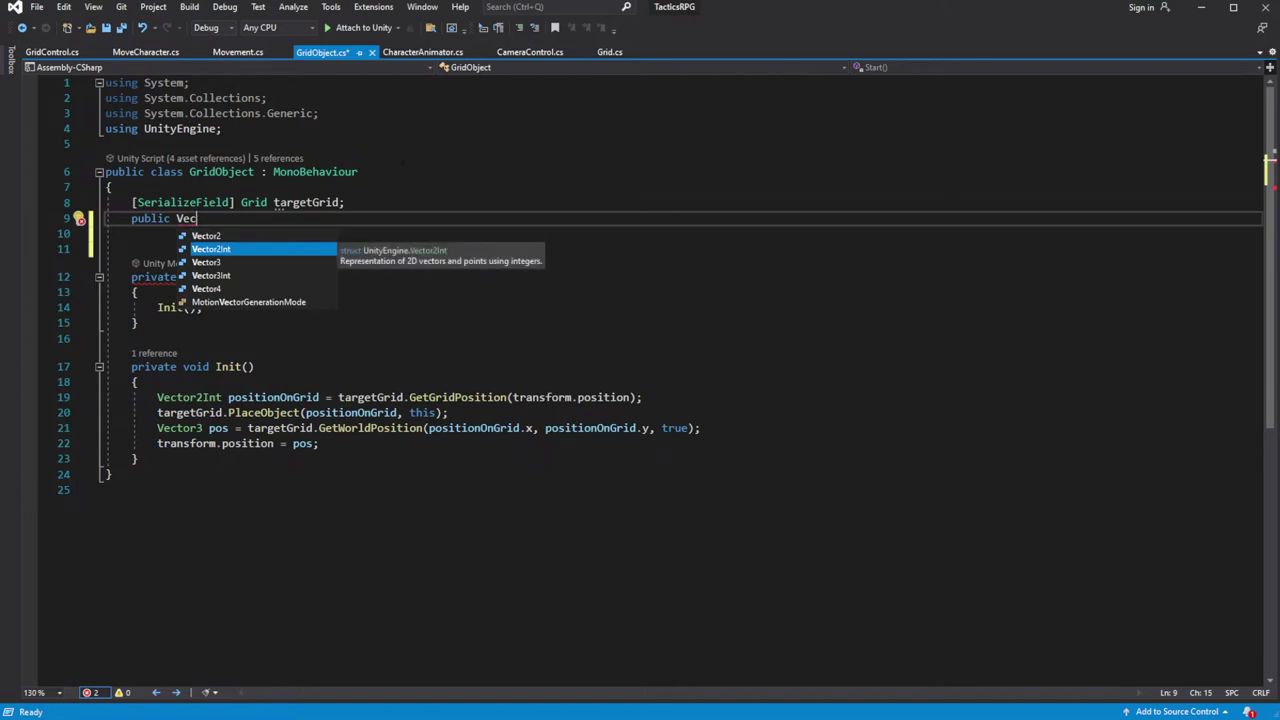
key("Tab")
type("positionObn")
key("BackSpace")
key("BackSpace")
type("nGrid")
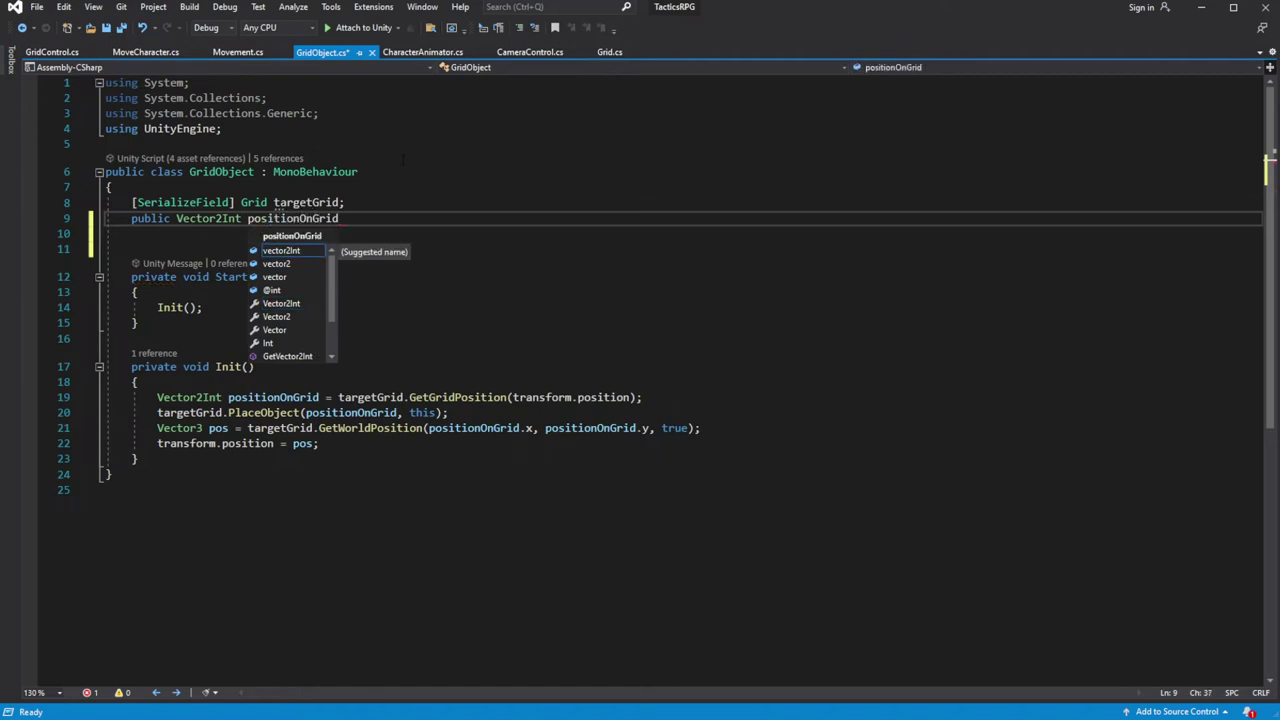
type(";")
key("ctrl+s")
Remove 'Vector2Int' in Init so it assigns to the positionOnGrid field
left_click(273, 397)
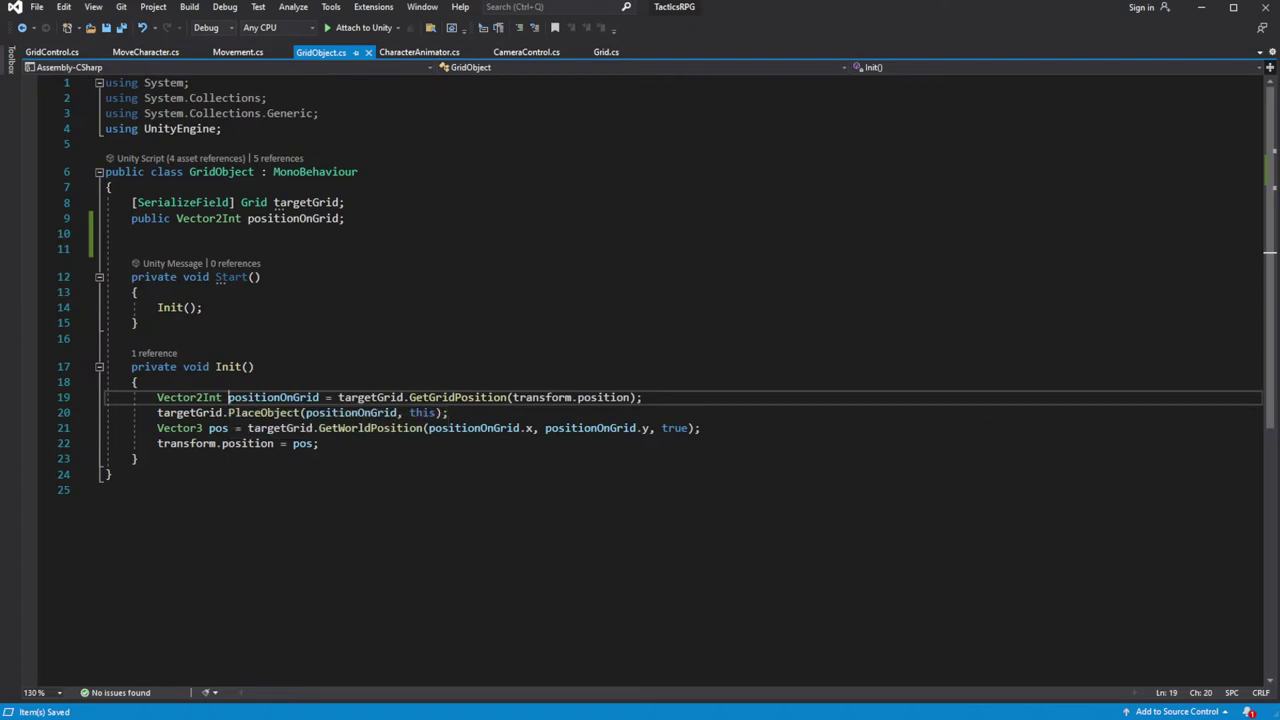
left_click_drag(224, 397, 157, 397)
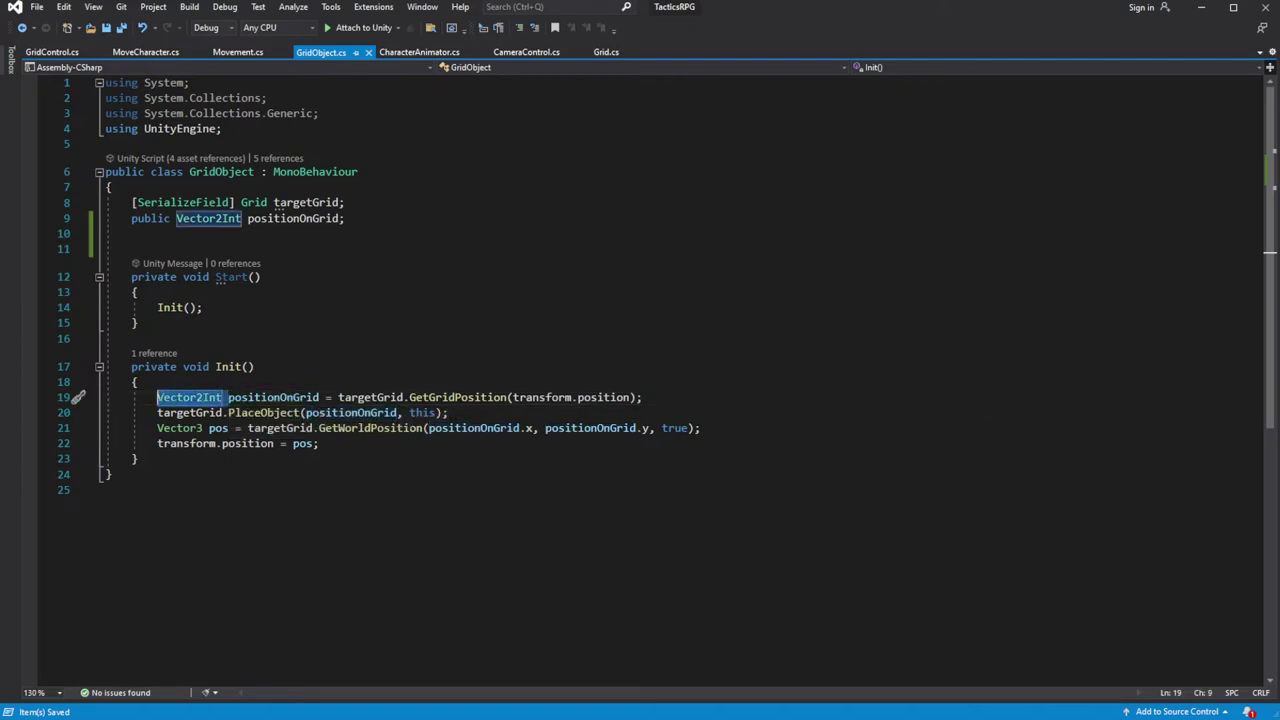
key("BackSpace")
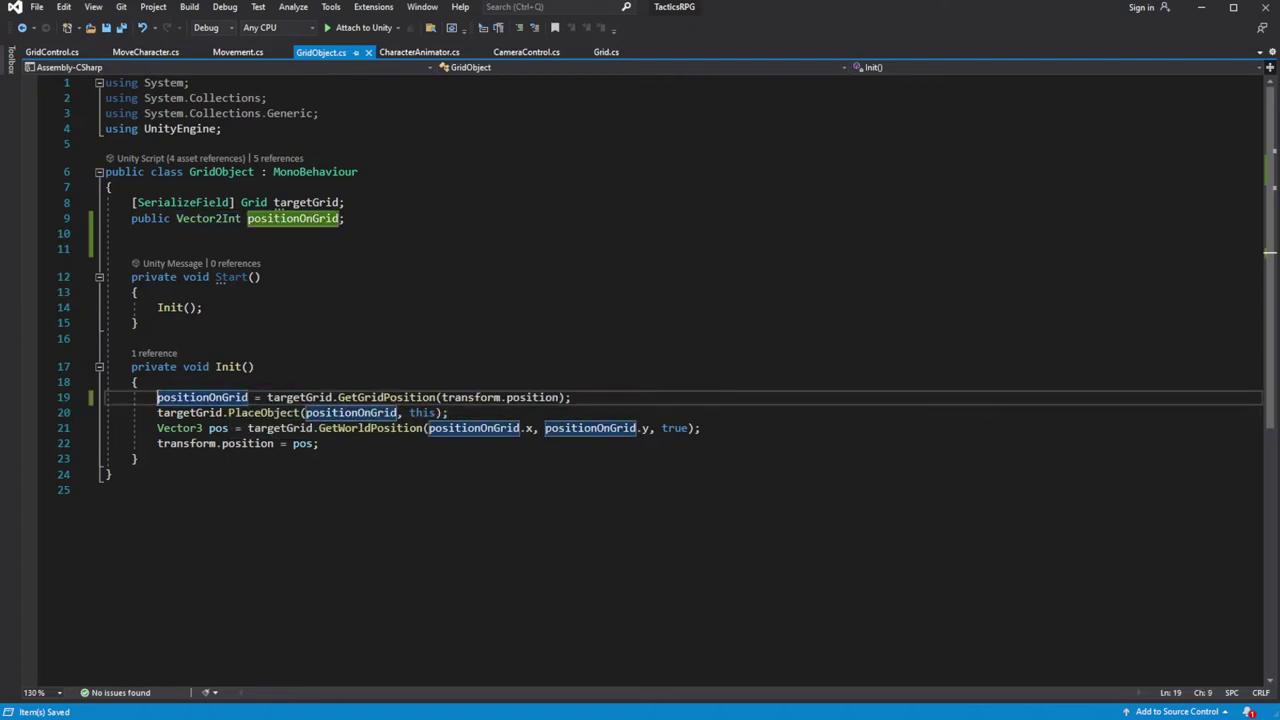
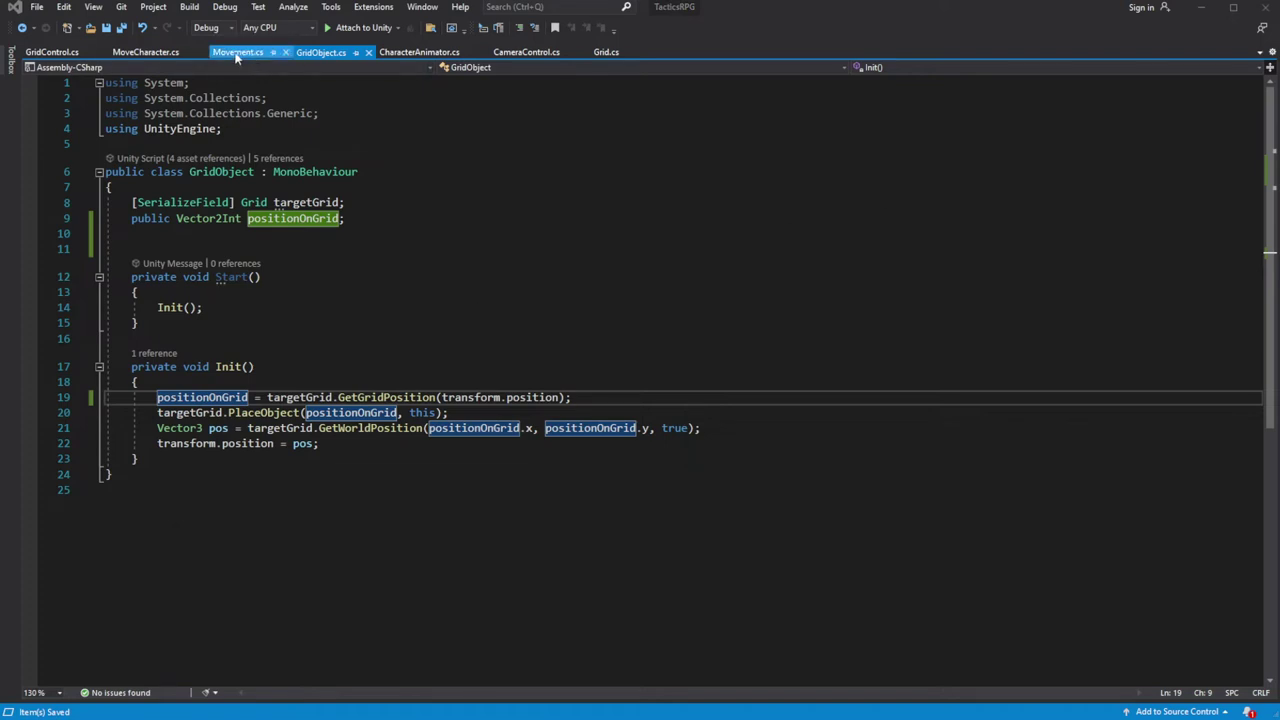
In MoveCharacter, replace FindPath's currentPosition.x argument with targetCharacter.positionOnGrid.x
left_click(145, 52)
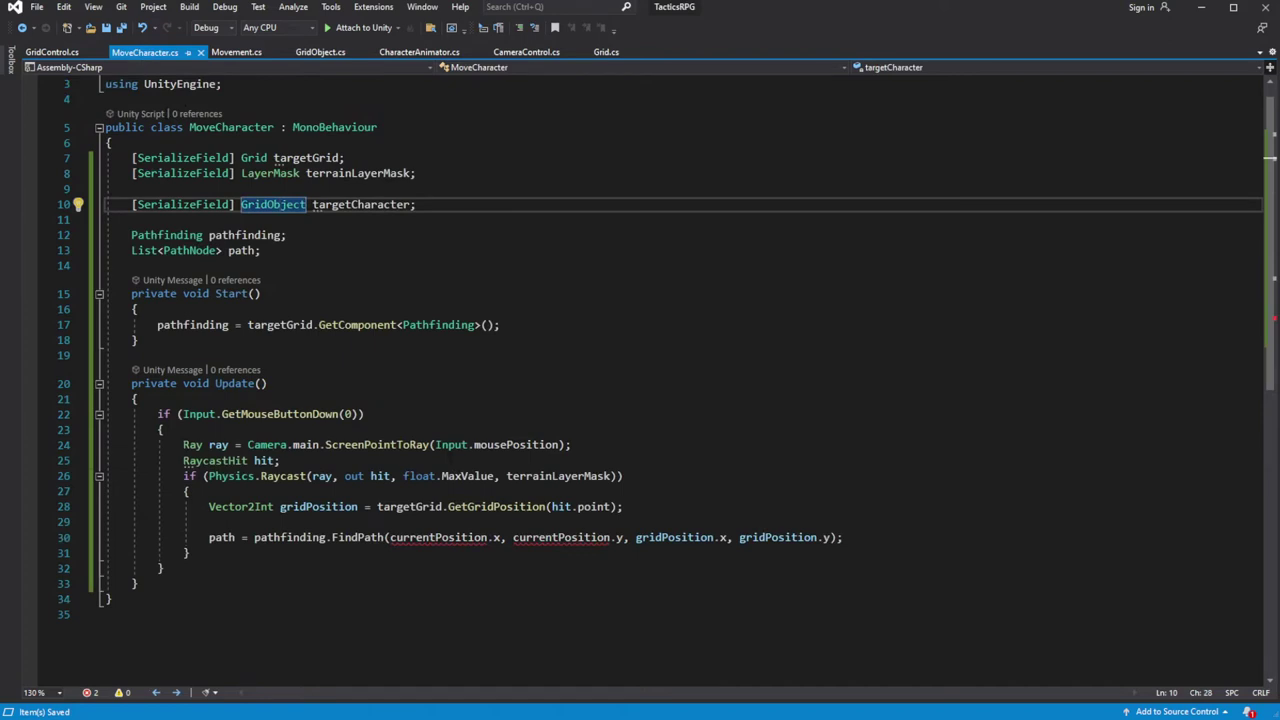
scroll(500, 445, "down", 2)
left_click_drag(501, 445, 389, 445)
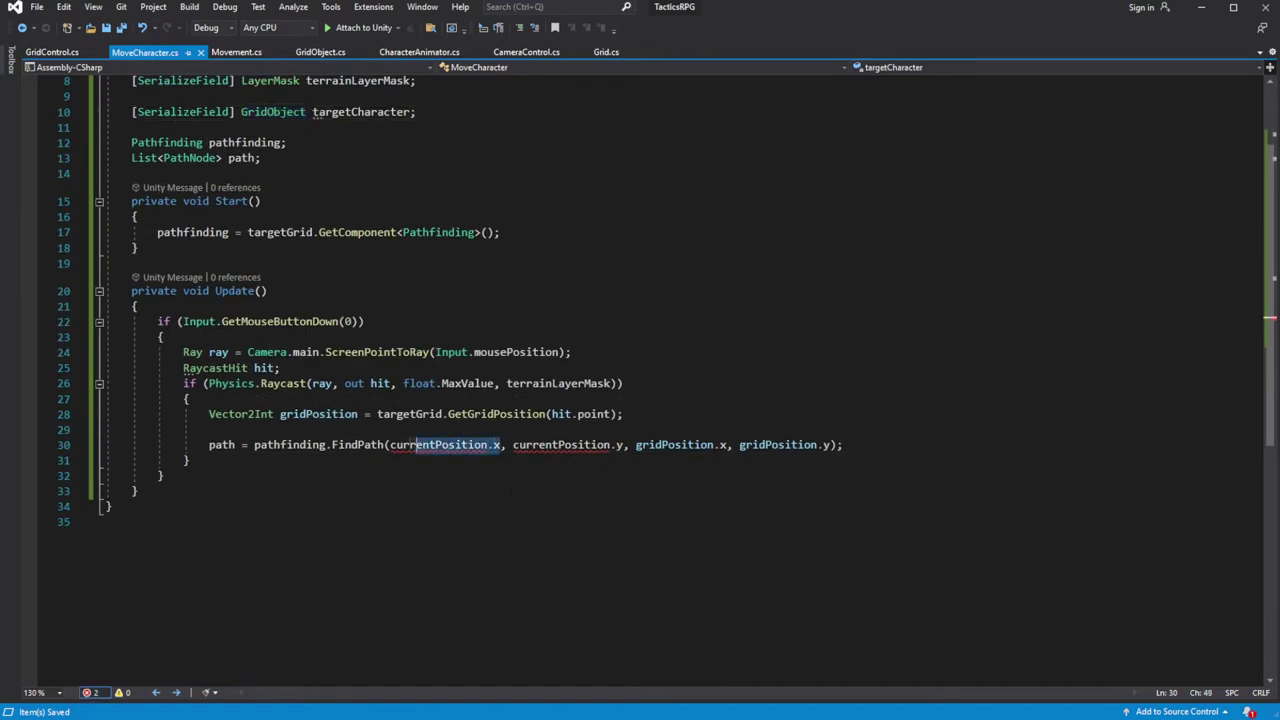
type("target")
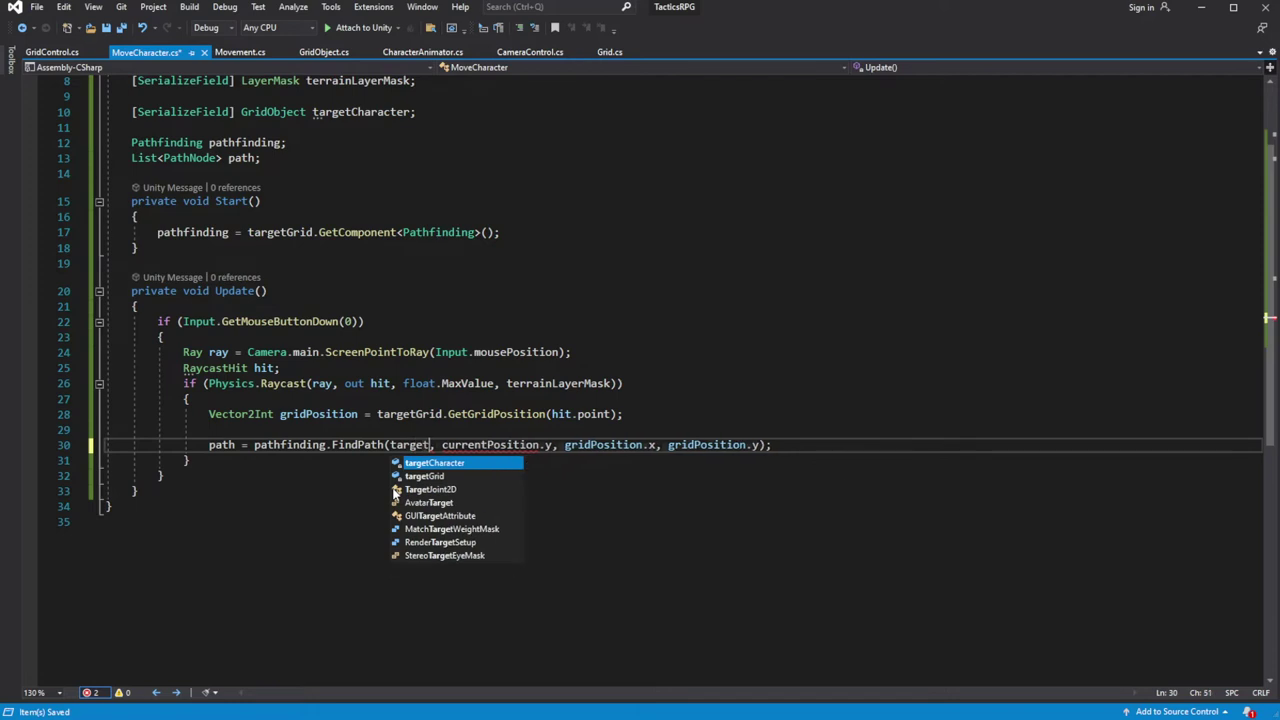
type("Character.po")
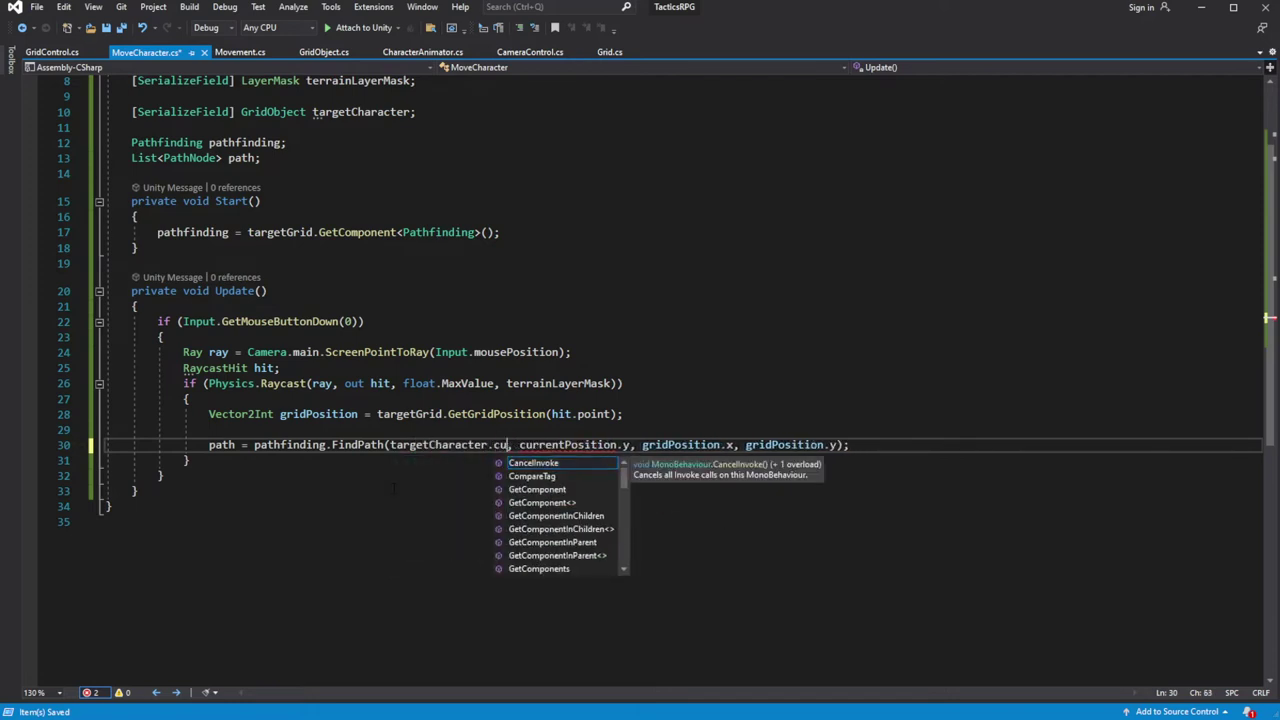
type("s")
key("Tab")
type(".x")
key("Tab")
Replace the currentPosition.y argument with targetCharacter.positionOnGrid.y in the same FindPath call
key("Right")
key("shift+Right")
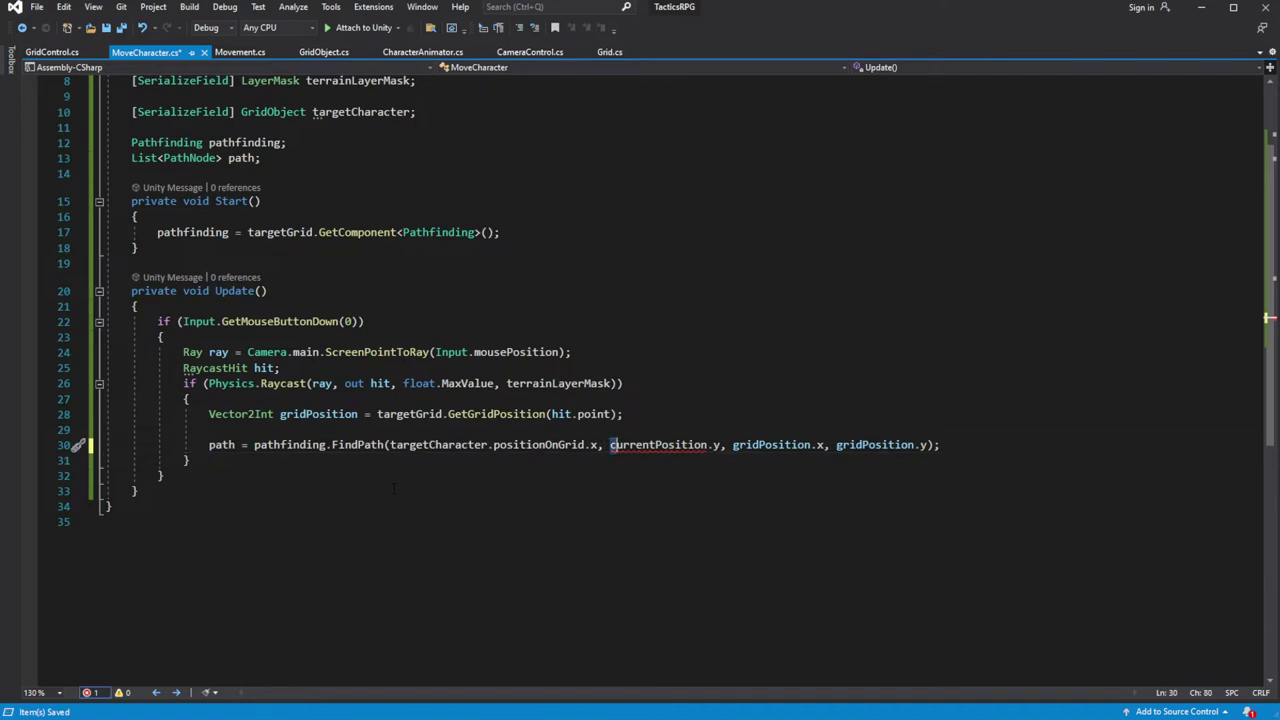
key("shift+Right")
key("shift+Right")
key("shift+Right")
key("shift+Right")
key("shift+Right")
key("shift+Right")
type("targ")
key("Tab")
type(".po")
key("Tab")
type(".y")
key("Tab")
key("ctrl+End")
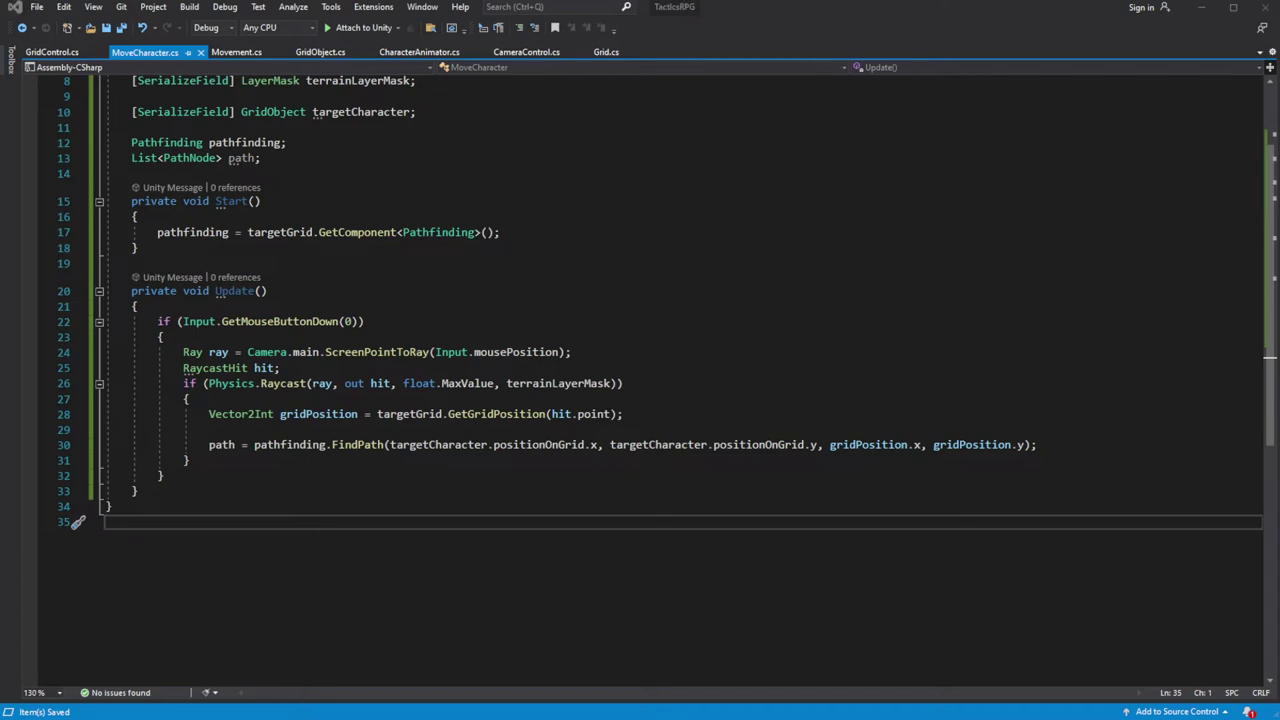
left_click(1085, 455)
Below the FindPath call, add targetCharacter.GetComponent<Movement>().Move(path);
left_click(1085, 447)
key("Return")
key("Return")
type("target")
key("Tab")
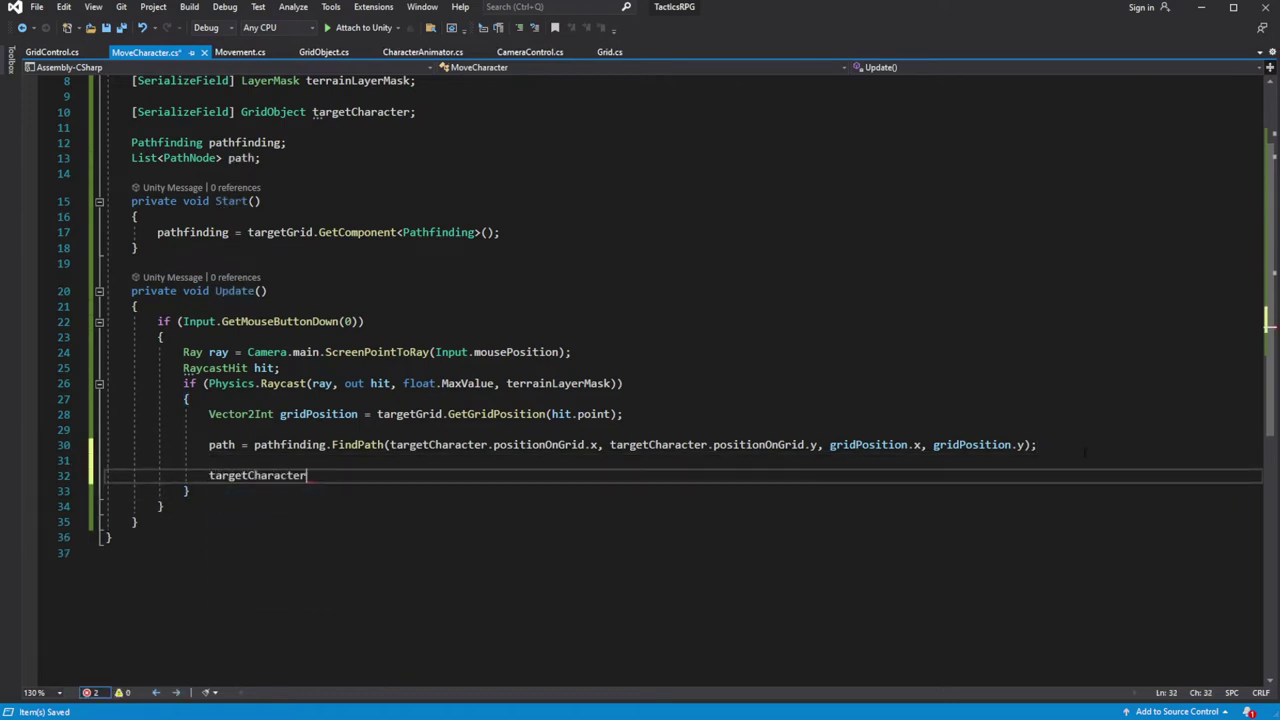
type(".GetComponent<>")
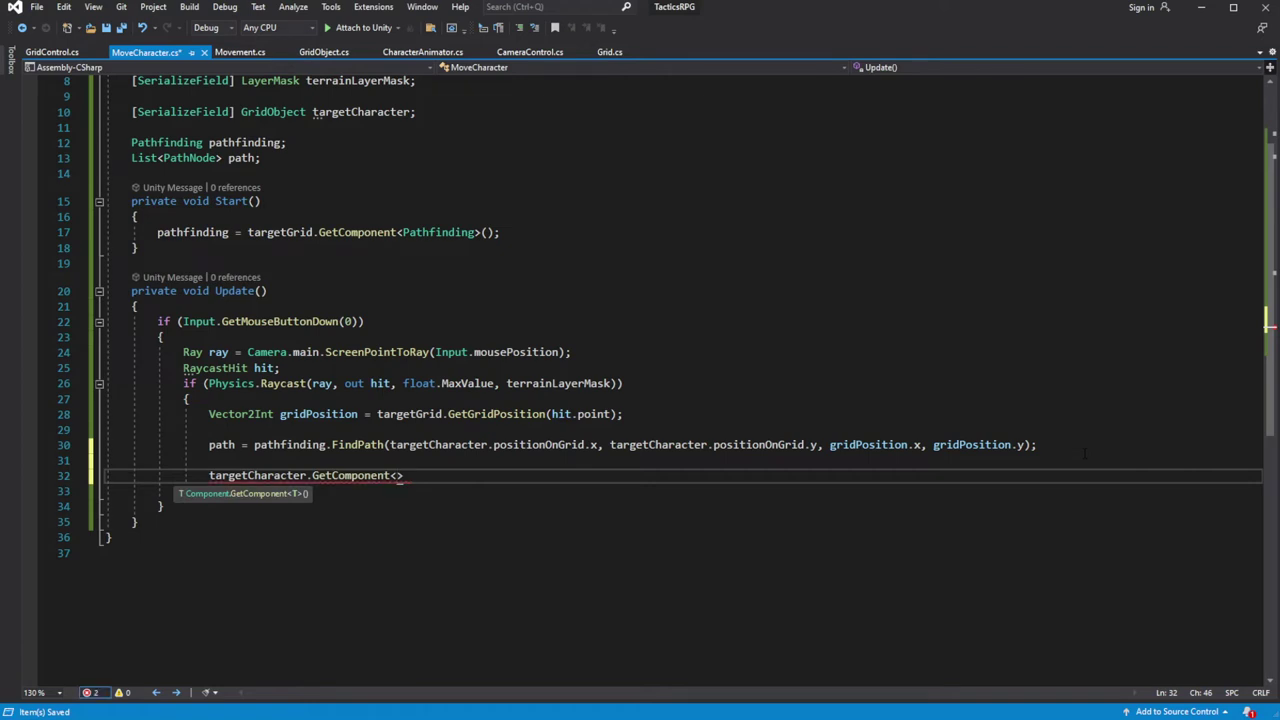
type("Movement>")
type("().")
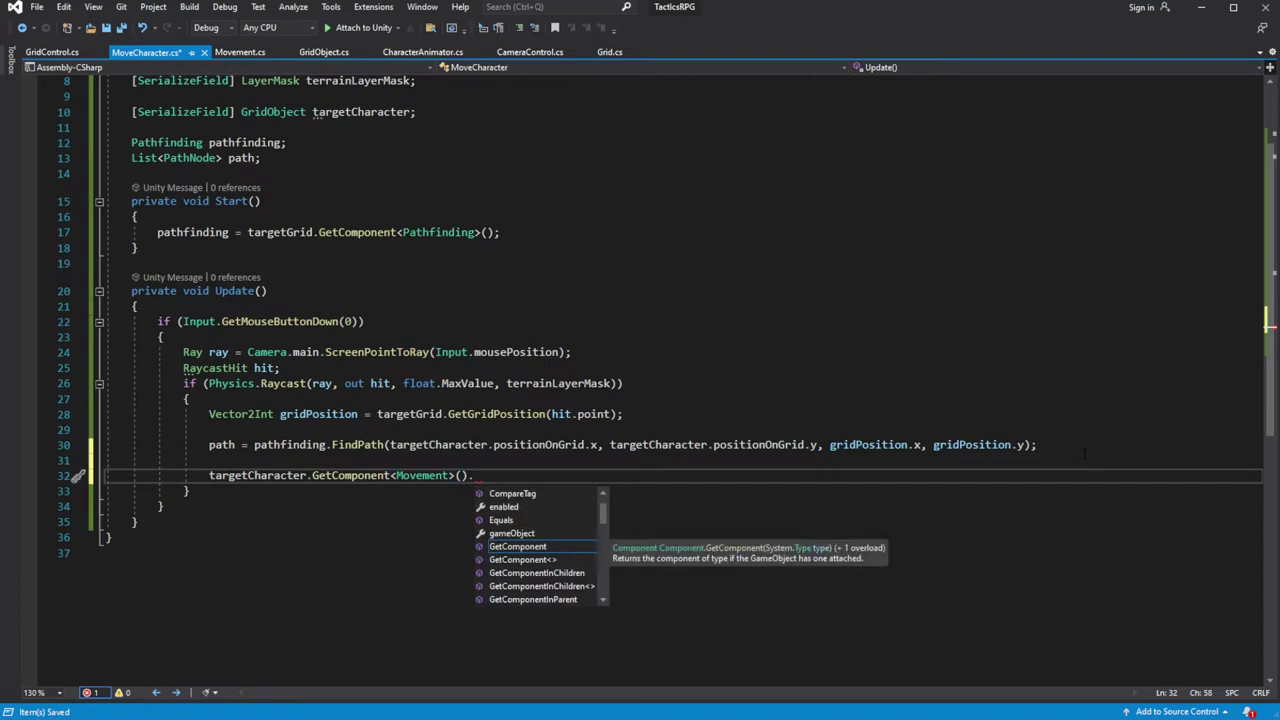
type("Move")
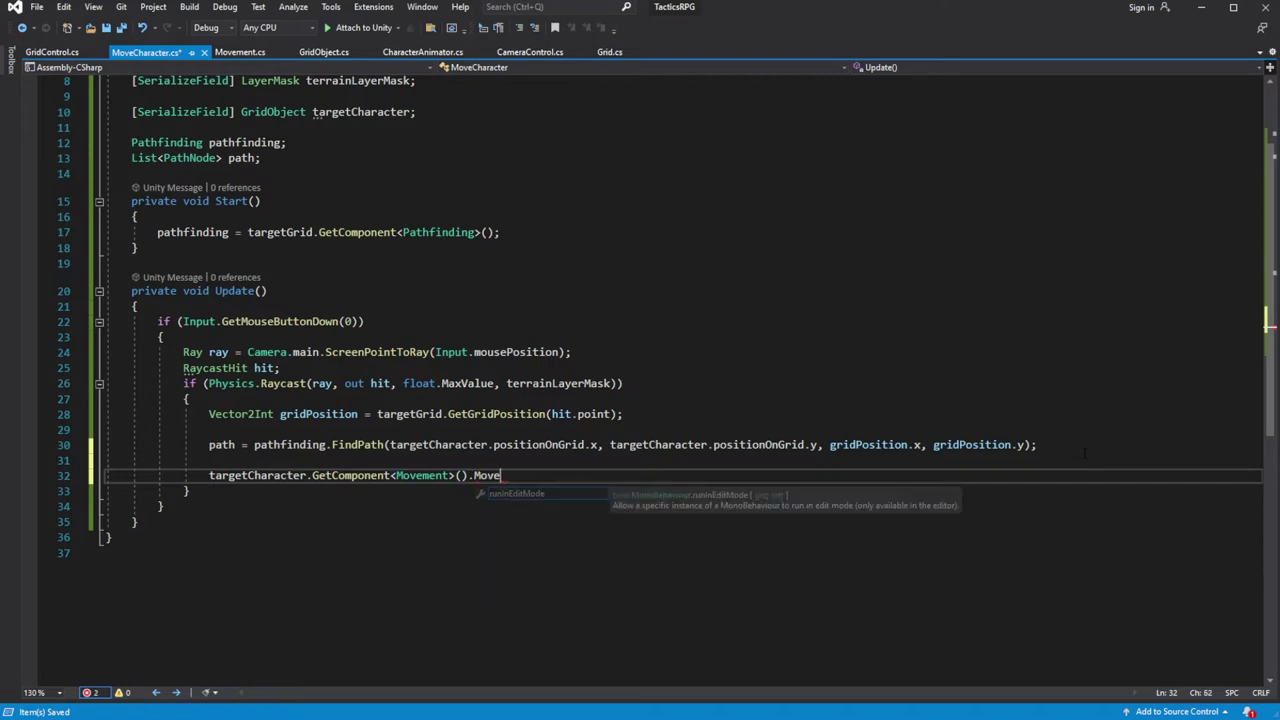
type("(path")
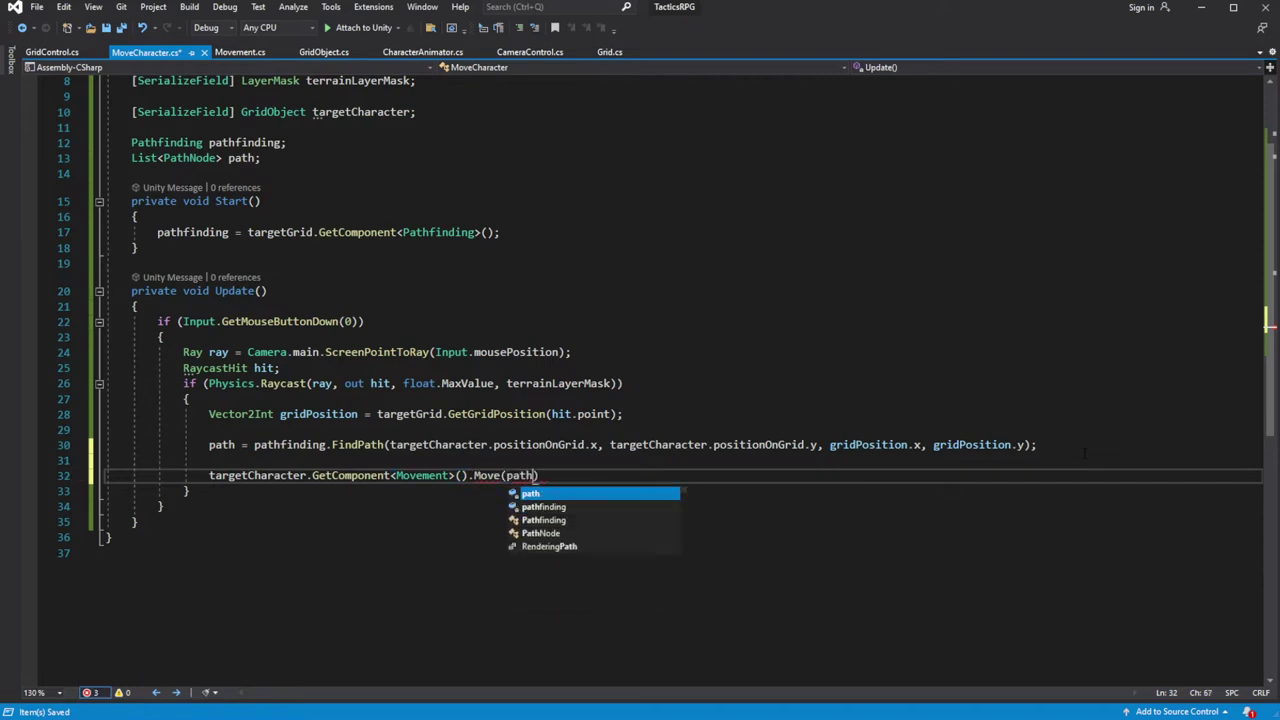
type(");")
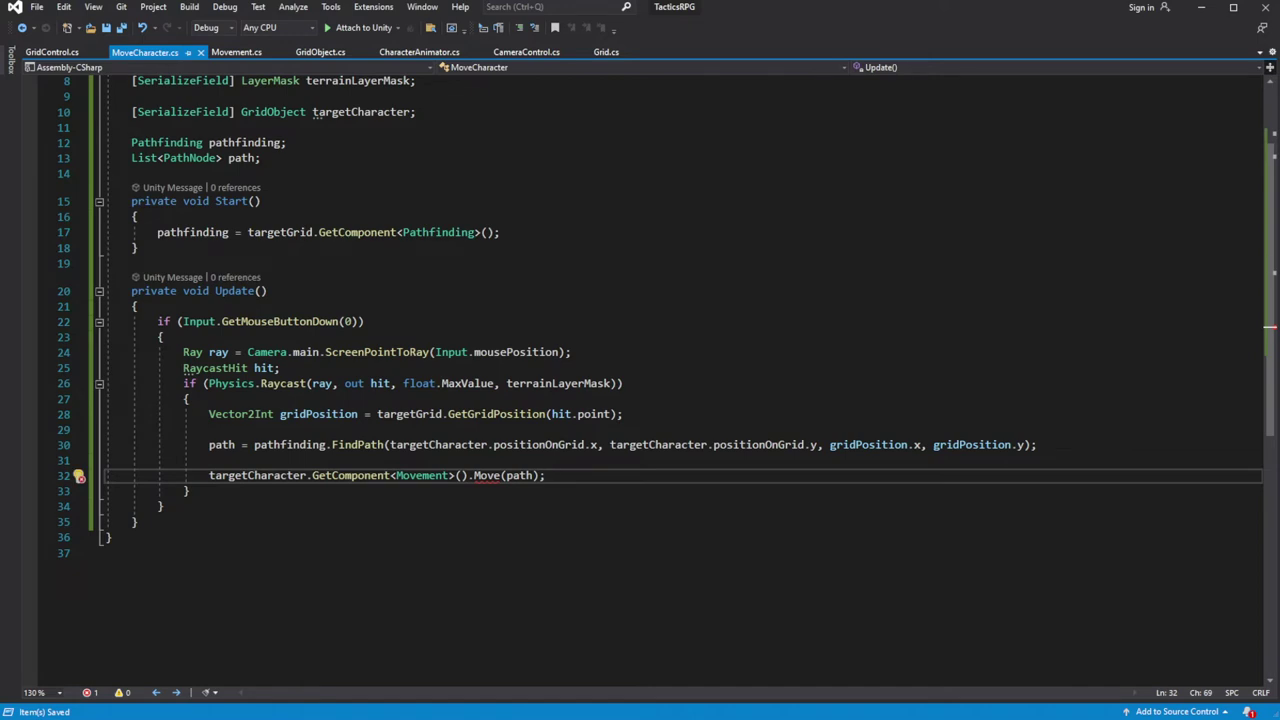
key("alt+Tab")
Generate the missing Move method in Movement via Quick Actions and go to its definition
right_click(245, 475)
left_click(300, 402)
left_click(204, 495)
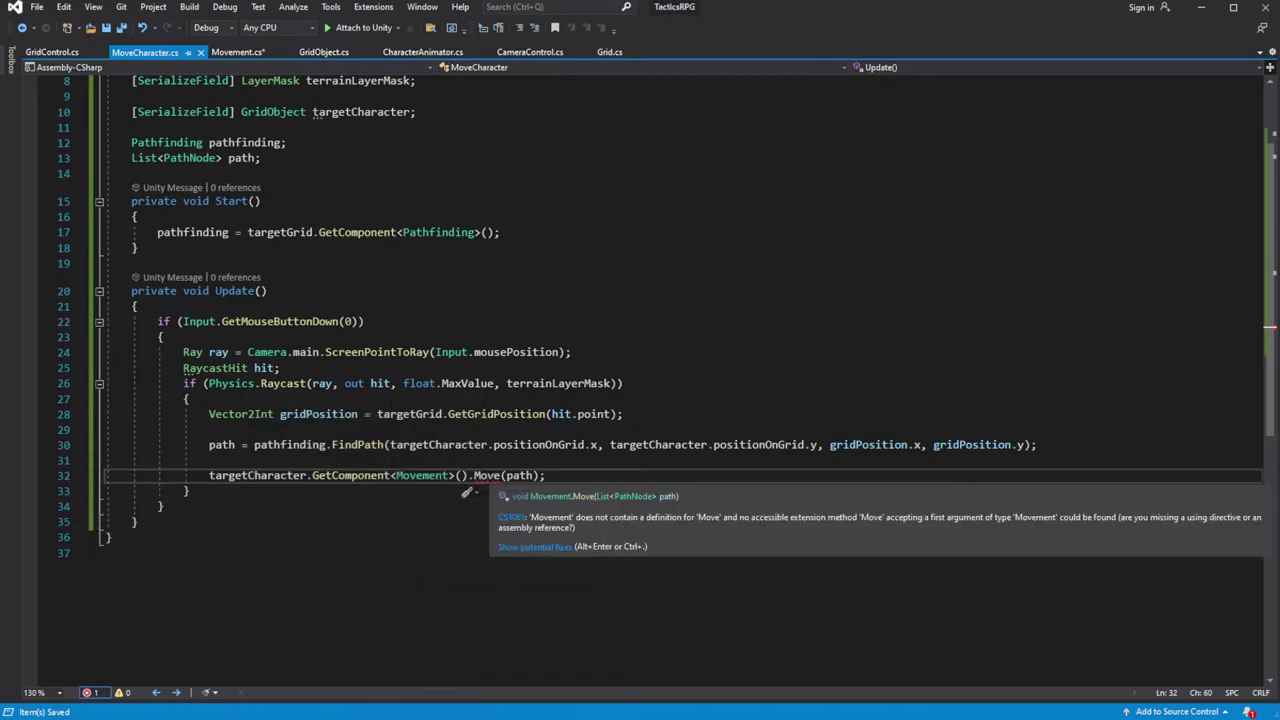
right_click(248, 475)
left_click(332, 466)
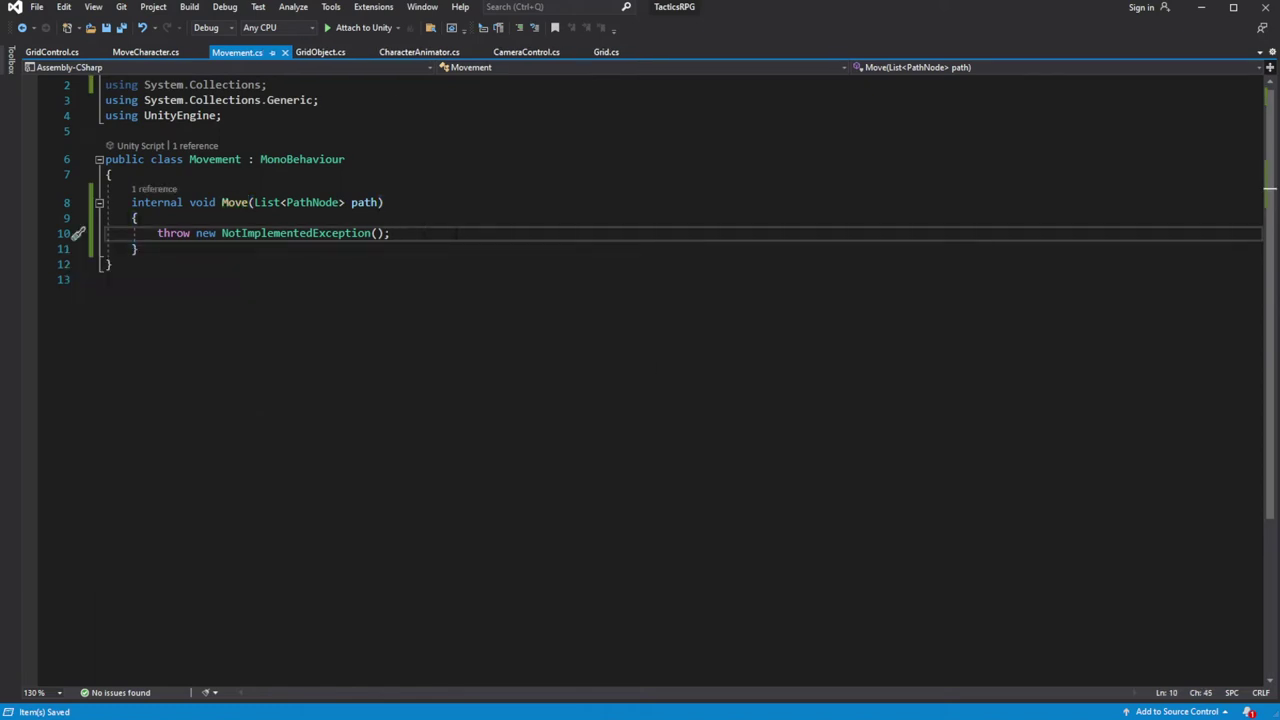
Delete the placeholder throw line from the generated Move method
key("shift+Home")
key("Delete")
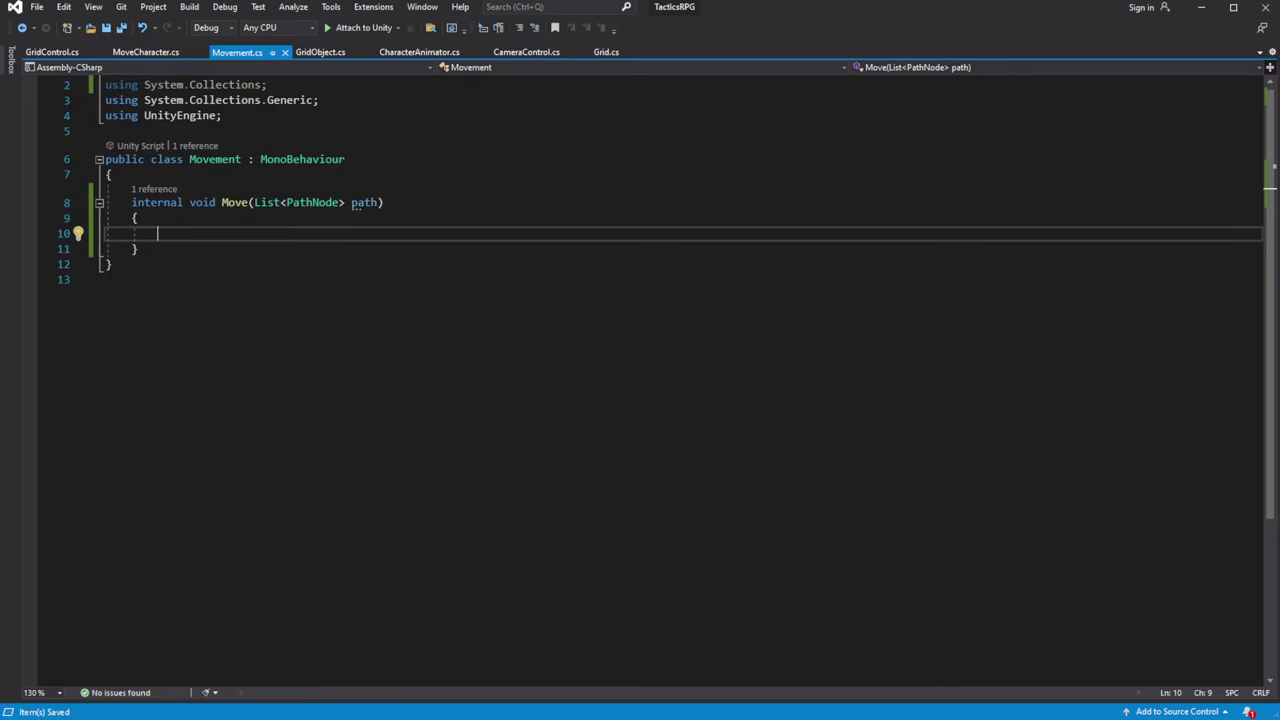
left_click(318, 202)
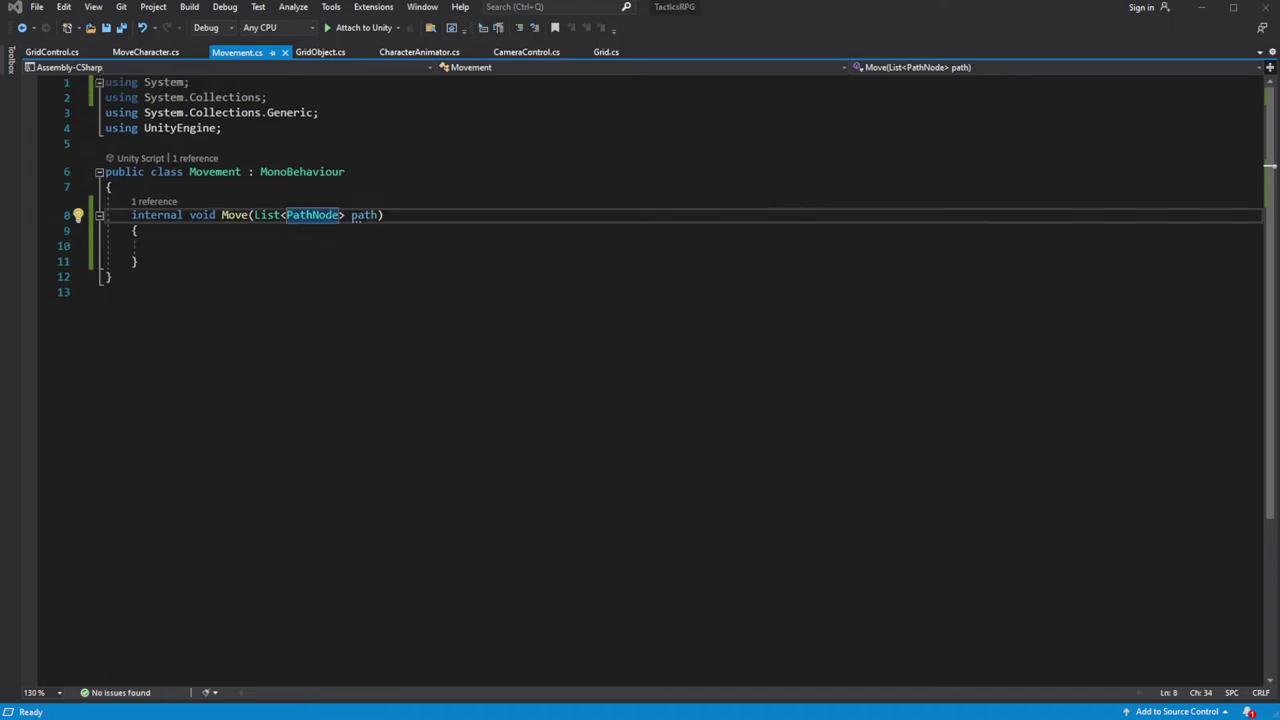
Replace [SerializeField] with public on GridObject's targetGrid field, save, and return to Movement.cs
left_click(322, 52)
left_click(309, 202)
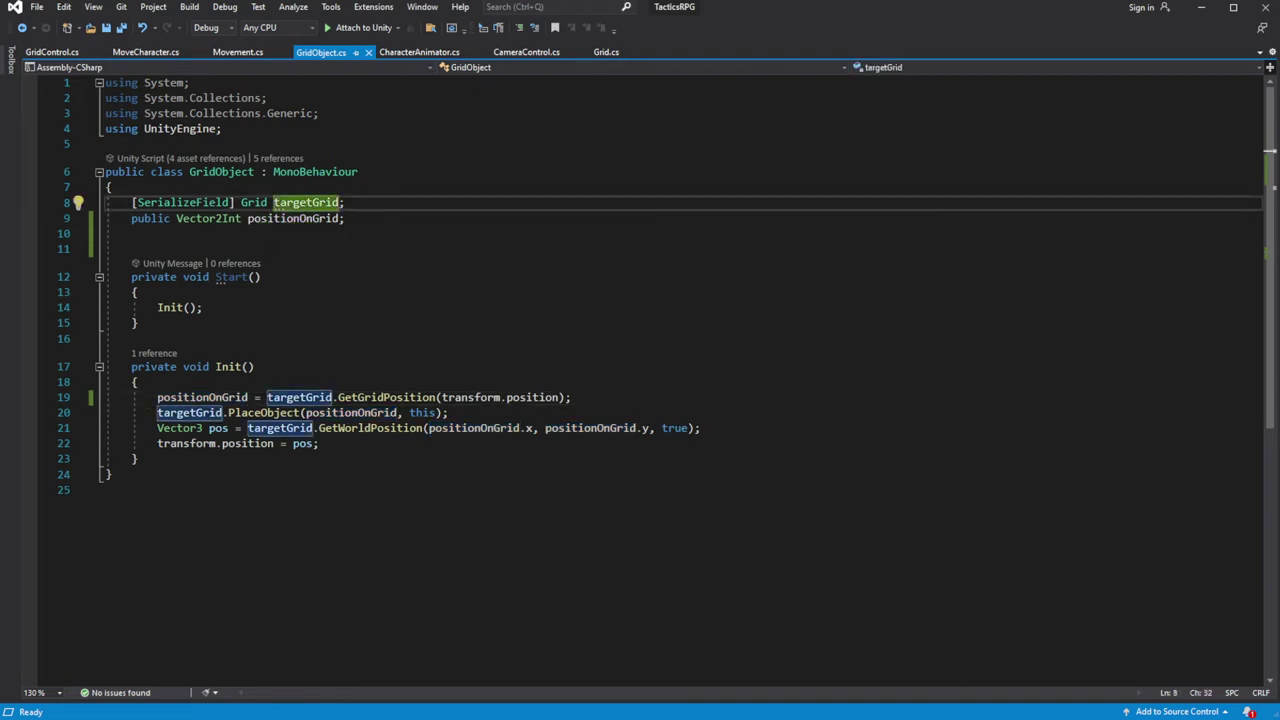
left_click_drag(235, 202, 131, 202)
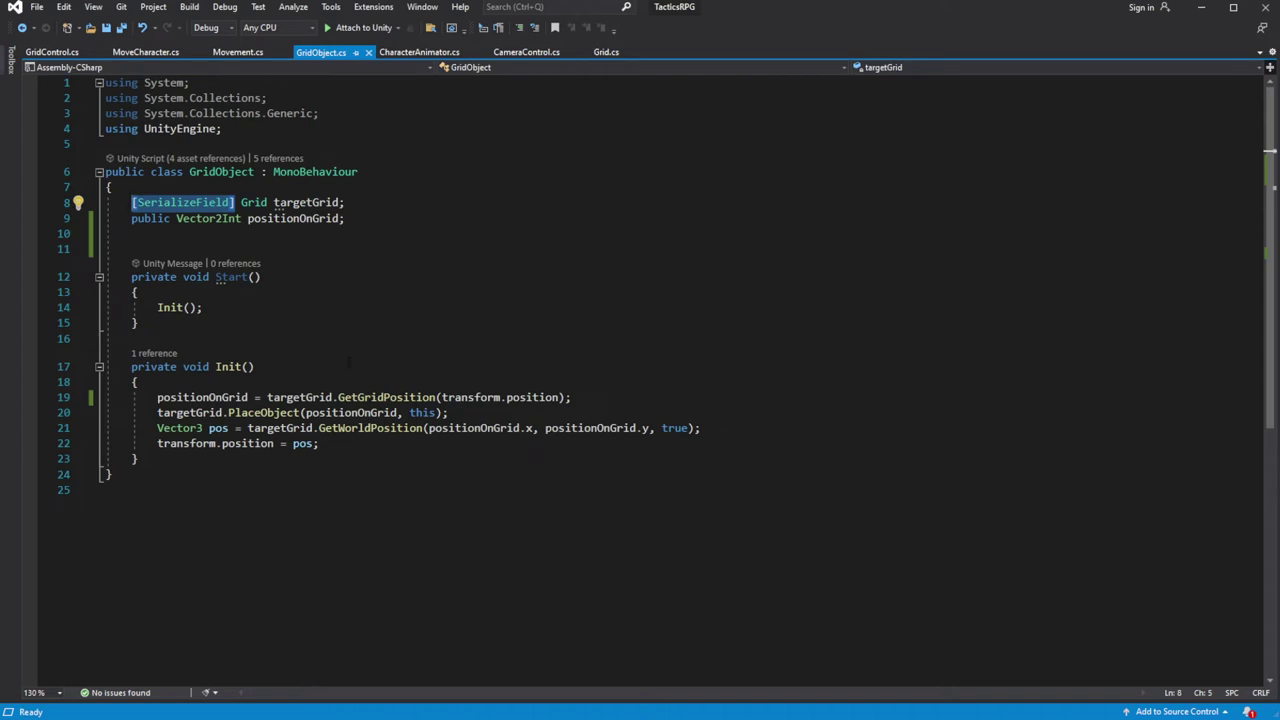
type("pub")
key("Tab")
key("ctrl+s")
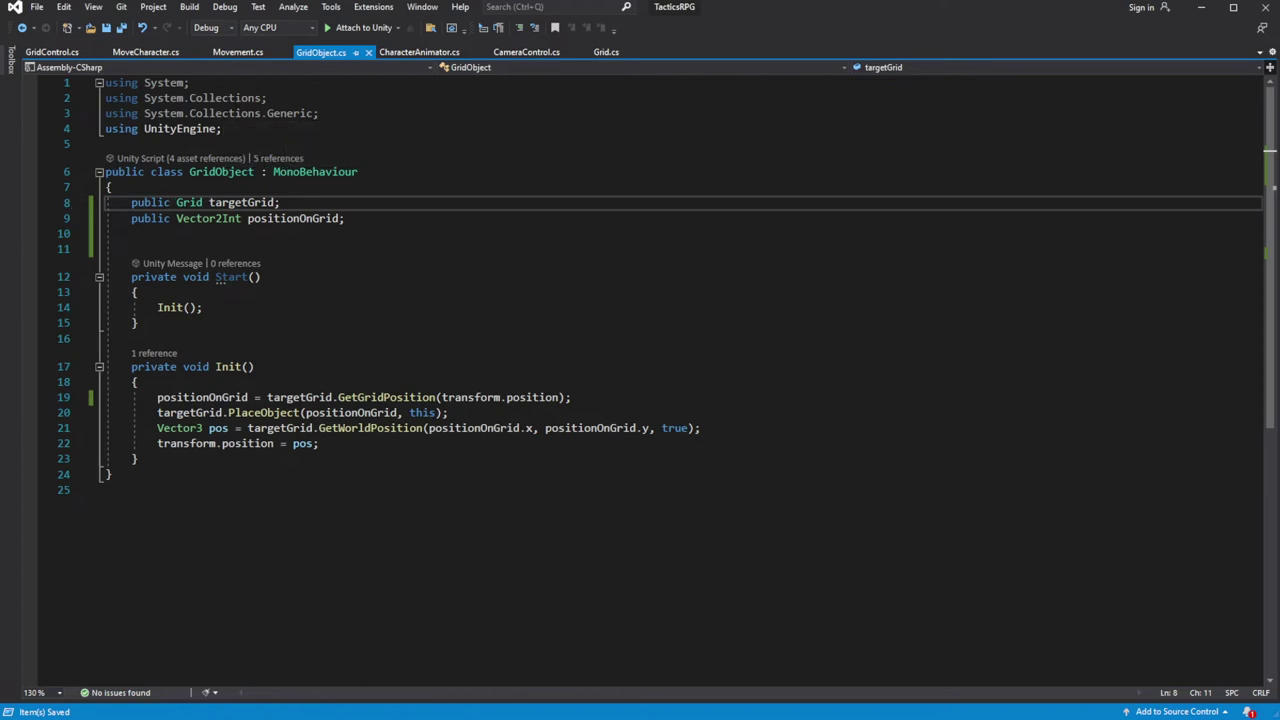
left_click(232, 54)
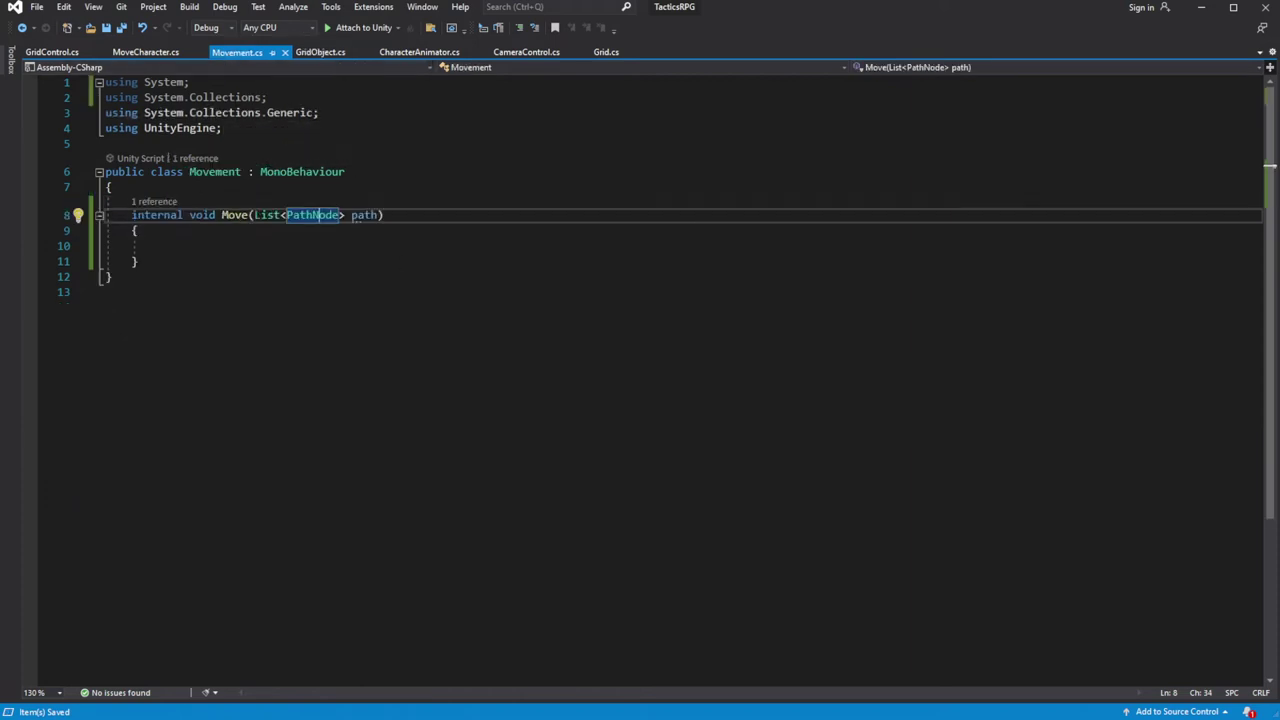
left_click(112, 187)
Declare a GridObject gridObject field at the top of the Movement class
key("Return")
key("Return")
key("Up")
type("Grid")
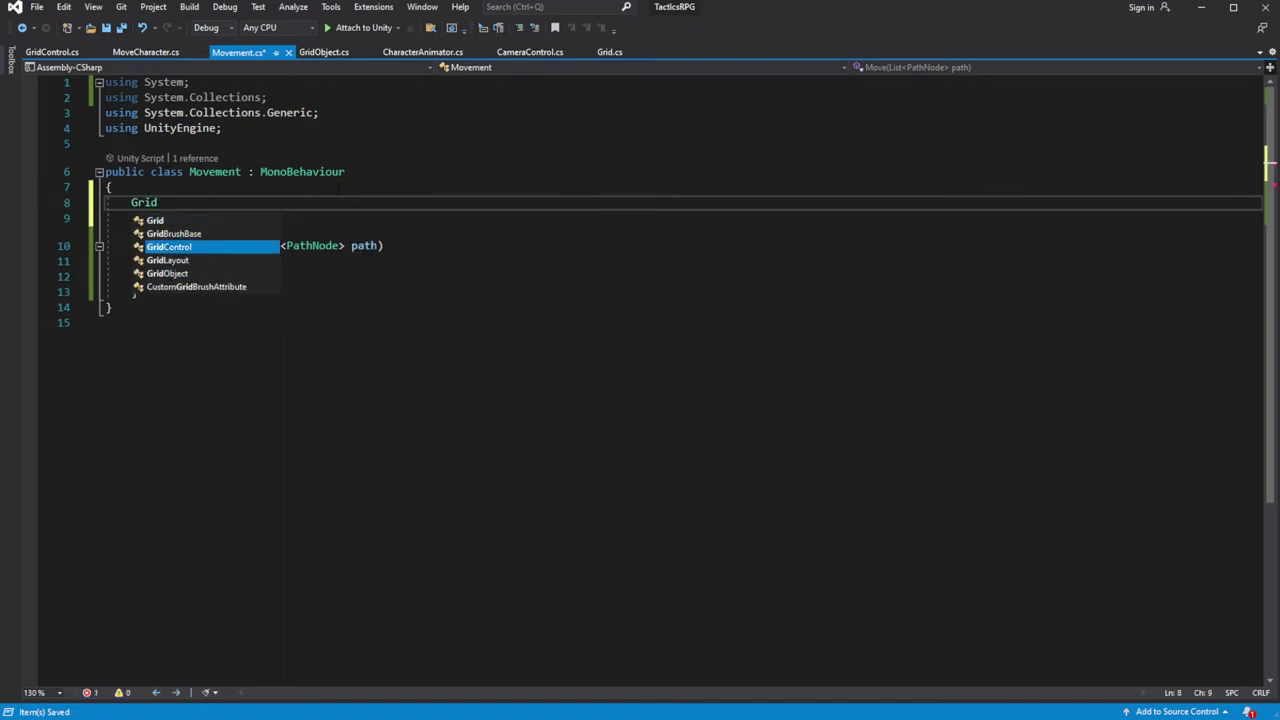
type("O")
key("Tab")
key("Up")
key("Up")
key("Up")
key("Tab")
type(";")
key("Return")
key("Return")
Add an Awake method that sets gridObject = GetComponent<GridObject>();
type("void Aw")
key("Tab")
type("grid")
key("Tab")
type("= GetC")
key("Tab")
type("Grid")
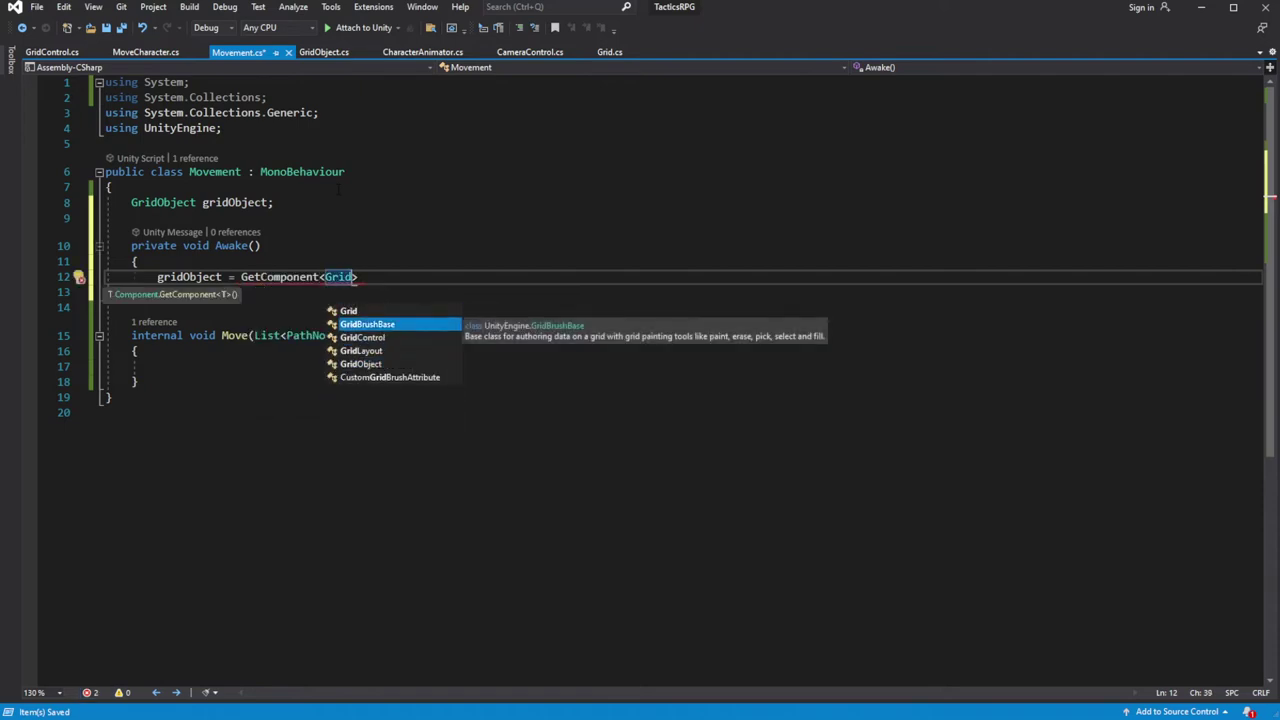
type("Ob")
key("Tab")
type("();")
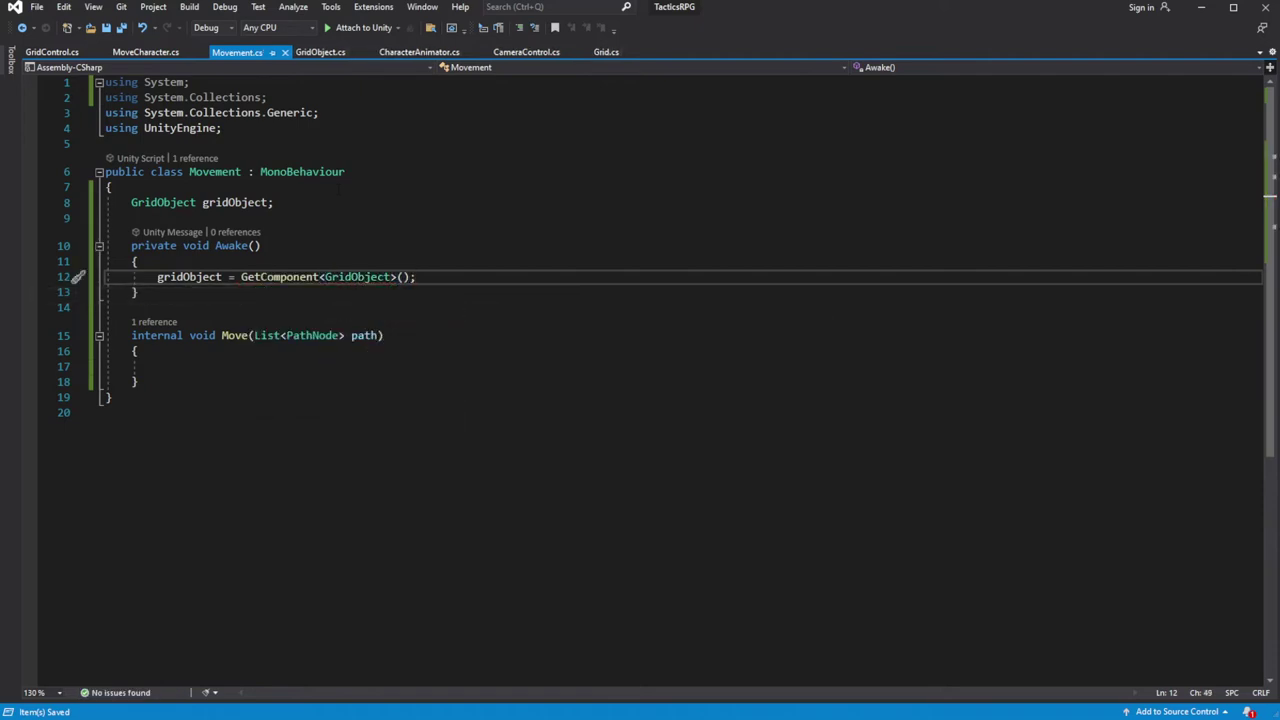
Change the Move method's access modifier from internal to public
left_click(158, 366)
double_click(155, 335)
type("public")
key("Escape")
key("Down")
key("Down")
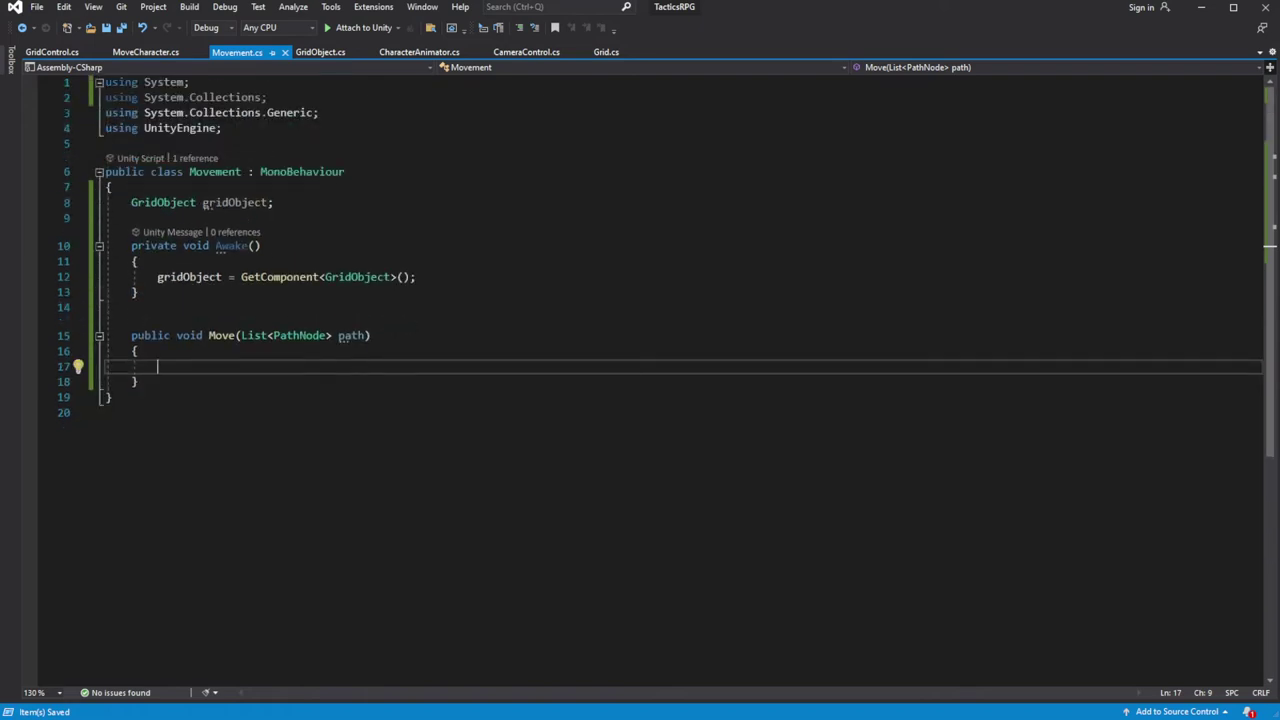
In Move, assign List<Vector3> pathWorldPositions from gridObject.targetGrid.ConvertPathNodesToWorldPositions(path)
type("grid")
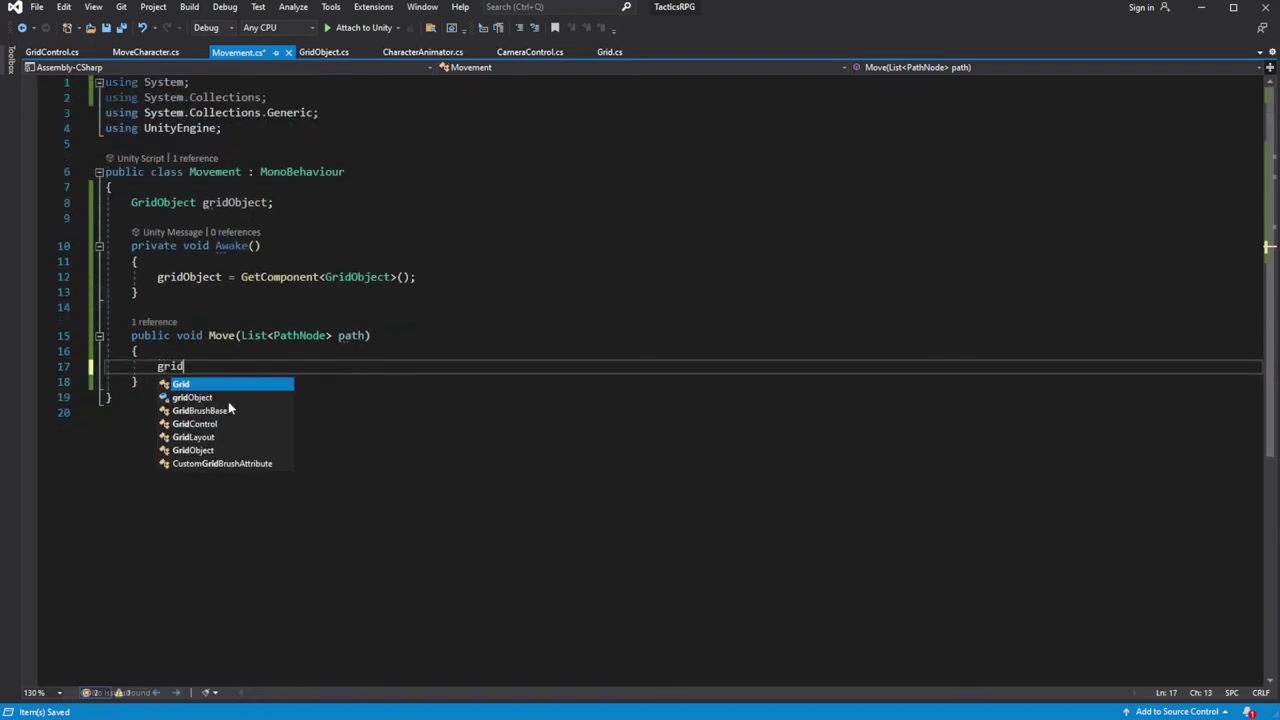
key("Tab")
type(".tar")
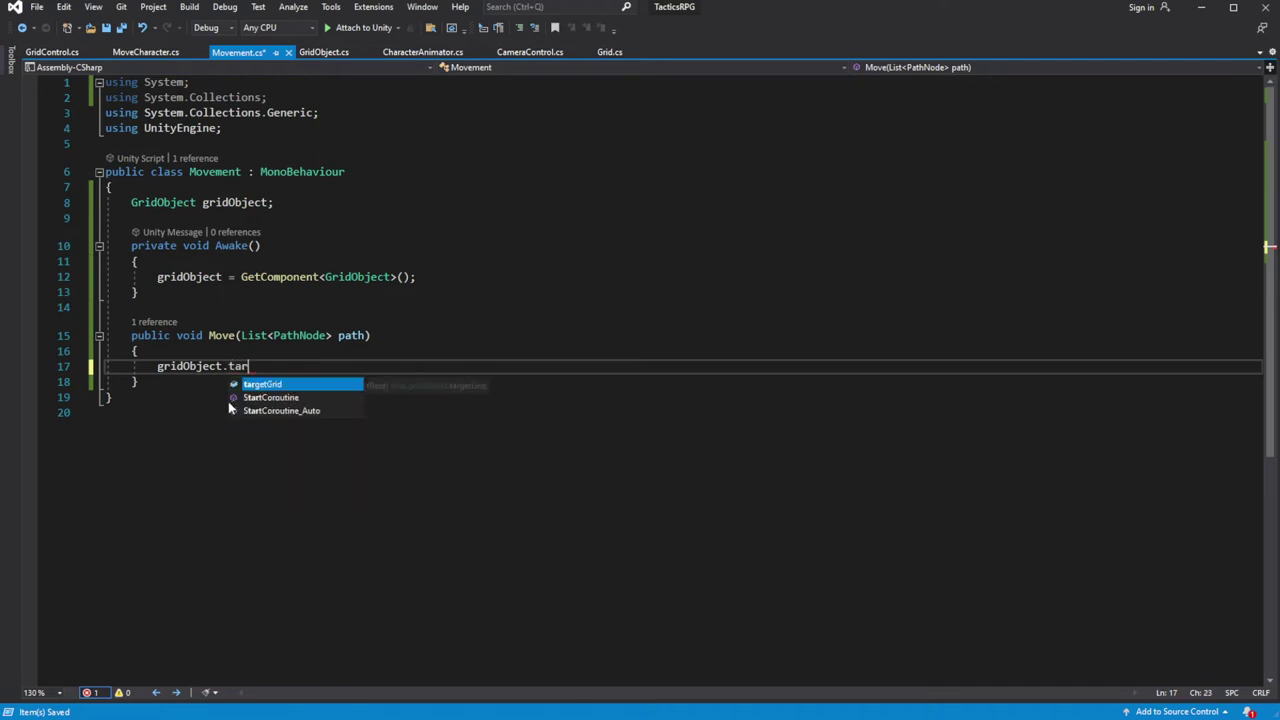
key("Tab")
type(".ConvertPathTo")
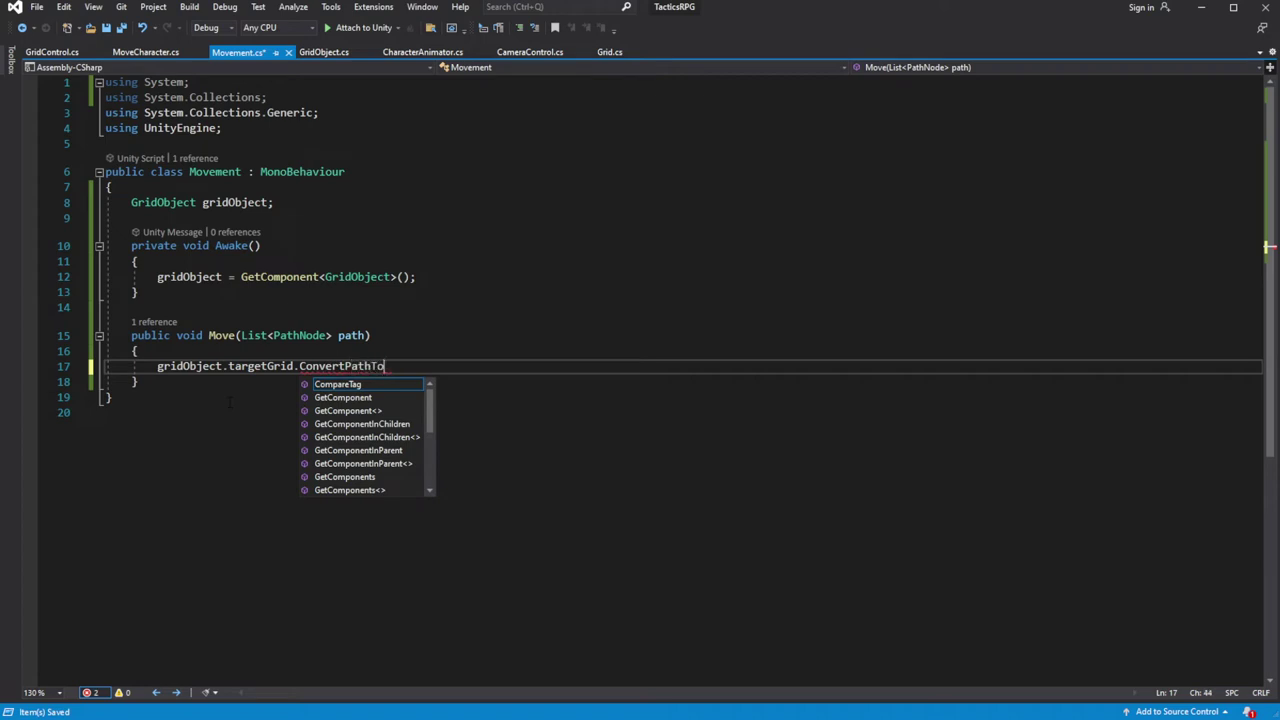
type("ns")
key("Left")
key("Left")
key("Left")
type("Nodes")
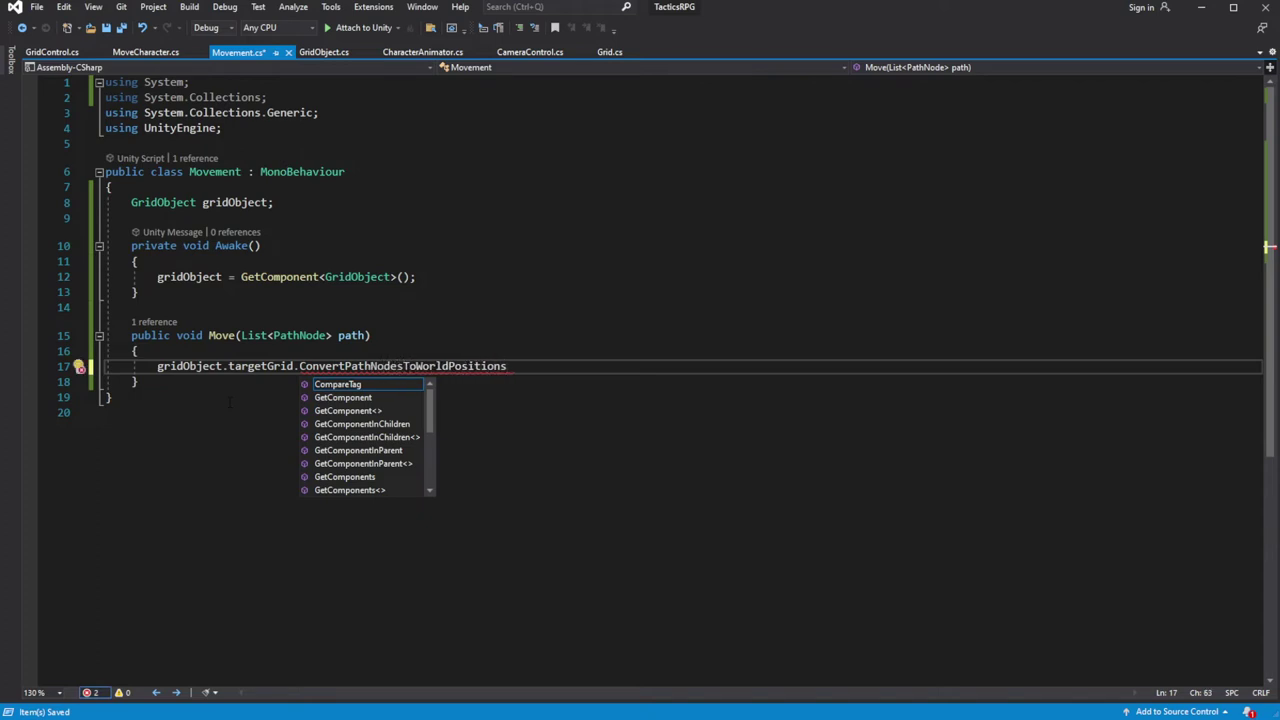
type("(")
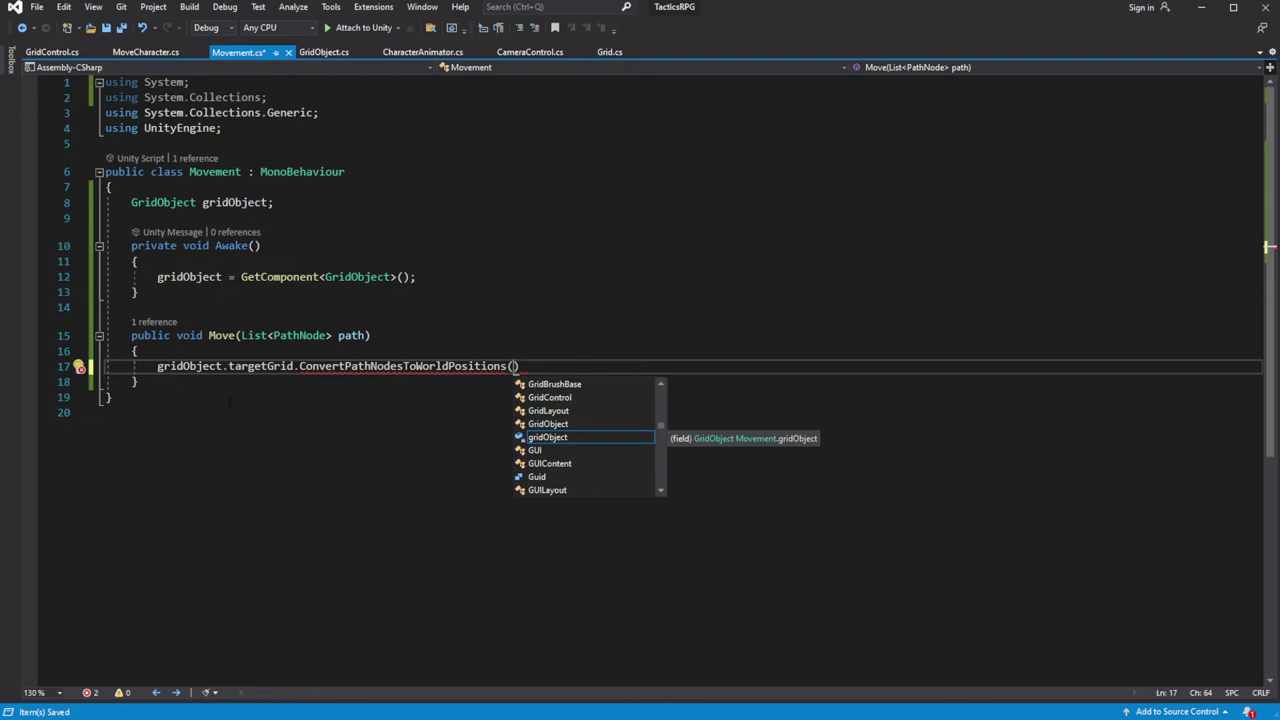
type("path)")
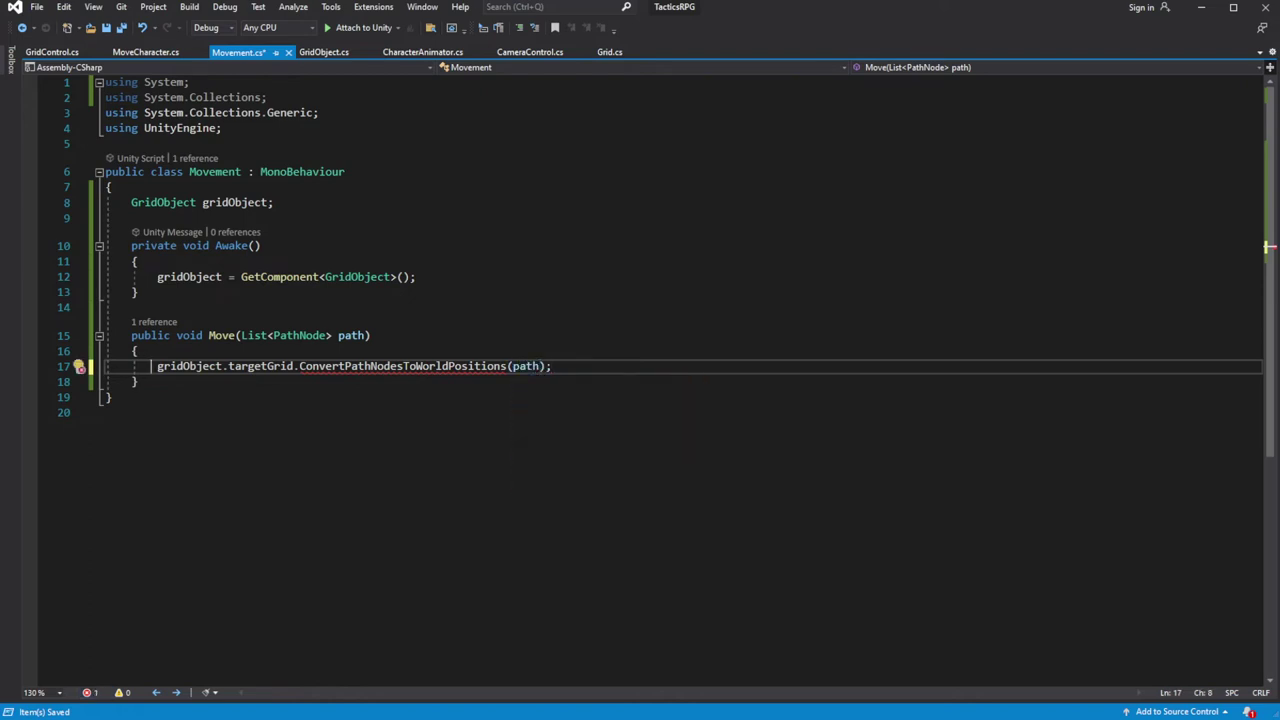
type("List< ")
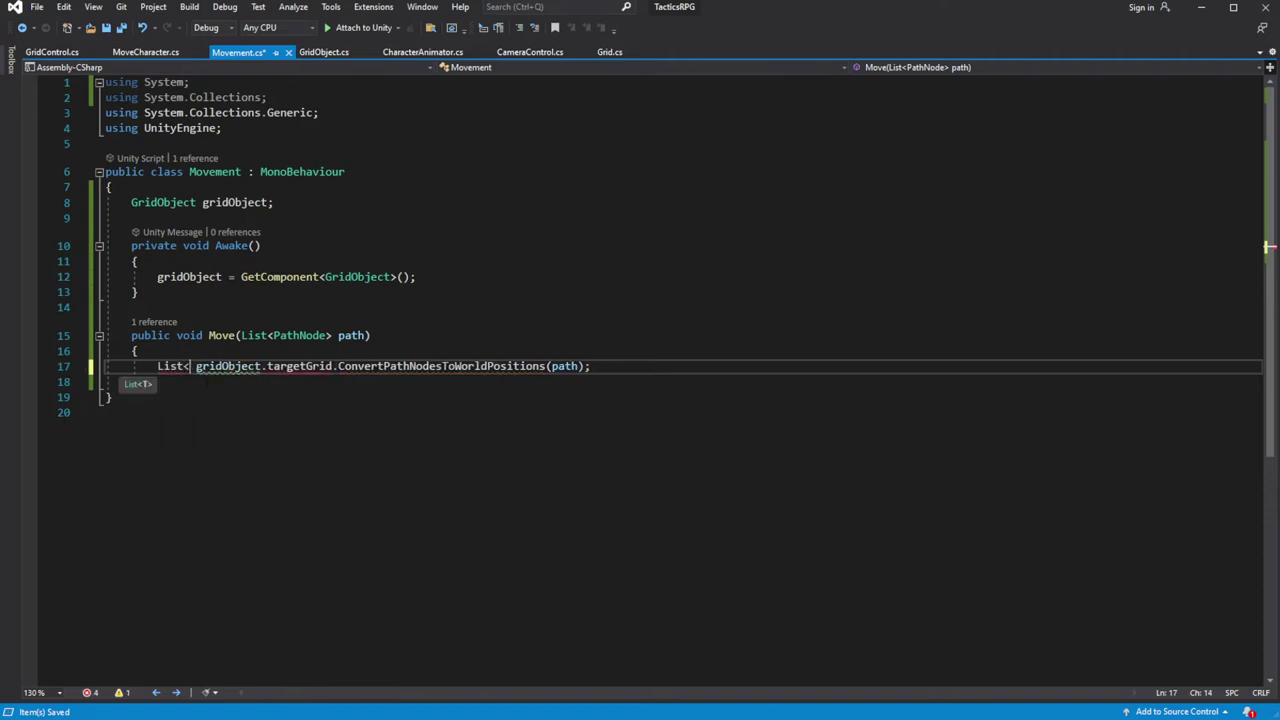
type("Vec")
key("Down")
key("Down")
type("> w")
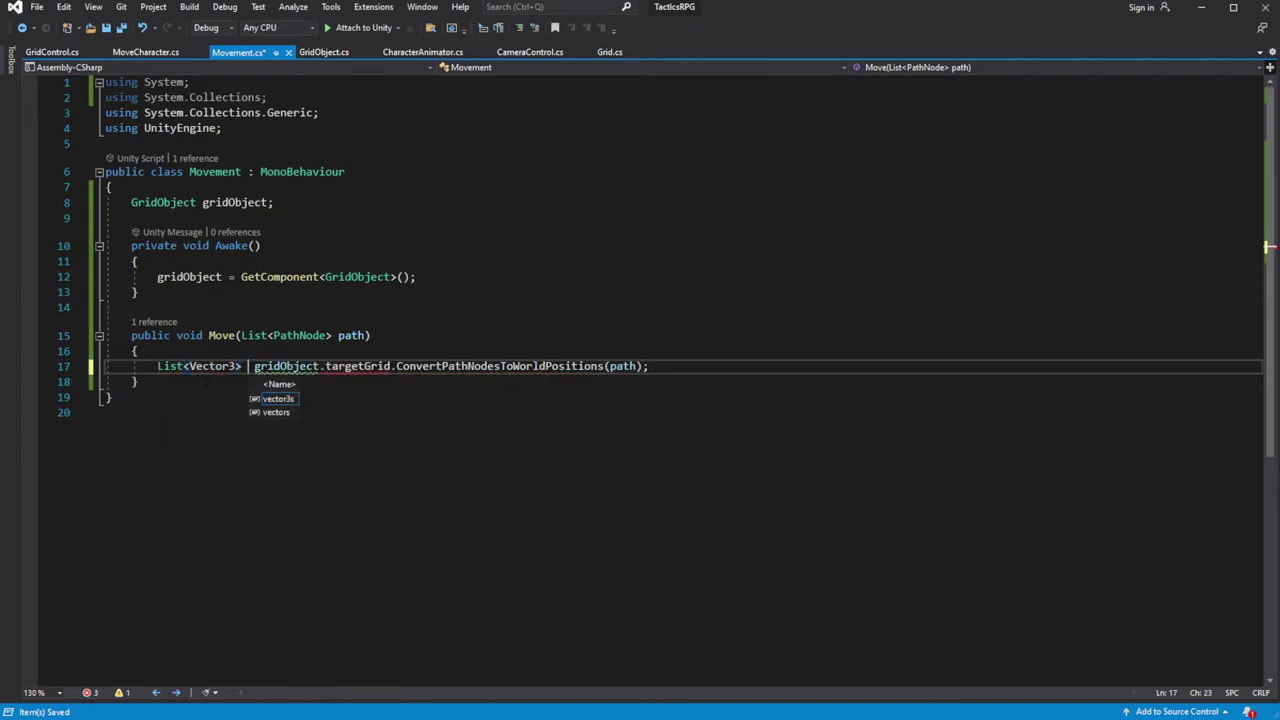
key("BackSpace")
type("pathWorldPositions =")
key("End")
key("Home")
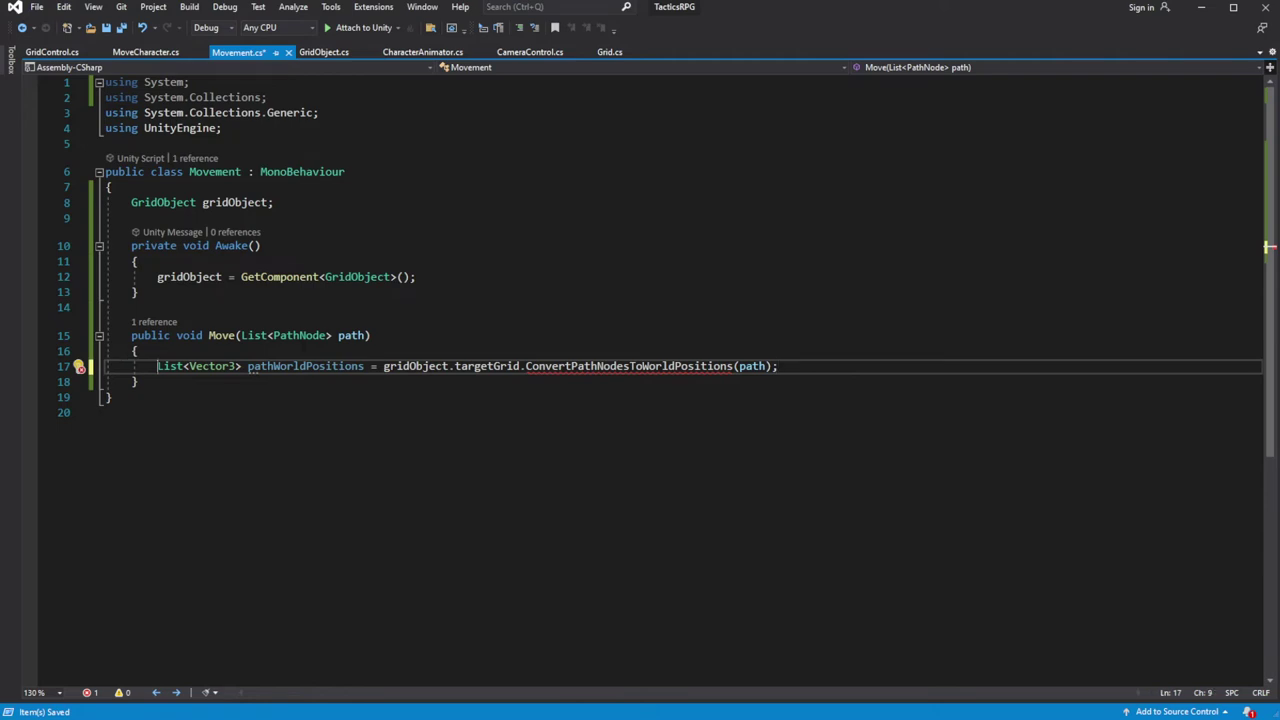
key("shift+End")
key("shift+Left")
key("shift+Left")
key("Left")
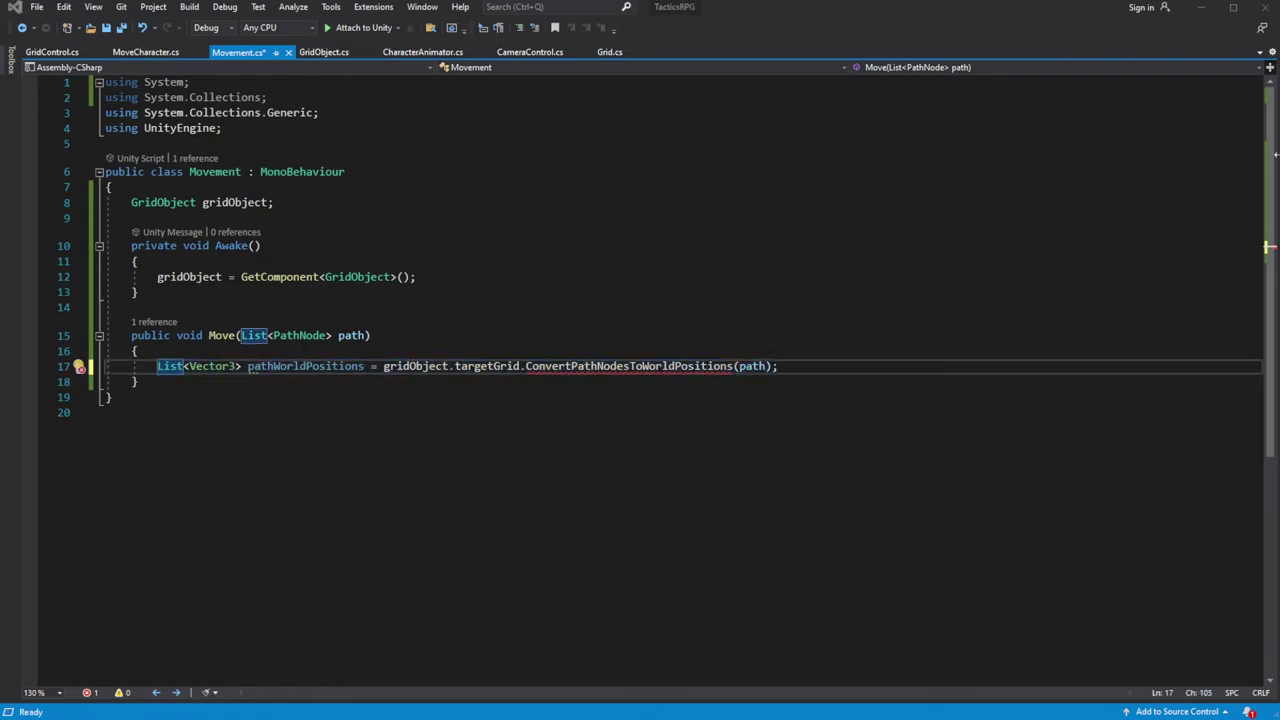
Generate the missing ConvertPathNodesToWorldPositions method on Grid using Quick Actions
right_click(641, 366)
left_click(500, 384)
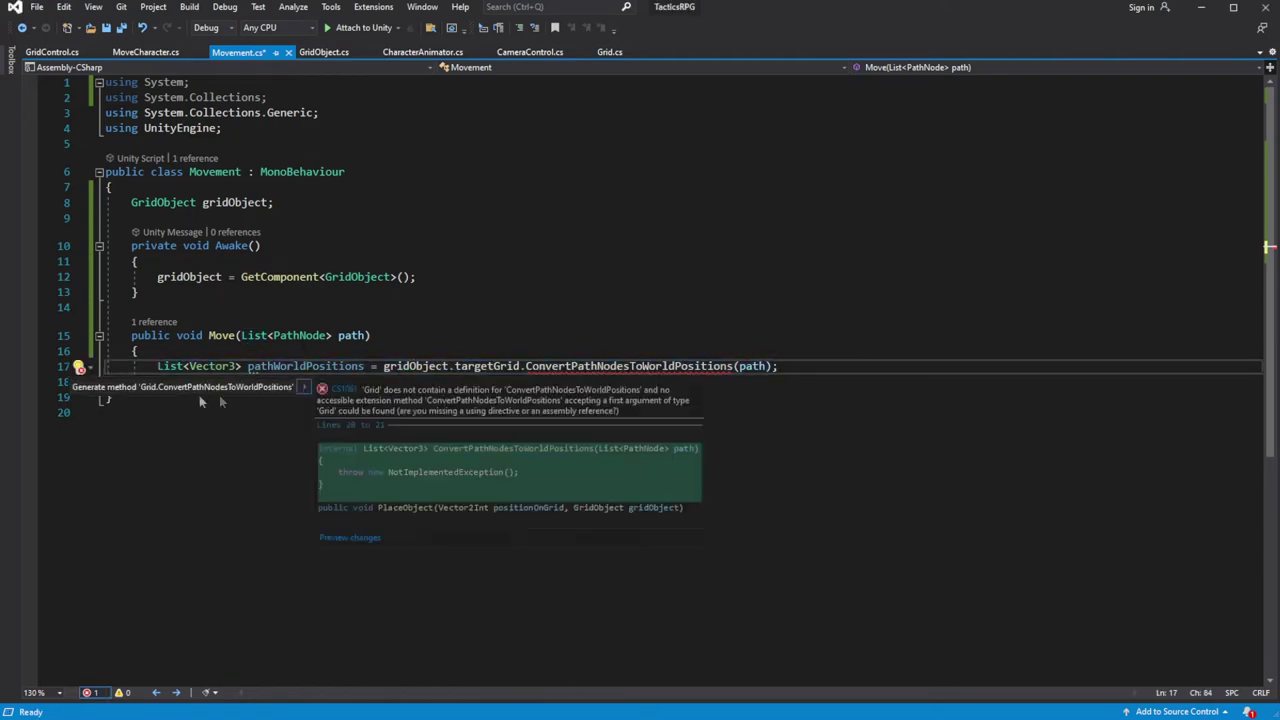
key("Escape")
right_click(360, 368)
In Grid, remove the method's throw line, change internal to public, and save
left_click(420, 438)
left_click_drag(390, 449, 157, 449)
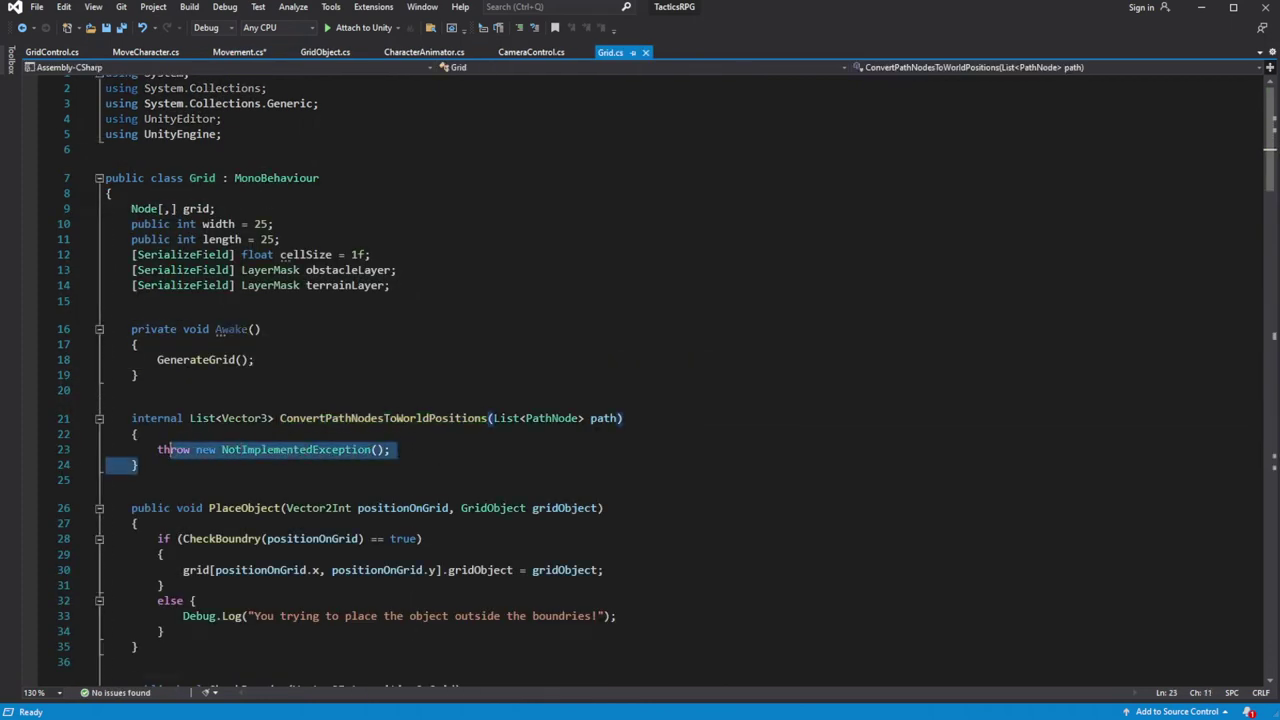
key("BackSpace")
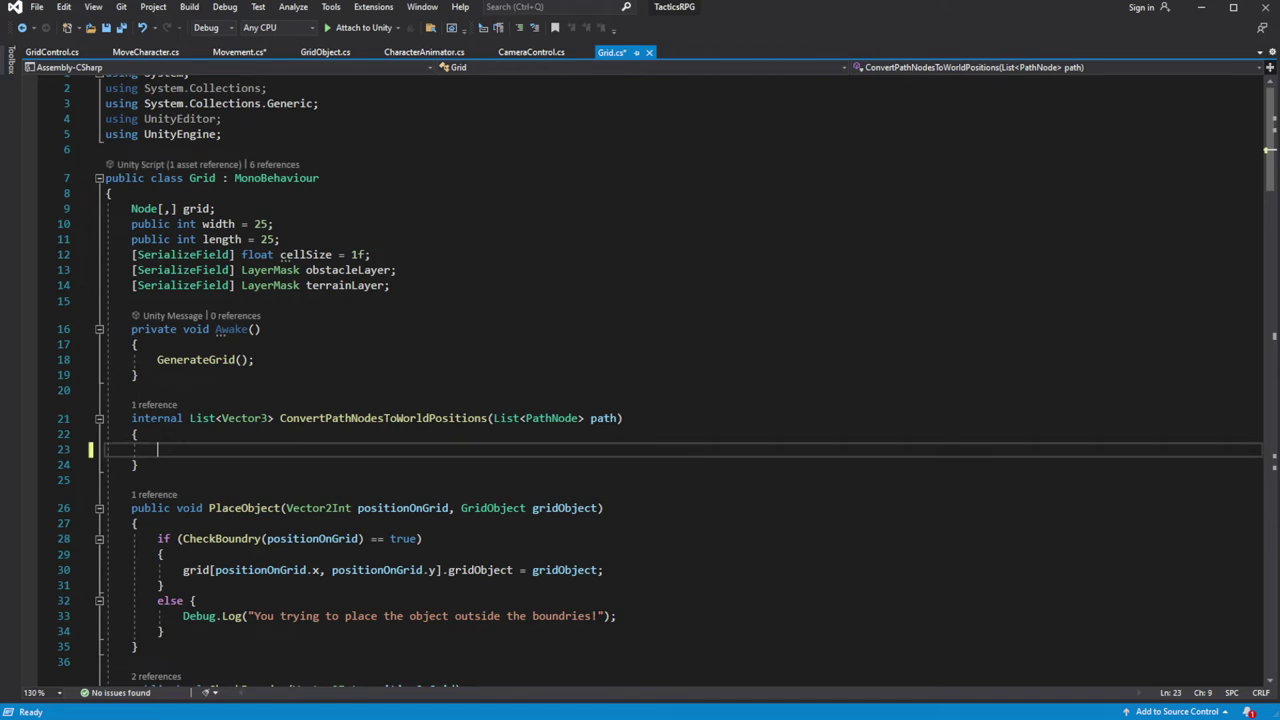
double_click(151, 420)
key("BackSpace")
type("public")
key("ctrl+s")
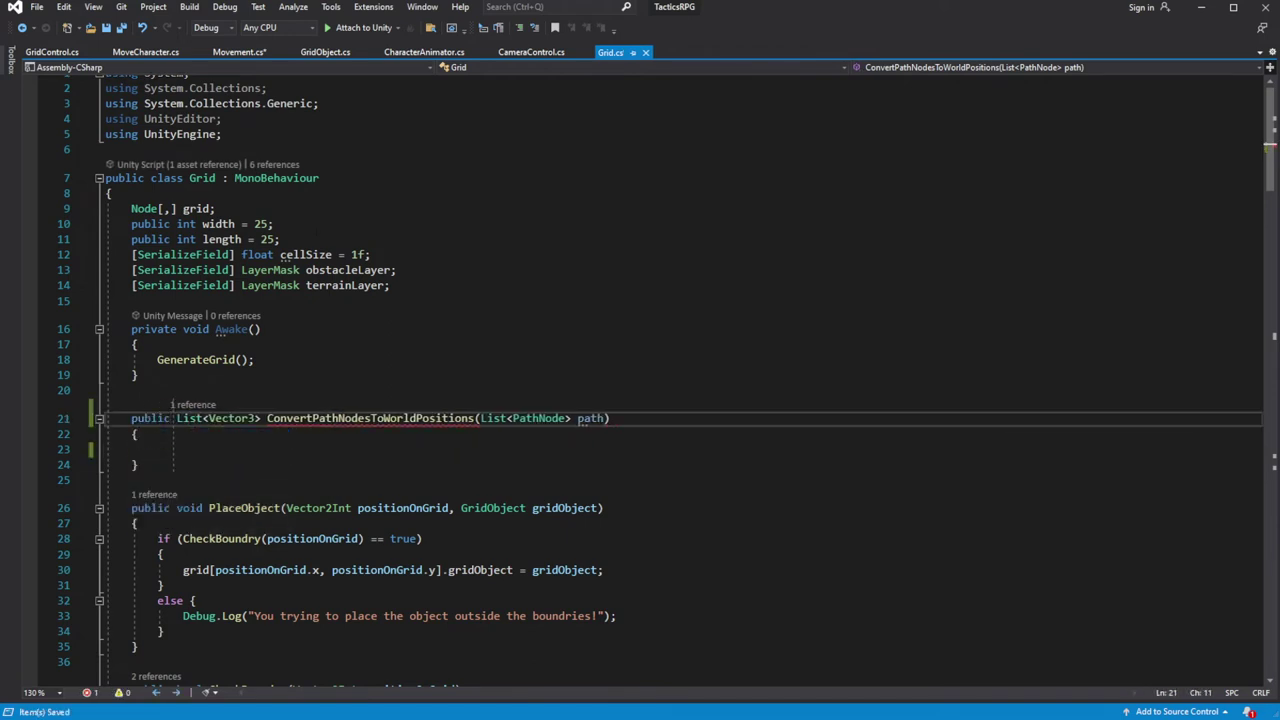
Create a new List<Vector3> worldPositions and return it at the end of the method
key("Down")
key("Down")
type("List")
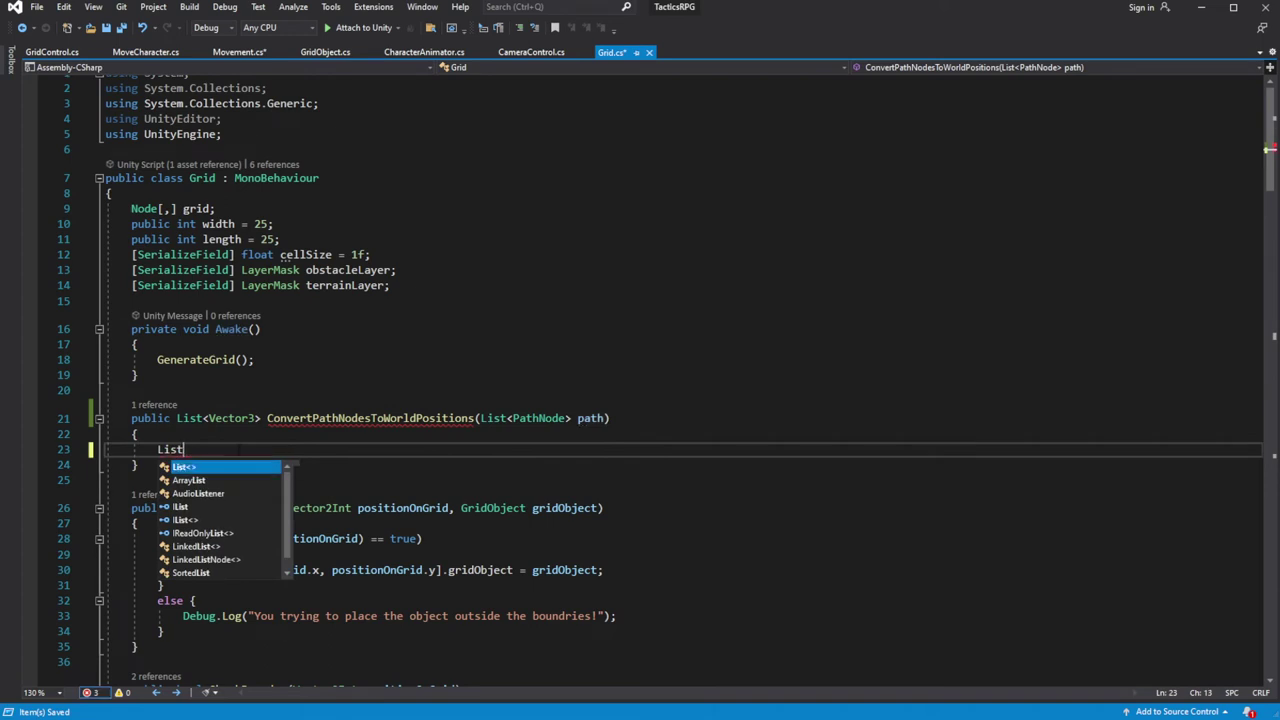
type("<Vector3>")
key("Tab")
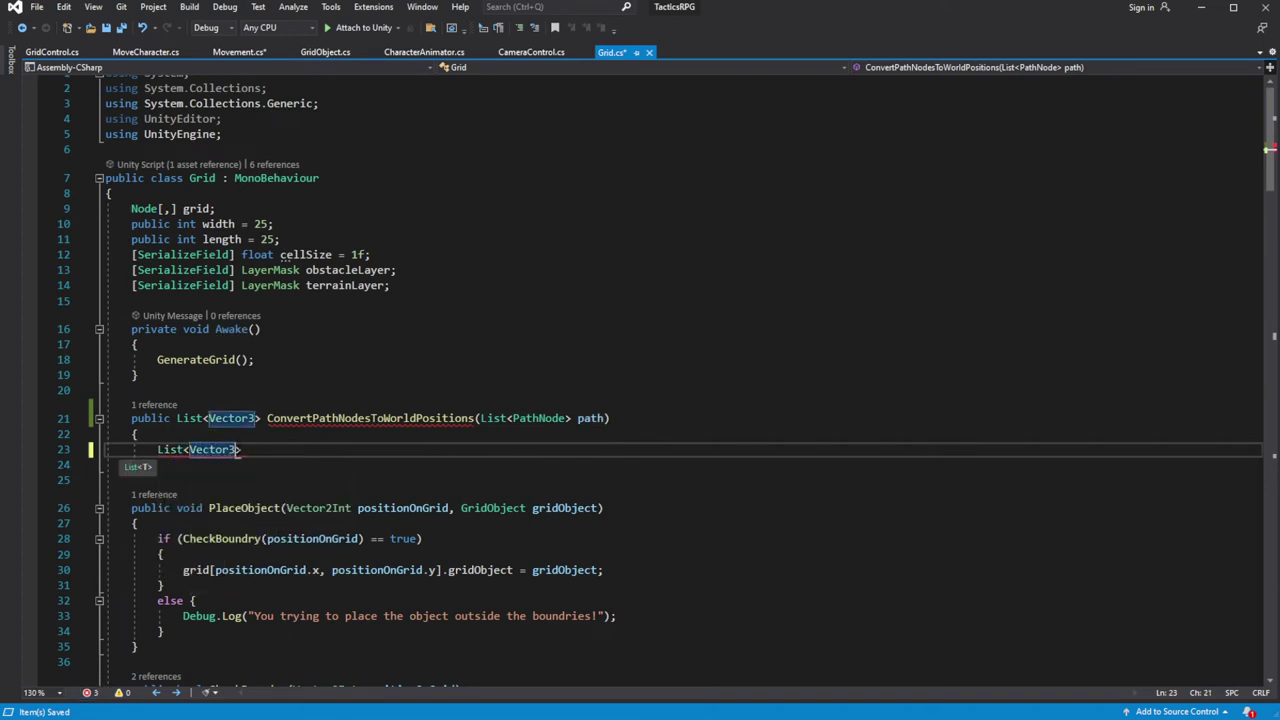
type("> ")
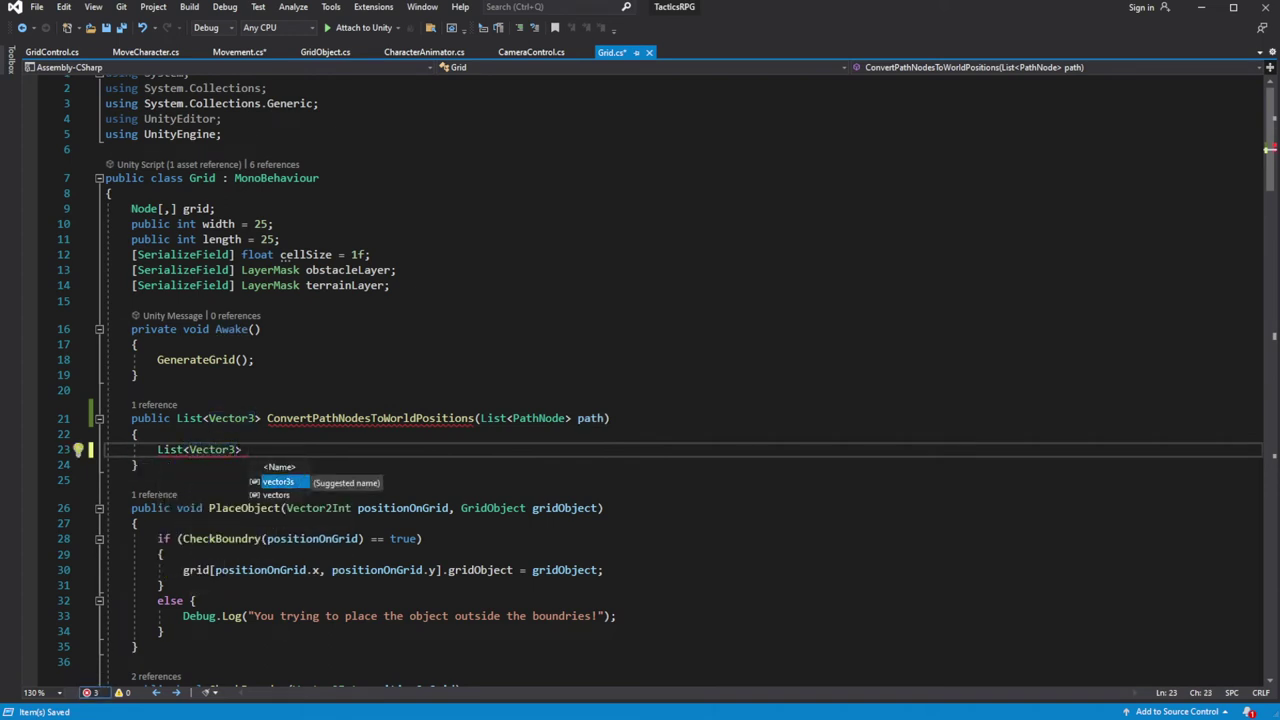
type("worldPositions = new")
key("Tab")
type("();")
scroll(539, 365, "down", 1)
scroll(539, 365, "down", 1)
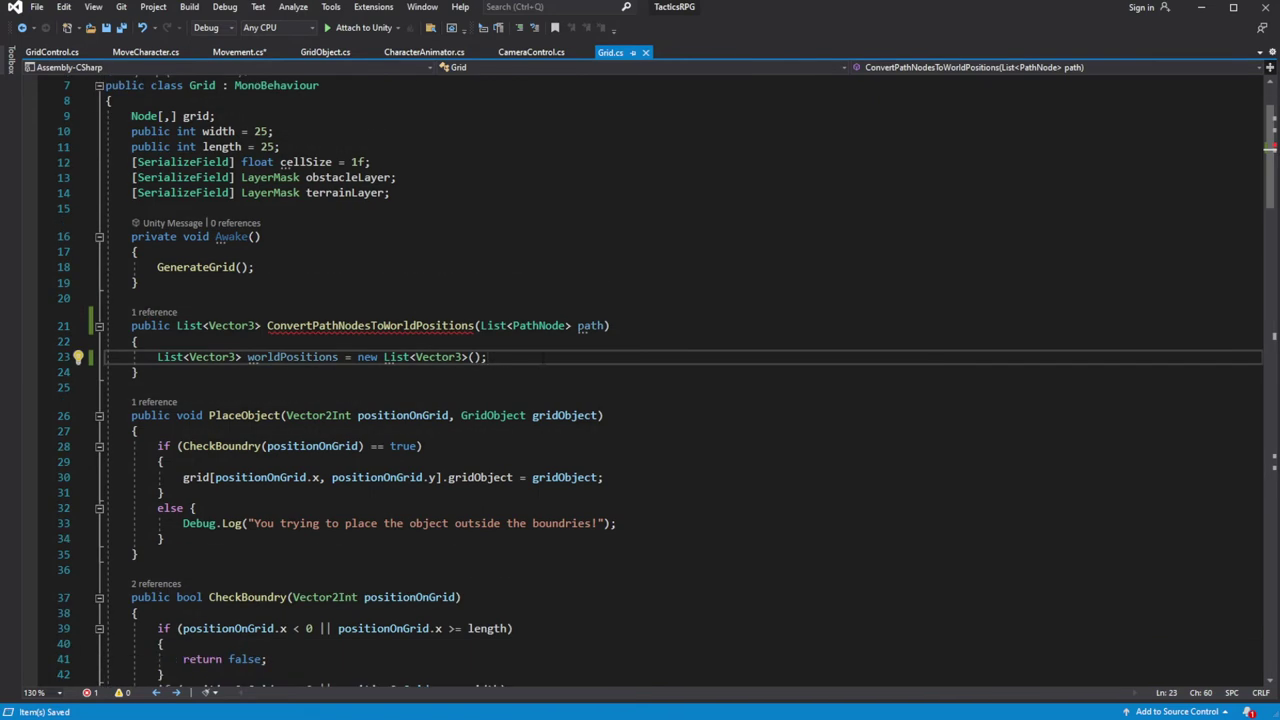
key("Return")
key("Return")
type("return ")
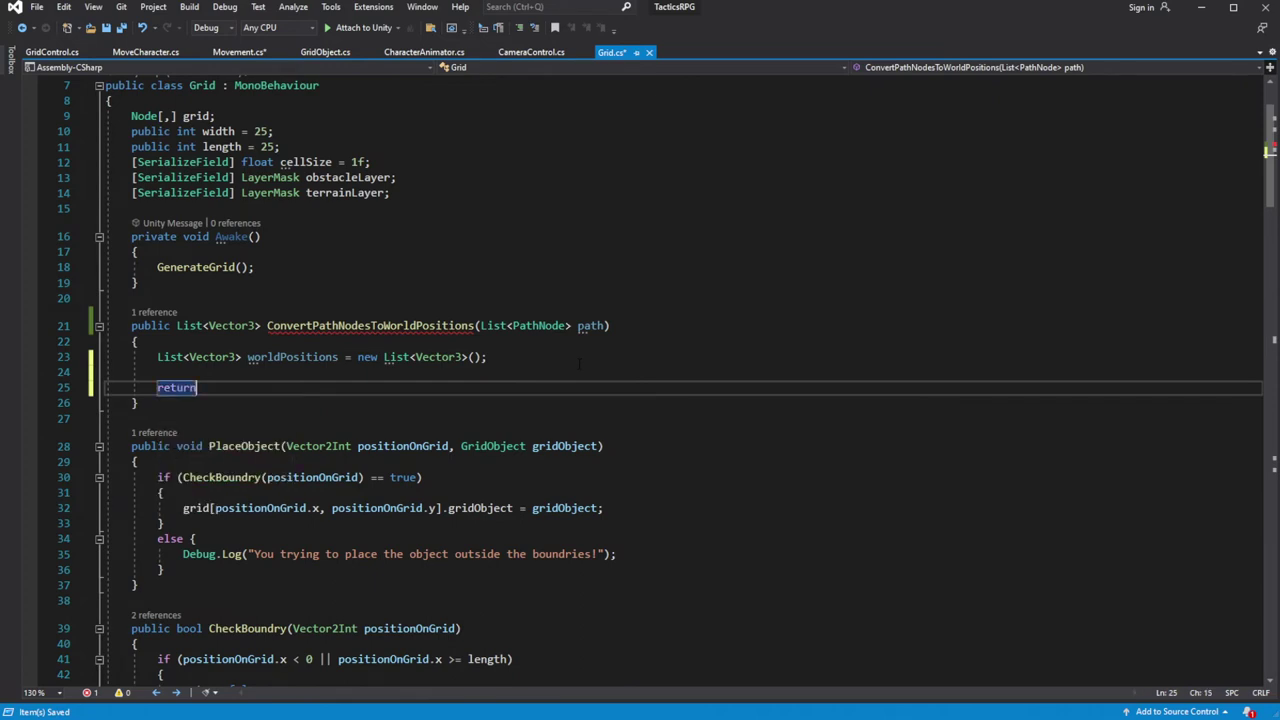
type("worl")
key("Tab")
type(";")
key("Up")
key("Up")
key("End")
key("Return")
key("Return")
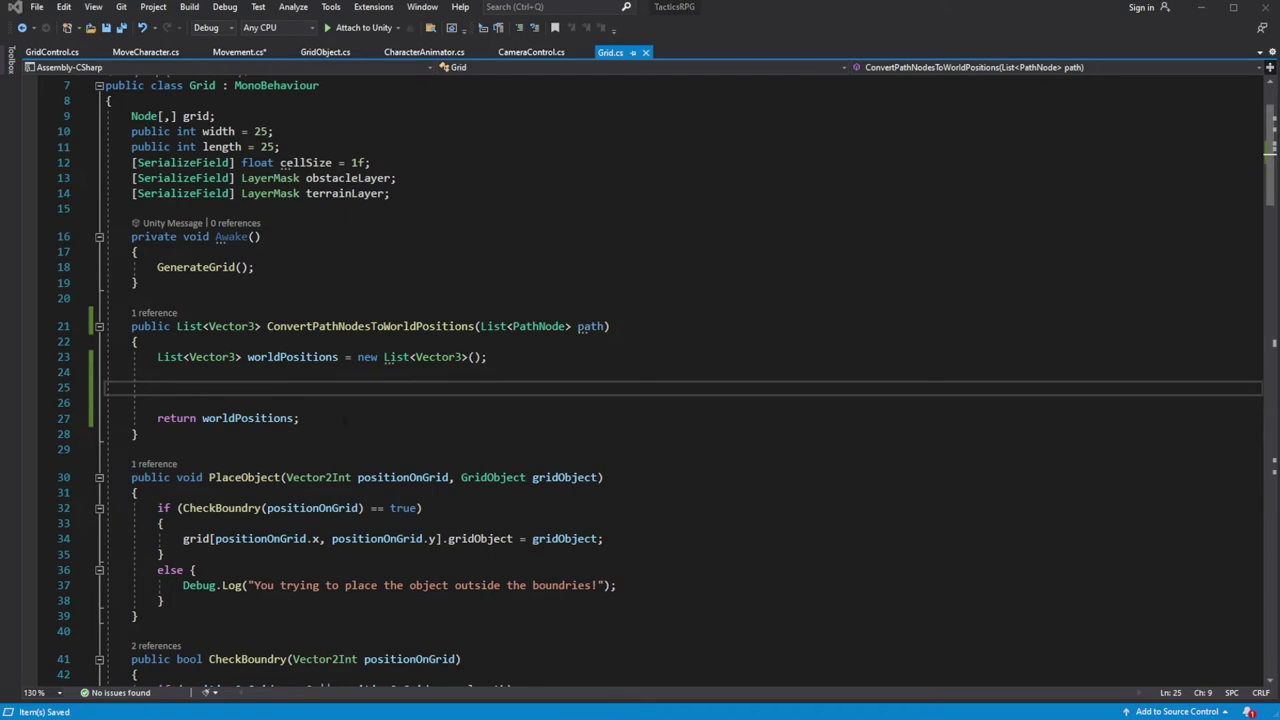
Add a for loop over path adding GetWorldPosition(path[i].pos_x, path[i].pos_y, true) to worldPositions
type("for(")
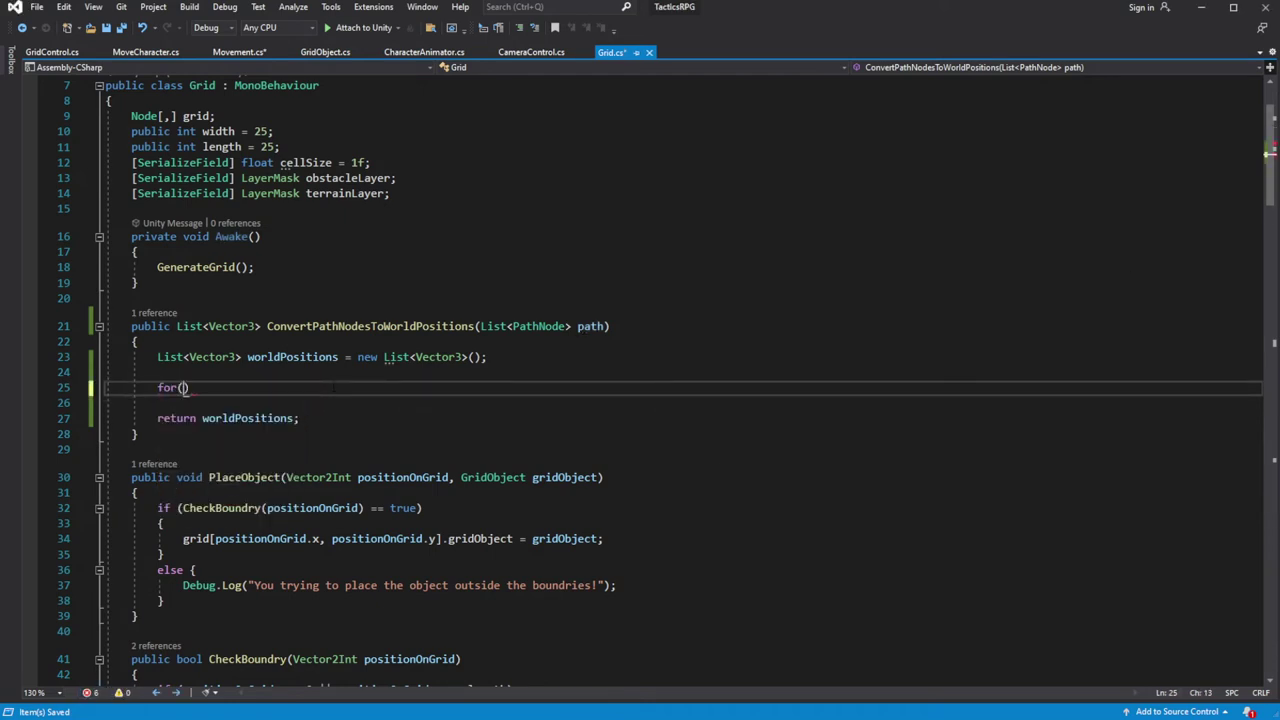
type("int i = 0;")
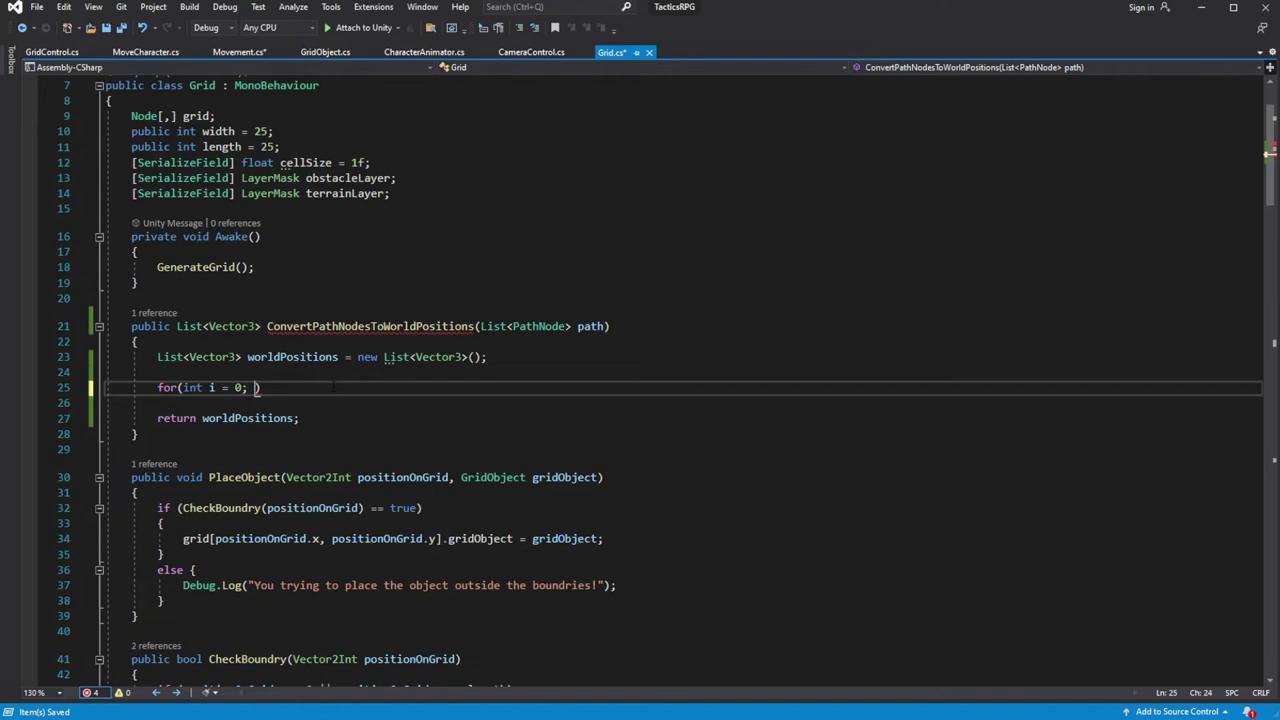
type(" path.Count; i++){")
key("Left")
key("Left")
key("Left")
type(")")
key("Return")
key("Return")
key("Return")
left_click(183, 418)
type("worldPositions.Add")
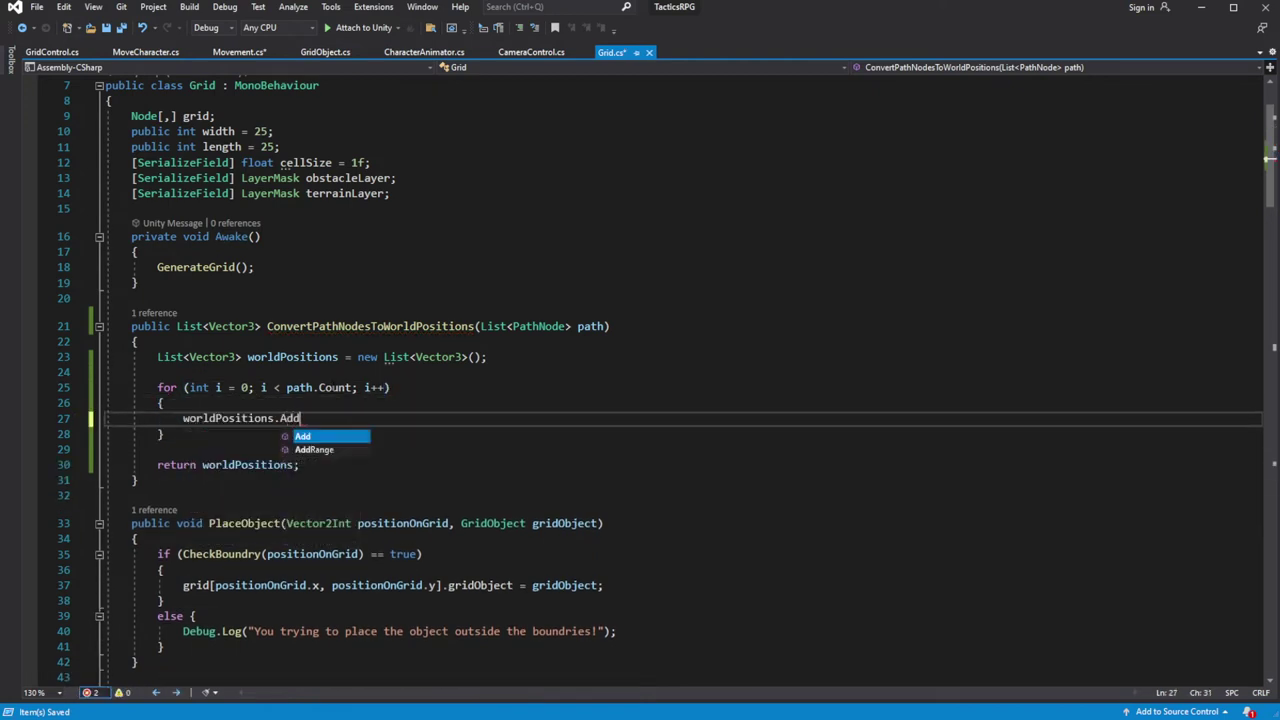
type("(p")
key("BackSpace")
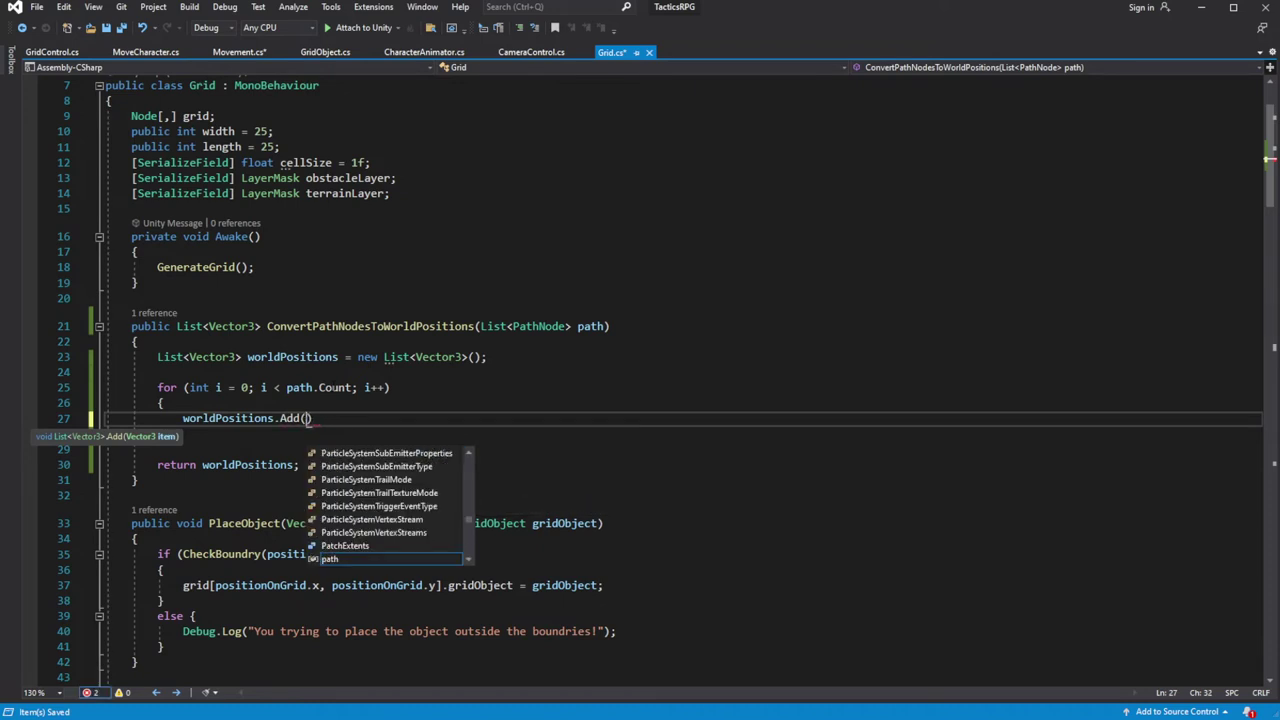
type("GetWorl")
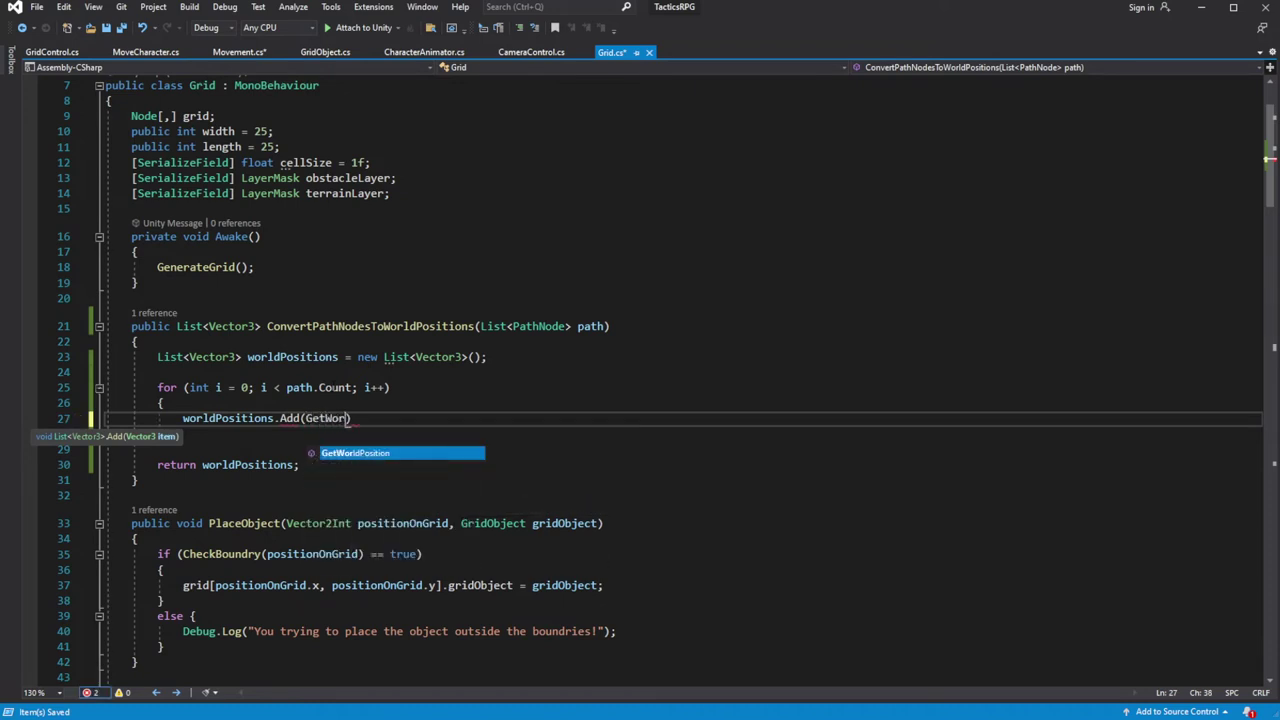
type("dPosition(")
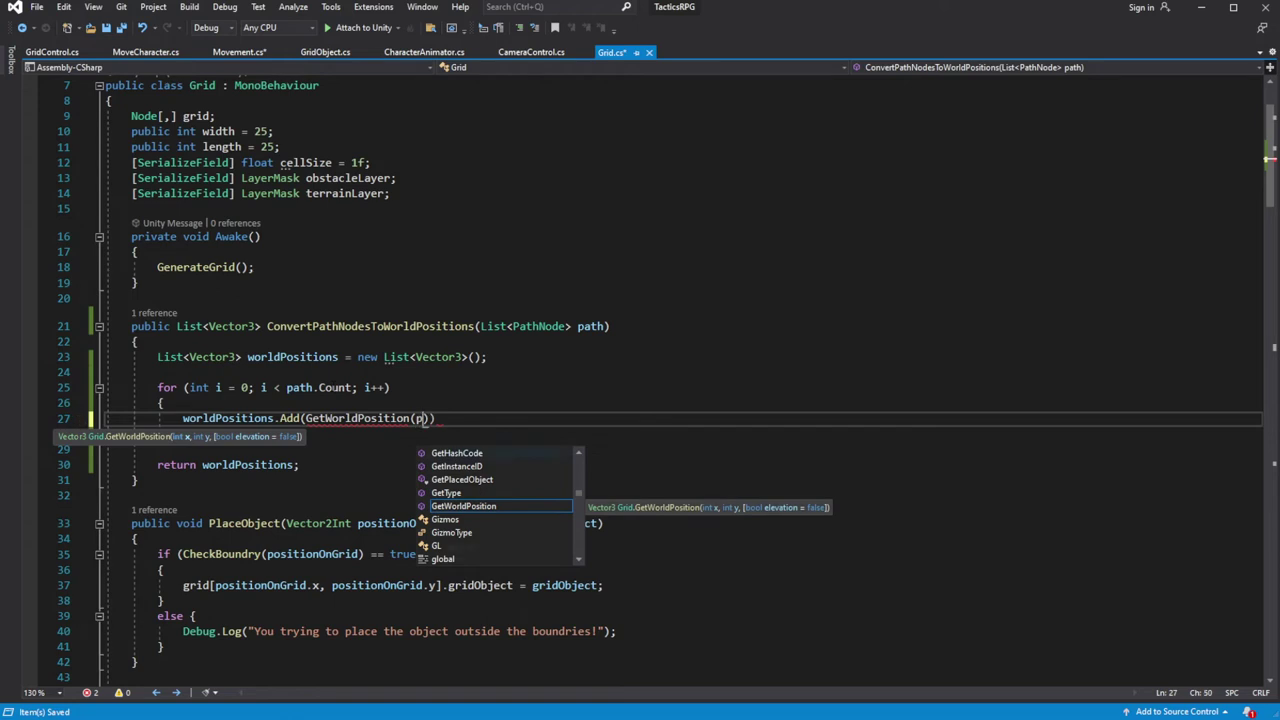
type("path[u")
key("BackSpace")
type("i[")
key("Escape")
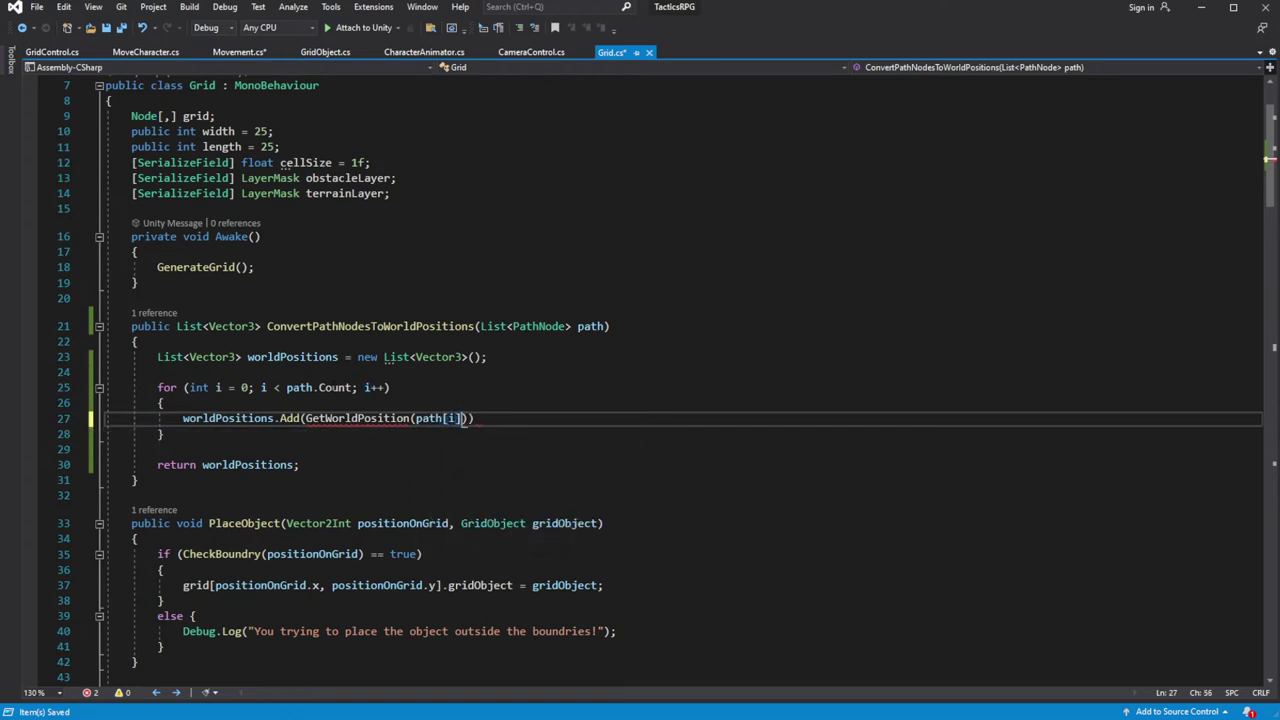
type(".pos_x, ")
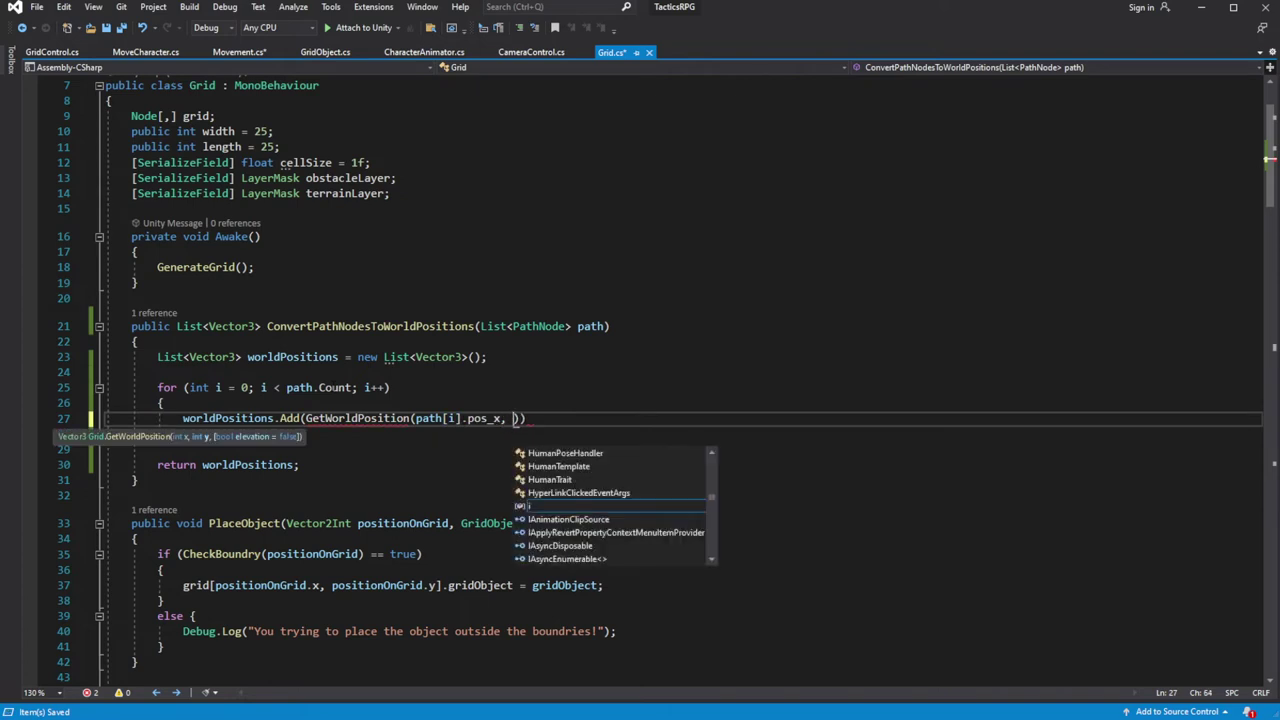
type("path[")
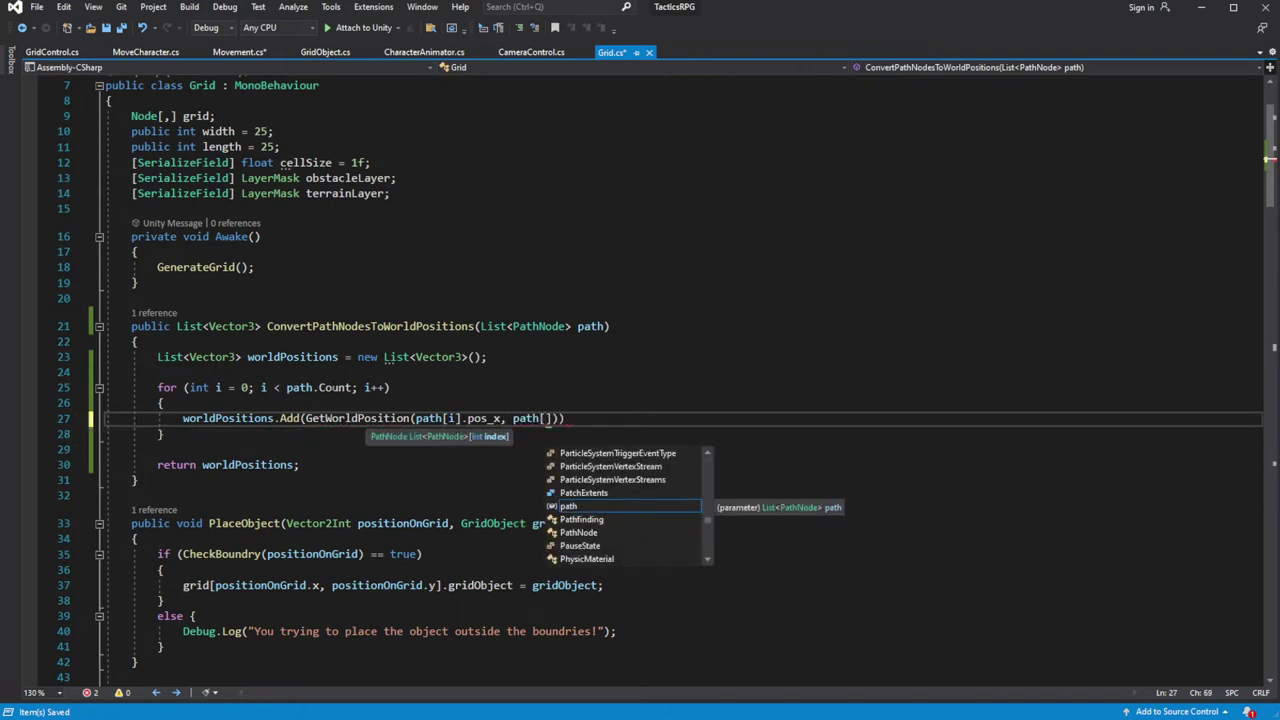
type("i].pos_y")
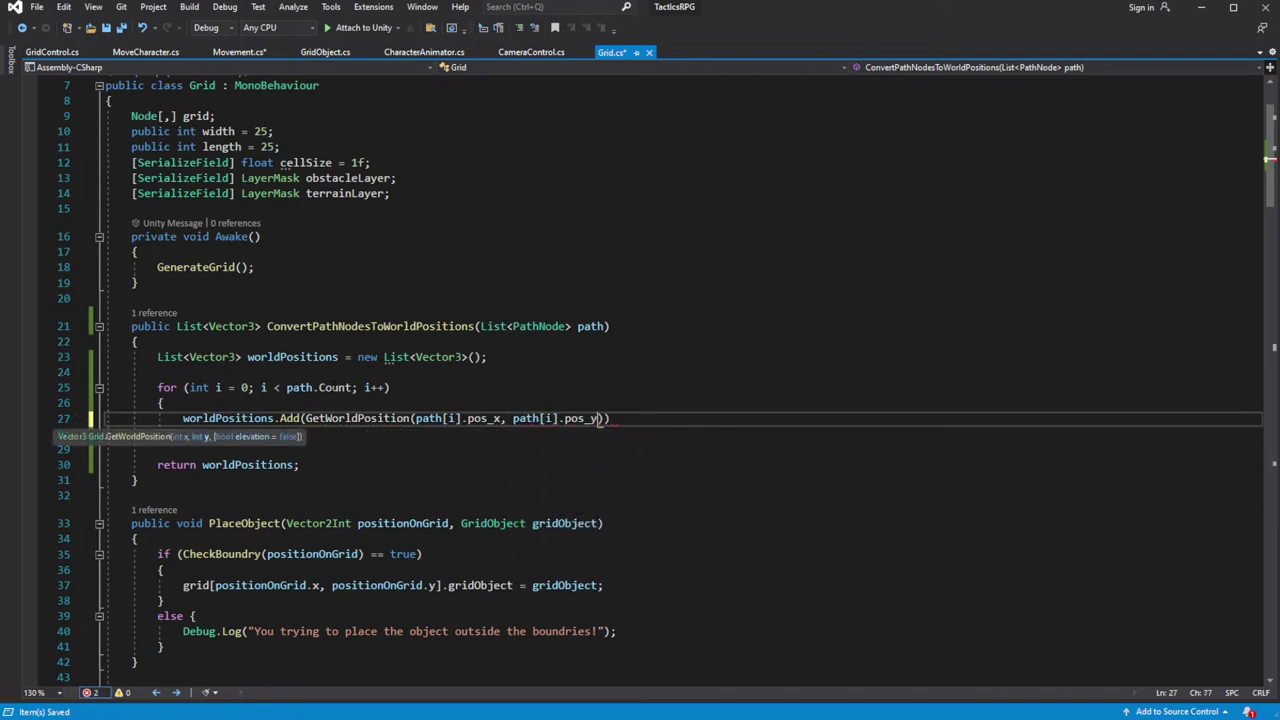
type(",")
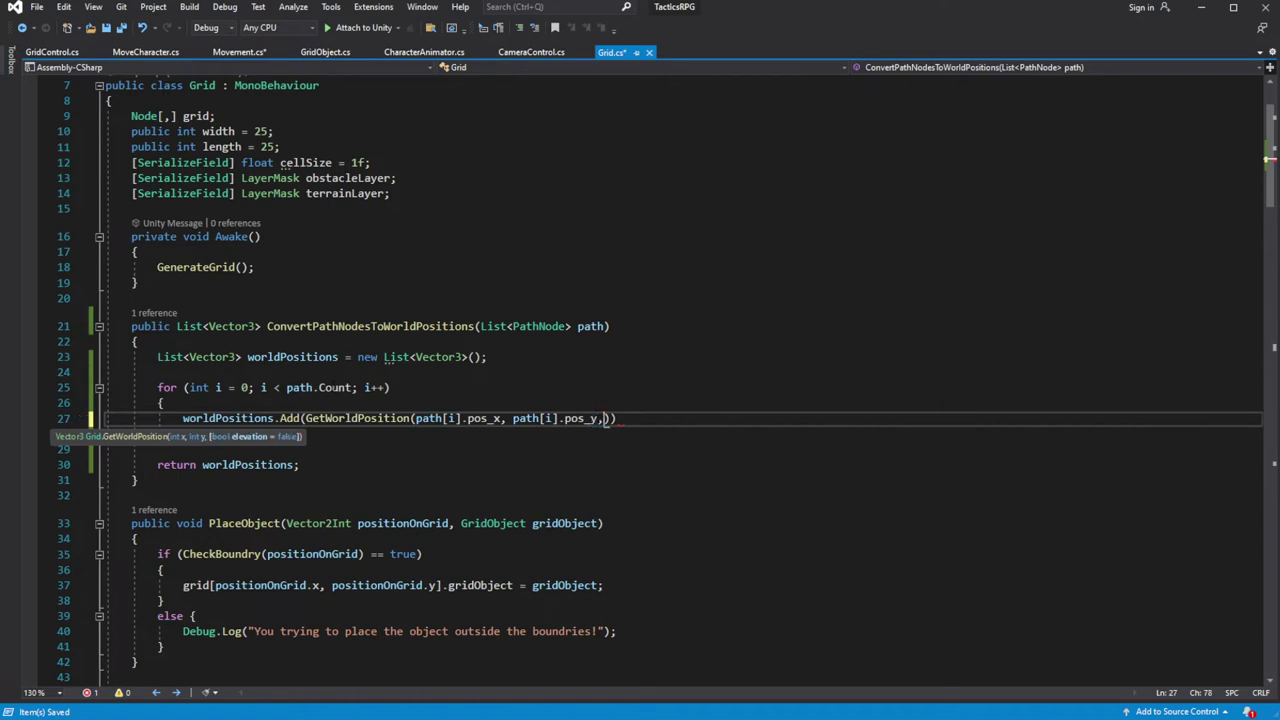
type(" true));")
left_click(299, 464)
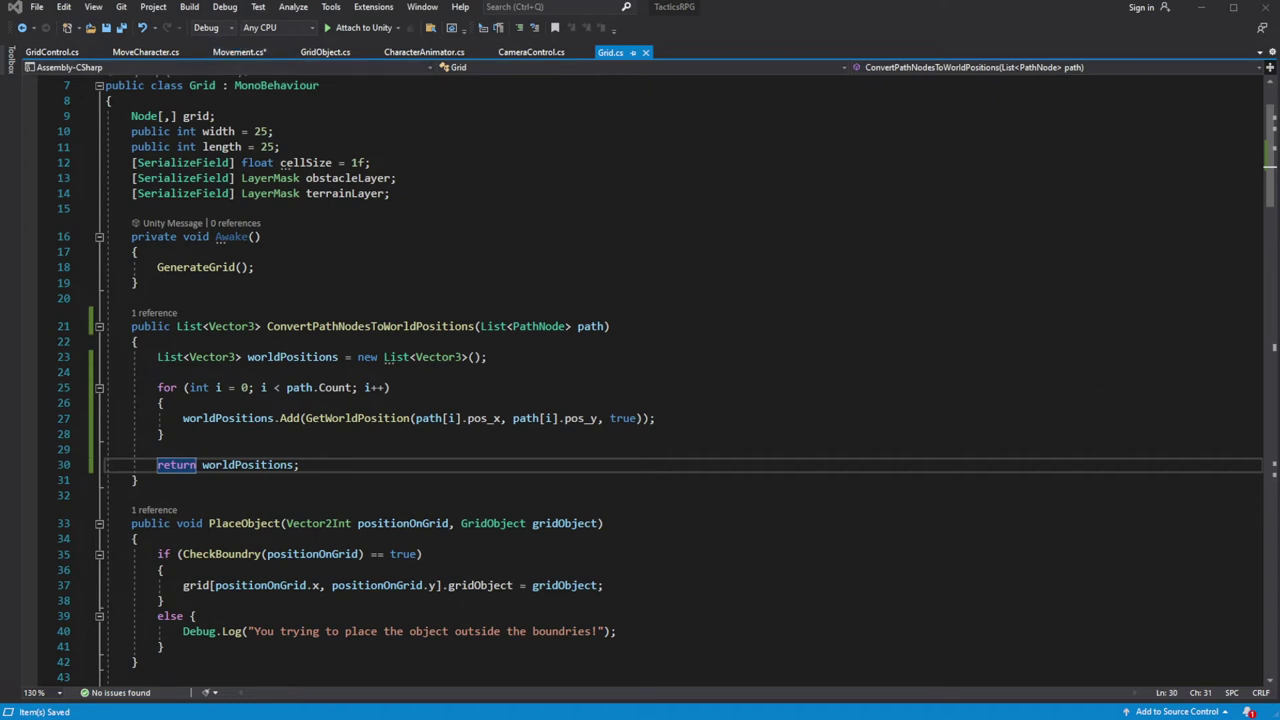
left_click(154, 313)
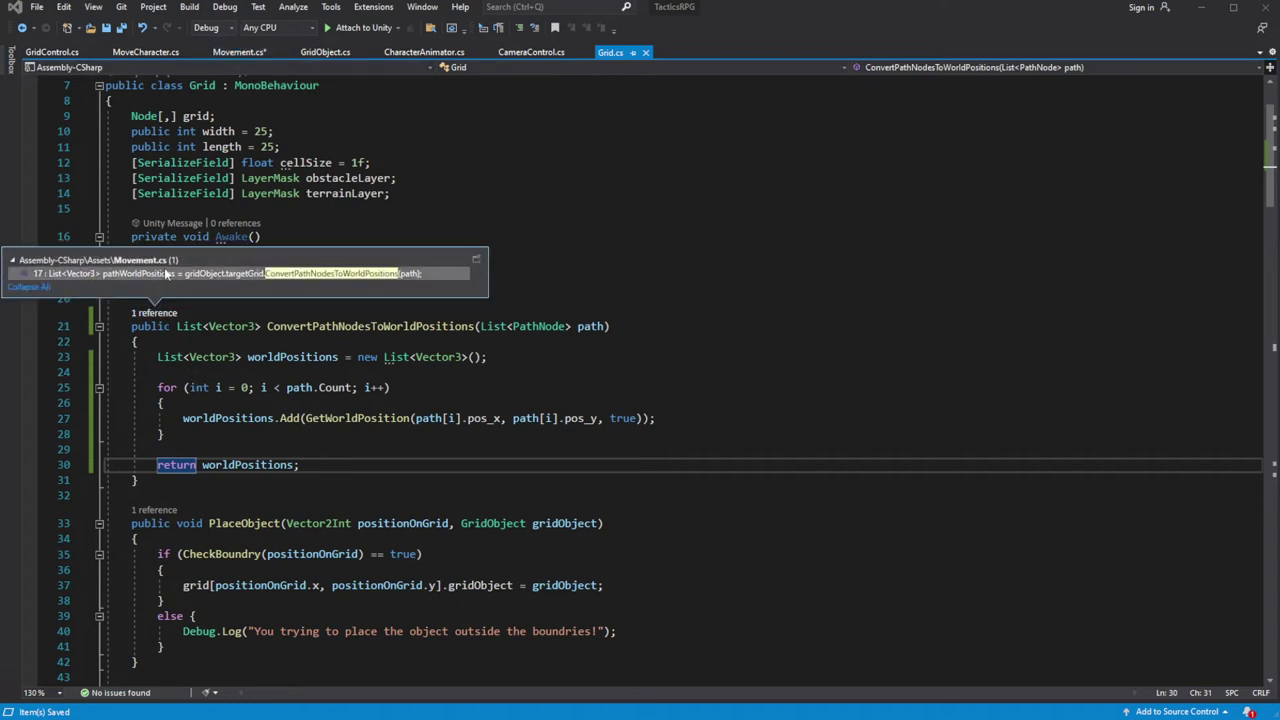
Declare a List<Vector3> pathWorldPositions field below gridObject in Movement and save
double_click(170, 275)
key("ctrl+s")
key("Home")
key("shift+End")
key("End")
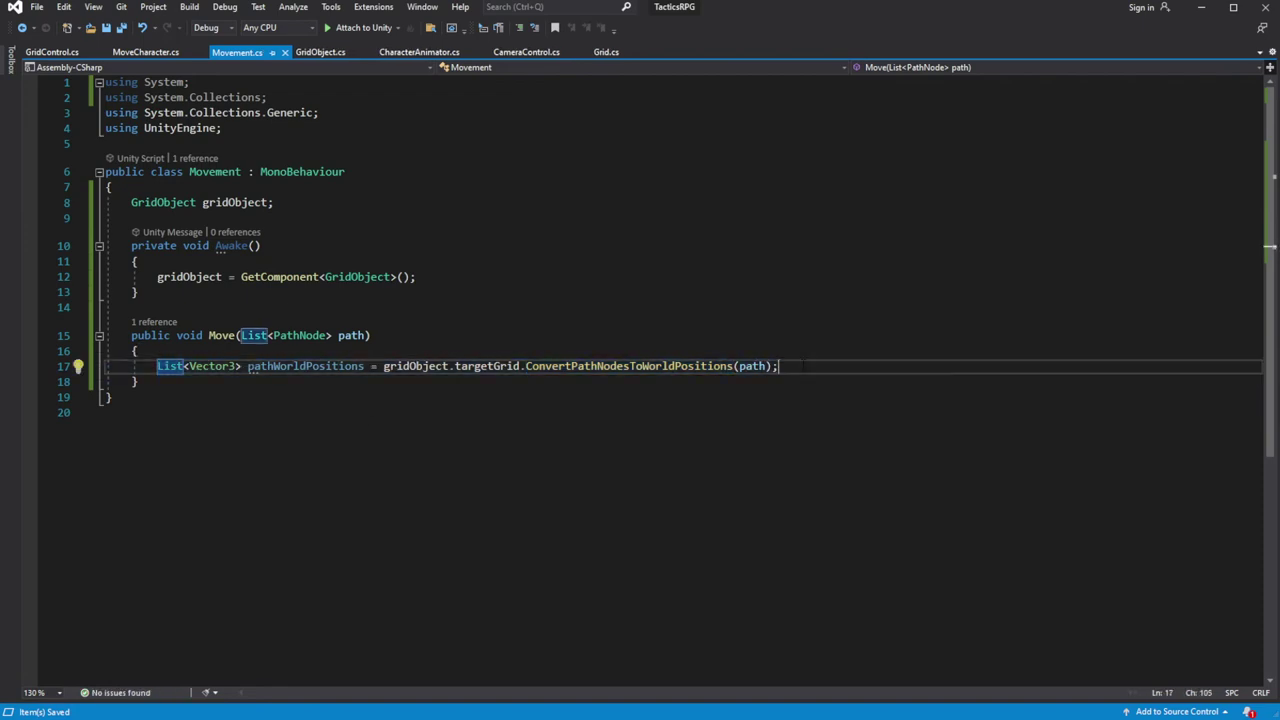
key("Return")
key("Return")
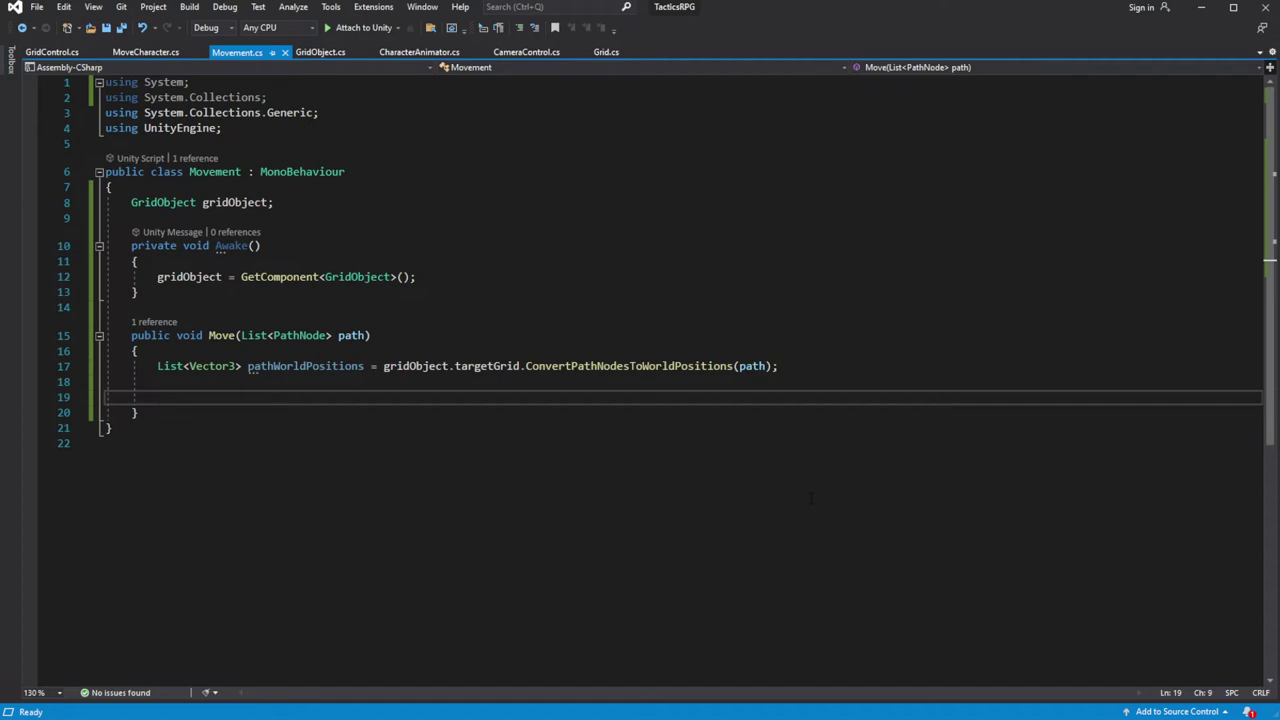
left_click_drag(157, 366, 362, 366)
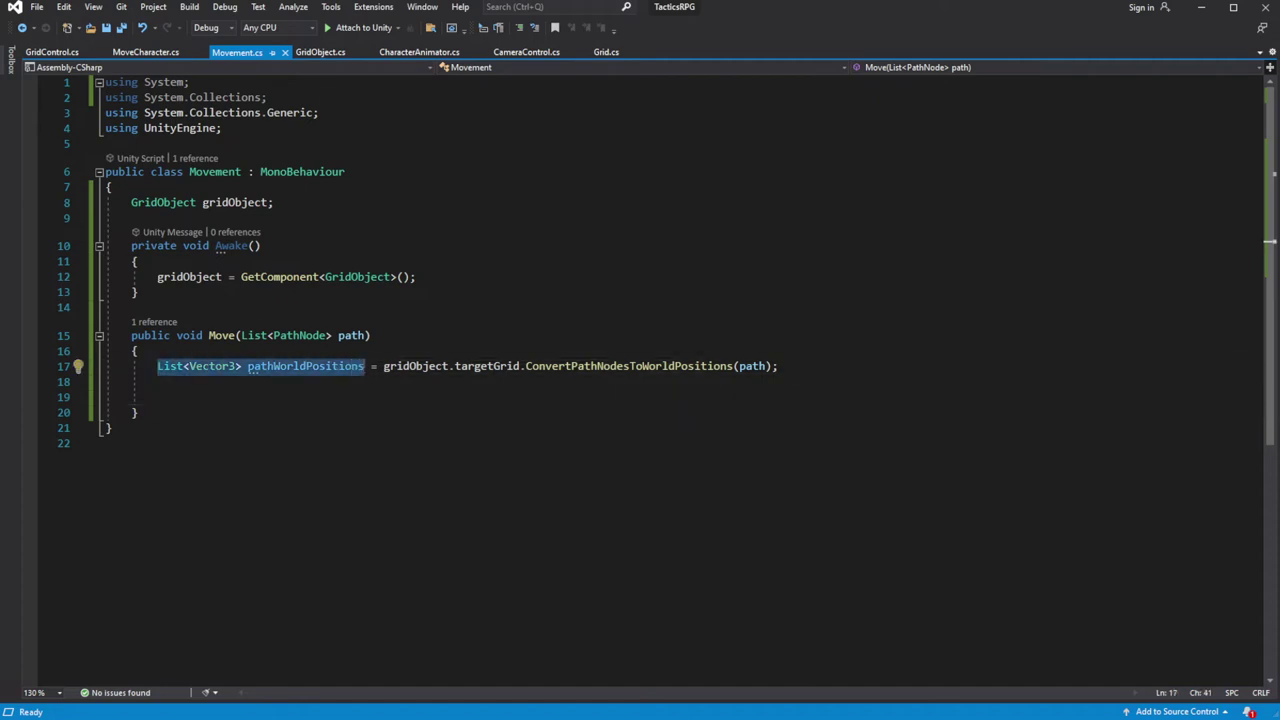
left_click(131, 217)
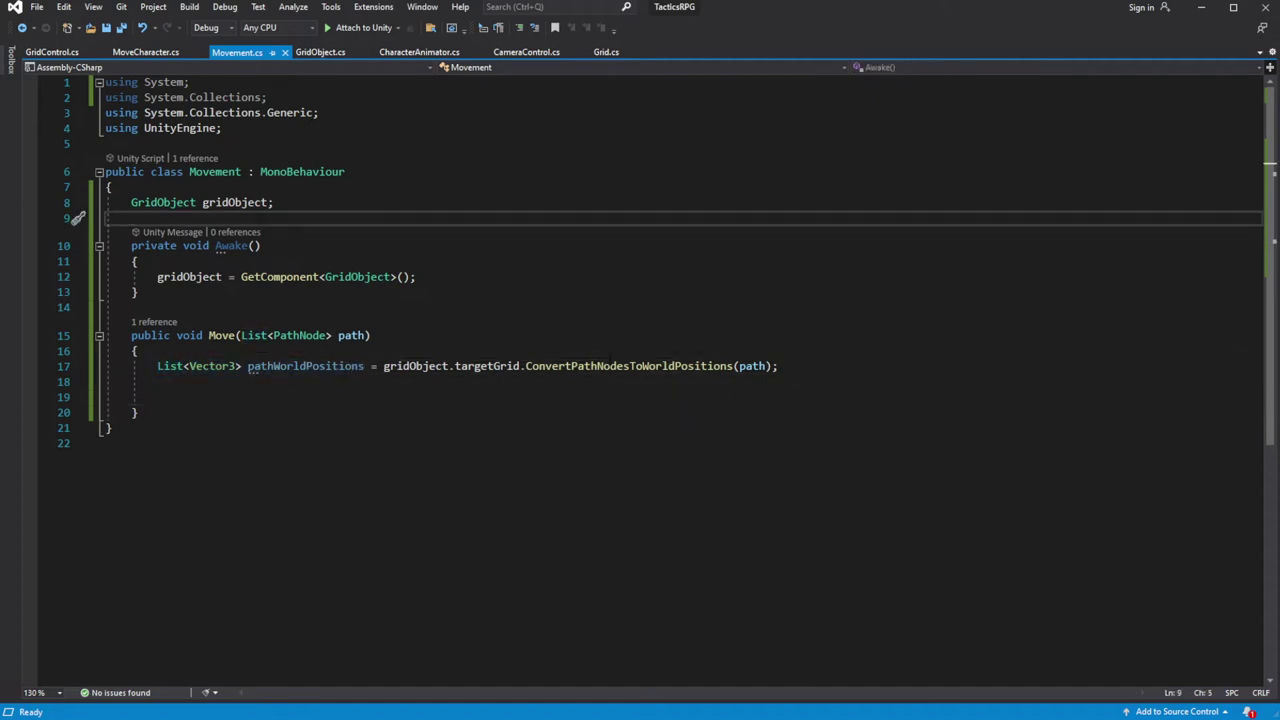
key("Return")
type("List<Vector3")
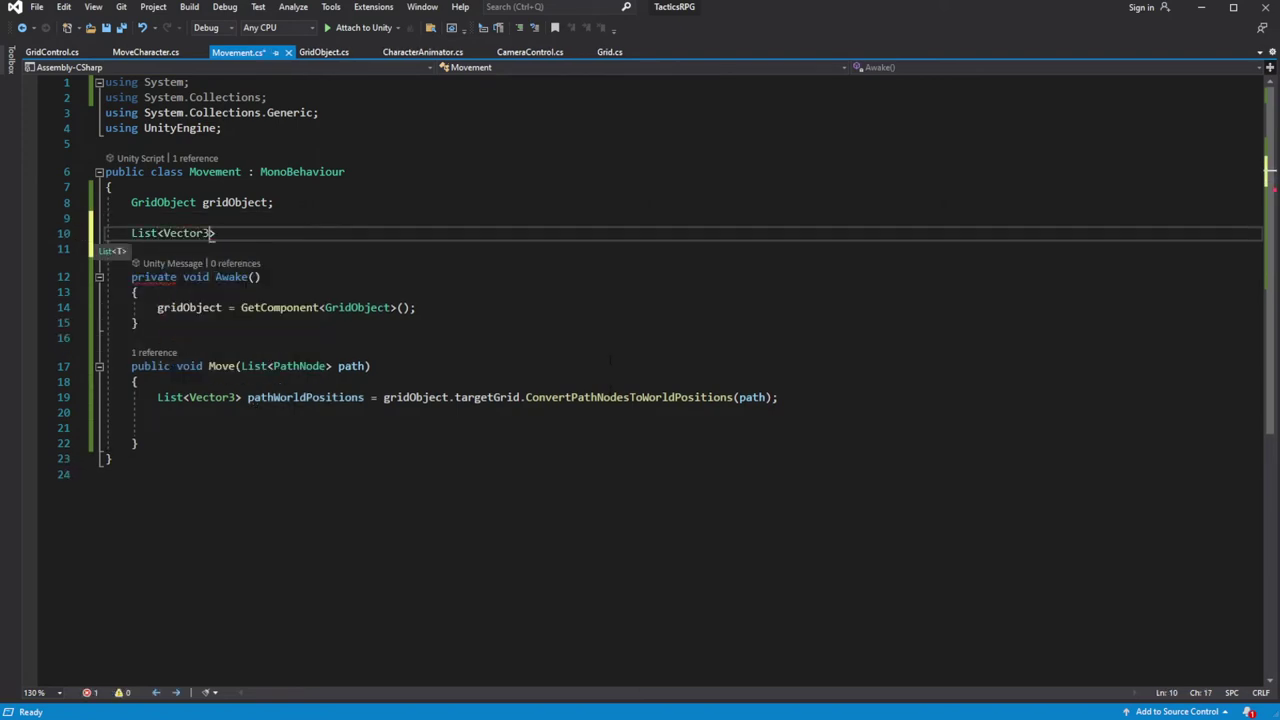
type("> pathWorldPo")
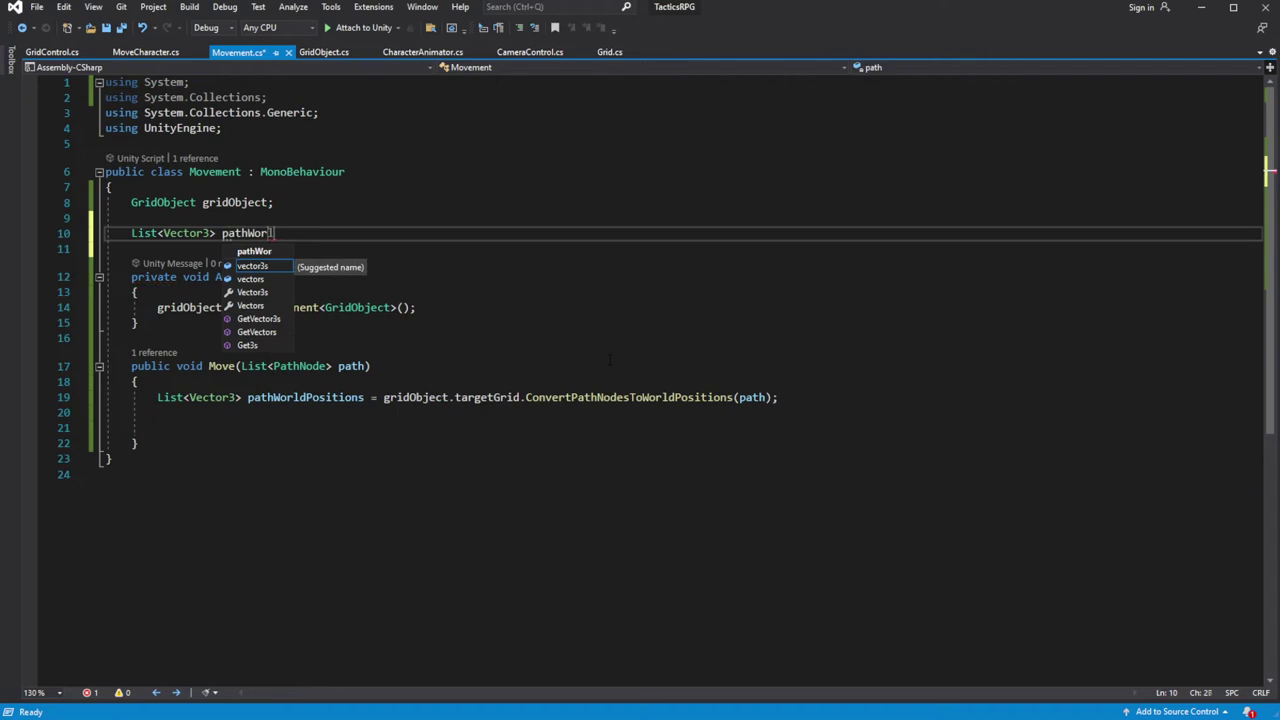
type("sitions;")
key("ctrl+s")
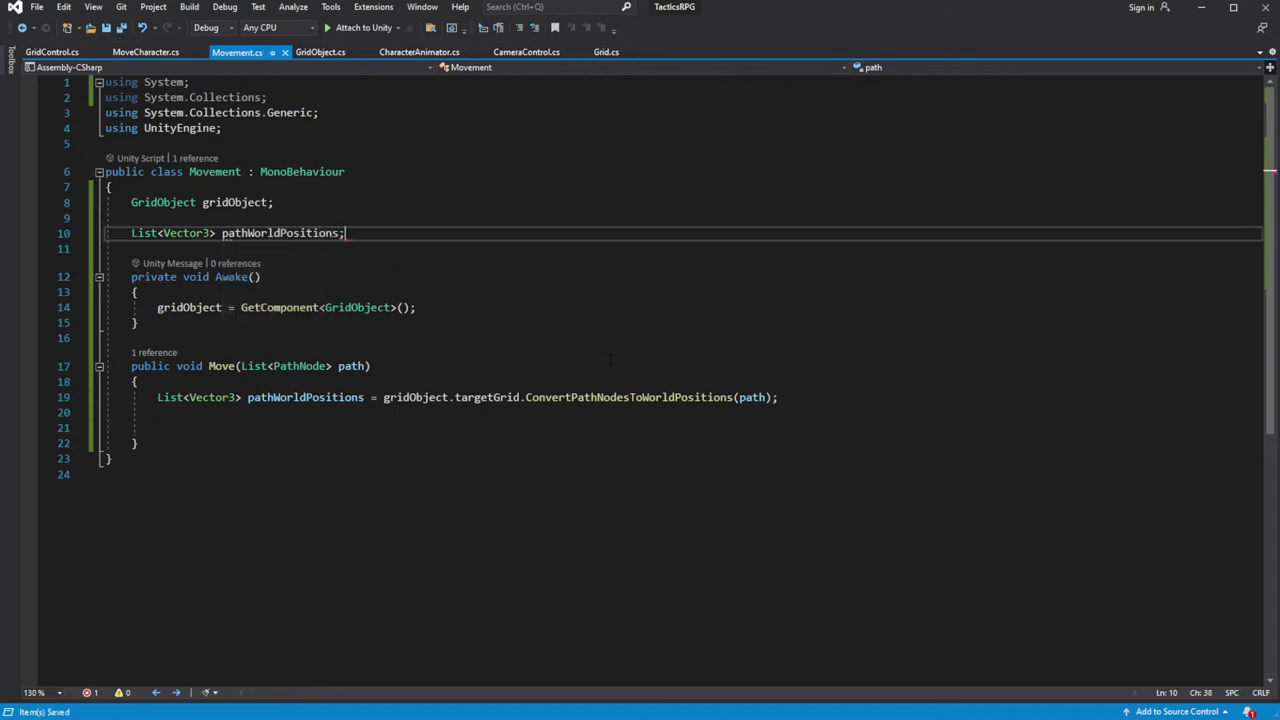
Drop the local List<Vector3> type in Move so it assigns the field, and delete the blank lines
left_click_drag(247, 397, 157, 397)
key("Delete")
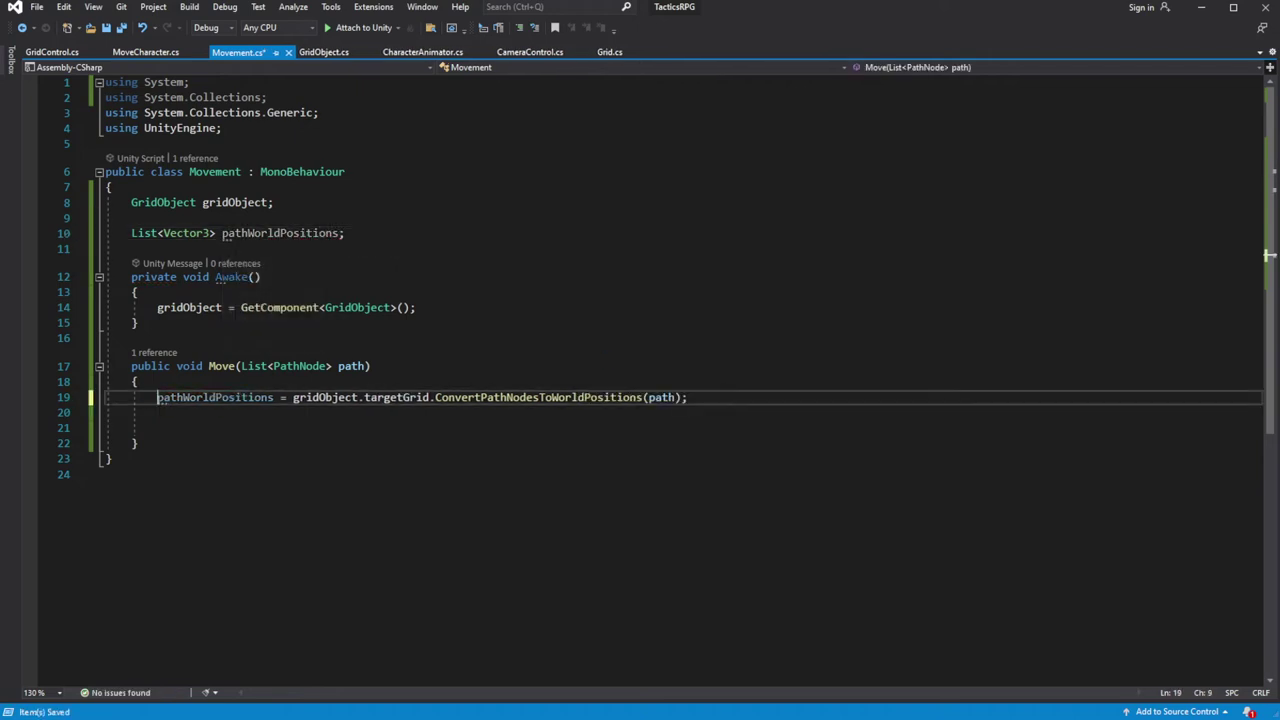
key("Down")
key("Down")
key("ctrl+s")
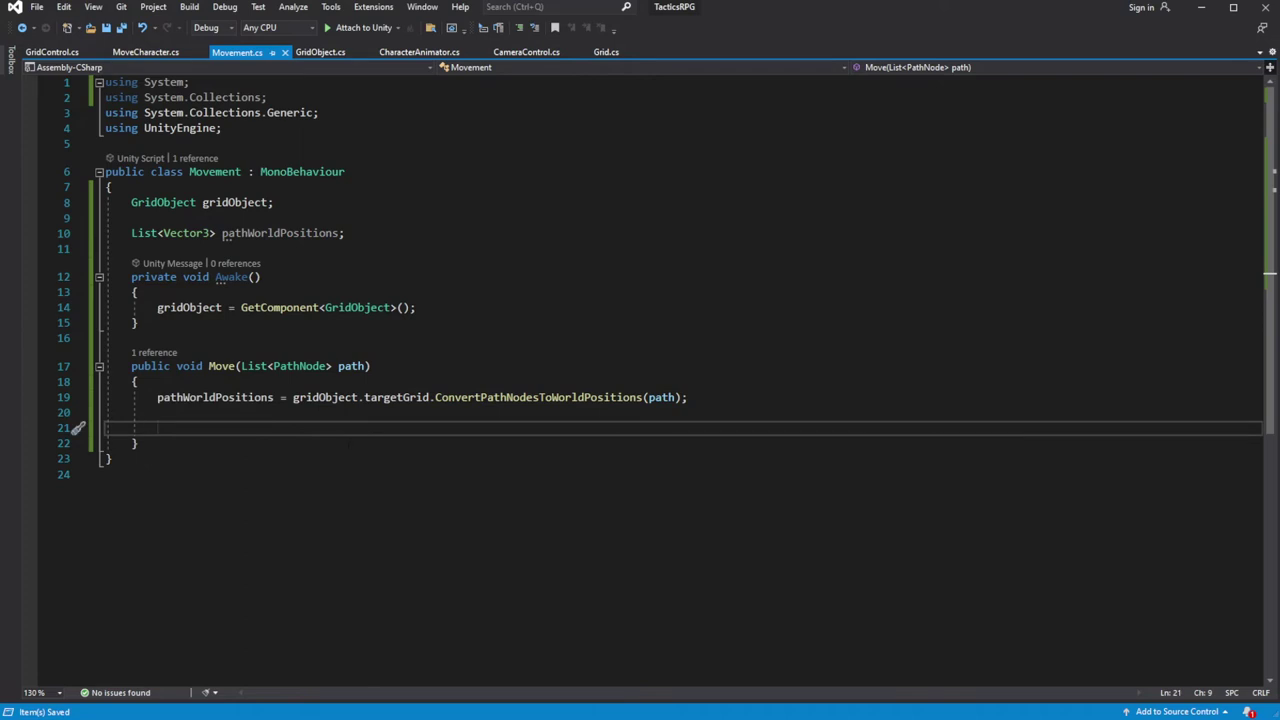
key("shift+Up")
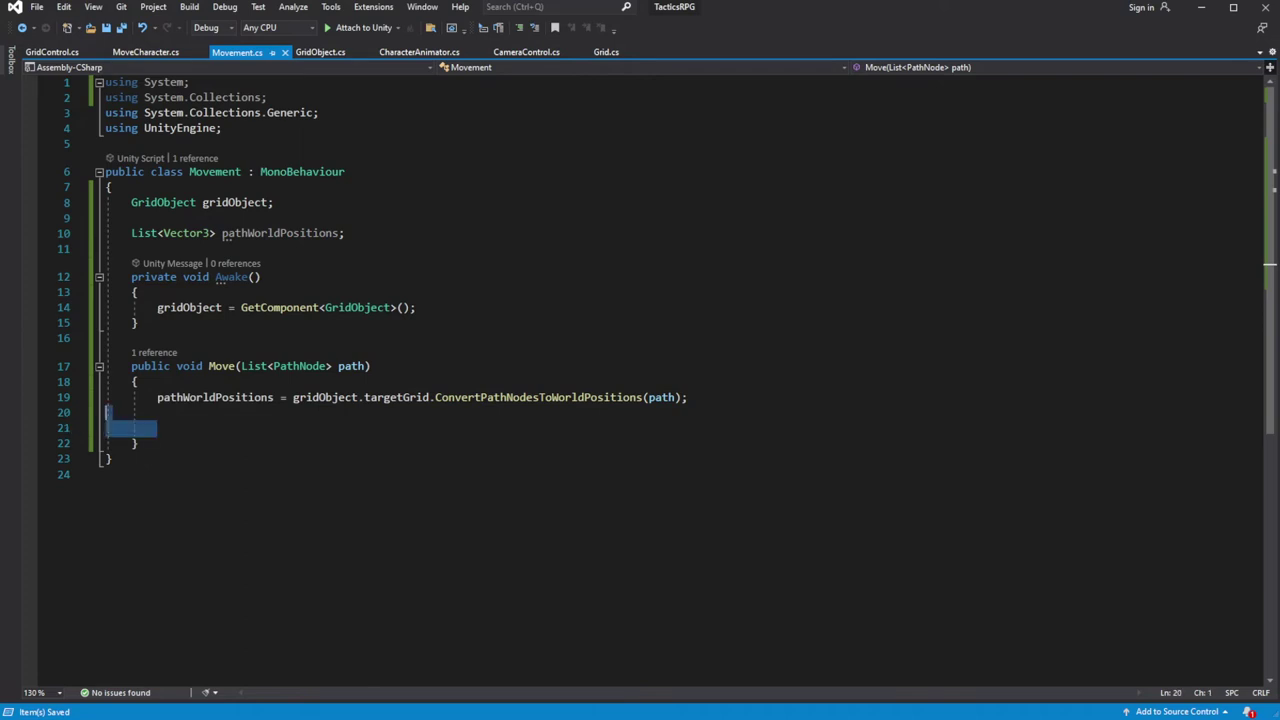
key("Delete")
key("Delete")
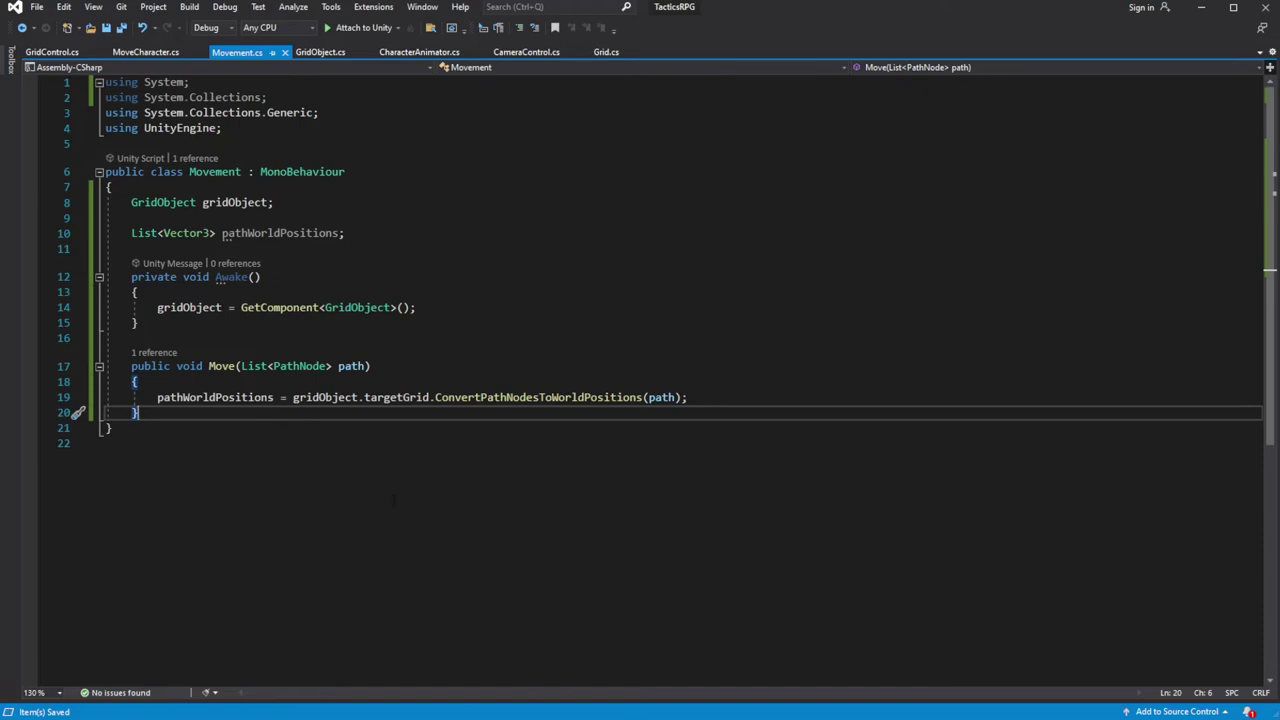
Add an Update method that returns early if pathWorldPositions is null or its Count is 0
key("Return")
key("Return")
type("void Udp")
key("BackSpace")
key("BackSpace")
key("Tab")
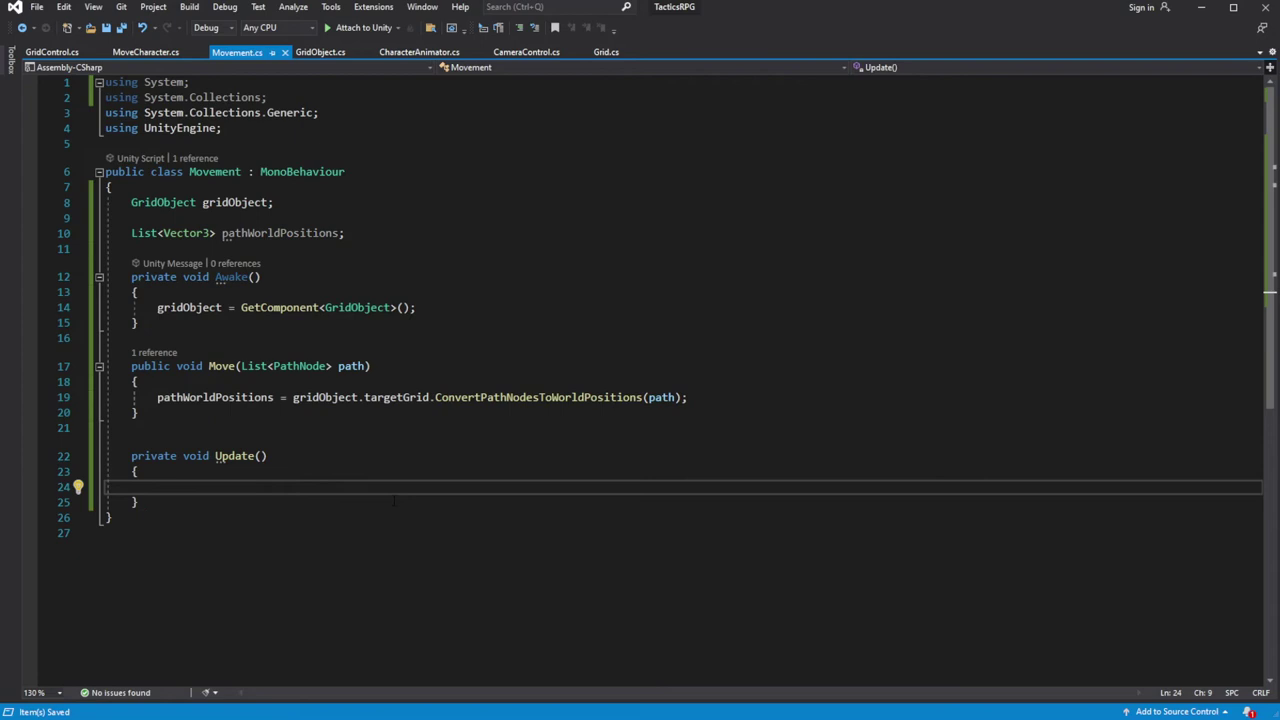
type("if(")
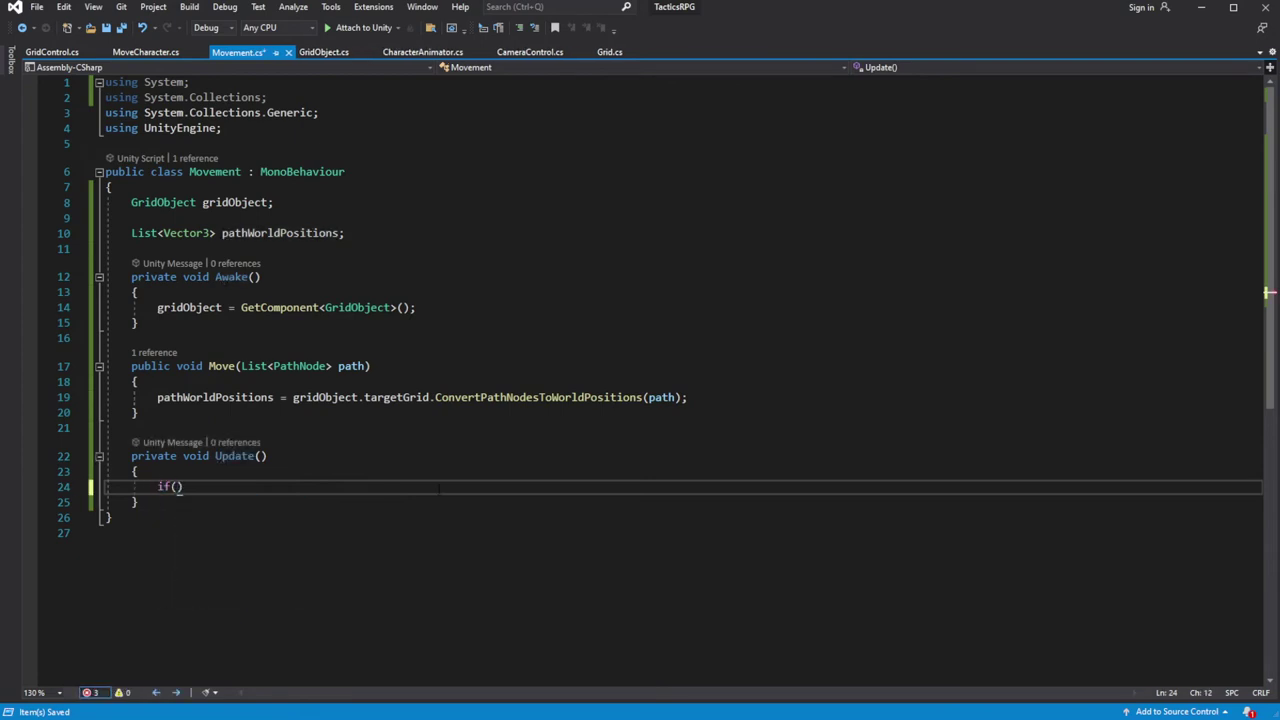
type("path")
key("Tab")
type("== null) { return; }")
key("Return")
type("if(")
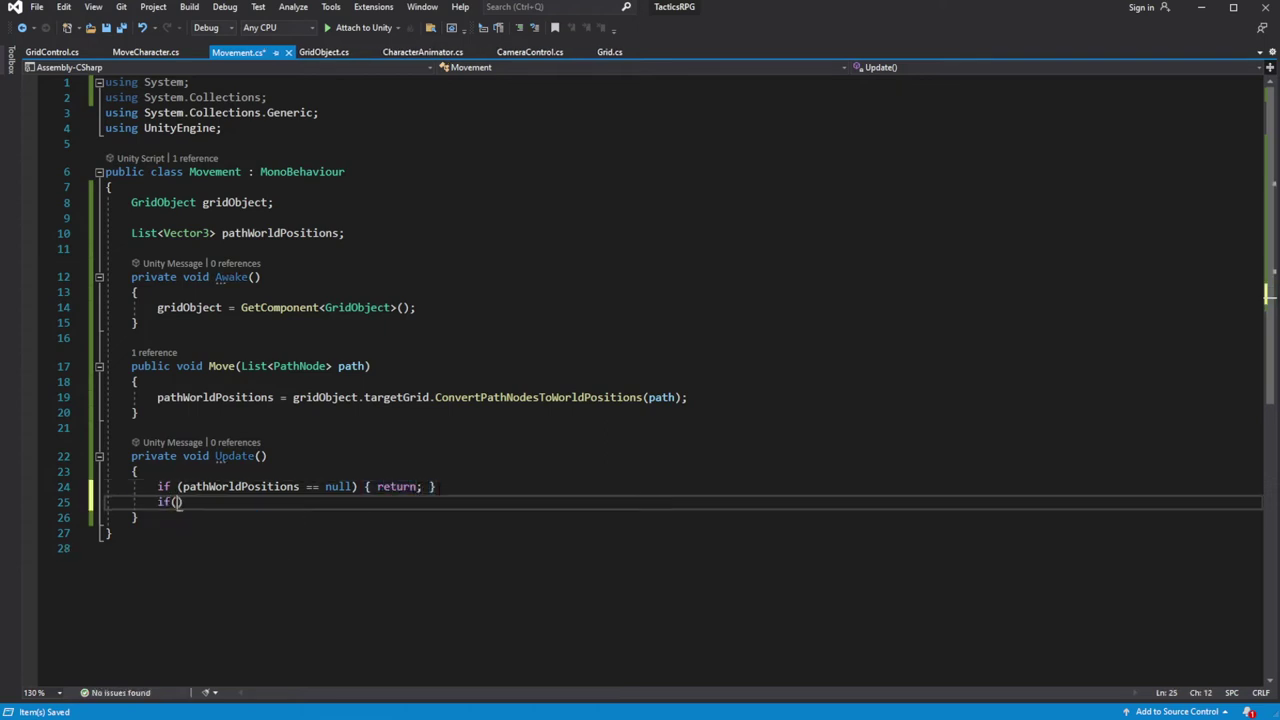
type("pathWorl")
key("Tab")
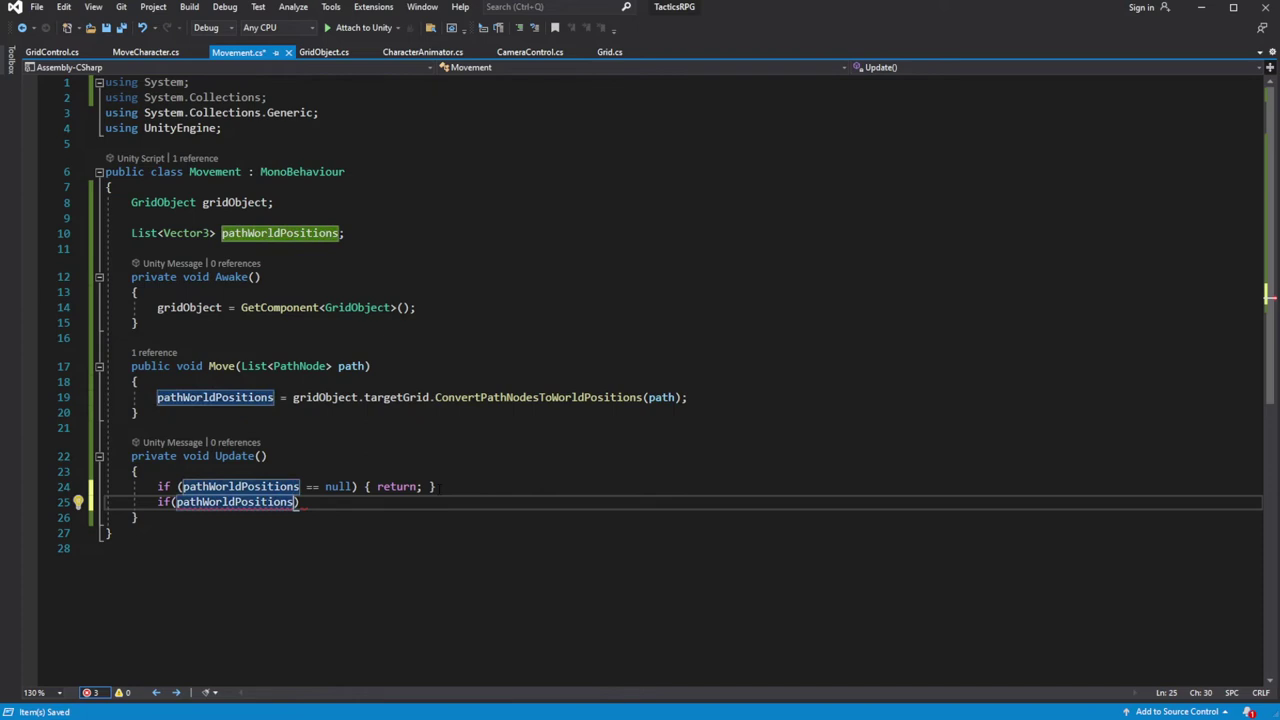
type(".Count ")
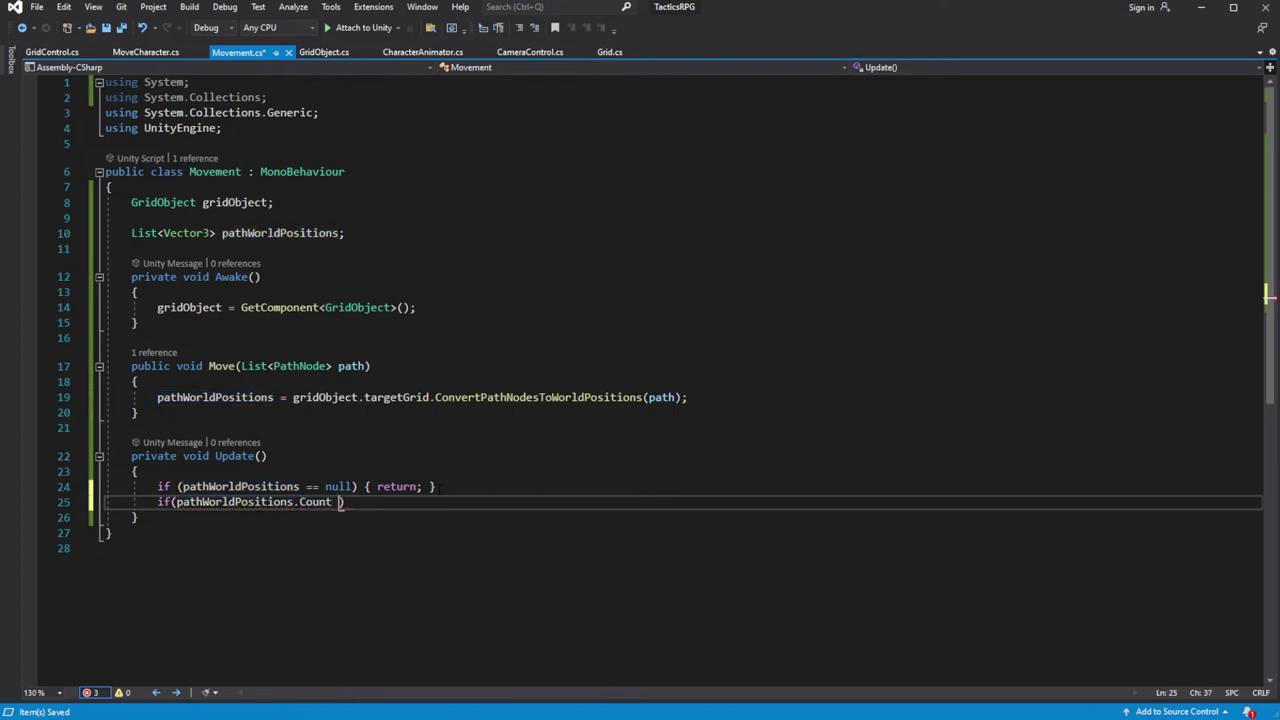
type("== 0) { return;")
Begin transform.position = Vector3.MoveTowards(transform.position, pathWorldPositions[0], in Update
key("End")
key("Return")
key("Return")
scroll(477, 495, "down", 2)
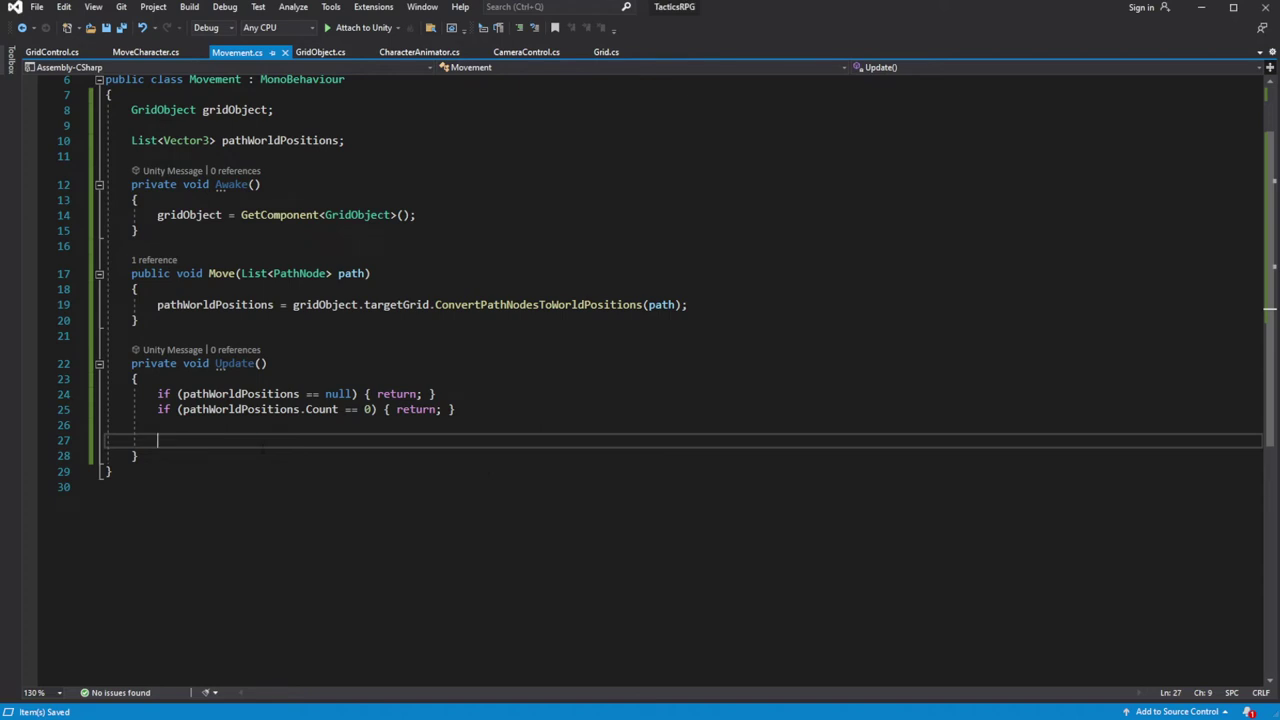
type("transform.position = ")
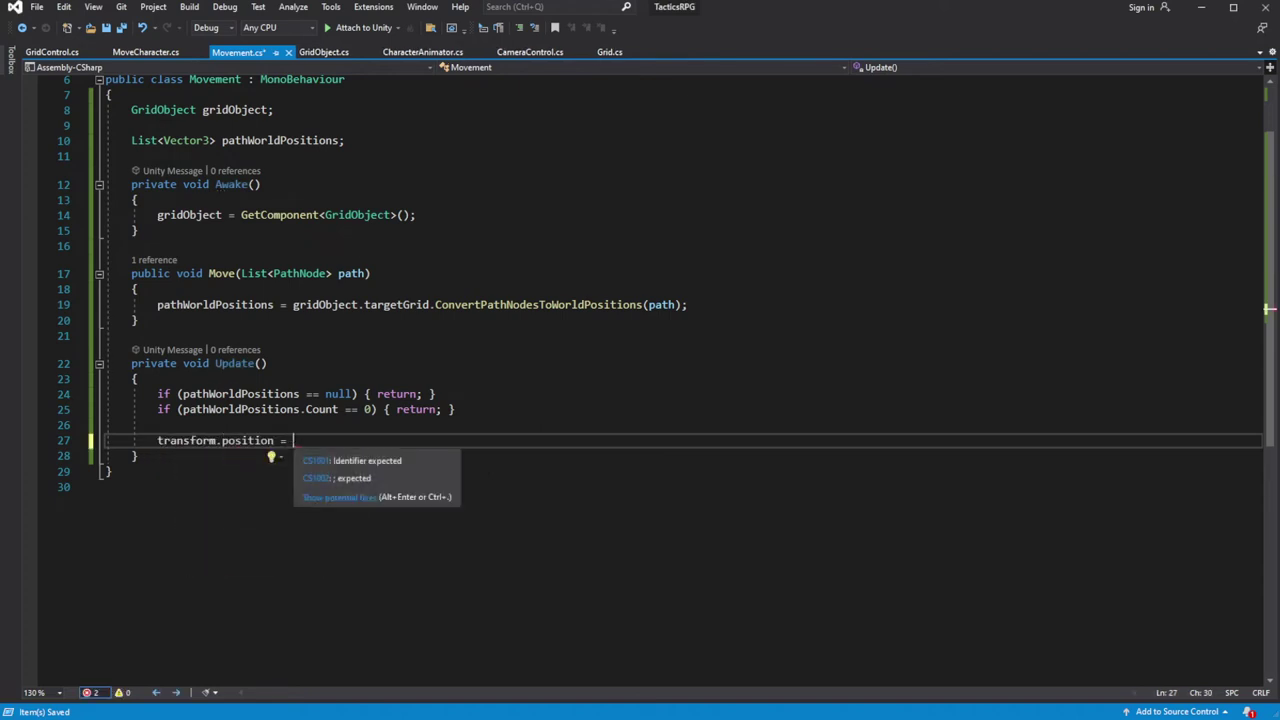
type("Vect")
key("Tab")
type(".MoveTowards(transform.po")
key("Tab")
type(",")
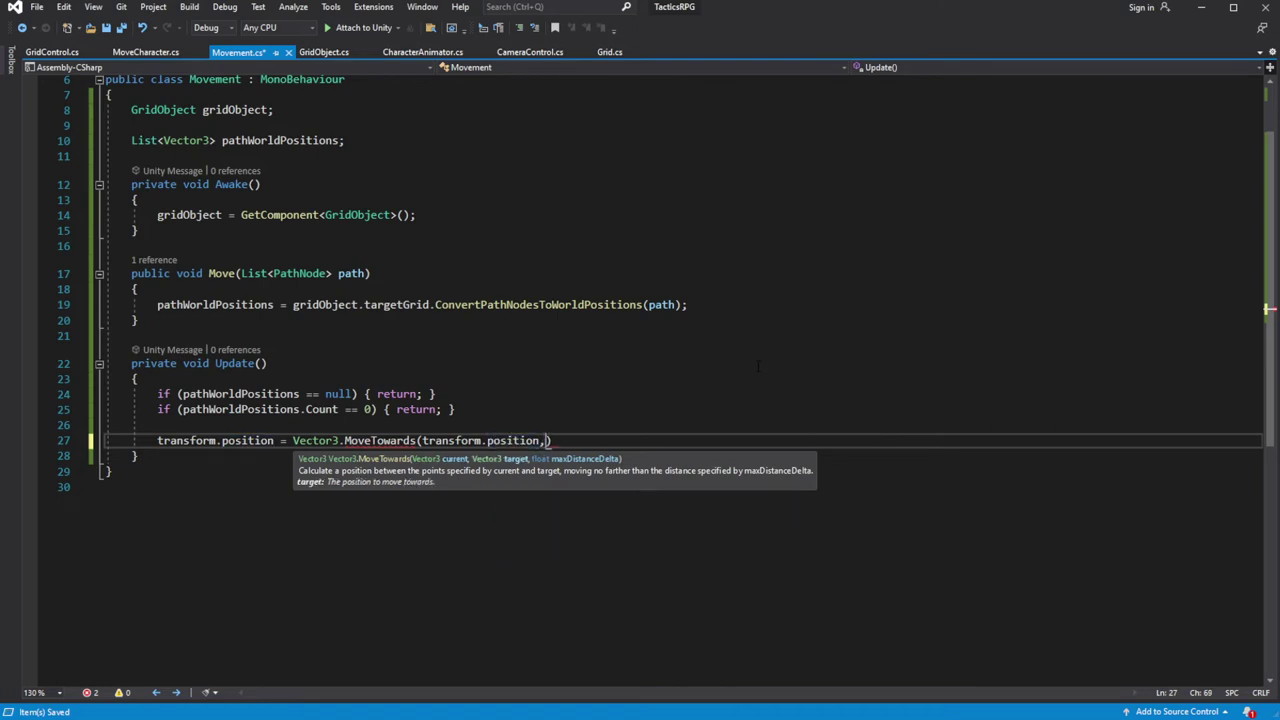
type(" pathj")
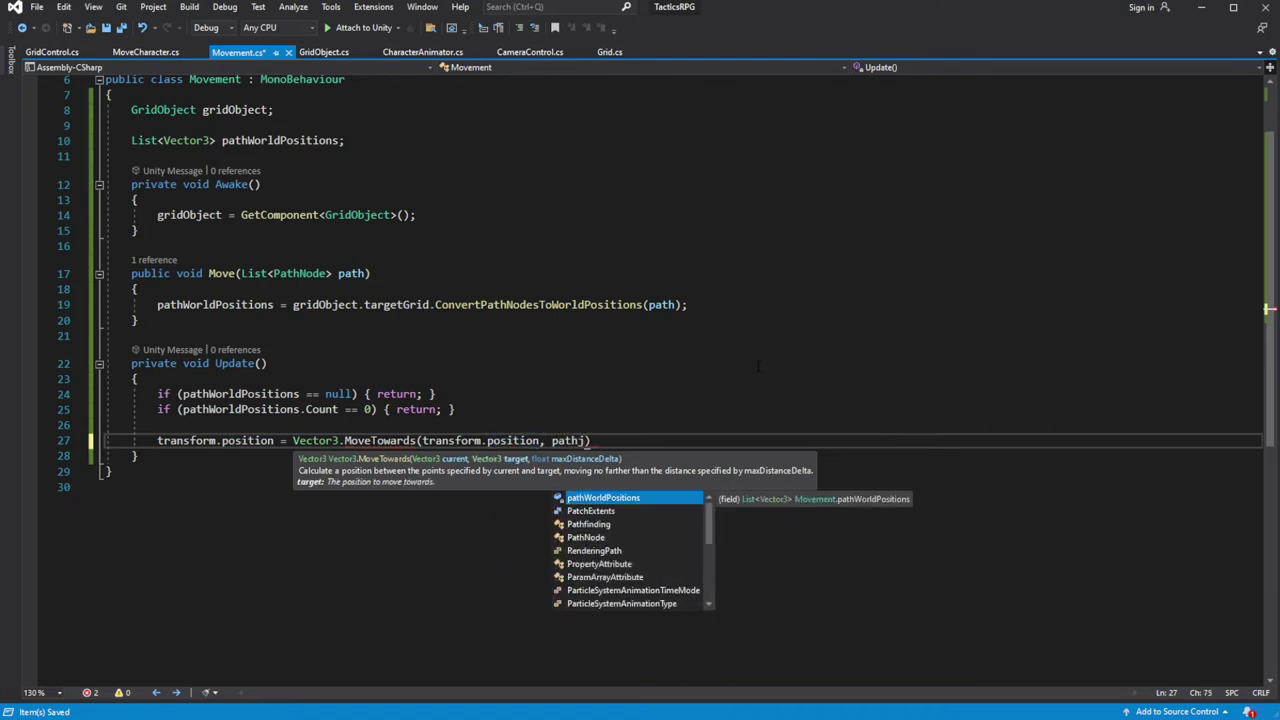
key("Tab")
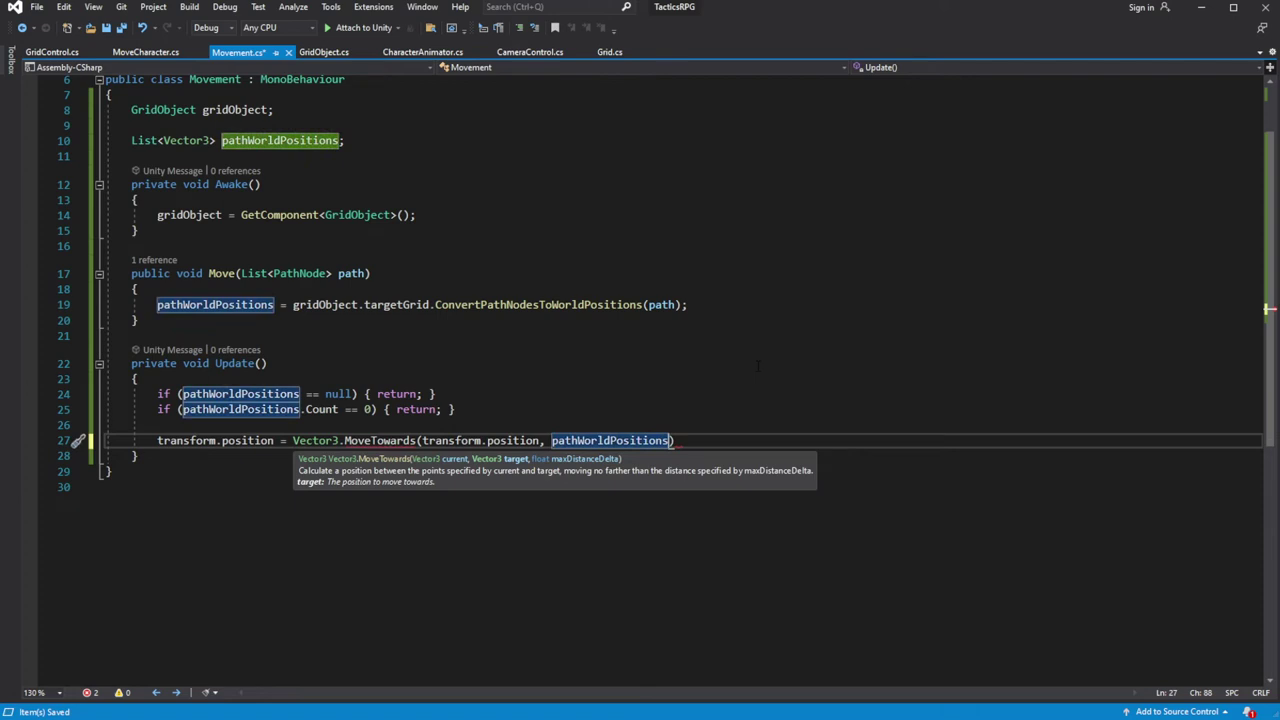
type("[0]")
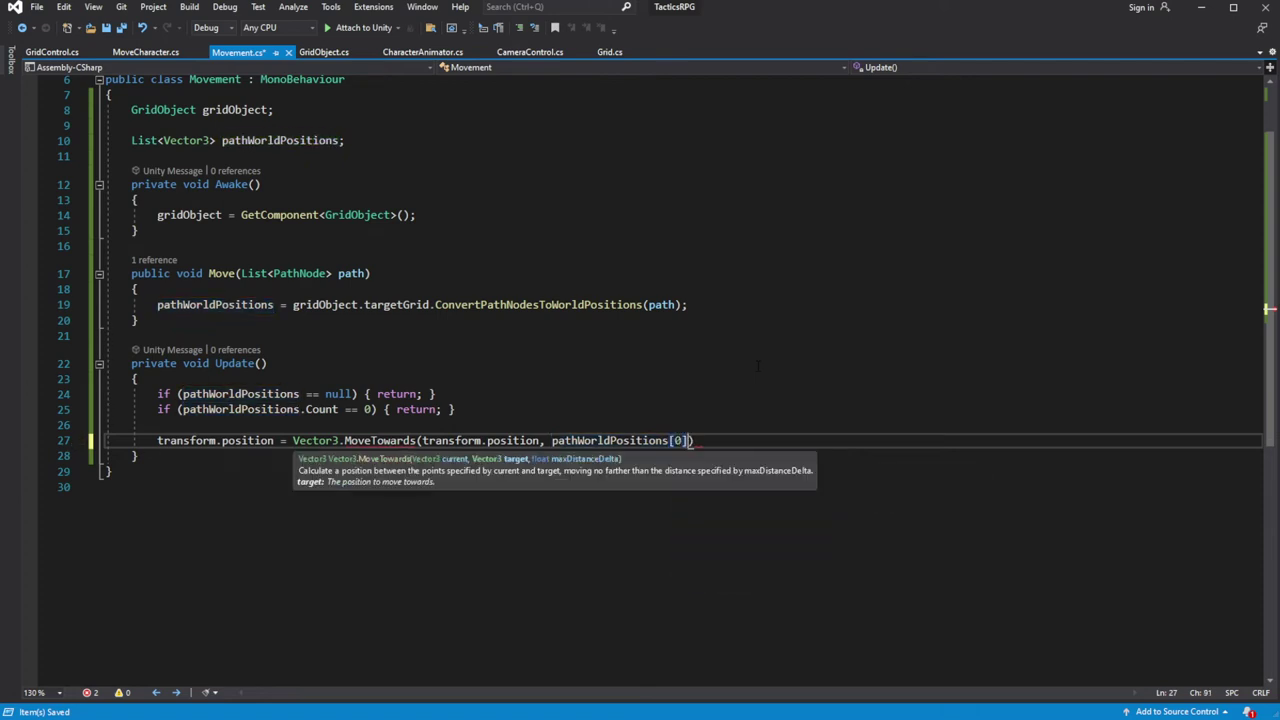
type(".")
key("BackSpace")
type(",")
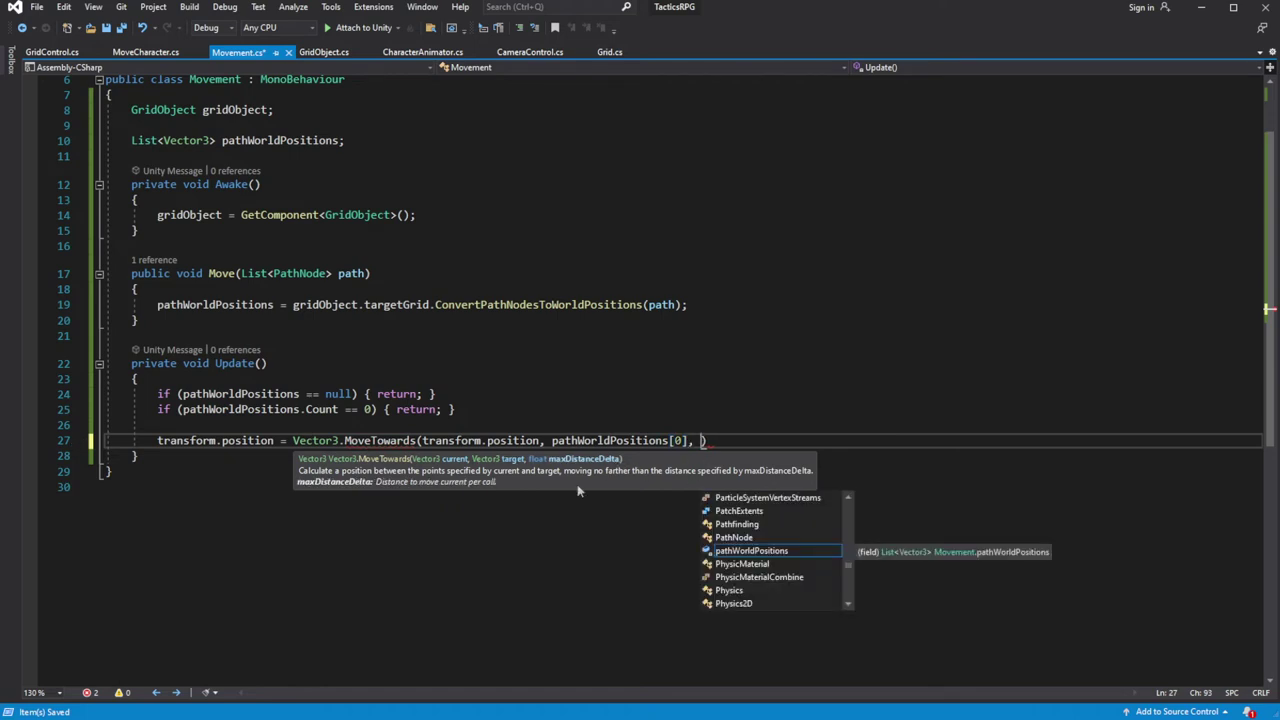
Declare a [SerializeField] float moveSpeed field below the path positions field
scroll(608, 473, "up", 2)
left_click(421, 248)
key("Return")
type("float")
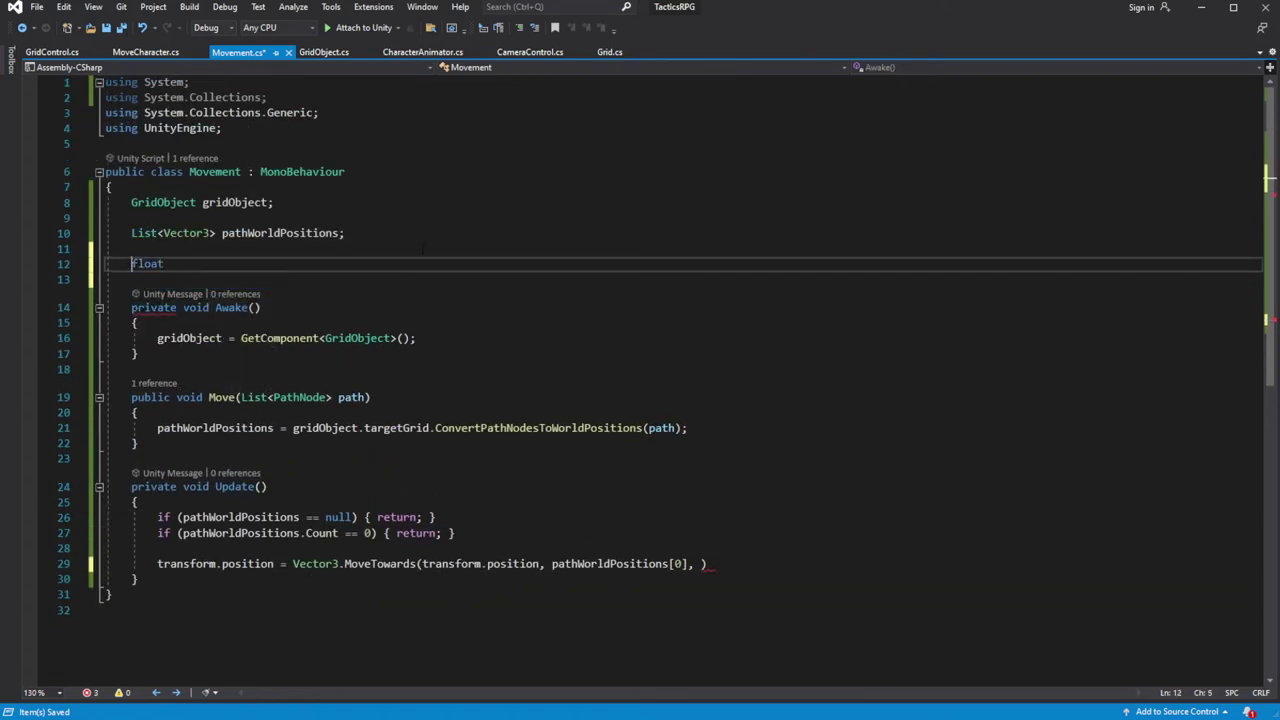
key("BackSpace")
type("[SerializeField")
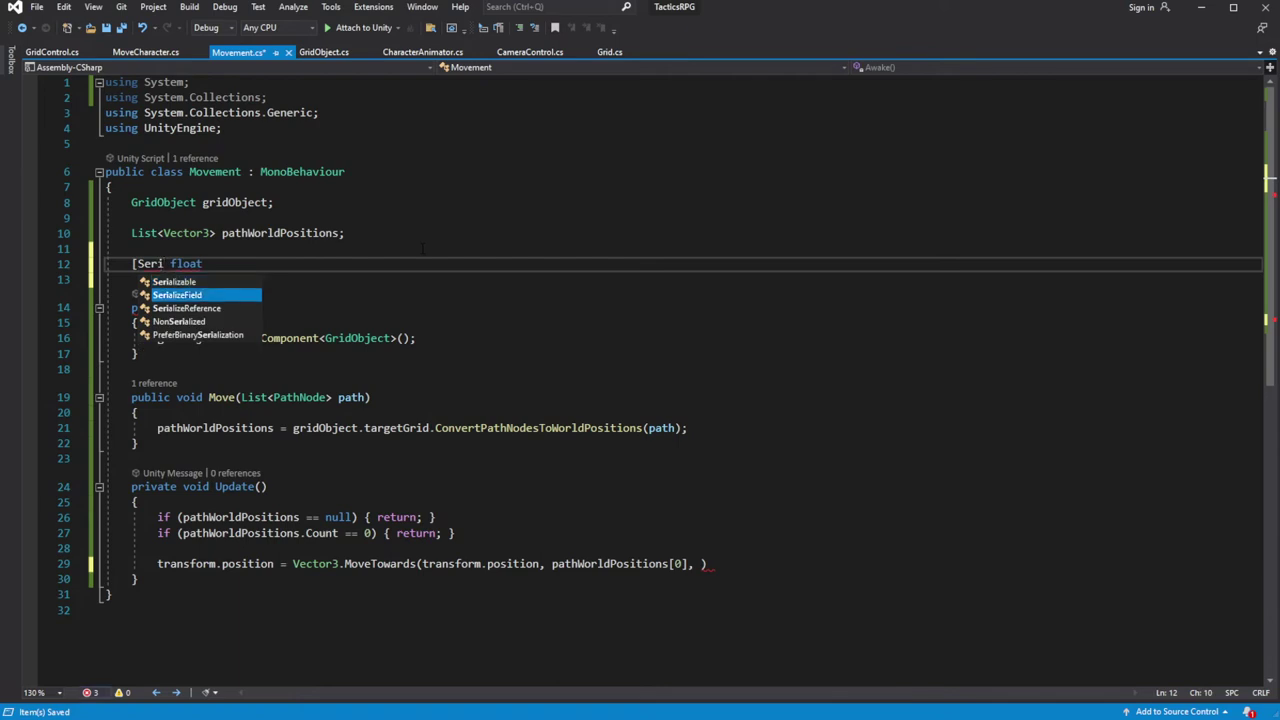
key("BackSpace")
type("]")
key("End")
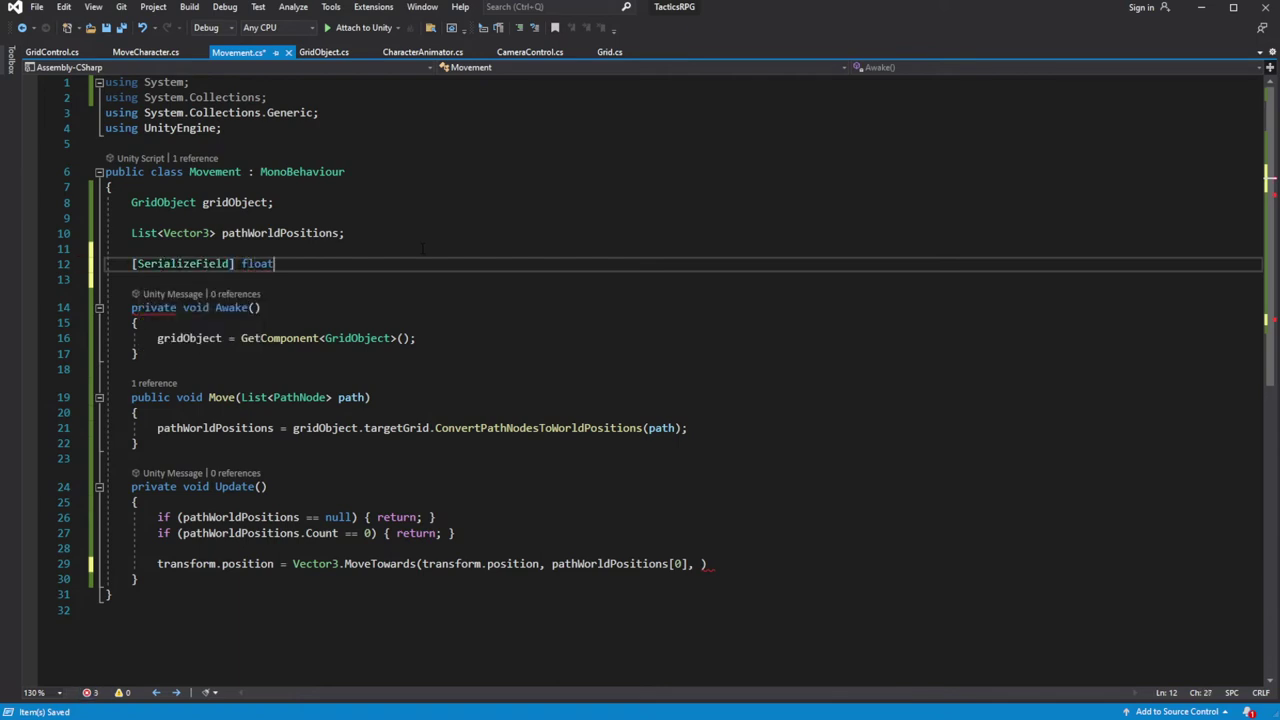
type("moveSpeed = 1f;")
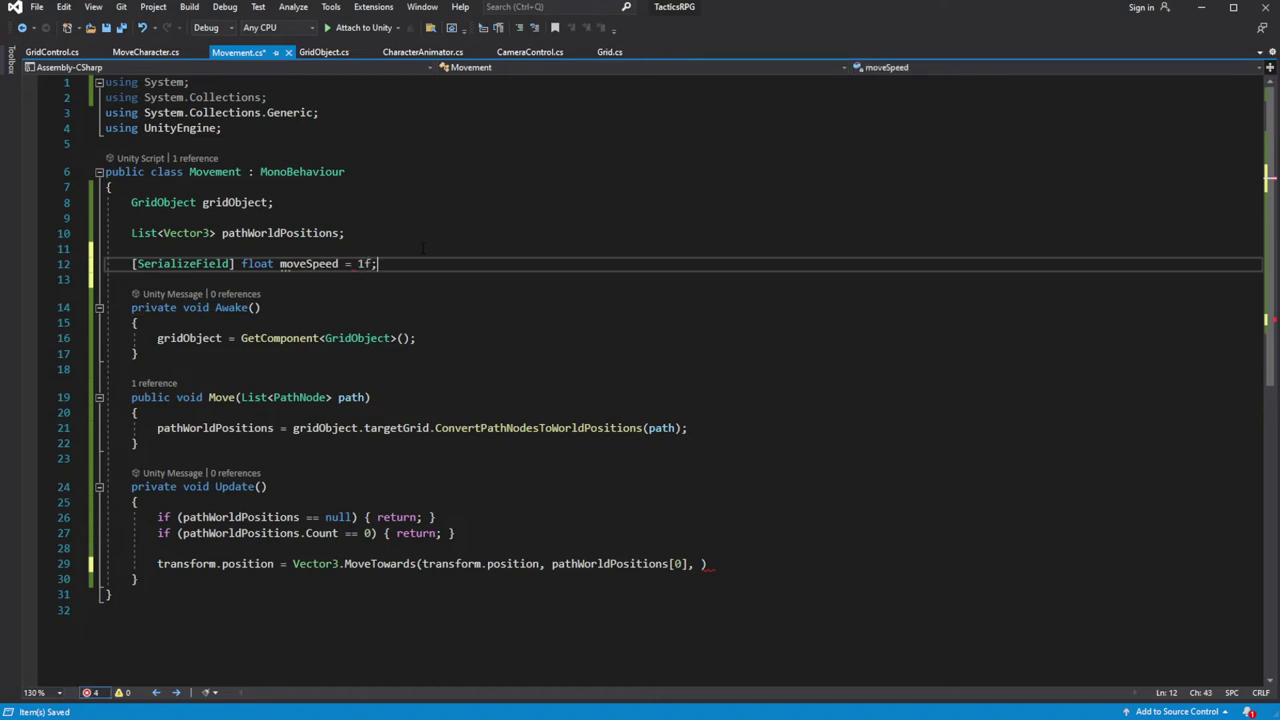
key("ctrl+d")
key("ctrl+z")
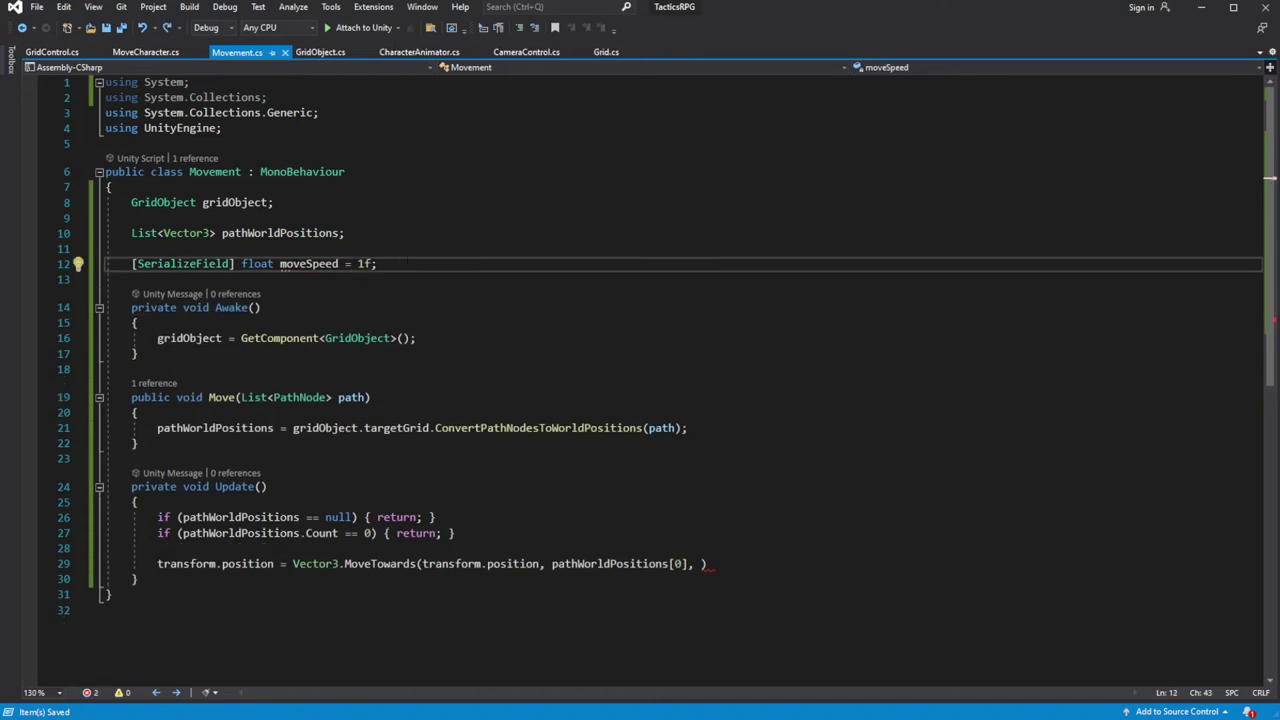
Finish the MoveTowards call with moveSpeed * Time.deltaTime as the step
scroll(640, 345, "down", 1)
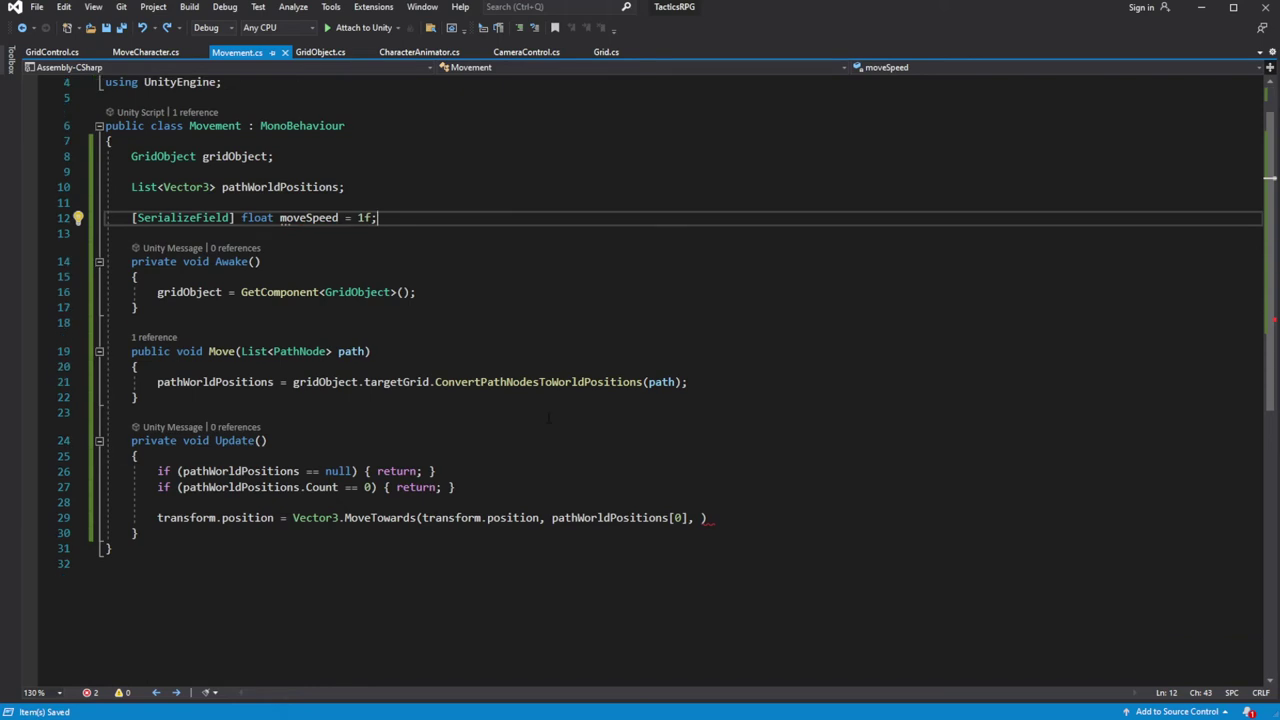
scroll(640, 345, "down", 1)
scroll(640, 345, "down", 1)
left_click(707, 425)
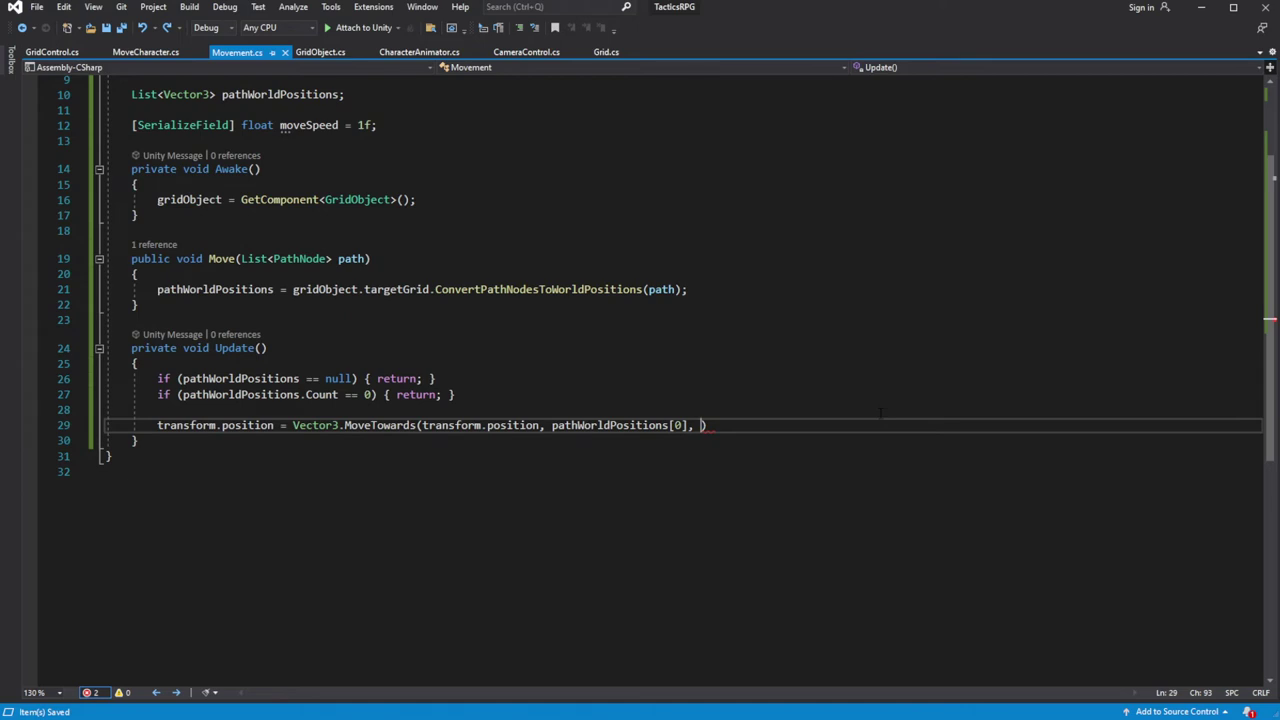
type("moveS")
key("Tab")
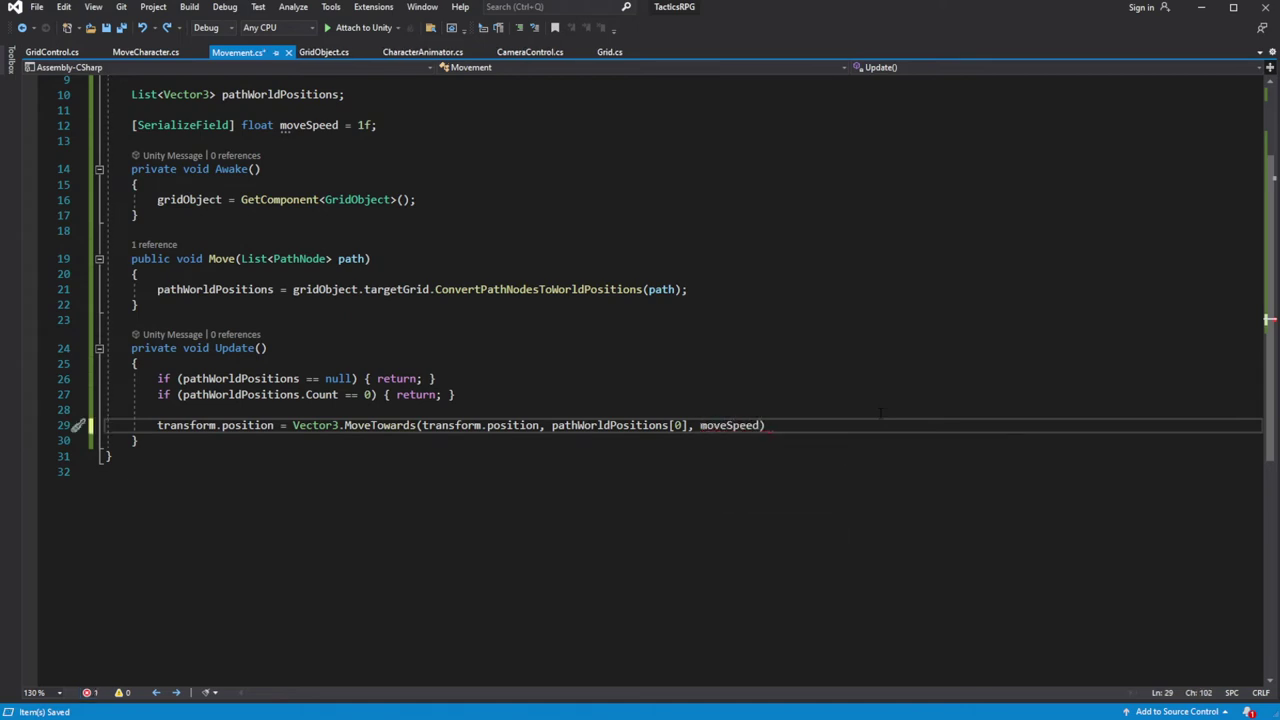
type(" * Time.de")
key("Tab")
type(";")
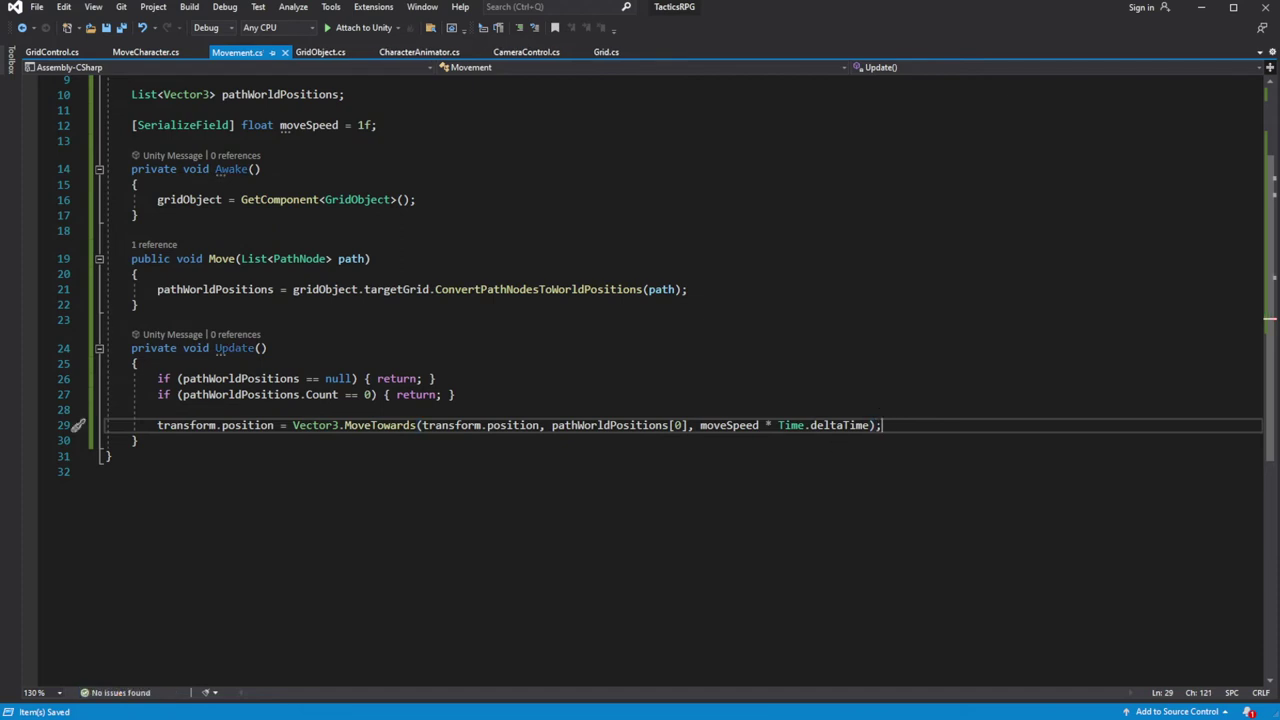
Remove pathWorldPositions[0] once Vector3.Distance to it is below 0.05f, then save
key("Return")
key("Return")
type("if(")
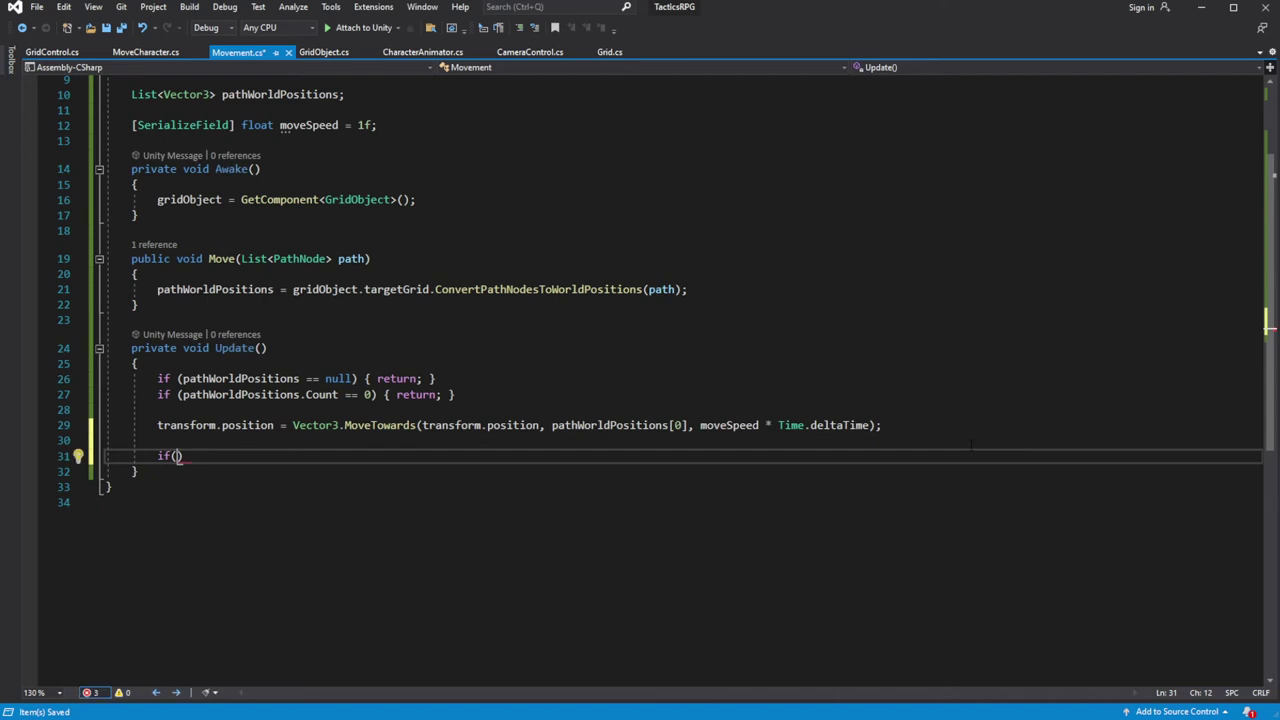
type("Vector3")
type(".Di")
key("Tab")
type("(")
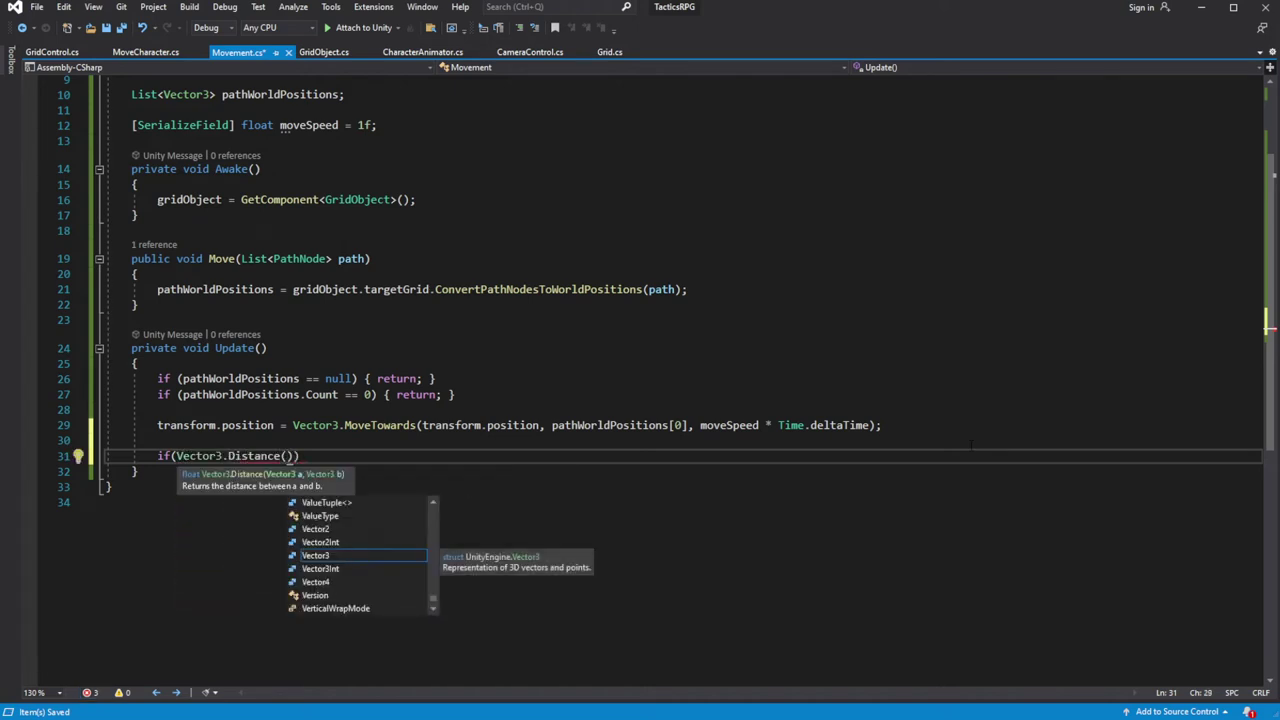
type("transform.position, path")
key("Tab")
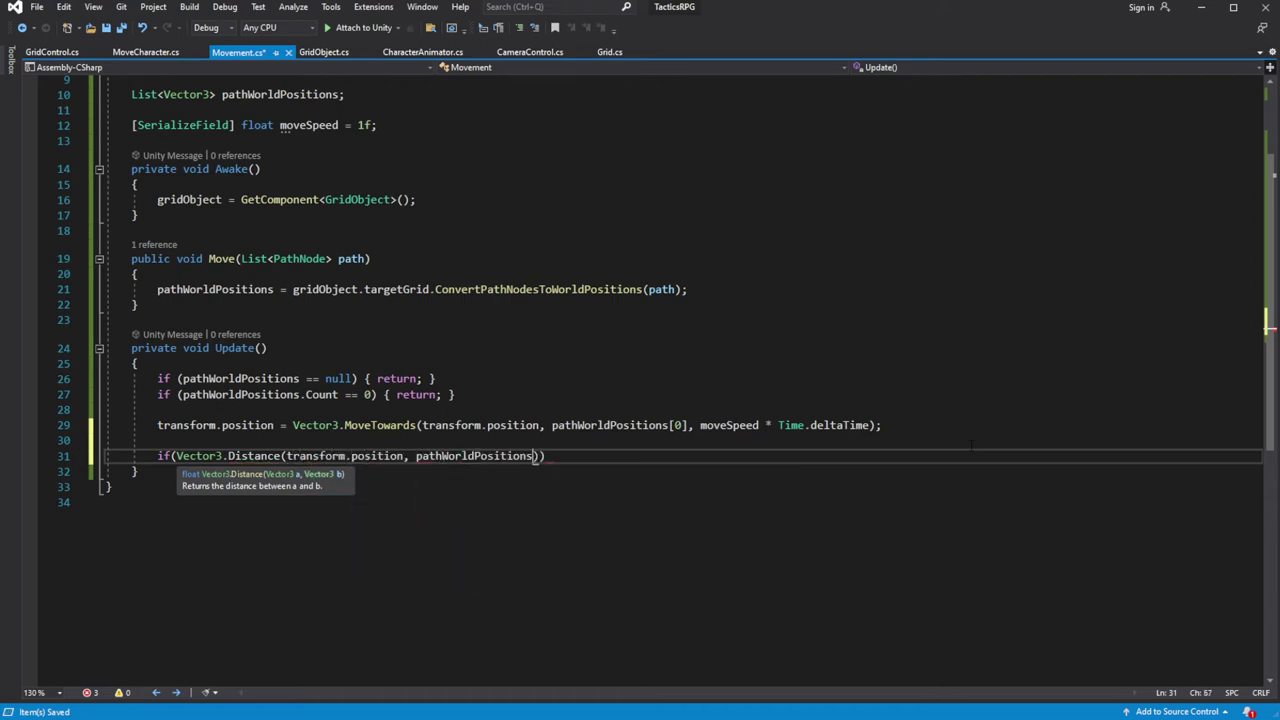
type("[0]")
type(") < 0.0")
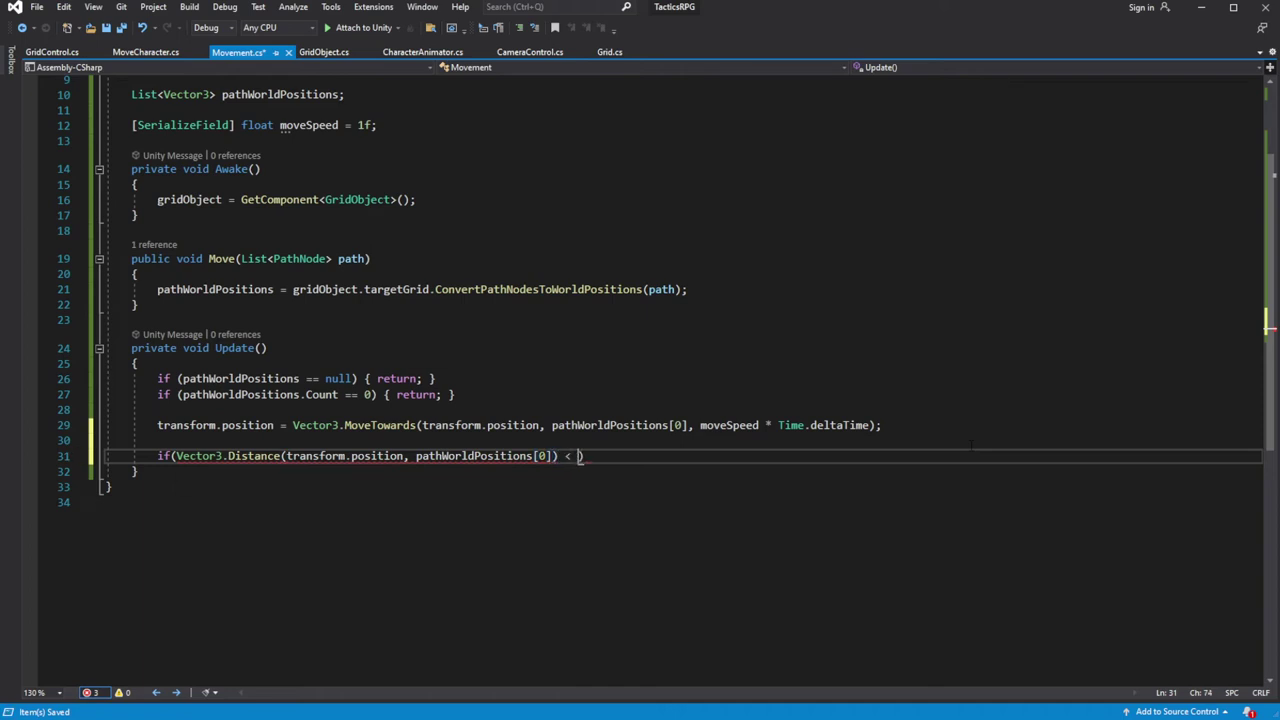
type("5f) {")
key("Return")
key("Return")
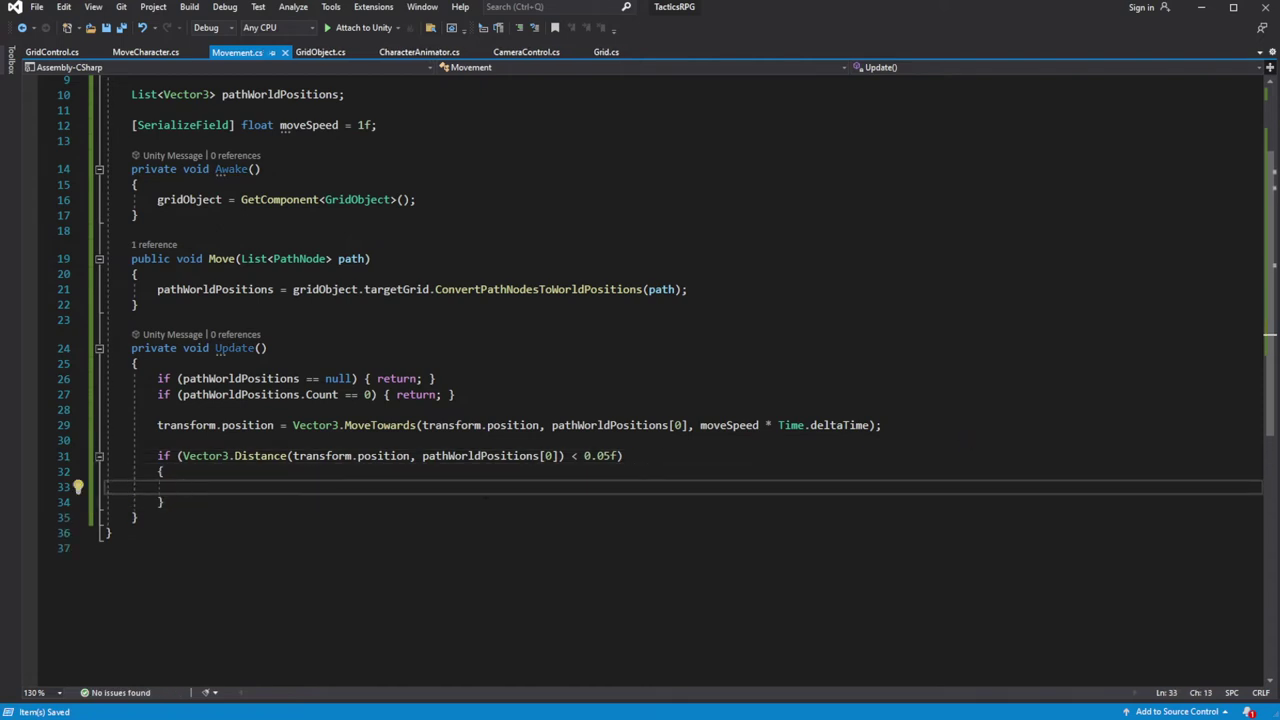
type("path")
key("Tab")
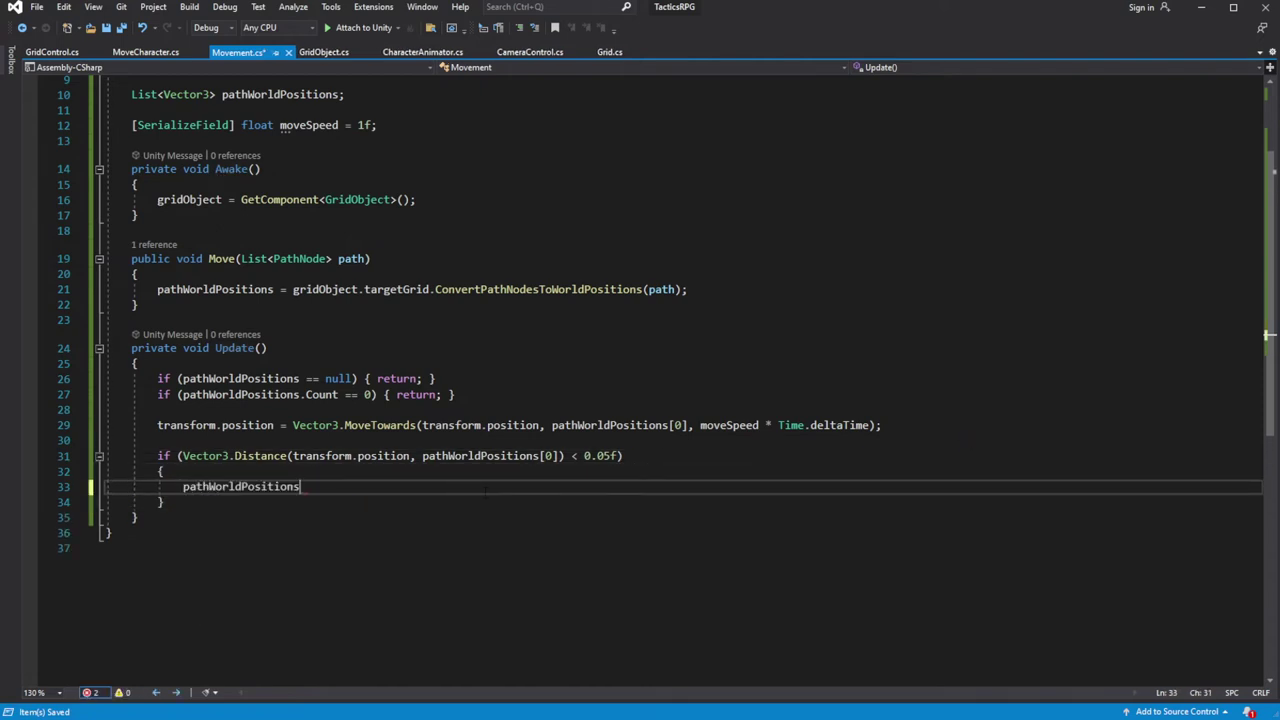
type(".RemoveAt(0);")
key("ctrl+s")
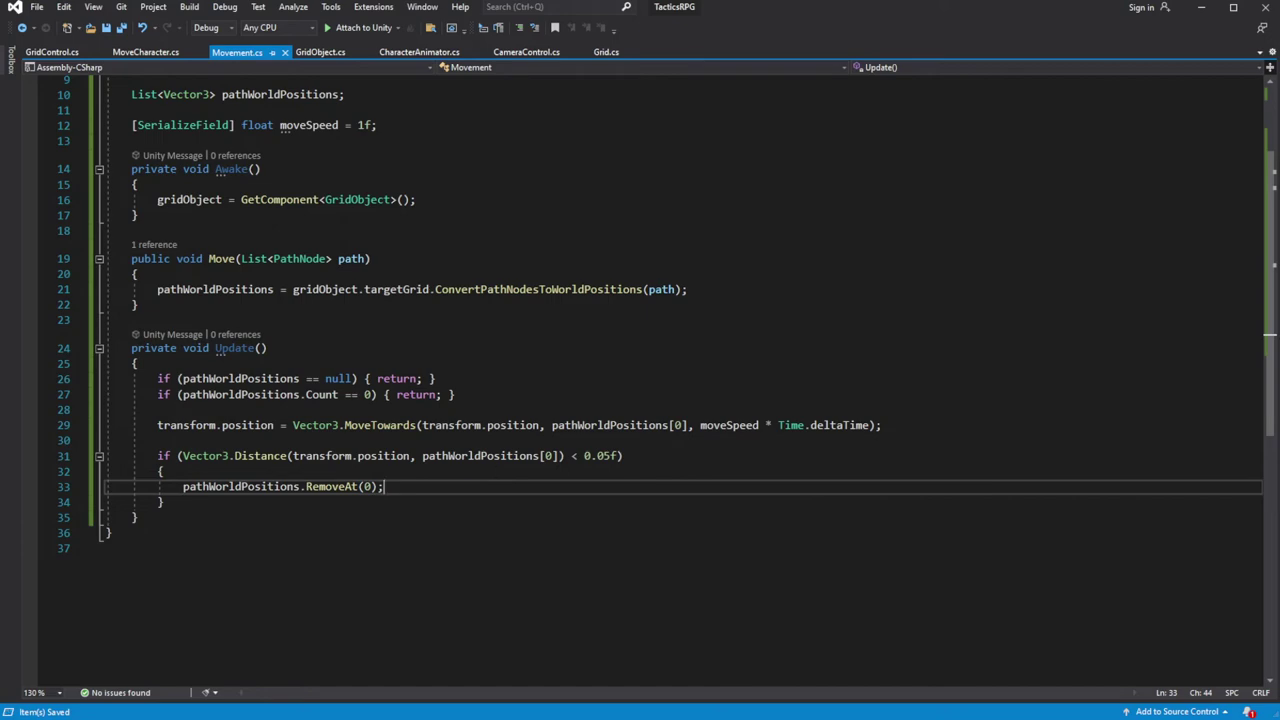
key("alt+Tab")
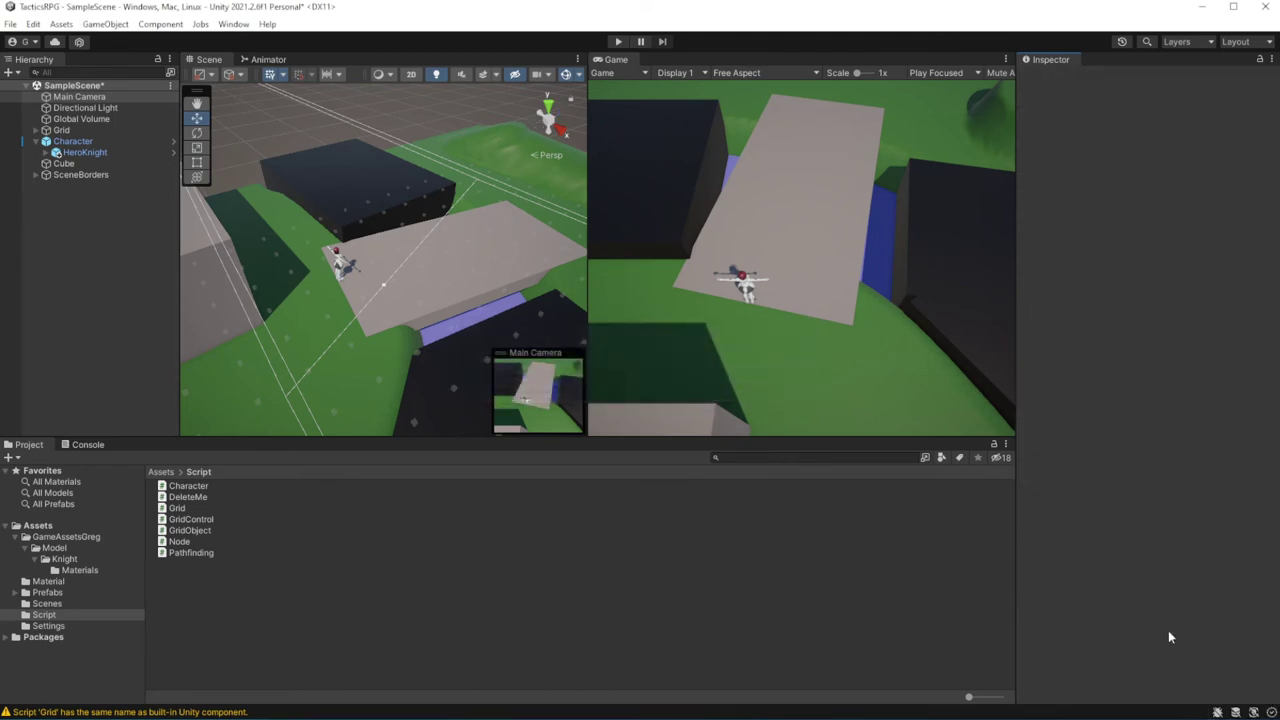
Assign Grid, the Terrain layer and Character to Move Character's Target Grid, Terrain Layer Mask, Target Character
left_click(1271, 612)
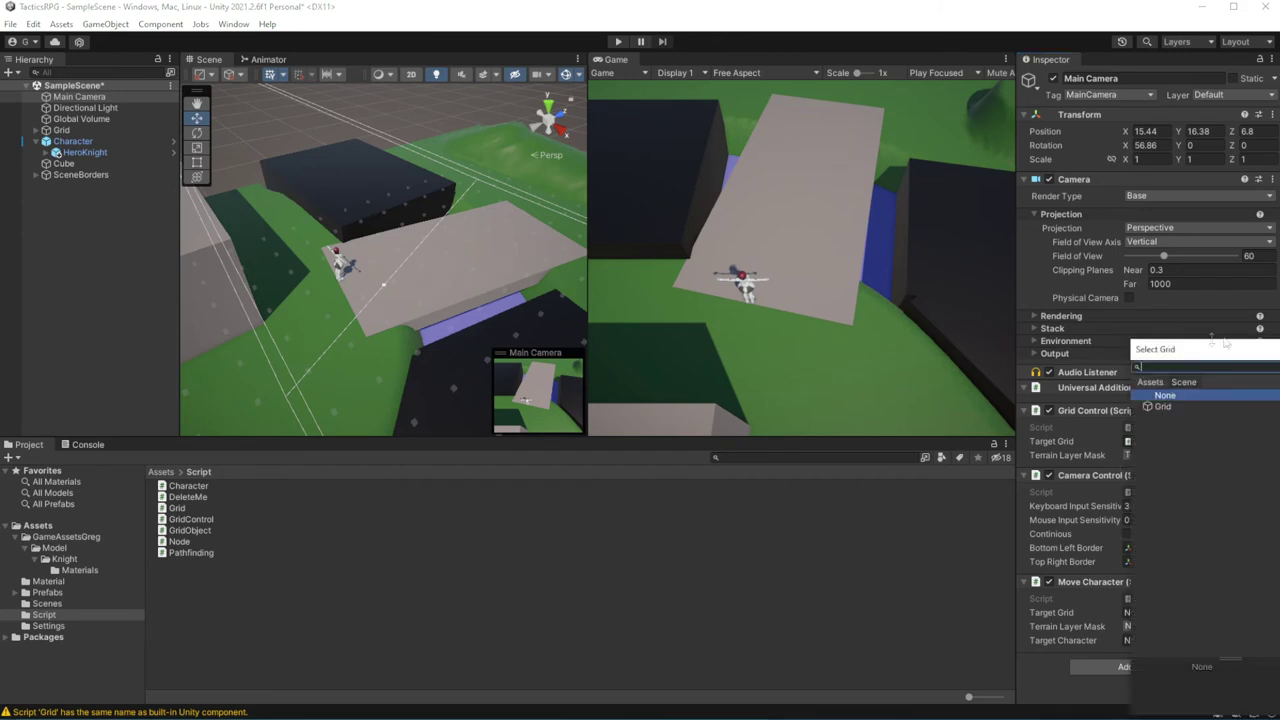
double_click(1059, 392)
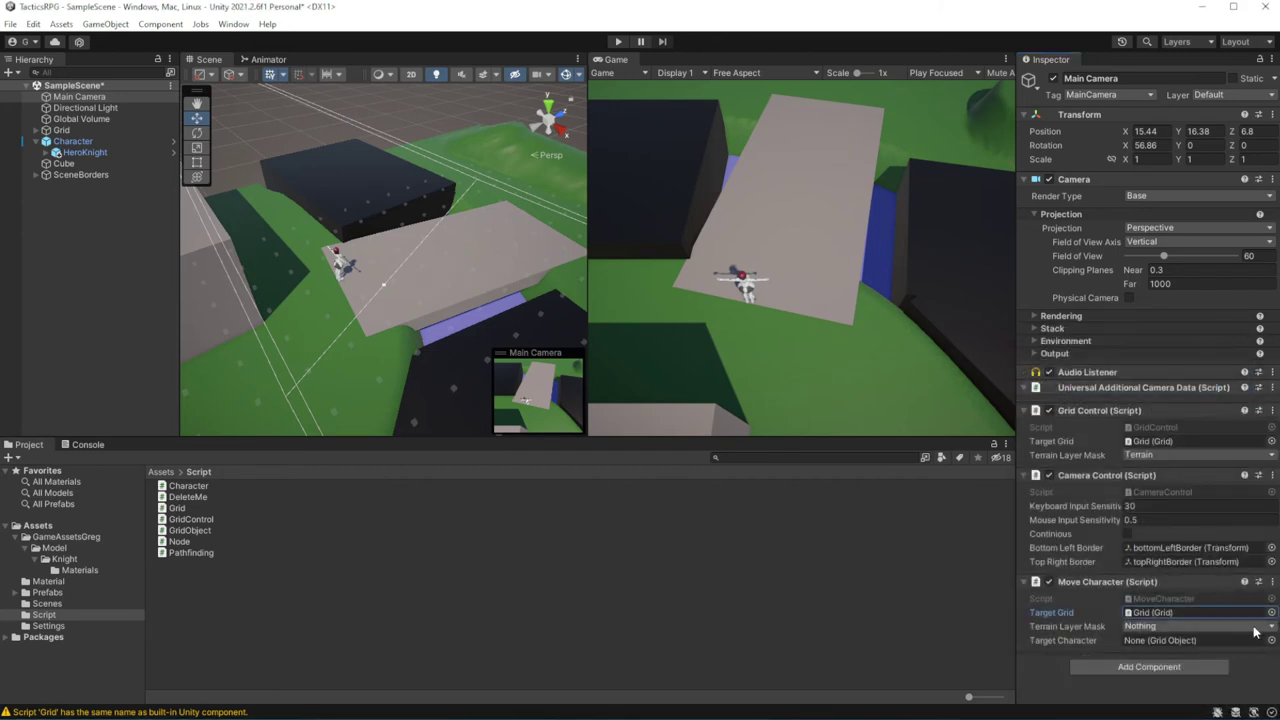
left_click(1255, 628)
left_click(1160, 612)
left_click(1096, 643)
left_click(1271, 640)
left_click(1165, 407)
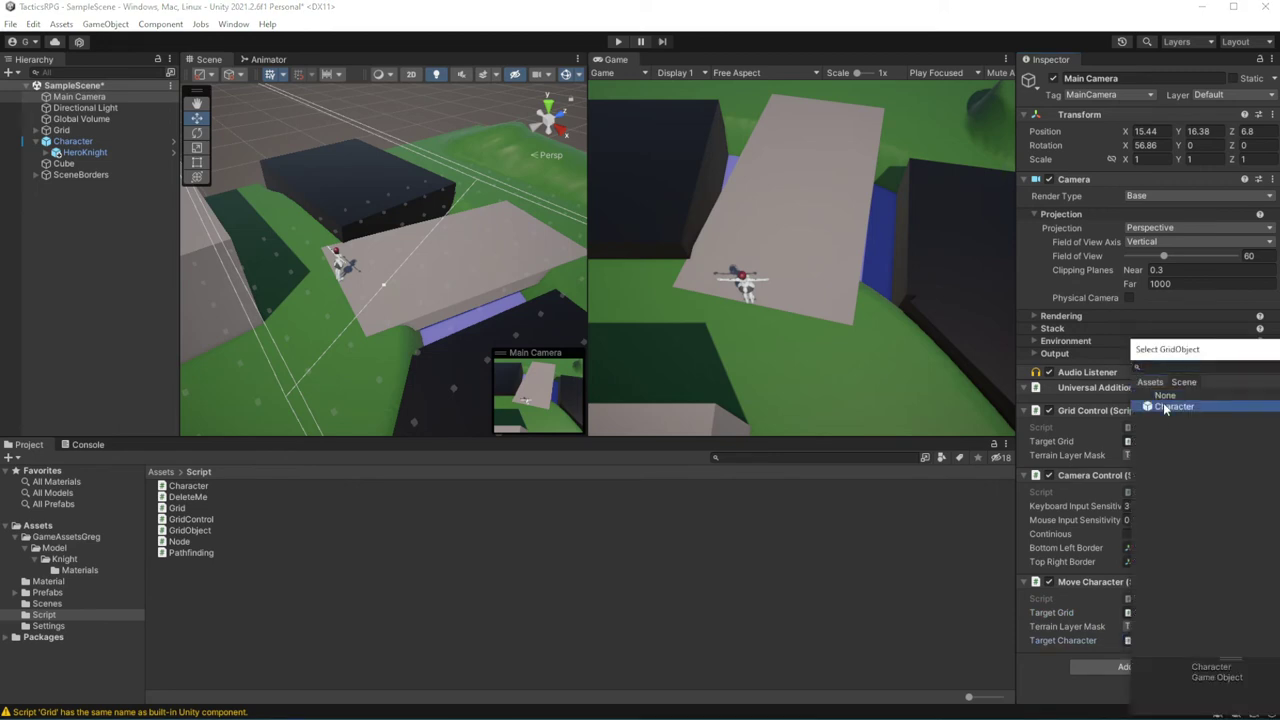
left_click(1165, 407)
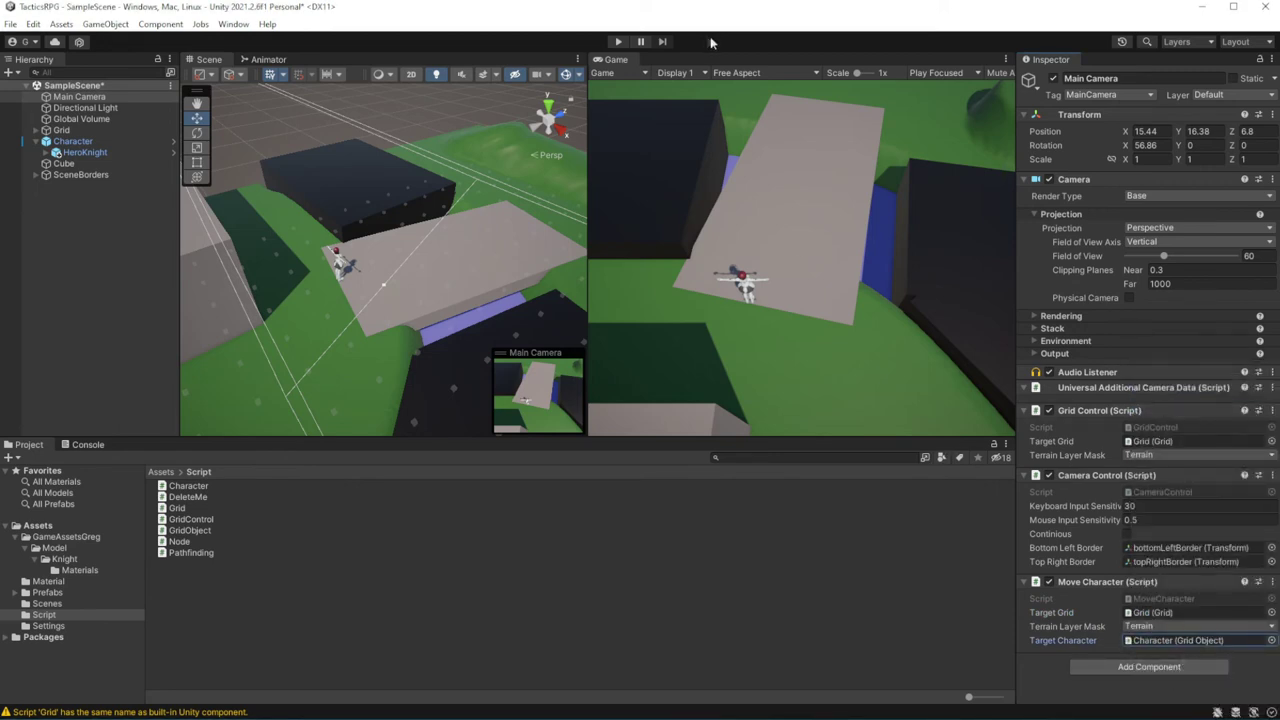
left_click(104, 141)
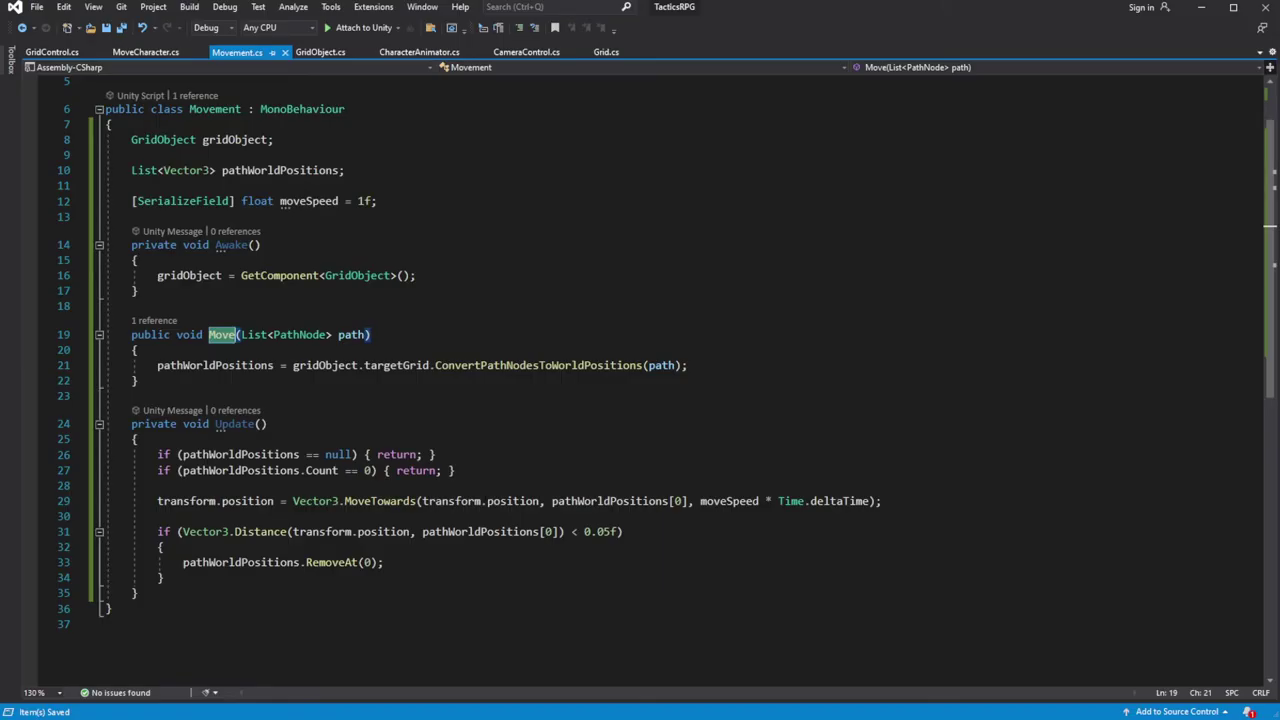
left_click(687, 365)
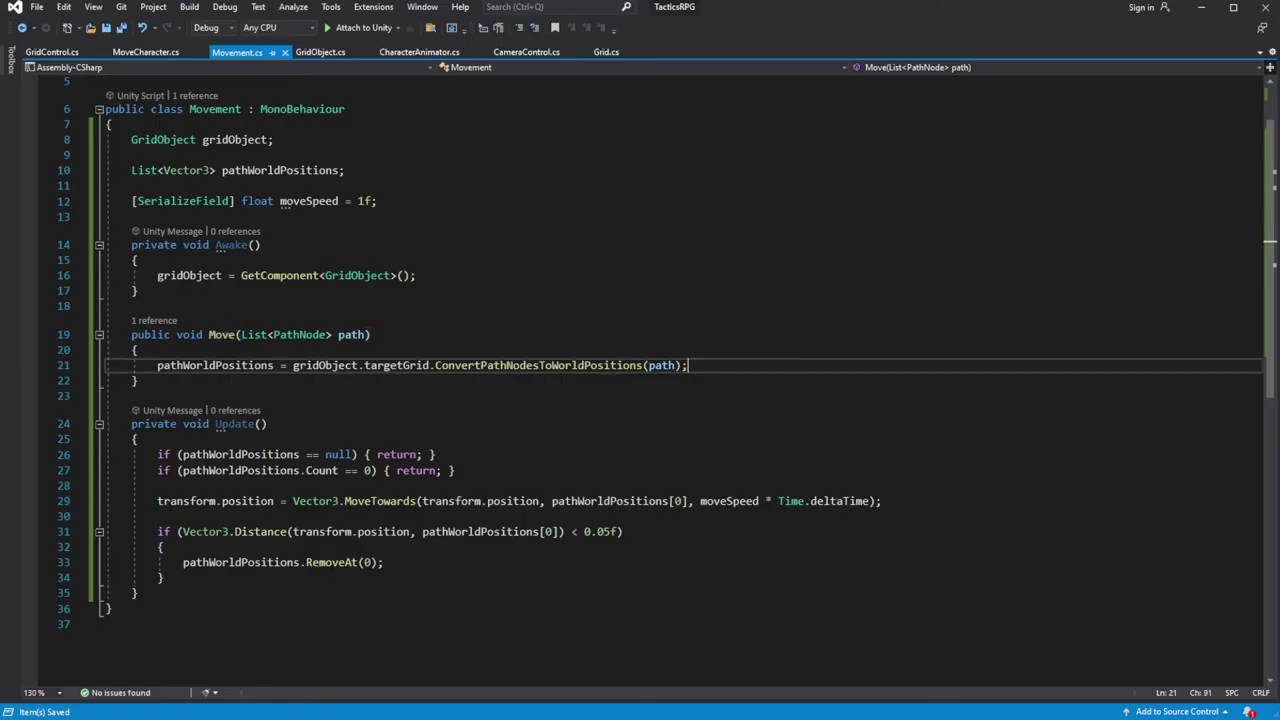
In Move, set gridObject.positionOnGrid.x to path[path.Count - 1].pos_x
key("Return")
key("Return")
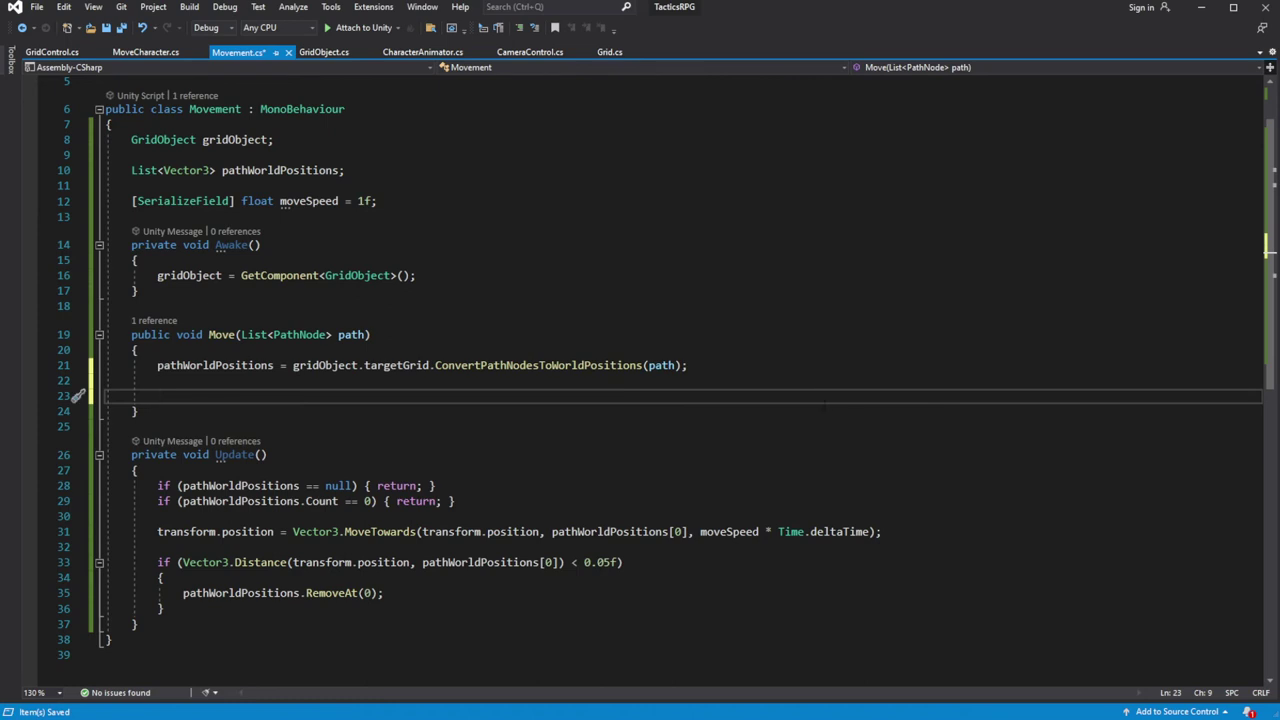
type("grid")
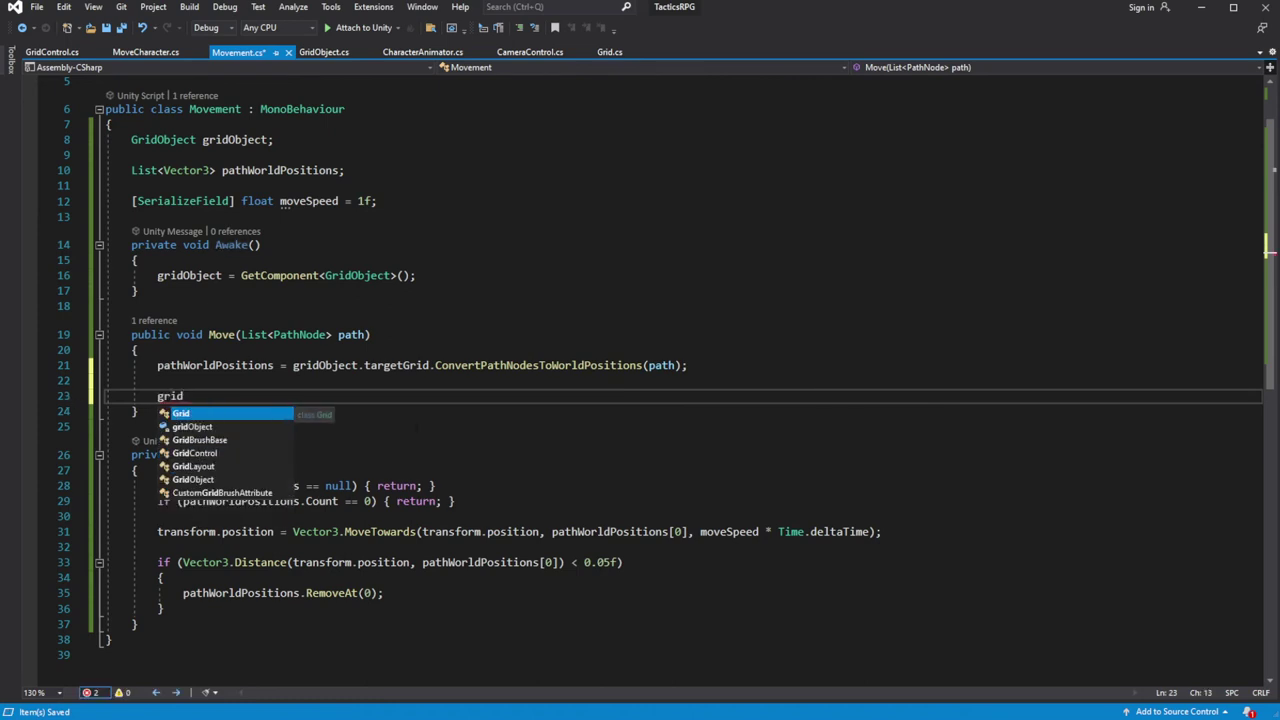
type("Object.p")
key("Tab")
type(".x = ")
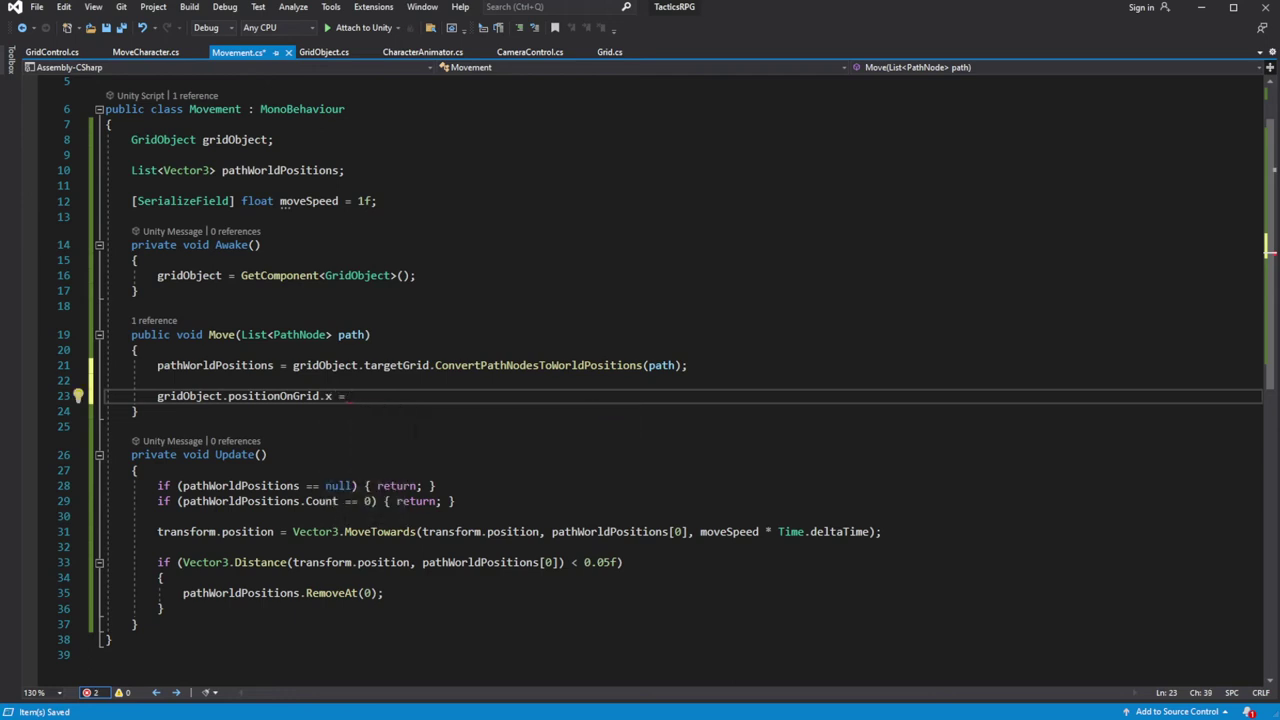
type("path[")
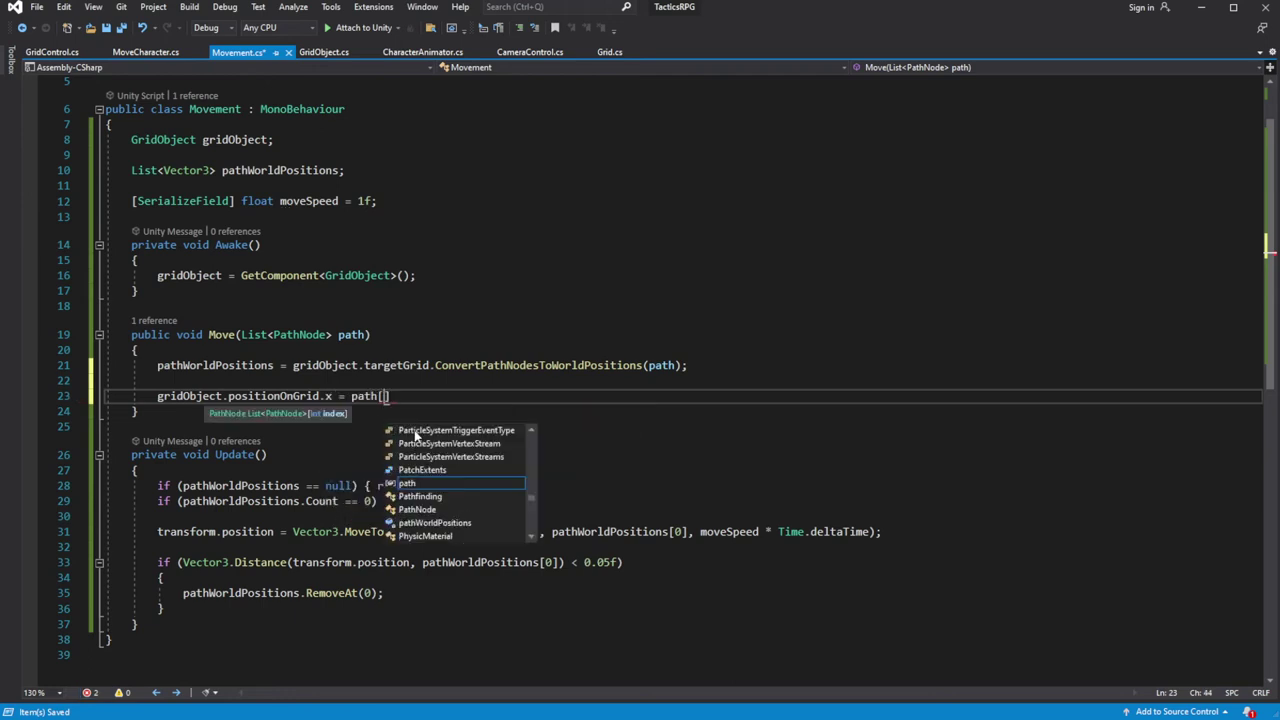
type("path.")
key("Tab")
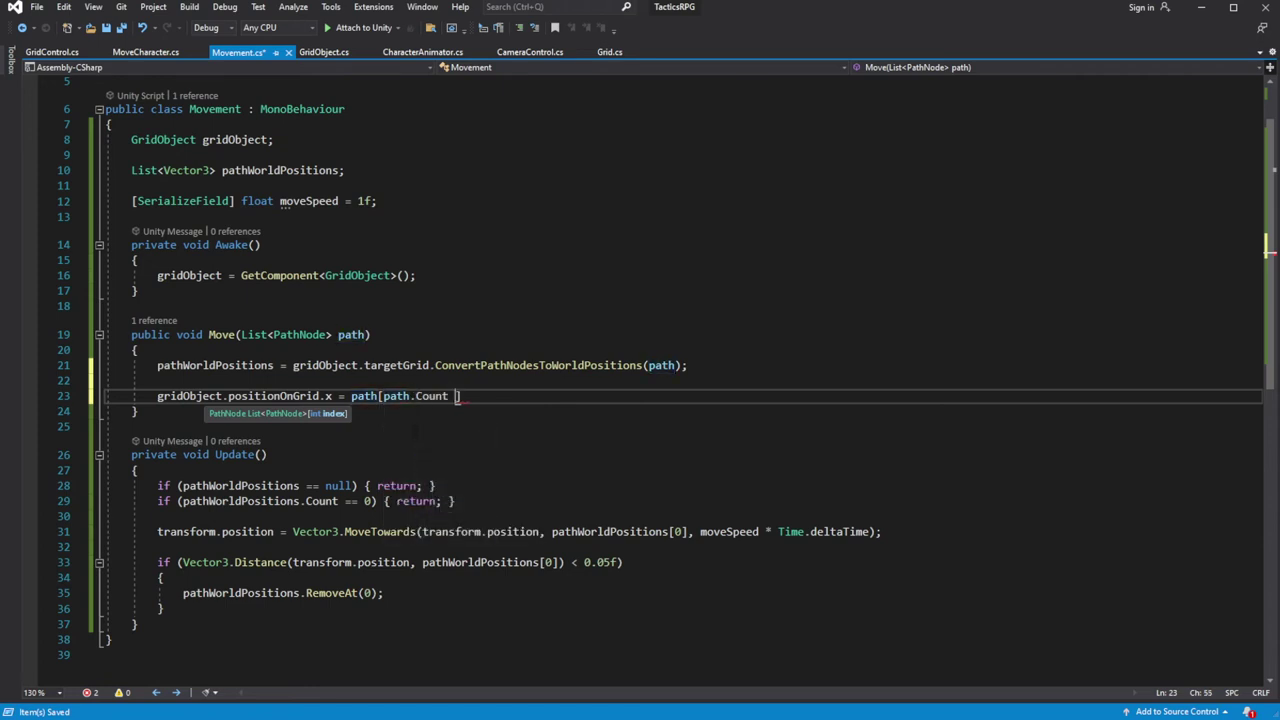
type("-1].")
key("Tab")
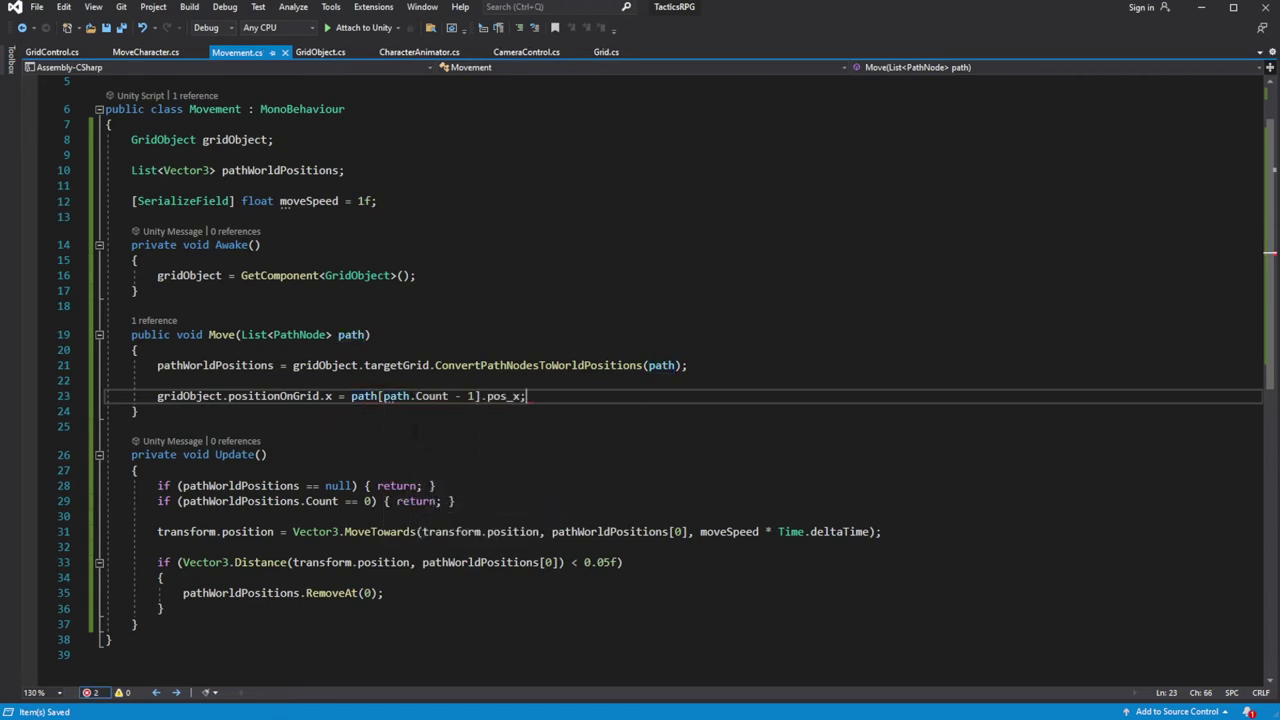
type(";")
Add the matching positionOnGrid.y line using the last path node's pos_y
key("Return")
type("grid")
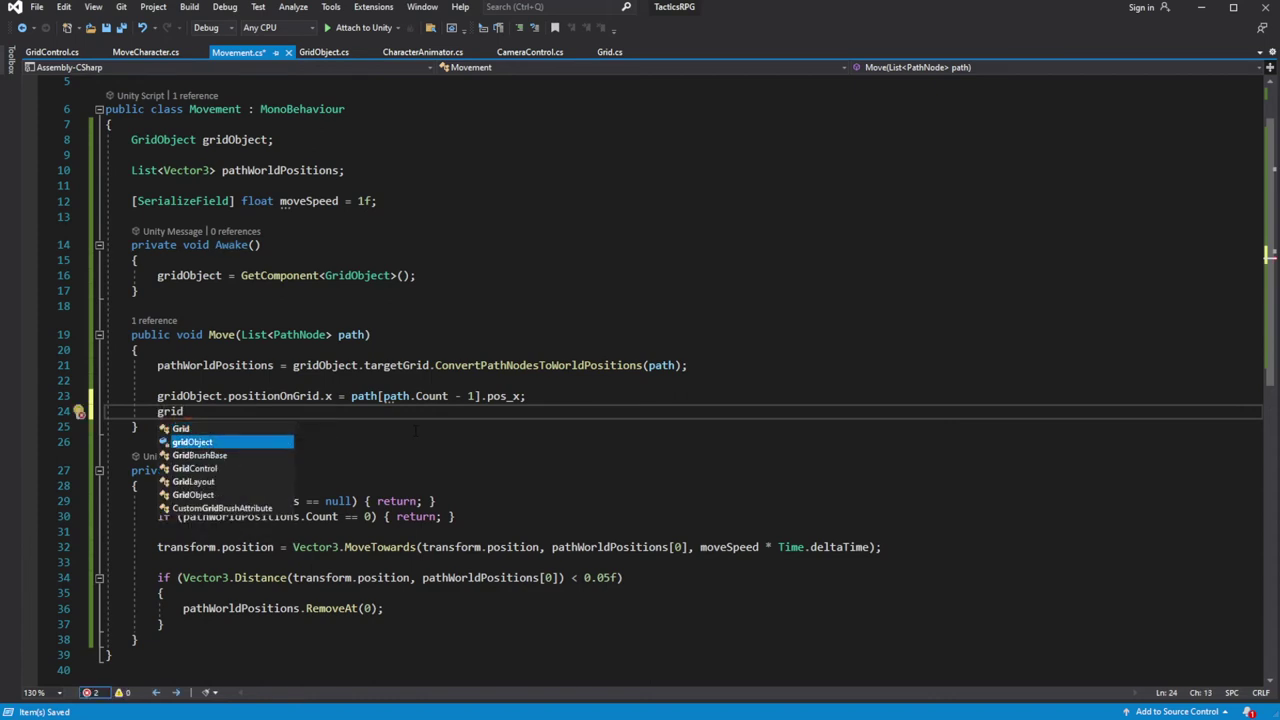
key("Tab")
type(".po")
key("Tab")
type(".y = path")
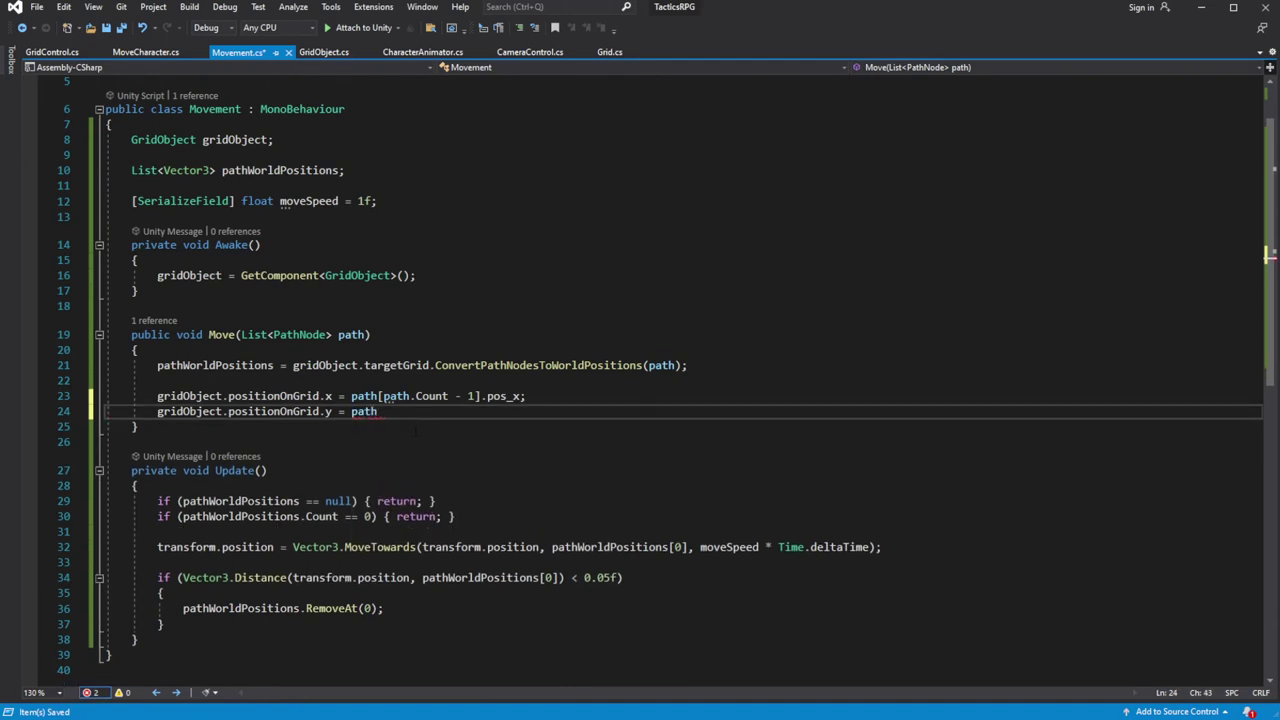
type("[path.")
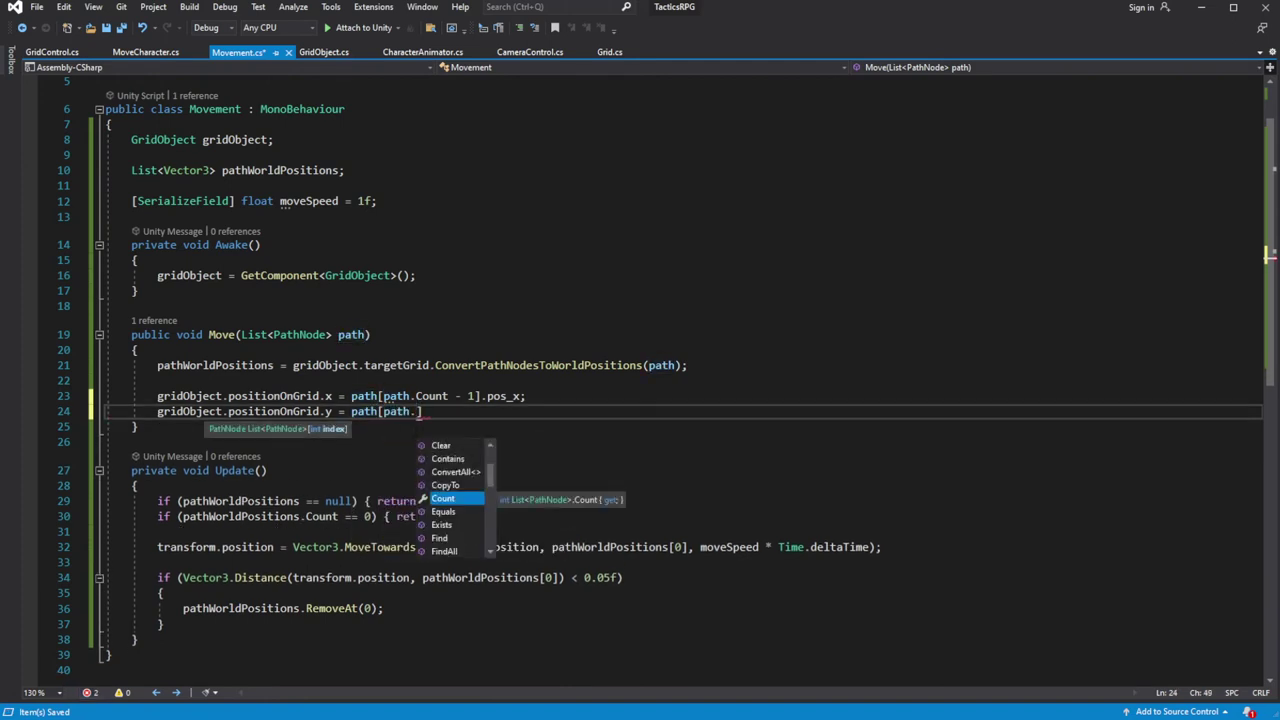
key("Tab")
type("-")
key("Right")
type(".po")
key("Down")
type(";")
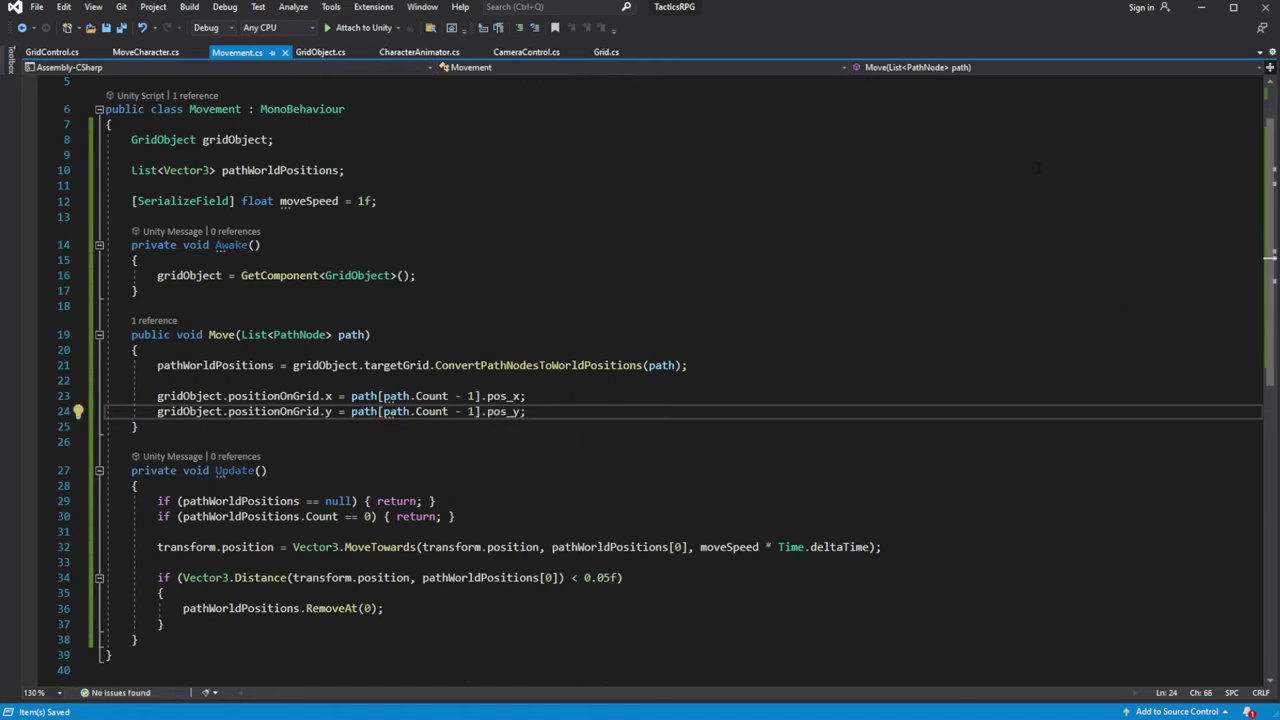
left_click(1201, 7)
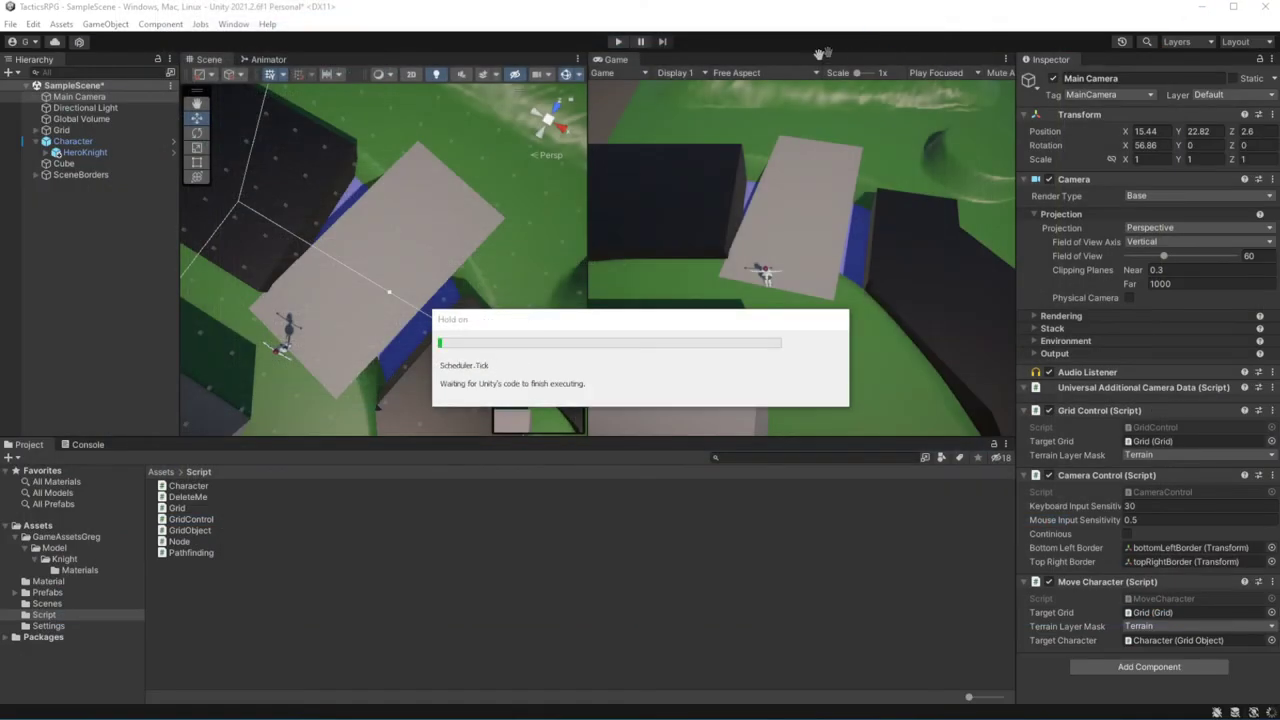
In play mode, walk the character to several tiles, then click the water to trigger the NullReferenceException
left_click(618, 41)
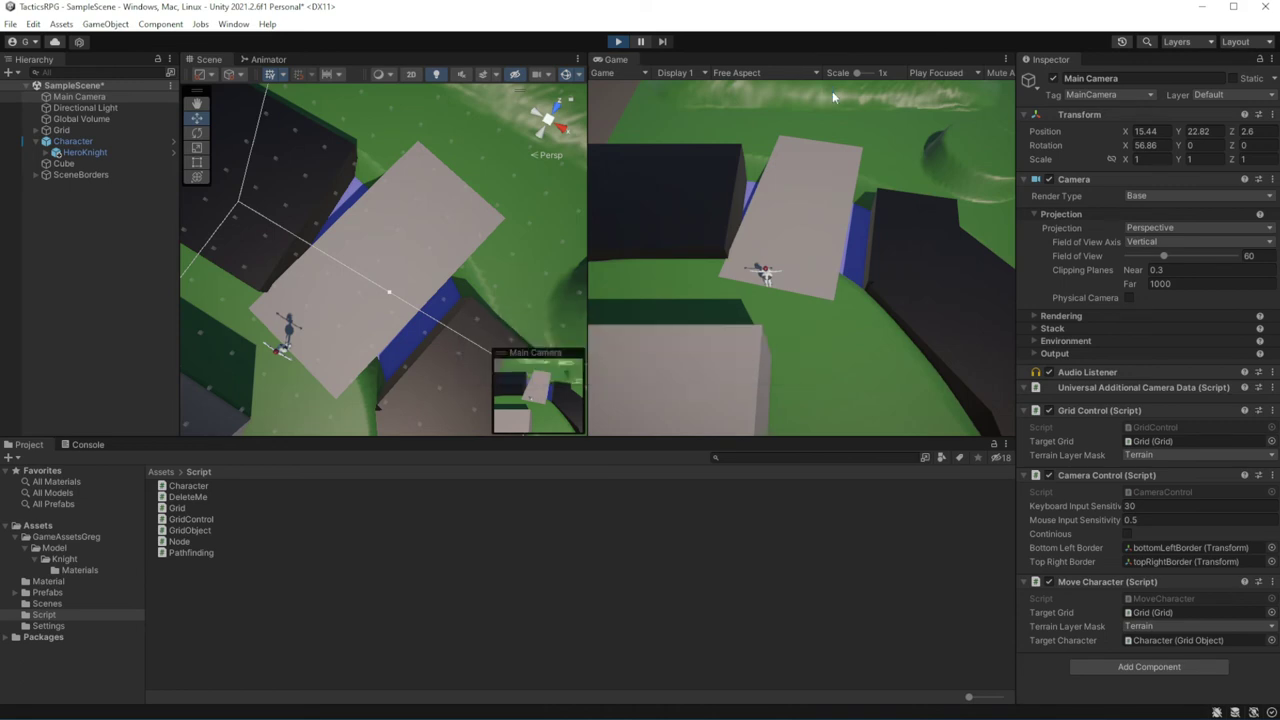
left_click(850, 135)
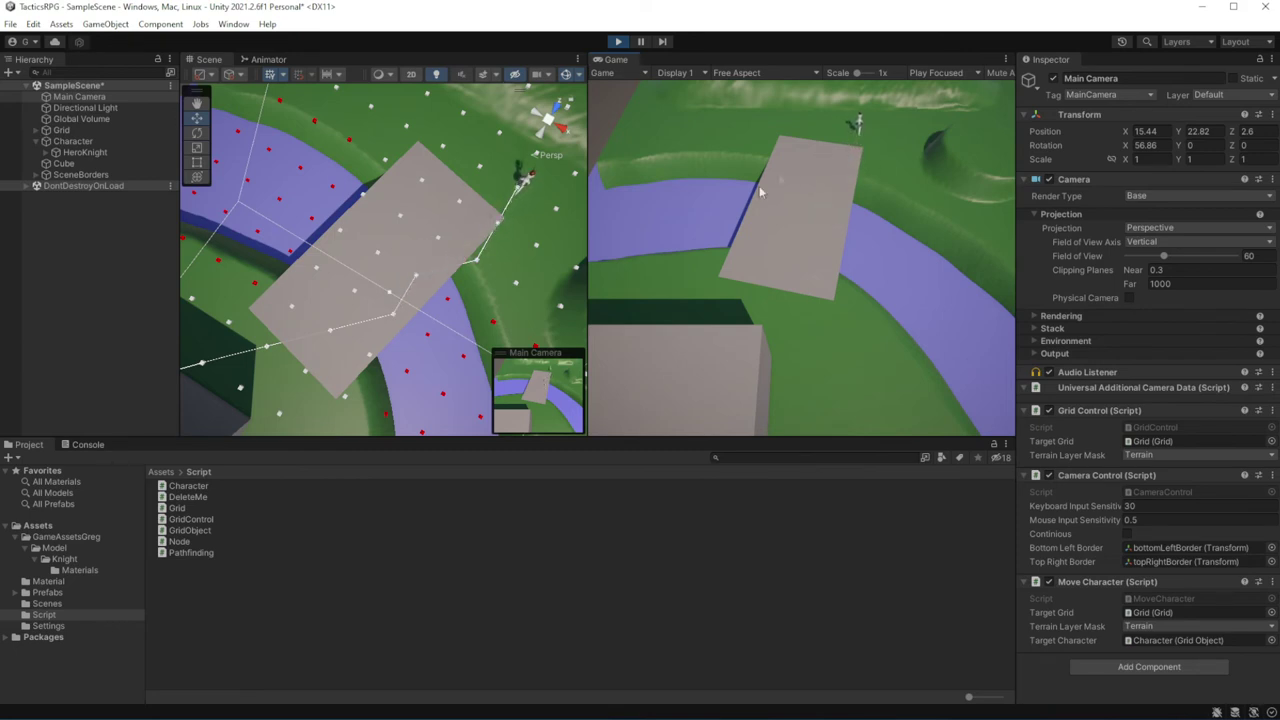
left_click(748, 283)
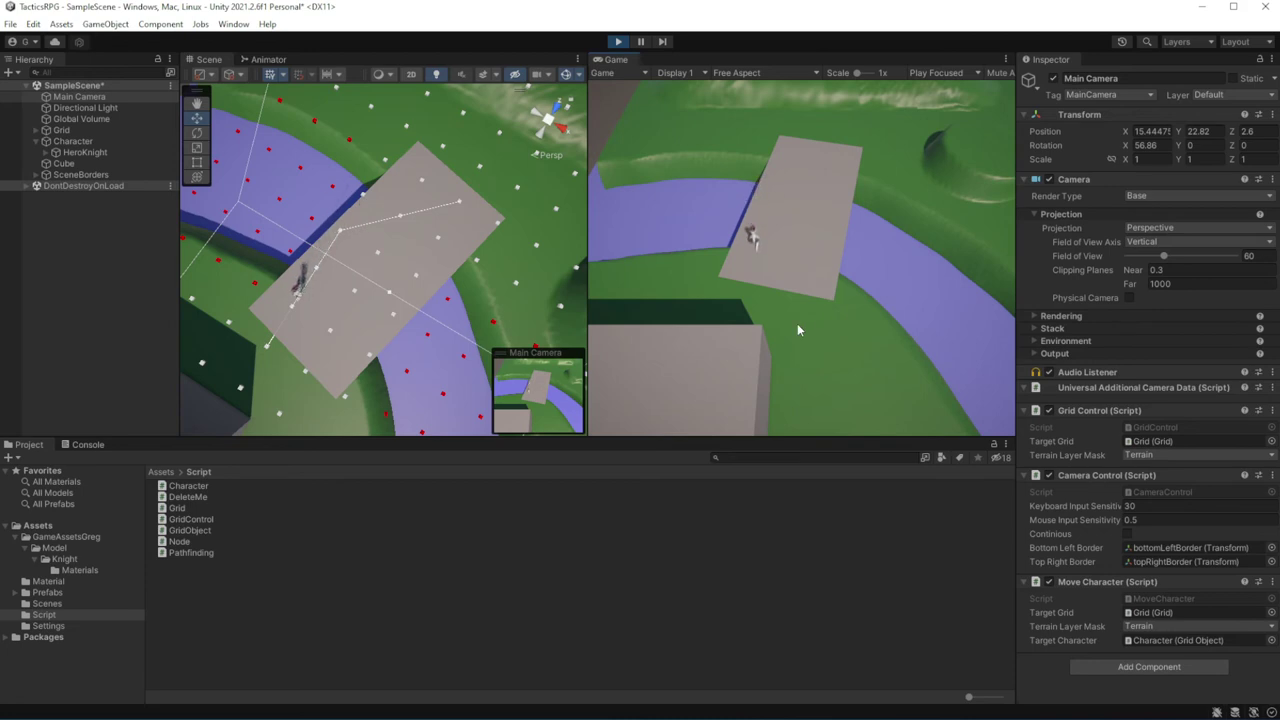
left_click(802, 254)
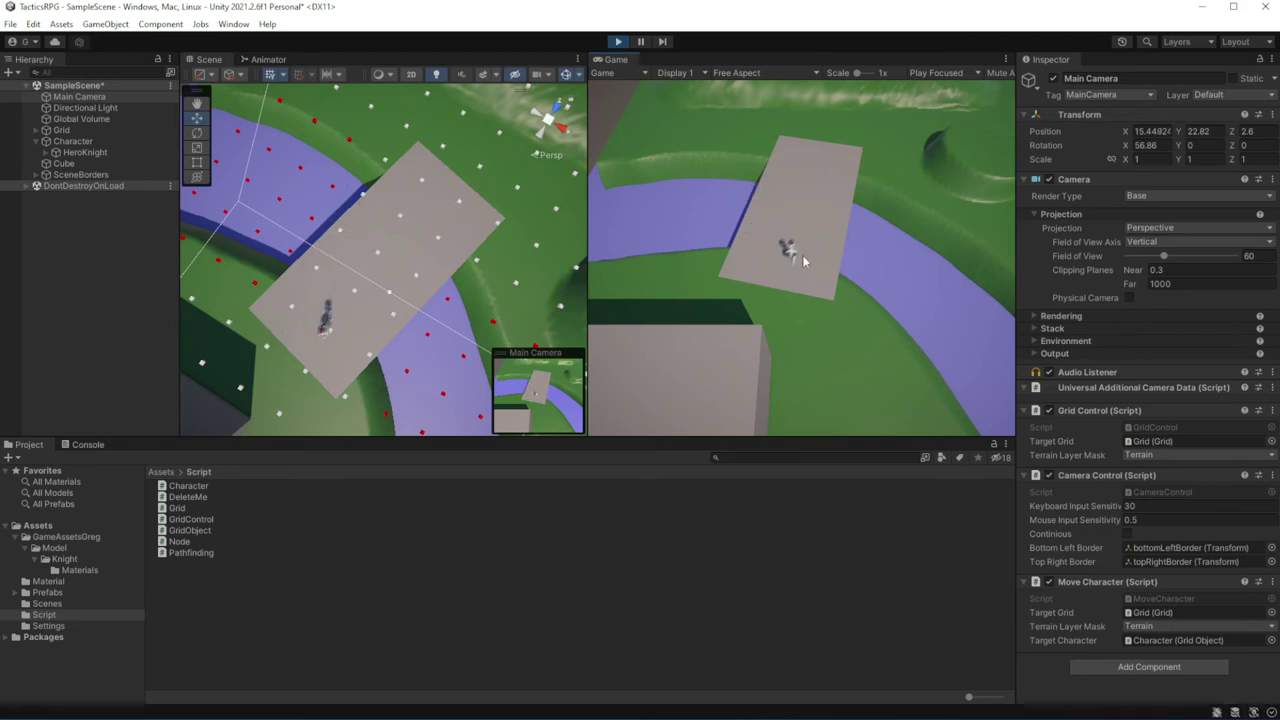
left_click(886, 136)
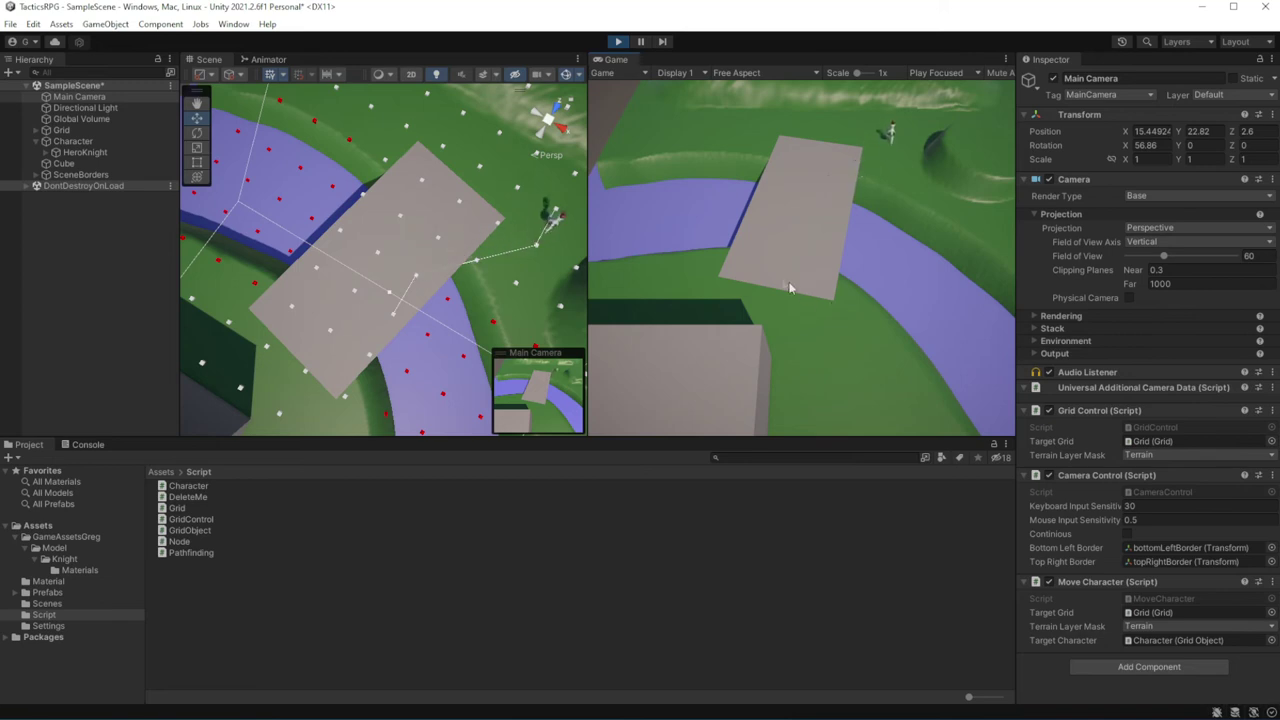
left_click(721, 126)
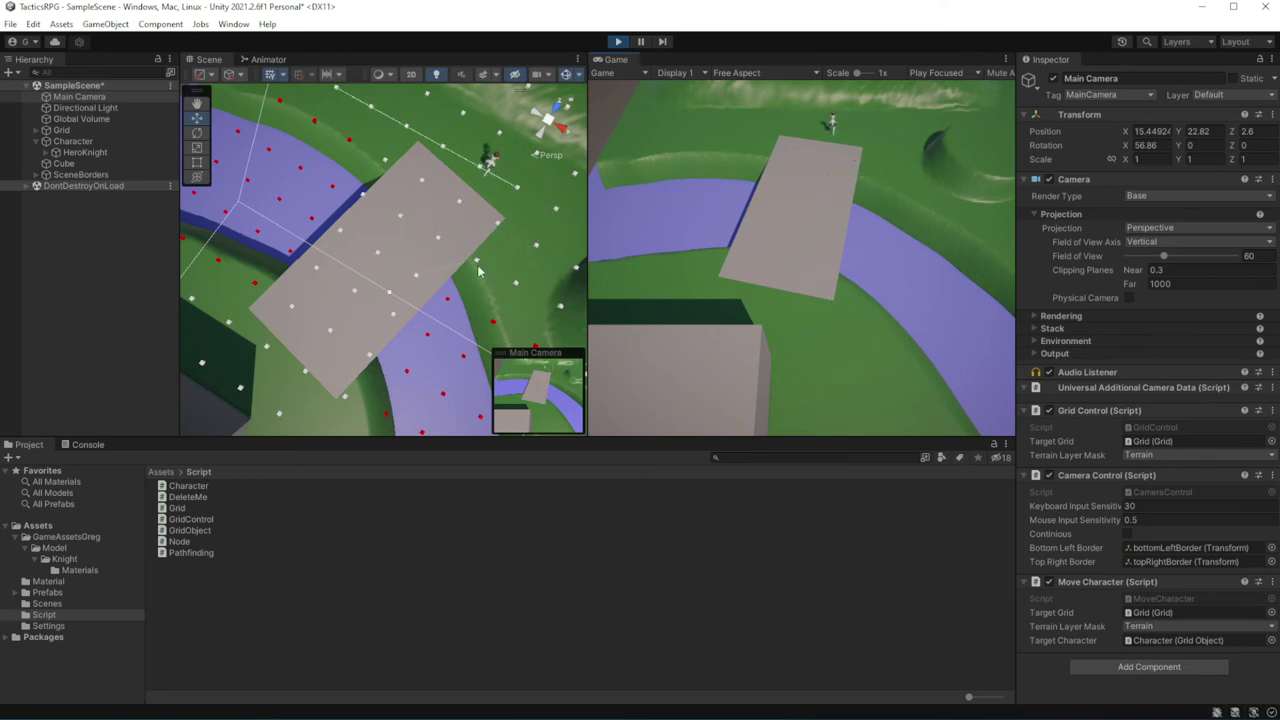
scroll(456, 271, "down", 1)
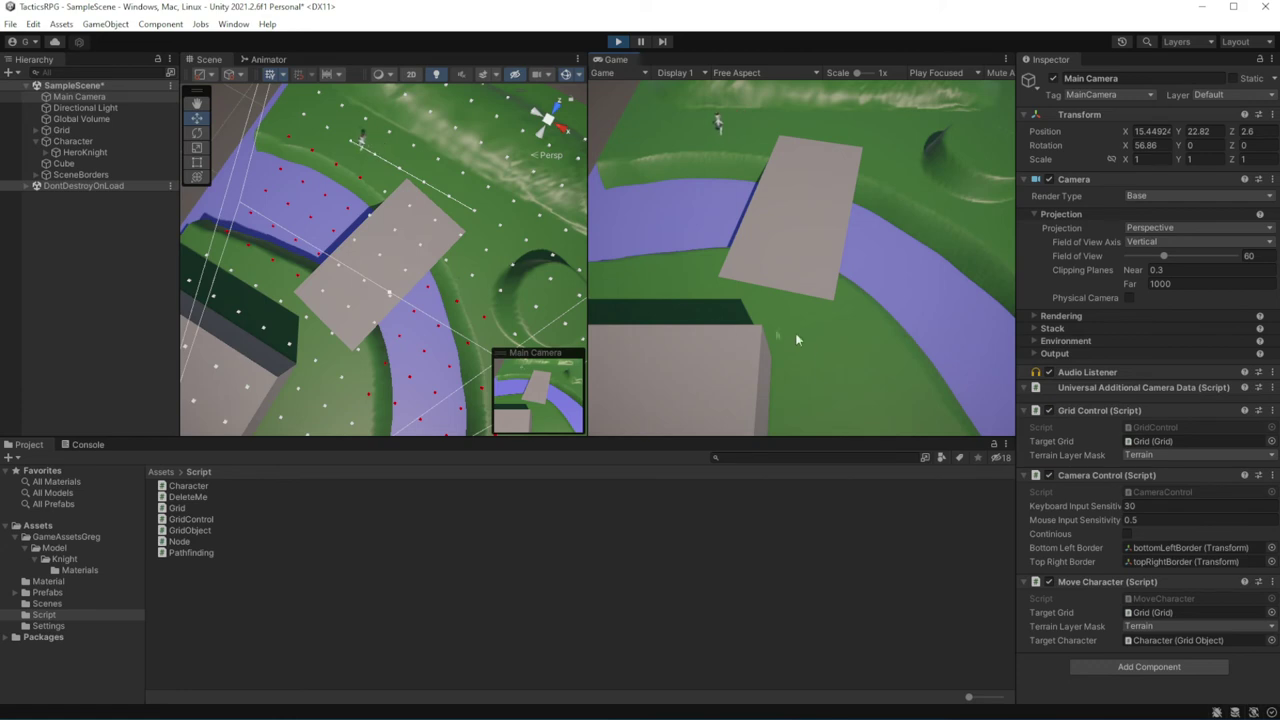
left_click(821, 342)
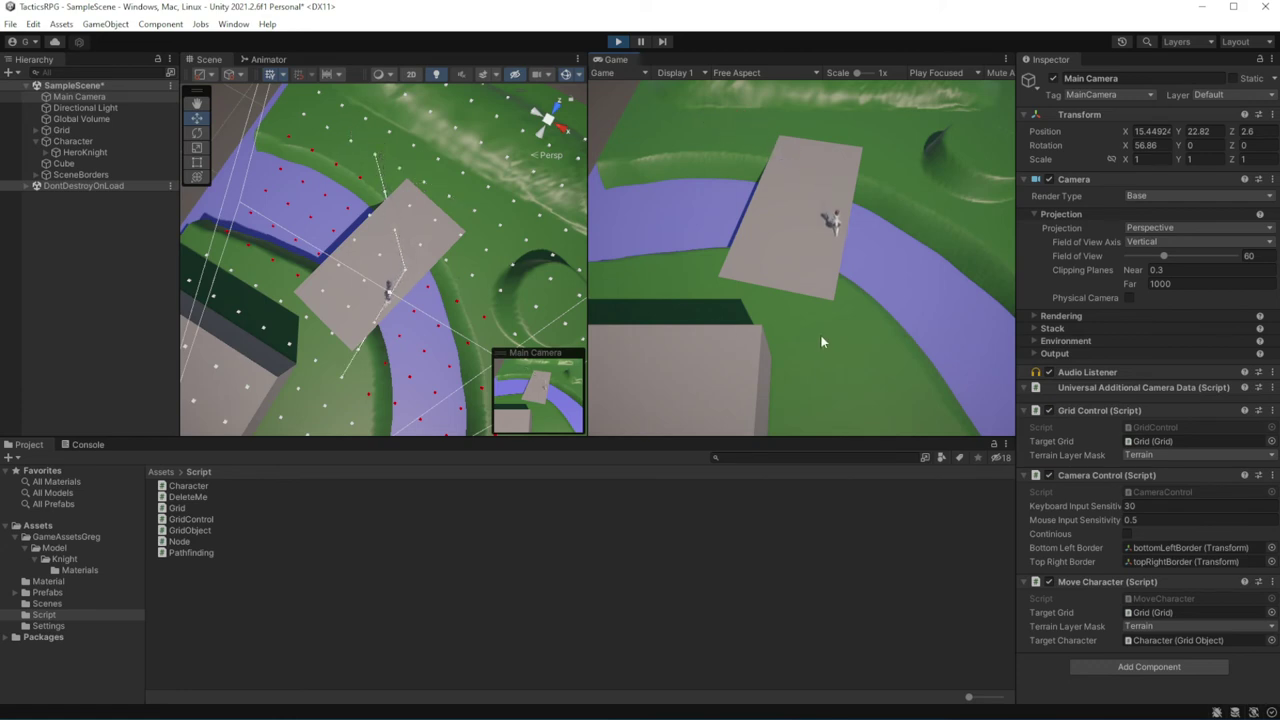
left_click(647, 210)
left_click(166, 714)
Trace the Grid.cs error through the Move callers to the path lookup in MoveCharacter.cs
double_click(214, 482)
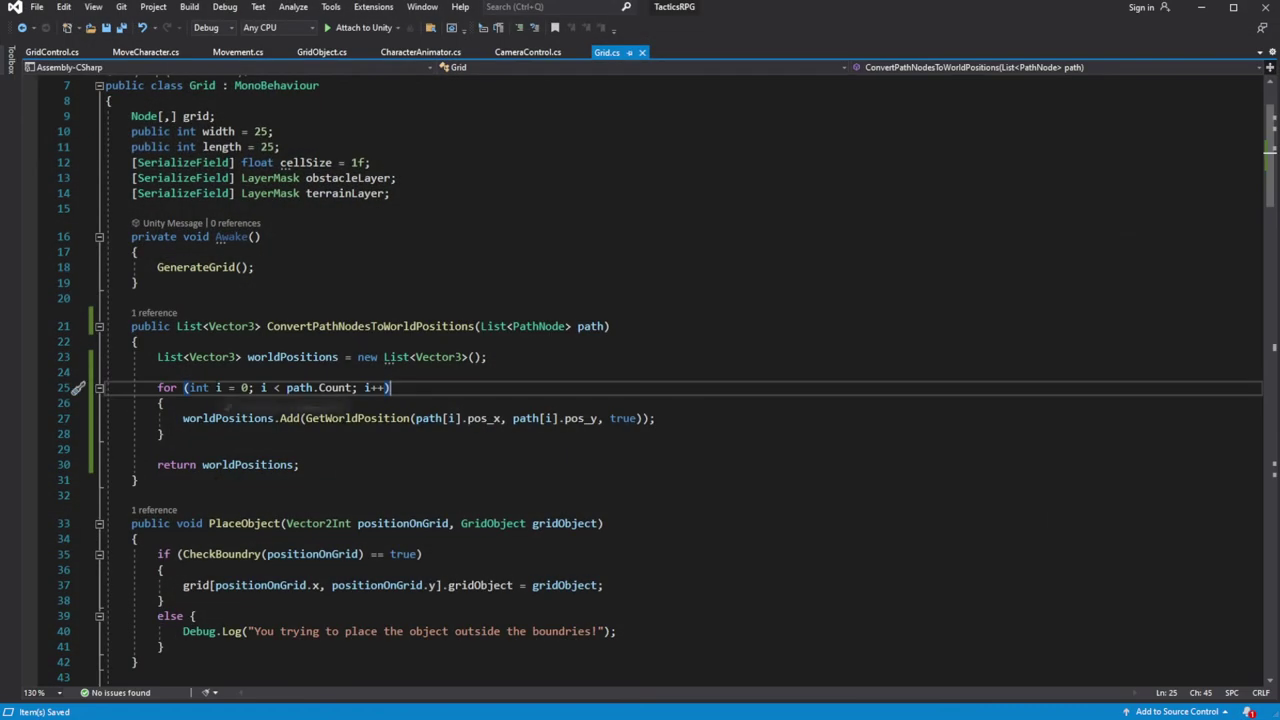
left_click(313, 418)
left_click(153, 313)
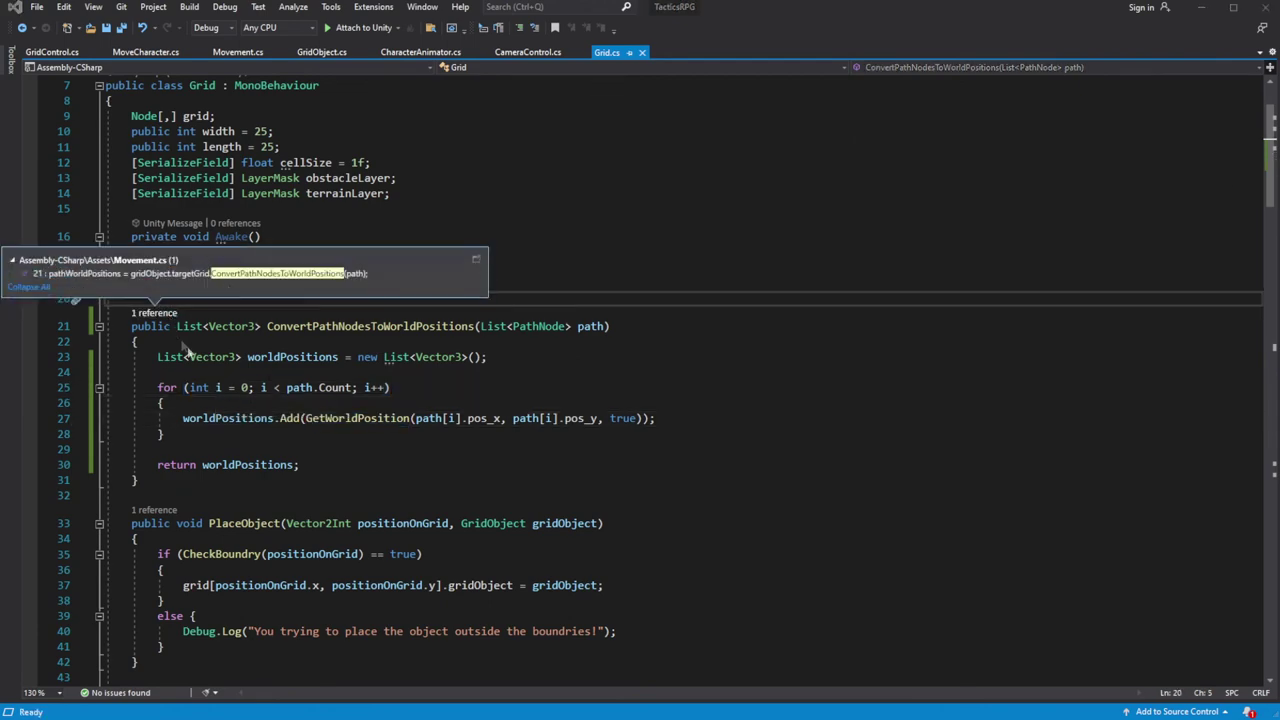
double_click(200, 270)
left_click(221, 357)
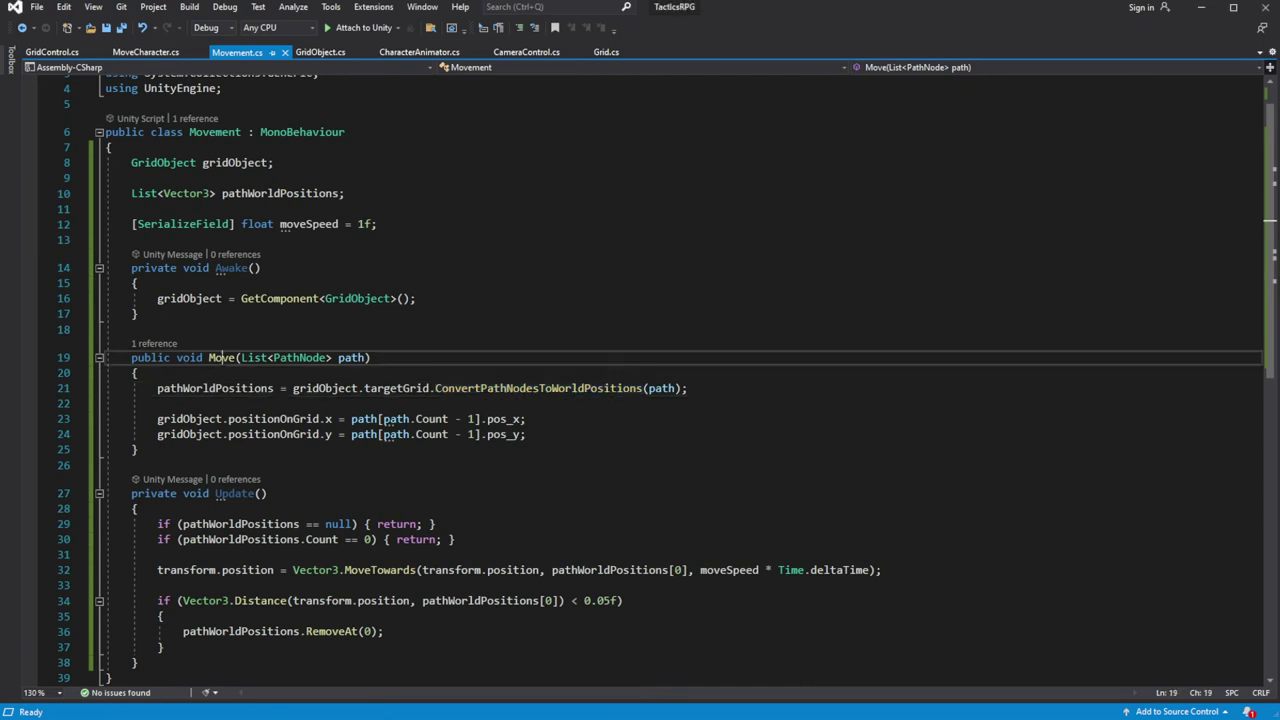
left_click(153, 343)
double_click(172, 305)
left_click(512, 387)
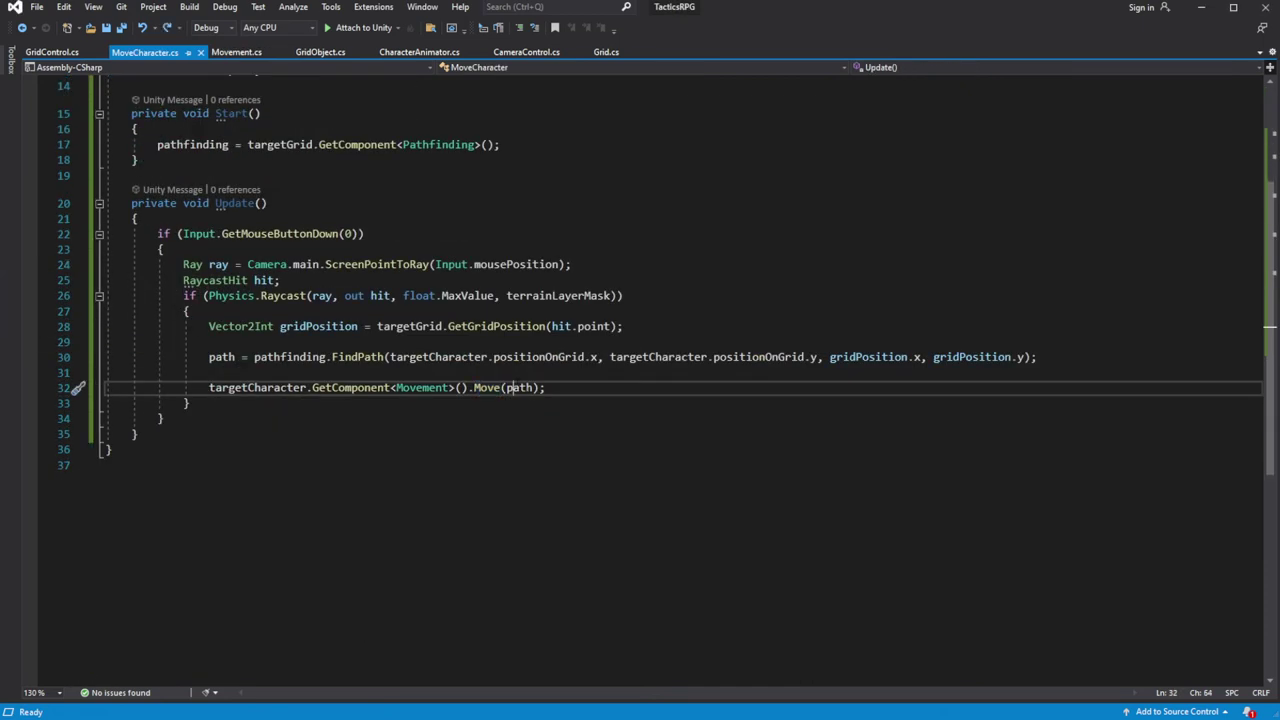
left_click_drag(209, 357, 1038, 357)
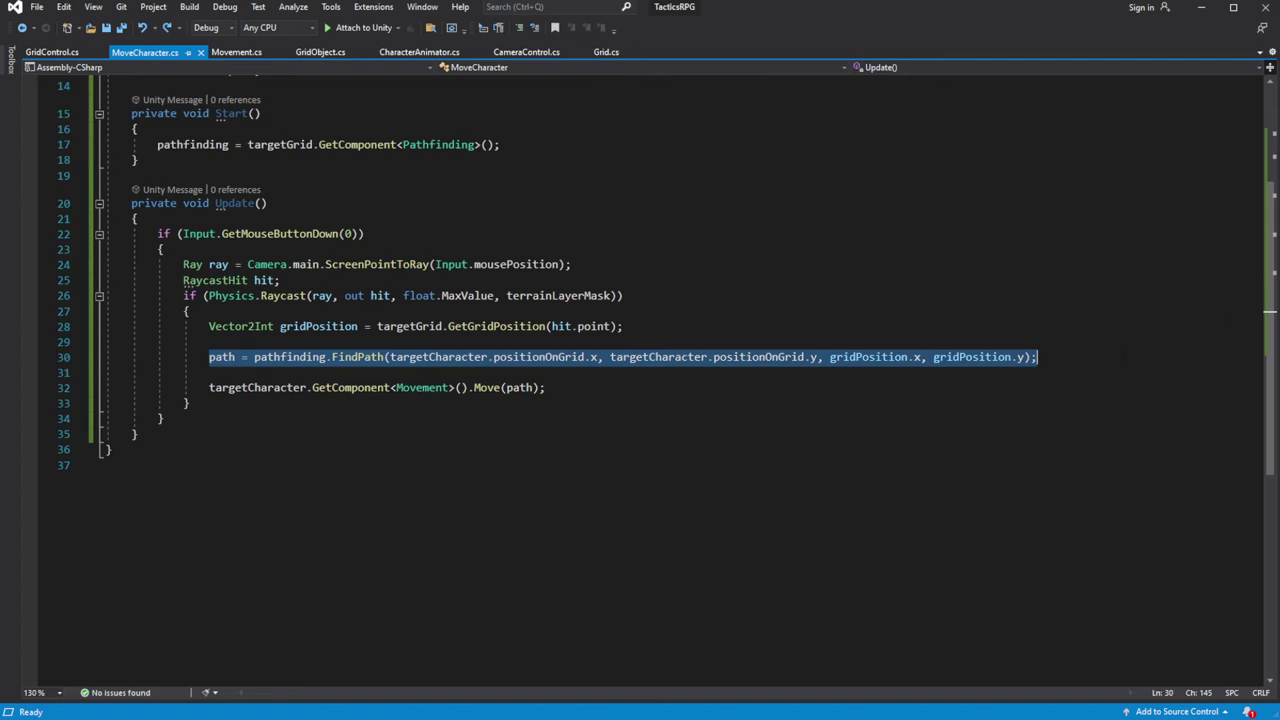
left_click(1125, 357)
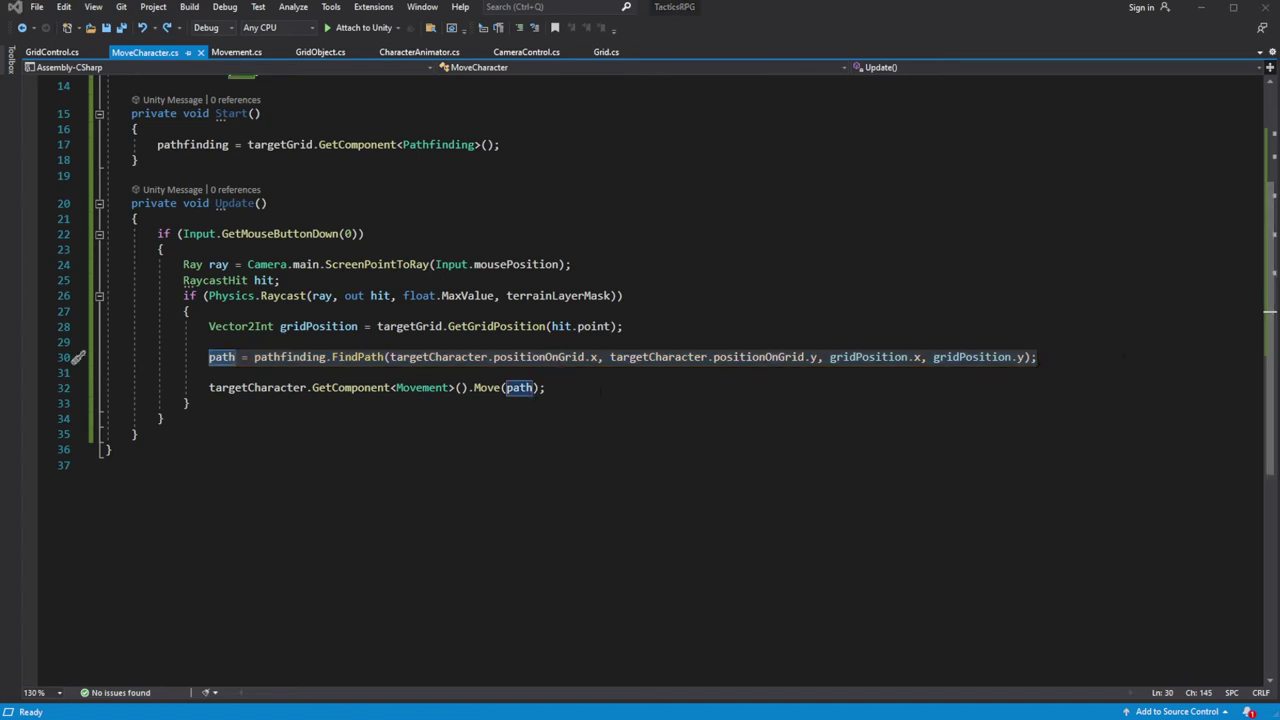
left_click(600, 376)
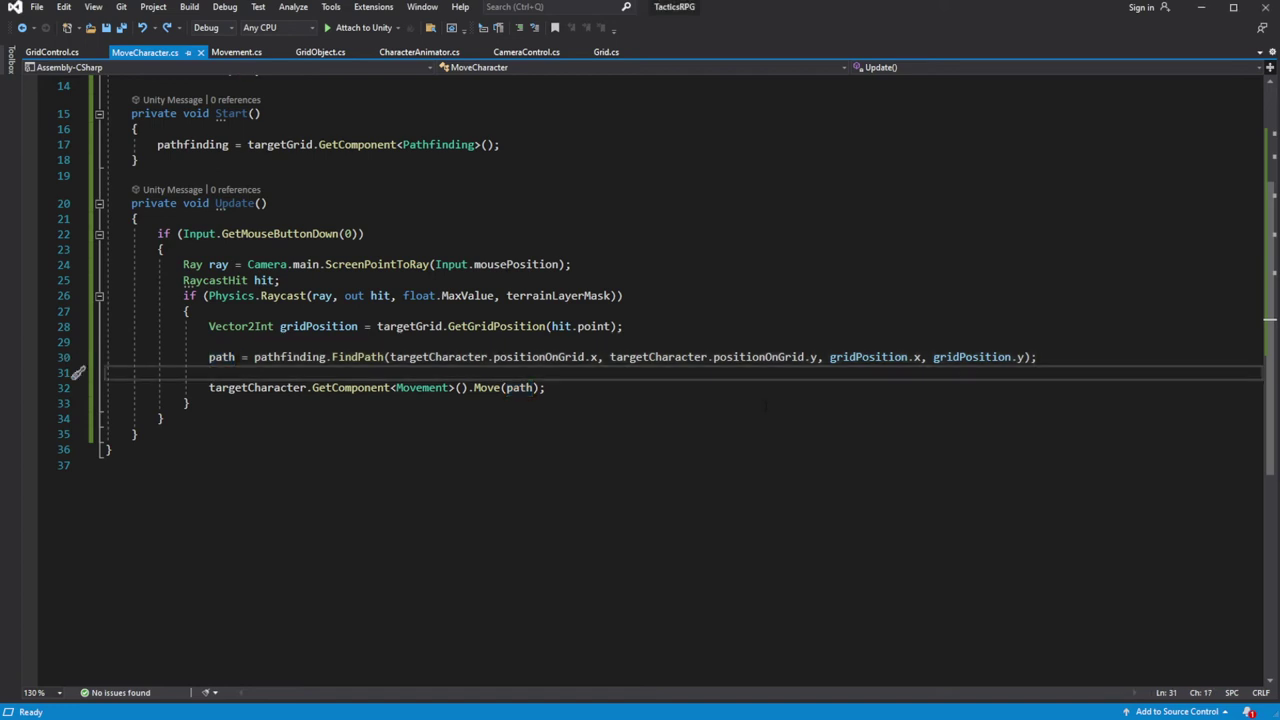
Return early when path is null or path.Count == 0 before Move, and save MoveCharacter.cs
key("Return")
type("path == null) { ")
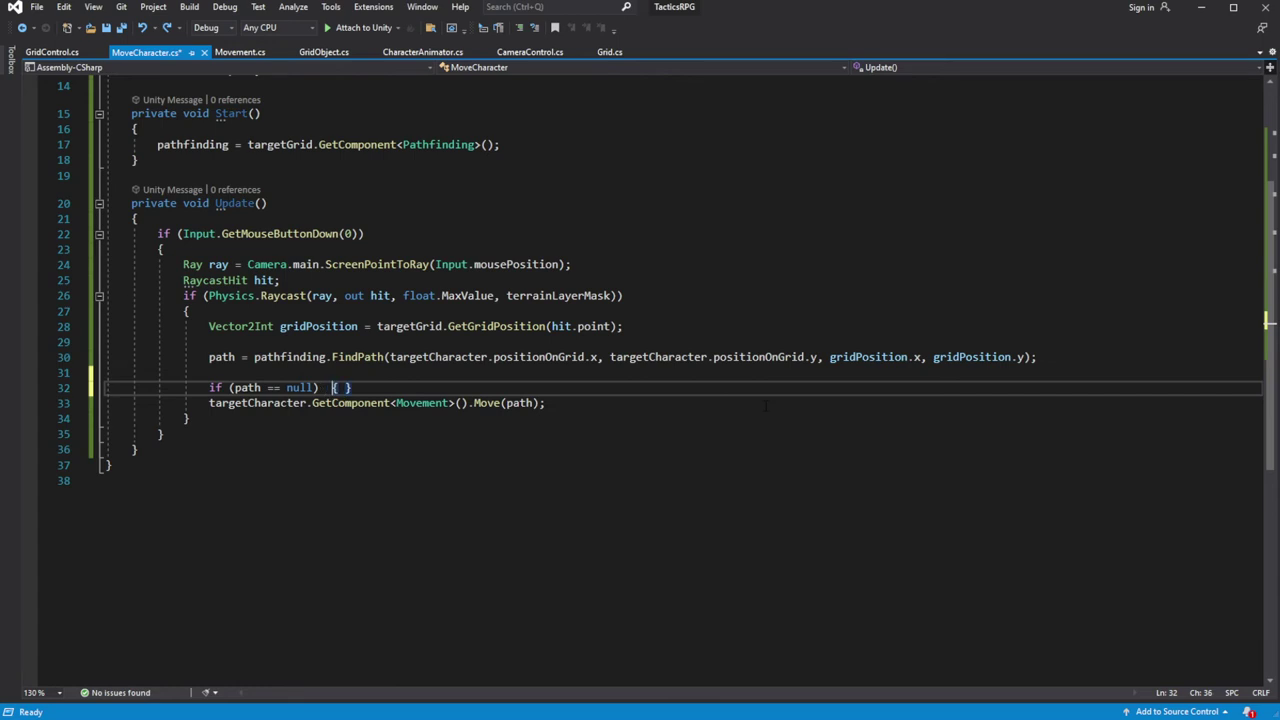
type("return;")
key("ctrl+s")
key("End")
key("Return")
type("if(path.Co")
key("Tab")
type("== 0) { return;")
key("ctrl+s")
left_click(222, 403)
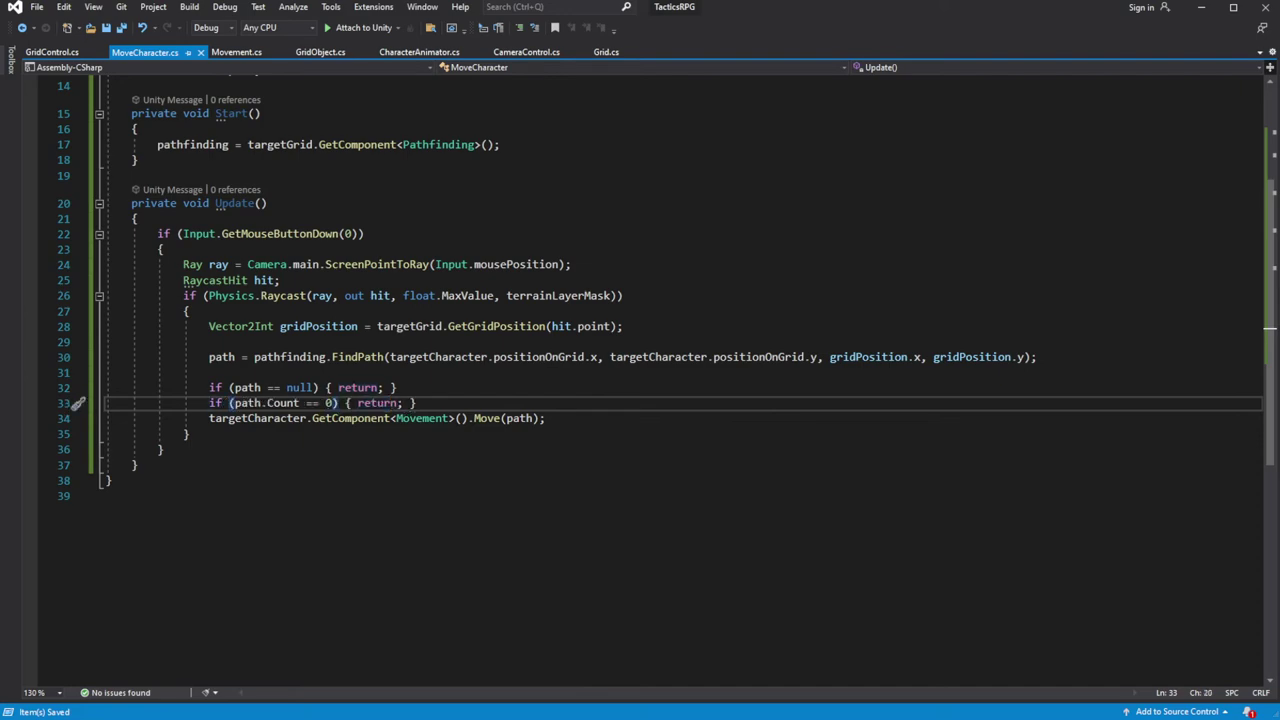
key("alt+Tab")
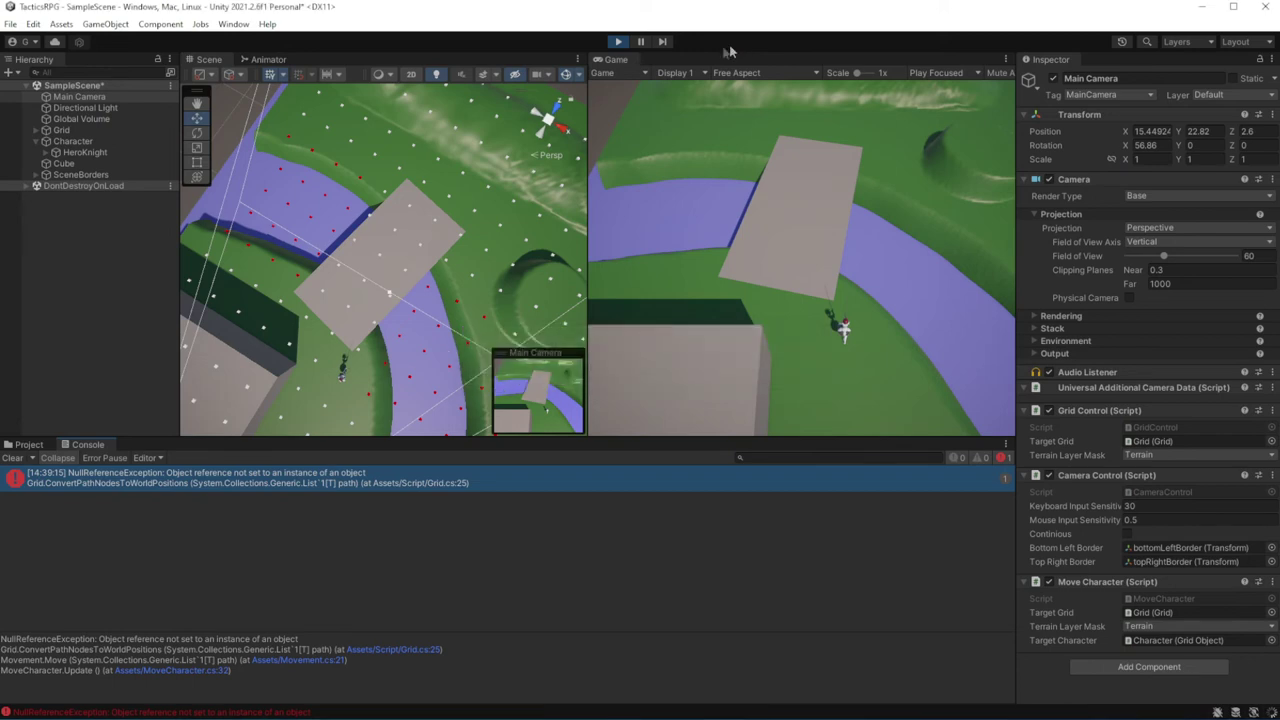
Restart play mode and walk the character to several spots on and off the grey tile
left_click(617, 43)
left_click(617, 43)
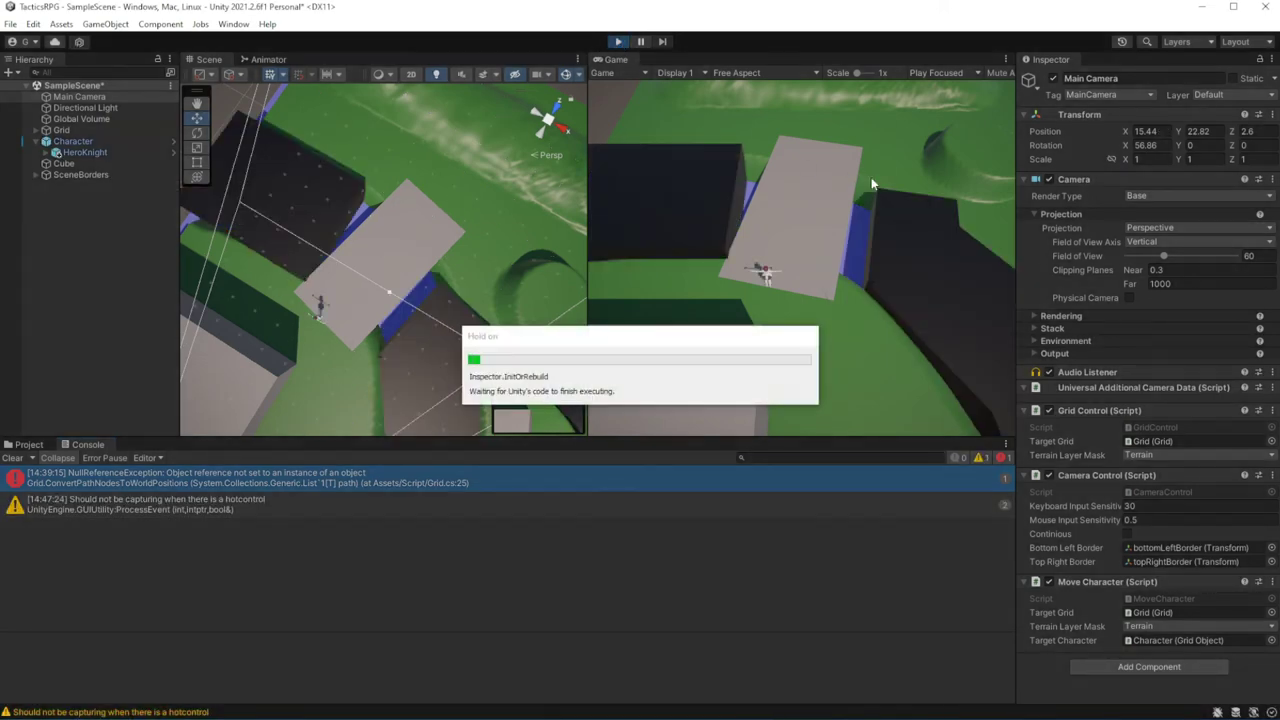
left_click(751, 128)
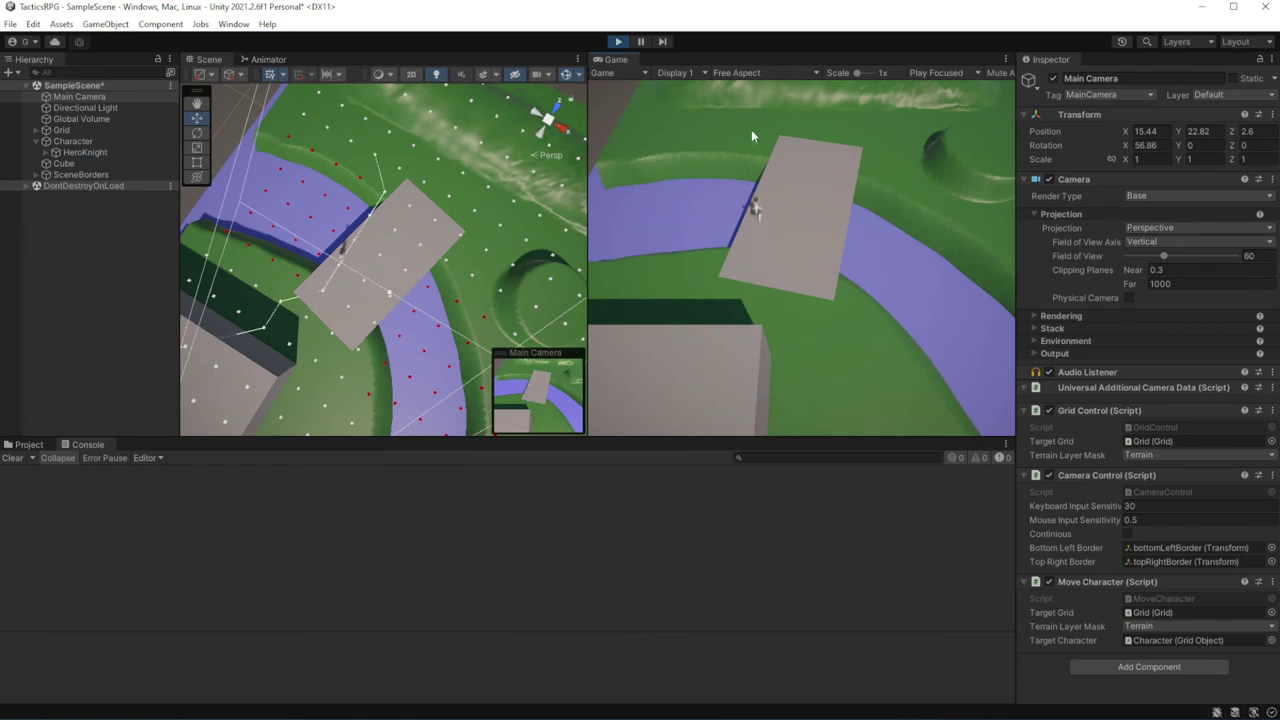
left_click(787, 324)
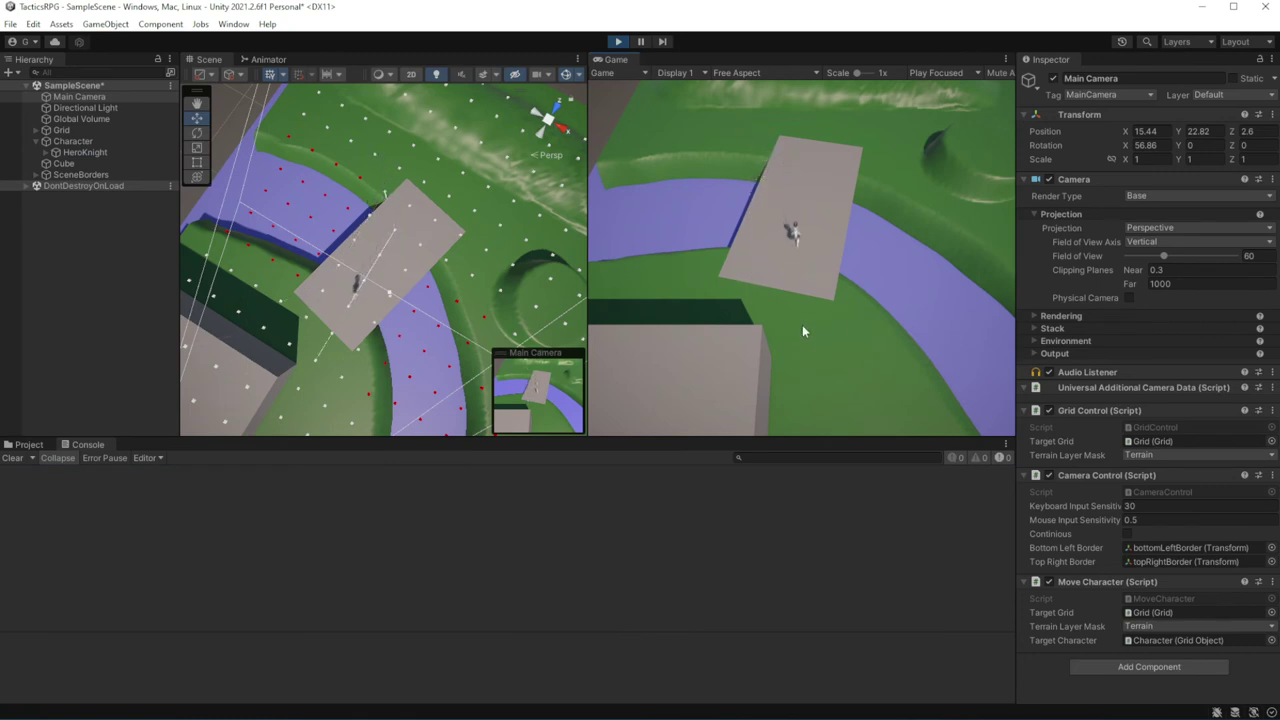
left_click(684, 273)
left_click(996, 219)
left_click(835, 136)
left_click(810, 400)
left_click(657, 405)
left_click(831, 157)
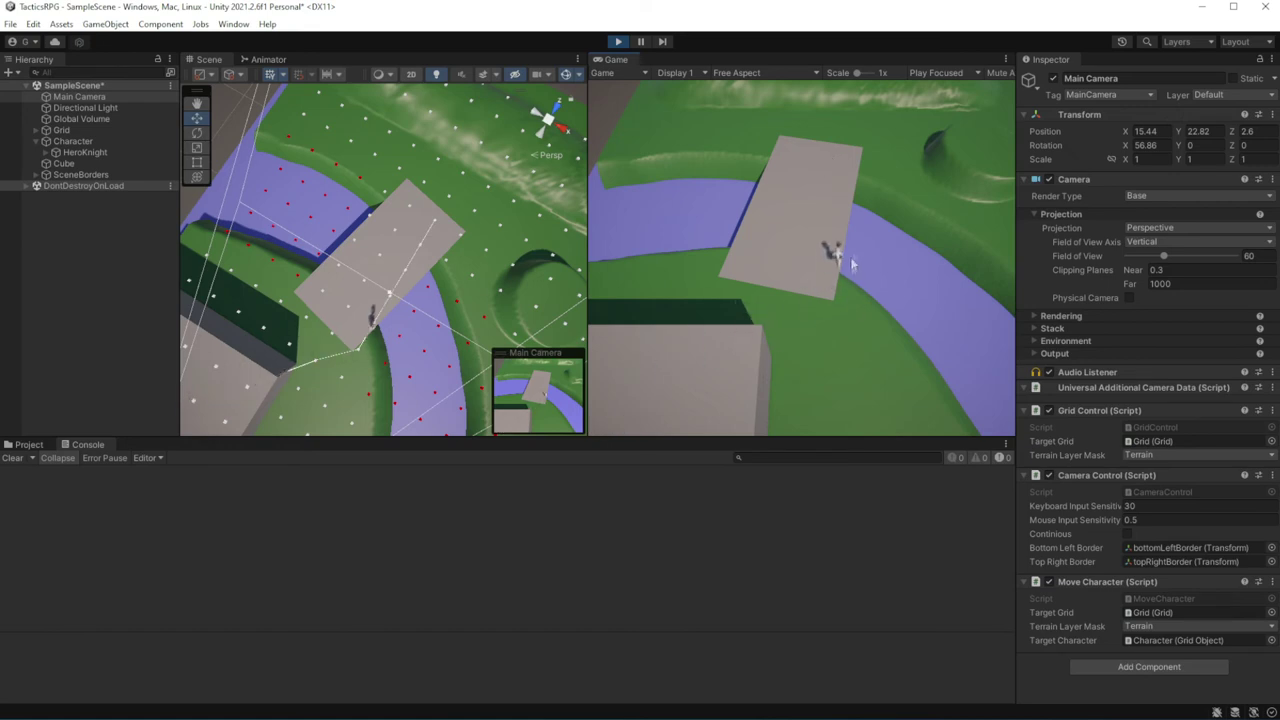
Select the grey tile Cube in the Scene view to inspect it, then stop play mode
scroll(420, 255, "up", 2)
scroll(430, 250, "up", 2)
scroll(400, 260, "up", 2)
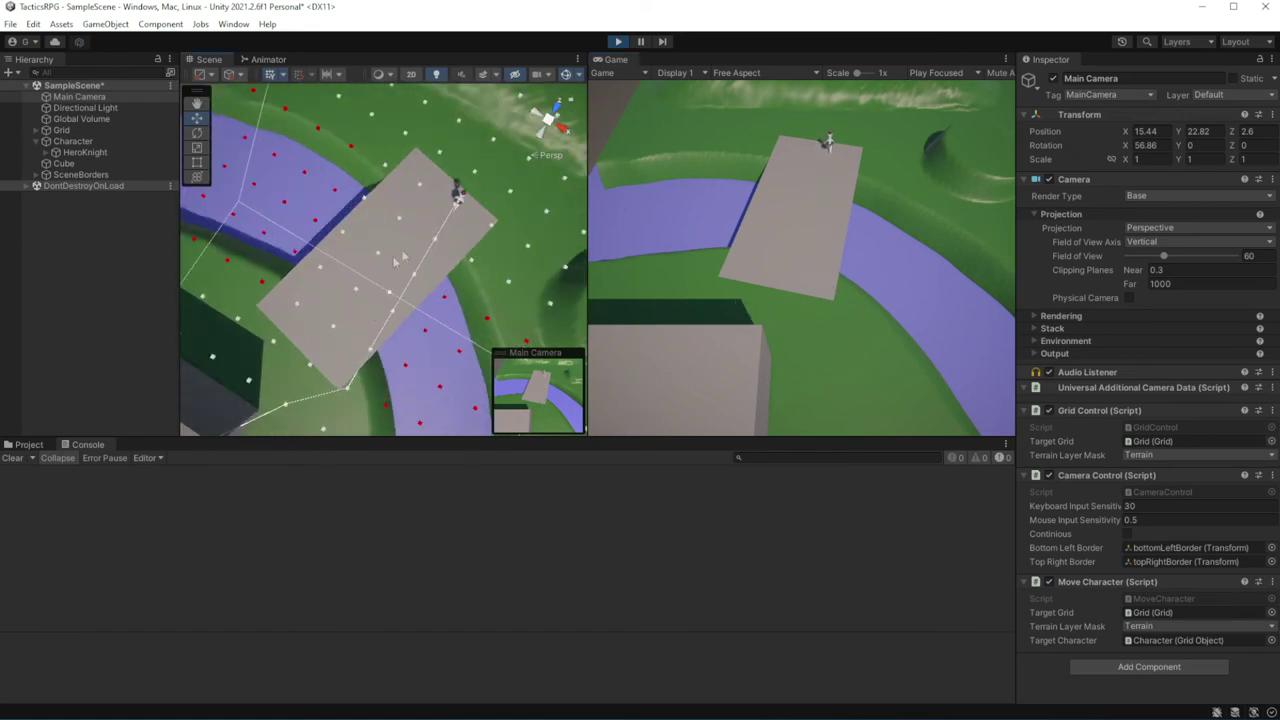
scroll(384, 266, "down", 2)
left_click(353, 292)
scroll(370, 270, "up", 2)
scroll(380, 255, "up", 2)
scroll(385, 245, "up", 2)
scroll(384, 243, "down", 2)
scroll(360, 215, "down", 2)
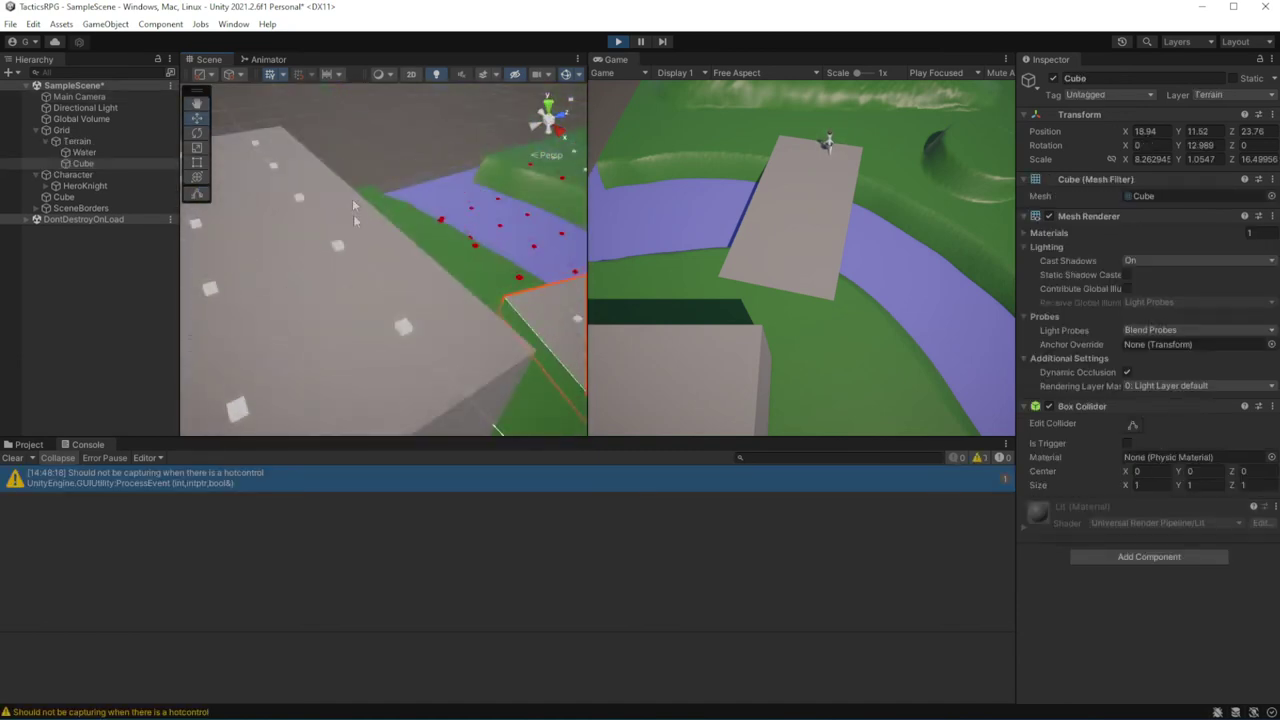
scroll(350, 210, "down", 2)
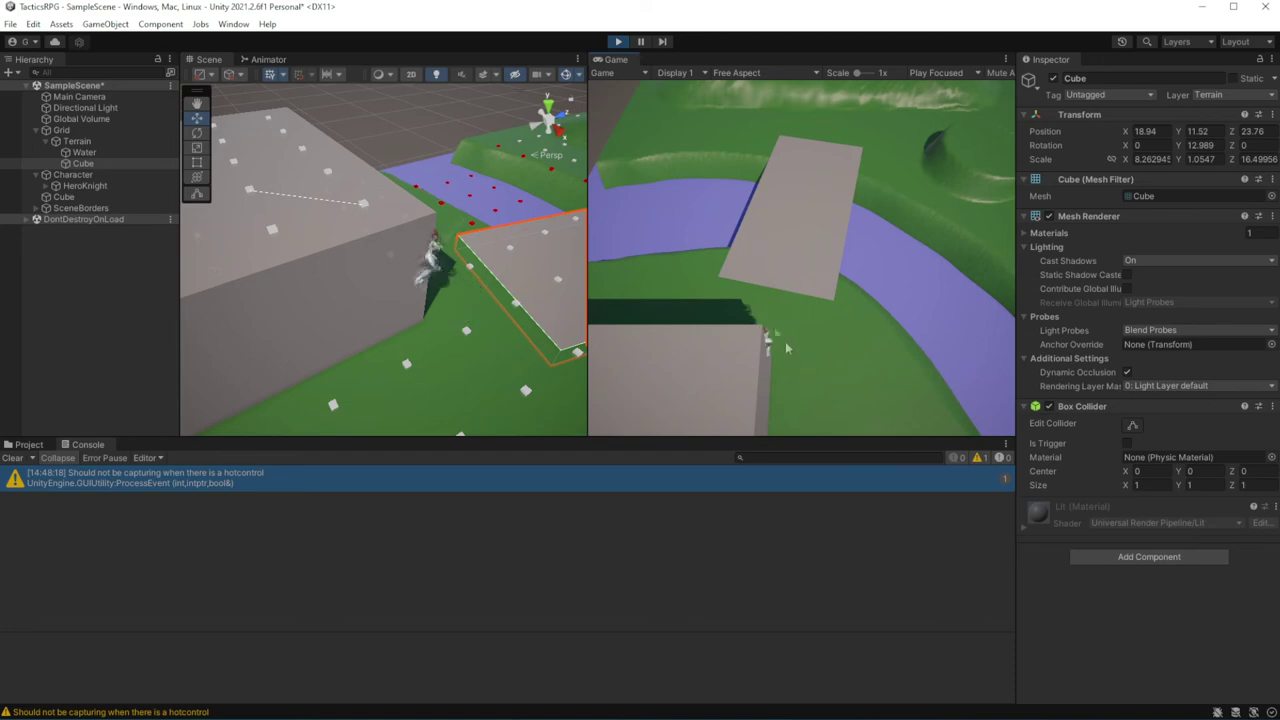
left_click(619, 42)
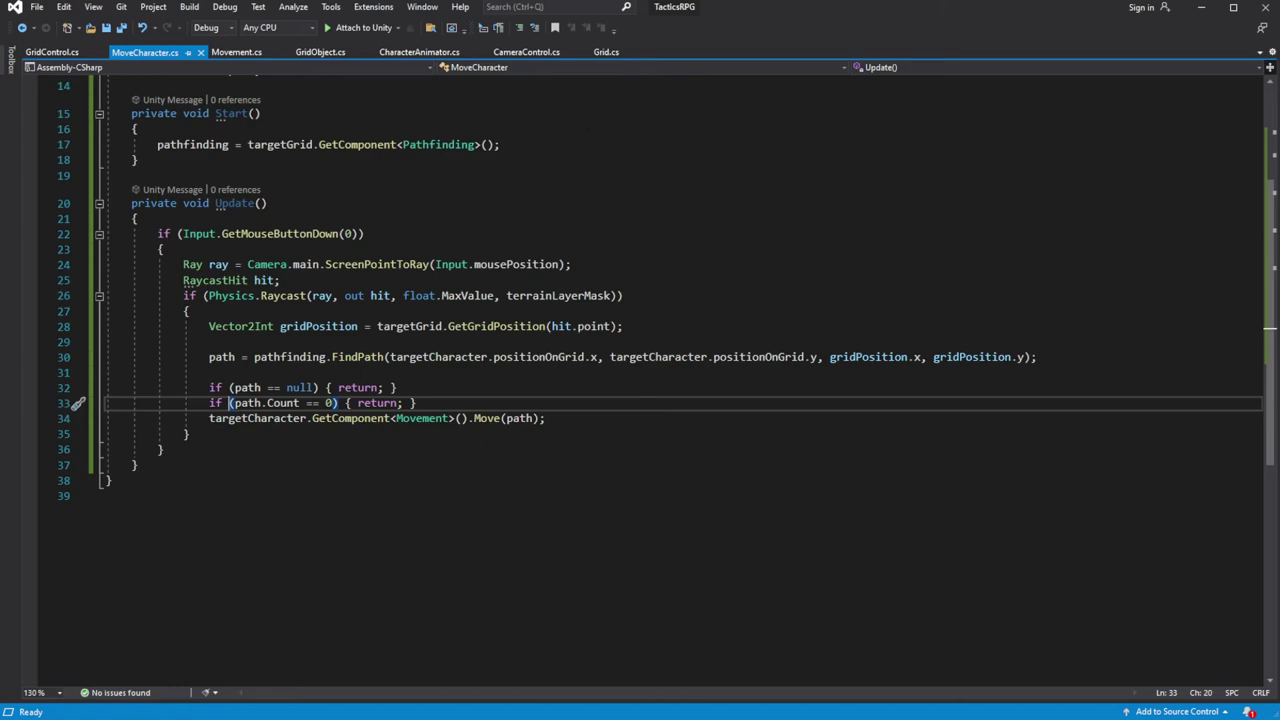
In Movement.cs, add a CharacterAnimator characterAnimator field below gridObject and save
left_click(238, 53)
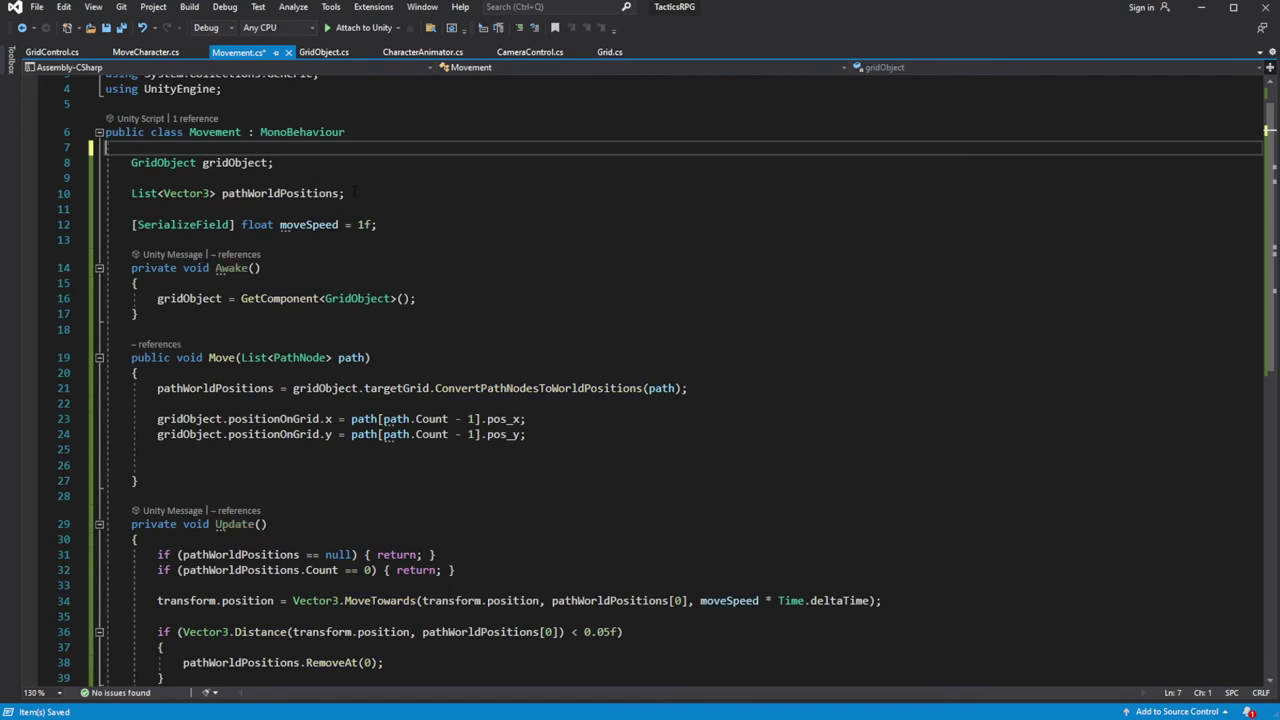
type("{")
left_click(323, 163)
key("Return")
type("CharacterAni")
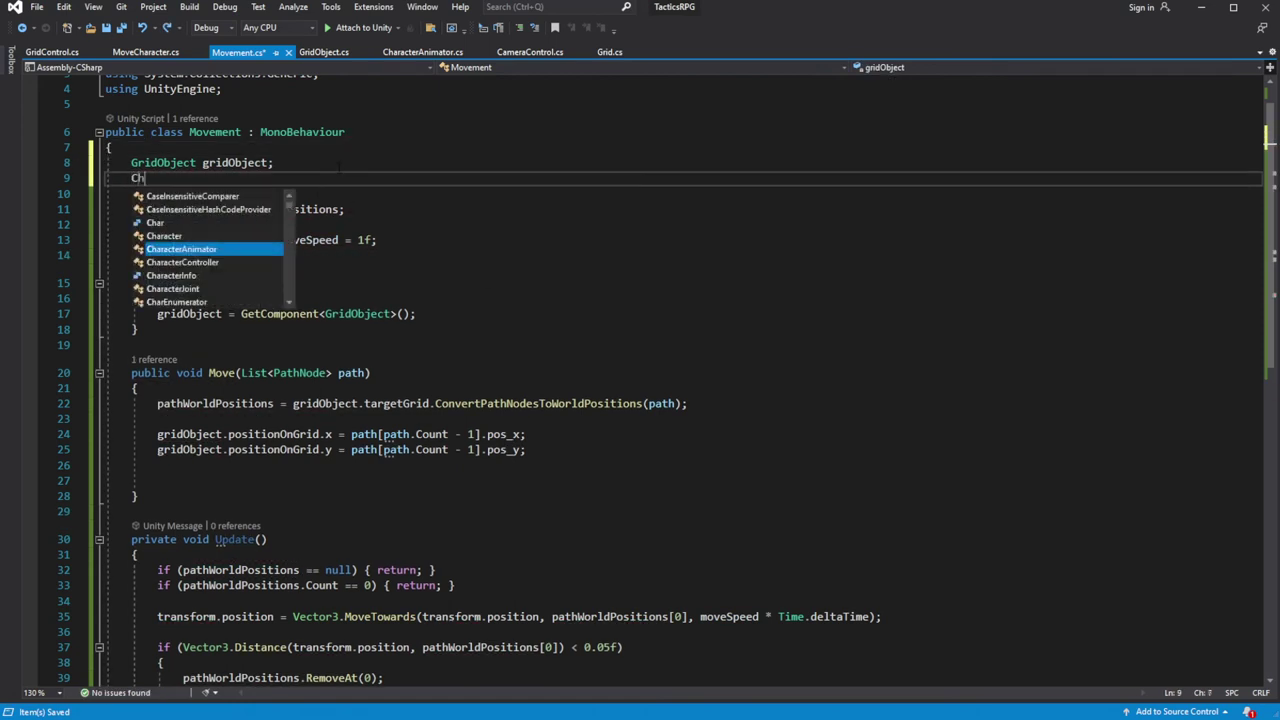
key("Tab")
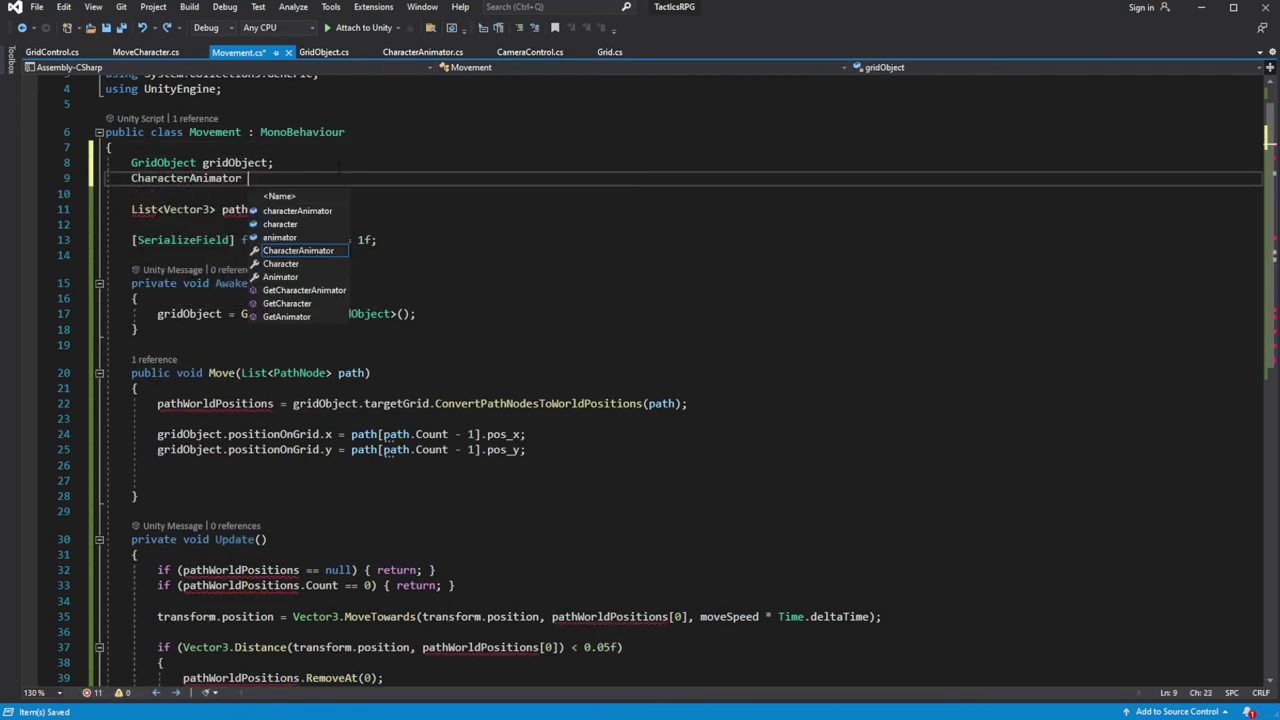
key("Tab")
type(";")
key("ctrl+s")
In Awake, assign characterAnimator = GetComponentInChildren<CharacterAnimator>(); and save Movement.cs
double_click(320, 178)
left_click(509, 316)
key("Return")
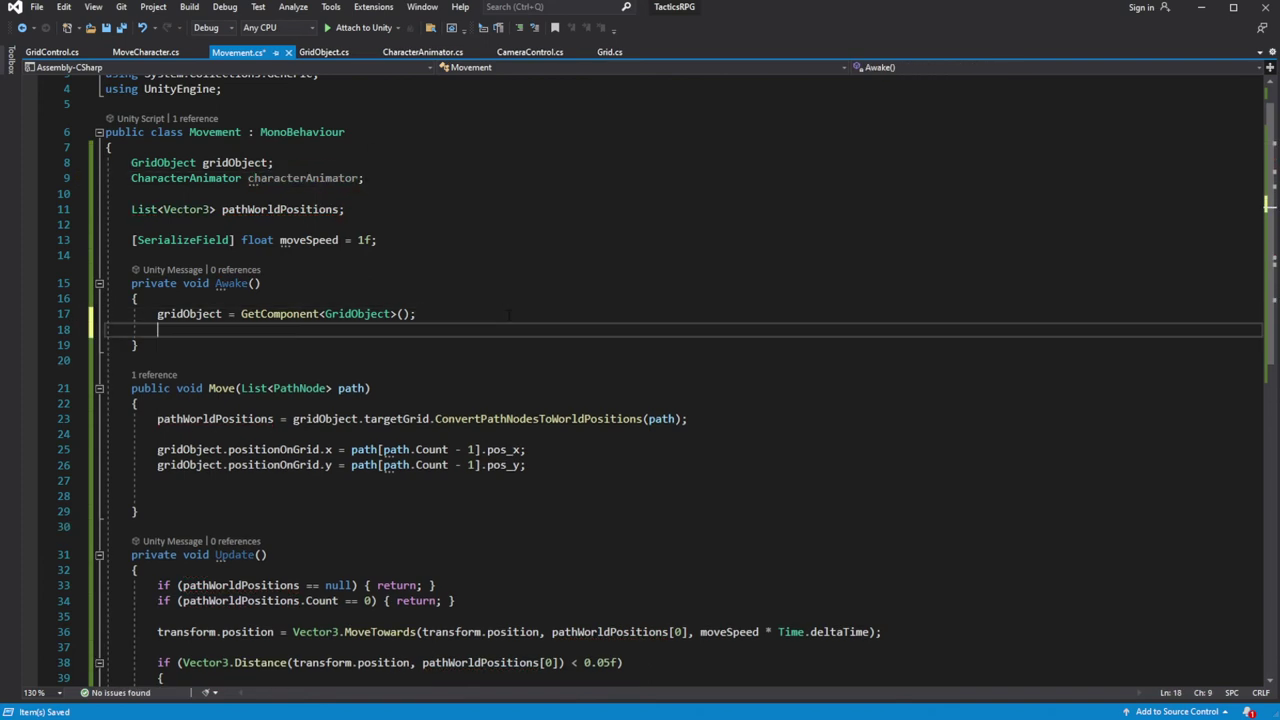
type("chara")
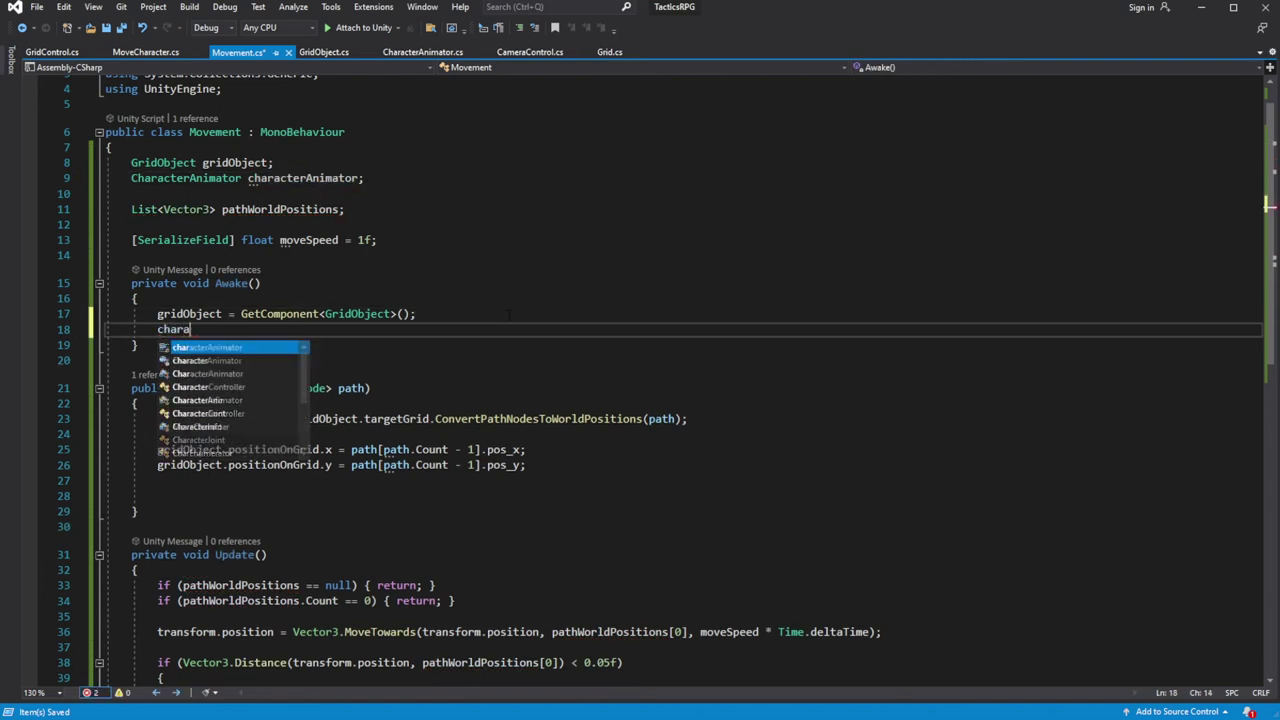
key("Tab")
type("= ")
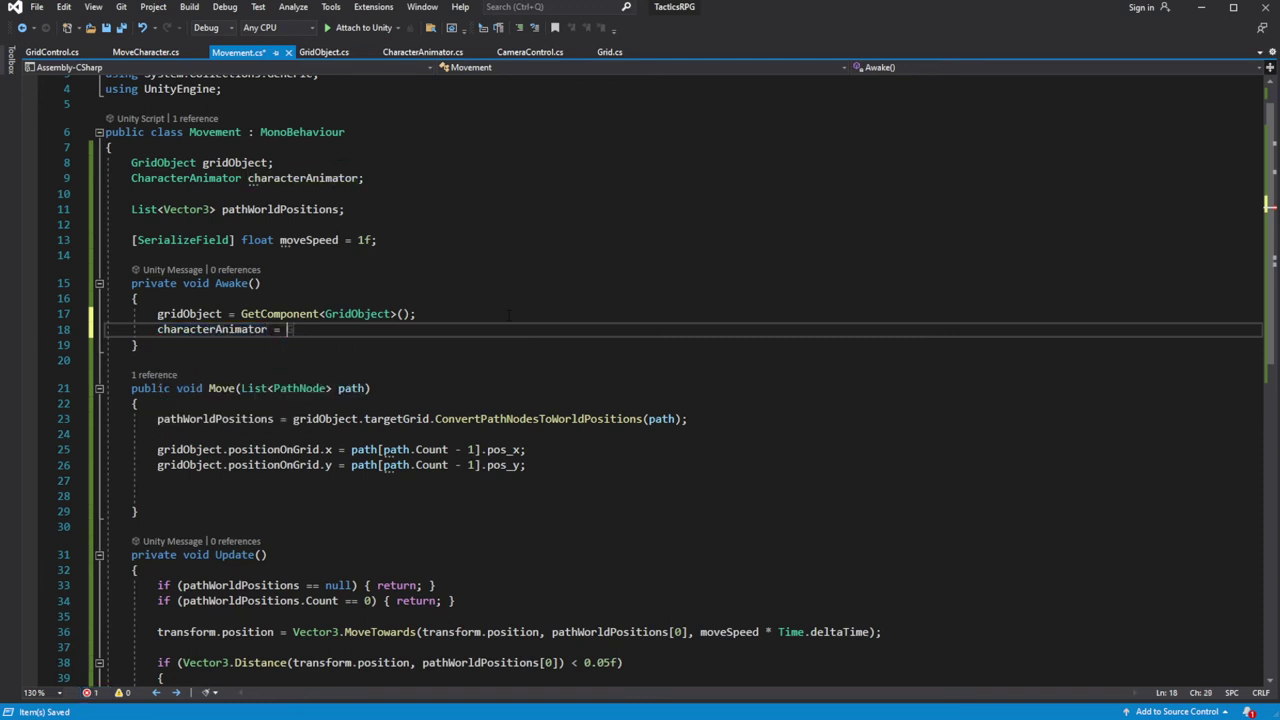
type("GetComp")
key("Down")
key("Down")
key("Down")
key("Tab")
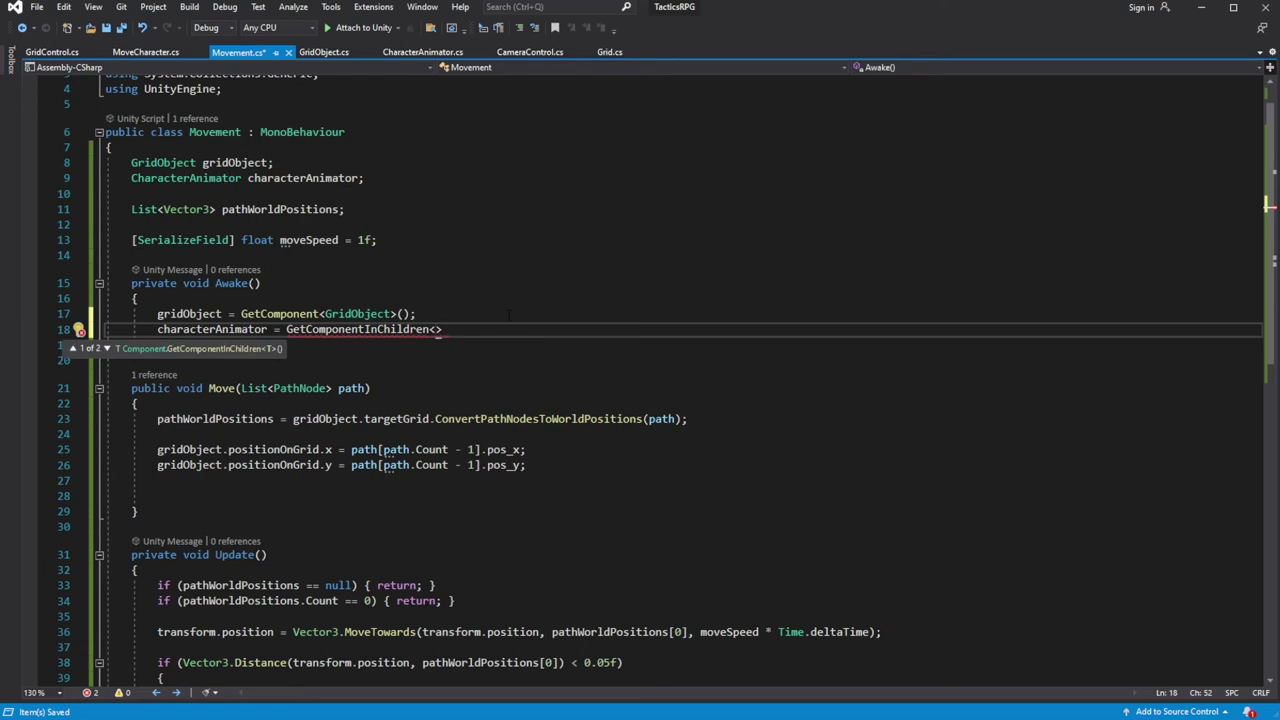
type("har")
key("Tab")
type(">();")
key("ctrl+s")
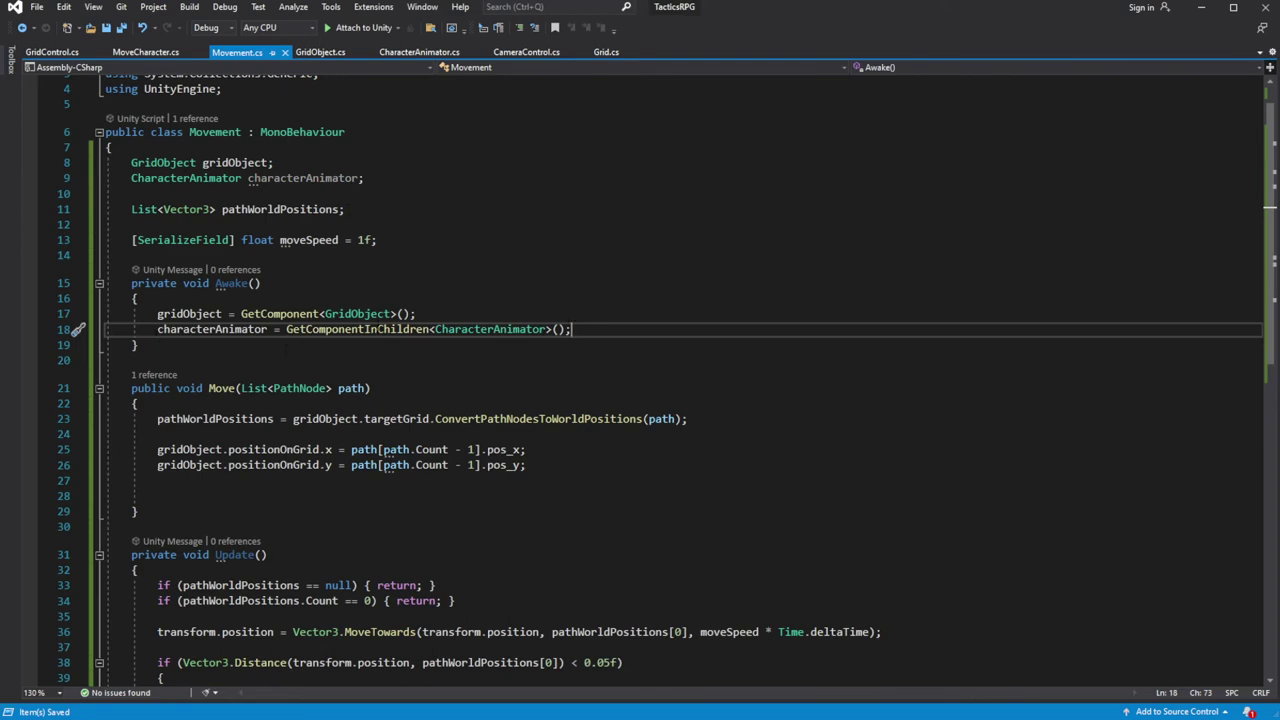
mouse_move(380, 335)
key("alt+Tab")
scroll(285, 348, "down", 2)
Add characterAnimator.StartMoving(); on line 28 in Move and save
left_click(378, 403)
type("charactert")
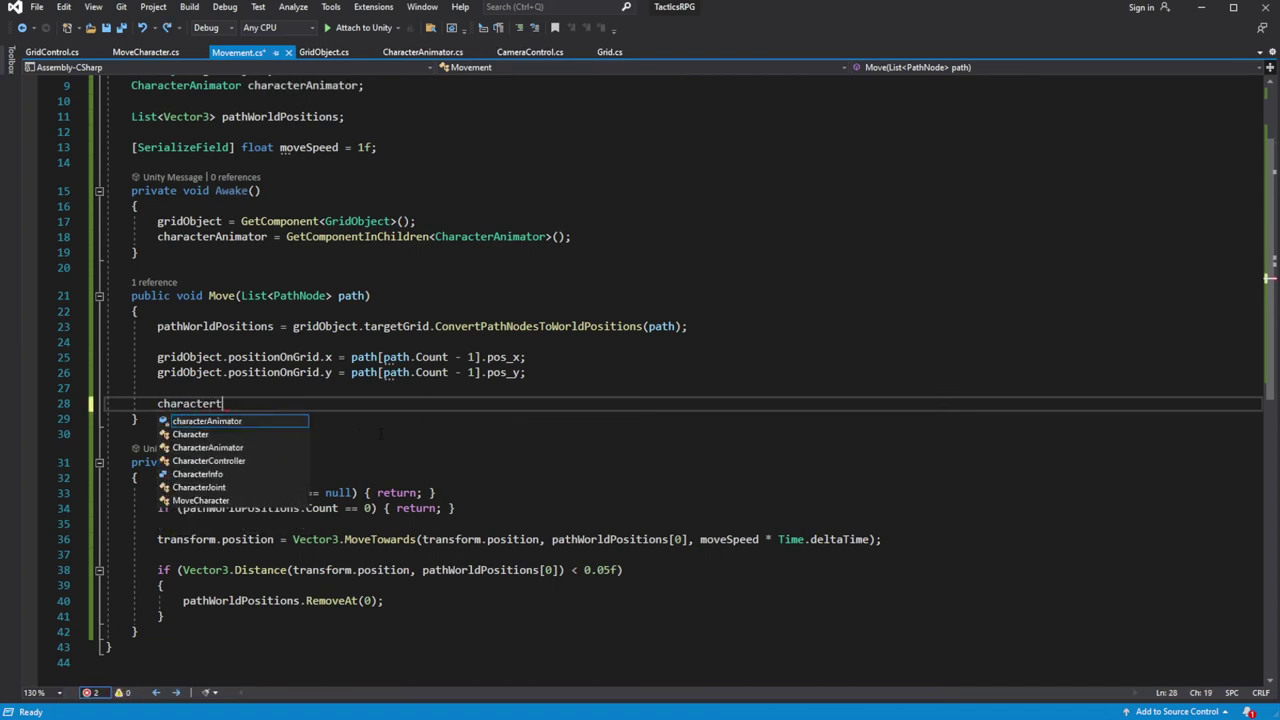
key("Tab")
type(".Start")
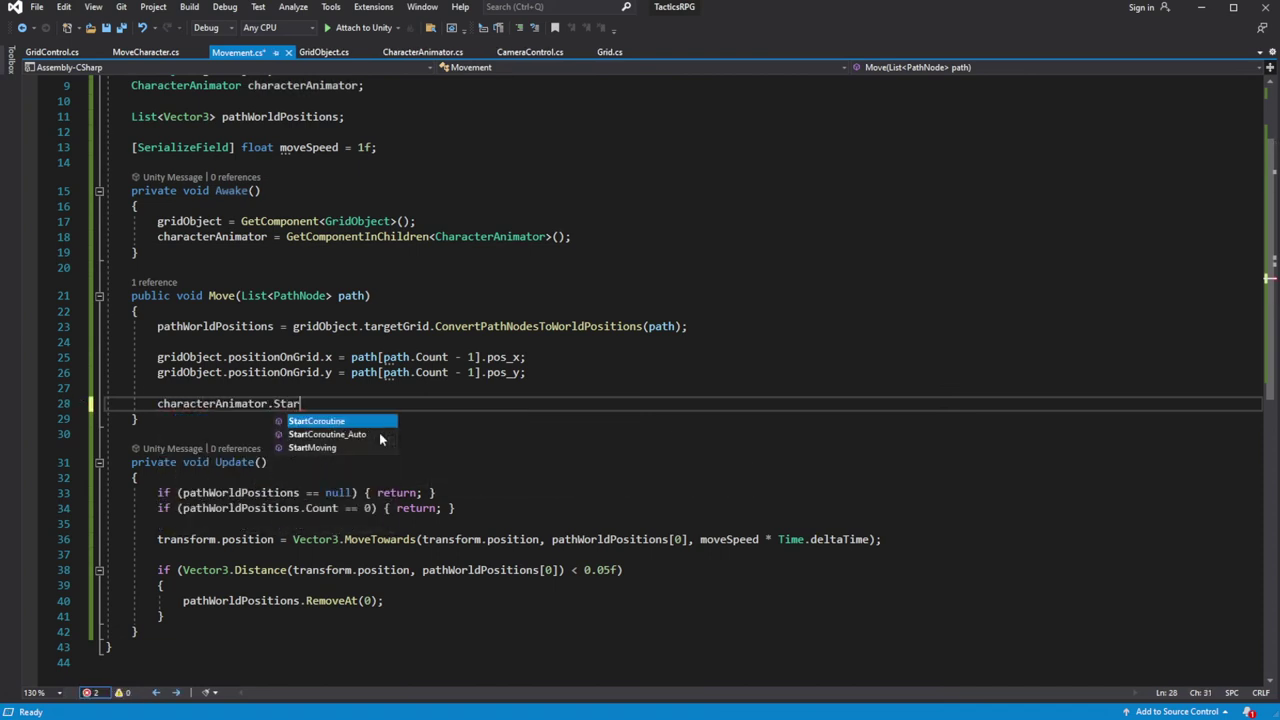
key("Down")
key("Down")
type("();")
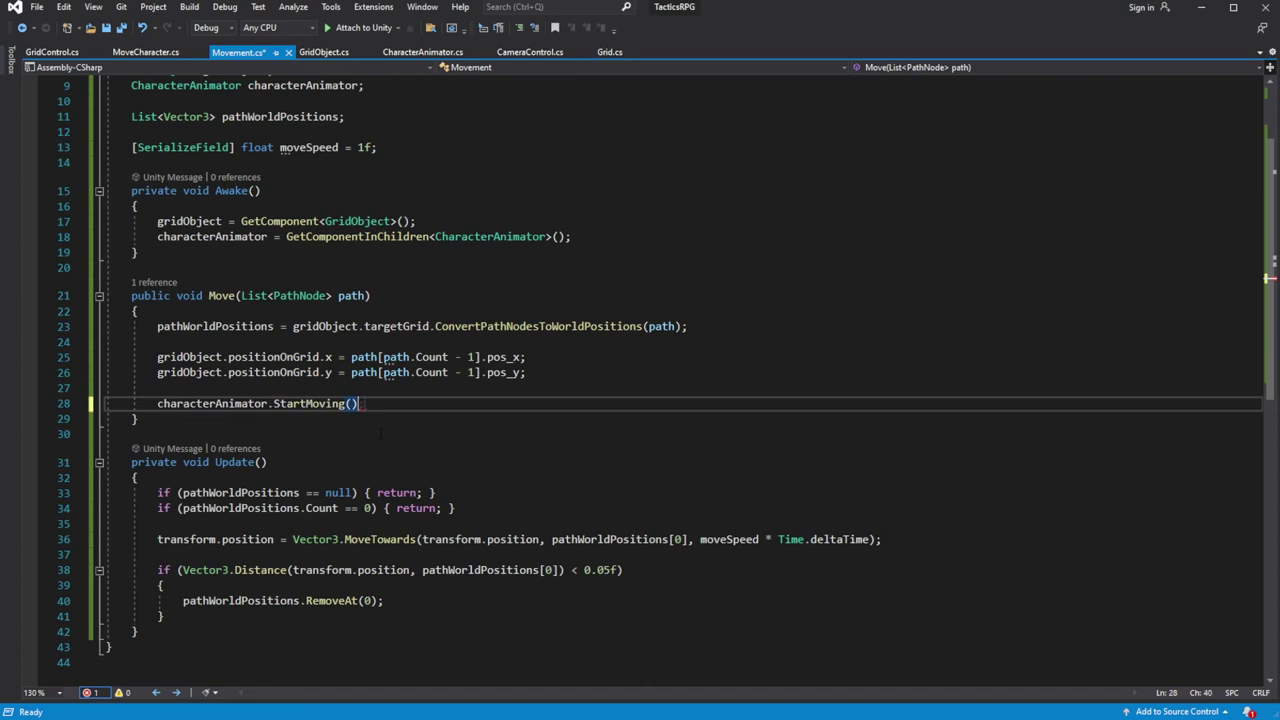
key("ctrl+s")
After RemoveAt(0), call characterAnimator.StopMoving() when pathWorldPositions.Count is 0
scroll(381, 433, "down", 3)
left_click(440, 466)
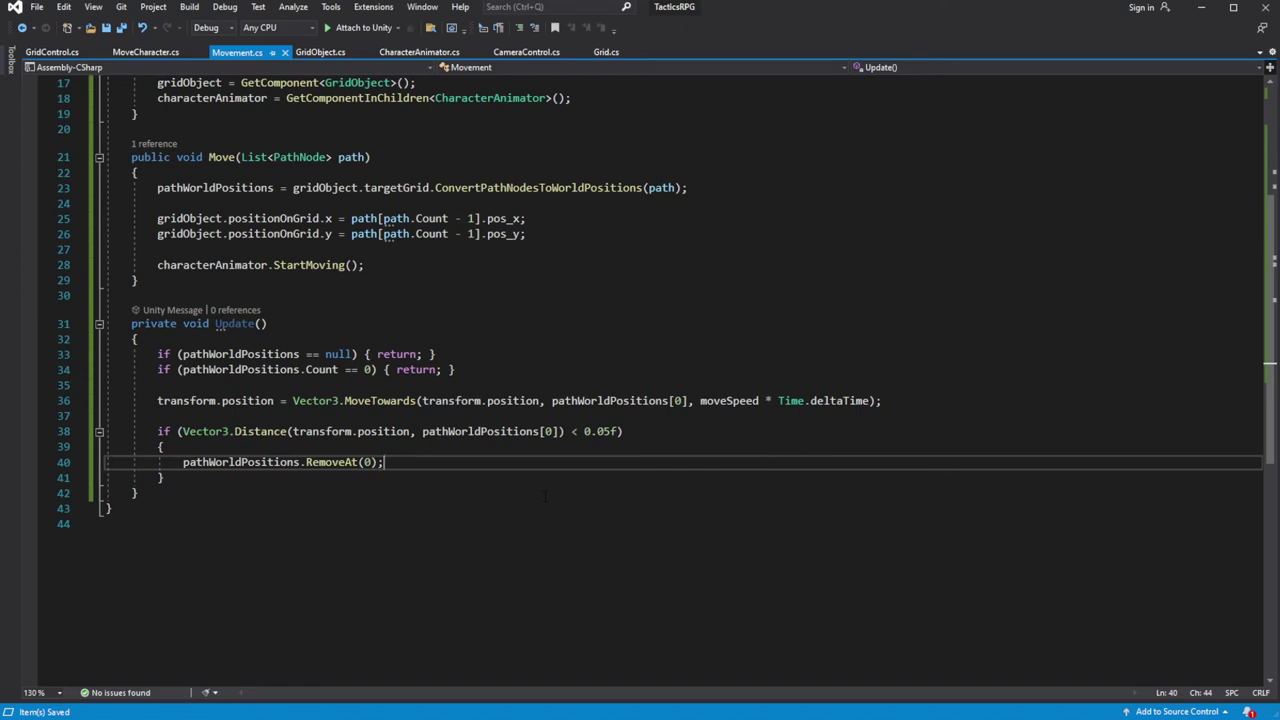
key("Return")
type("if(path")
key("Tab")
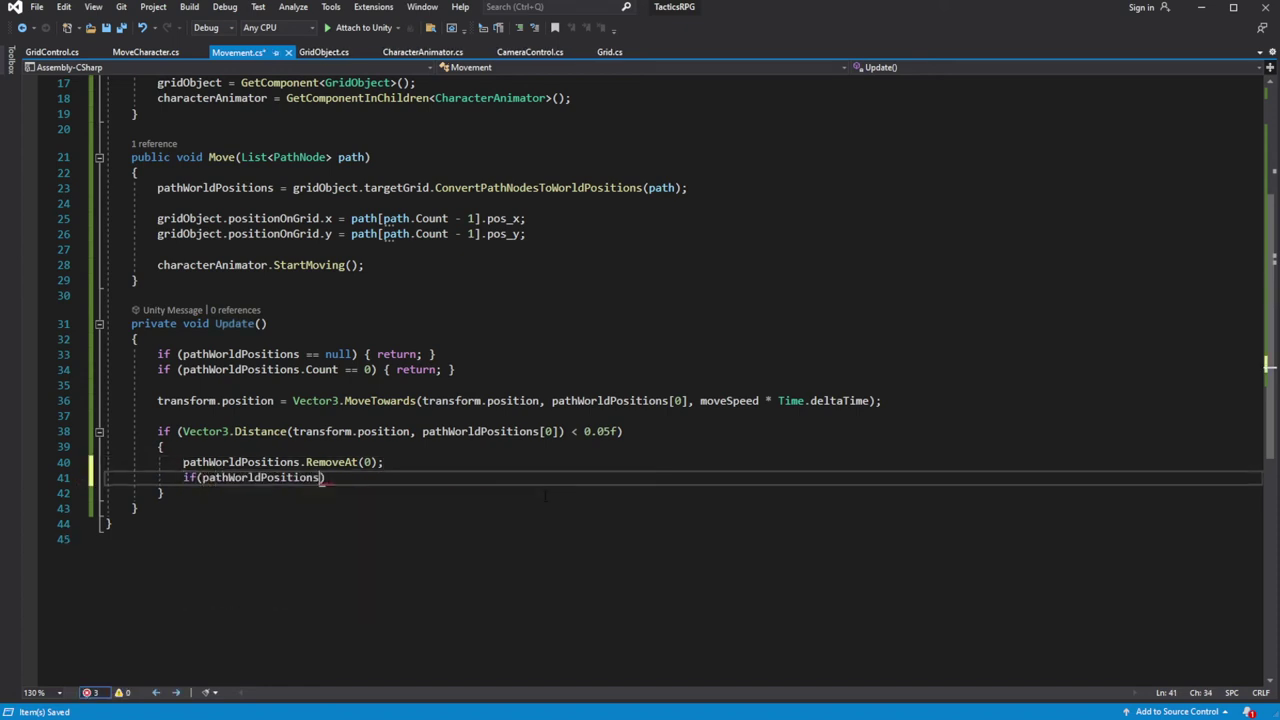
type(".C")
key("Tab")
type(") { chara")
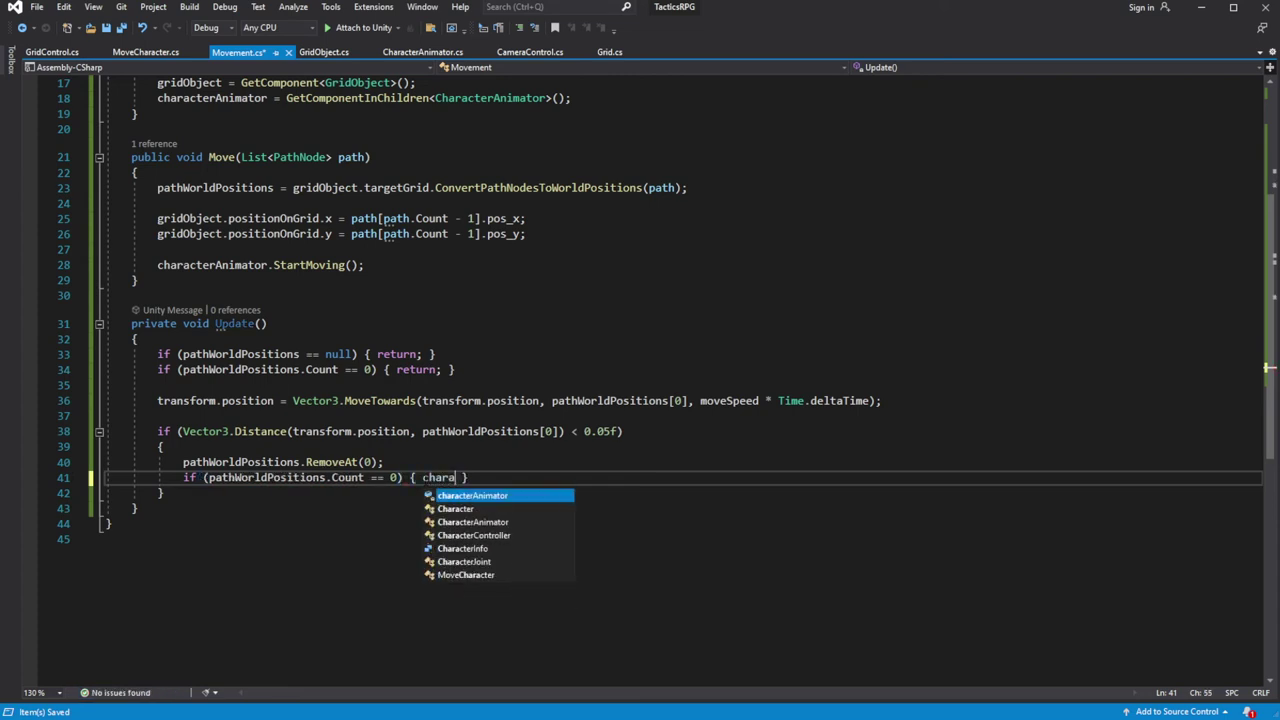
key("Tab")
type(".")
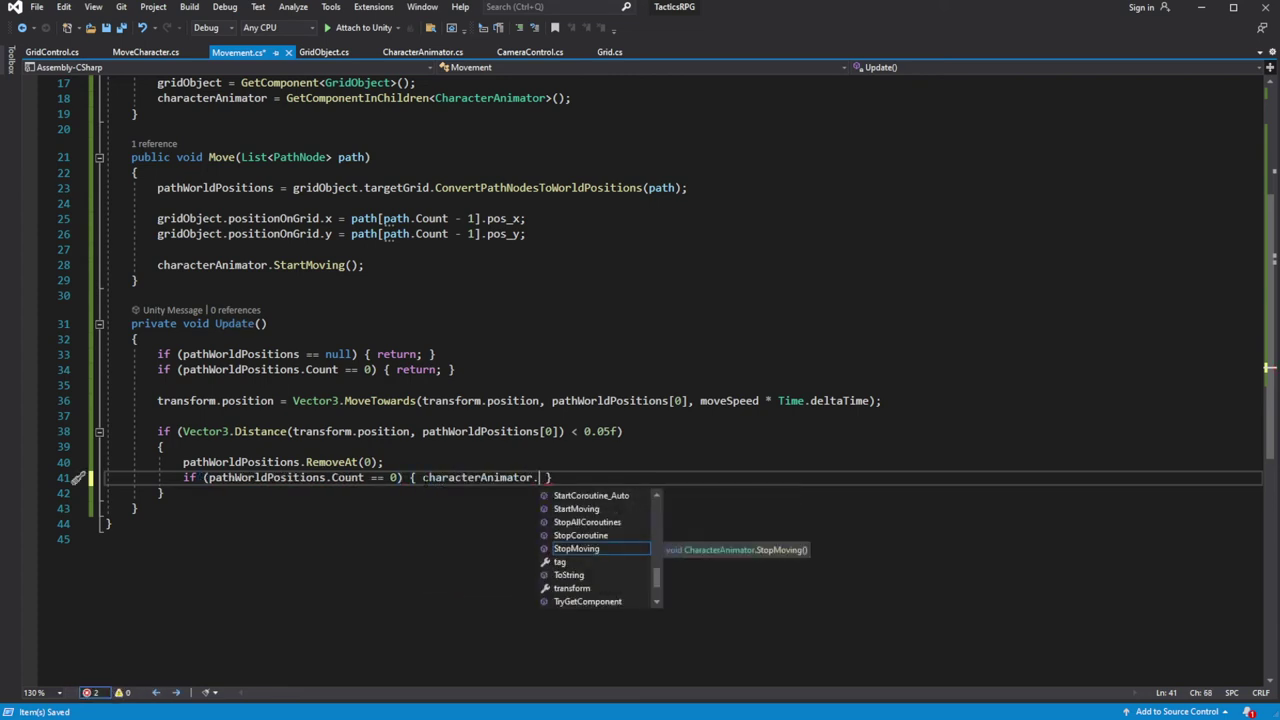
type("Stop")
key("Tab")
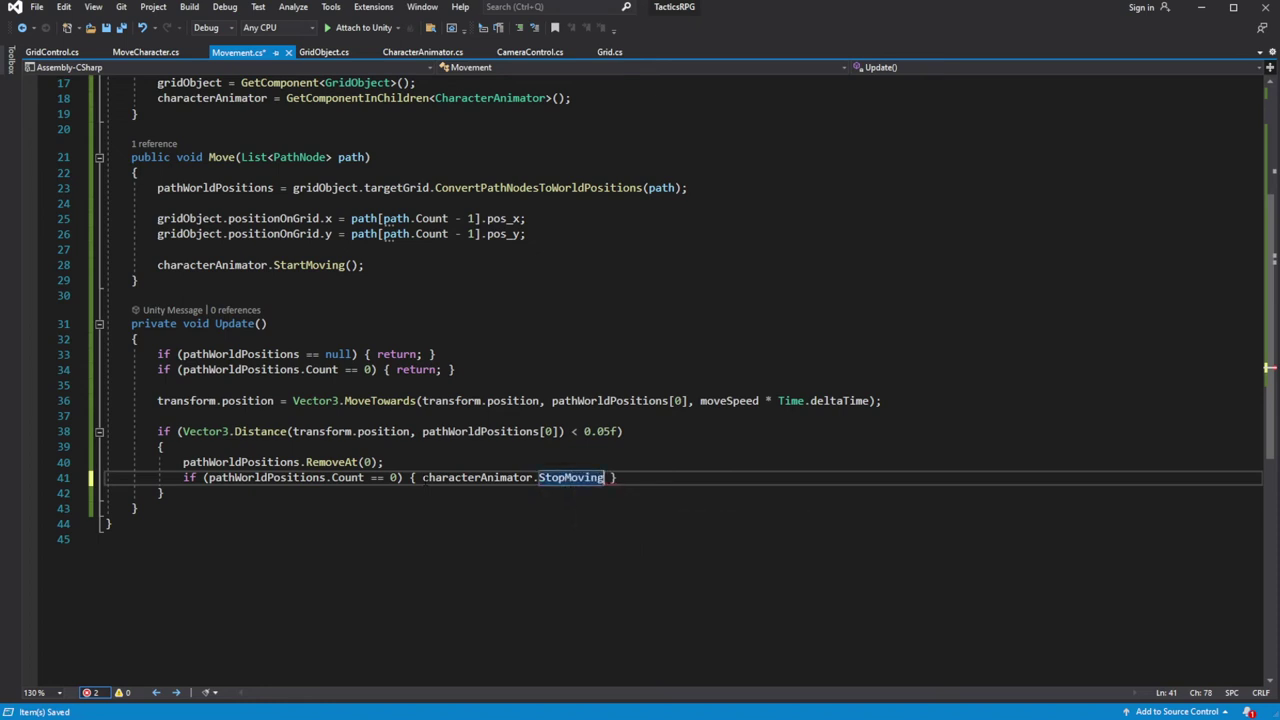
type("();")
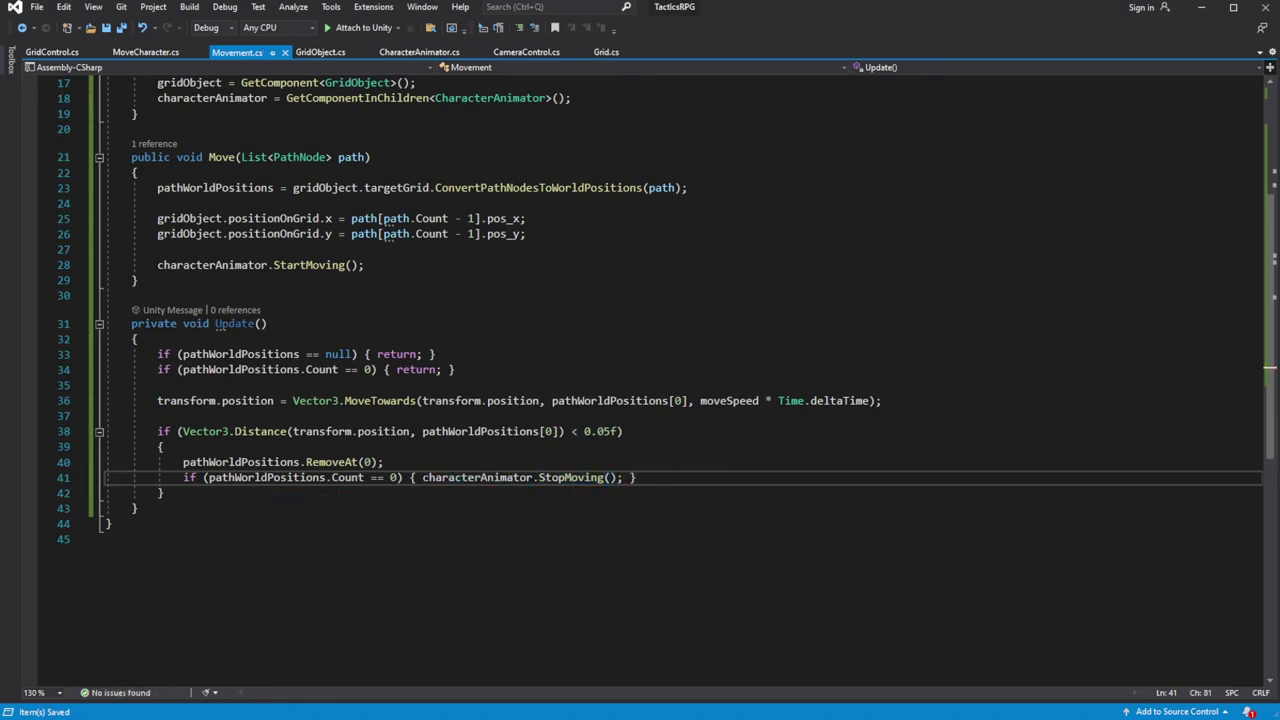
key("alt+Tab")
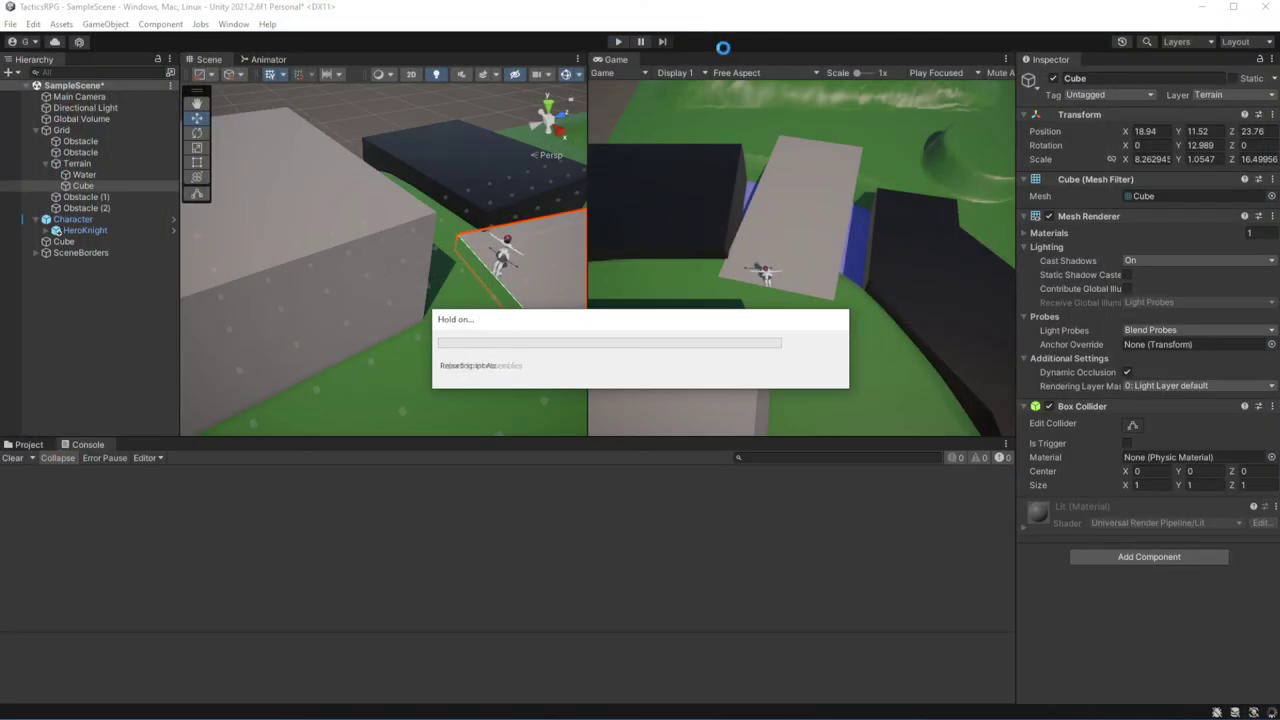
Play the scene, send the character to six spots on and off the grey platform, then stop
left_click(618, 42)
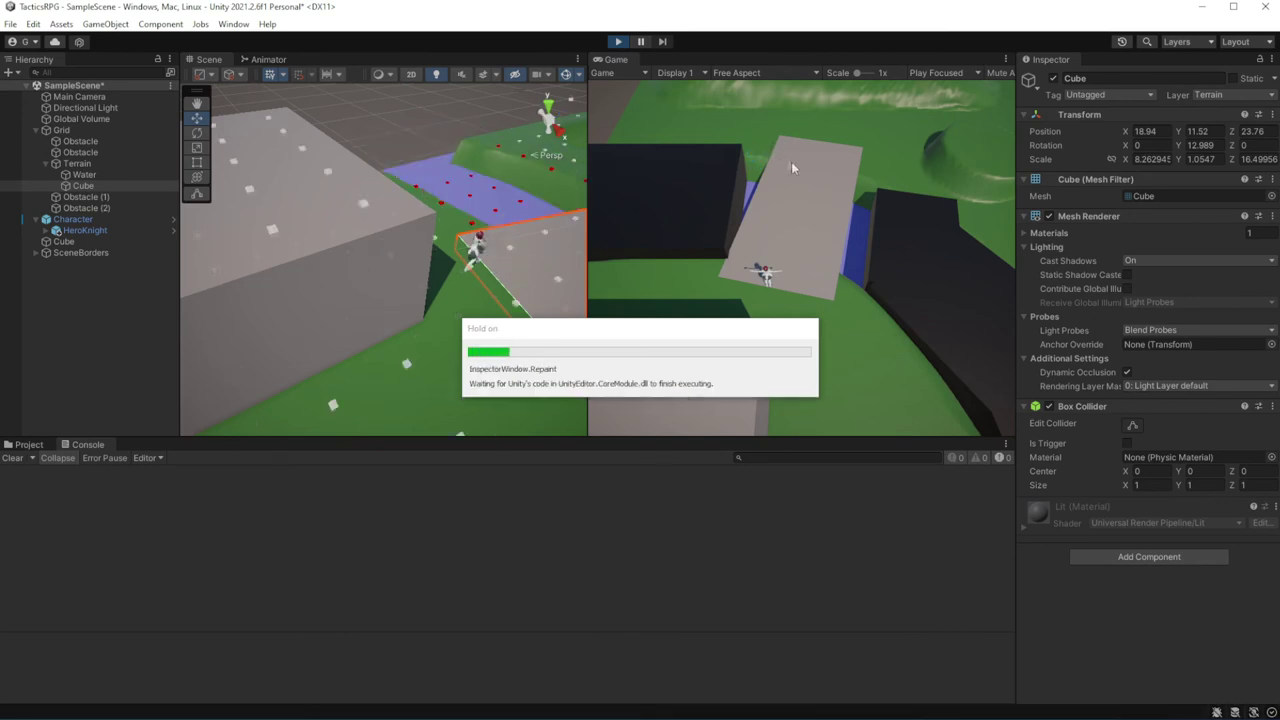
left_click(830, 143)
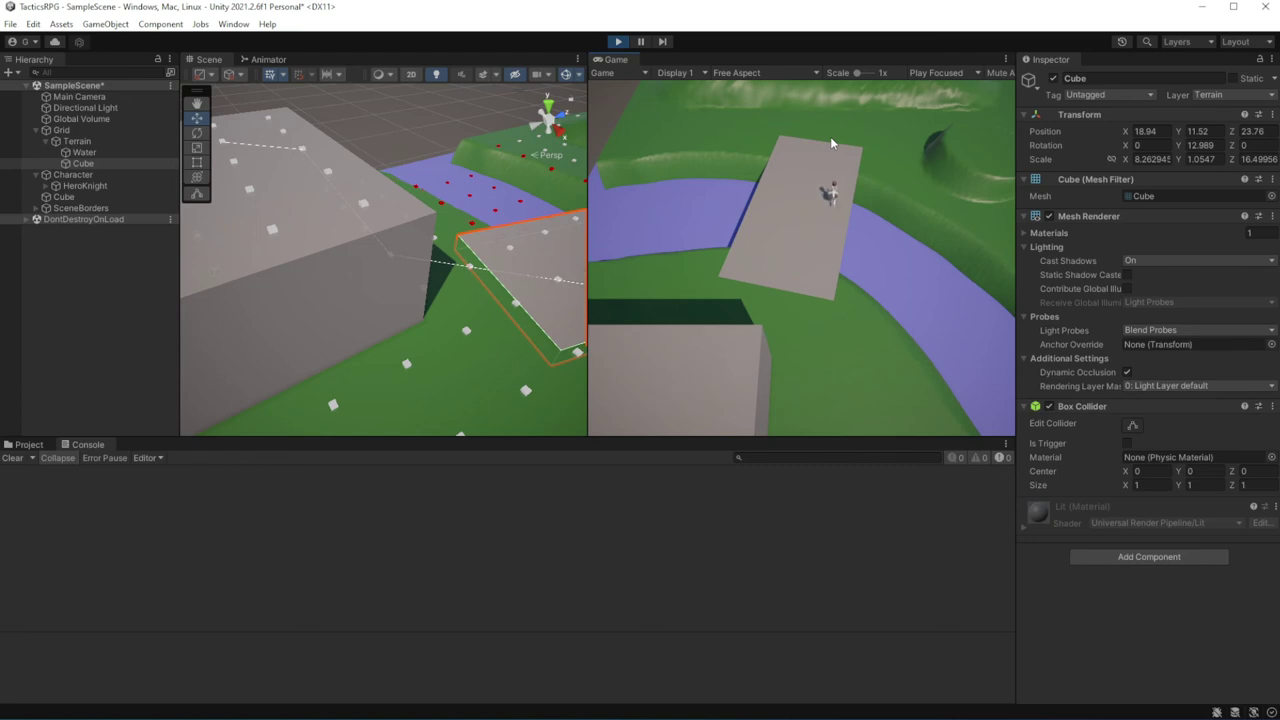
left_click(834, 379)
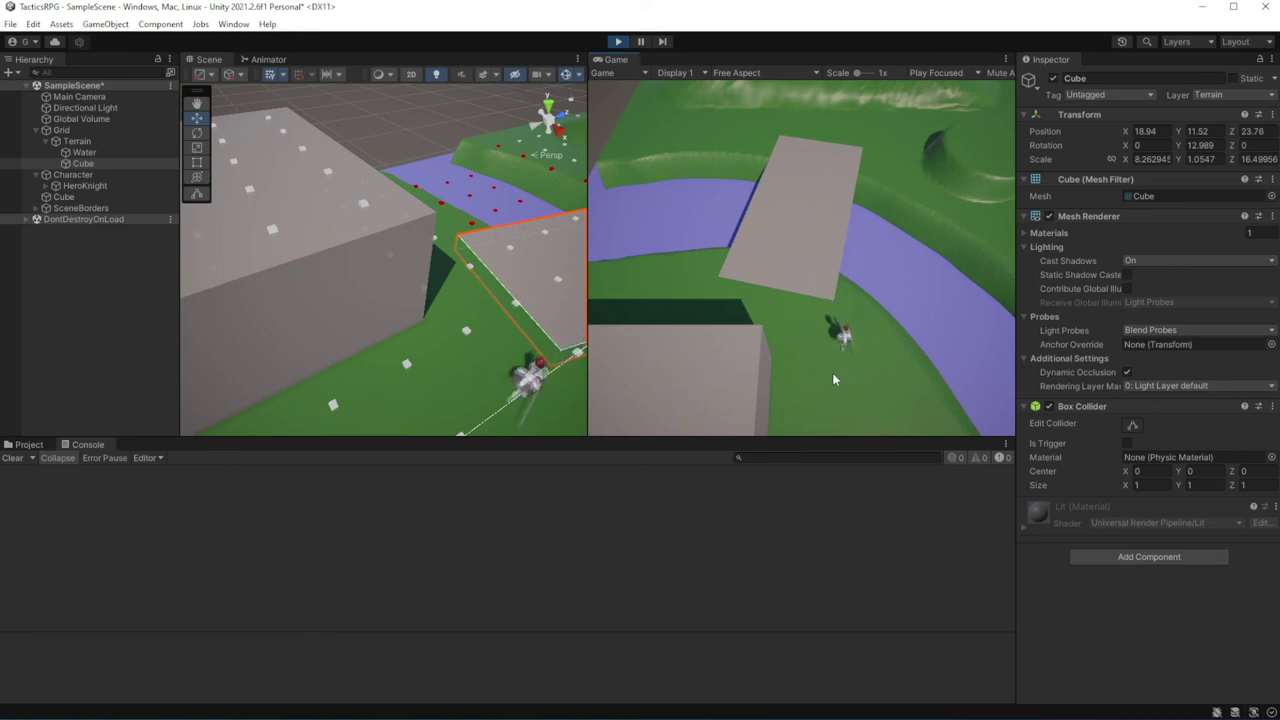
left_click(778, 267)
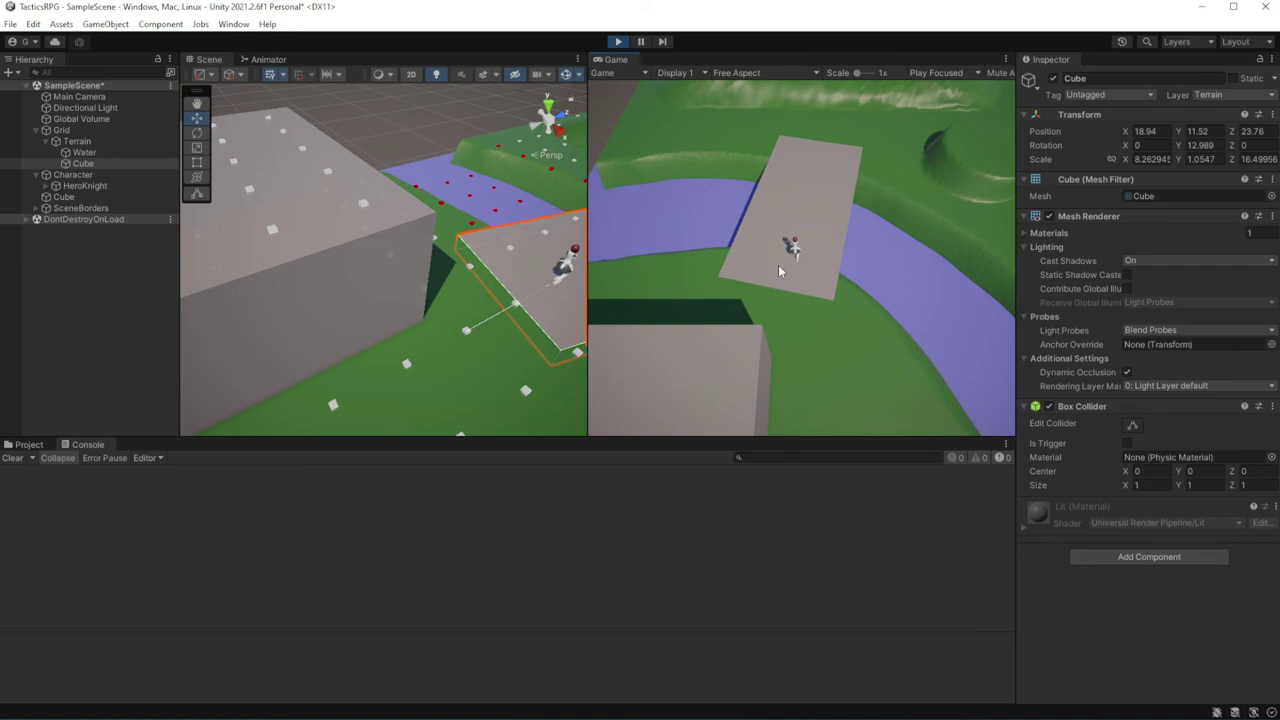
left_click(710, 303)
left_click(878, 398)
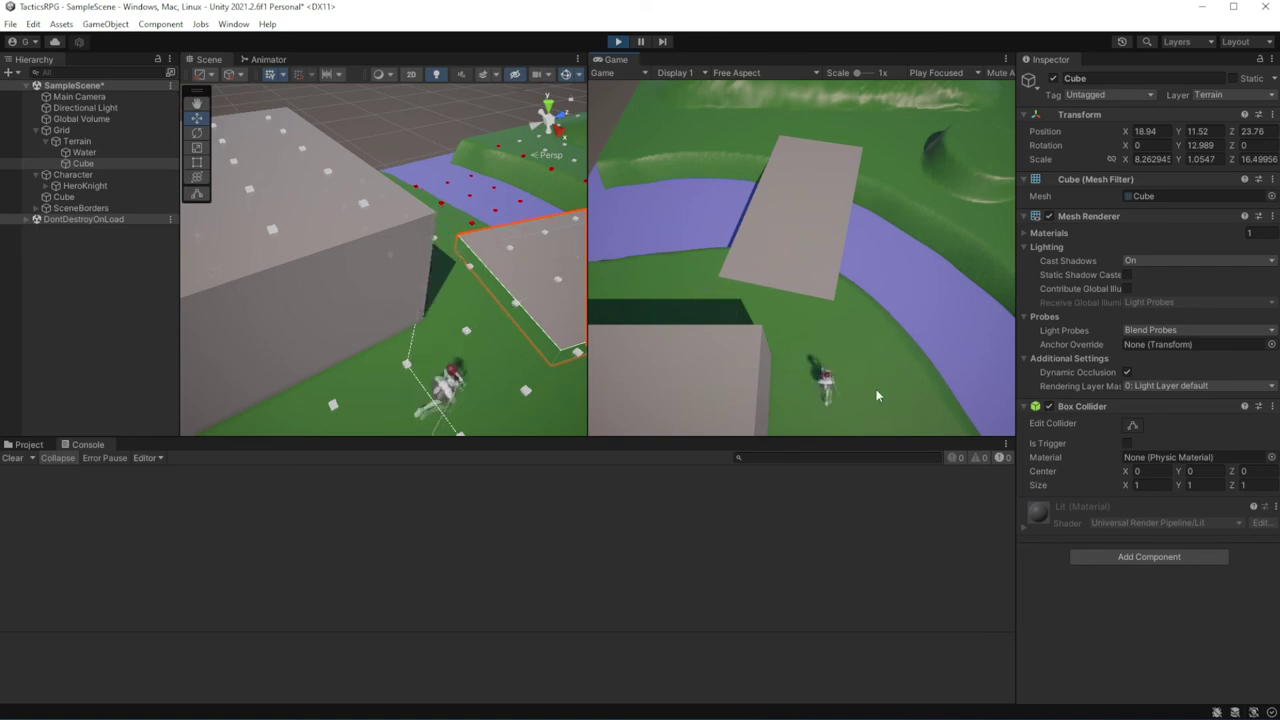
left_click(804, 209)
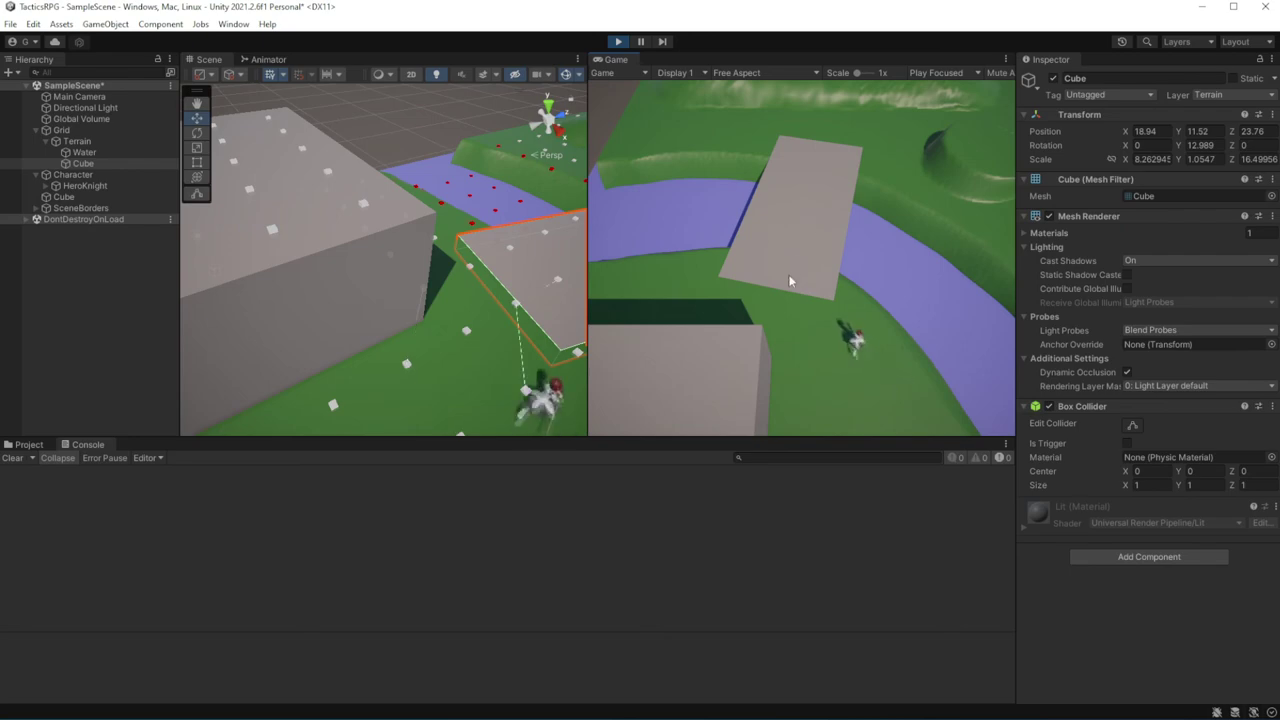
left_click(618, 41)
key("alt+Tab")
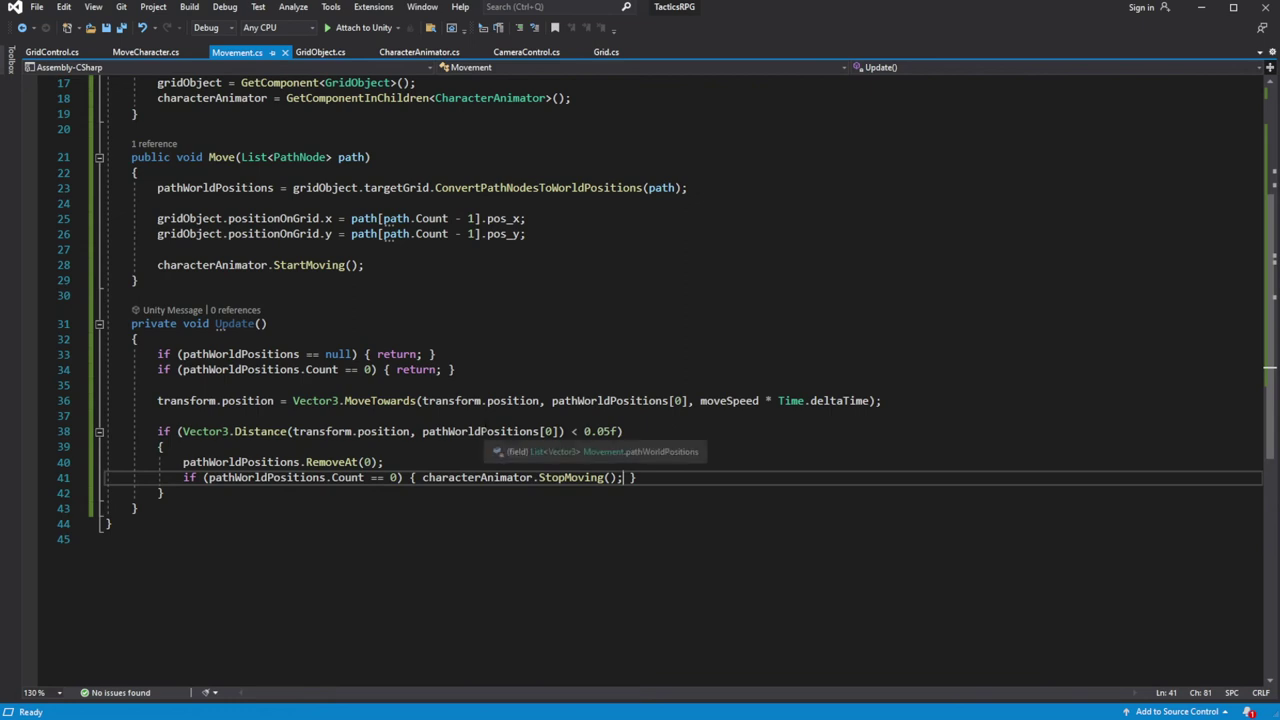
Save the script and add an else block after the StopMoving check
left_click(158, 400)
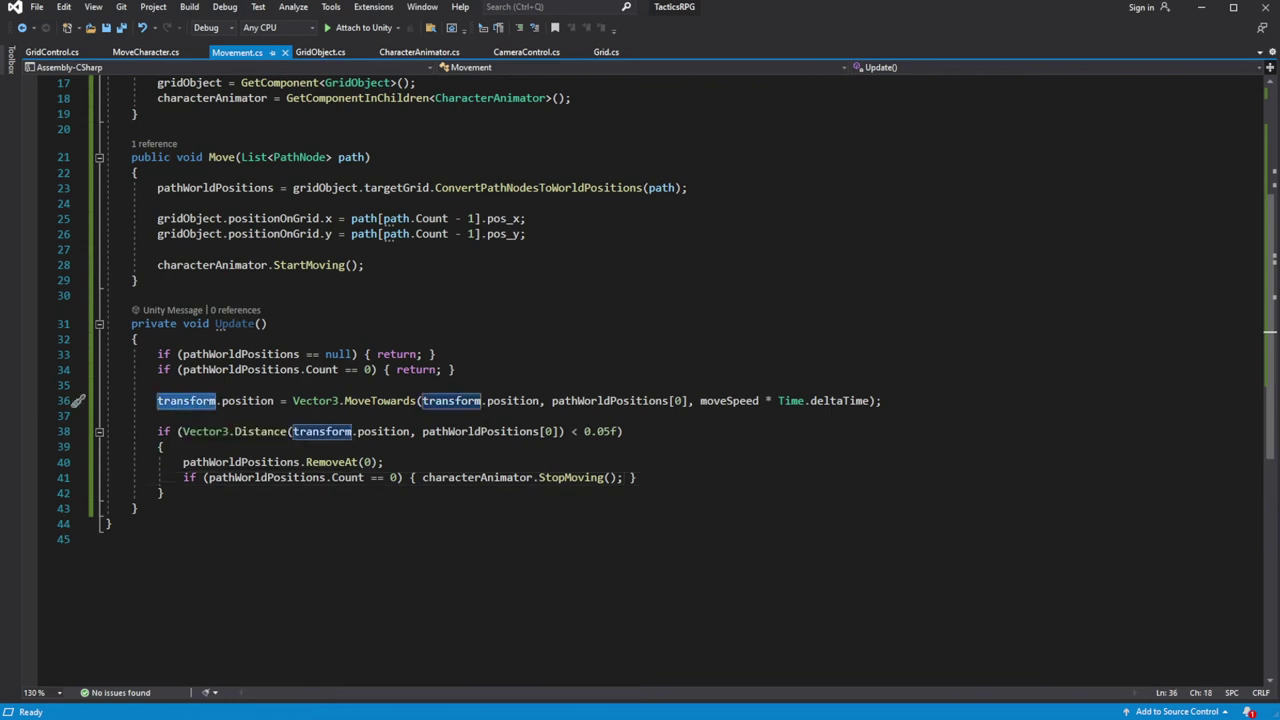
left_click(384, 462)
key("ctrl+s")
left_click(695, 477)
key("Return")
type("es")
key("BackSpace")
type("lse {")
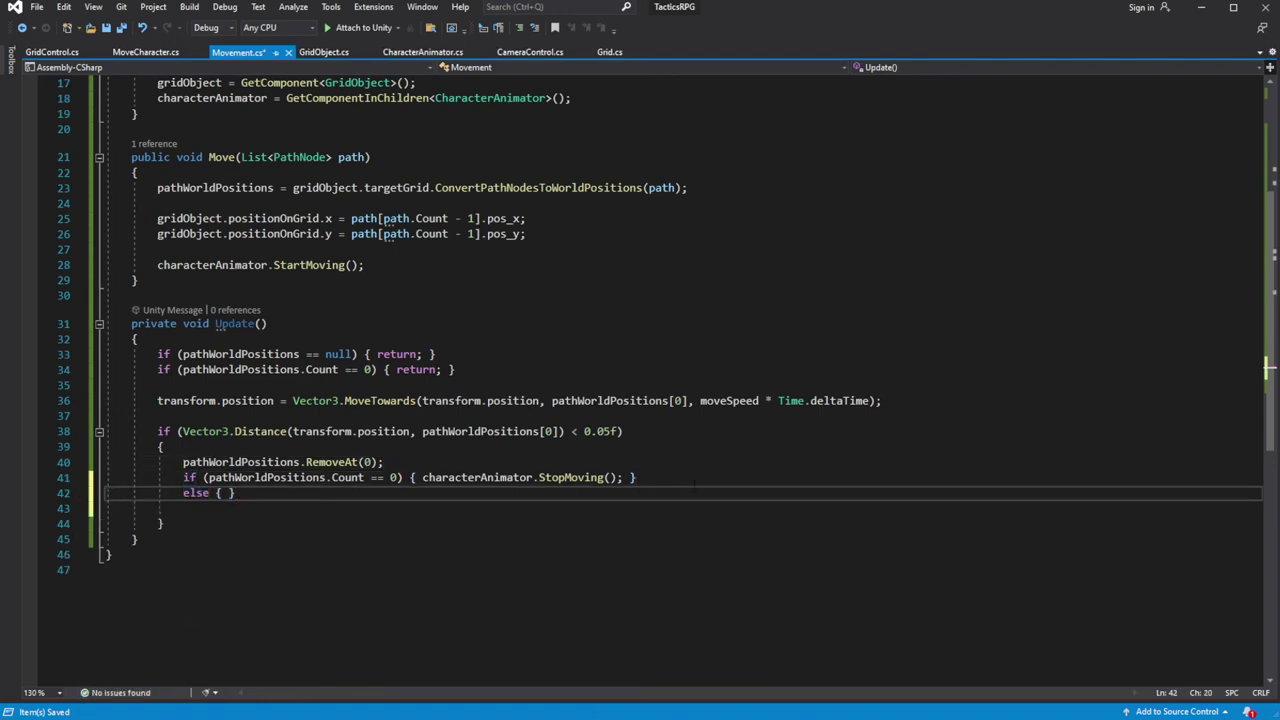
key("Return")
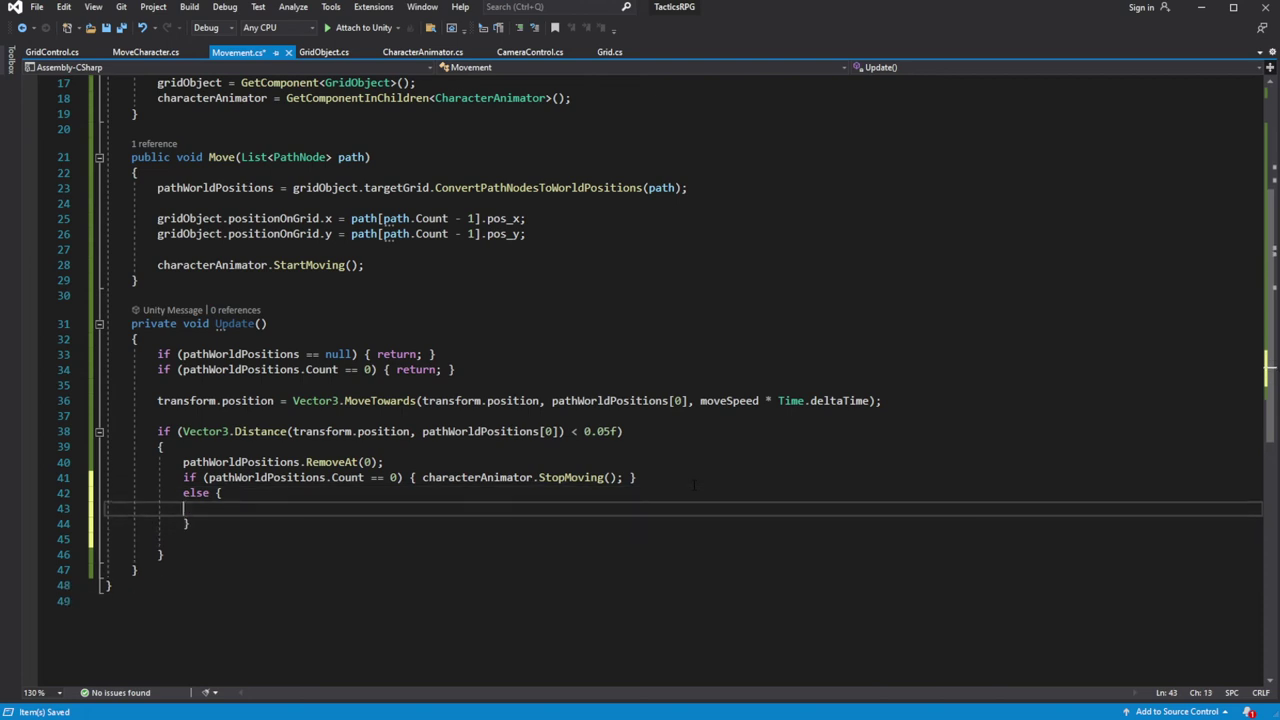
key("Down")
key("Down")
key("shift+Home")
key("BackSpace")
key("BackSpace")
key("Up")
In the else block, add Vector3 direction = (pathWorldPositions[0] - transform.position).normalized;
type("Vect")
key("Tab")
type("dir")
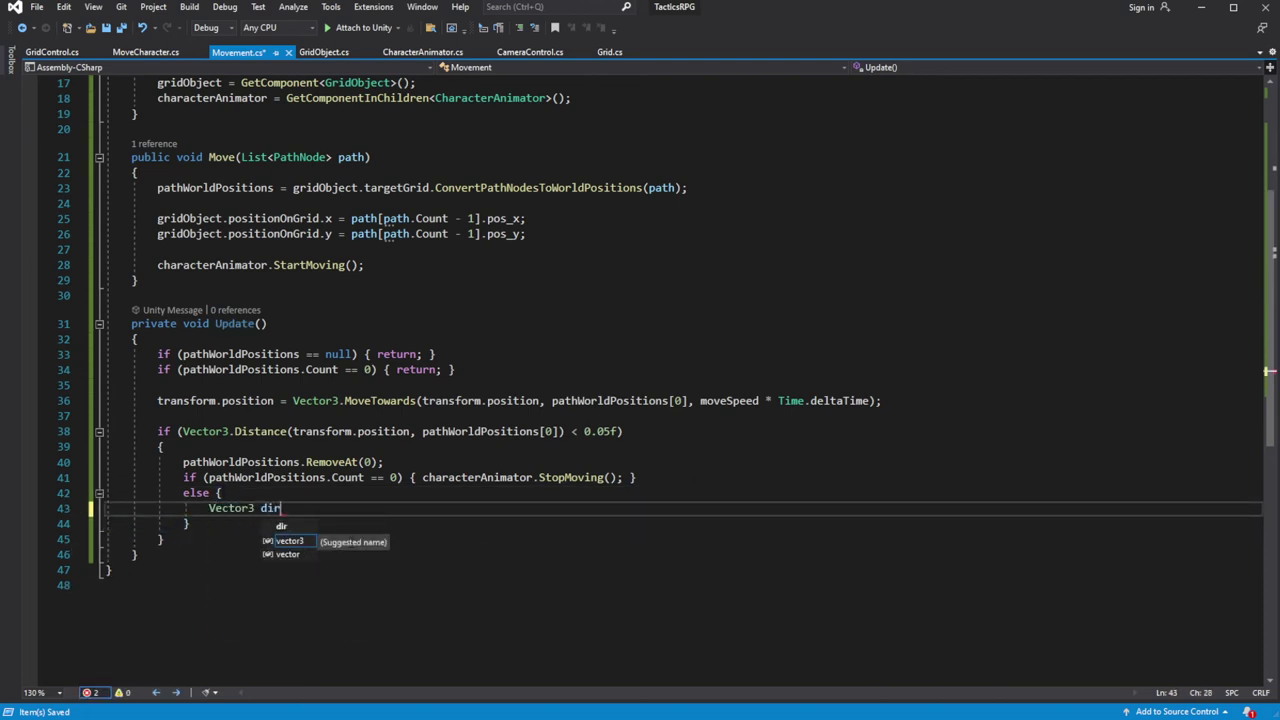
type("ection = ")
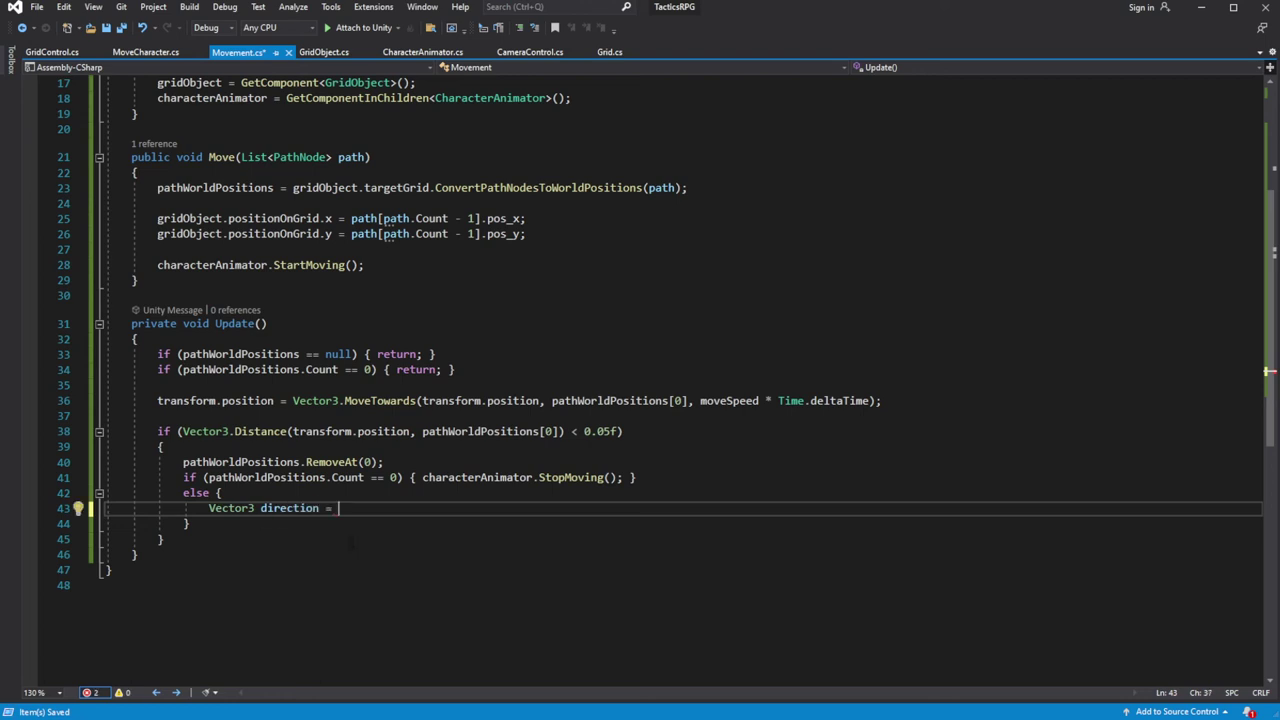
type("(")
type("path")
key("Tab")
type("[0]")
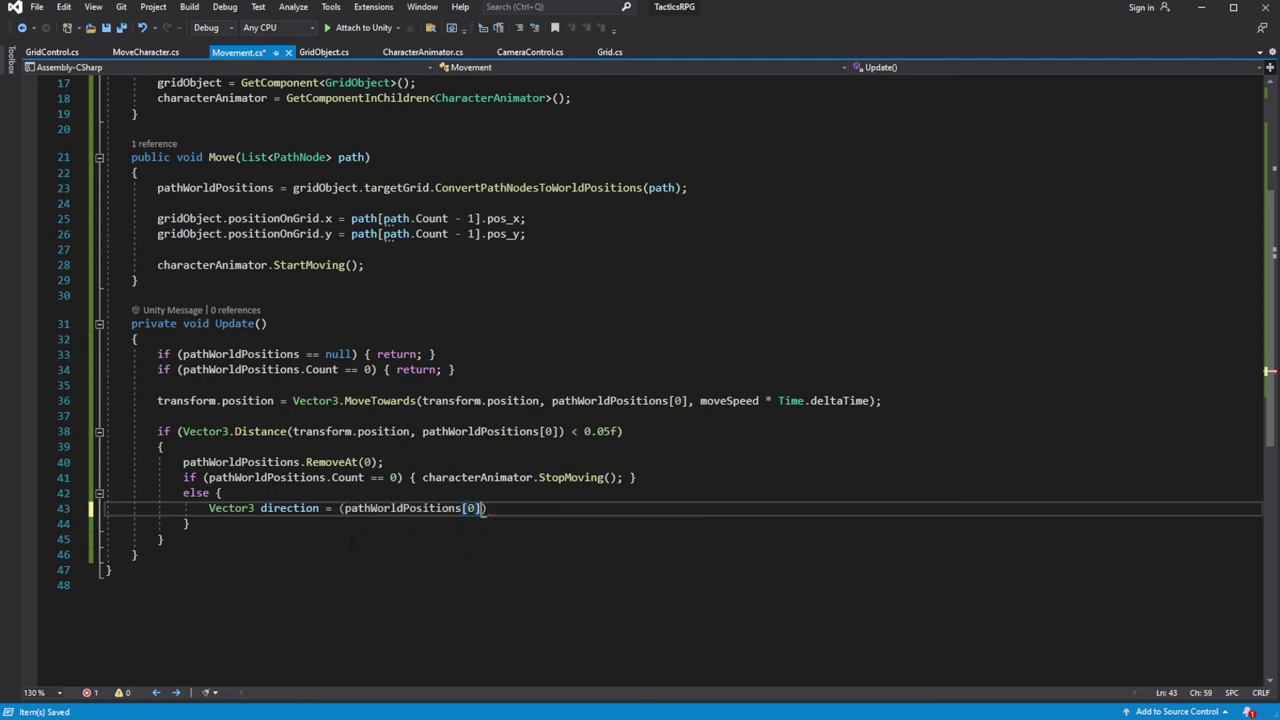
type(" - ")
type("transform.position")
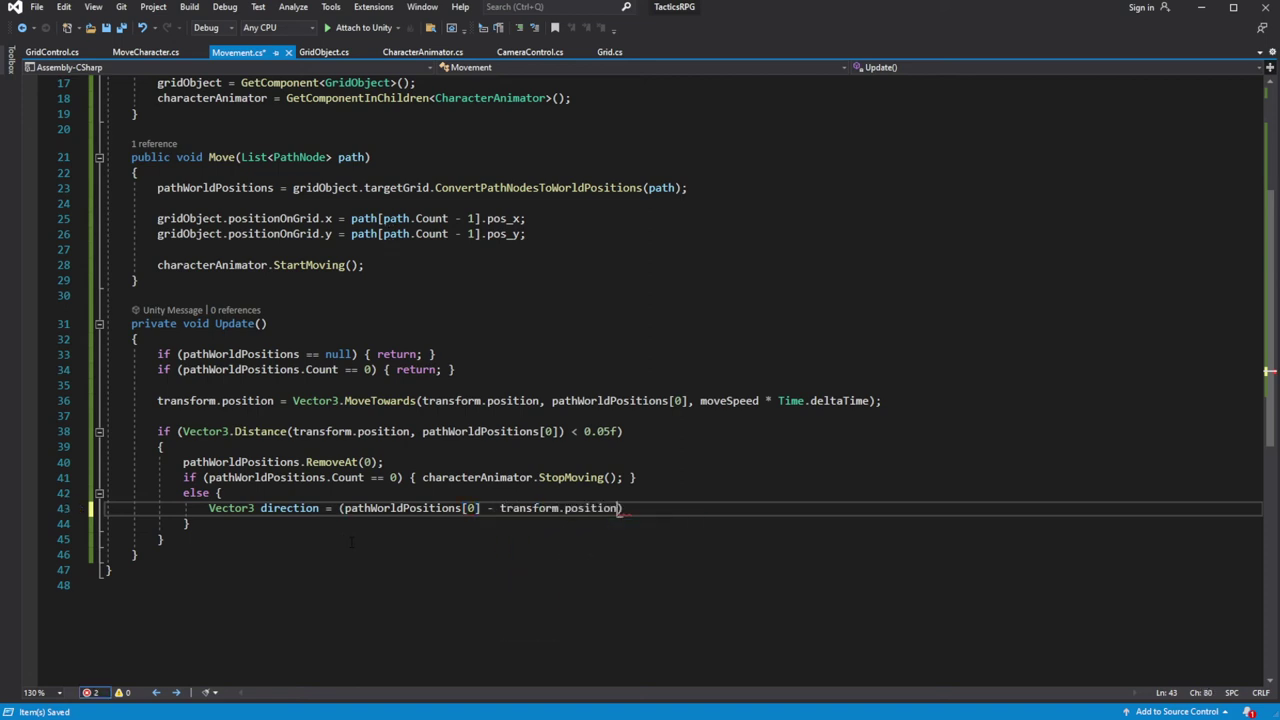
type(").normalized;")
key("Return")
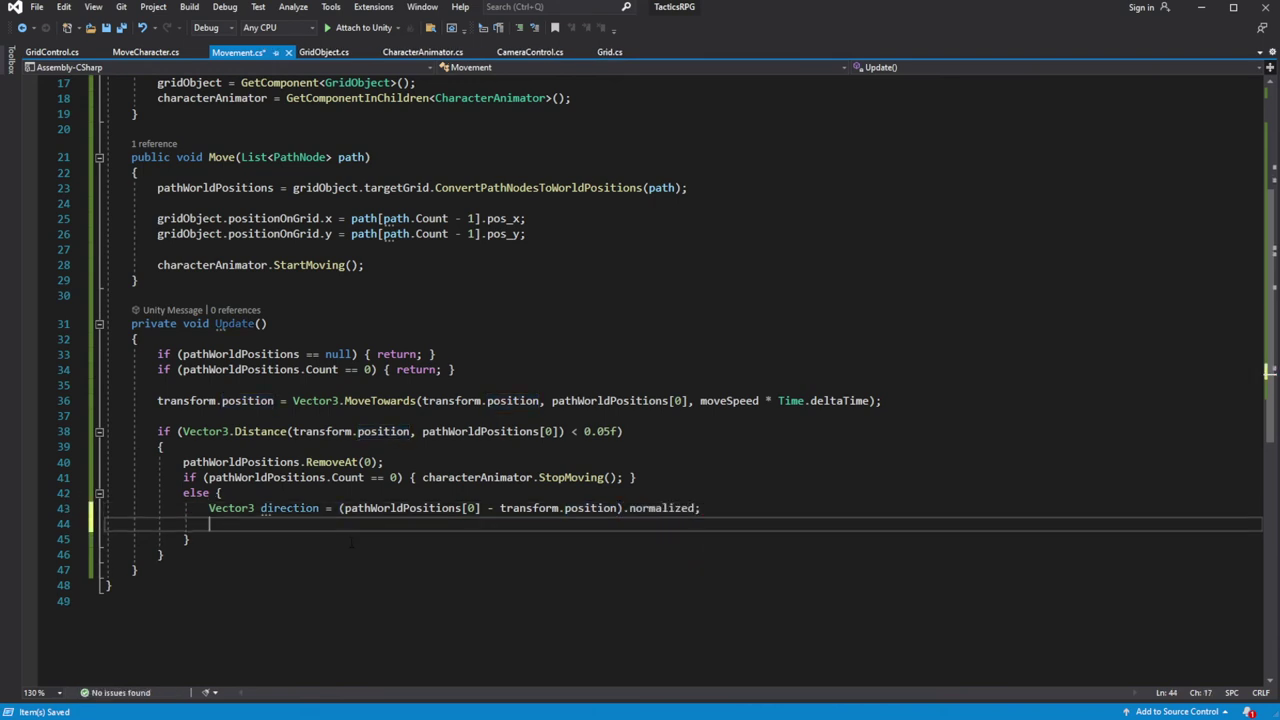
Add transform.rotation = Quaternion.LookRotation(direction); on line 44
type("transform")
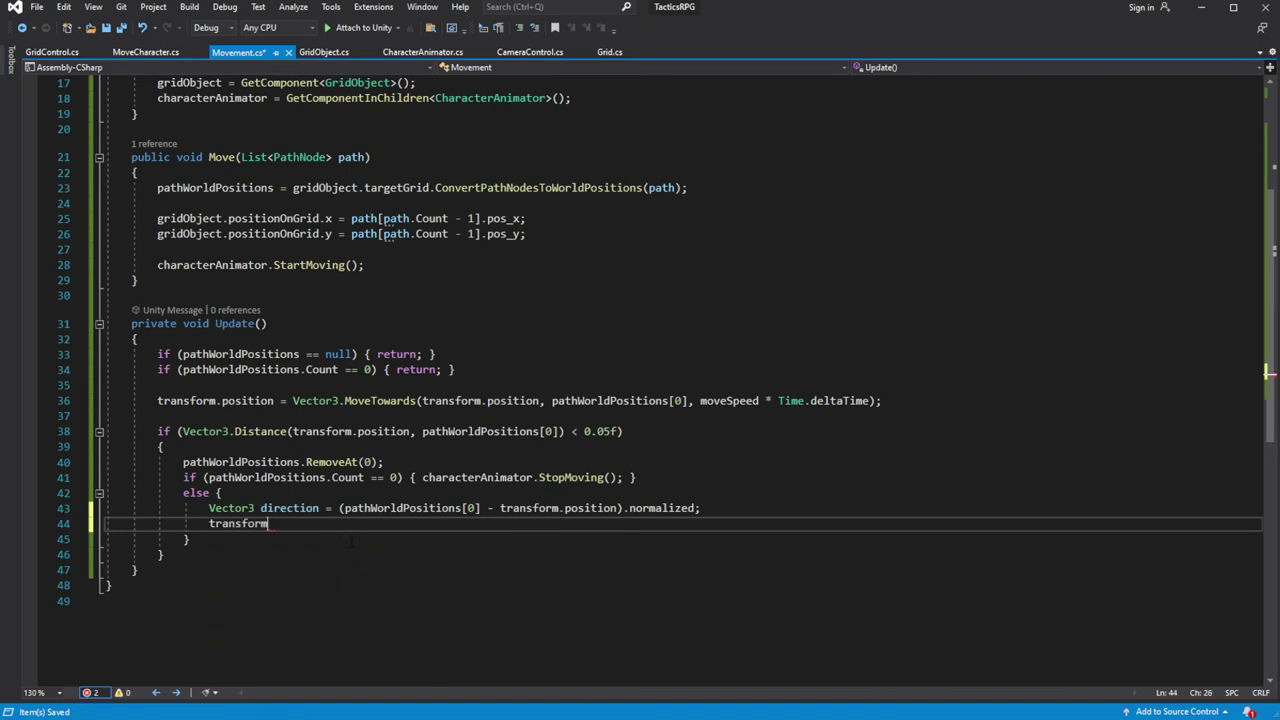
type(".r")
type("oo")
type("tra")
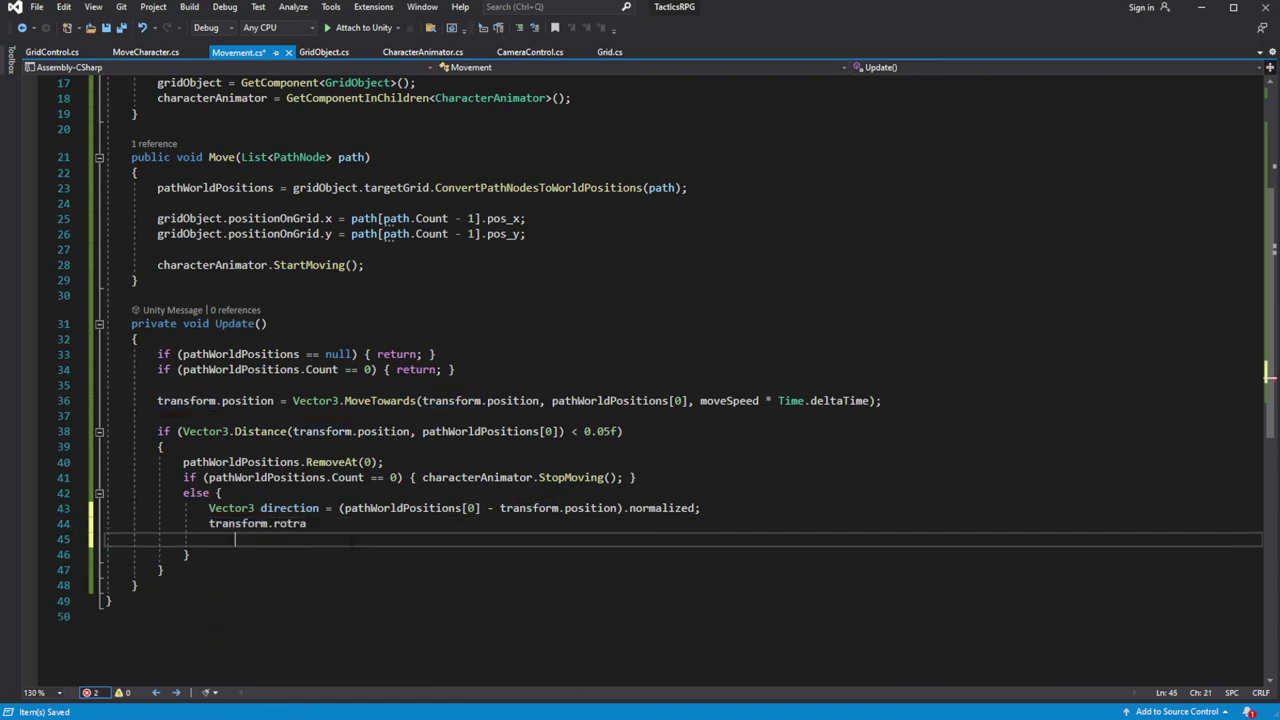
key("BackSpace")
type("rotra")
key("Tab")
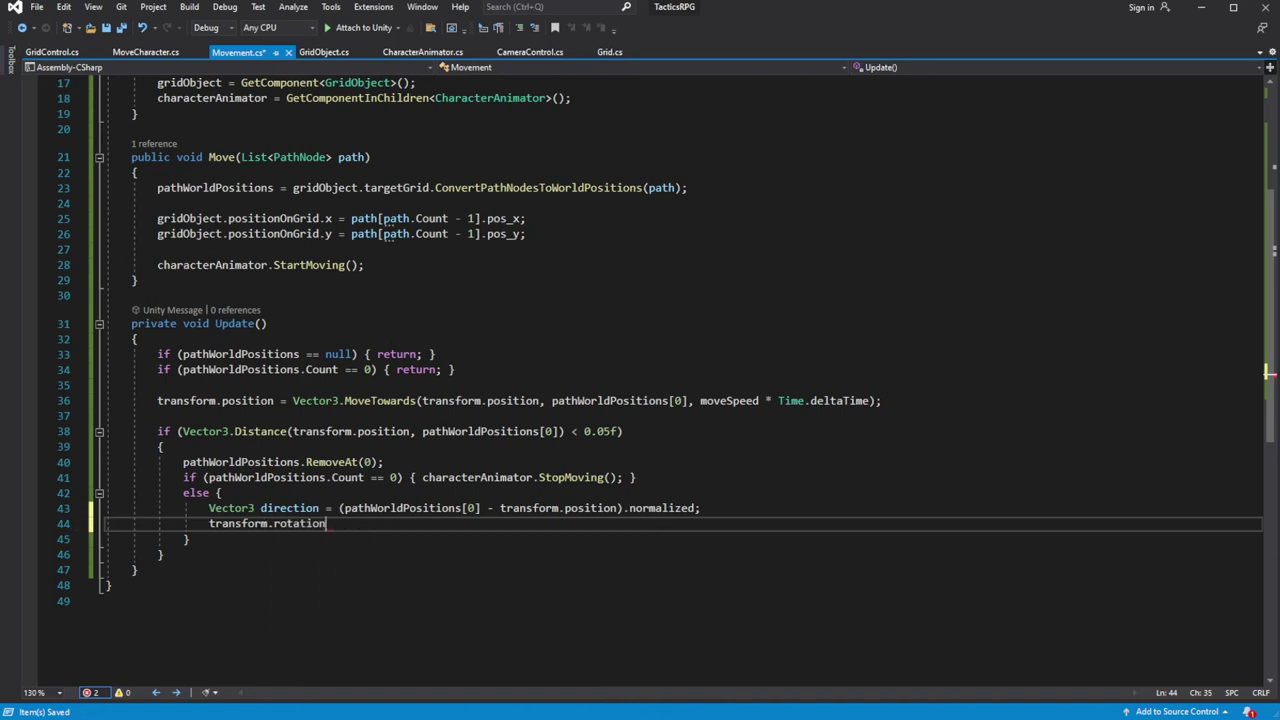
type("(")
key("BackSpace")
type("= ")
type("Quate")
key("Tab")
type(".Look")
key("Tab")
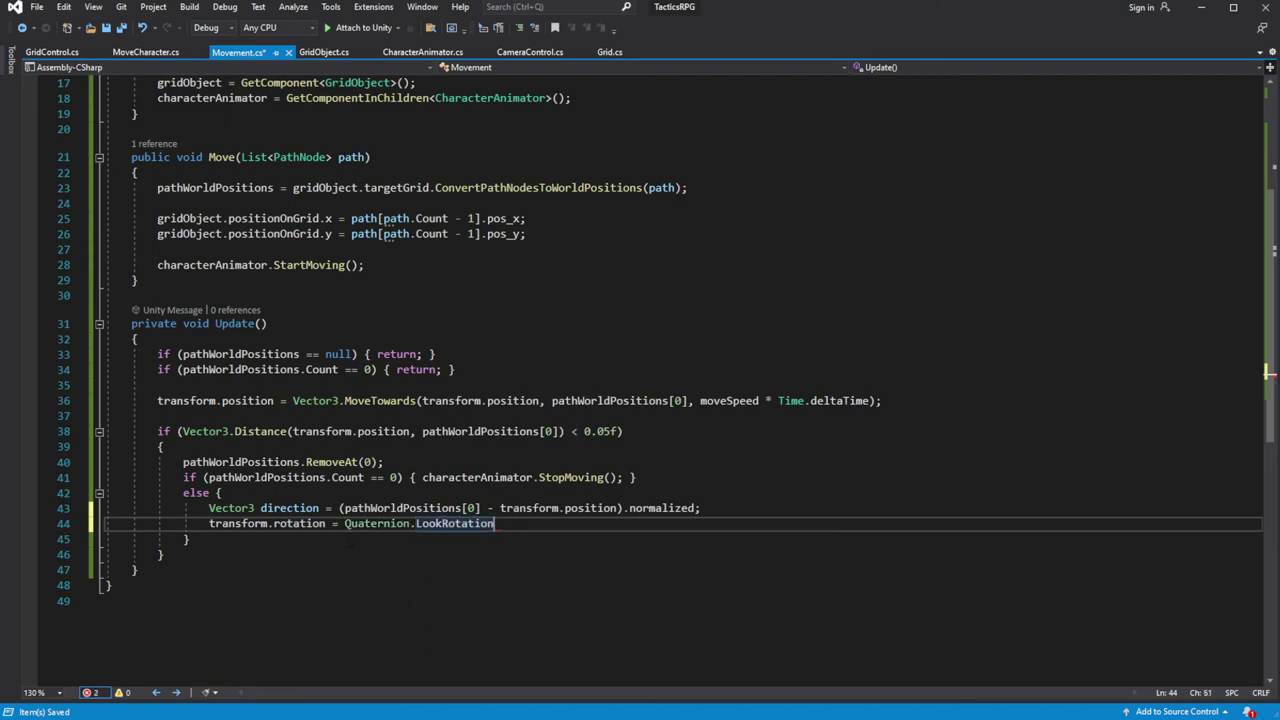
type("(")
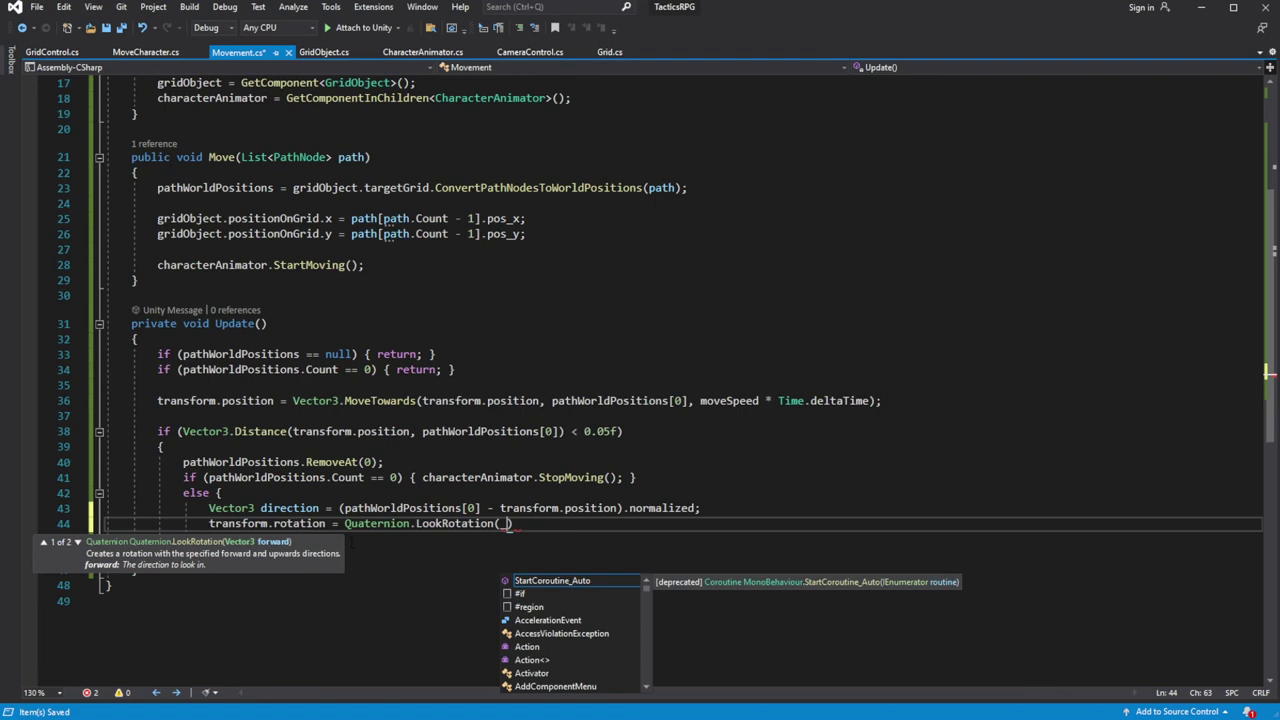
key("BackSpace")
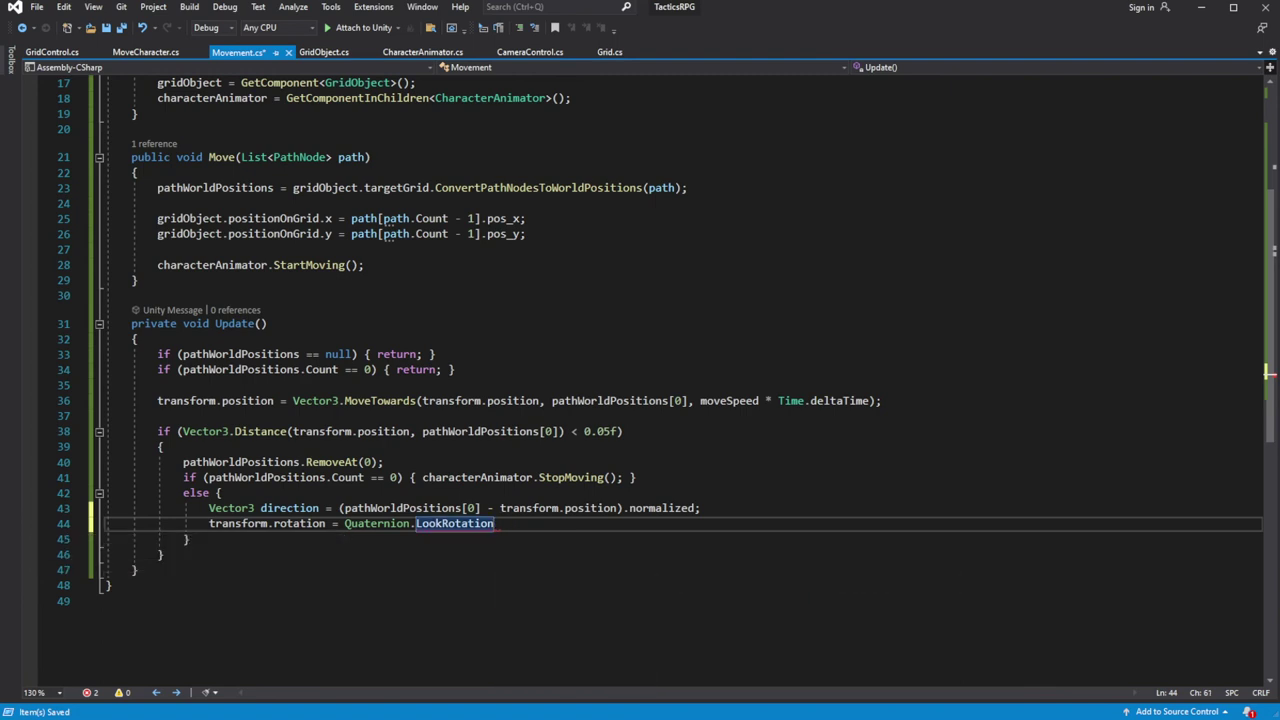
key("ctrl+BackSpace")
key("ctrl+BackSpace")
key("ctrl+BackSpace")
type(".rotation = ")
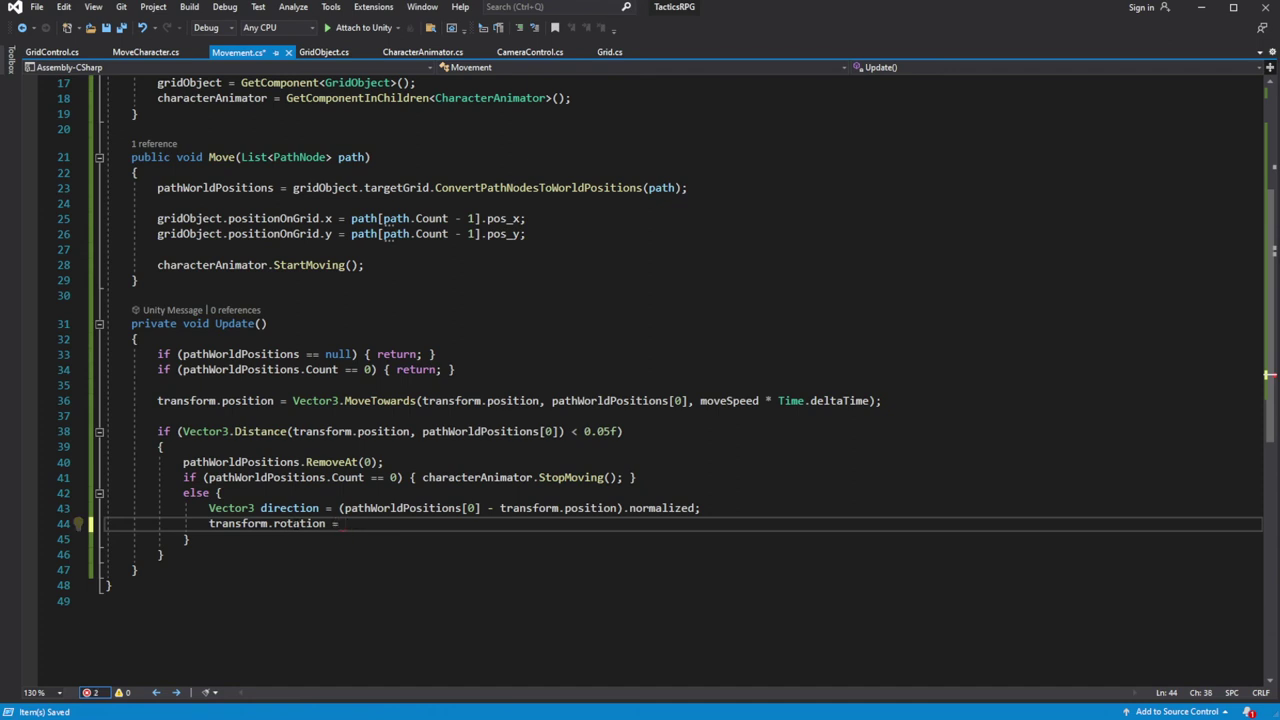
type("Quaternion.Look")
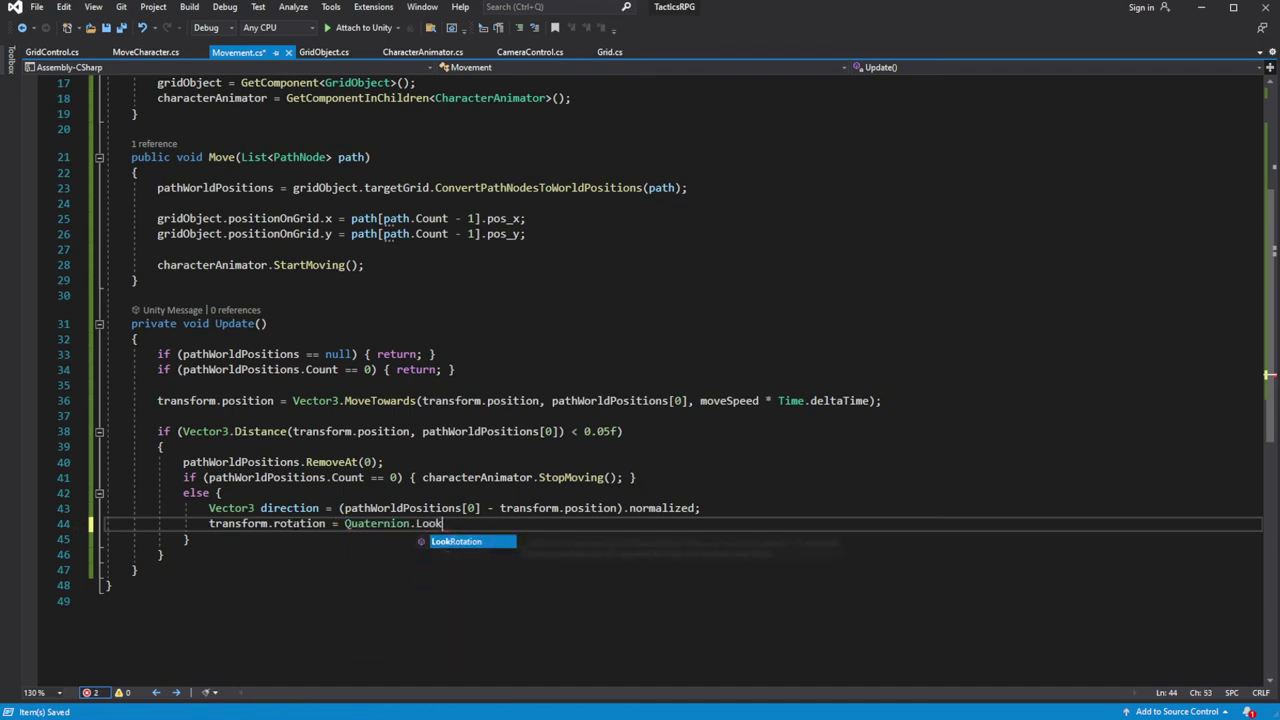
key("Tab")
type("(dir")
key("Tab")
type(");")
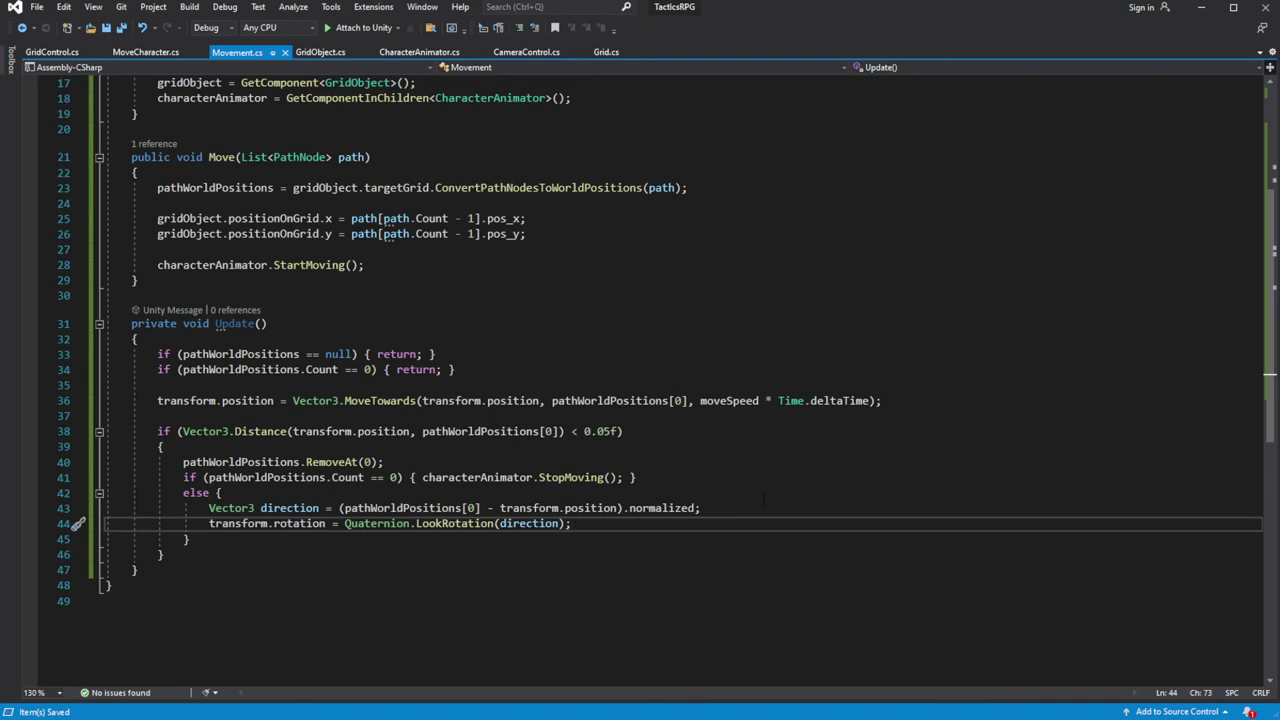
left_click(1201, 8)
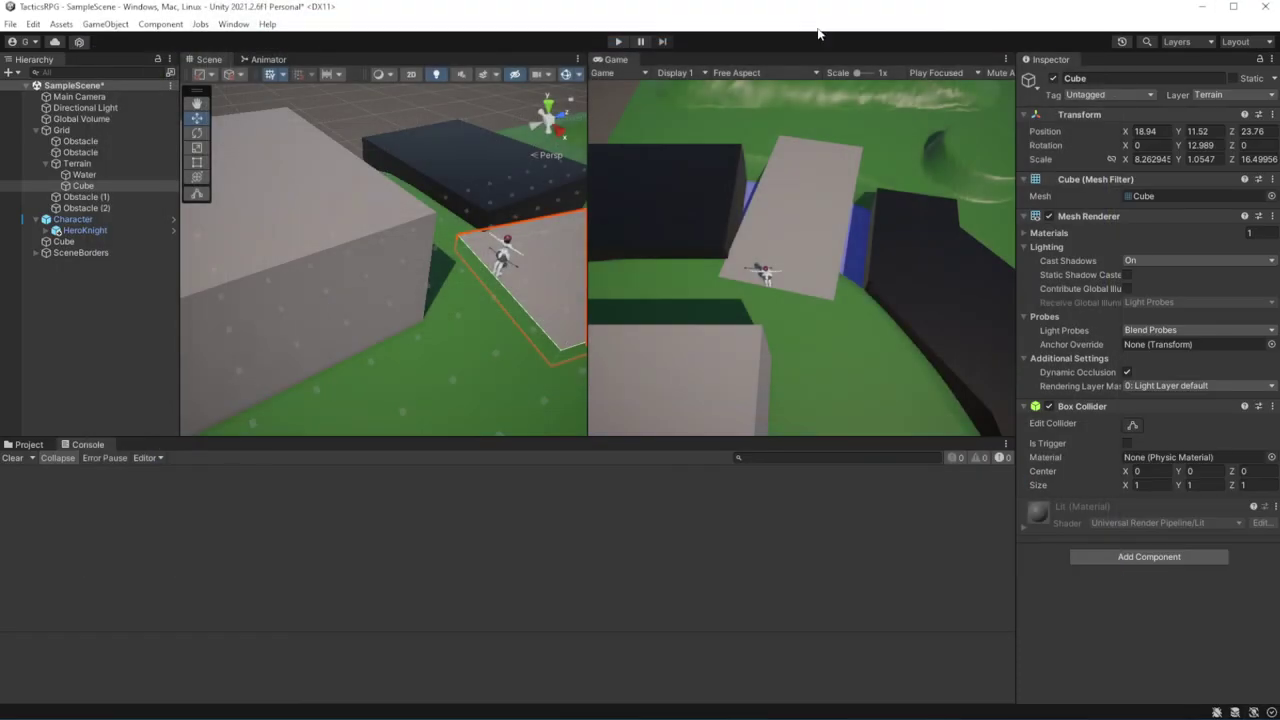
Play the scene and send the character walking across the raised grey platform
left_click(626, 41)
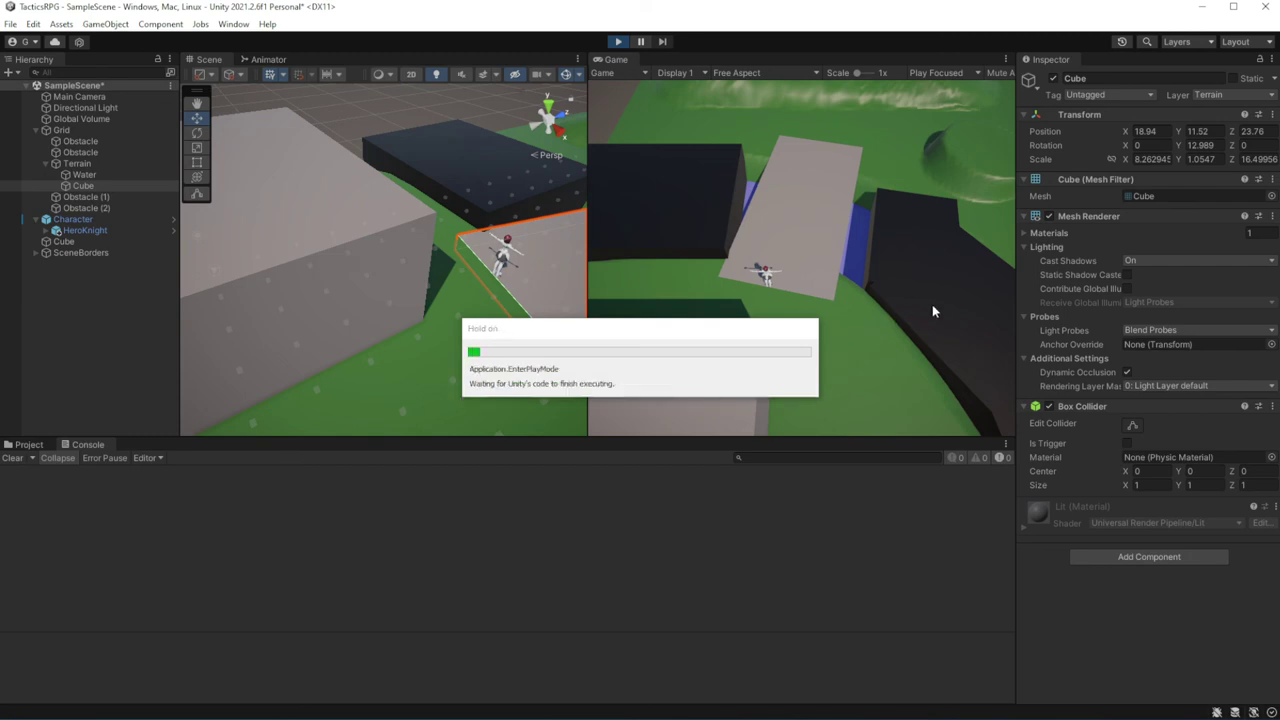
left_click(884, 132)
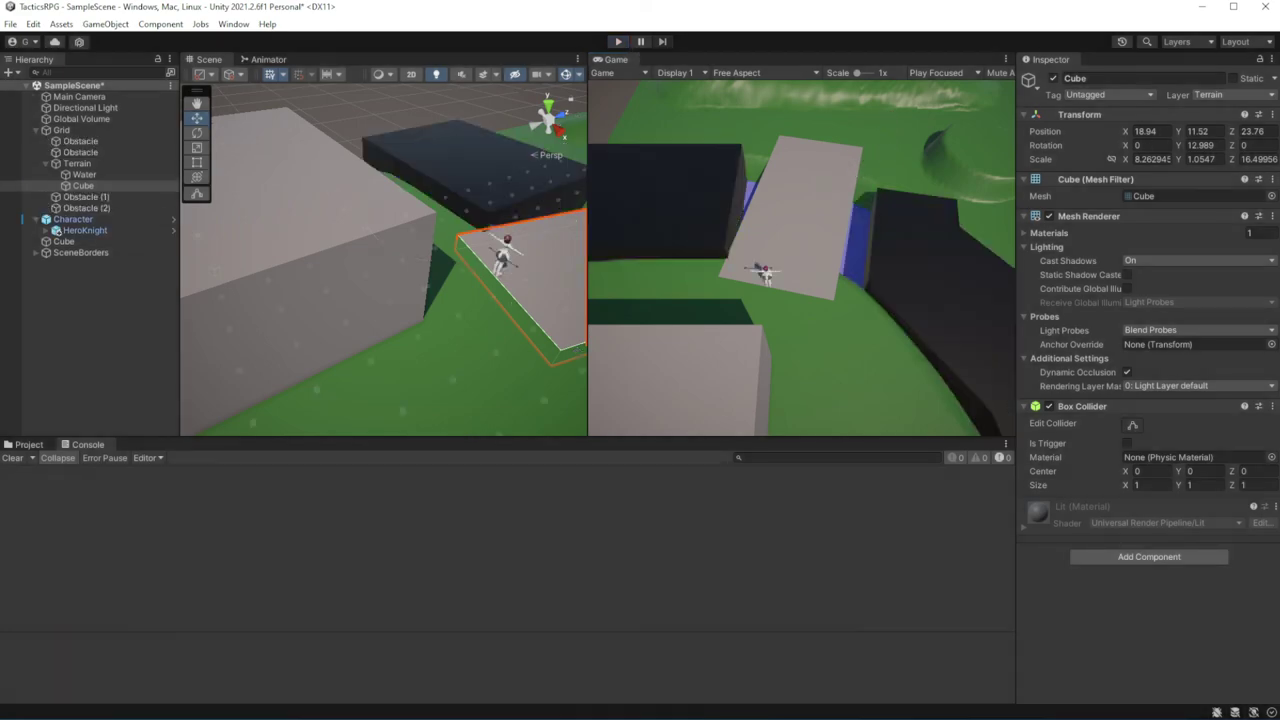
Copy the direction and rotation lines from Update into Move
key("alt+Tab")
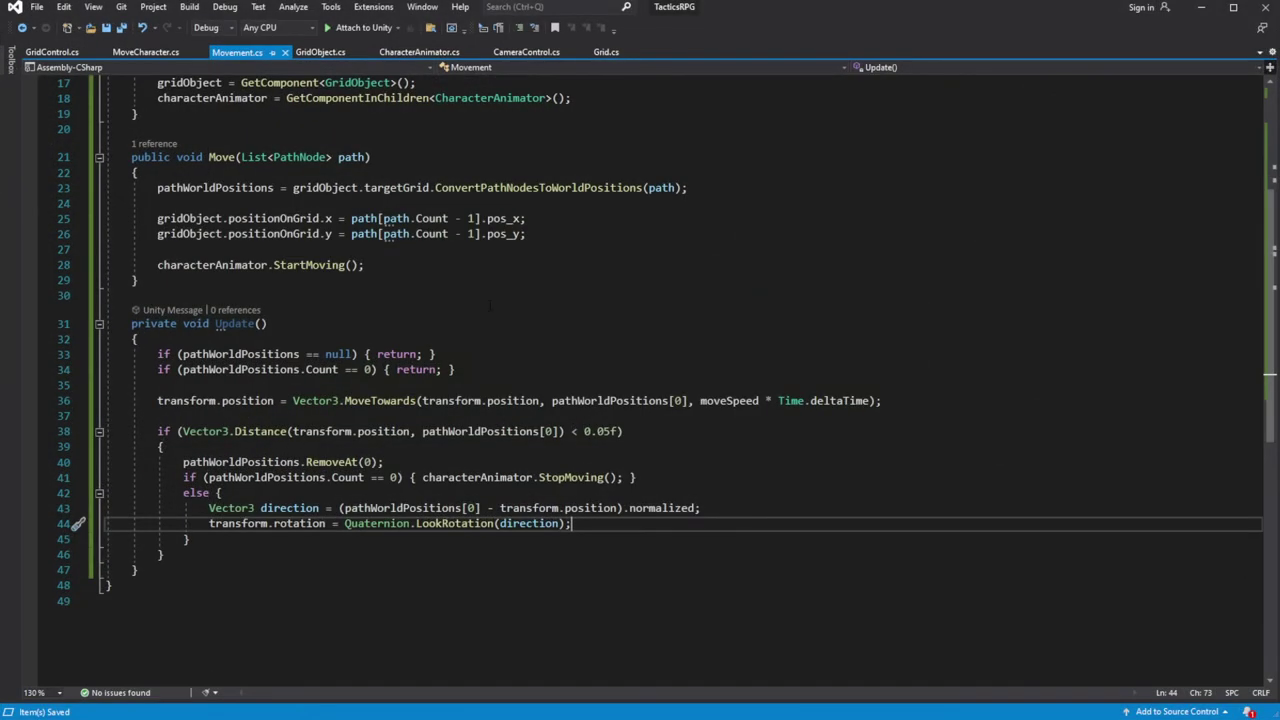
key("shift+Up")
key("shift+Home")
key("ctrl+c")
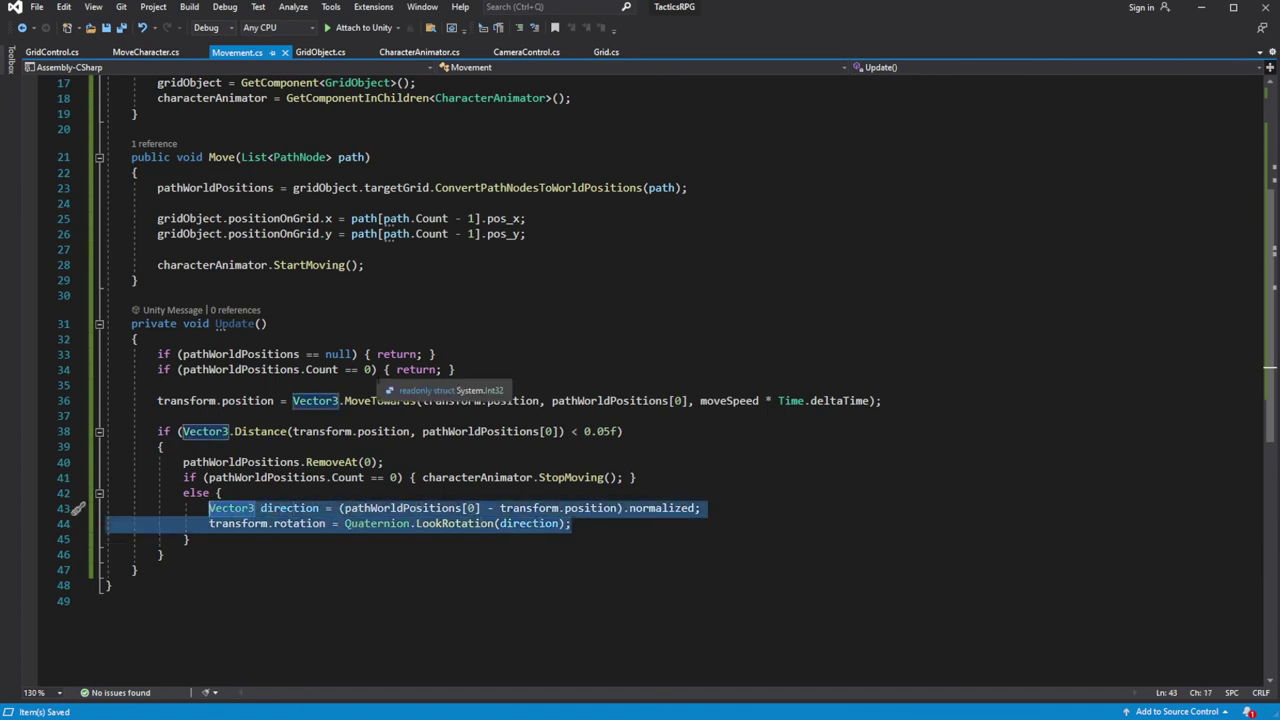
scroll(640, 380, "up", 2)
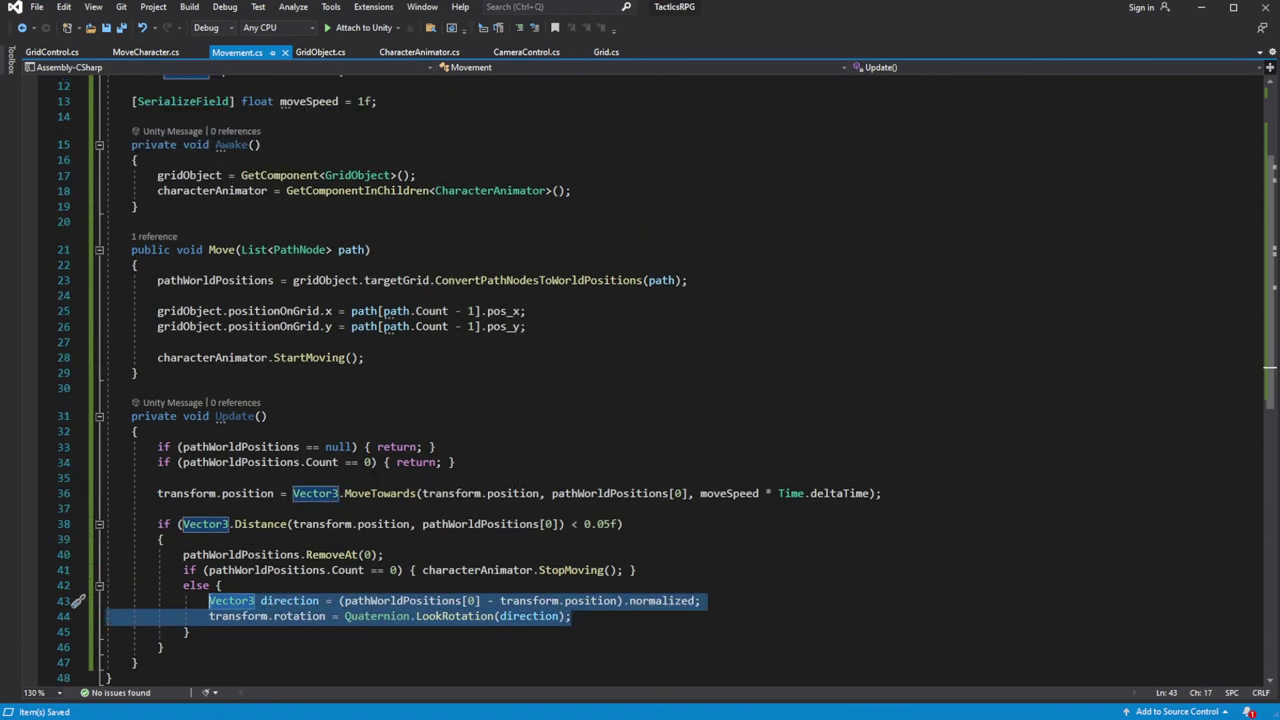
scroll(459, 354, "down", 2)
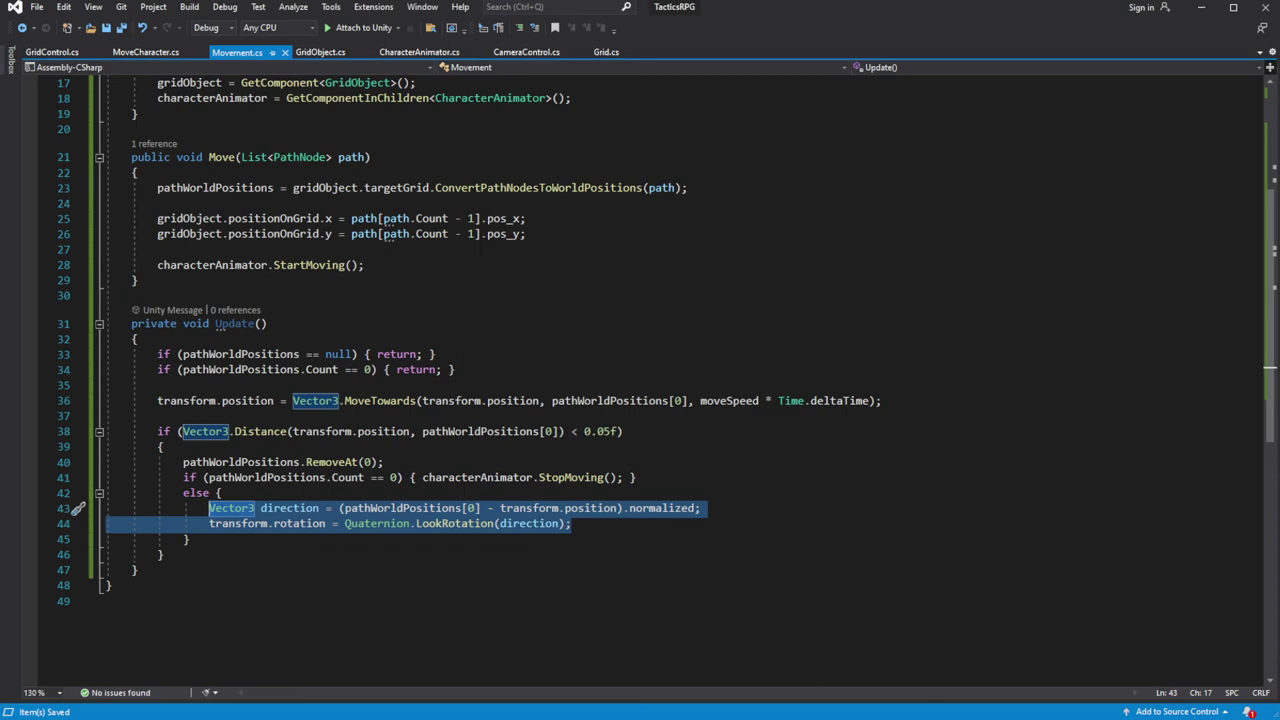
left_click(393, 249)
key("Return")
key("Return")
key("Up")
key("ctrl+v")
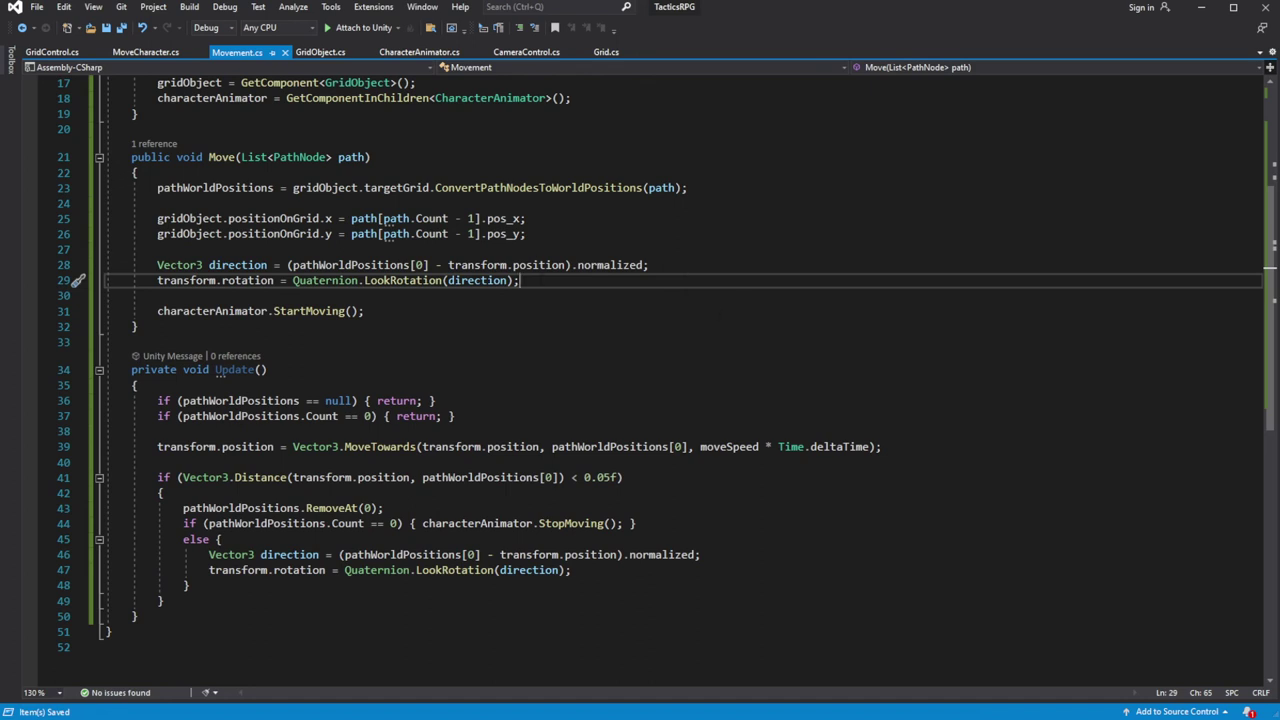
Extract the pasted lines in Move into a new method named RotateCharacter
key("shift+Up")
key("shift+Home")
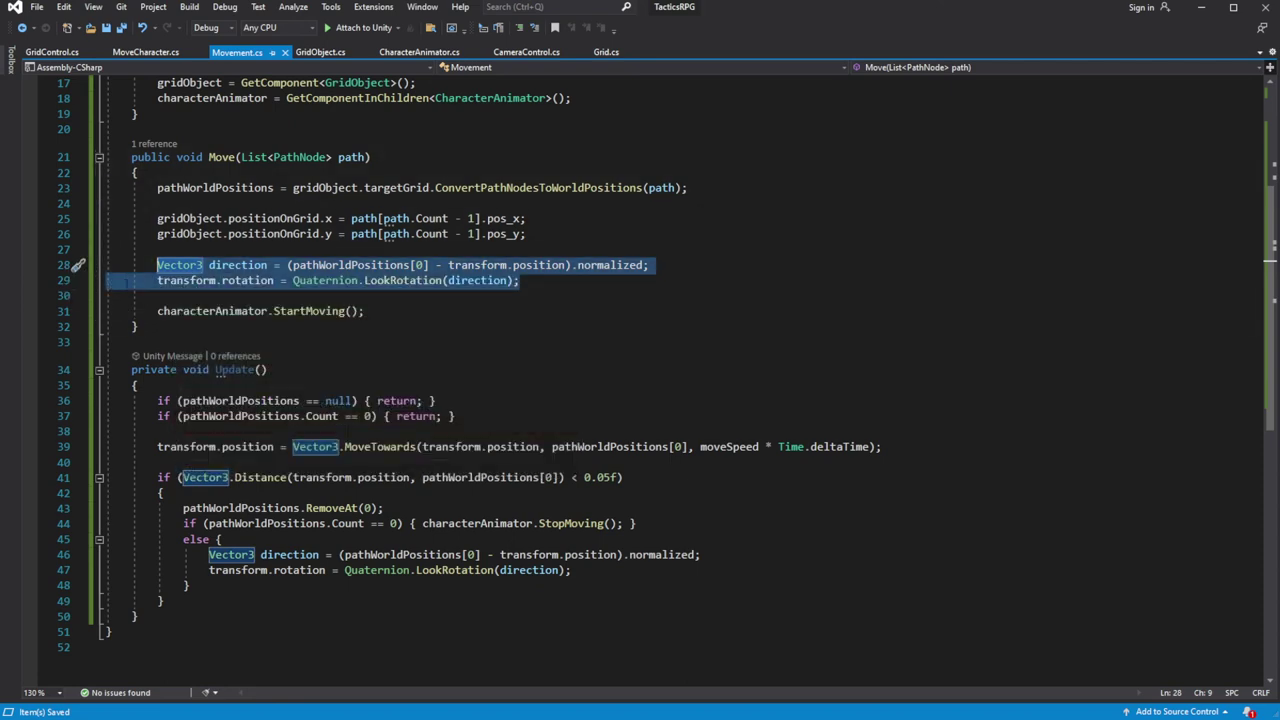
key("ctrl+r")
key("ctrl+m")
type("RotateChar(")
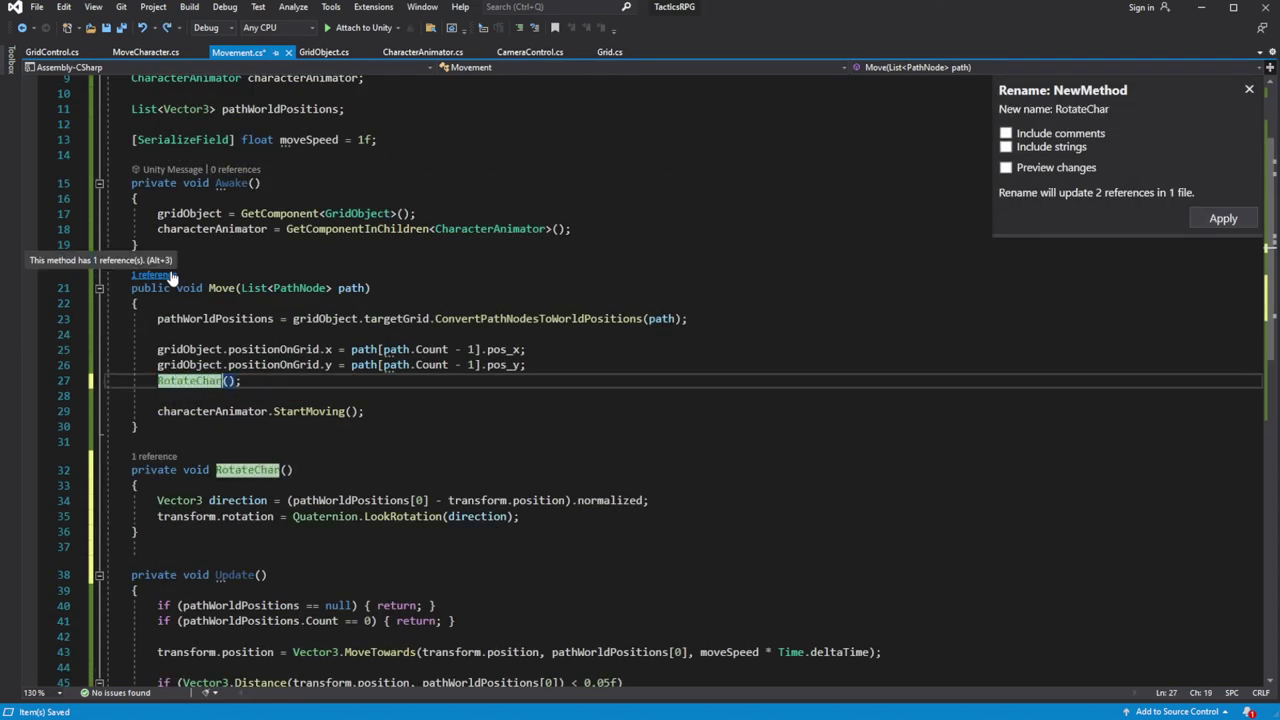
type("acter")
key("Return")
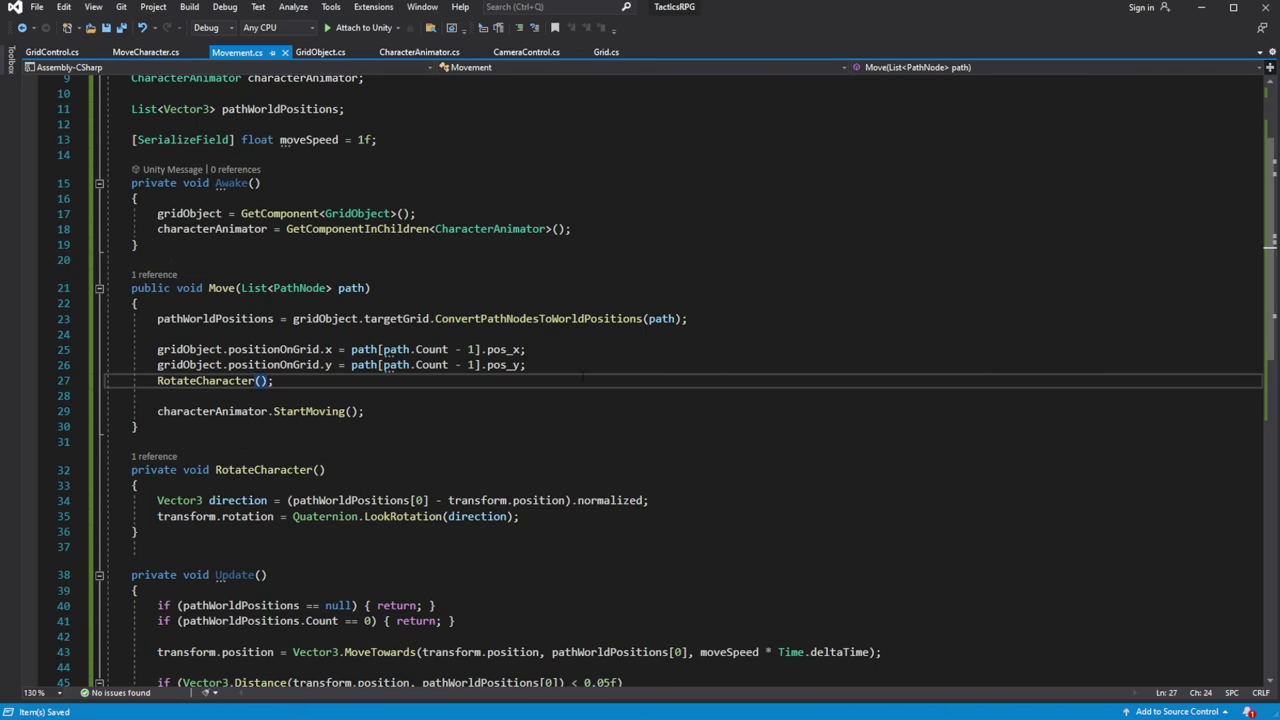
Replace the duplicate facing code in Update's else branch with a RotateCharacter() call
key("ctrl+Return")
scroll(613, 419, "down", 4)
left_click_drag(273, 211, 151, 211)
key("ctrl+c")
left_click_drag(571, 605, 197, 590)
key("ctrl+v")
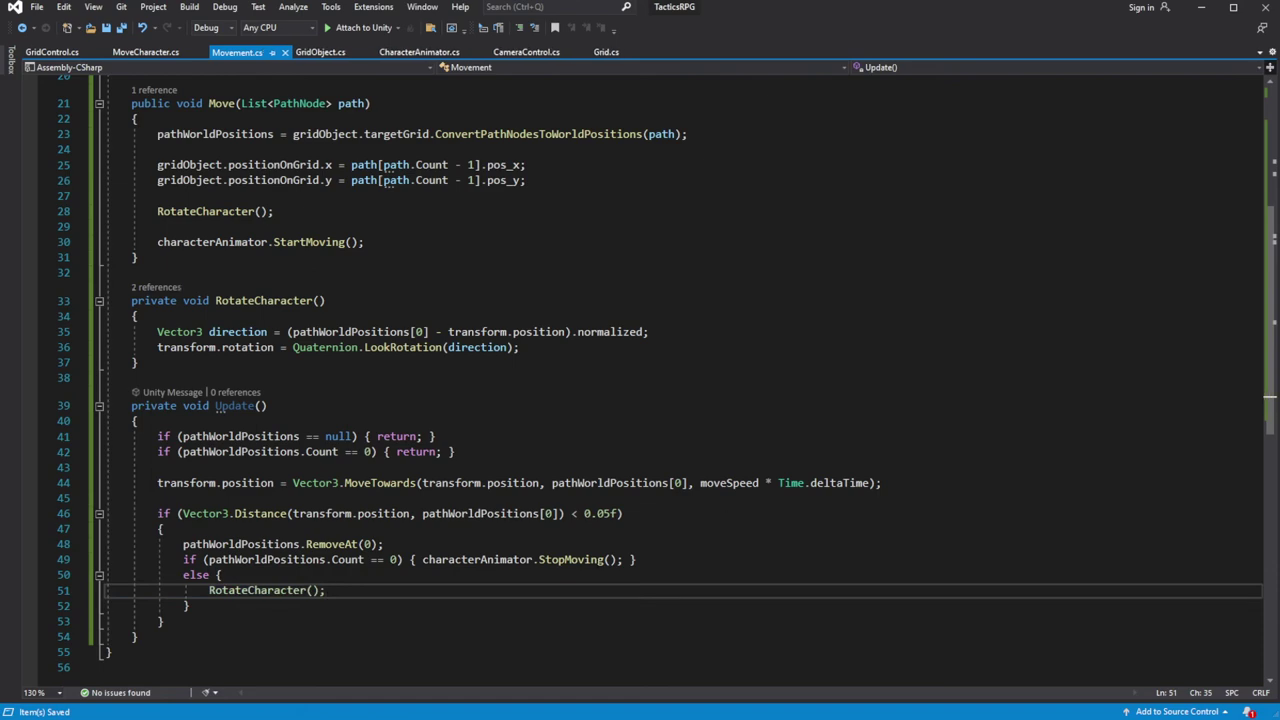
left_click(1201, 8)
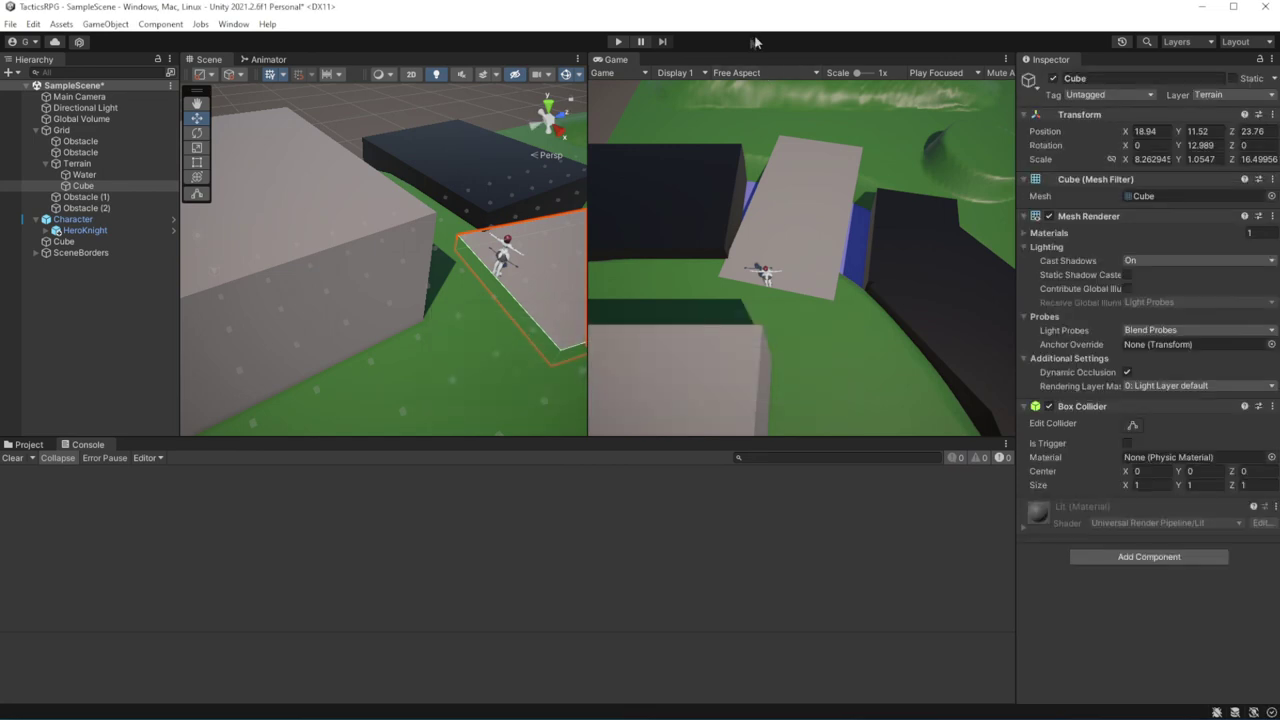
Play-test by walking the HeroKnight across the platform, ledge and grass, then stop
left_click(619, 42)
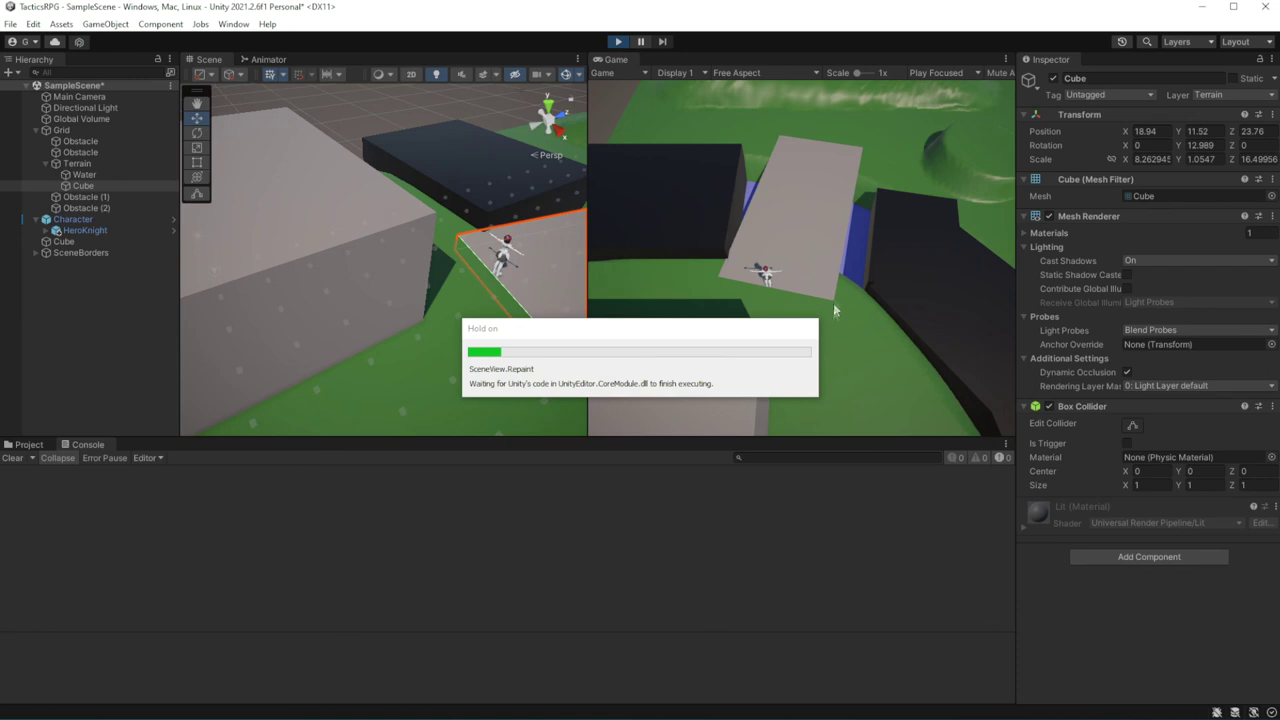
left_click(867, 145)
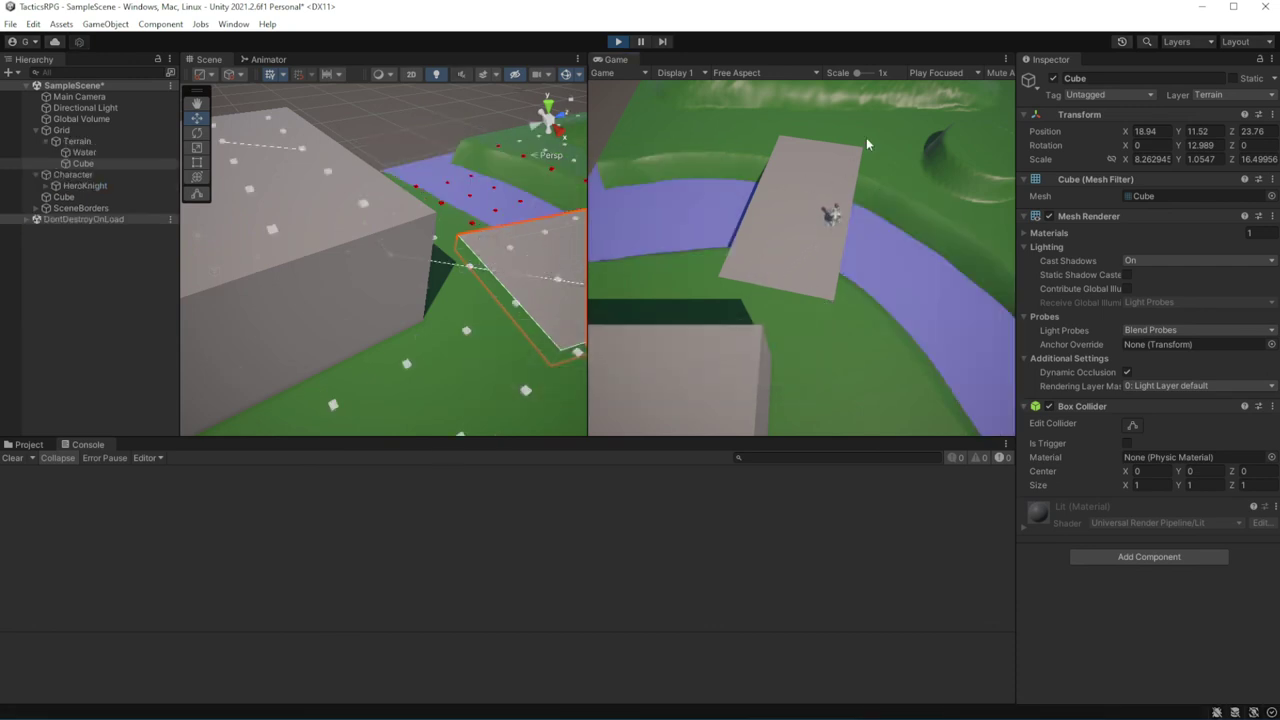
left_click(638, 304)
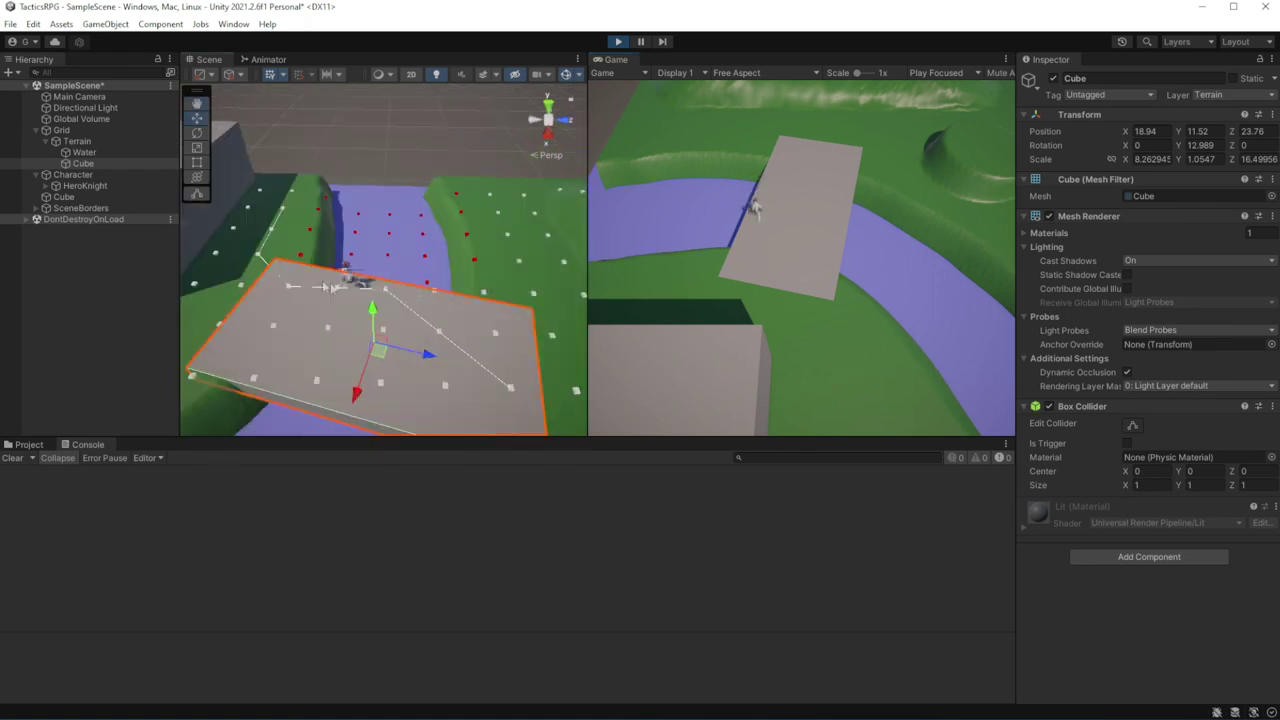
left_click(635, 145)
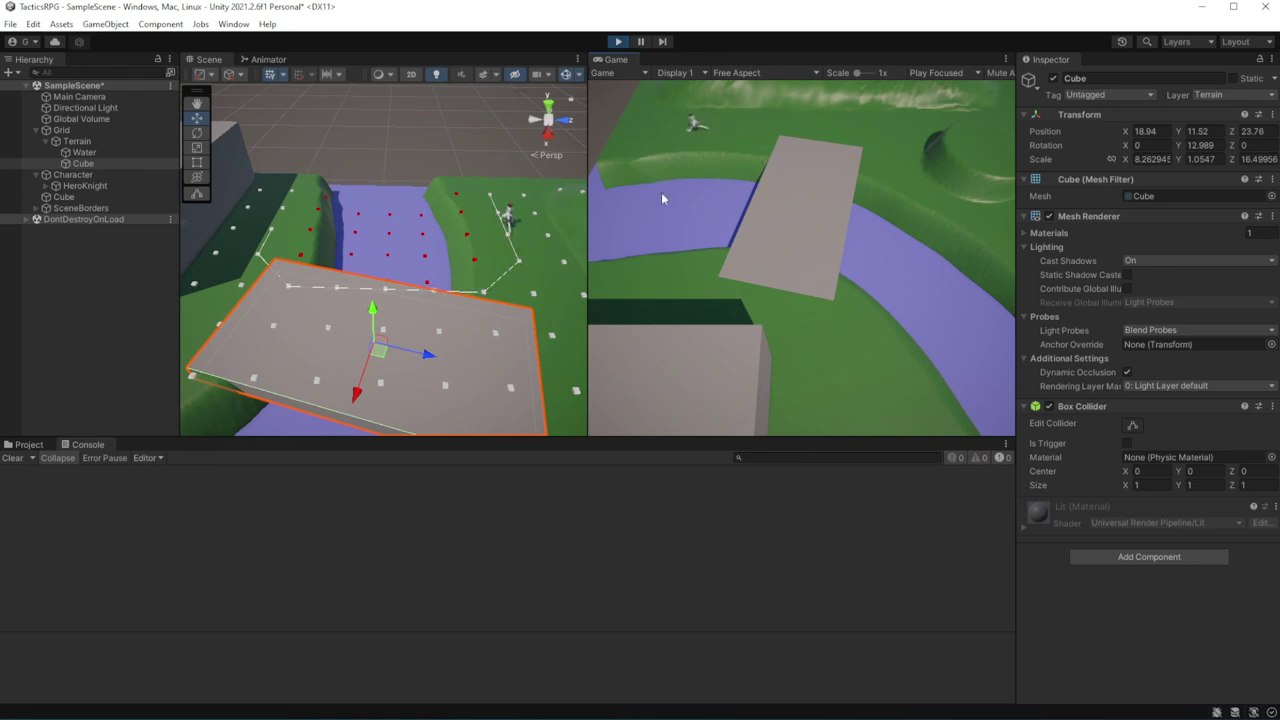
left_click(701, 287)
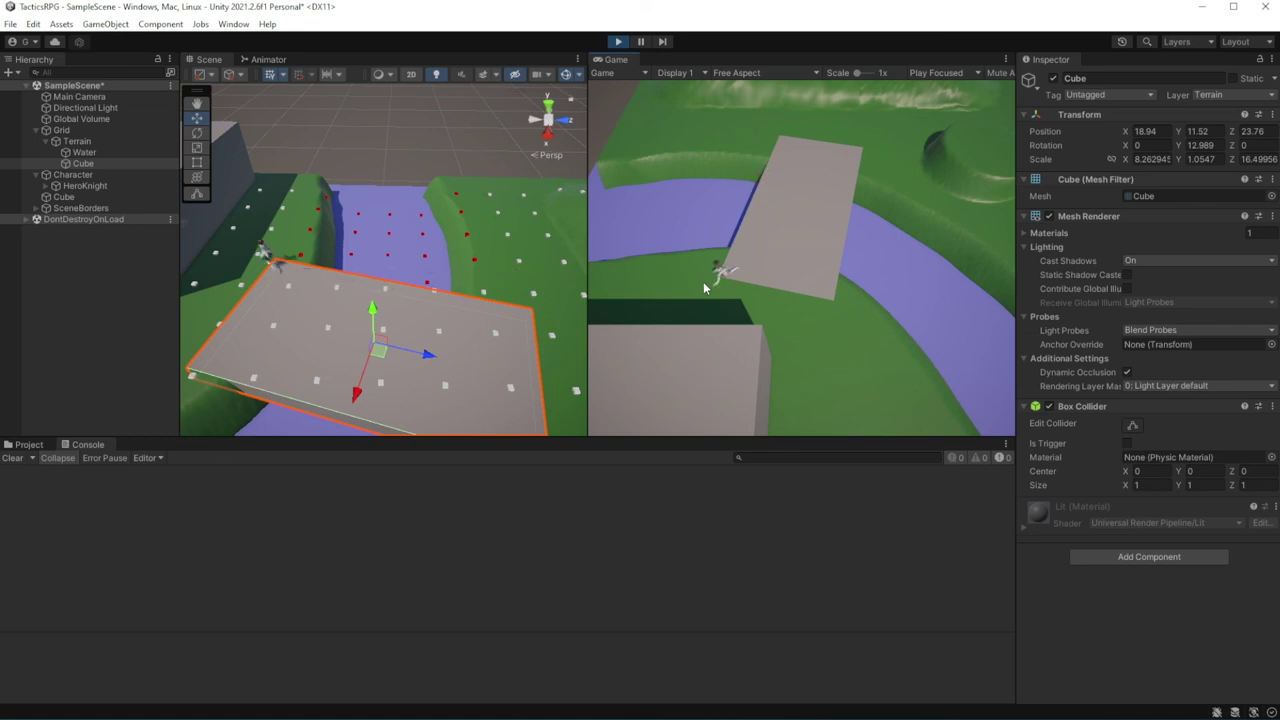
left_click(619, 42)
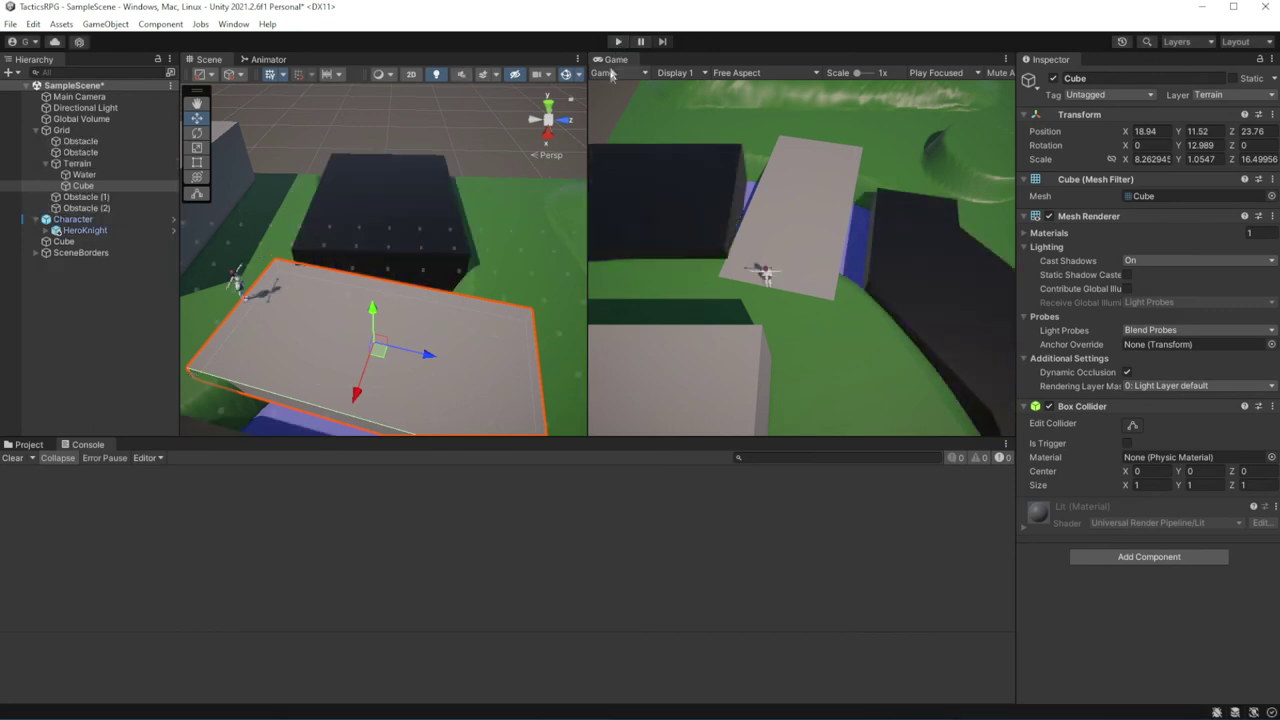
Rerun the game with the Scene view zoomed in on the tilting character, then stop
right_click_drag(400, 300, 409, 296)
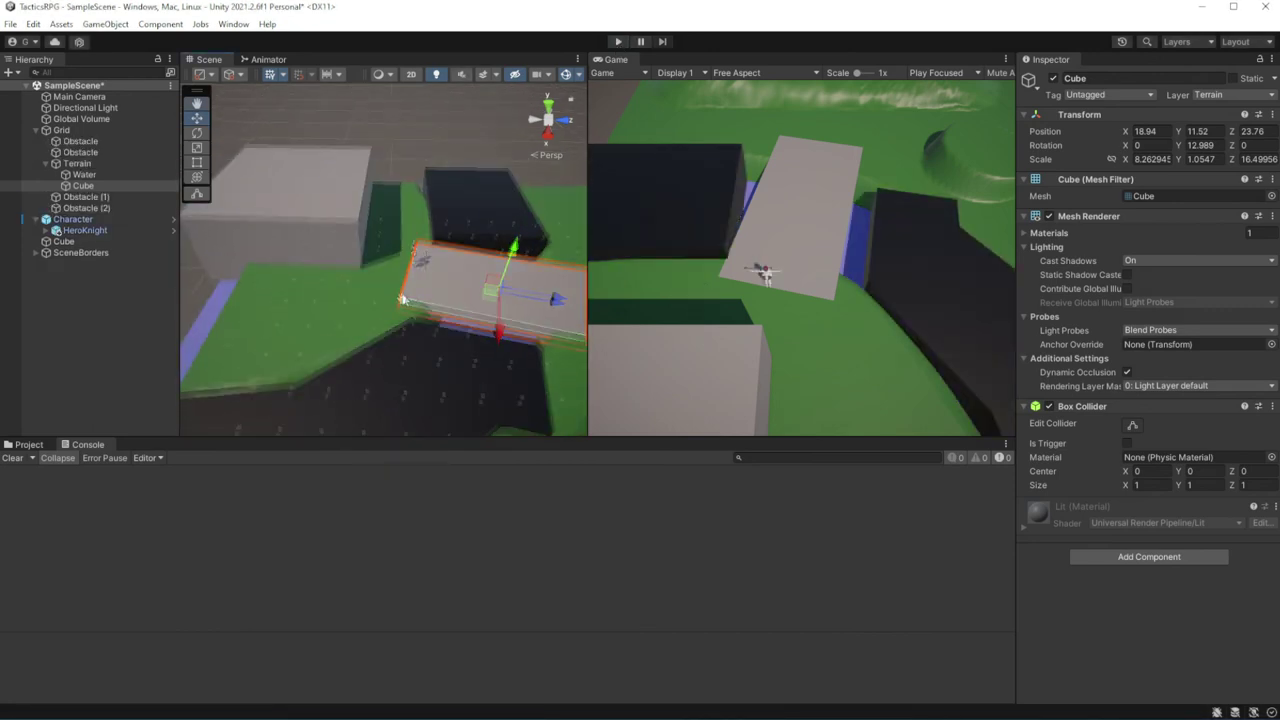
left_click(619, 42)
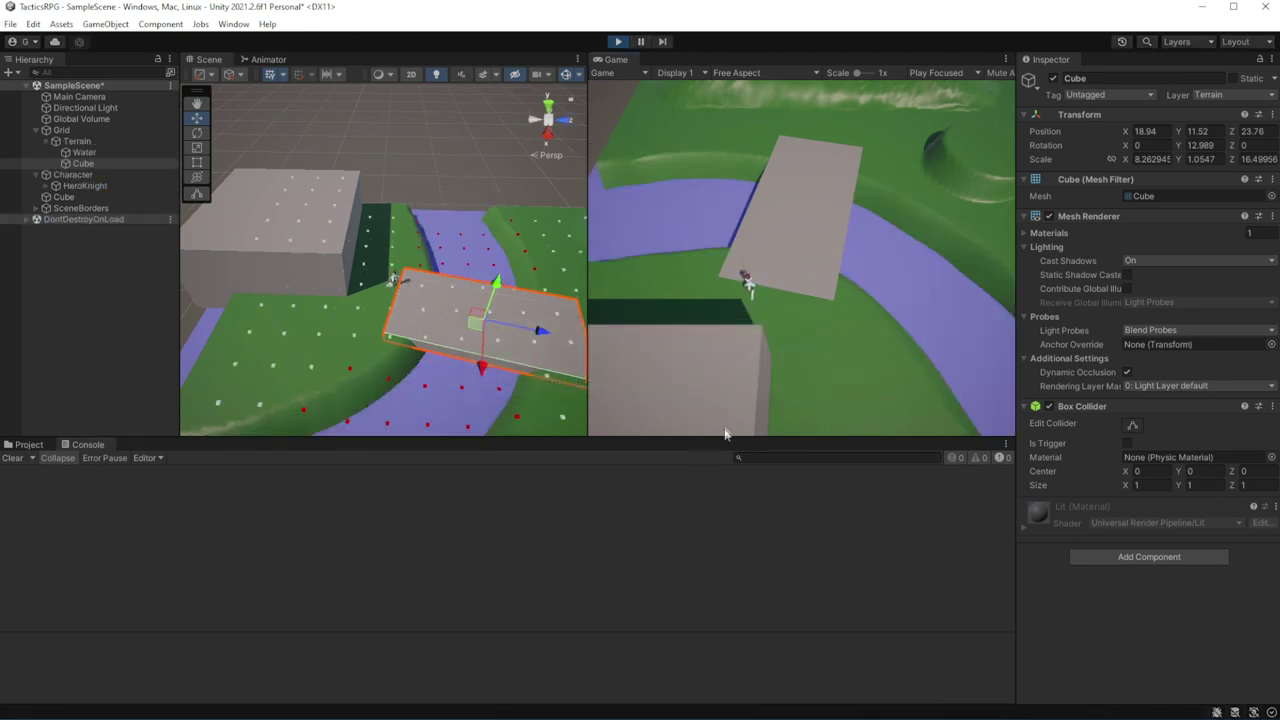
right_click_drag(400, 260, 341, 237)
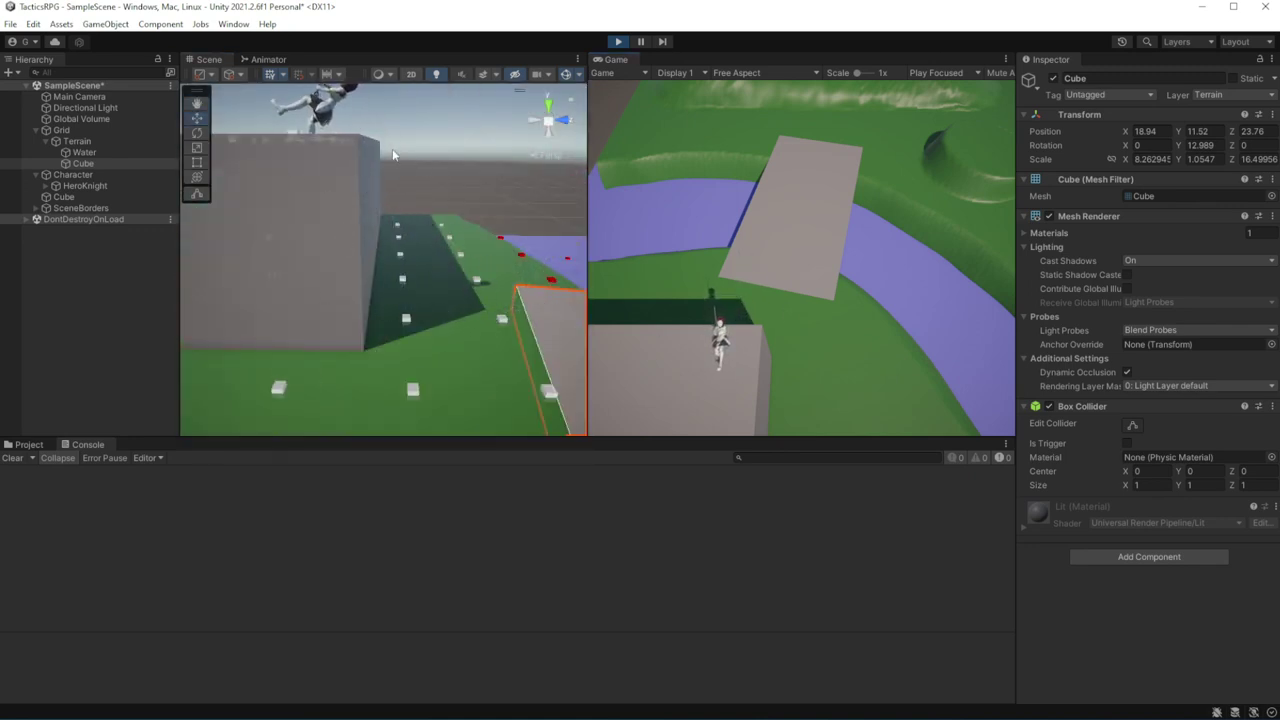
scroll(410, 180, "down", 4)
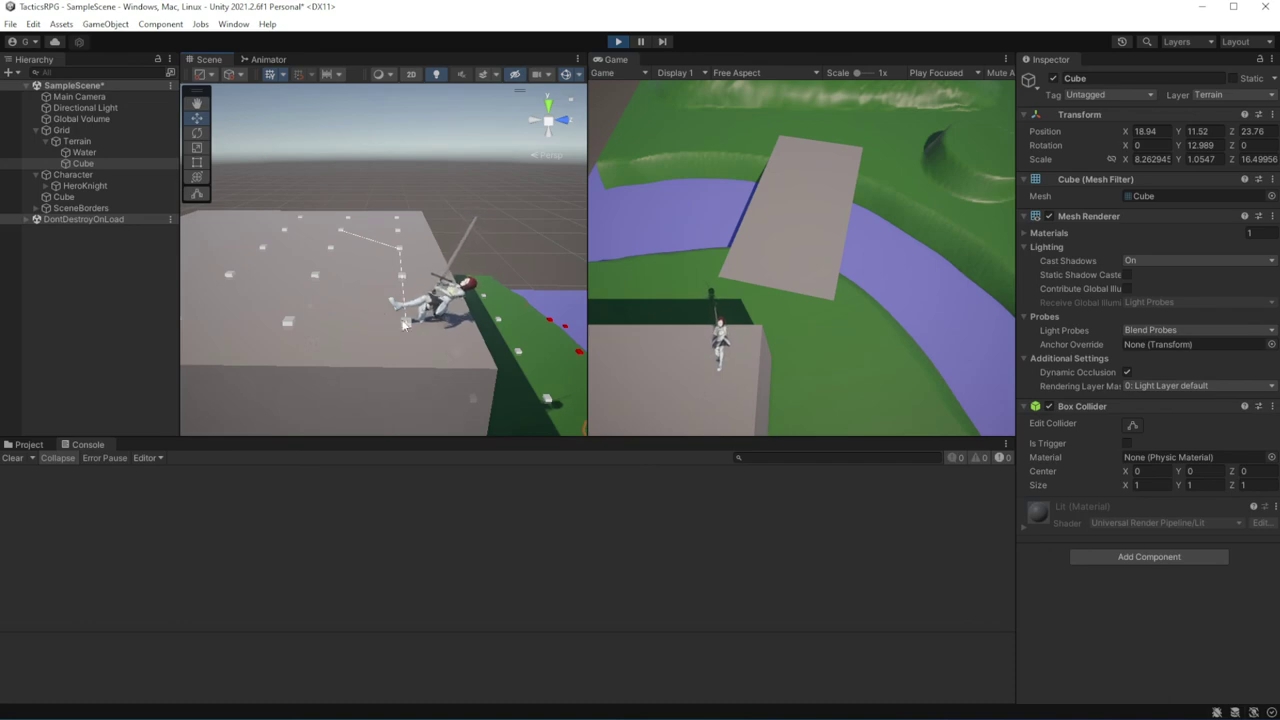
left_click(615, 43)
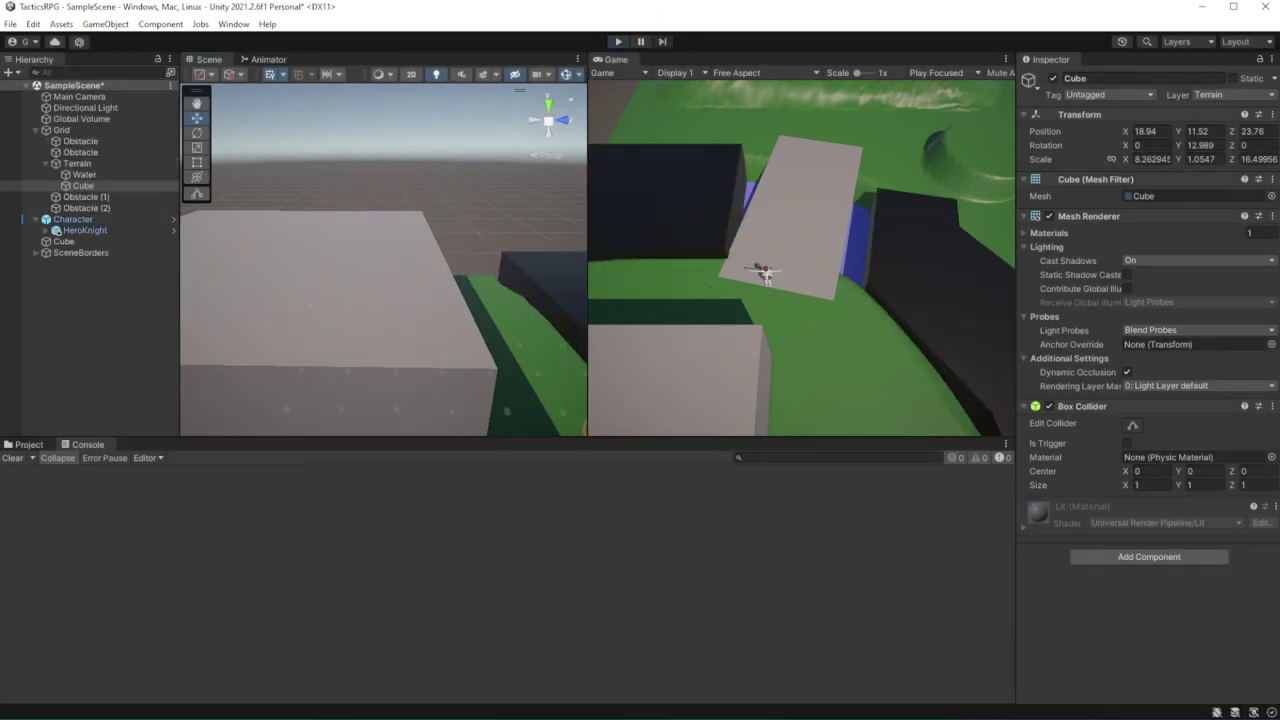
key("alt+Tab")
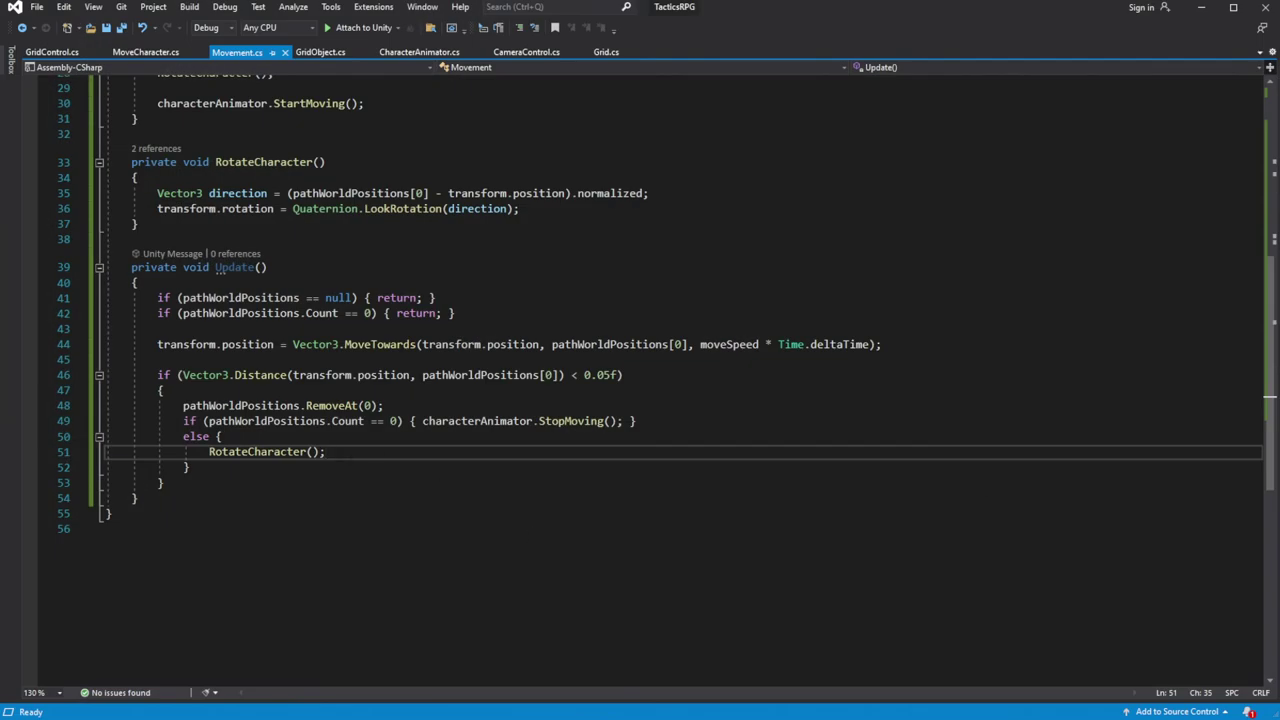
Add 'direction.y = 0;' after RotateCharacter's direction line in Movement.cs and save
left_click(268, 451)
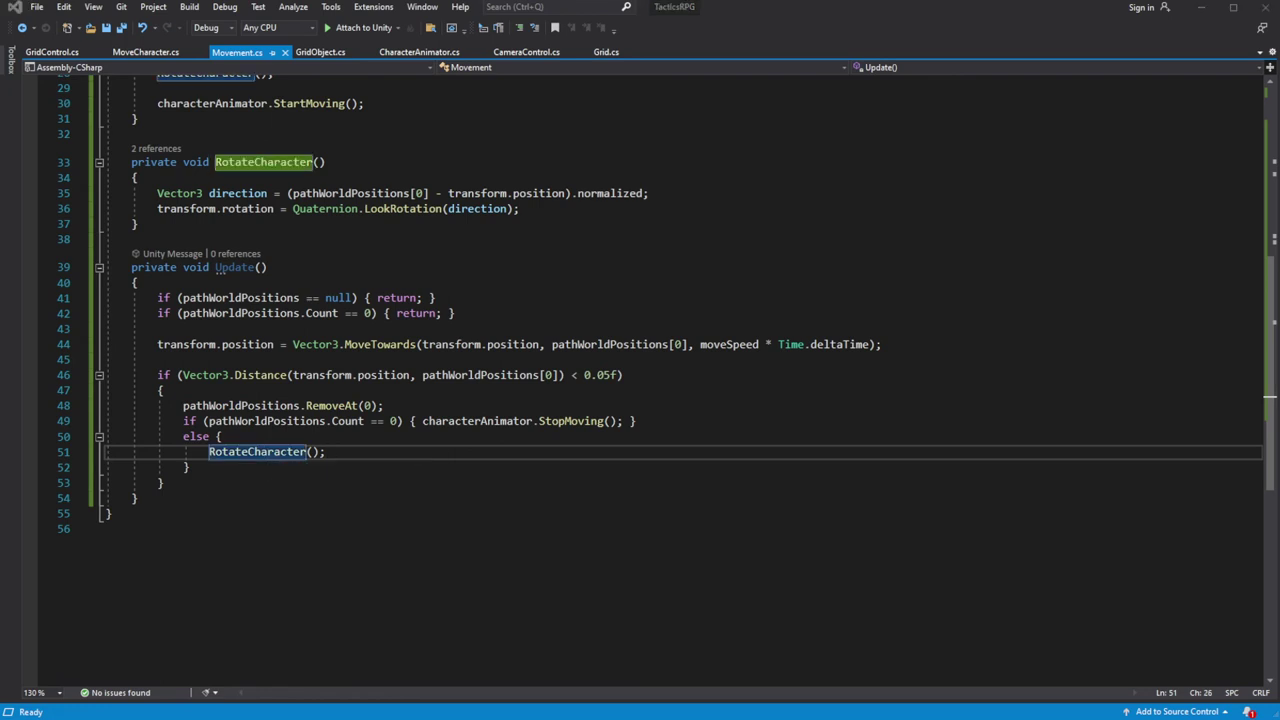
scroll(500, 265, "up", 1)
left_click(220, 239)
key("End")
key("alt+Tab")
left_click(690, 240)
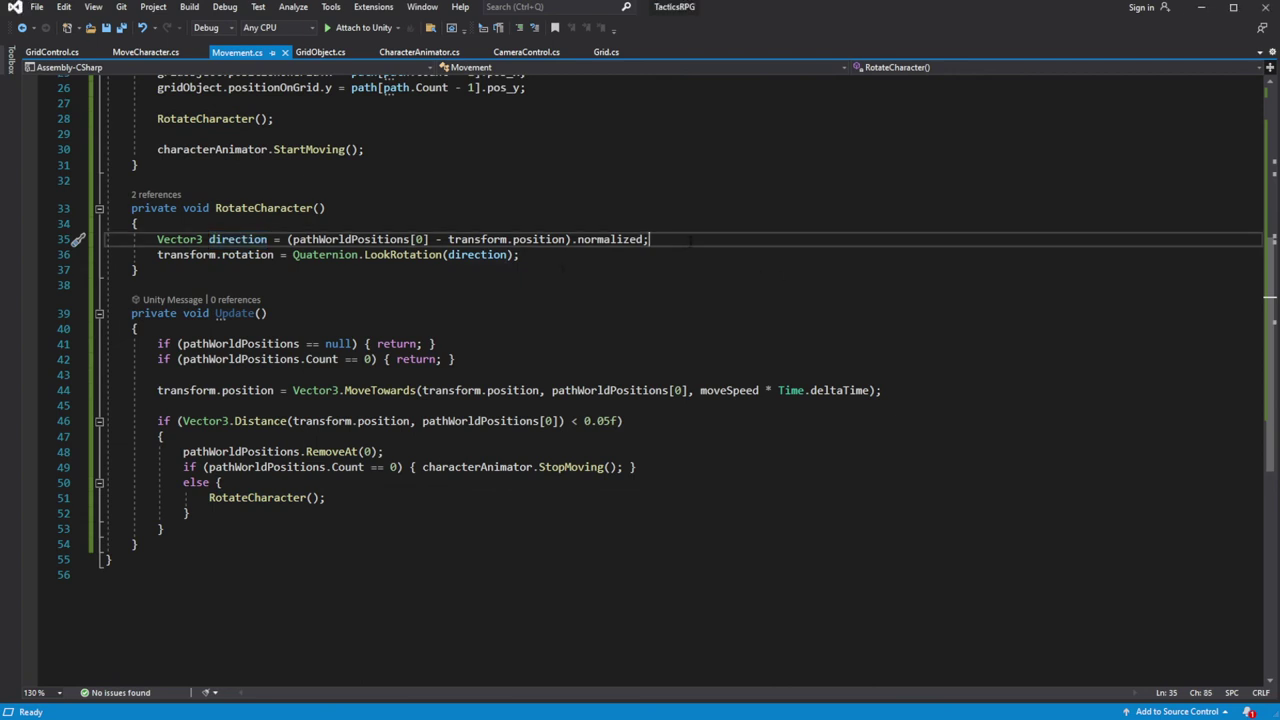
key("Return")
type("direction")
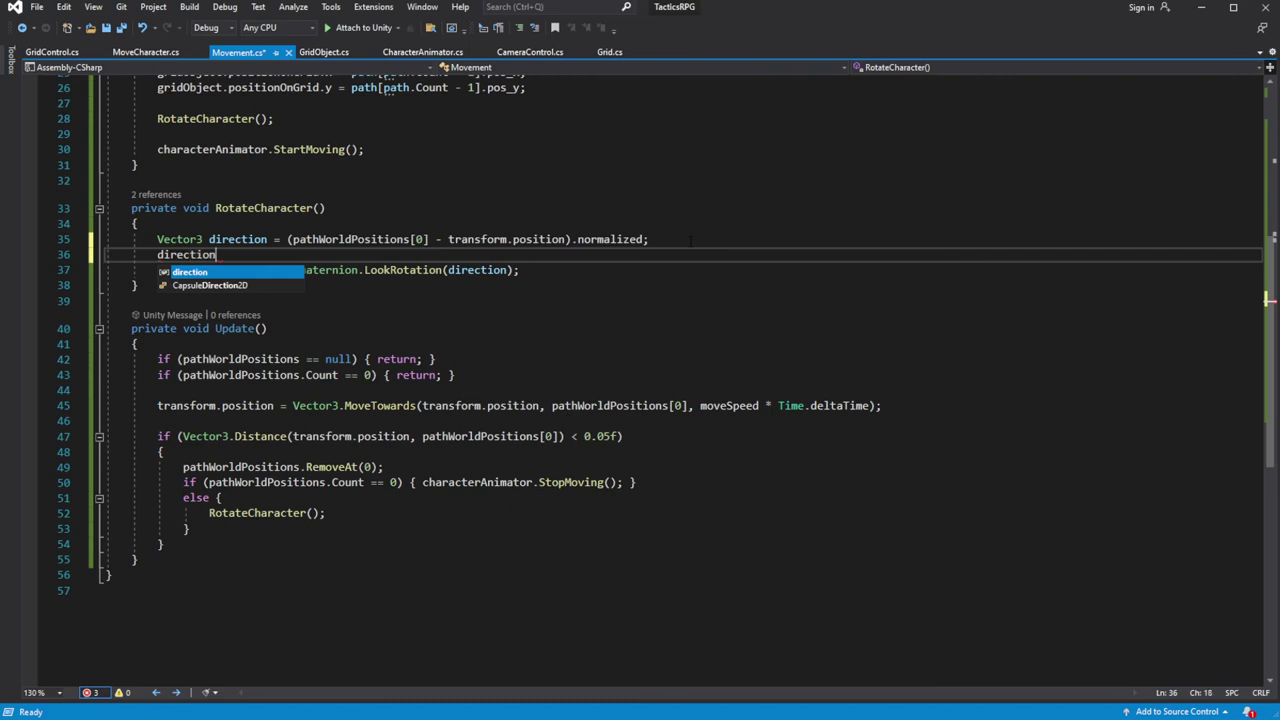
type(".y = 0;")
key("ctrl+s")
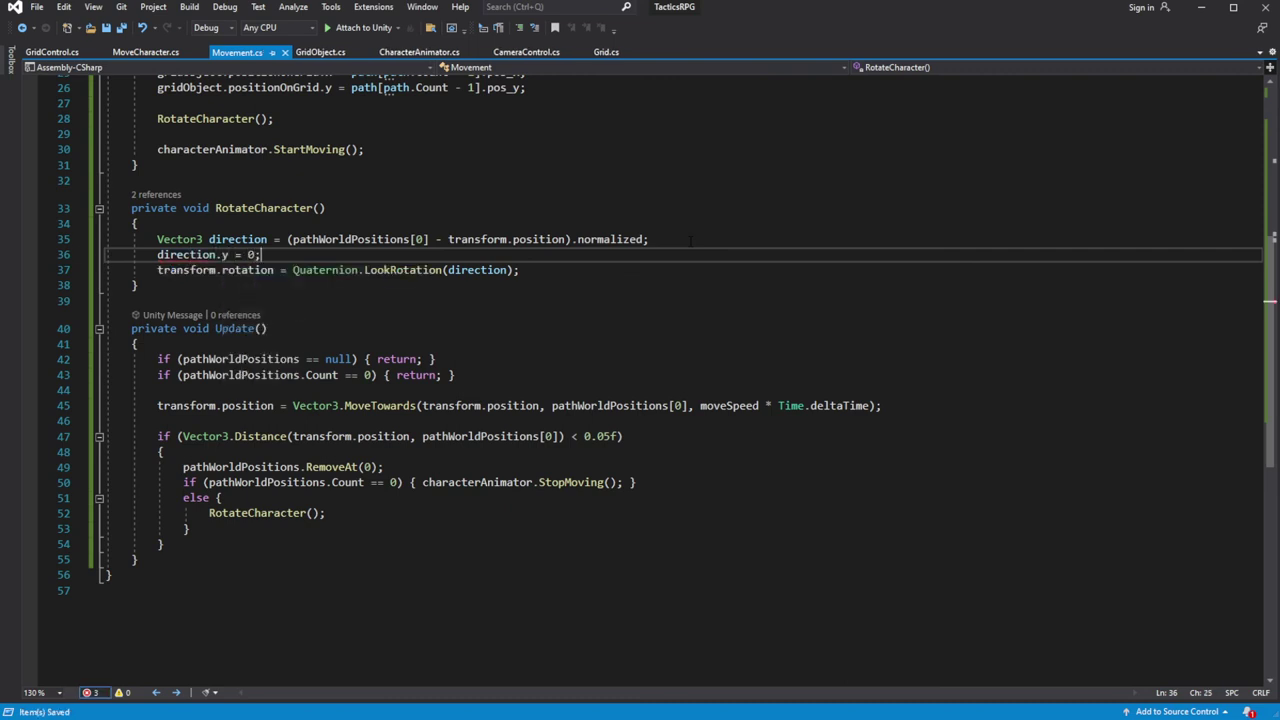
left_click(1201, 7)
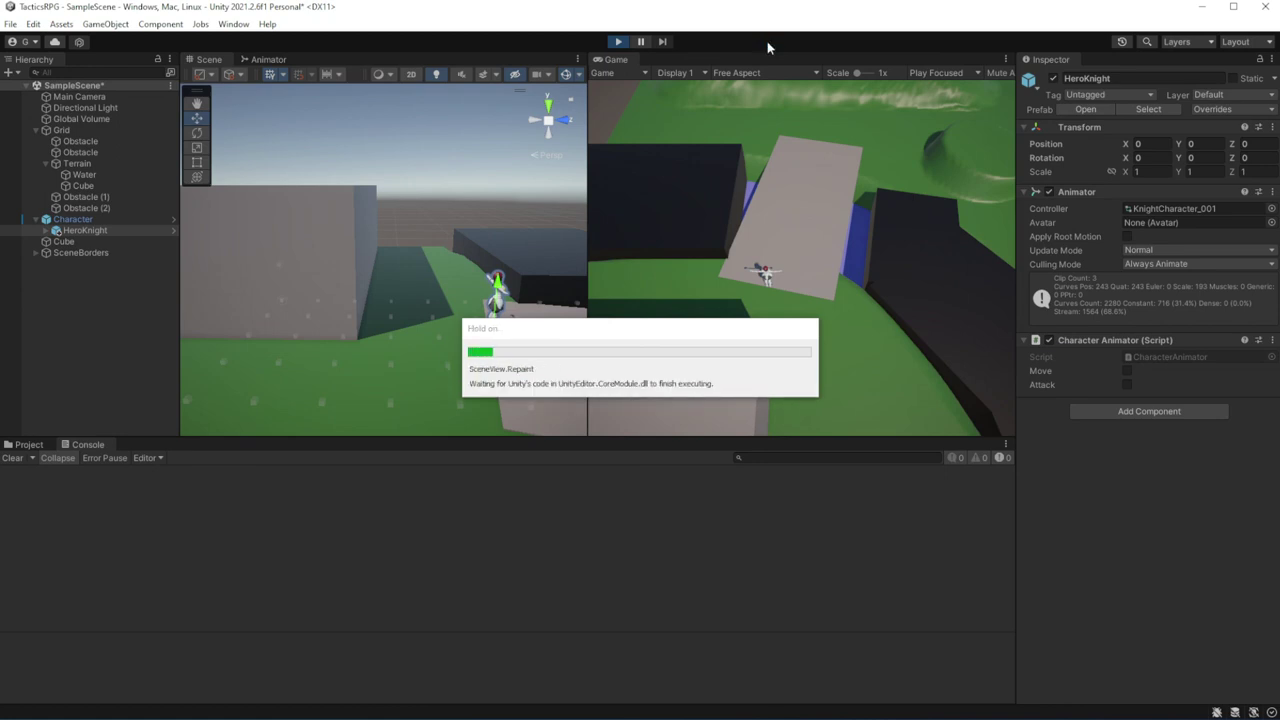
Walk the knight onto the block top, up and down the grey platform and into the green strip
left_click(735, 357)
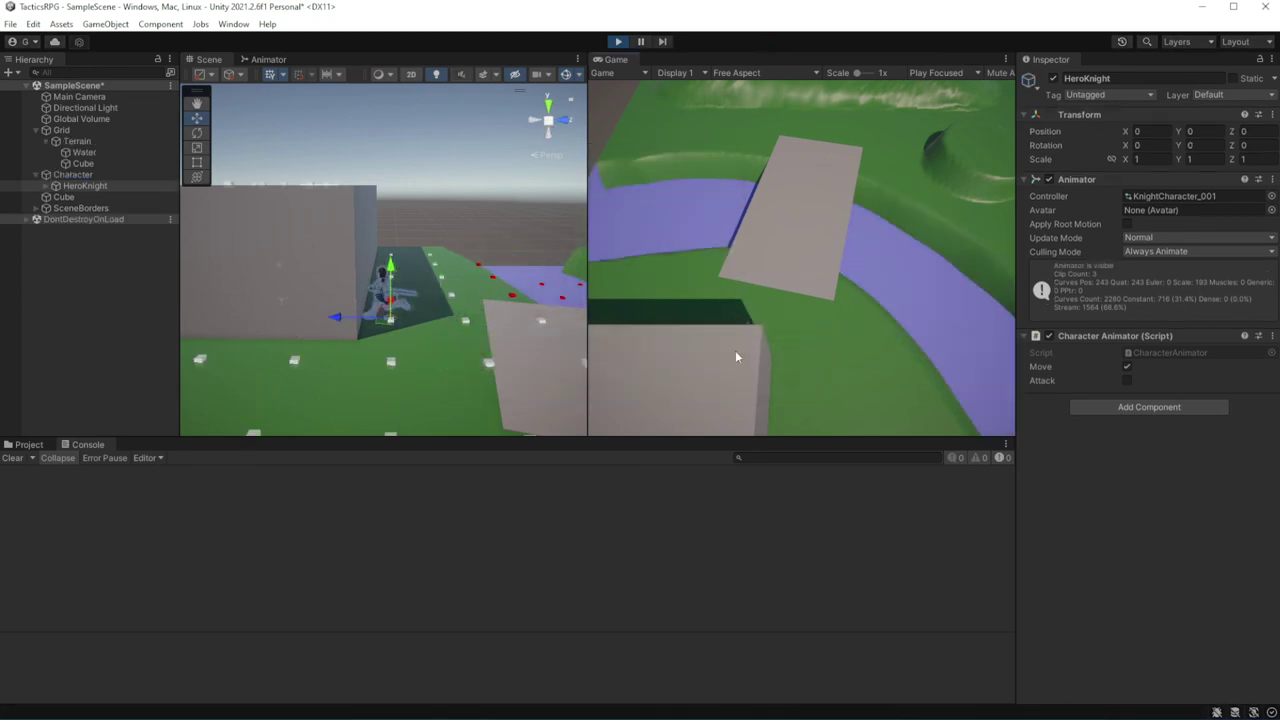
left_click(846, 141)
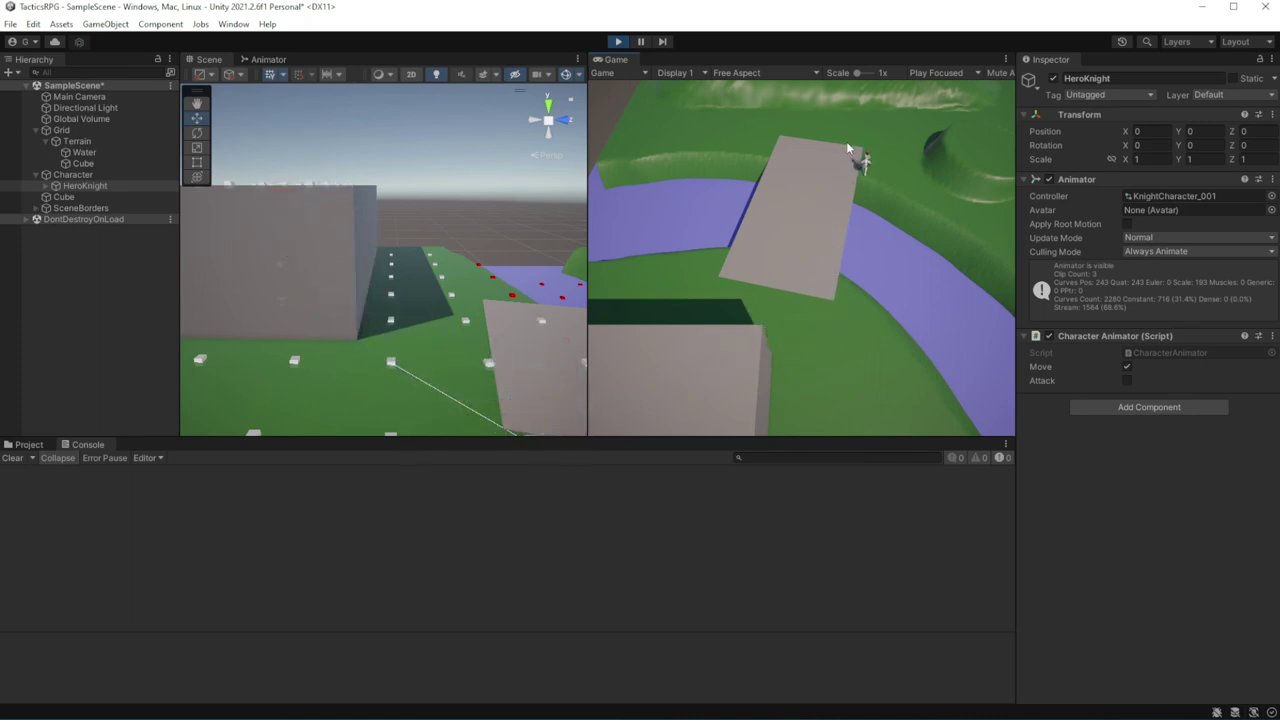
left_click(735, 288)
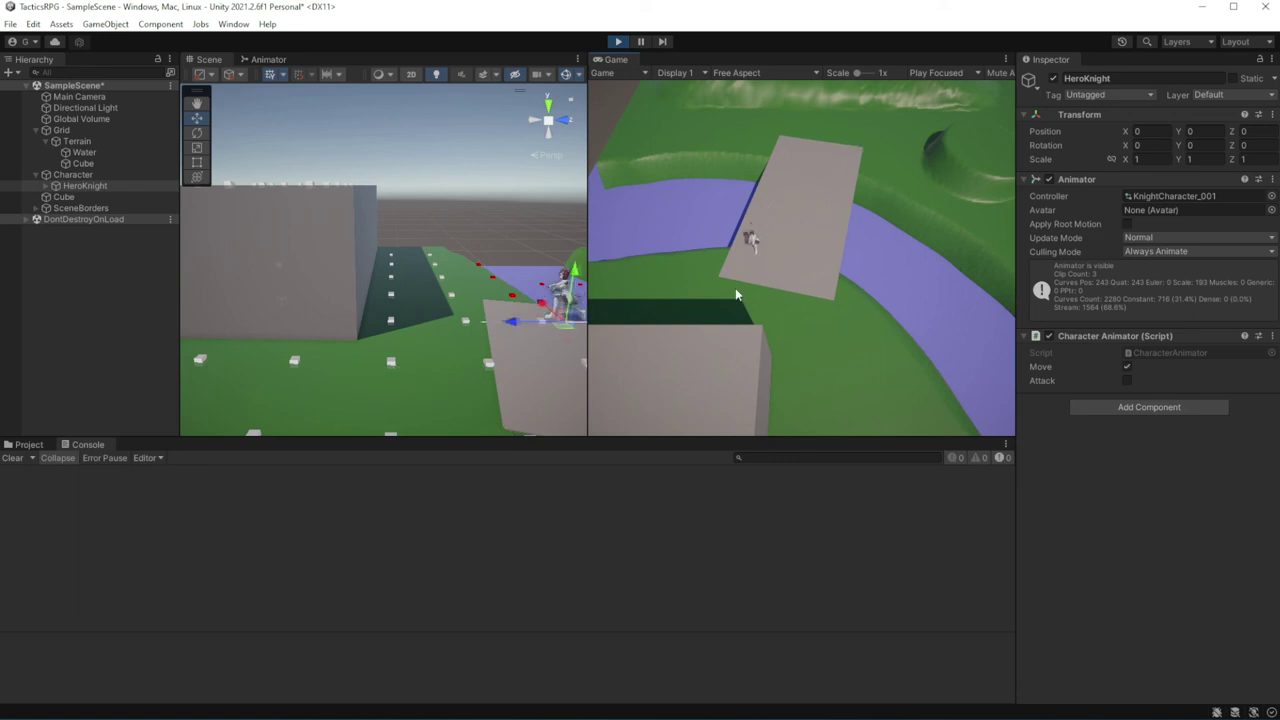
left_click(784, 215)
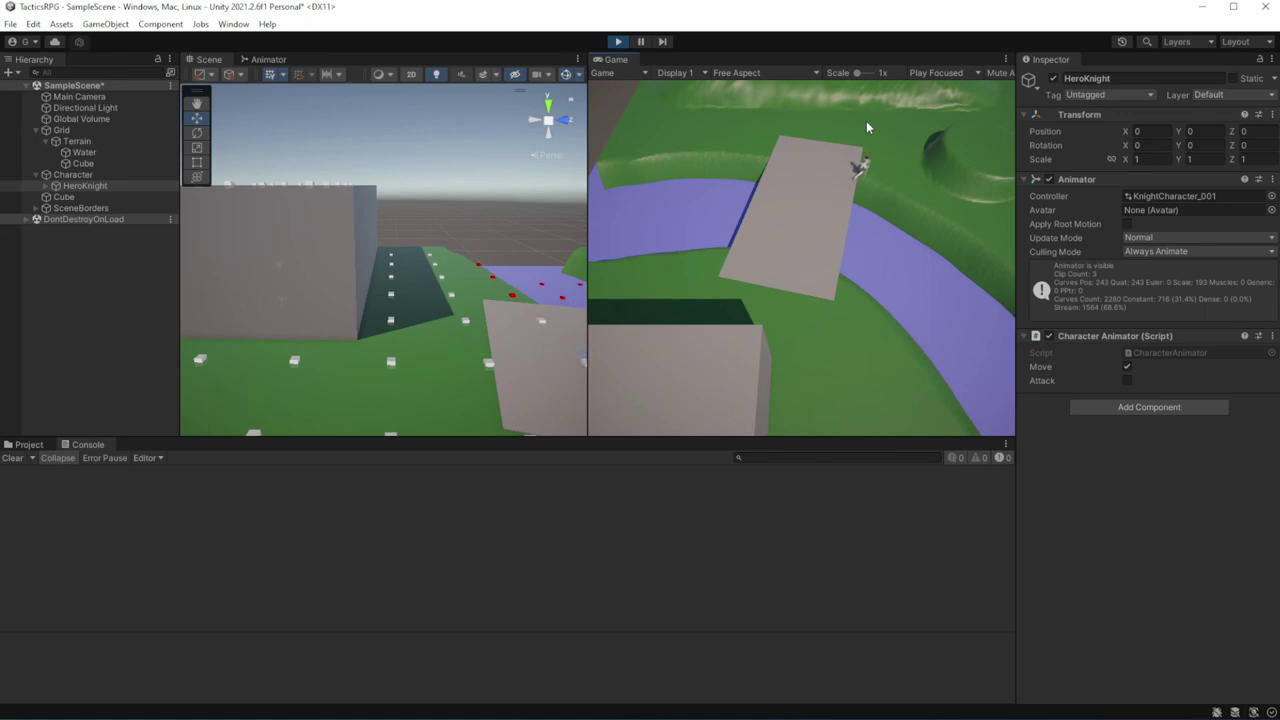
left_click(792, 172)
left_click(729, 366)
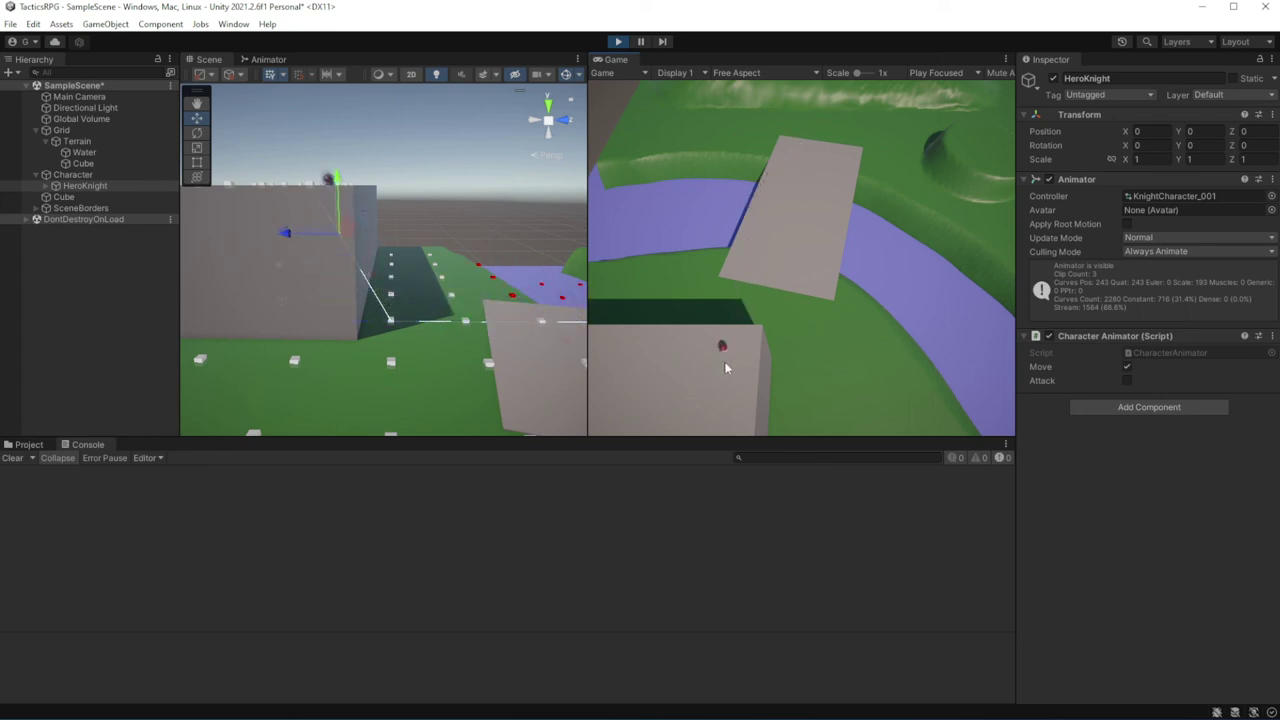
left_click(760, 304)
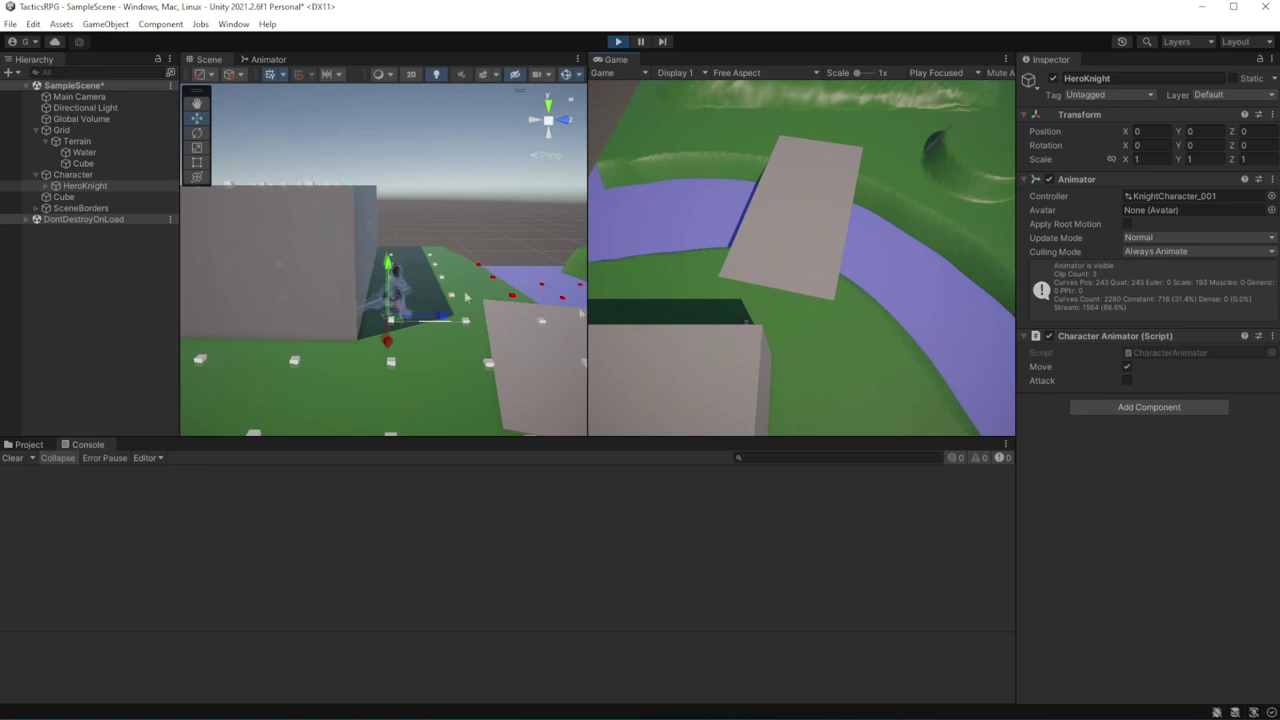
key("ctrl+p")
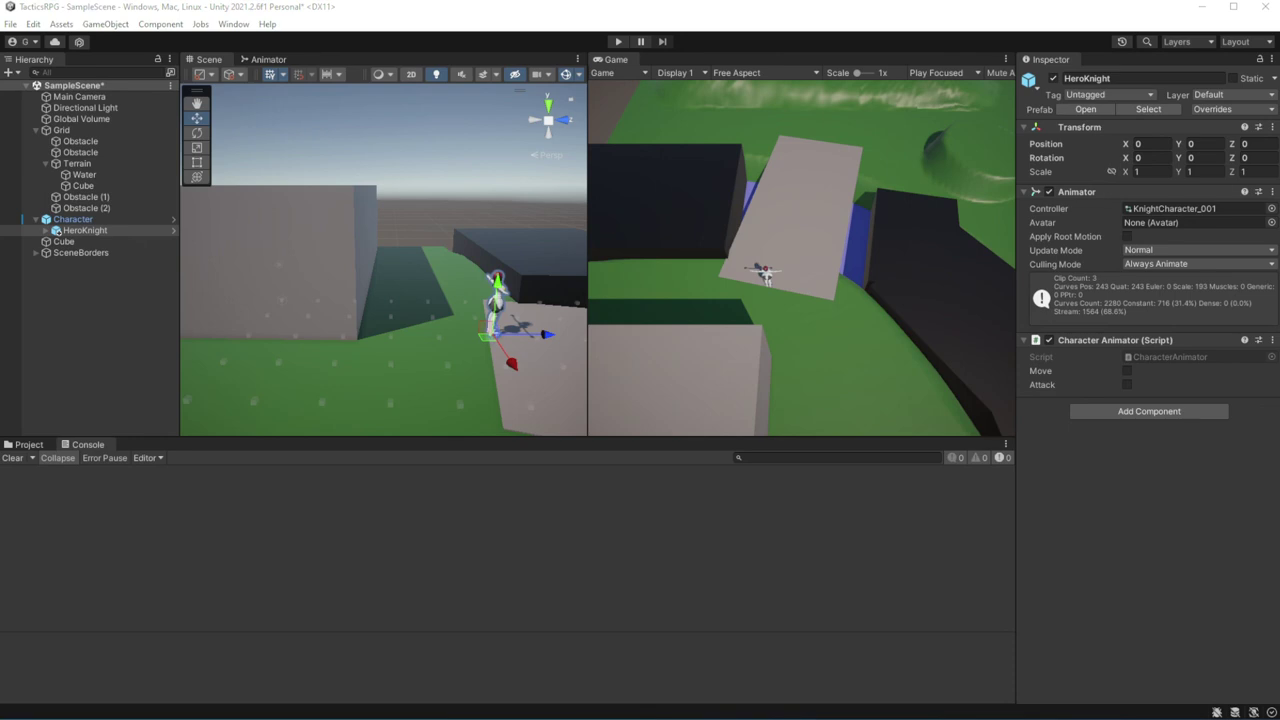
Play-test by walking the knight off and back onto the grey platform twice, then stop
left_click(614, 41)
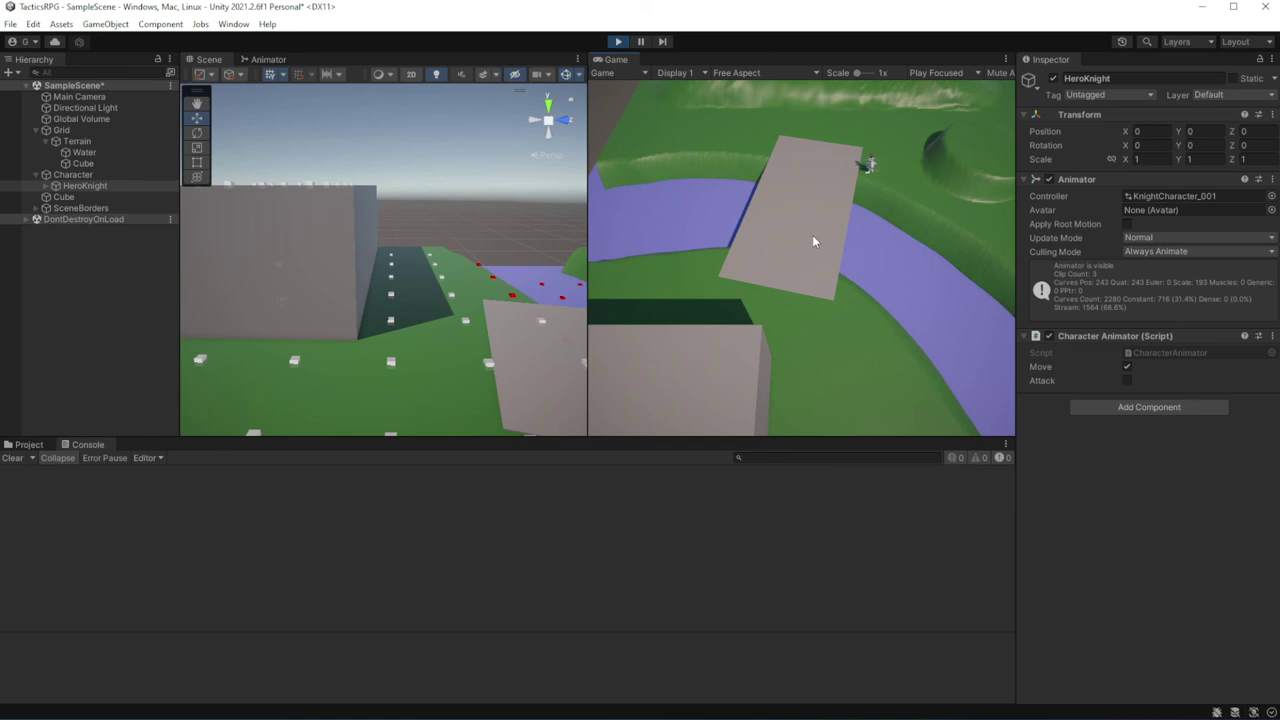
left_click(822, 380)
left_click(826, 177)
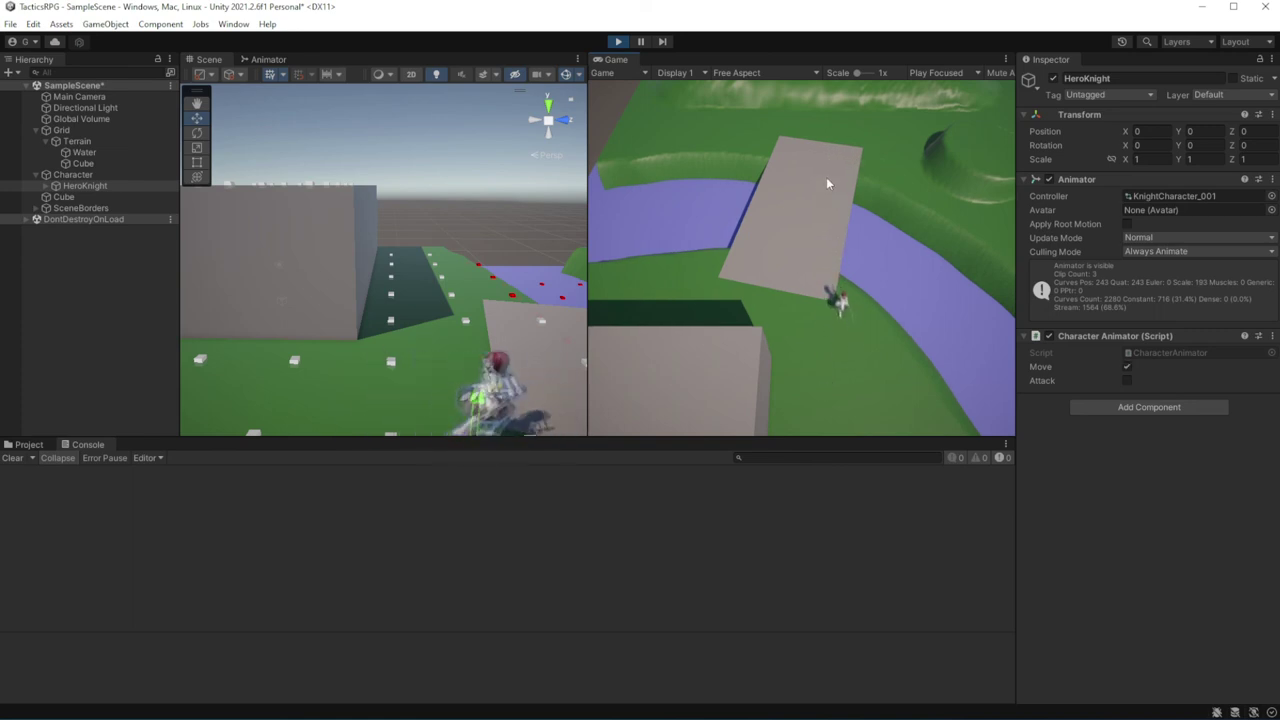
left_click(746, 330)
left_click(816, 208)
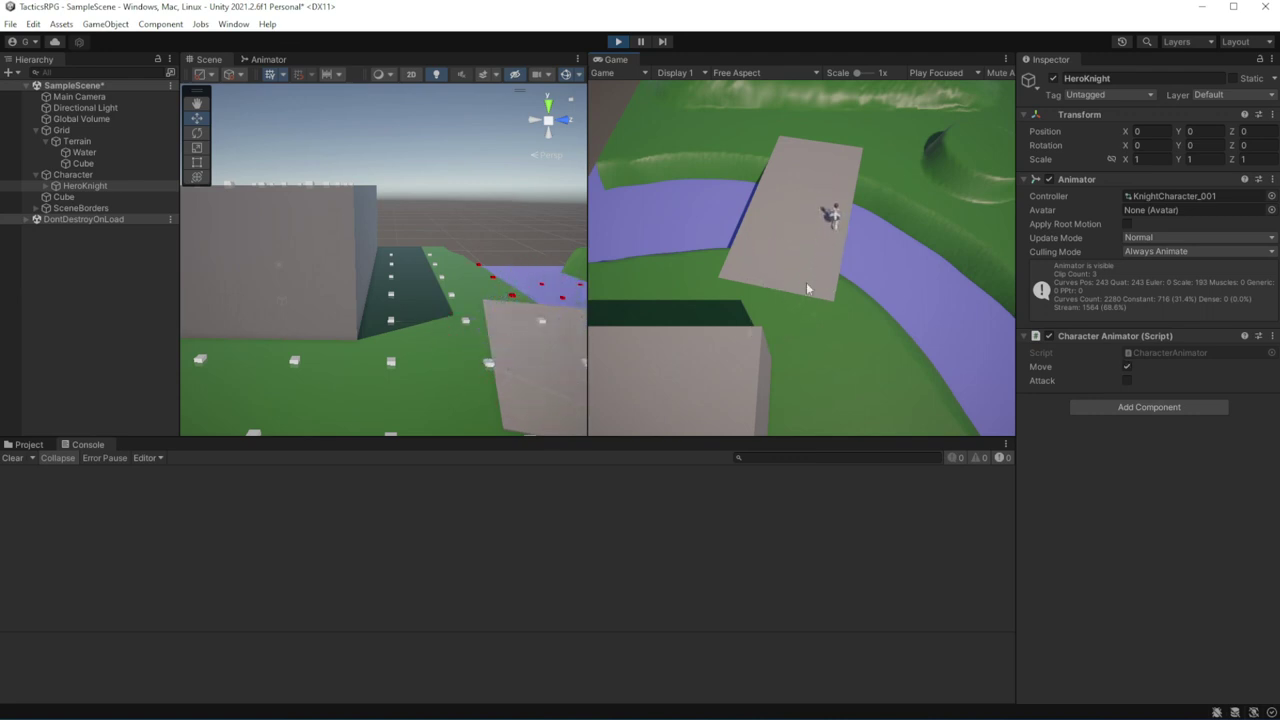
left_click(618, 41)
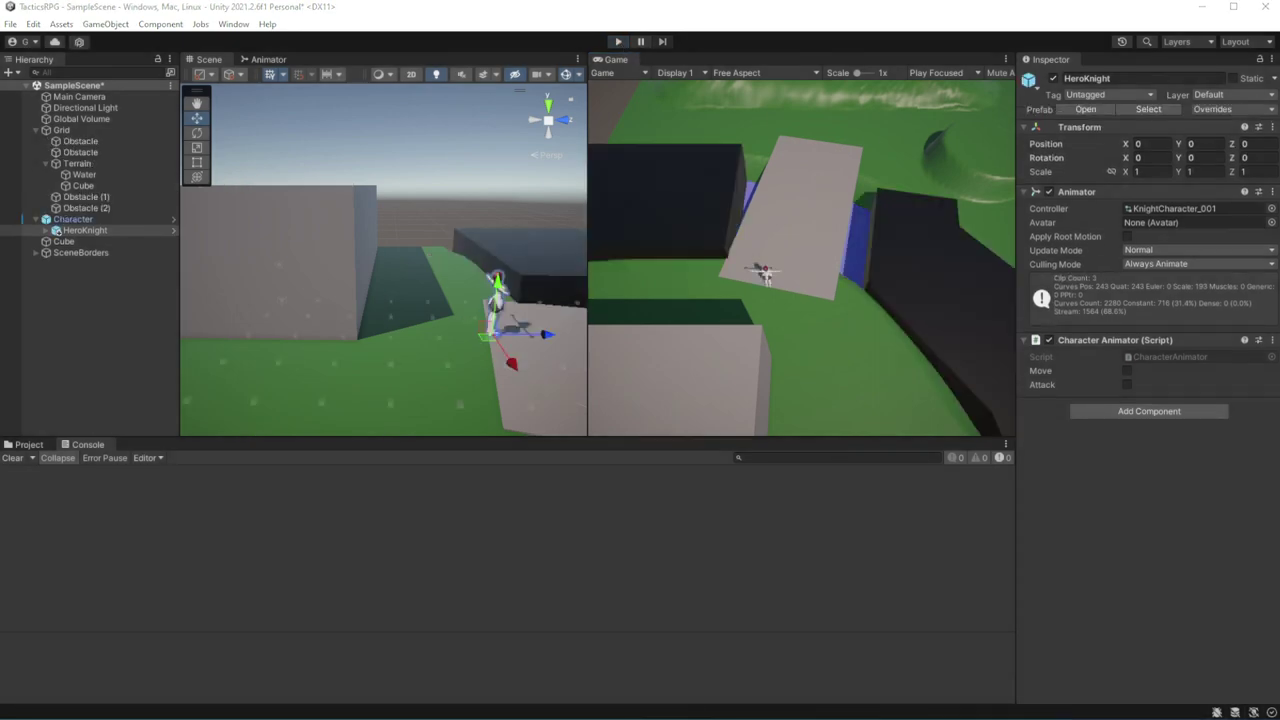
Rerun the game and walk the knight back and forth across the platform, checking it faces each step
left_click(618, 41)
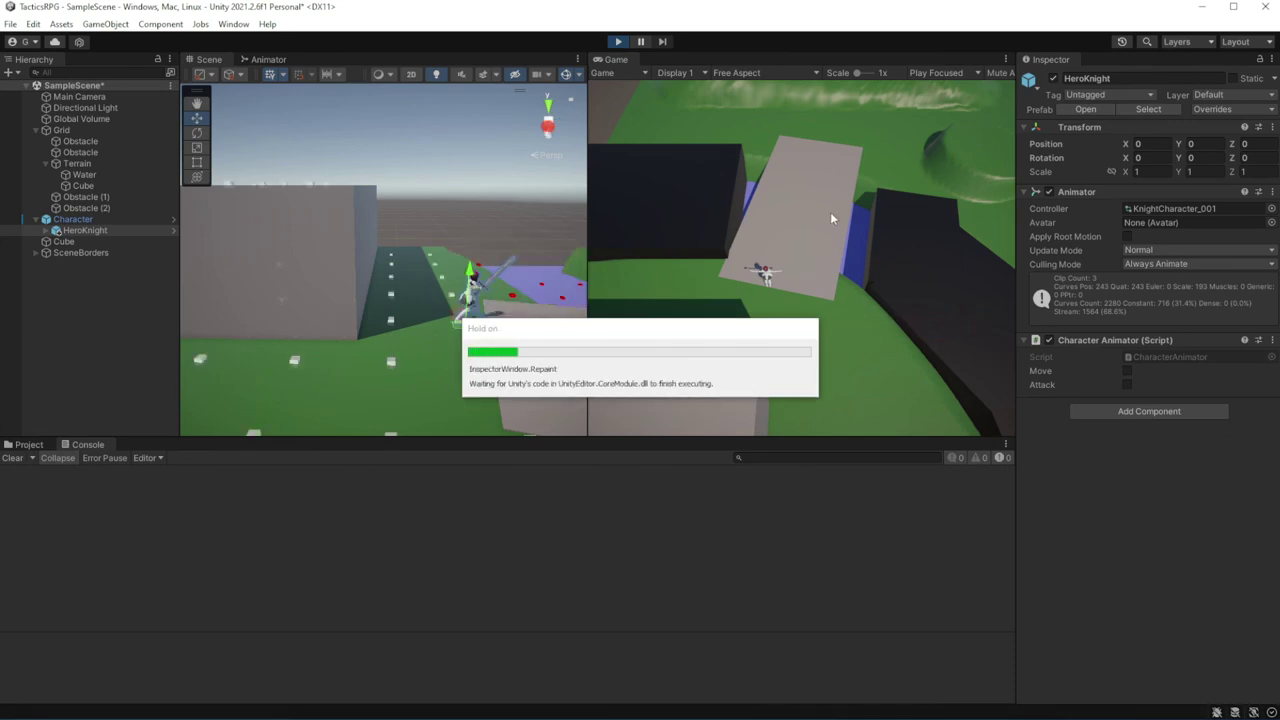
left_click(876, 166)
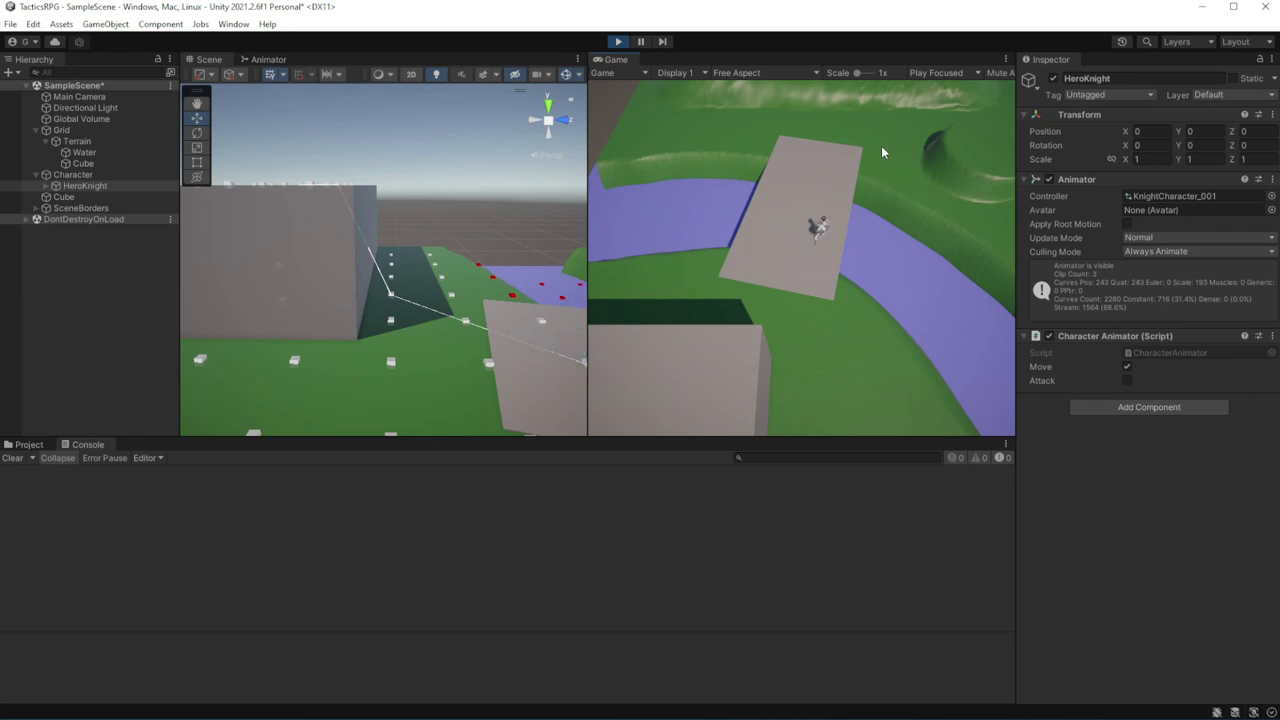
left_click(980, 147)
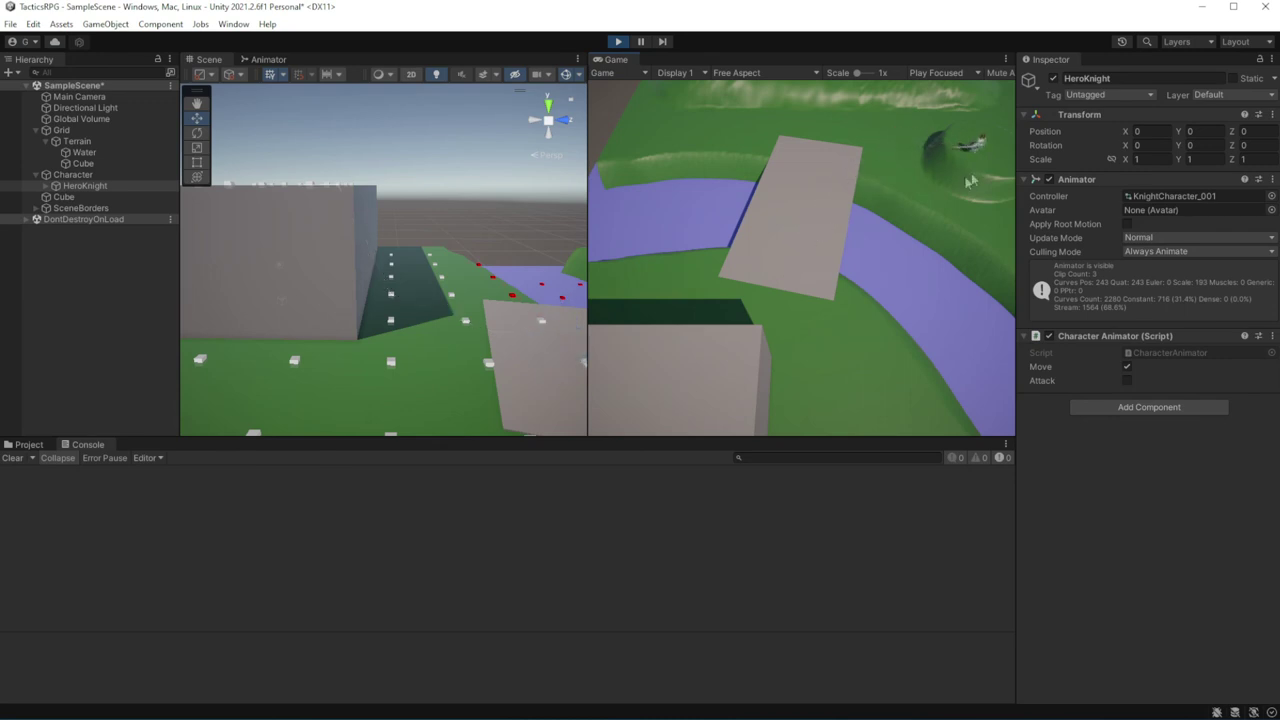
left_click(810, 173)
left_click(822, 374)
left_click(826, 177)
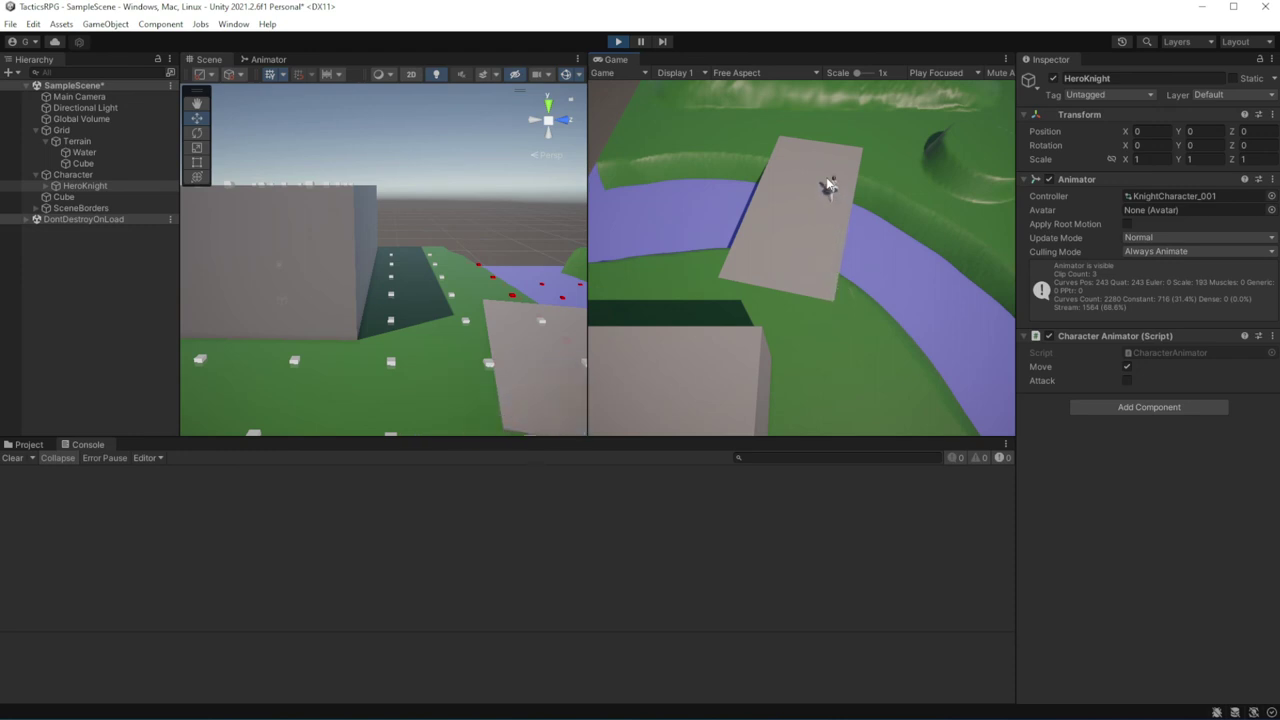
left_click(743, 330)
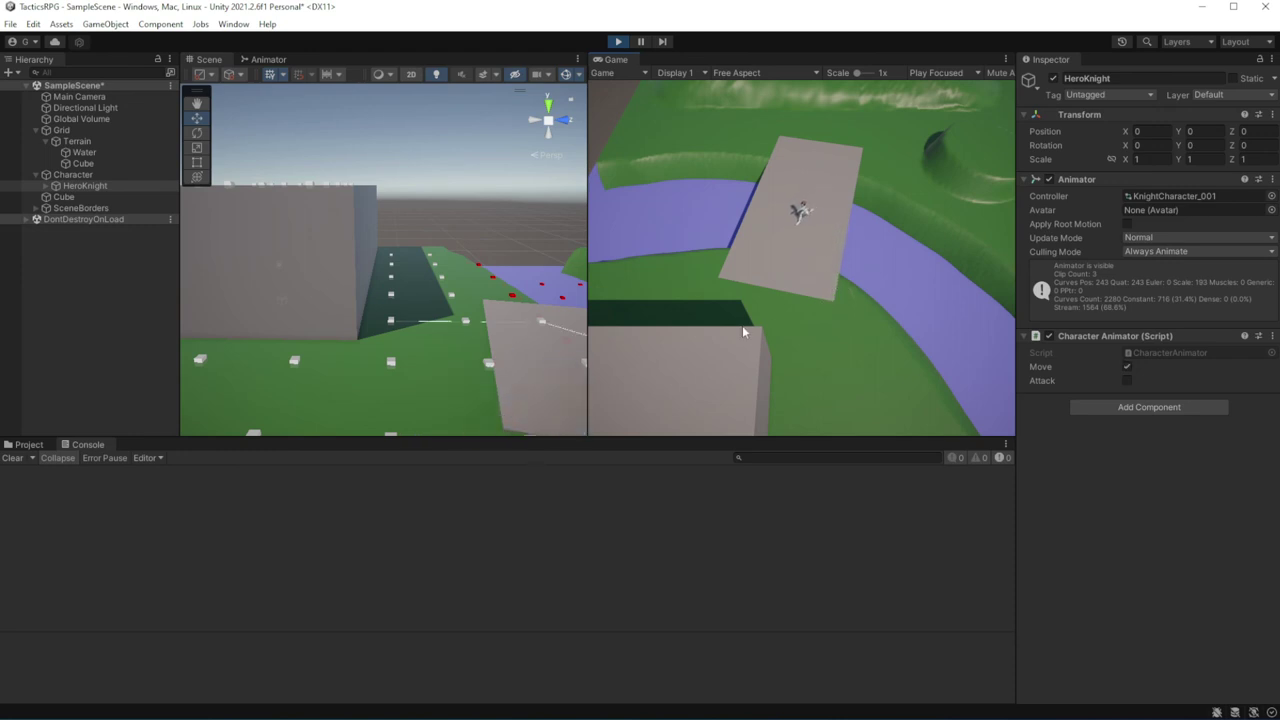
left_click(816, 207)
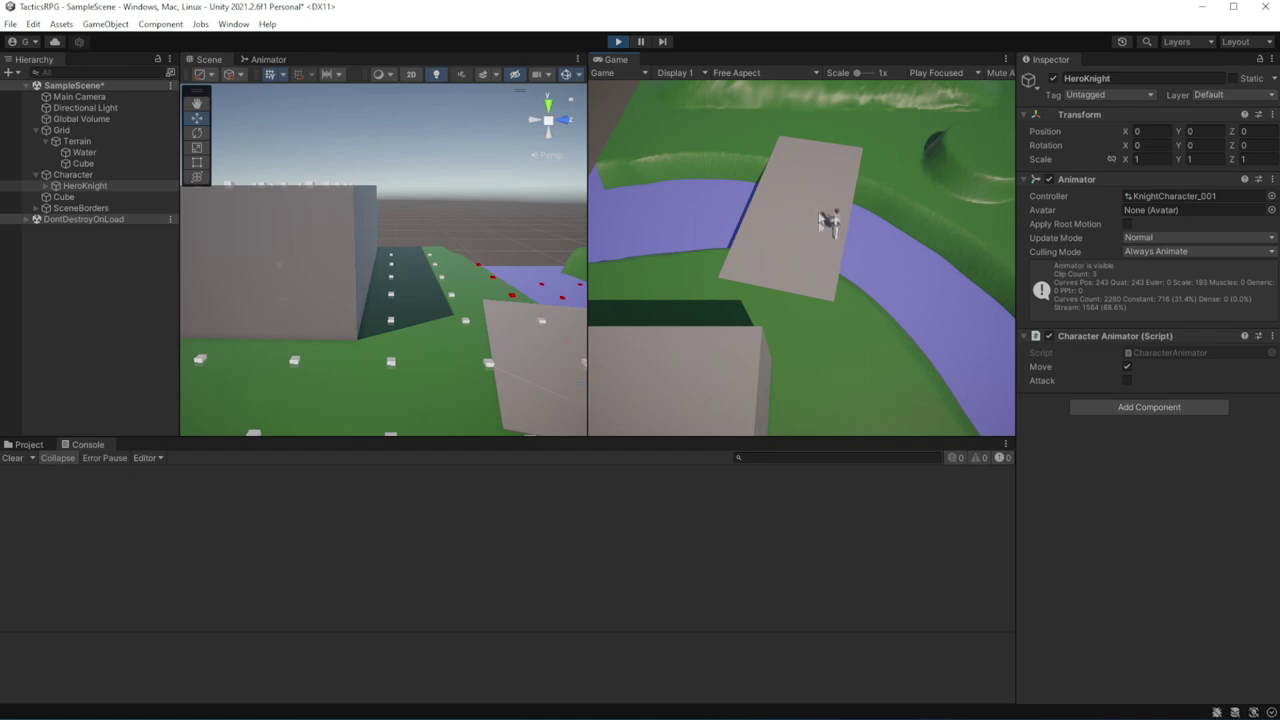